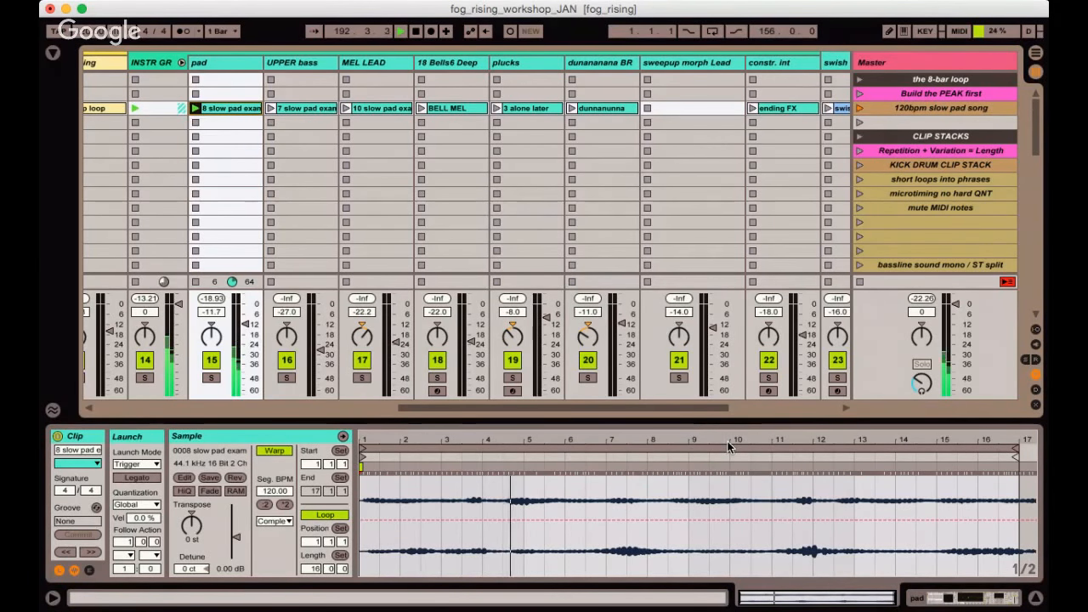
Fold the INSTR GR, PERC GROUP, basswaves and KICKS Grp group tracks in the Session view.
scroll(282, 178, left, 4)
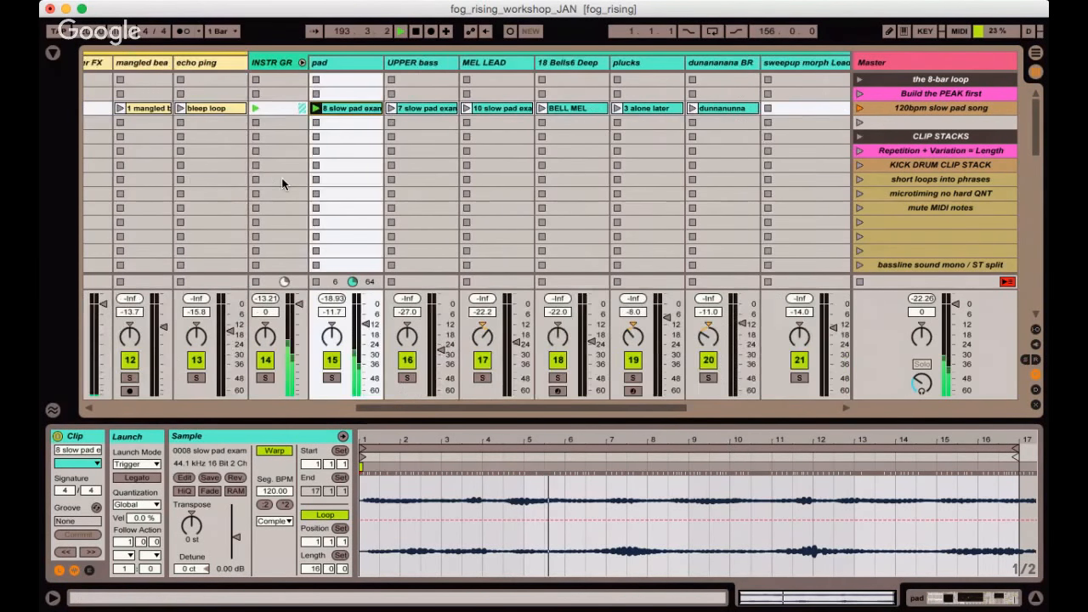
click(362, 62)
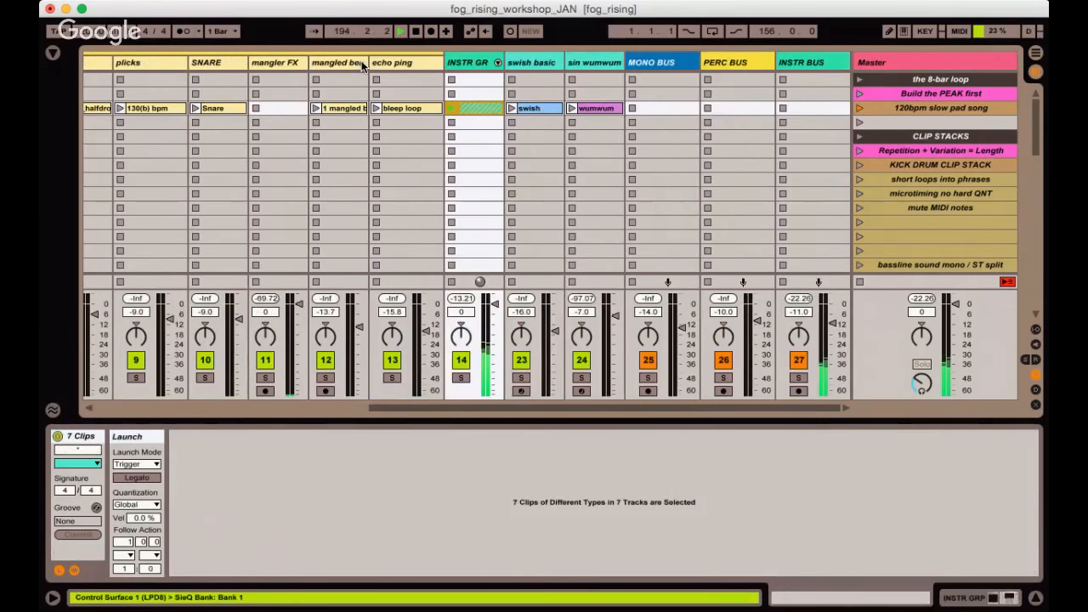
click(902, 78)
scroll(668, 154, left, 8)
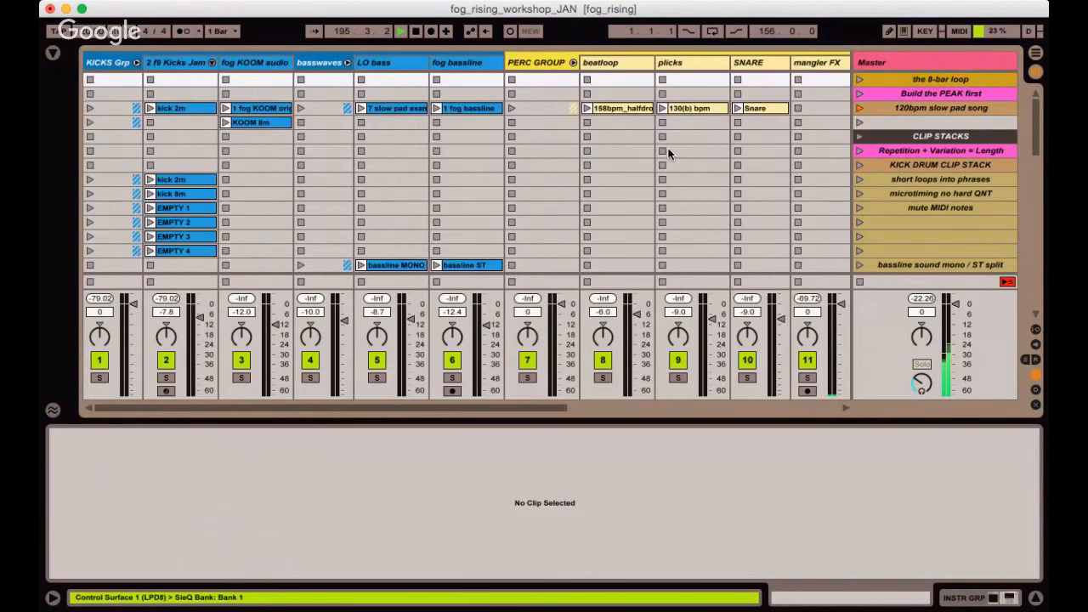
click(573, 63)
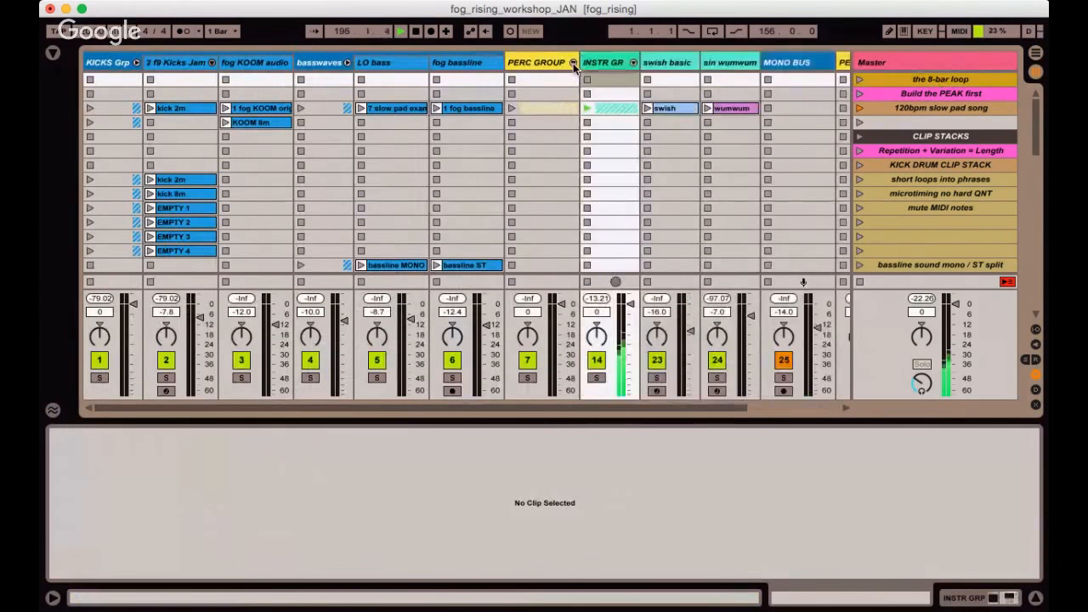
click(346, 63)
click(137, 63)
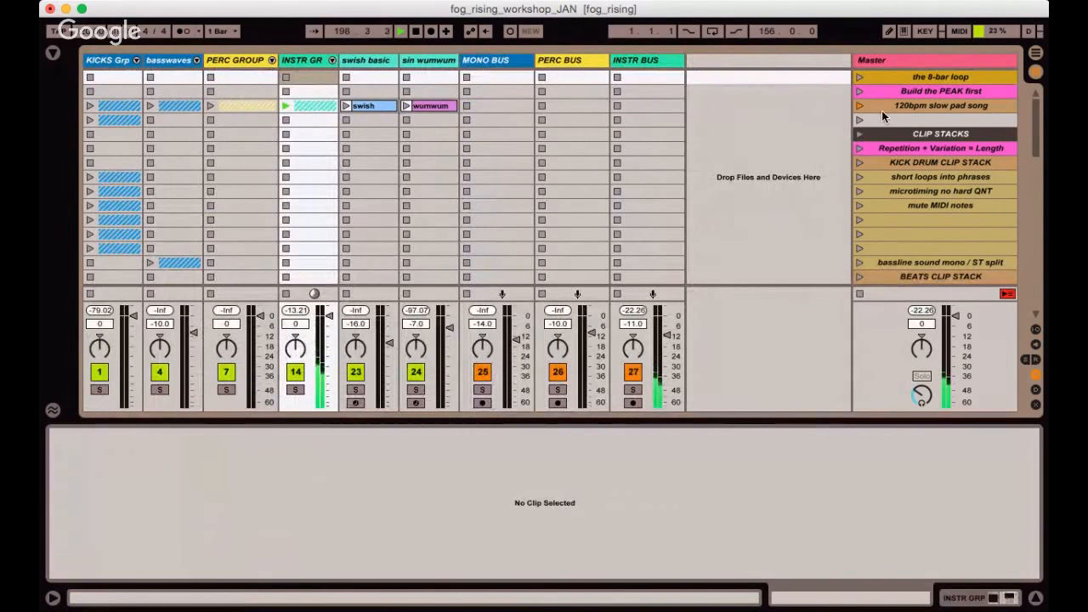
Hide the clip detail view and the mixer, and select the 8-bar loop scene.
key(super+alt+m)
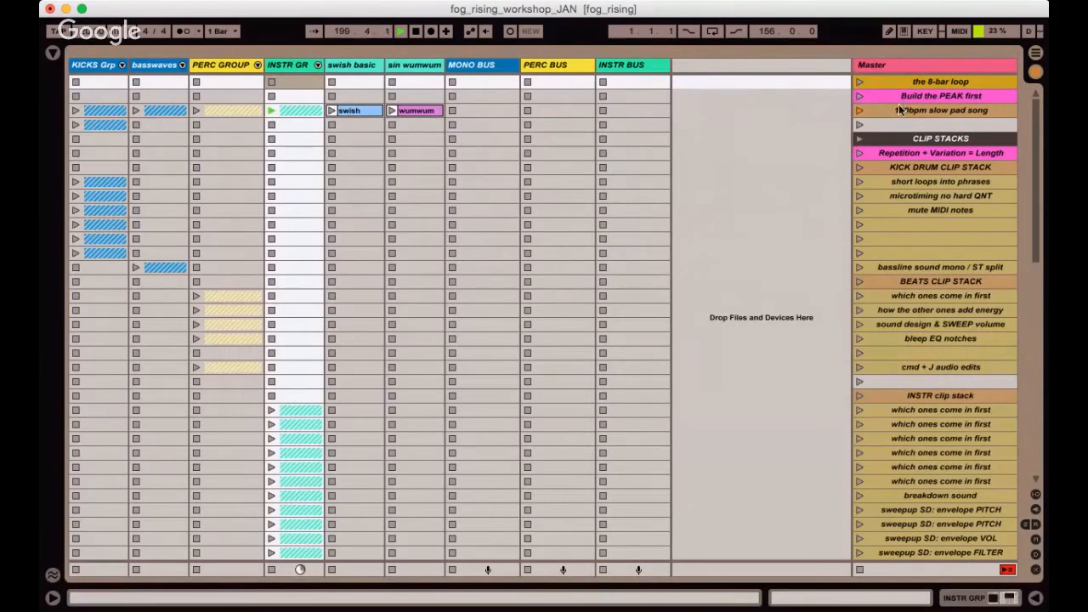
click(880, 95)
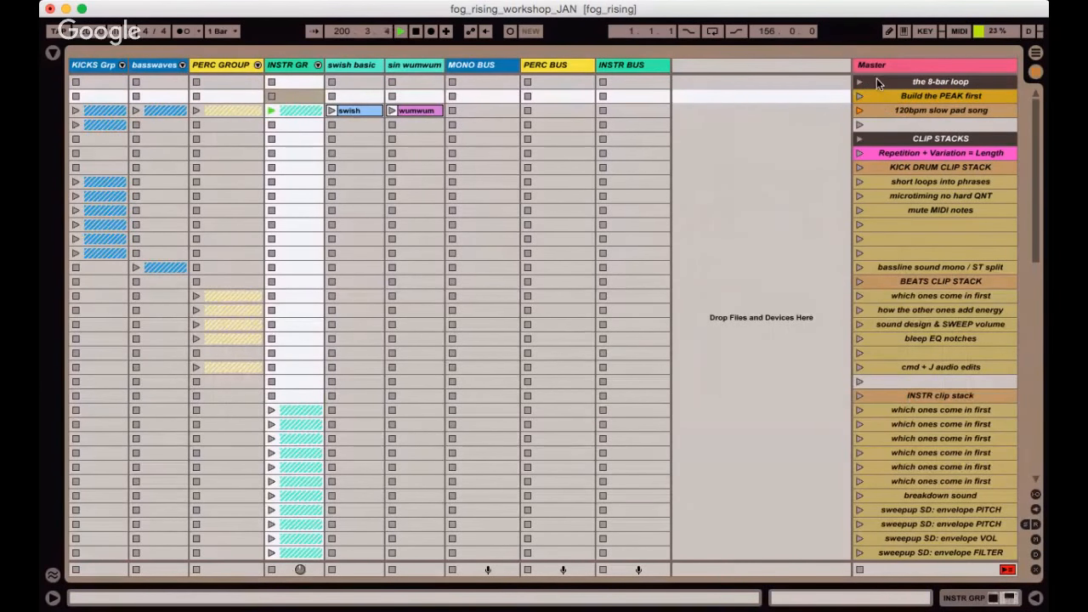
click(876, 81)
Select the 120bpm slow pad song scene, stop all playing clips and show the mixer.
scroll(877, 94, down, 1)
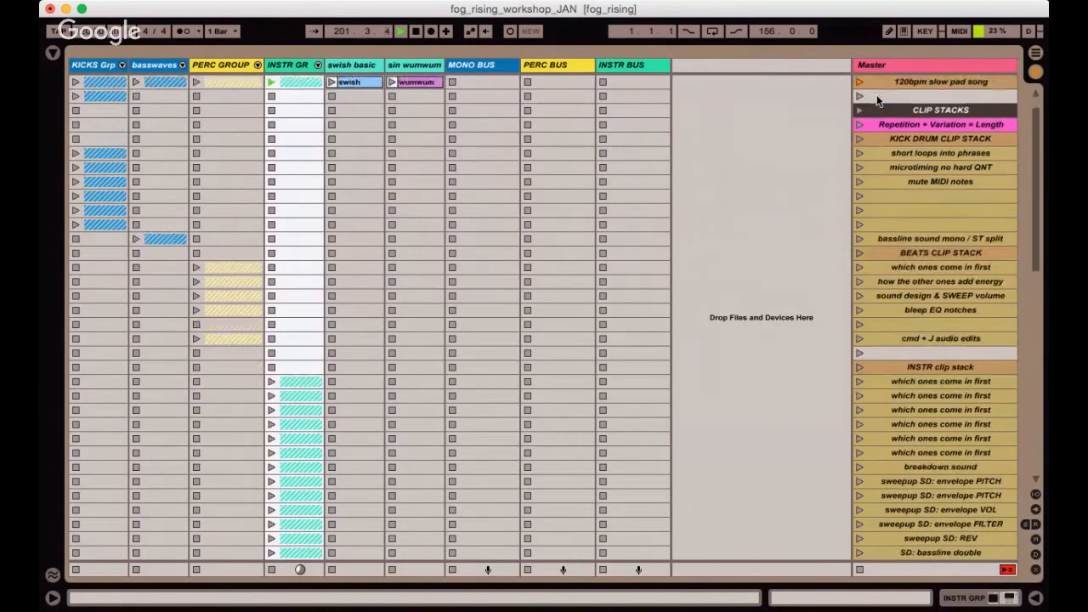
click(877, 94)
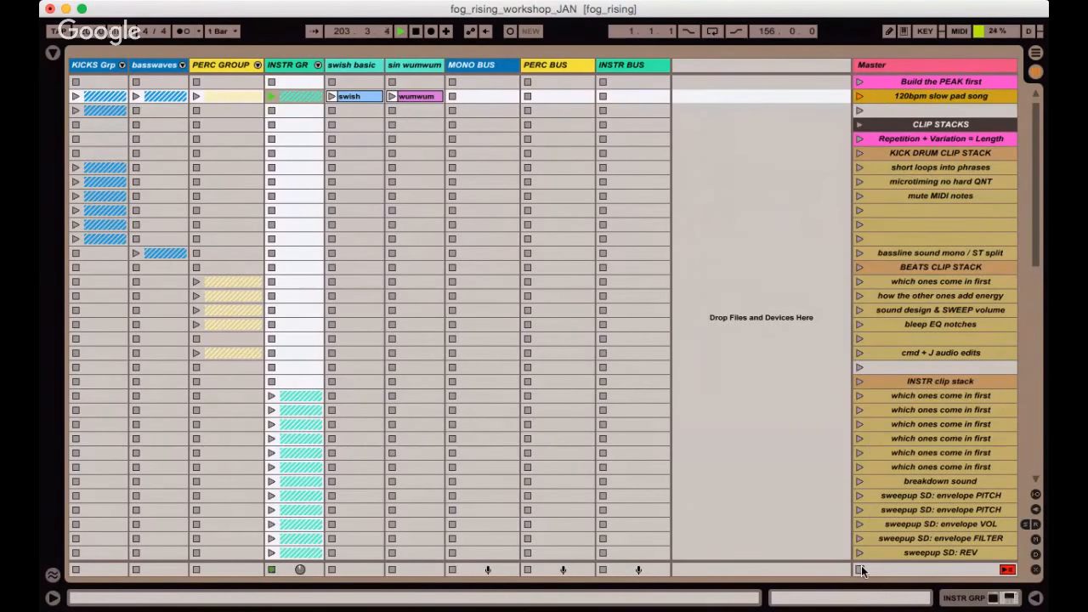
key(super+alt+m)
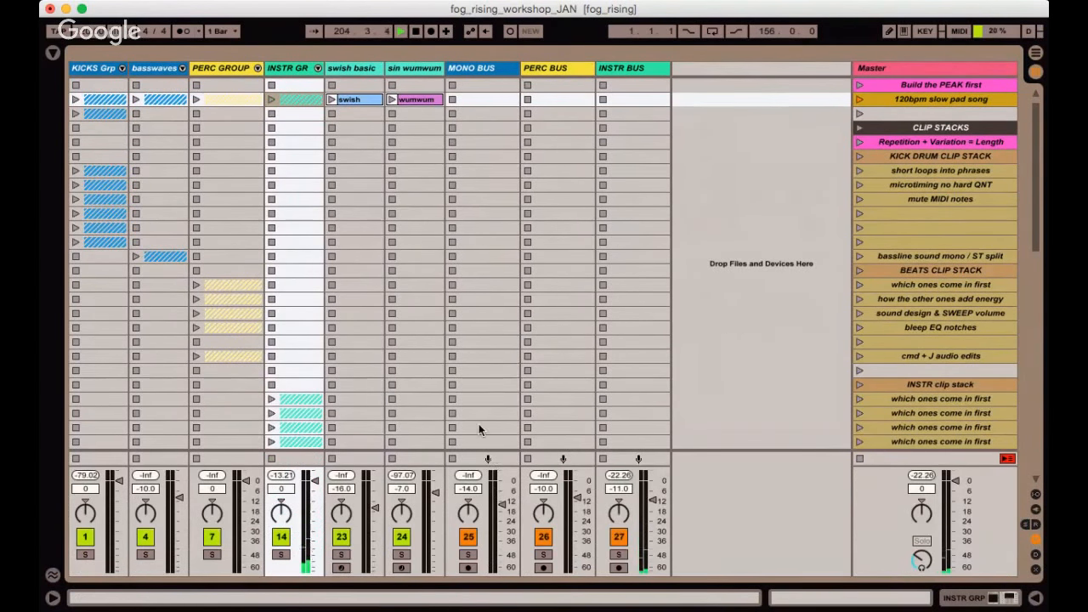
Inspect the MONO BUS, PERC BUS and INSTR BUS tracks one by one, ending on MONO BUS.
click(481, 73)
click(543, 72)
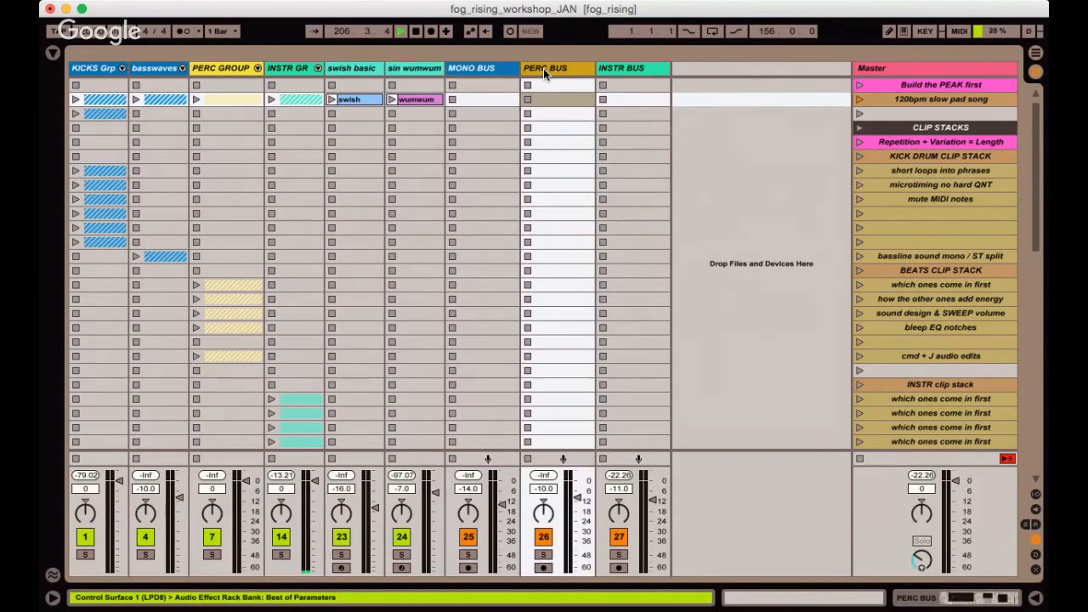
click(640, 65)
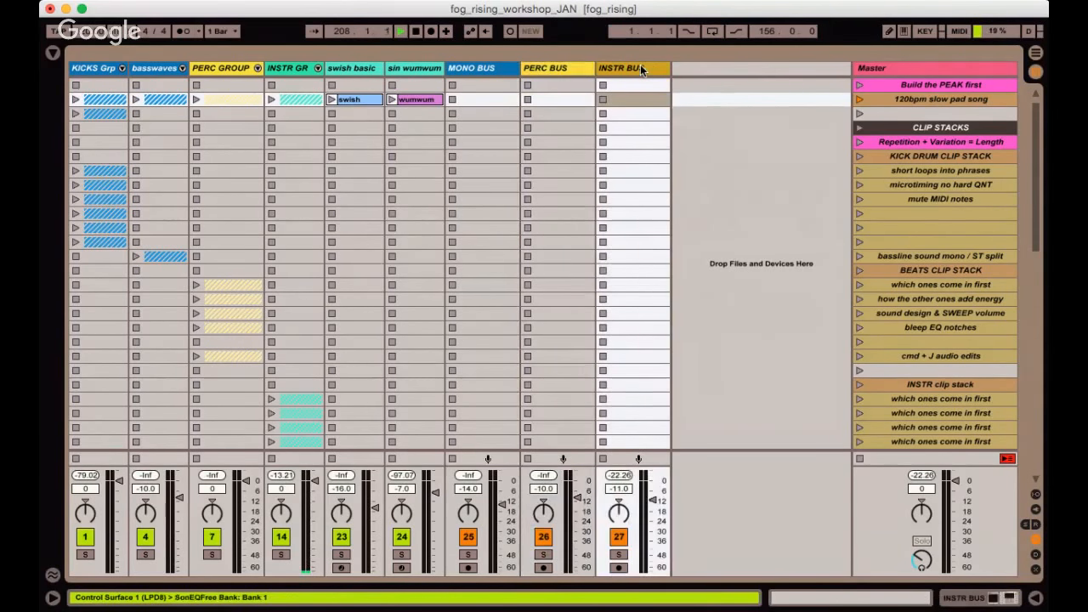
click(478, 70)
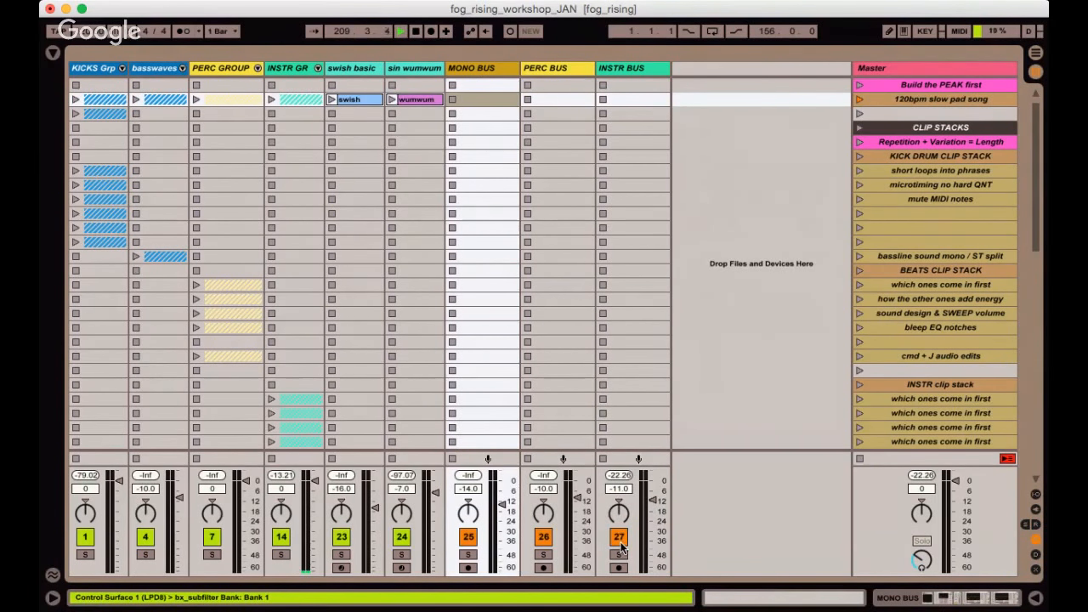
click(497, 328)
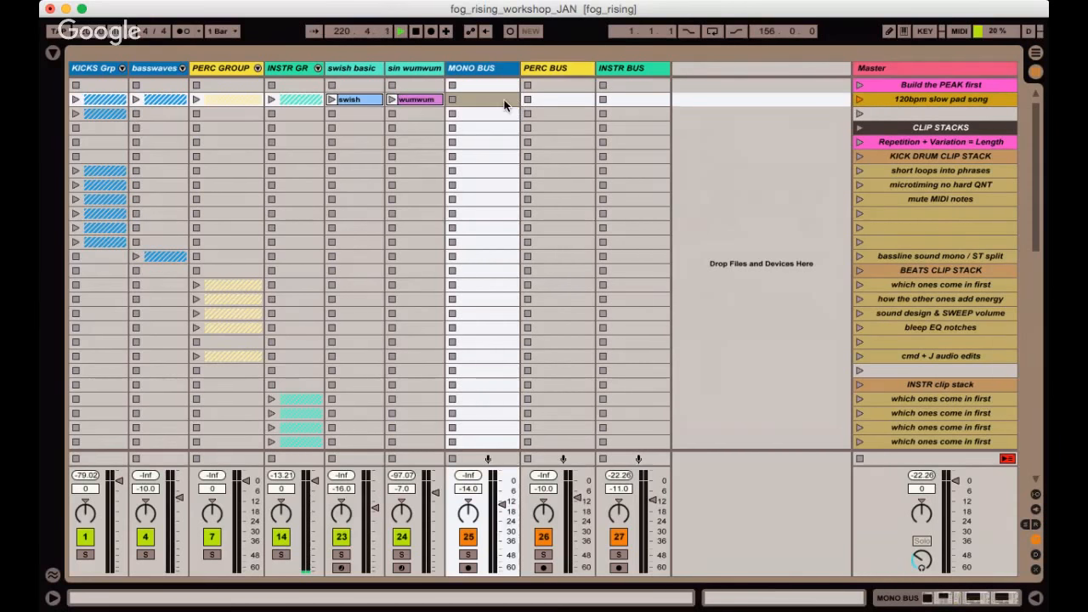
Examine the SONG FORM scenes in order from INTRO1 through the drops and transitions to PEEAK DROP.
scroll(517, 226, down, 20)
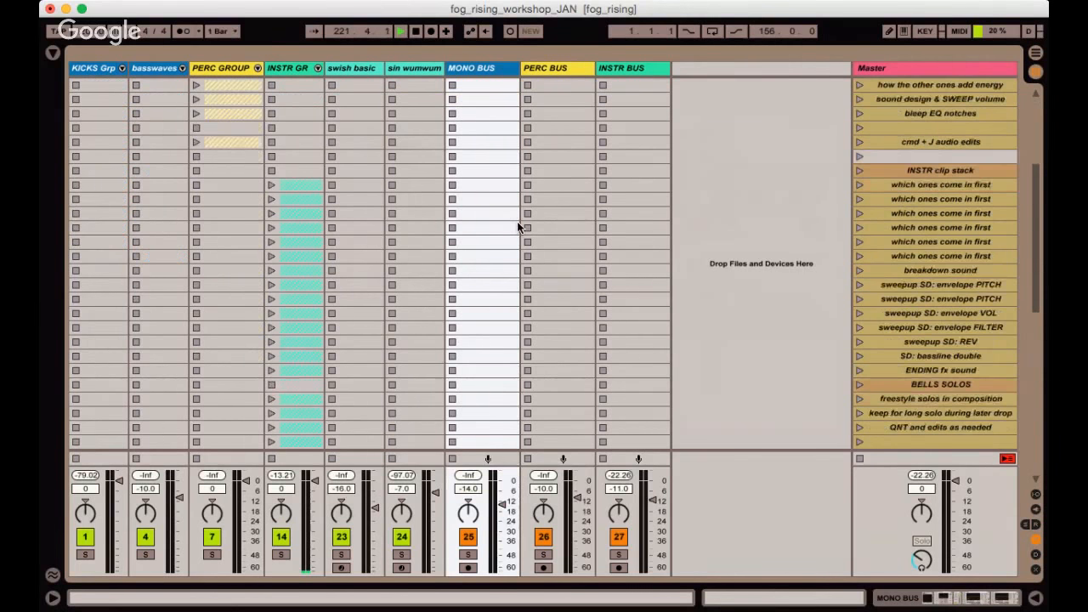
scroll(517, 226, down, 10)
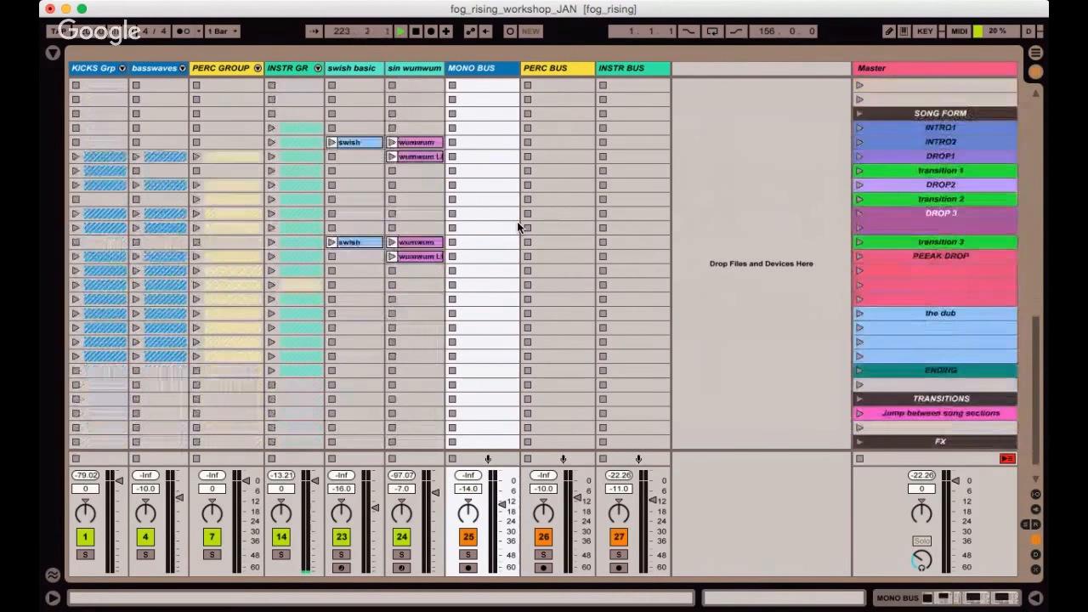
click(923, 115)
key(Down)
key(Down)
key(Down)
key(Down)
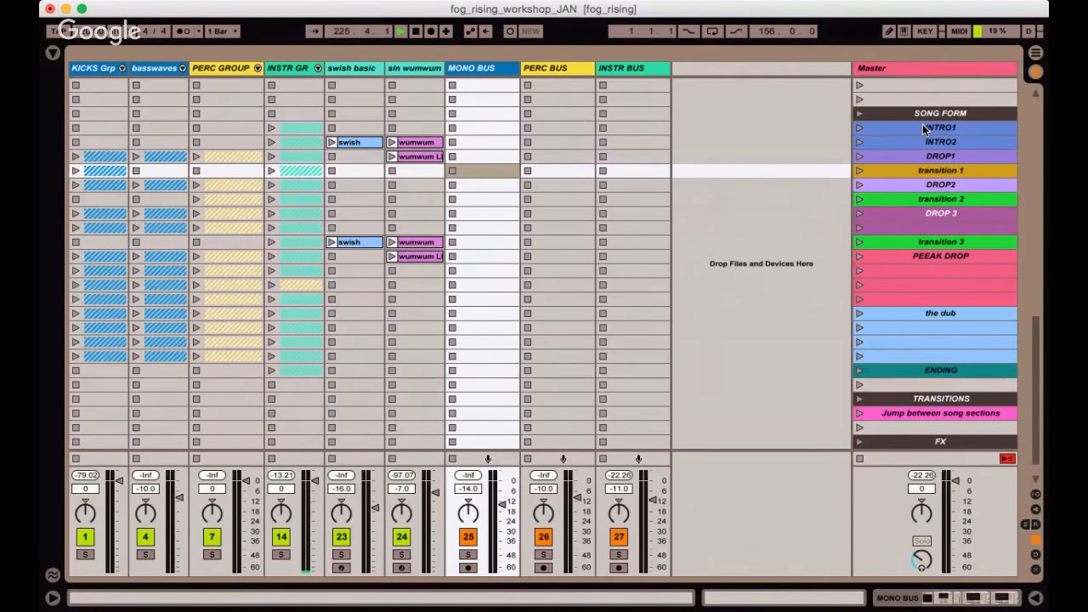
key(Down)
key(Down)
key(Down)
key(Down)
key(Down)
key(Down)
key(Down)
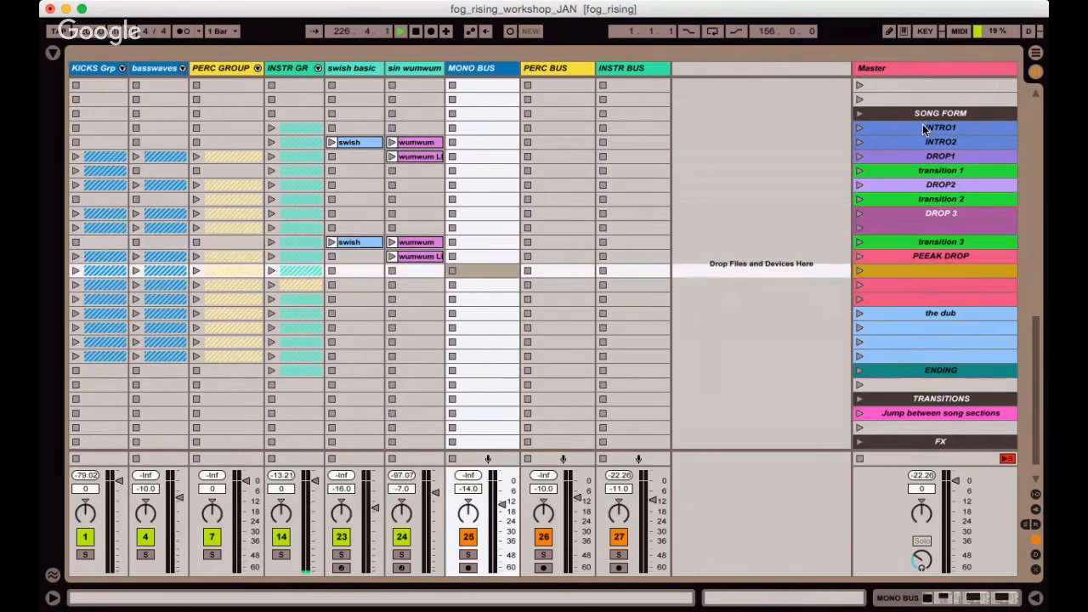
key(Up)
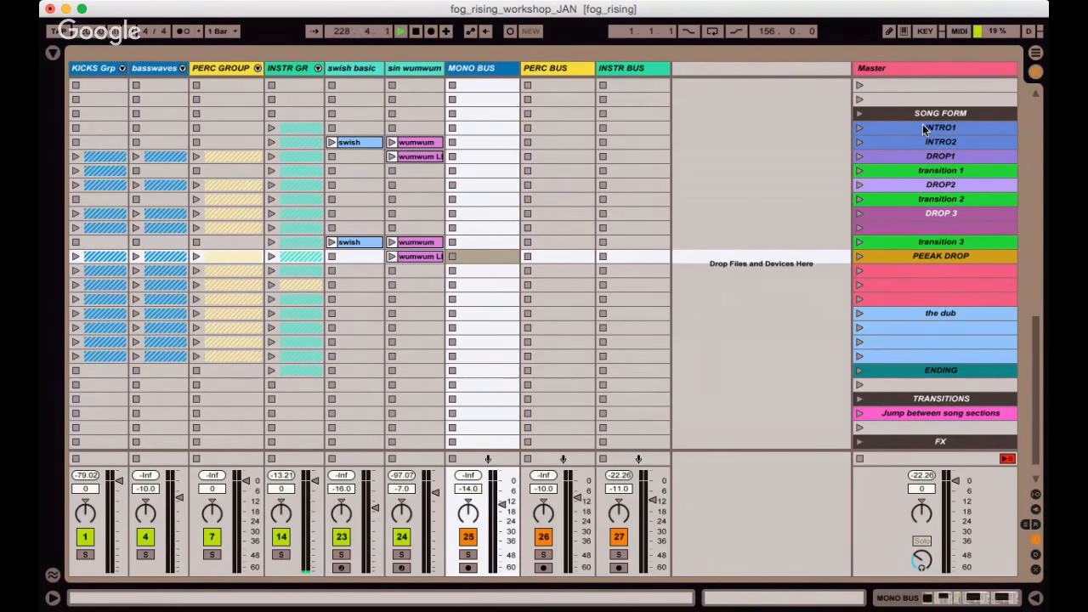
Review the dub and ENDING scenes, and go back to the transition 3 scene.
click(925, 329)
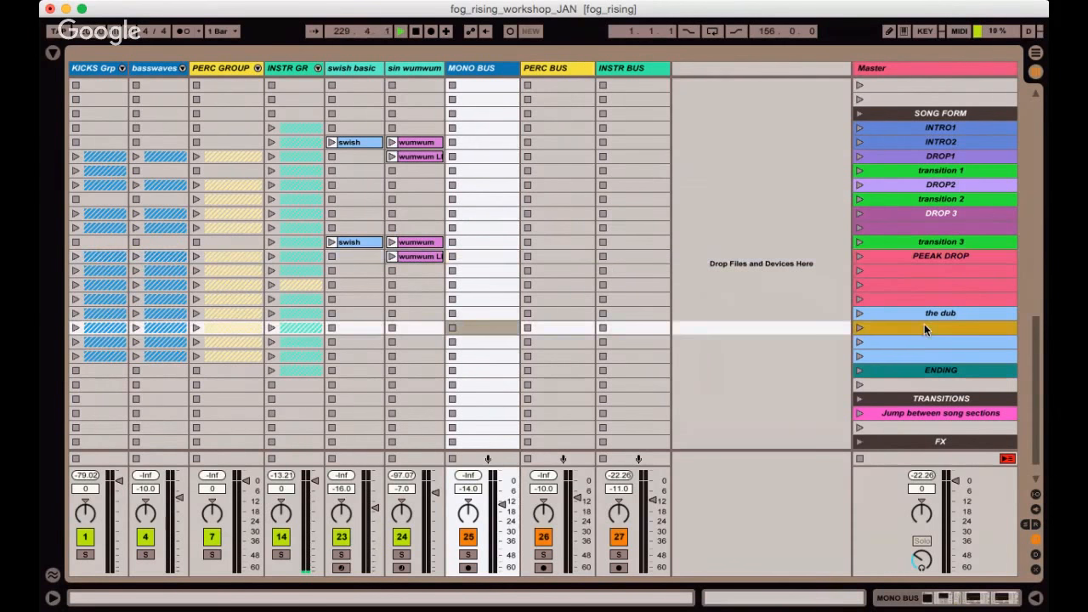
click(921, 368)
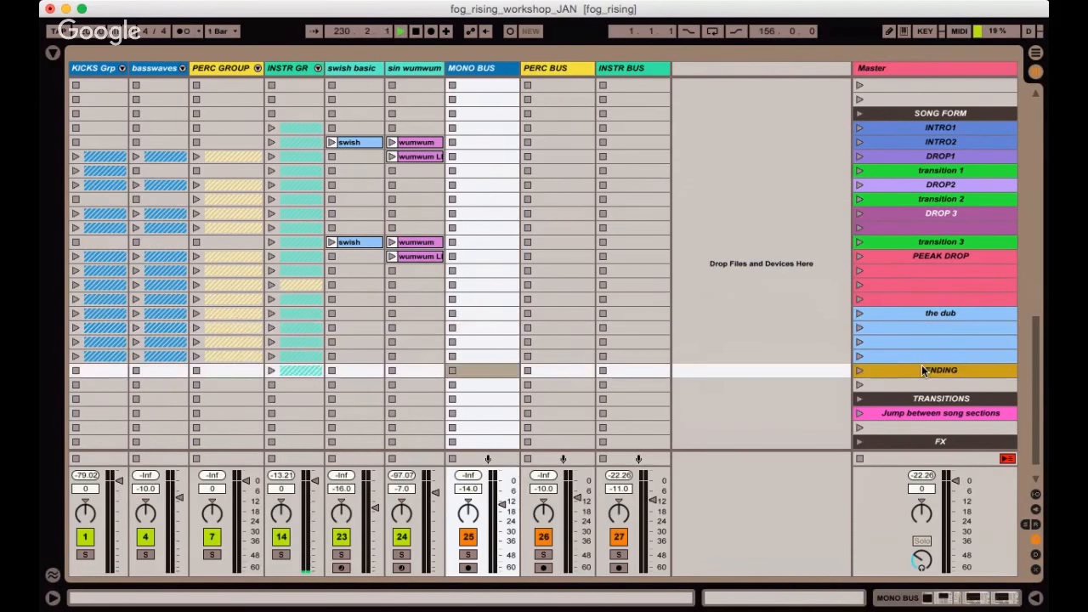
click(917, 244)
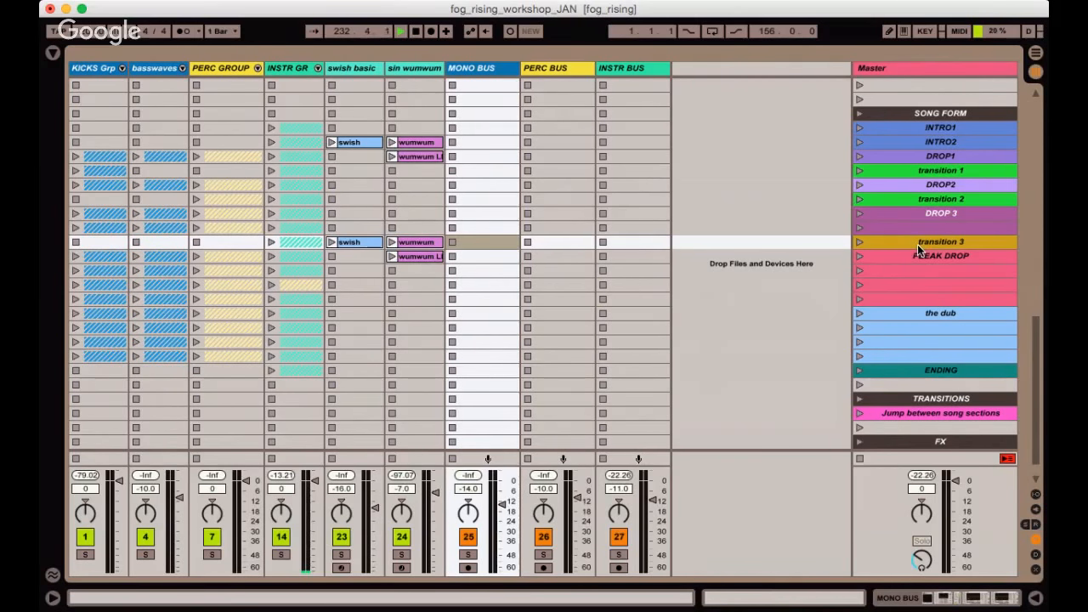
Launch the 120bpm slow pad song scene near the start of the scene list.
scroll(918, 245, up, 15)
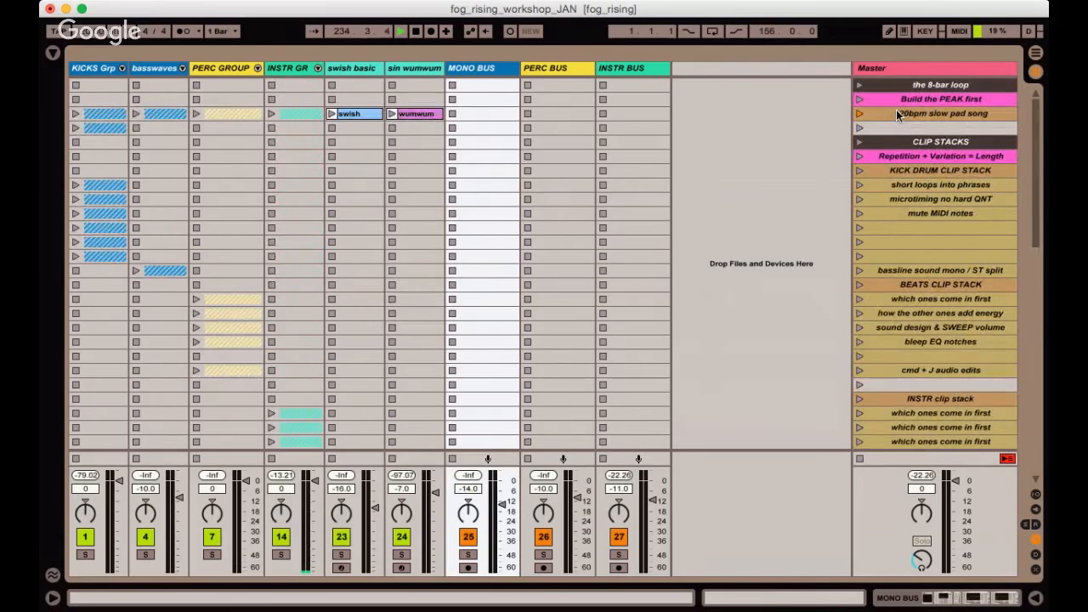
click(896, 111)
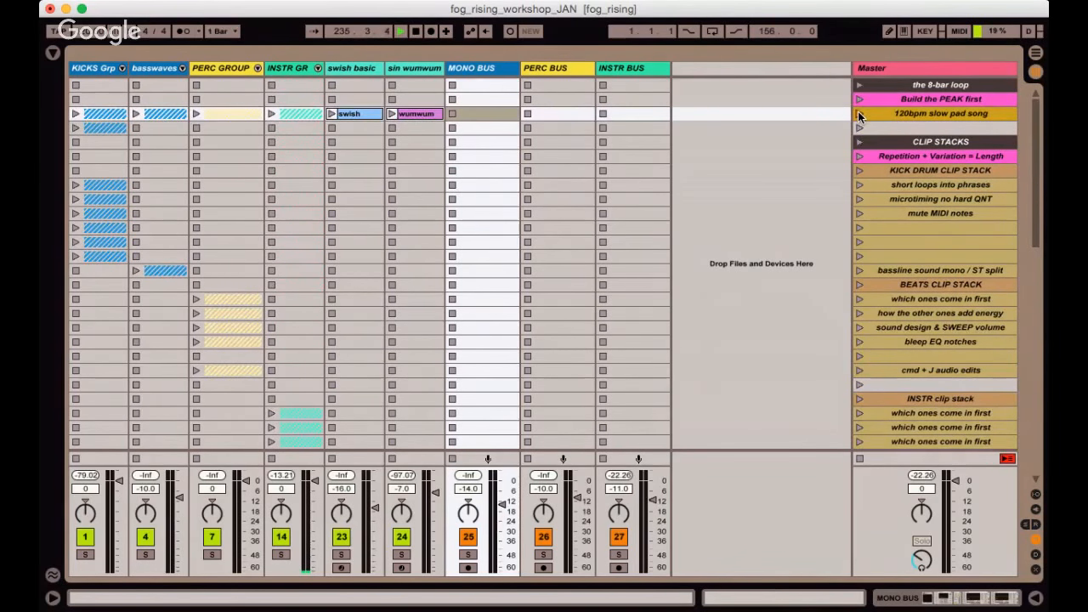
click(859, 114)
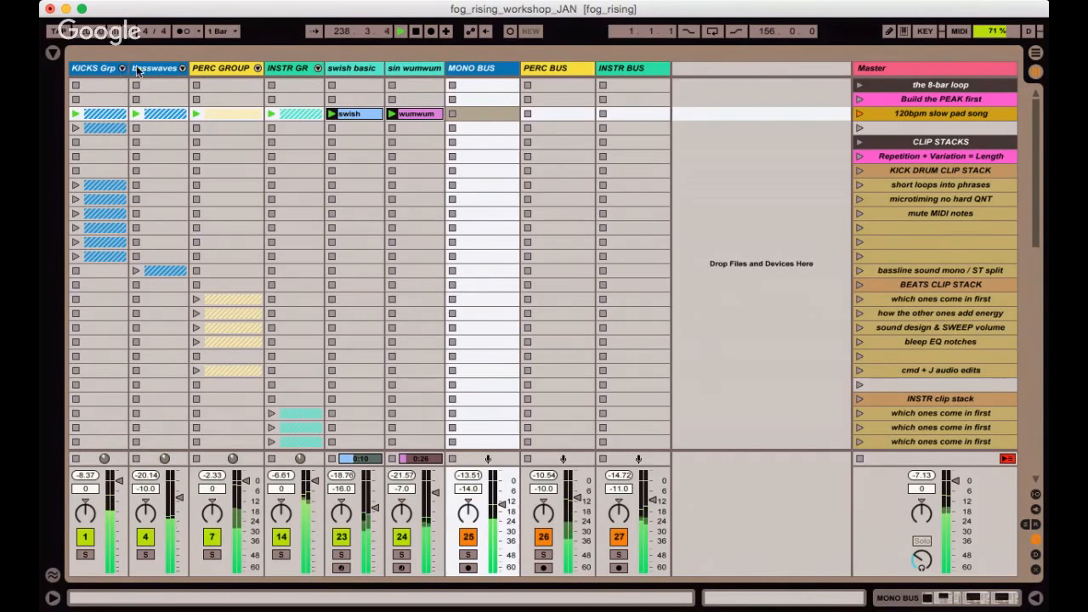
Unfold the PERC GROUP and INSTR GR group tracks and look over their playing clips.
click(257, 68)
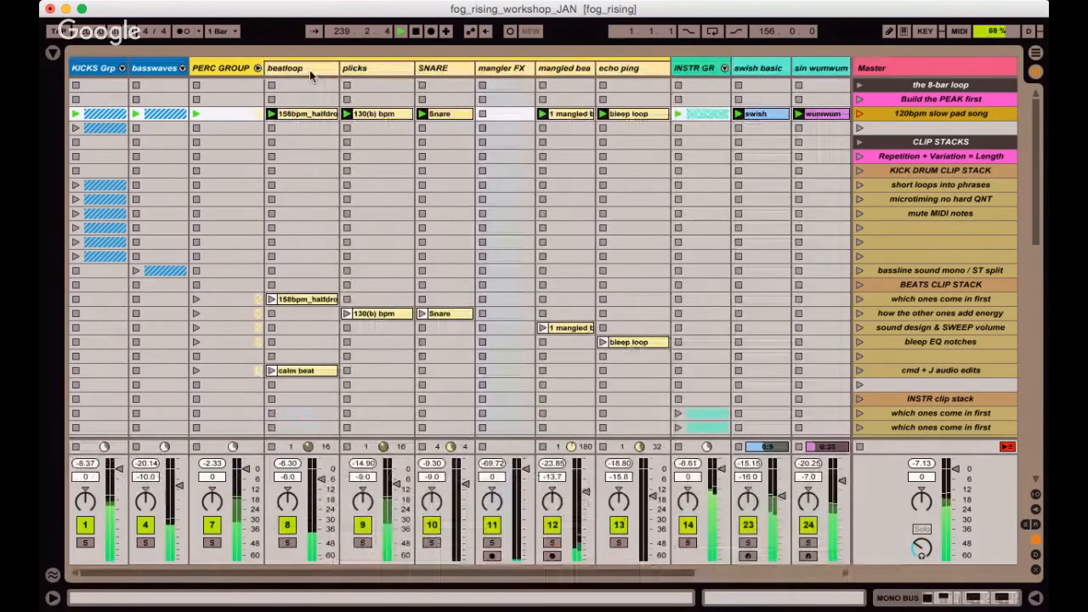
click(720, 68)
scroll(693, 101, right, 6)
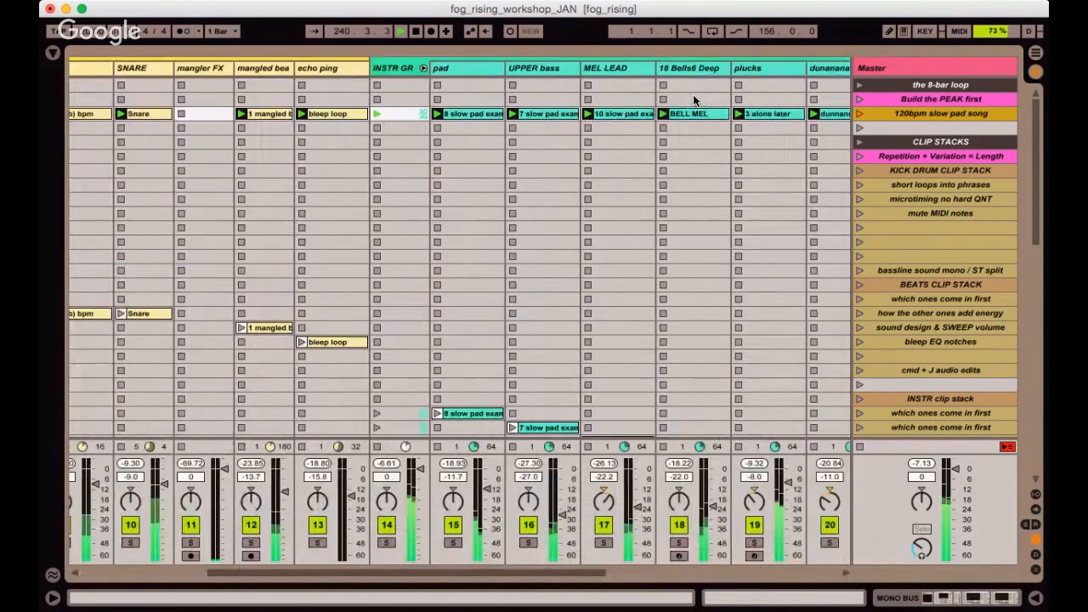
scroll(692, 101, right, 2)
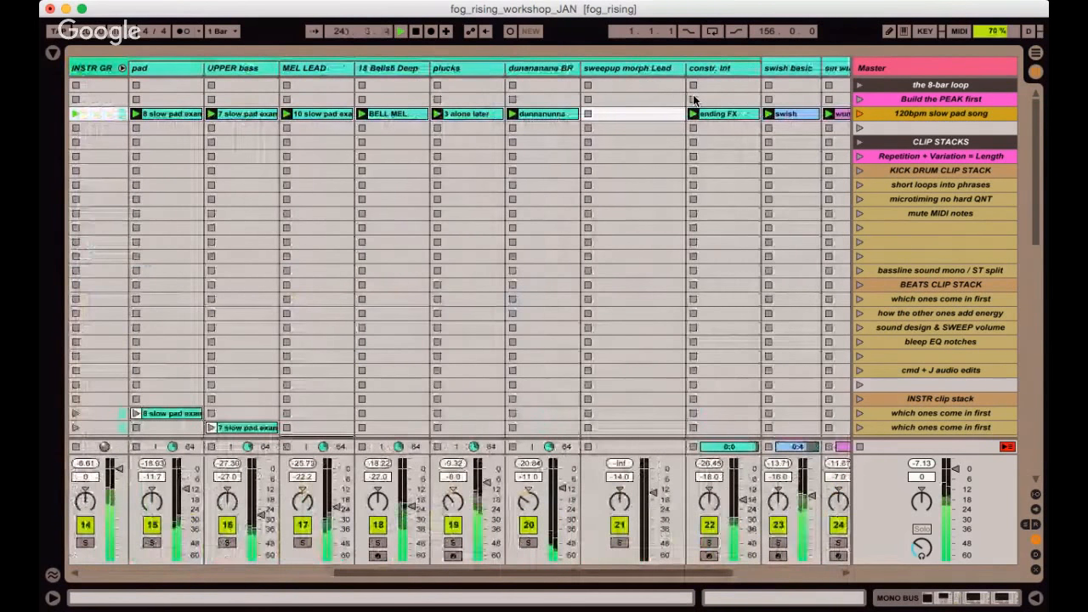
scroll(693, 100, left, 2)
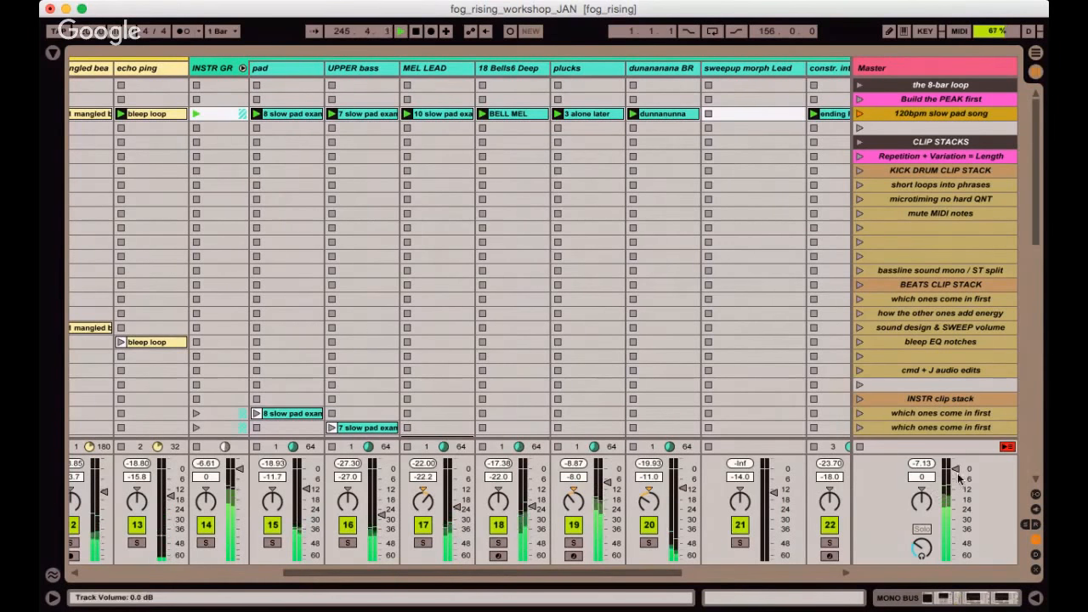
Lower the Master volume to -20.5 dB and select the Build the PEAK first scene.
mouse_move(957, 473)
mouse_down()
mouse_move(955, 504)
mouse_move(952, 476)
mouse_up()
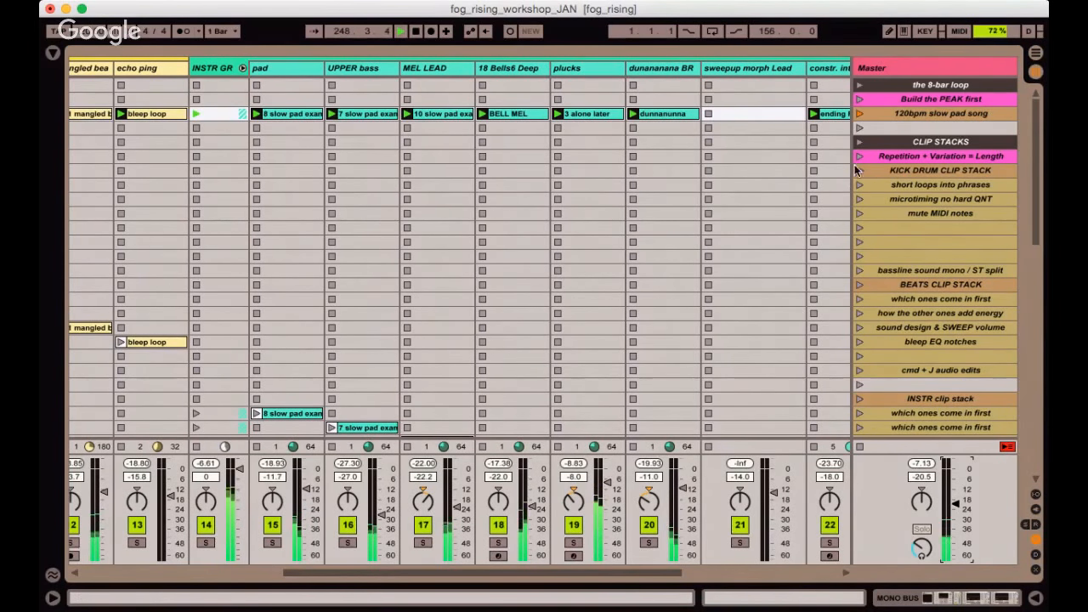
click(898, 122)
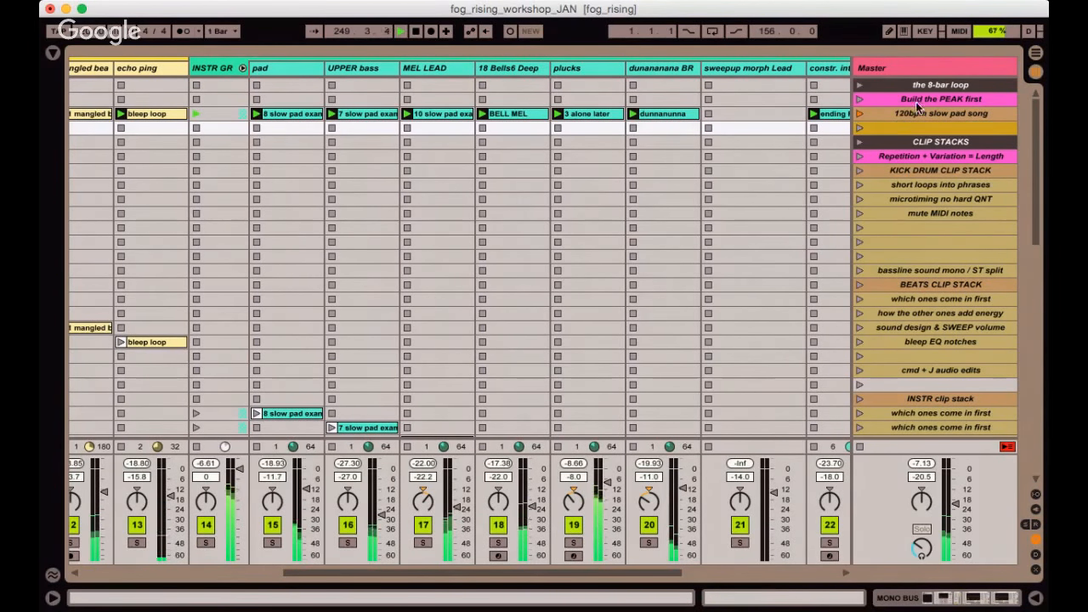
click(916, 100)
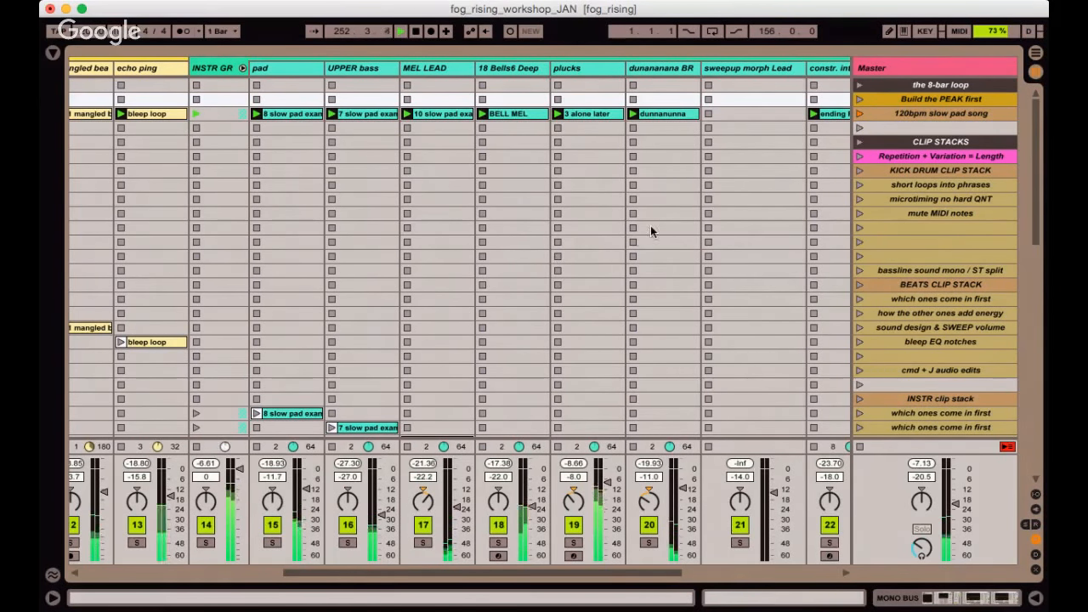
Stop the ending FX clip on the constr. int track and fold the PERC GROUP.
scroll(651, 225, right, 5)
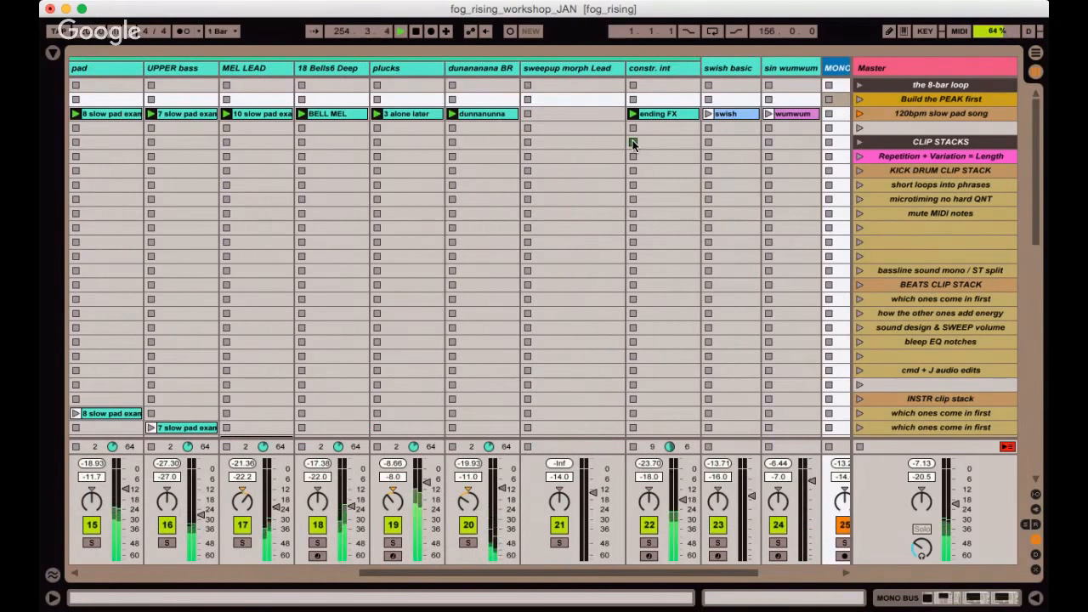
scroll(633, 144, left, 10)
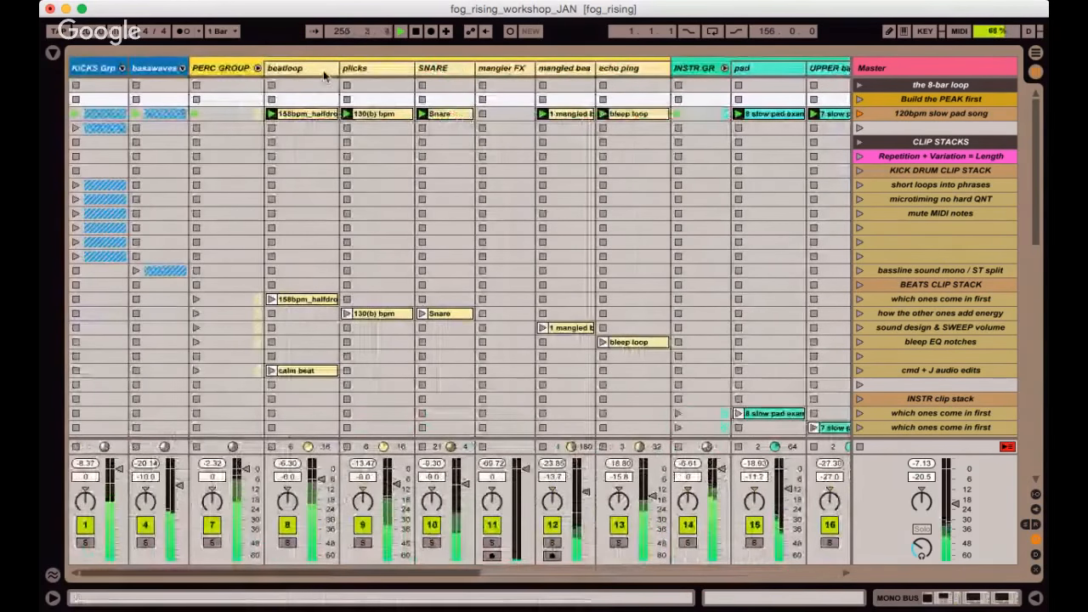
click(258, 68)
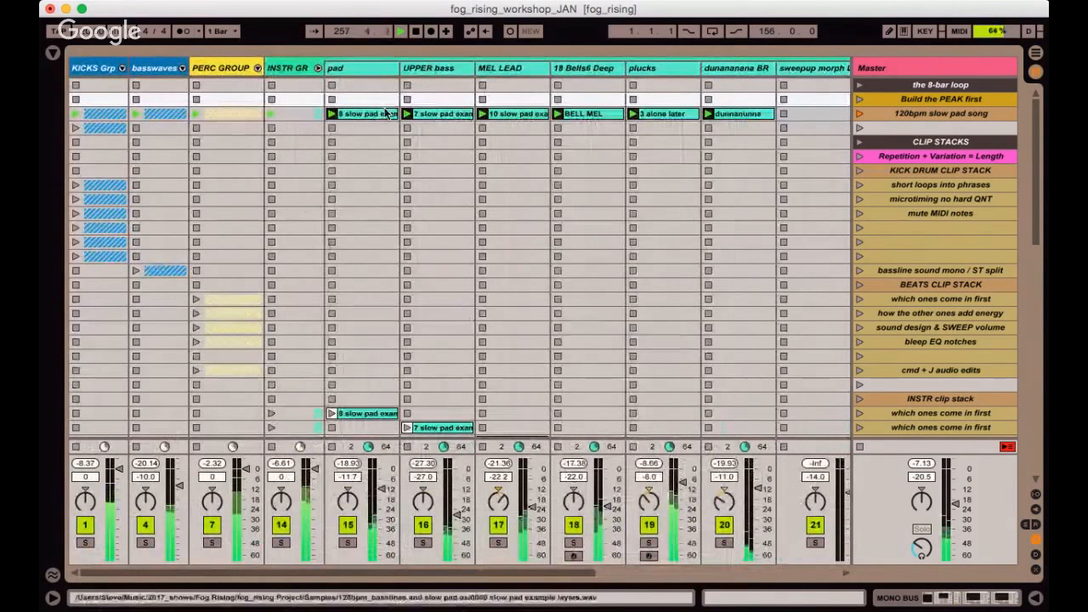
Mute the PERC BUS and INSTR BUS tracks so that only the MONO BUS plays.
click(317, 68)
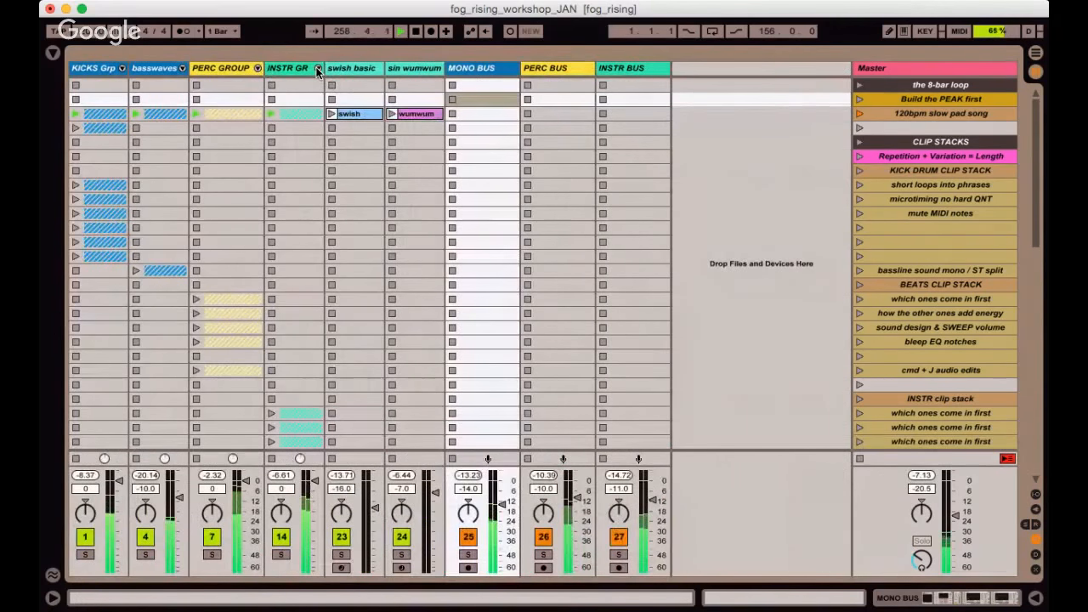
click(318, 68)
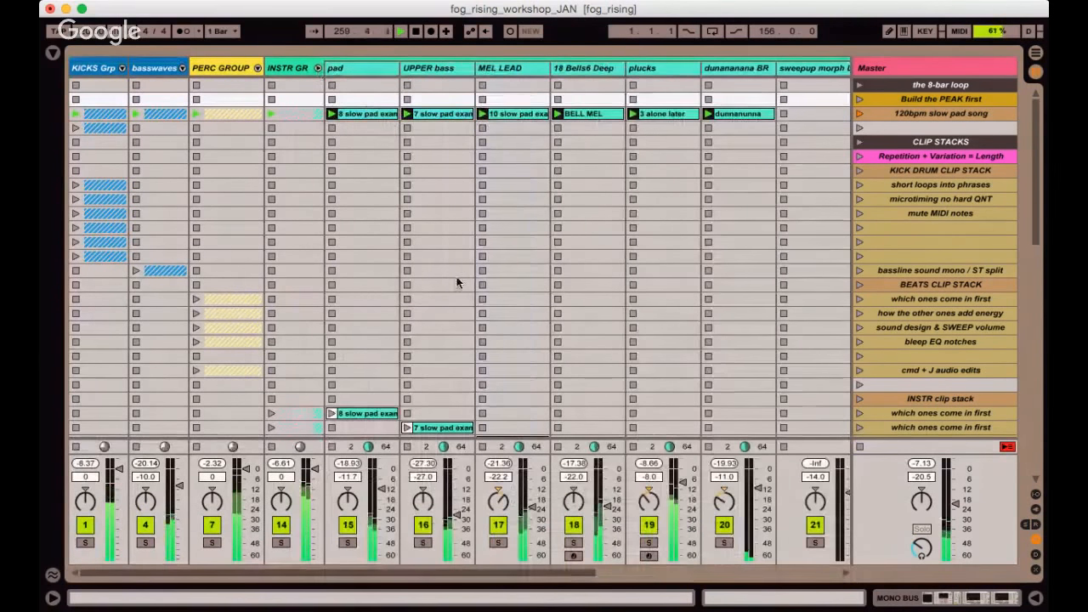
scroll(488, 294, right, 5)
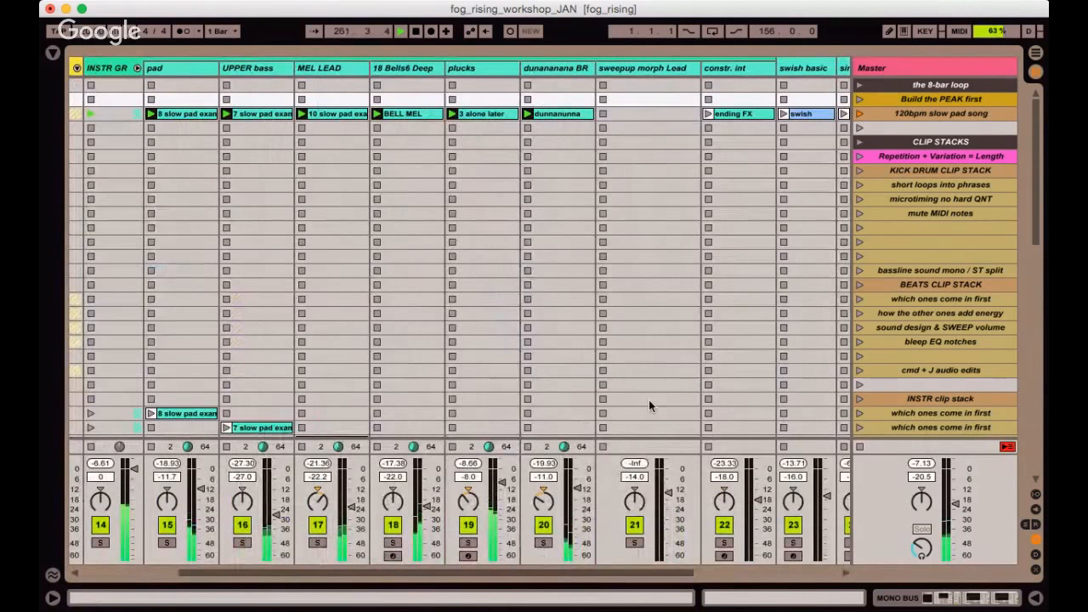
scroll(648, 404, right, 5)
click(725, 525)
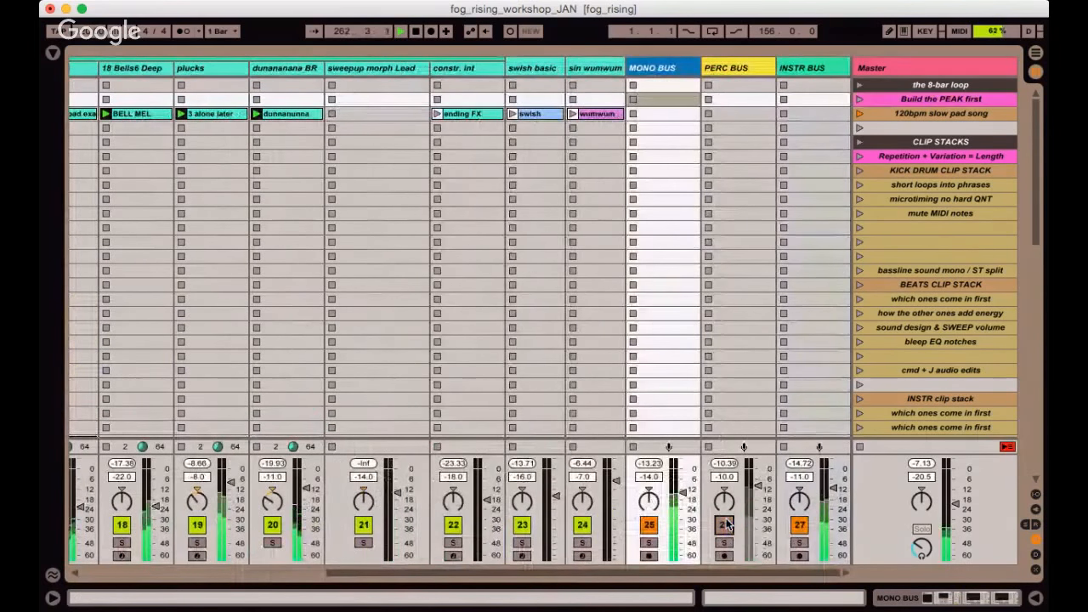
click(800, 525)
Raise the Master volume to -12.6 dB, select the KICKS Grp and briefly mute it to hear the difference.
scroll(569, 201, left, 8)
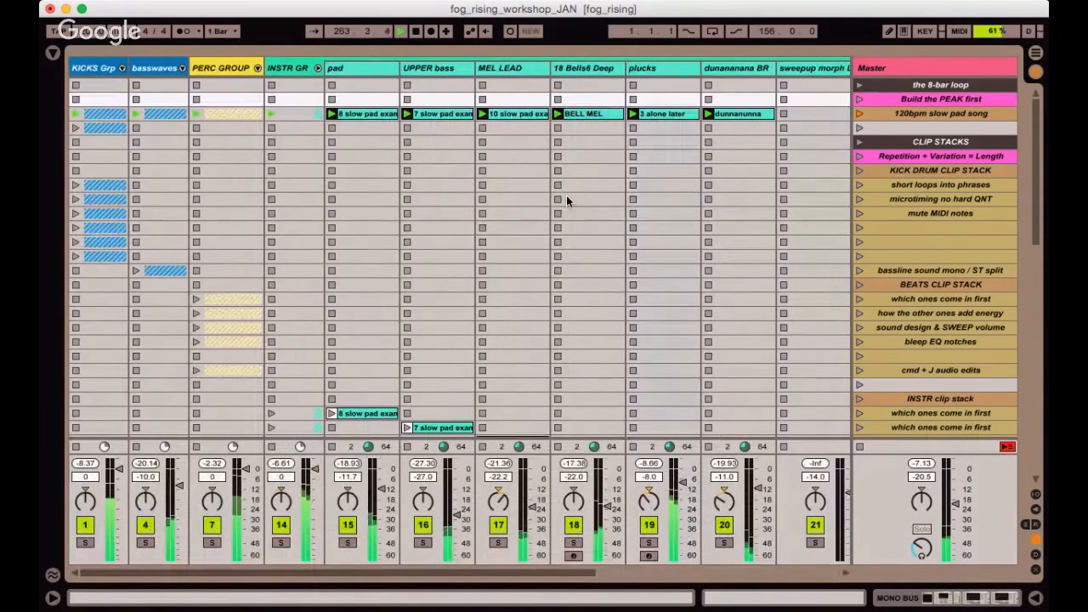
drag(956, 507, 954, 493)
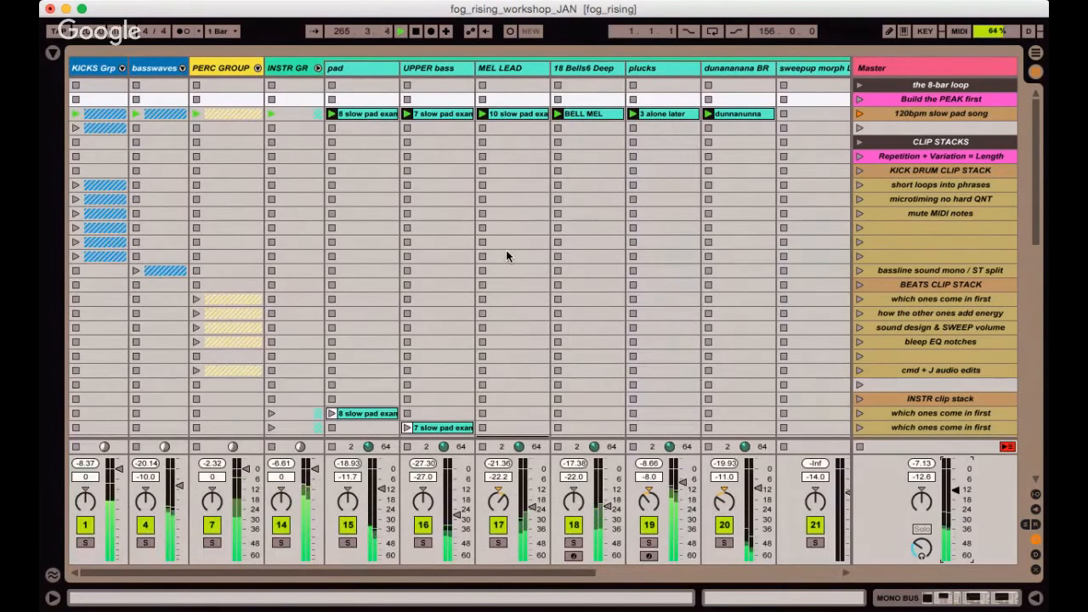
click(92, 70)
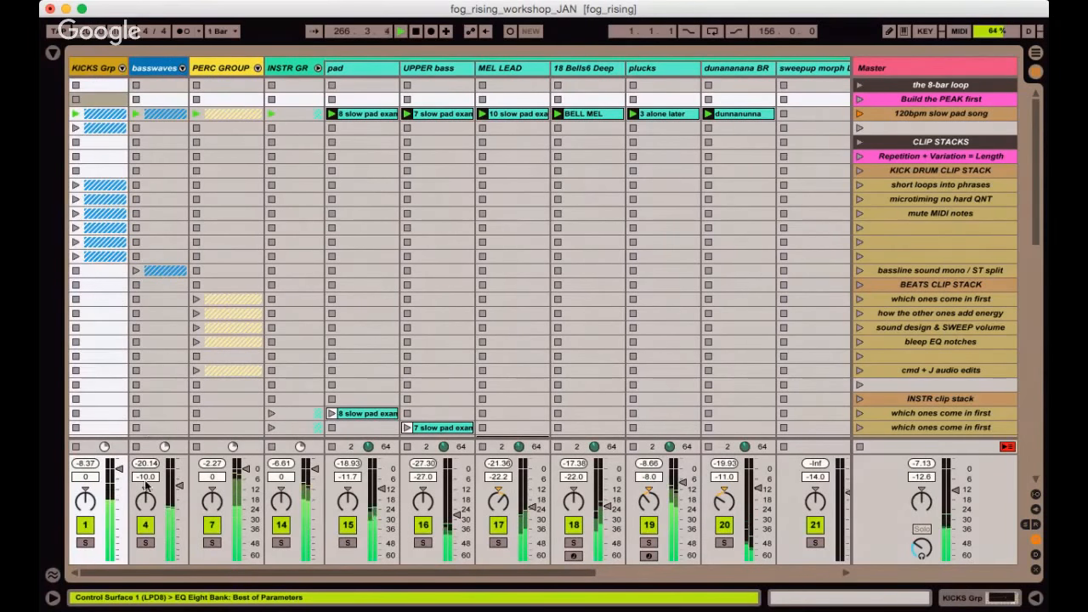
click(86, 526)
click(86, 525)
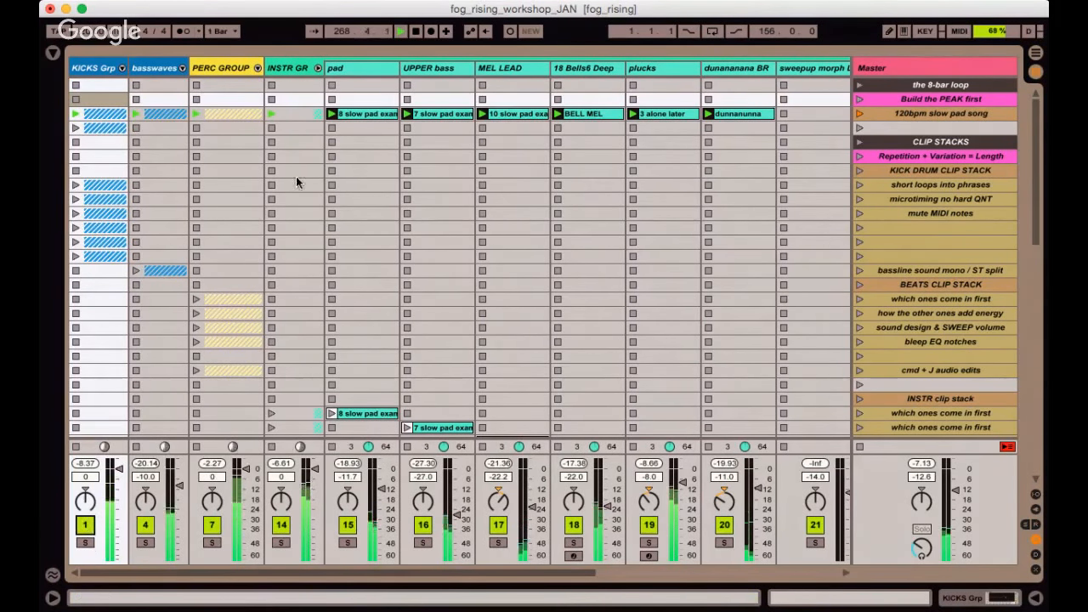
Unmute the PERC BUS and mute the MONO BUS to hear only the percussion.
scroll(371, 379, right, 10)
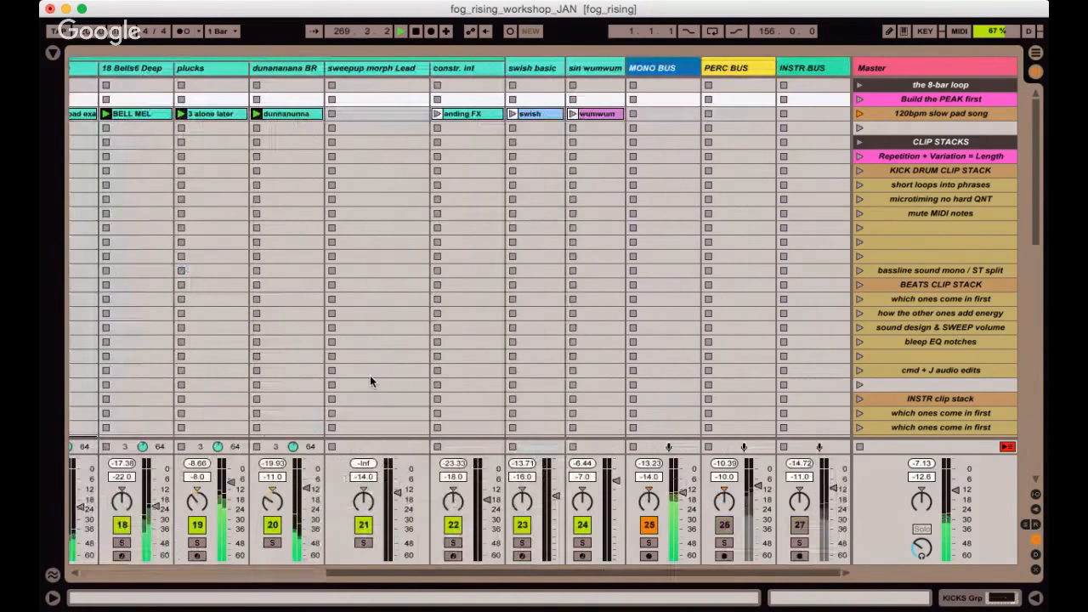
click(724, 525)
click(650, 526)
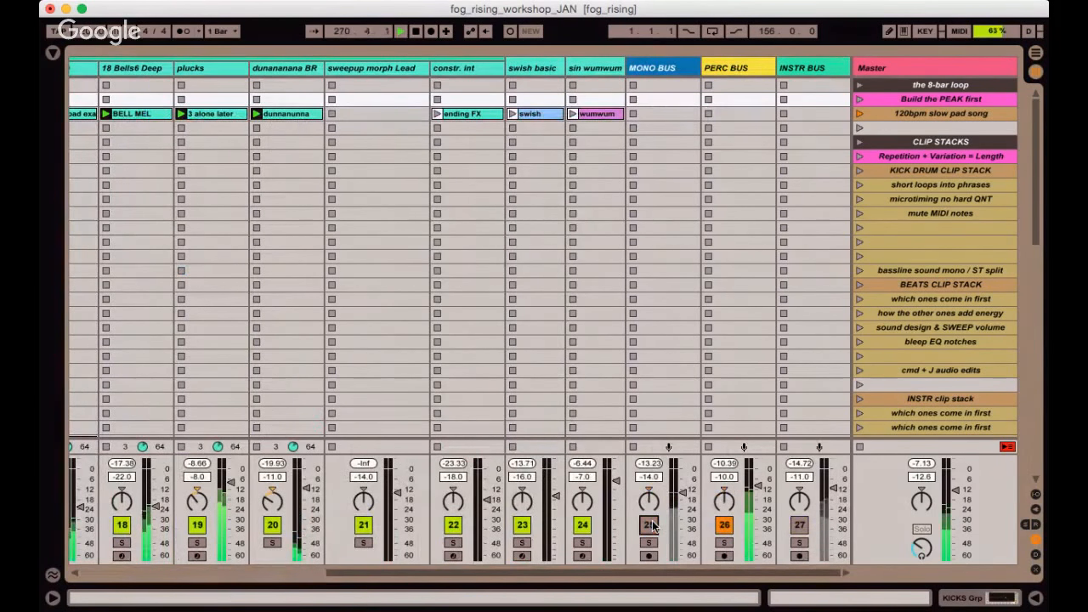
Unfold the PERC GROUP to stop its plicks and mangled bea clips, and raise the Master volume to -4.7 dB.
scroll(578, 200, left, 6)
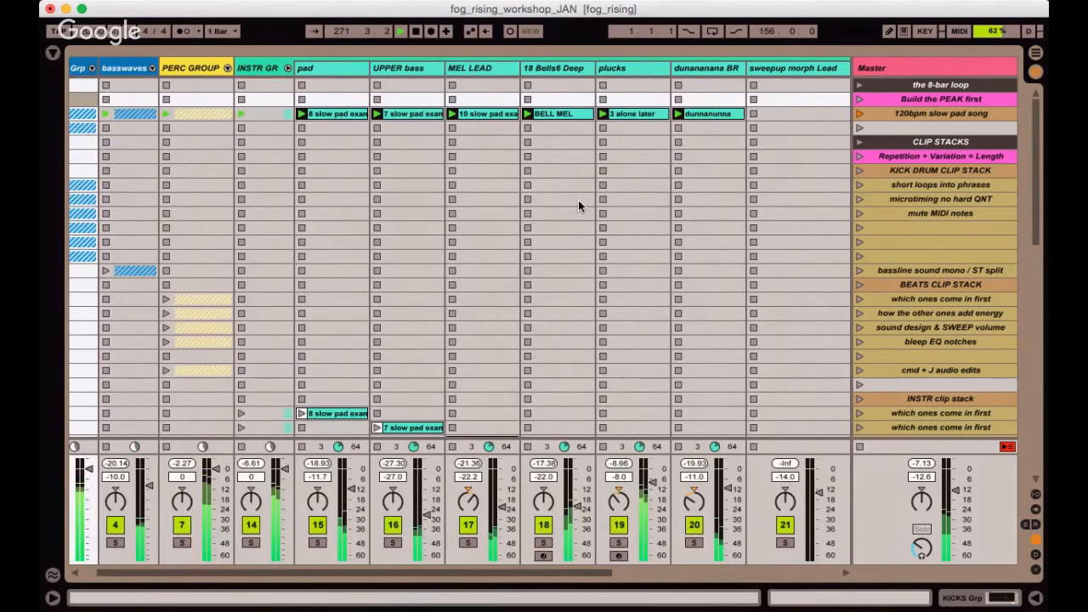
click(227, 68)
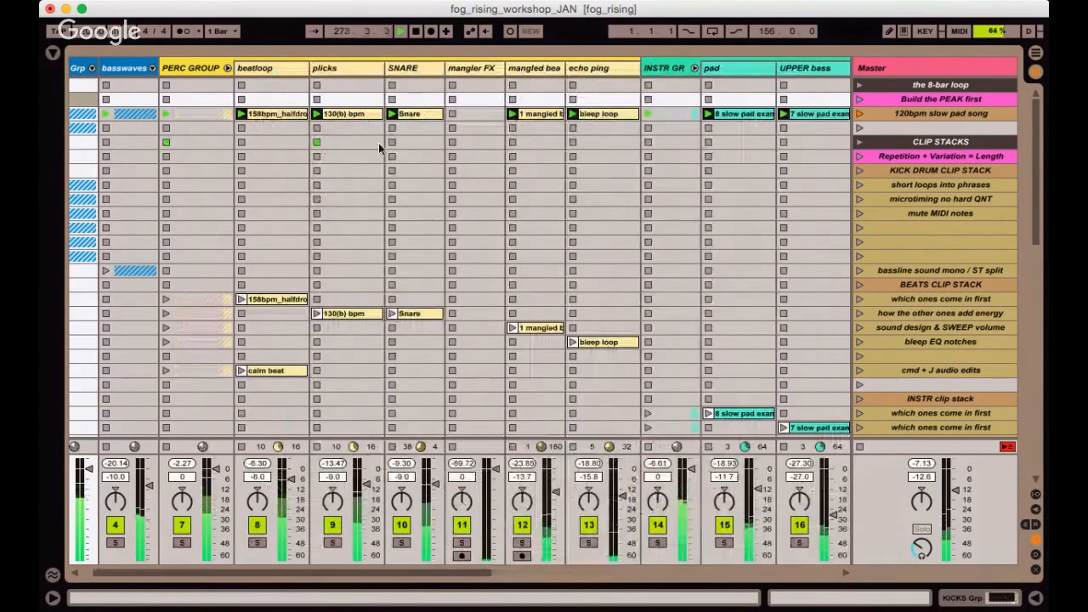
click(513, 142)
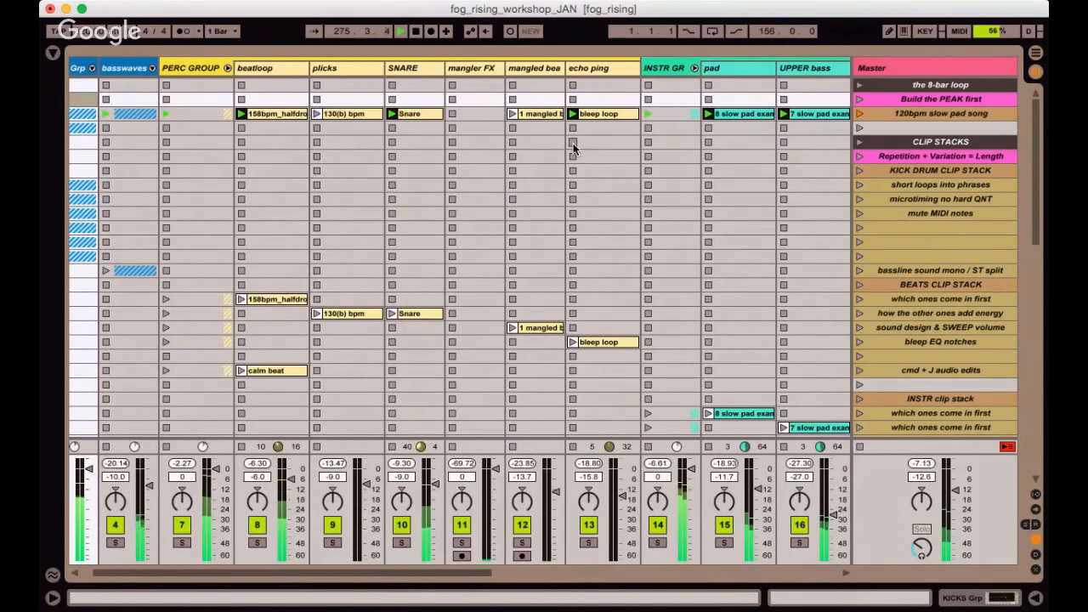
scroll(952, 491, up, 6)
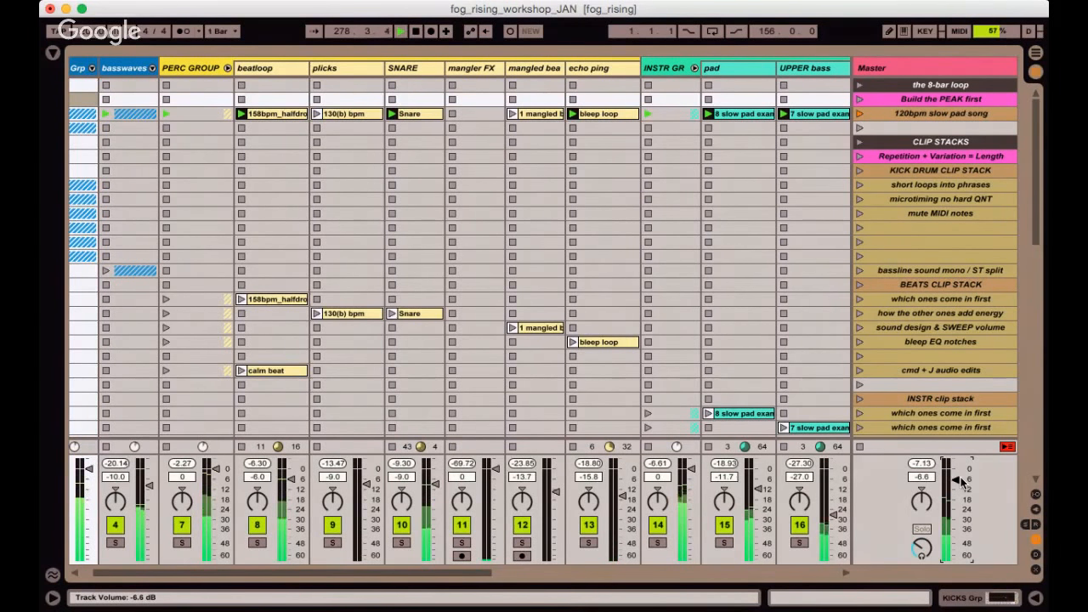
scroll(964, 482, up, 2)
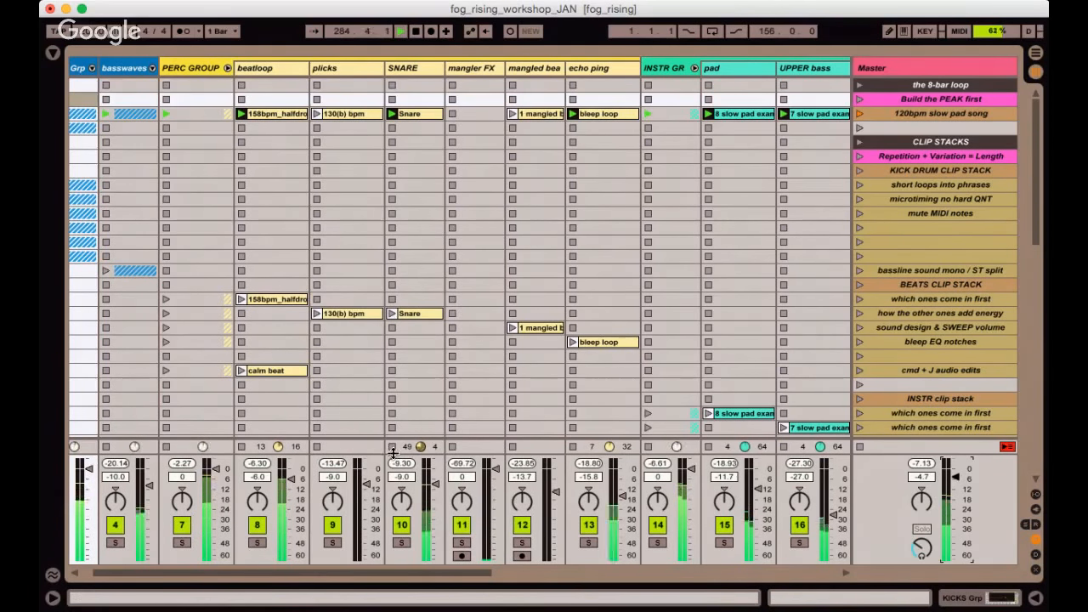
Audition the echo ping, SNARE and beatloop tracks by soloing each in turn, and briefly mute the SNARE.
click(589, 543)
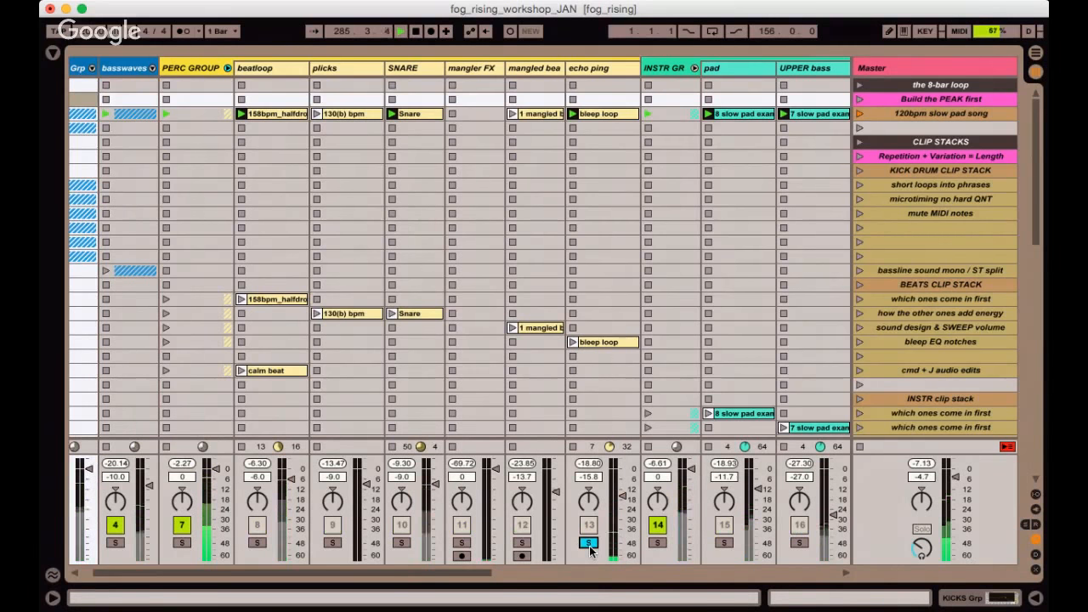
click(402, 542)
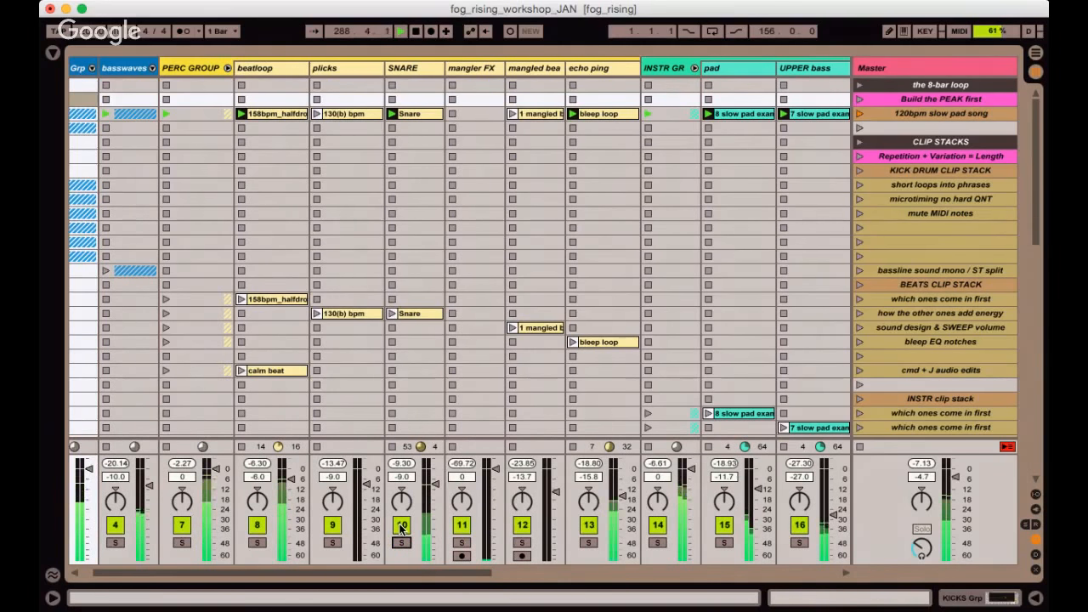
click(402, 525)
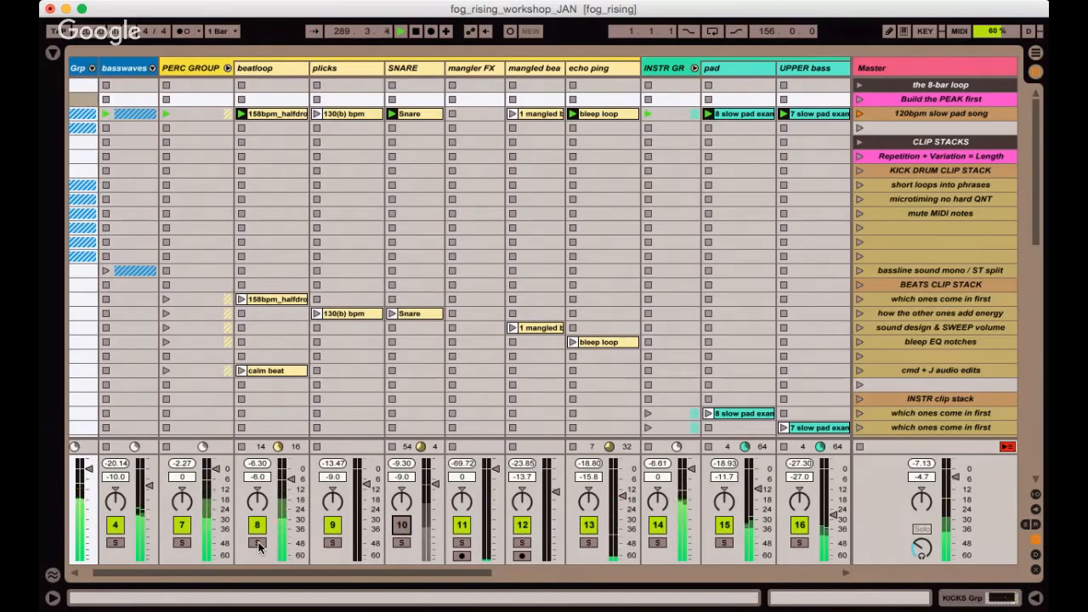
click(258, 544)
click(259, 543)
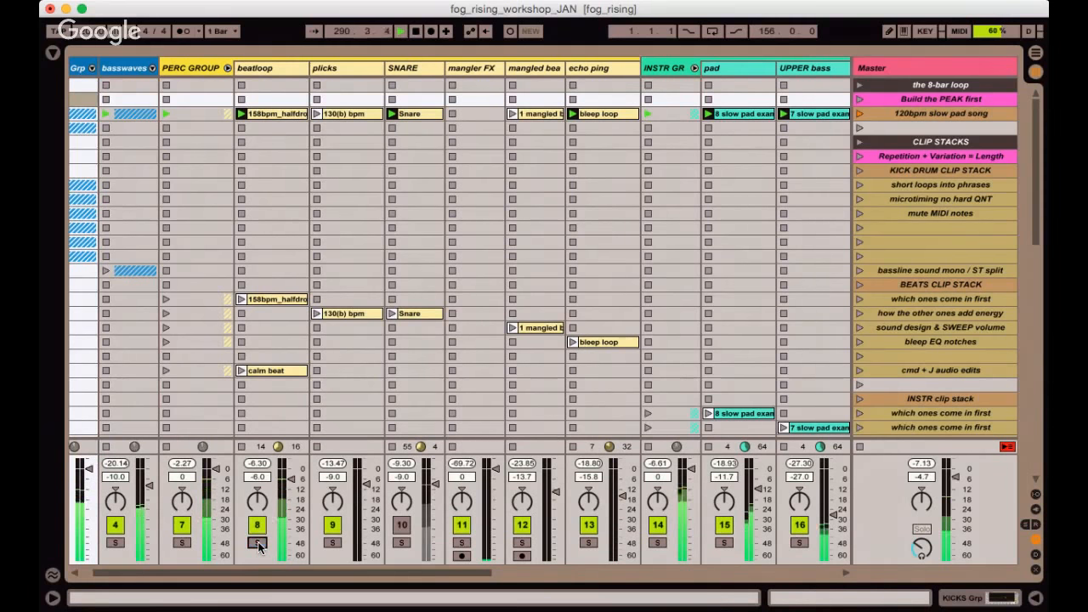
click(402, 526)
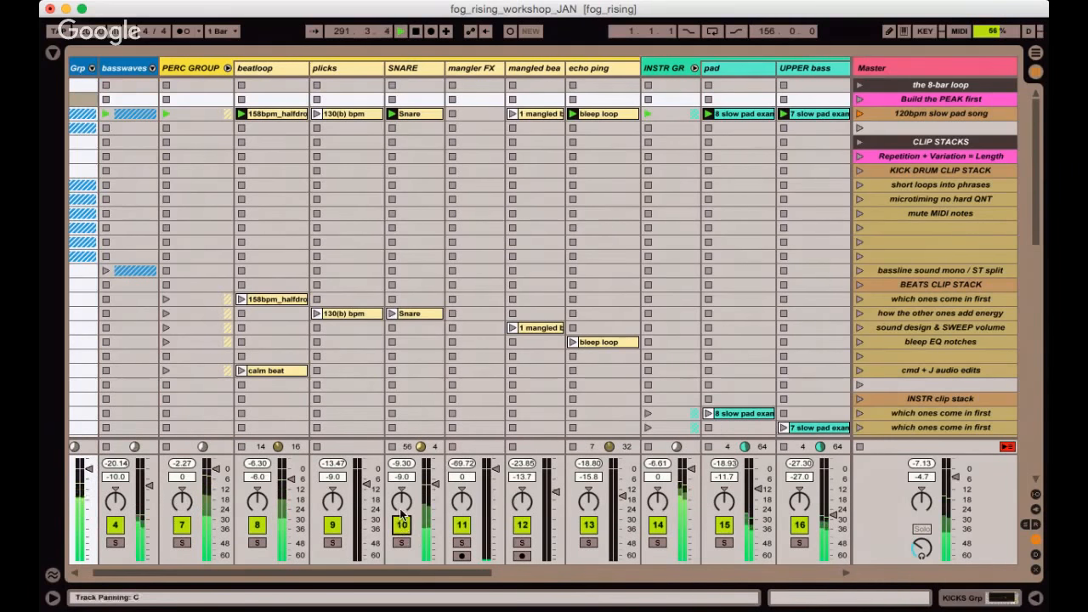
Stop the SNARE and echo ping clips and raise the Master volume to -1.8 dB.
click(392, 447)
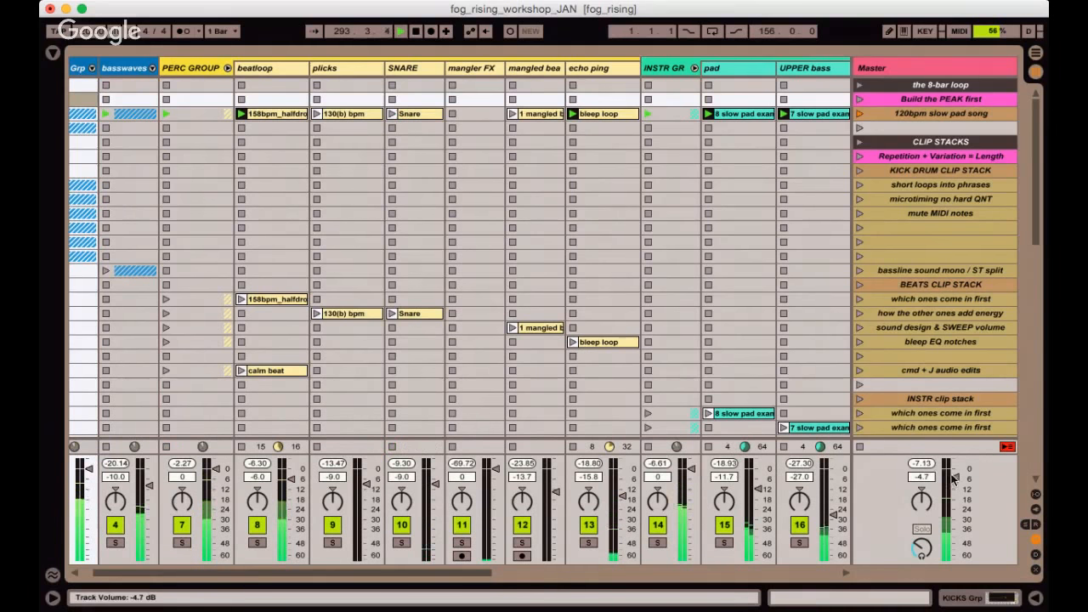
drag(925, 466, 911, 443)
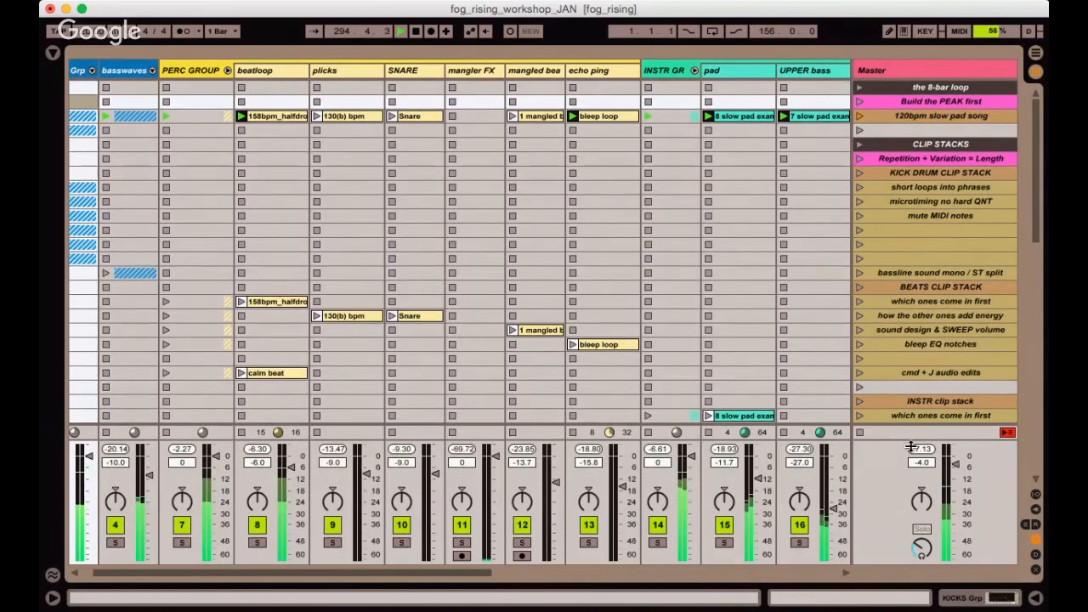
double_click(953, 464)
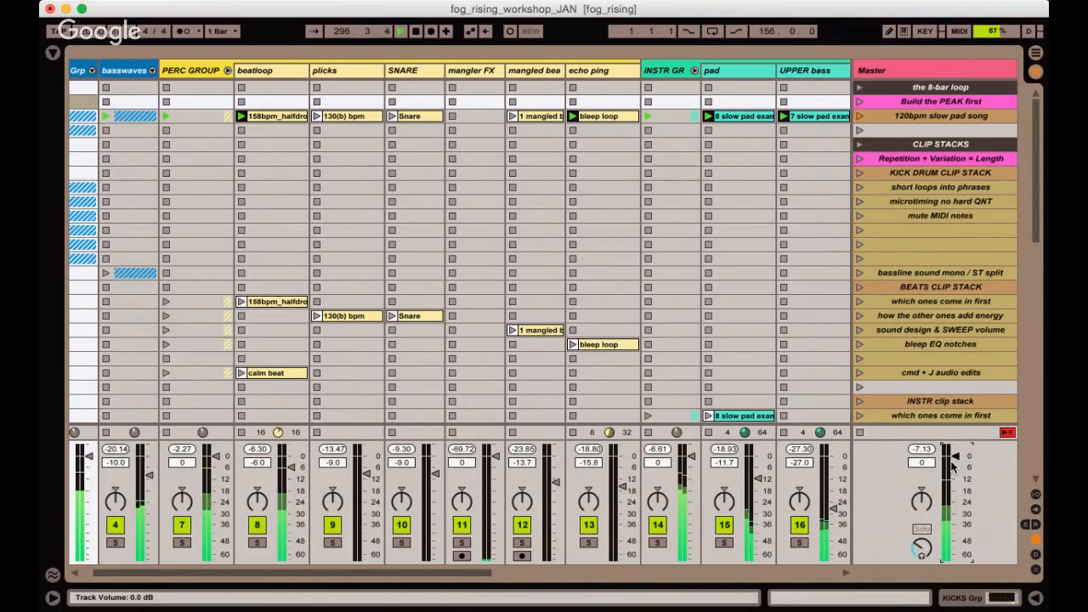
drag(952, 463, 953, 466)
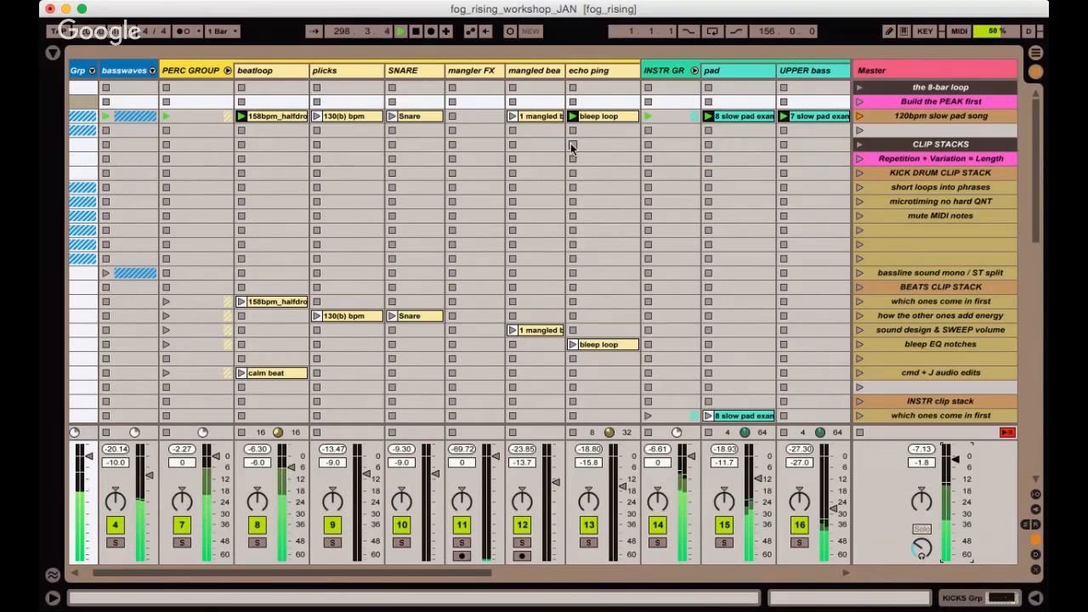
click(572, 146)
Fold the PERC GROUP, and switch listening from the PERC BUS to the INSTR BUS by swapping their mutes.
click(279, 119)
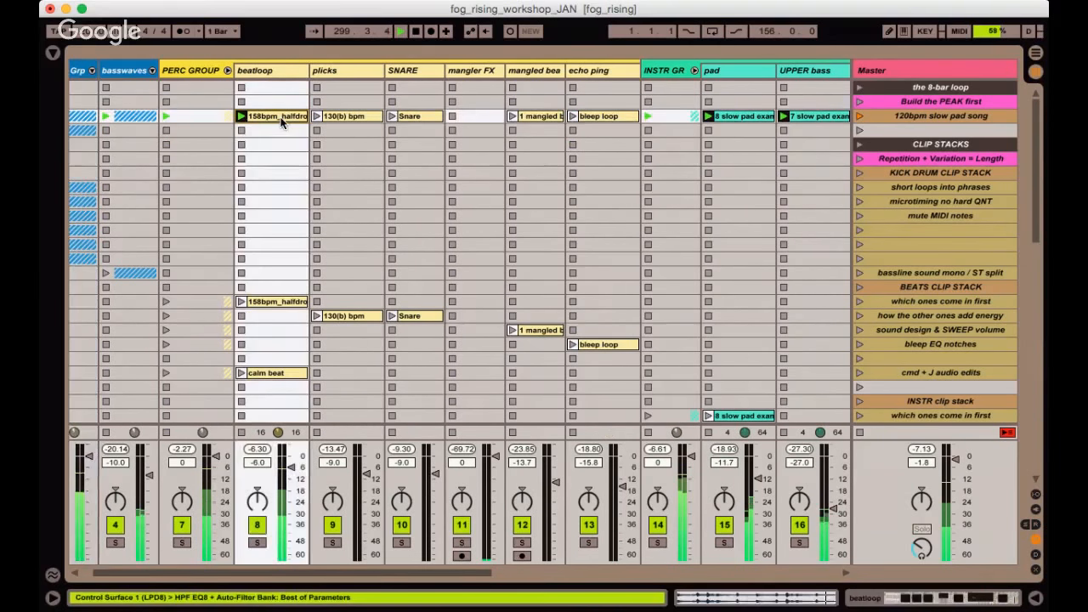
click(227, 70)
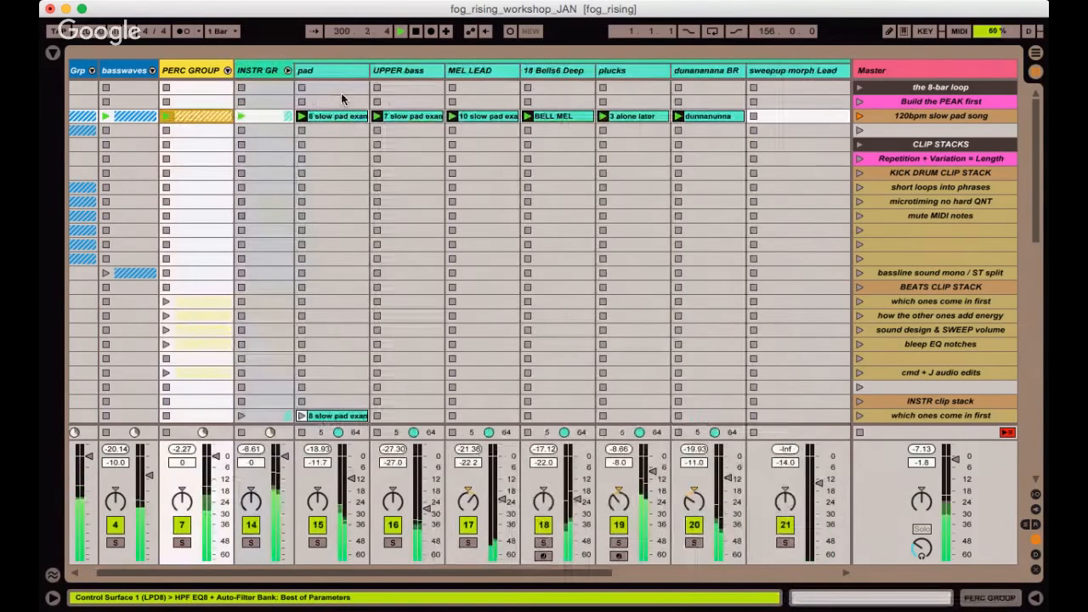
scroll(342, 100, right, 5)
click(799, 525)
click(727, 527)
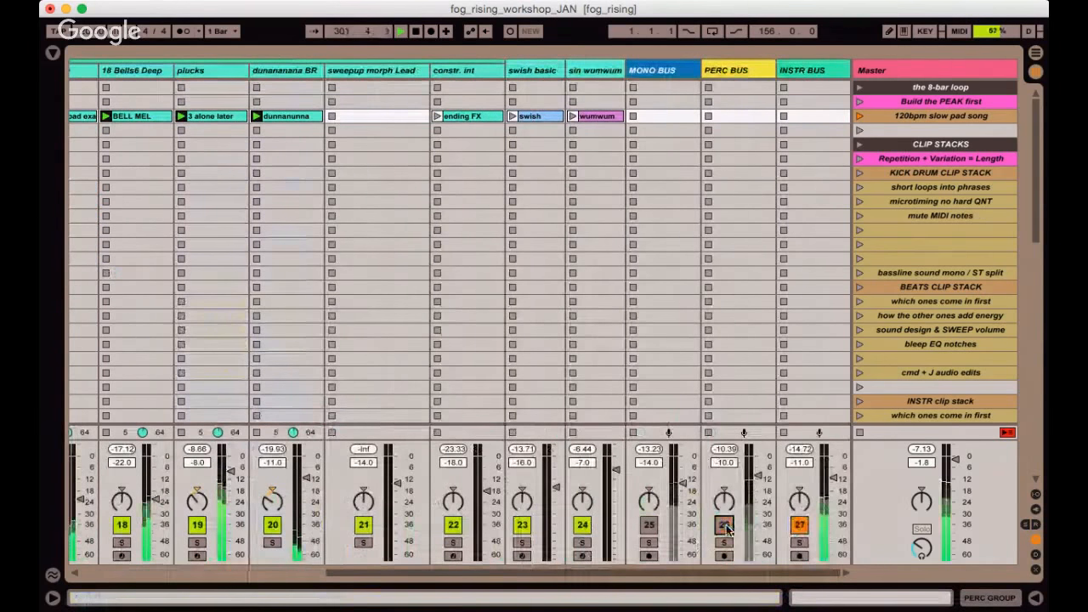
Audition the pad, UPPER bass and MEL LEAD tracks by soloing each one in turn.
scroll(398, 160, left, 6)
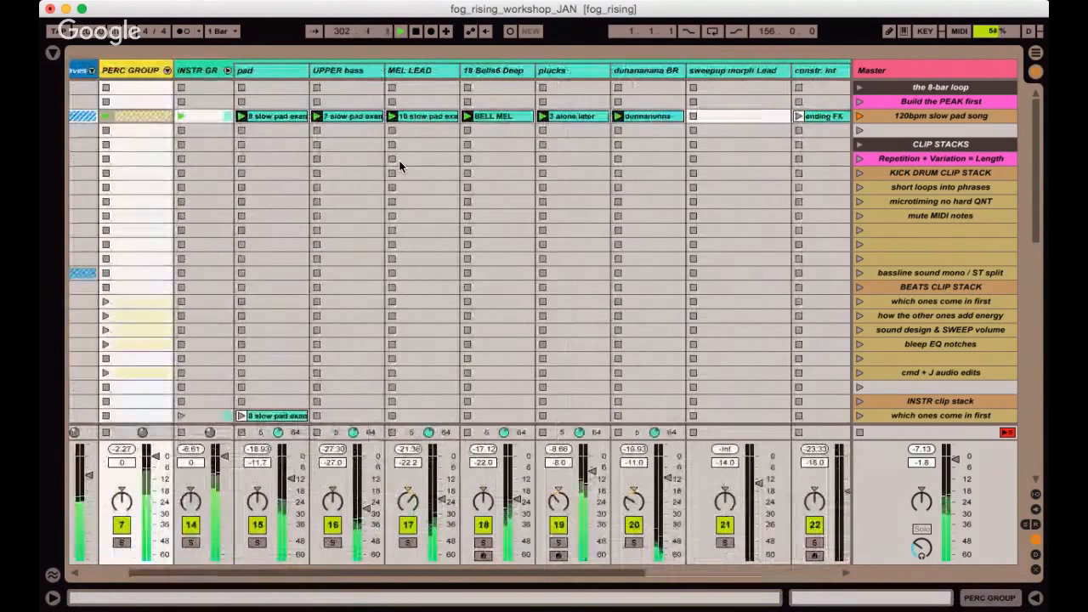
click(258, 542)
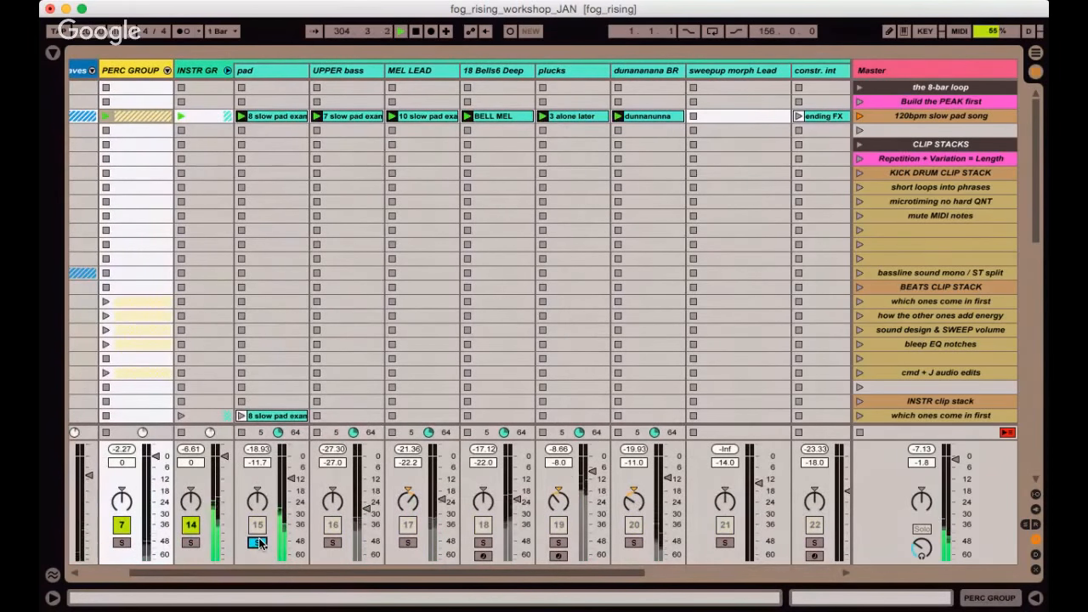
click(258, 542)
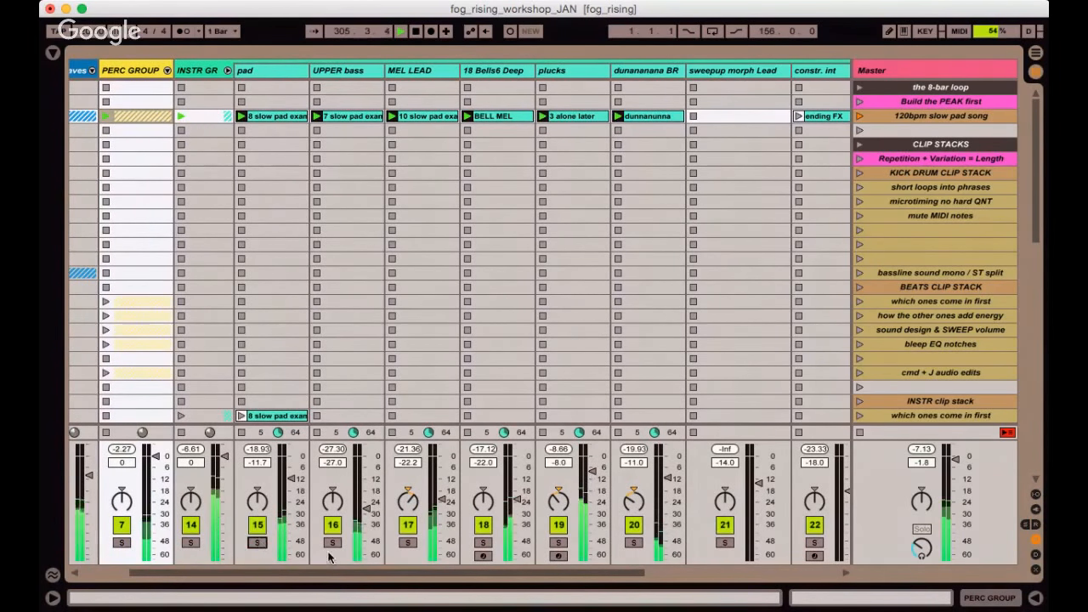
click(333, 542)
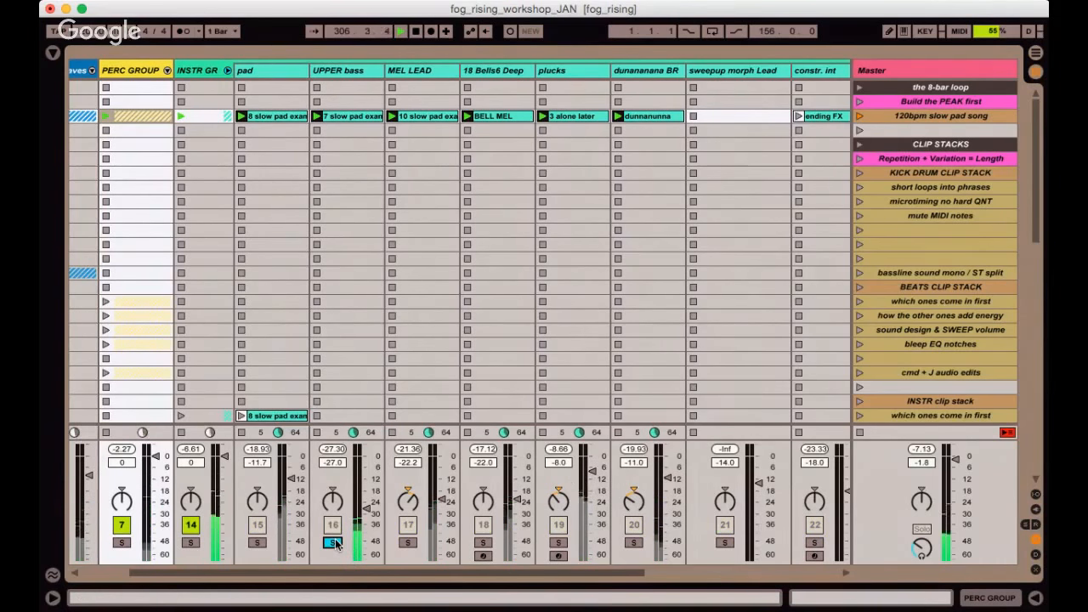
click(333, 542)
click(408, 542)
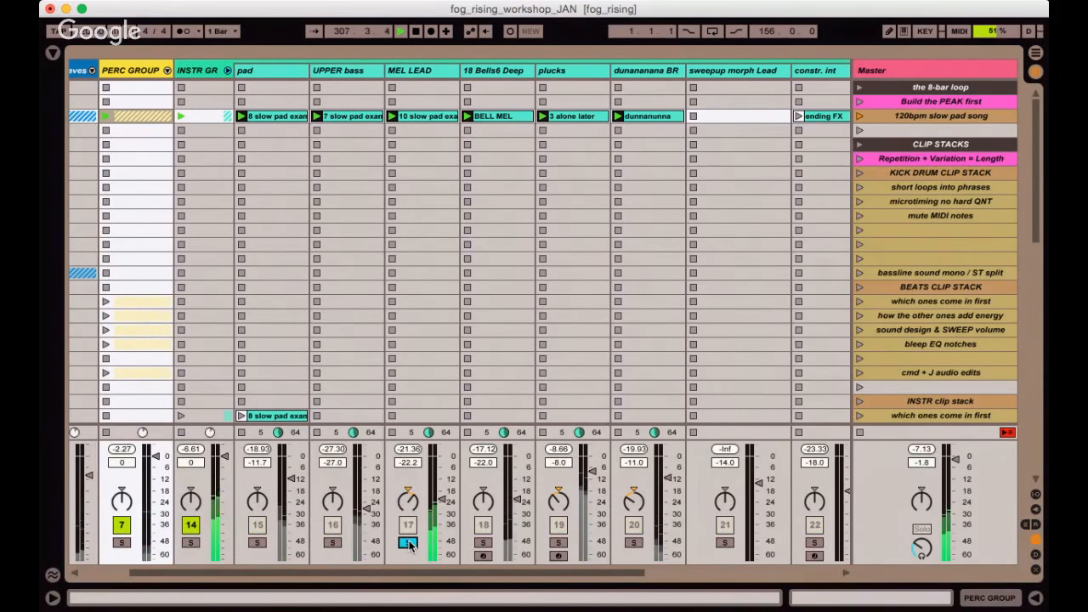
click(408, 542)
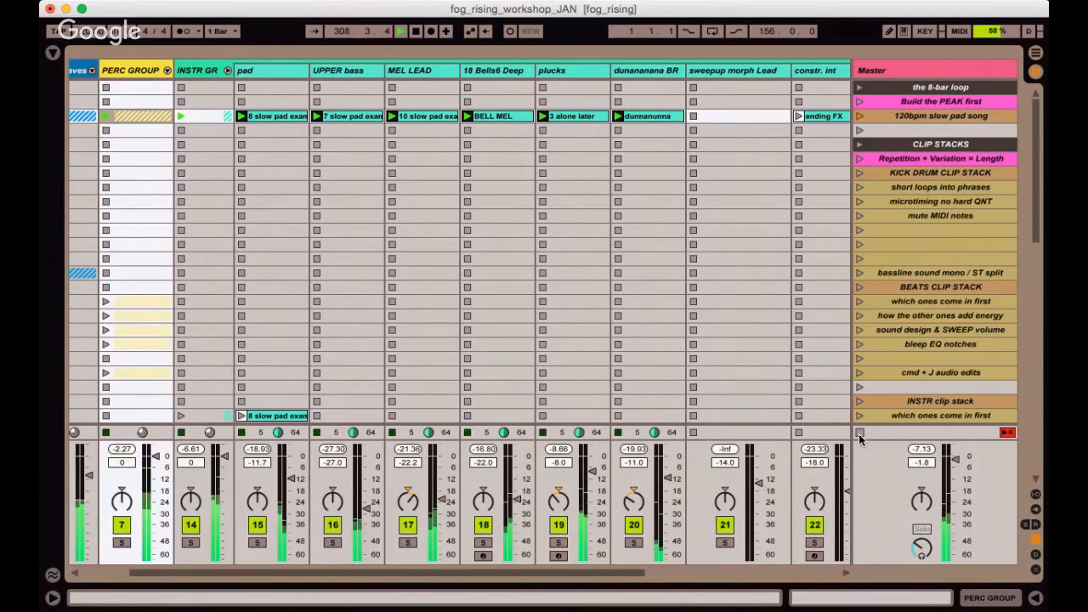
Stop all playing clips and unmute the MONO BUS and PERC BUS.
scroll(709, 510, right, 5)
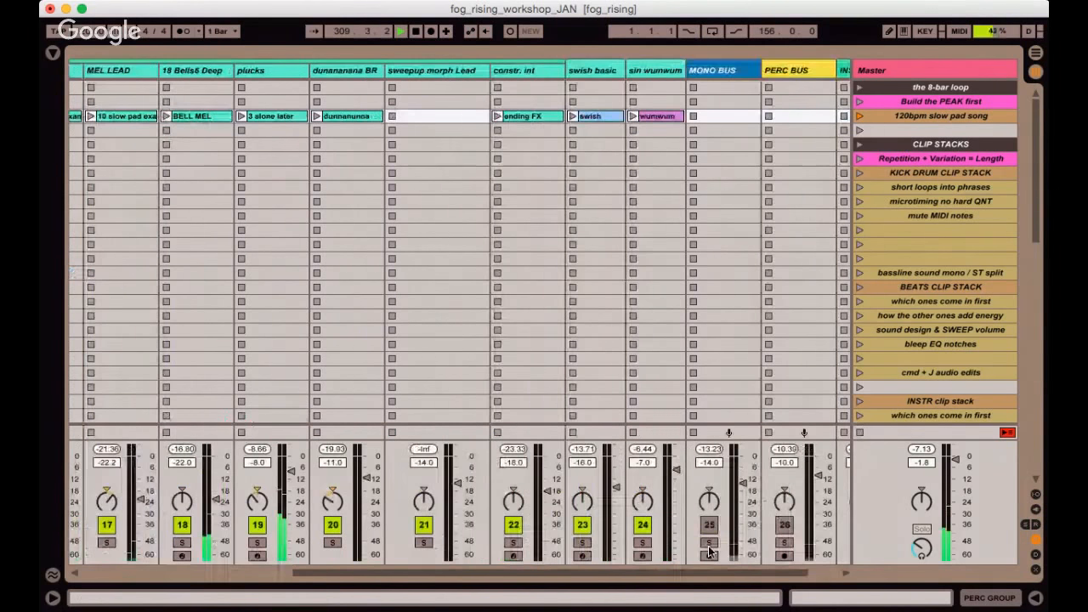
scroll(711, 536, right, 1)
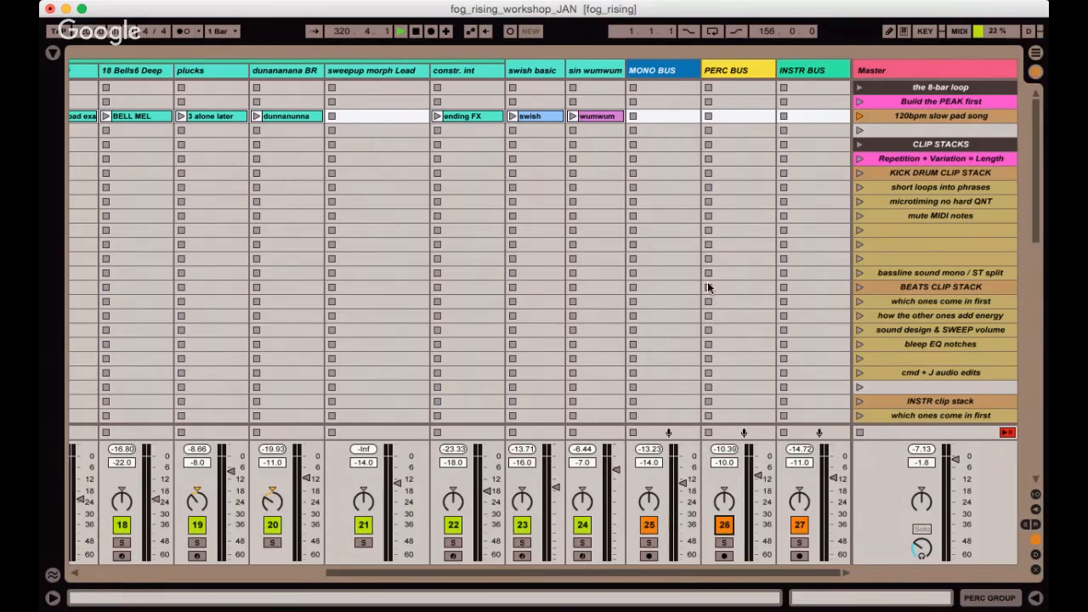
Fold the INSTR GROUP back into a single column.
scroll(536, 146, left, 3)
scroll(537, 141, left, 4)
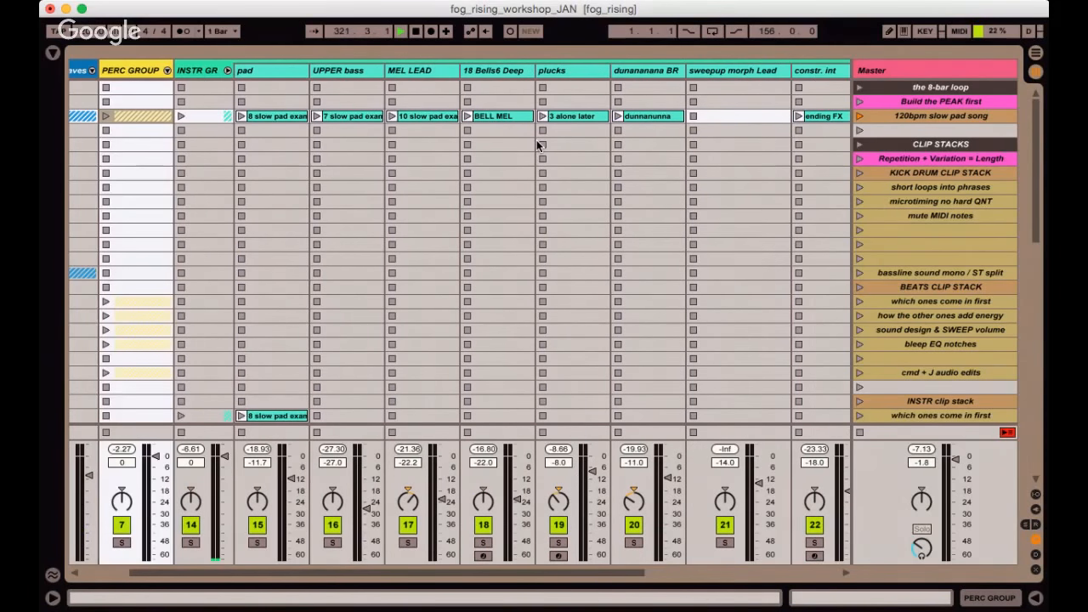
click(225, 71)
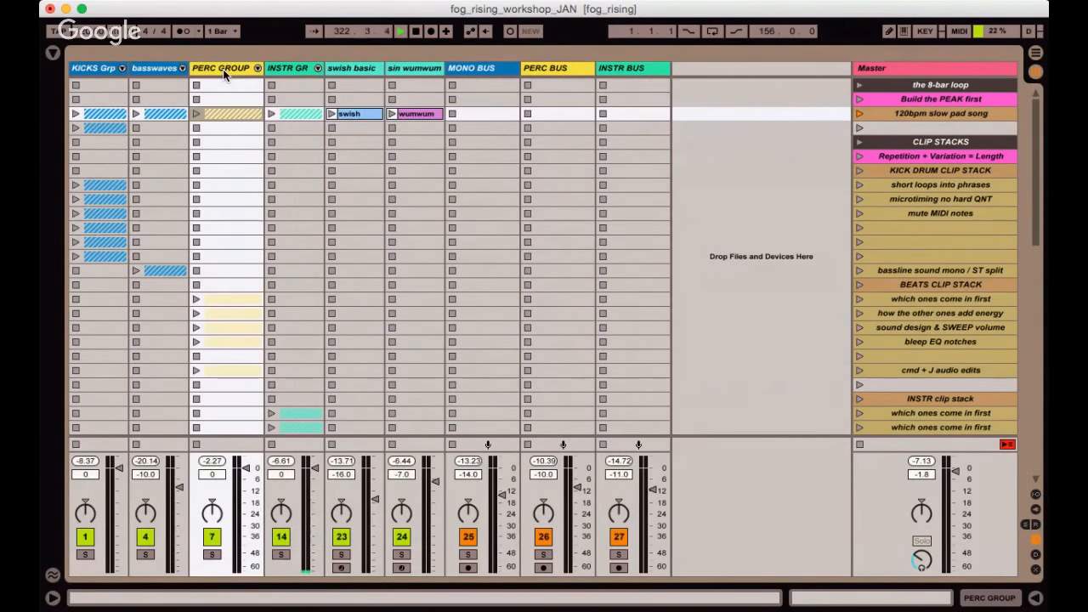
Select the basswaves, PERC and INSTR groups in turn, briefly unfolding the PERC GROUP to view its tracks.
click(101, 69)
click(162, 69)
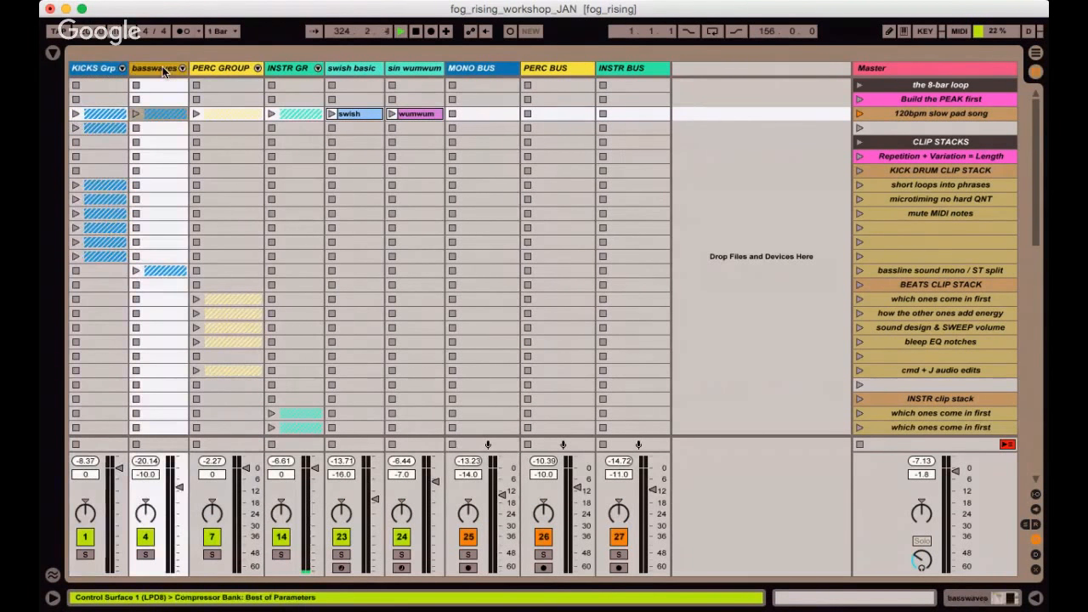
click(223, 73)
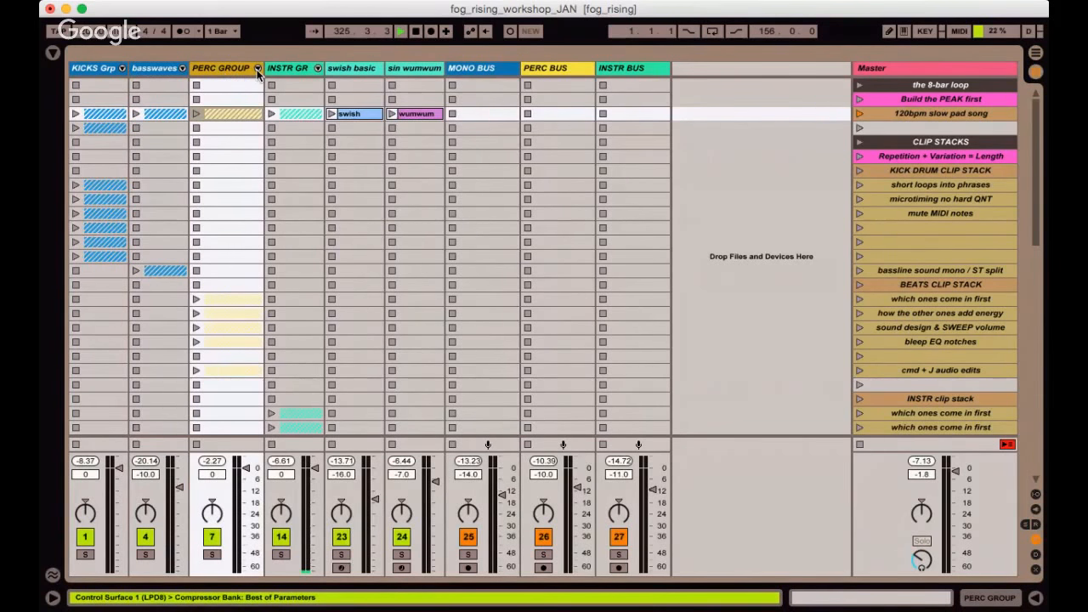
click(258, 69)
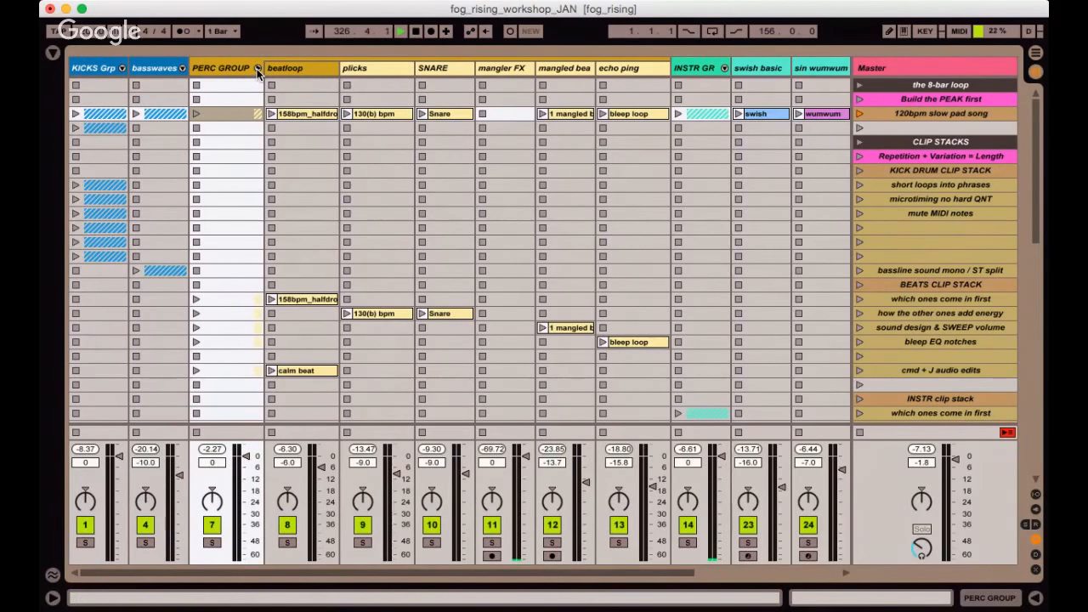
click(258, 69)
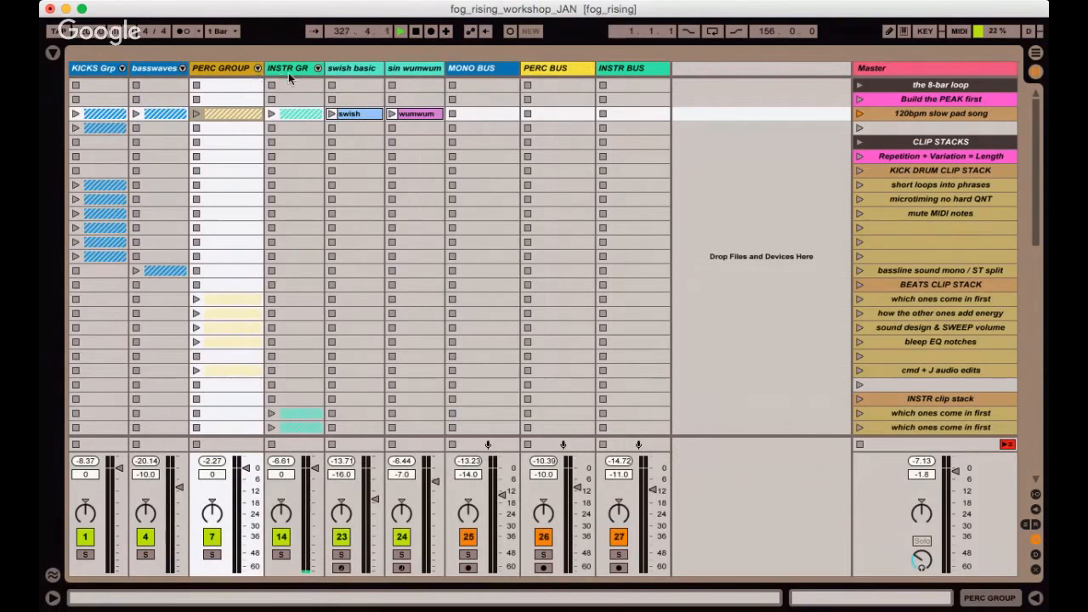
click(289, 71)
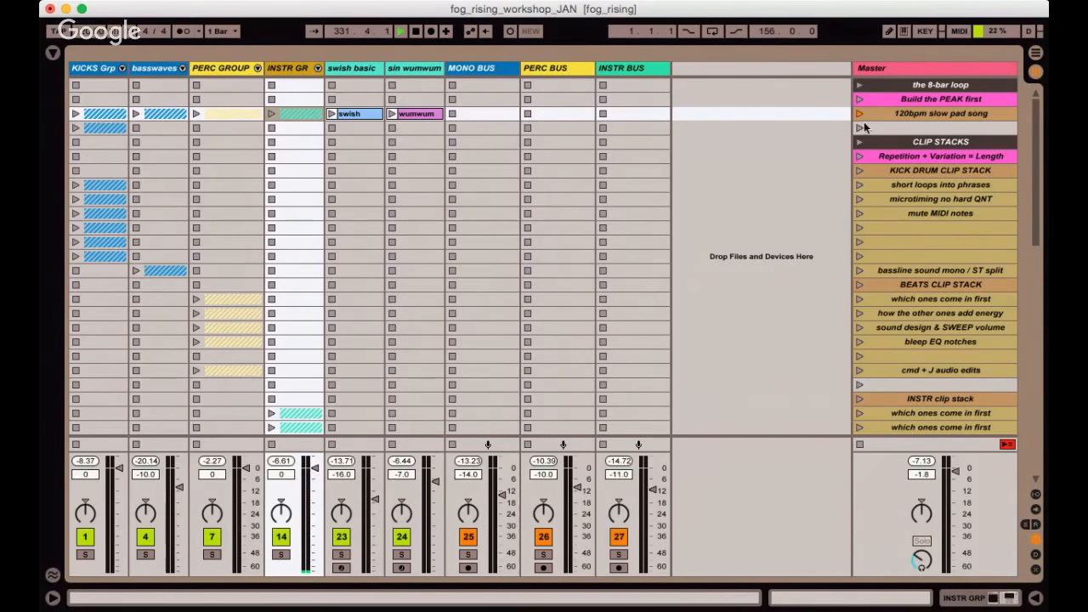
Select the CLIP STACKS scene and the "Repetition + Variation = Length" scene below it.
click(916, 143)
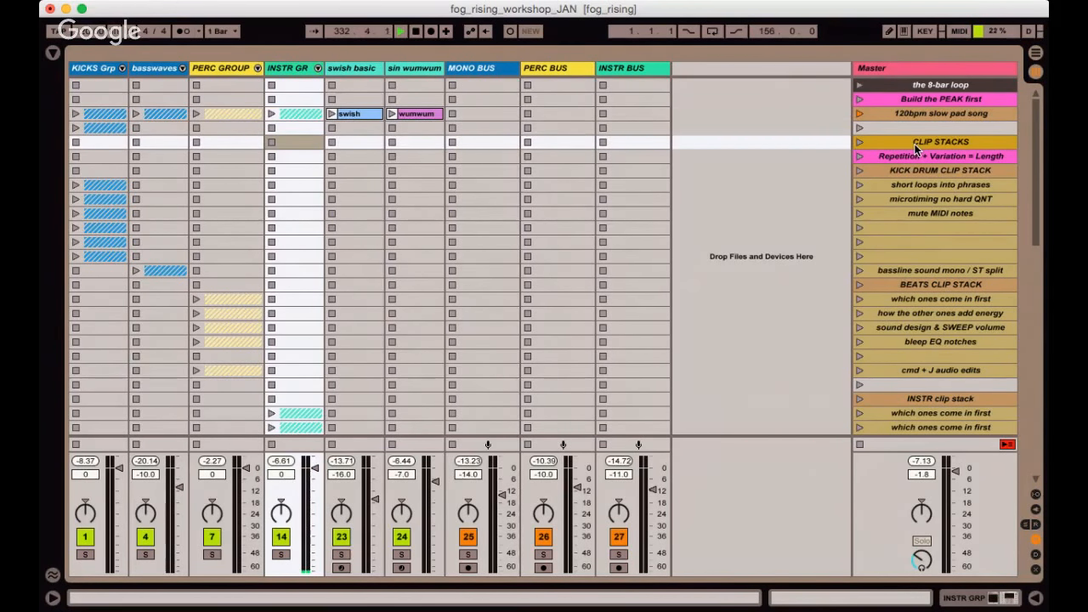
click(916, 156)
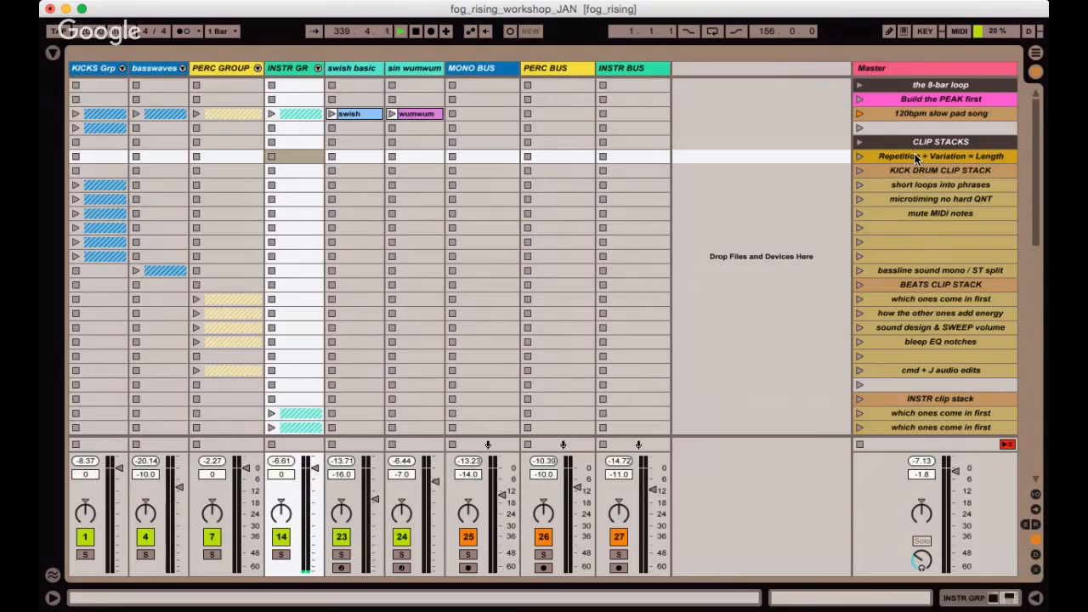
Unfold the KICKS group, open and launch the kick 2m clip, and enlarge its note editor.
click(122, 69)
click(158, 112)
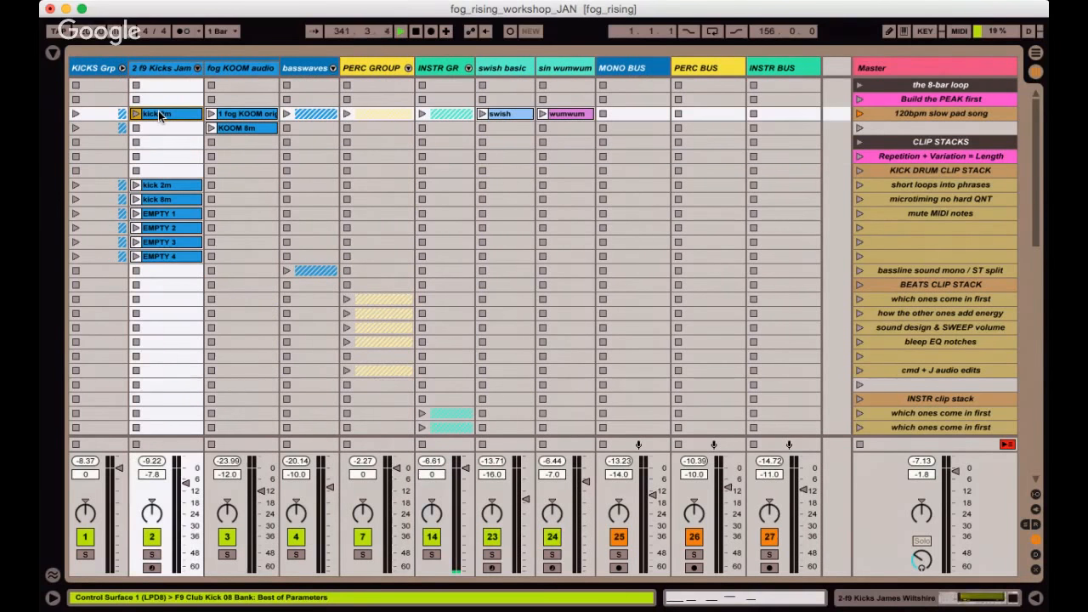
double_click(158, 112)
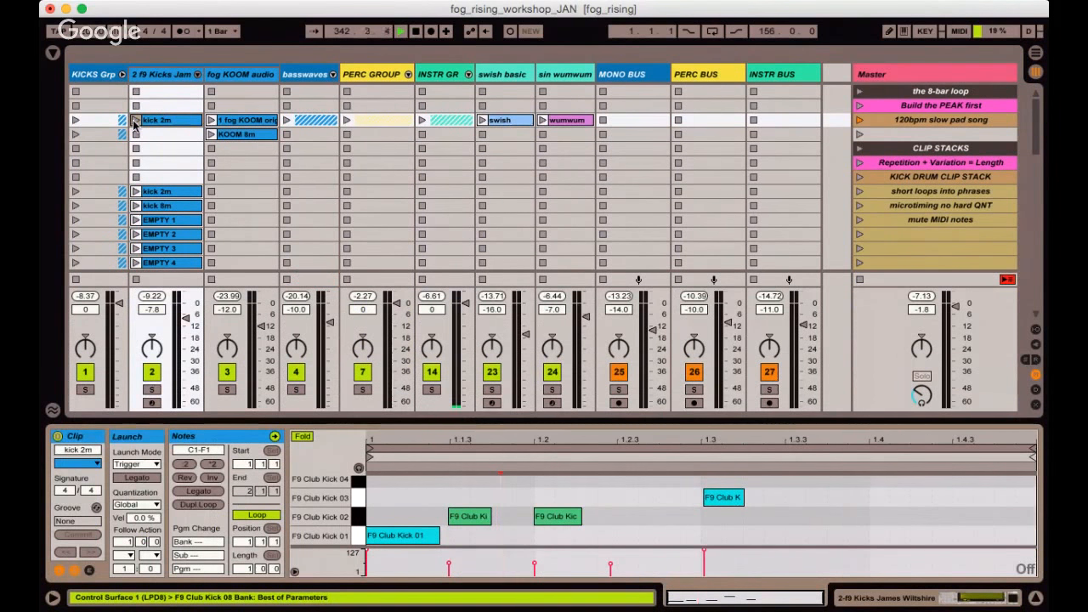
click(135, 120)
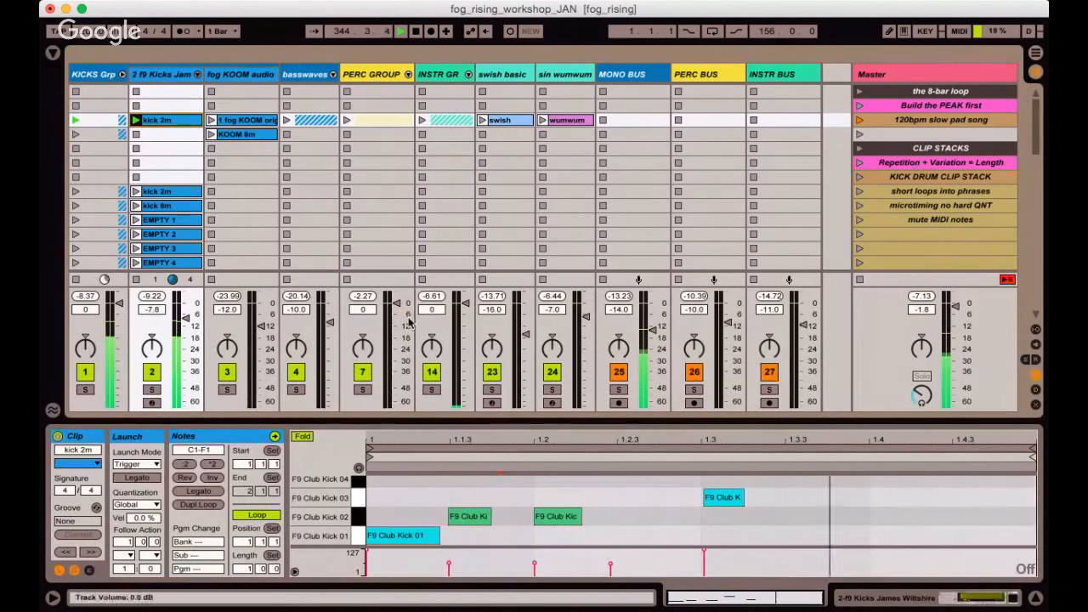
drag(428, 422, 430, 350)
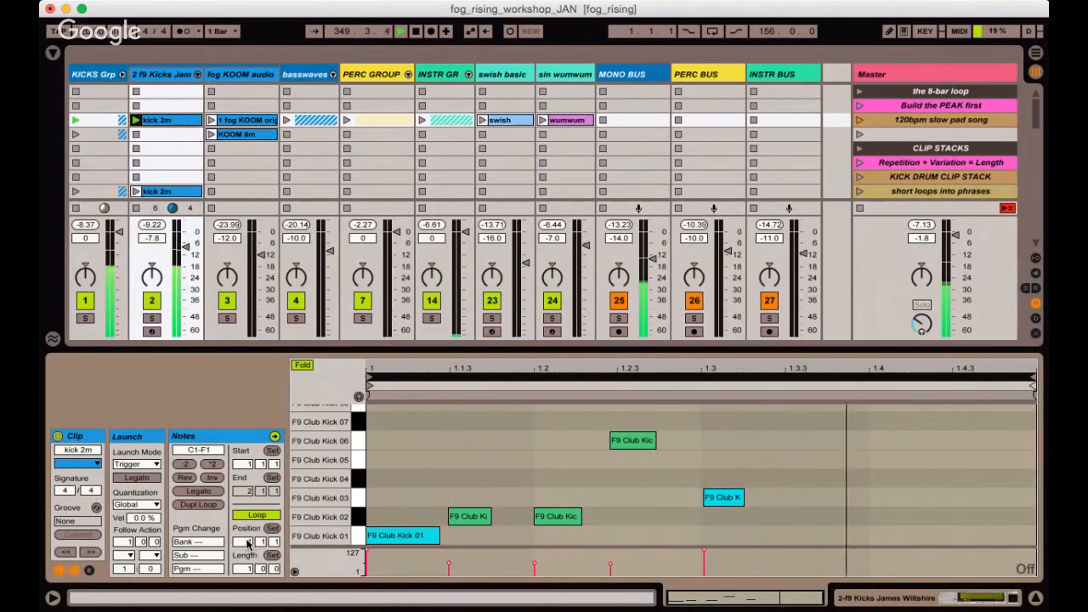
Stop kick 2m and launch the kick 8m clip from the KICK DRUM CLIP STACK with its full length in view.
click(136, 149)
scroll(170, 146, down, 4)
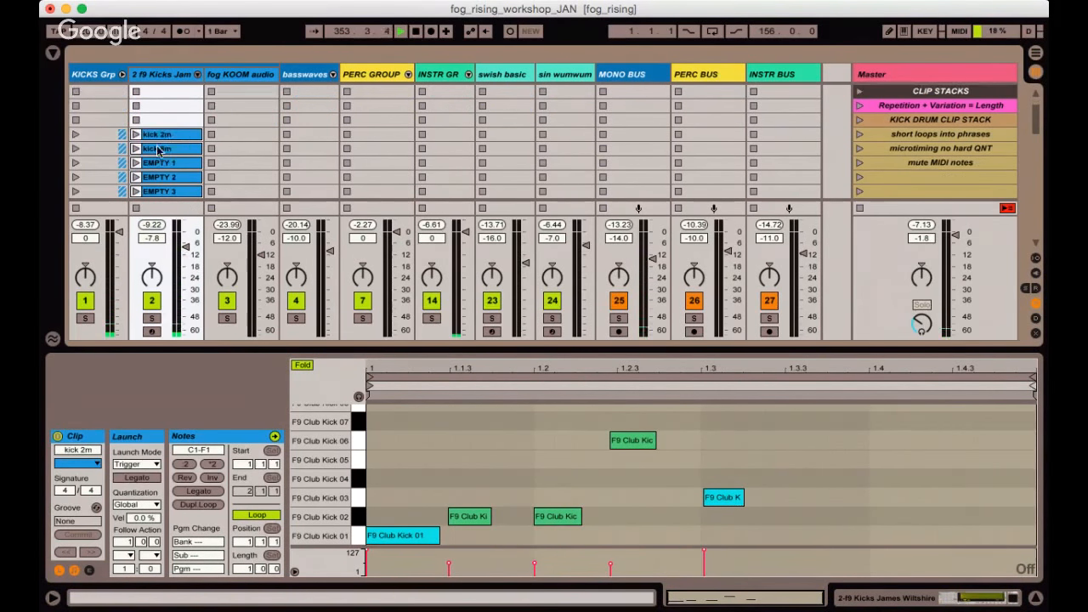
click(158, 150)
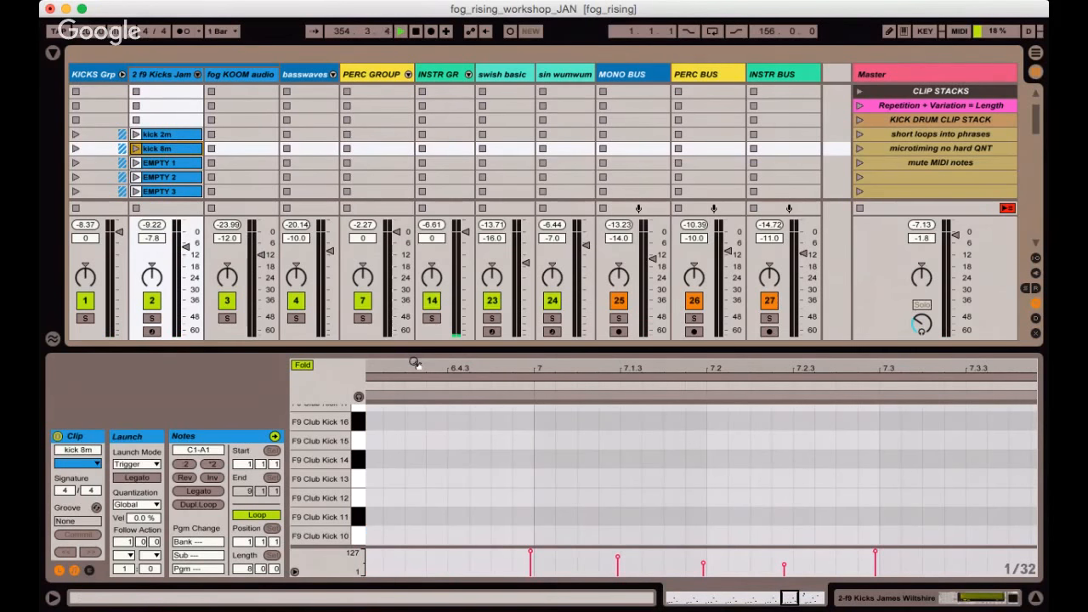
double_click(414, 363)
scroll(866, 425, down, 3)
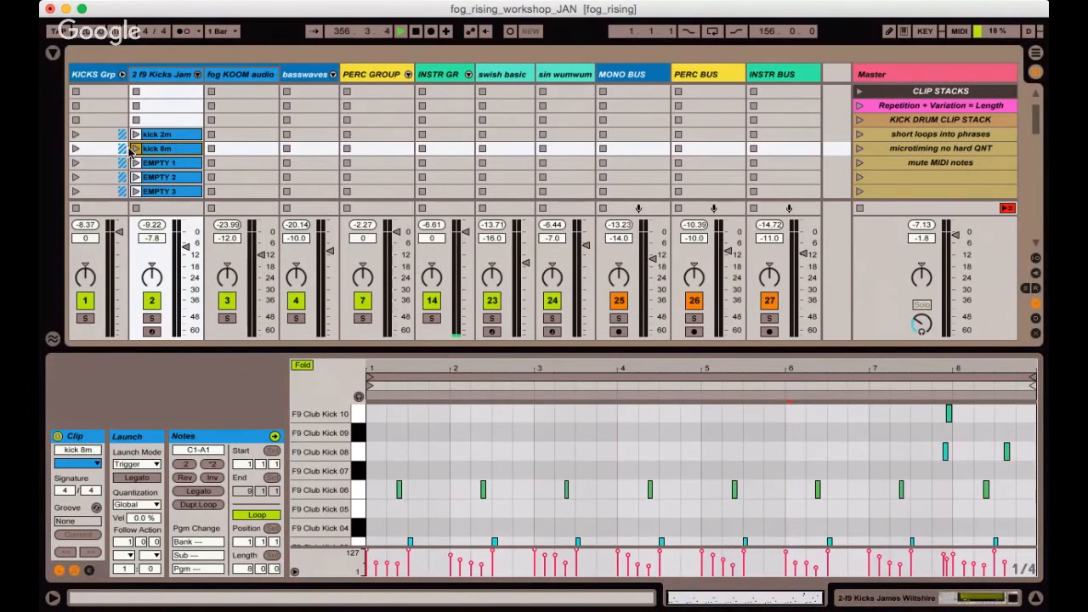
click(135, 149)
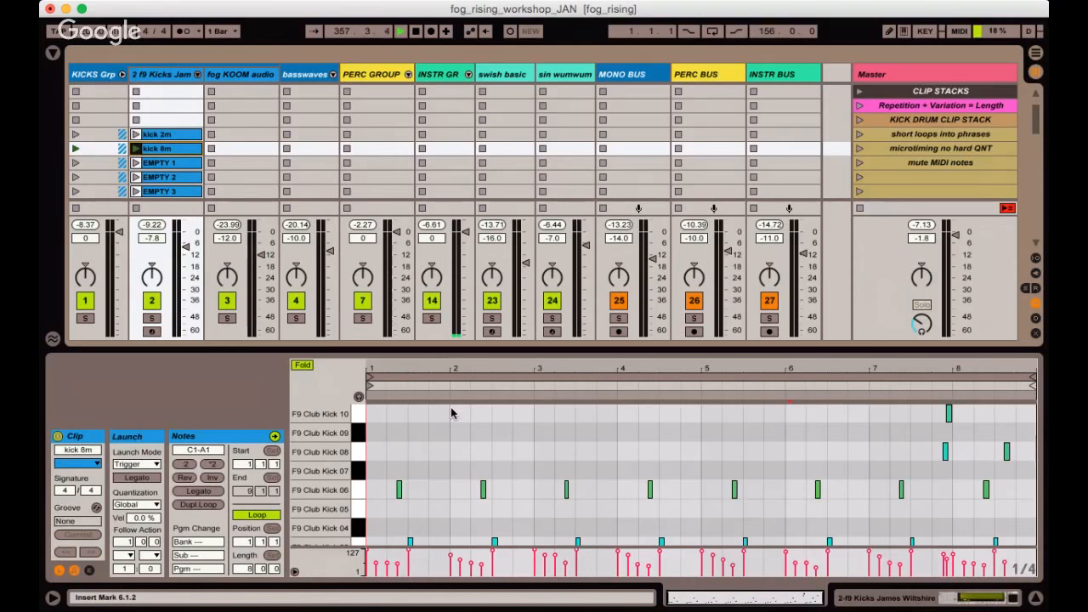
Highlight the full 8-bar loop and note area of the kick 8m clip, and clear the selection.
click(488, 380)
scroll(476, 420, down, 3)
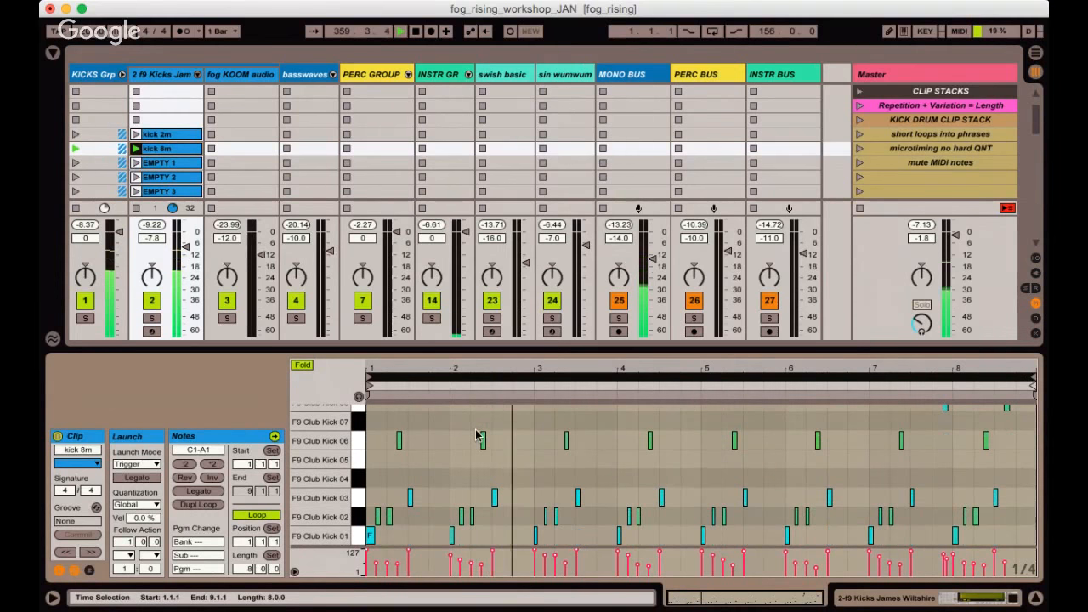
key(super+a)
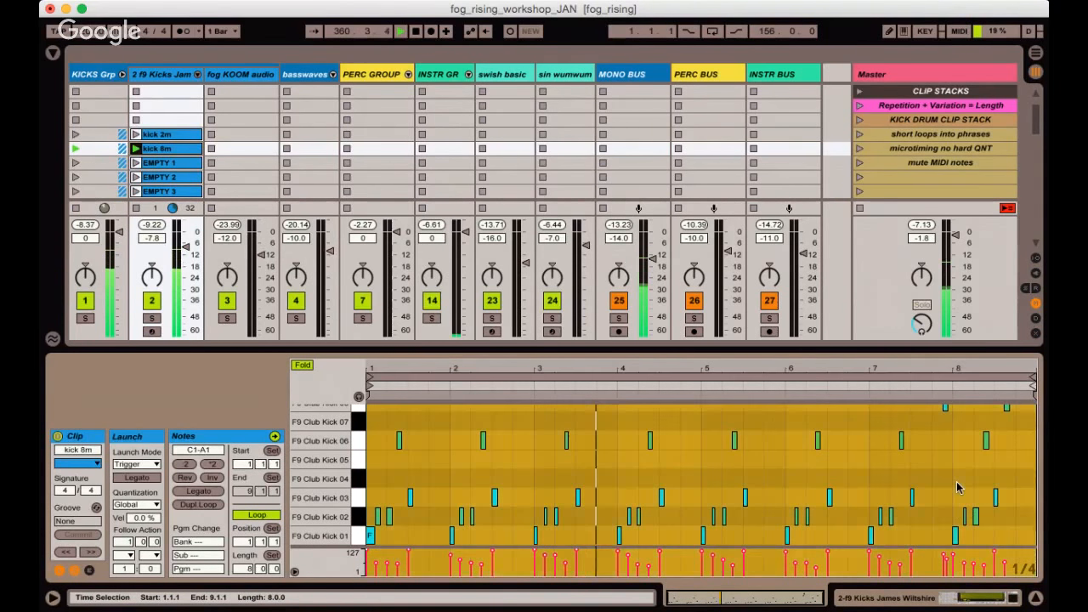
click(958, 487)
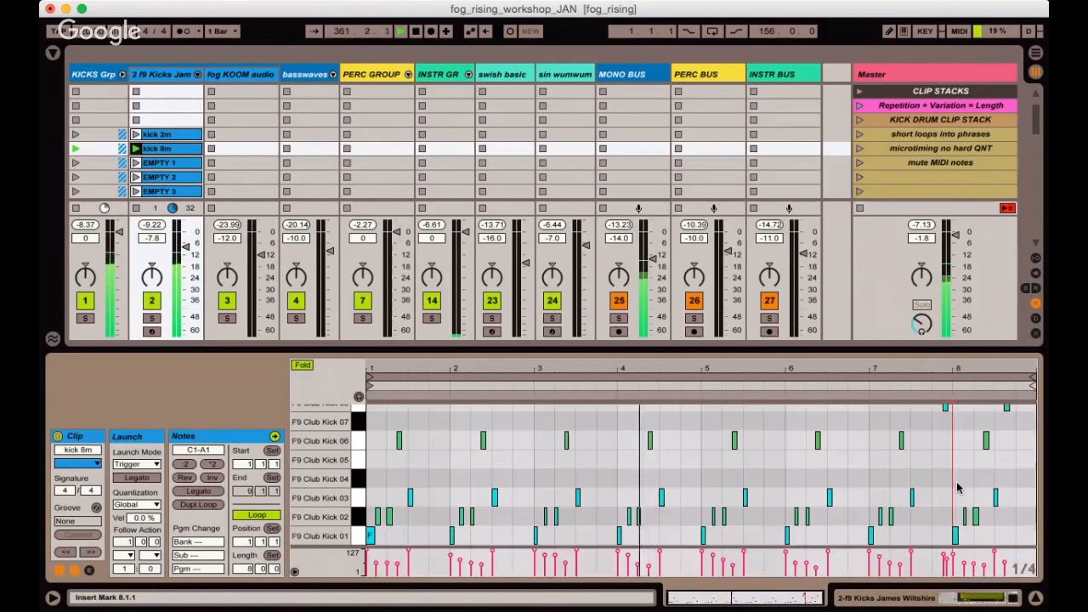
Reset the Master volume to 0 dB and restart playback with the kick 8m clip.
click(922, 239)
key(Delete)
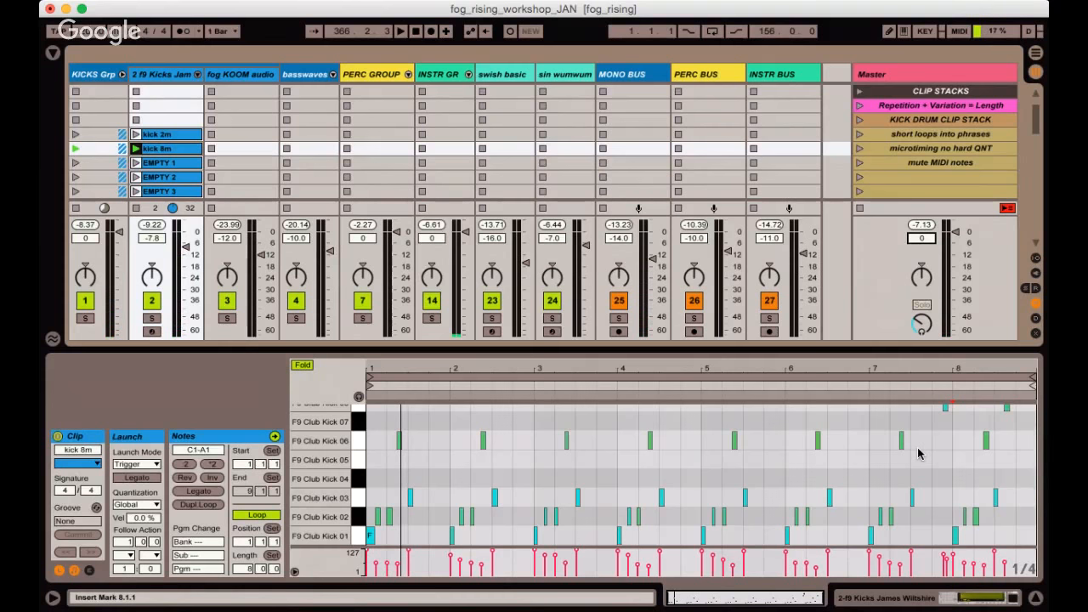
key(space)
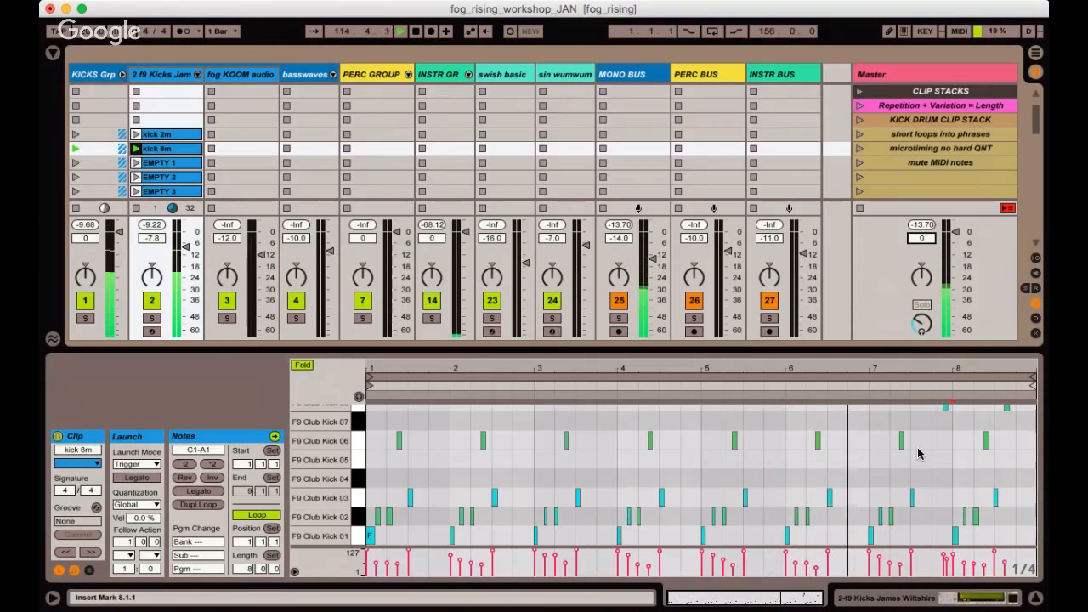
Launch and unfold the basswaves group in the 120bpm slow pad song scene, and open its LO bass and fog bassline clips.
scroll(289, 162, up, 4)
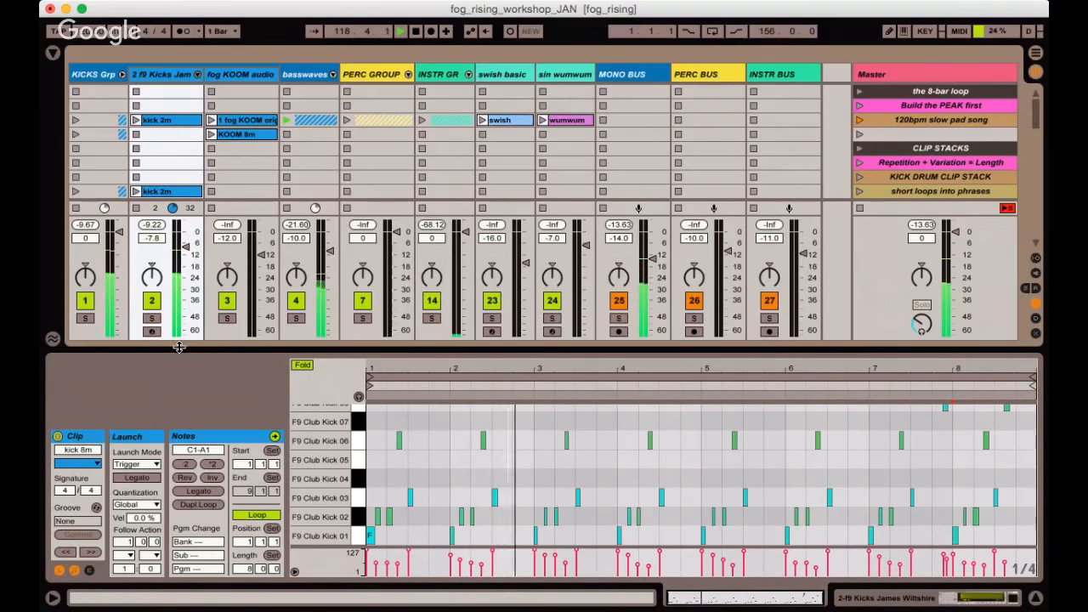
drag(180, 346, 180, 417)
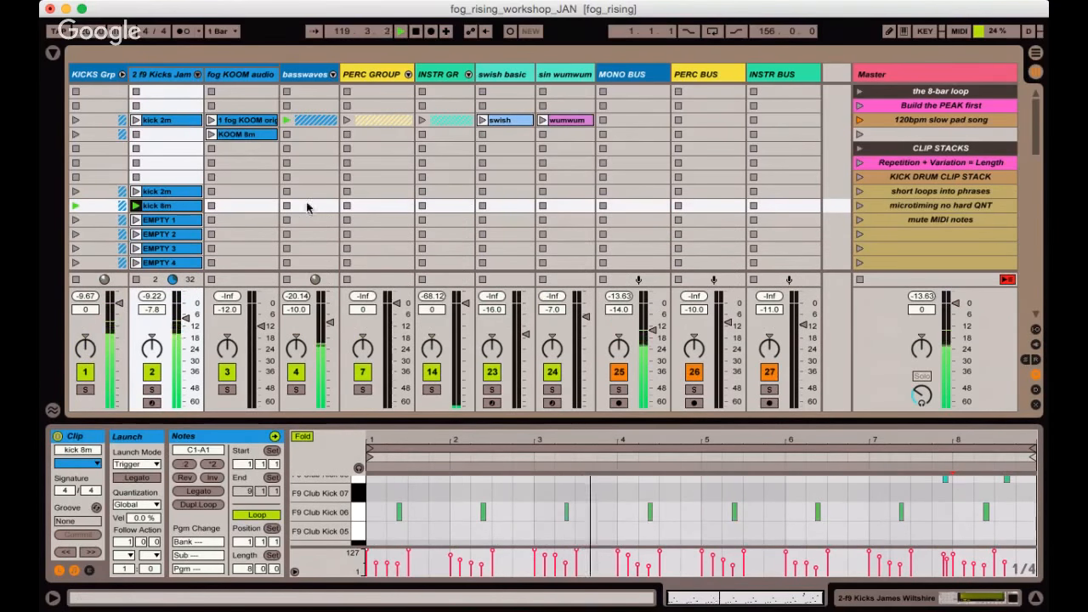
click(332, 74)
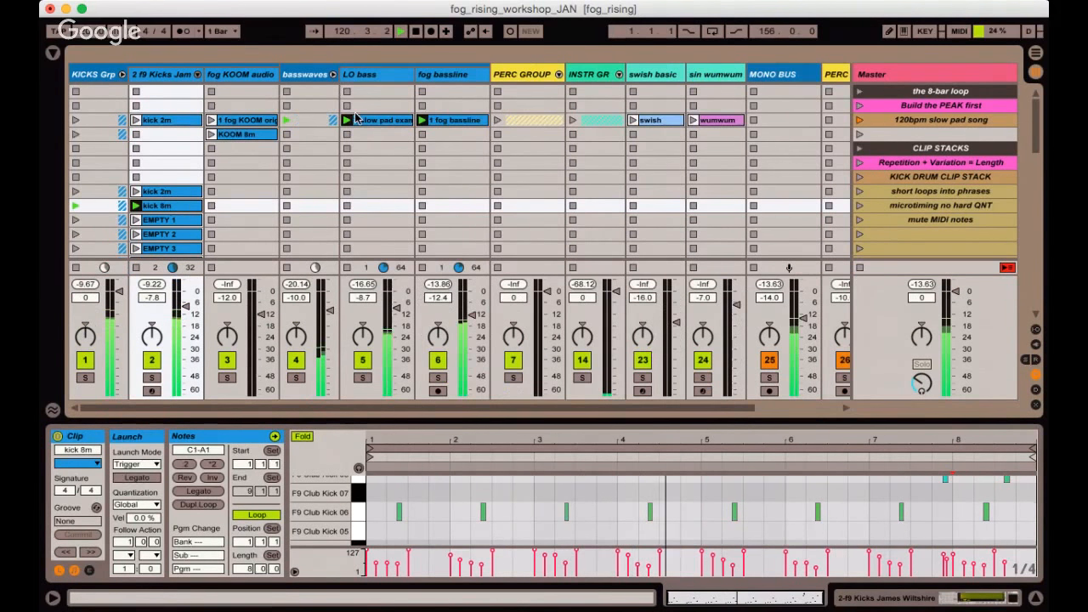
click(378, 122)
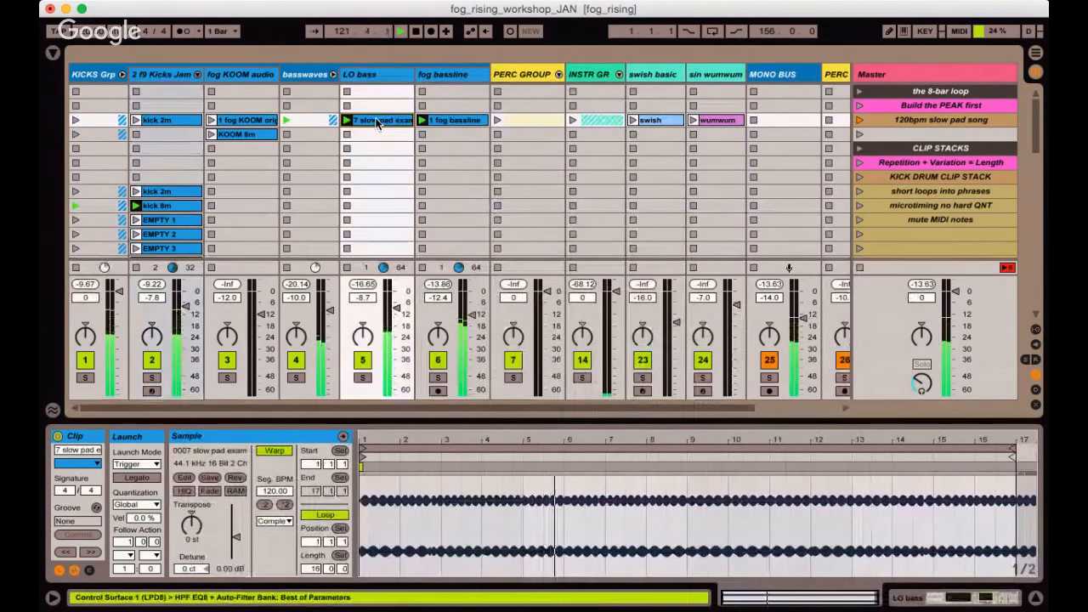
click(458, 126)
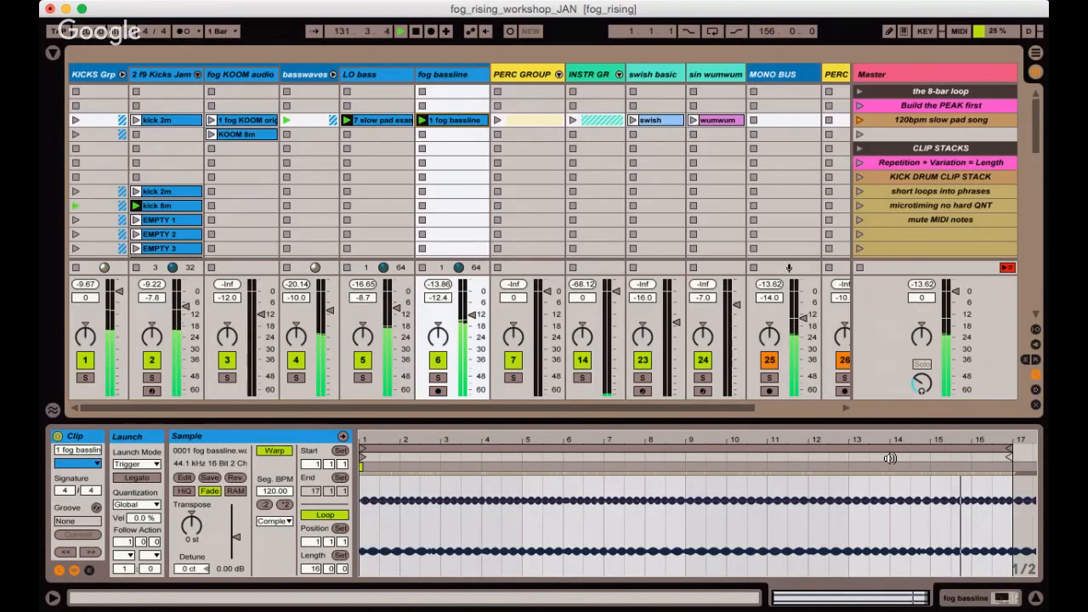
Select the fog bassline clip's loop, and briefly show and hide its Envelopes box.
click(851, 447)
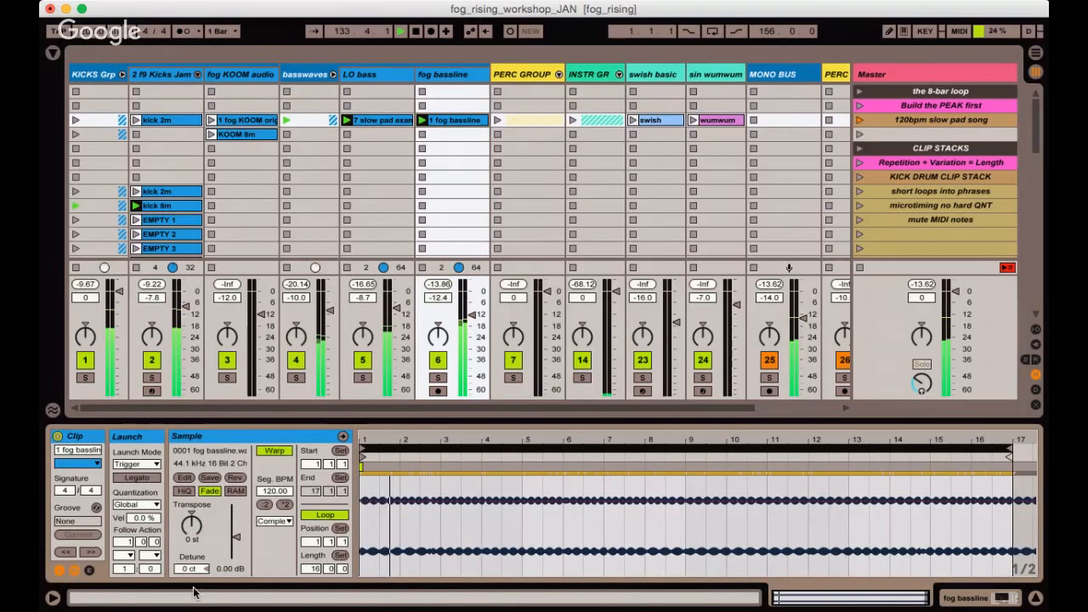
click(89, 571)
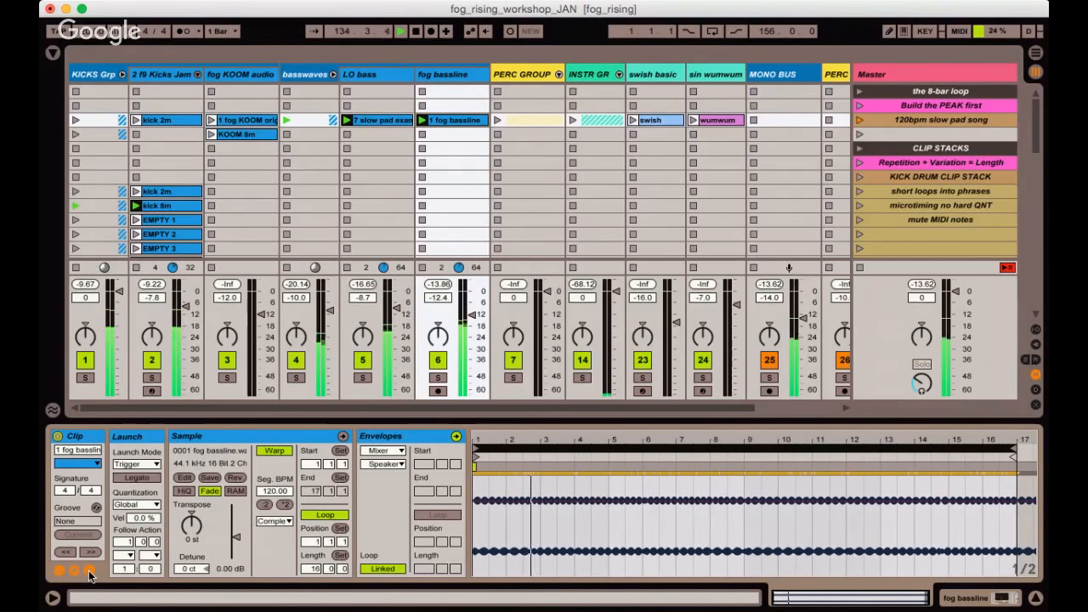
click(89, 571)
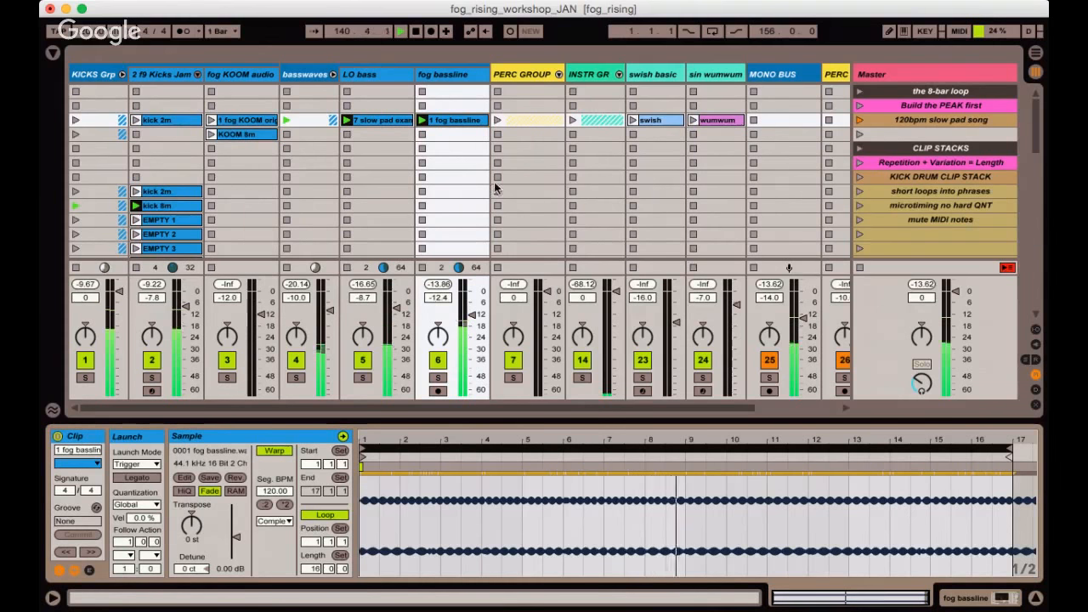
Open and launch the EMPTY 1 kick clip, and enlarge its note editor to show the lower kick lanes.
scroll(472, 180, down, 4)
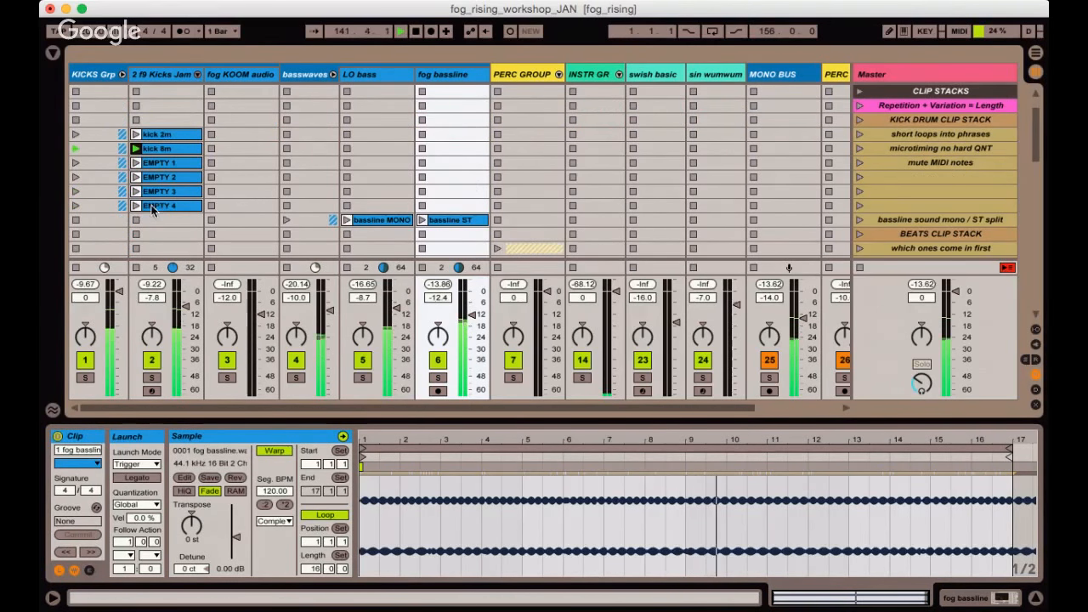
click(176, 161)
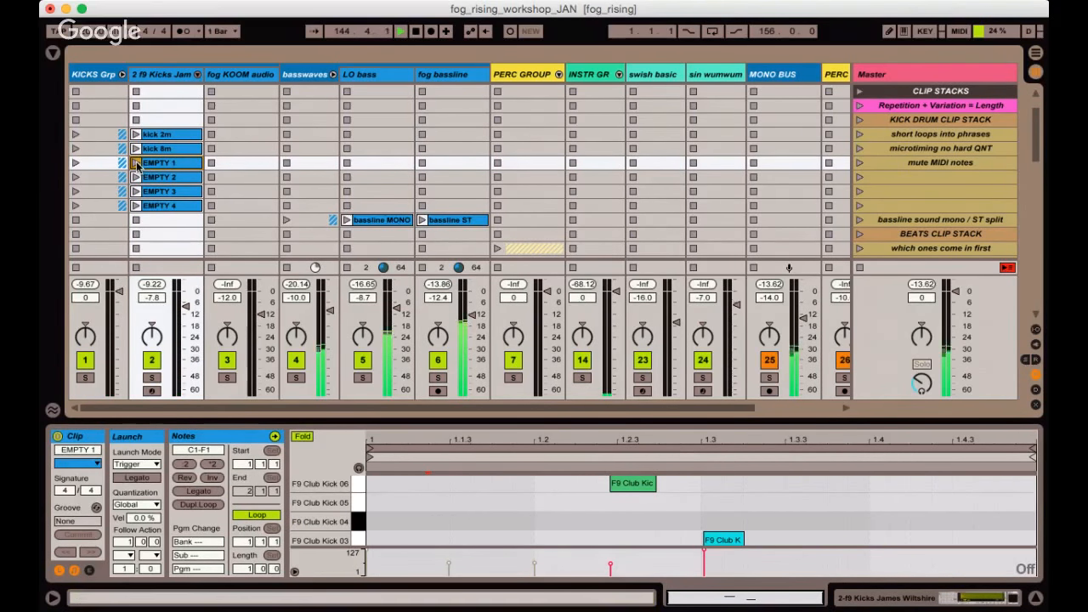
click(136, 163)
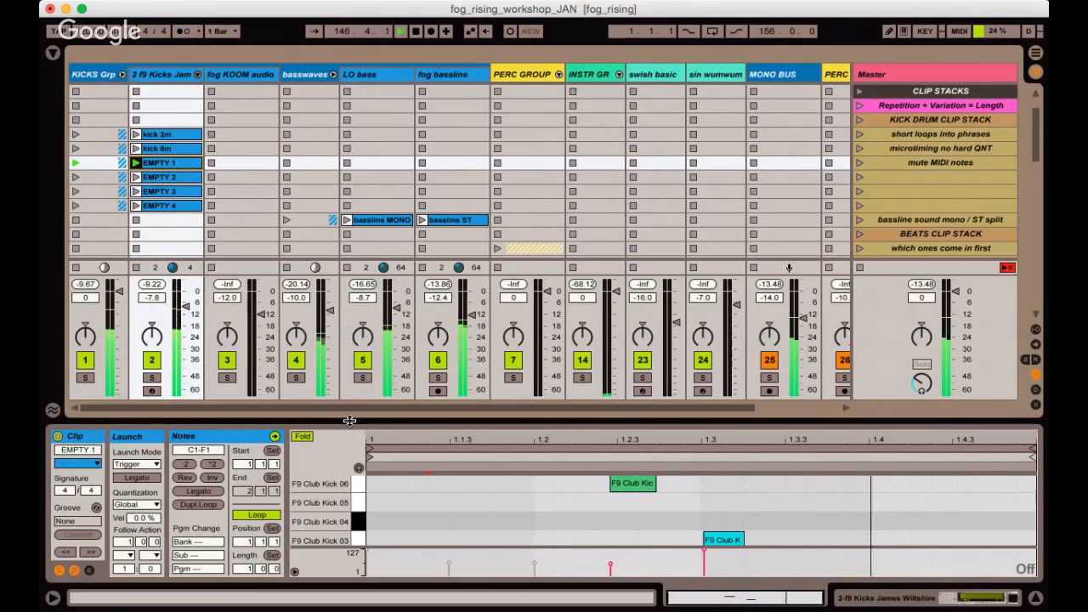
drag(349, 420, 357, 338)
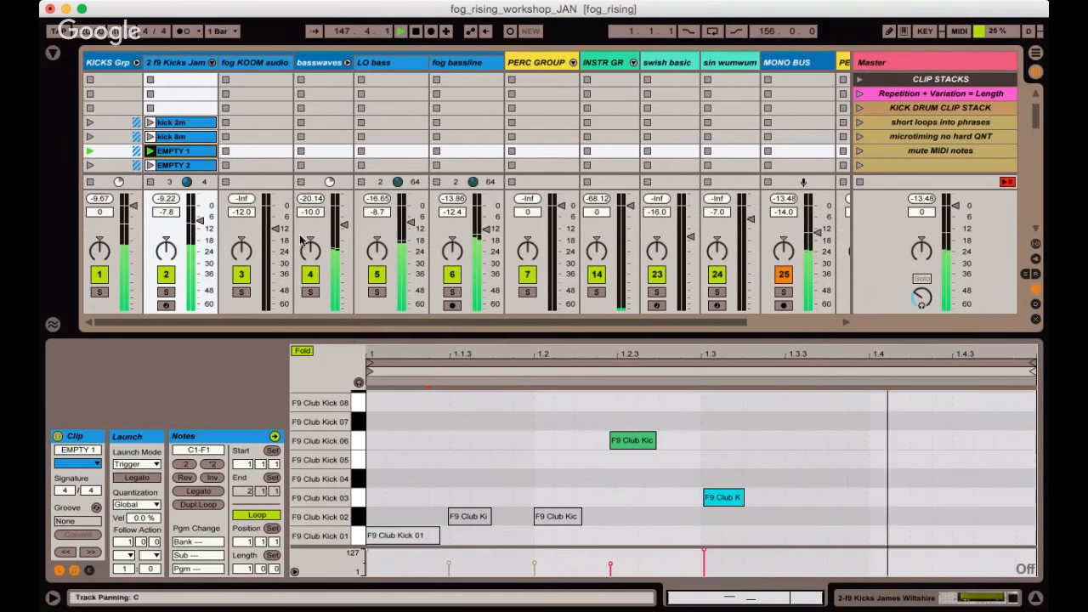
Select the first F9 Club Kick 01 note in EMPTY 1 twice to point it out, clearing the selection each time.
click(402, 537)
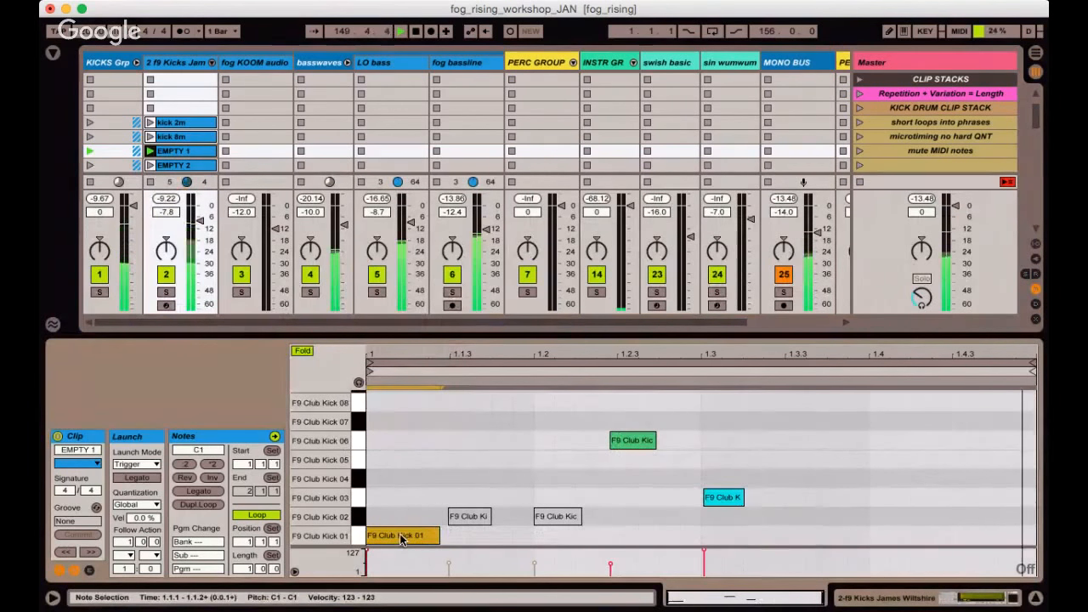
click(467, 481)
click(410, 538)
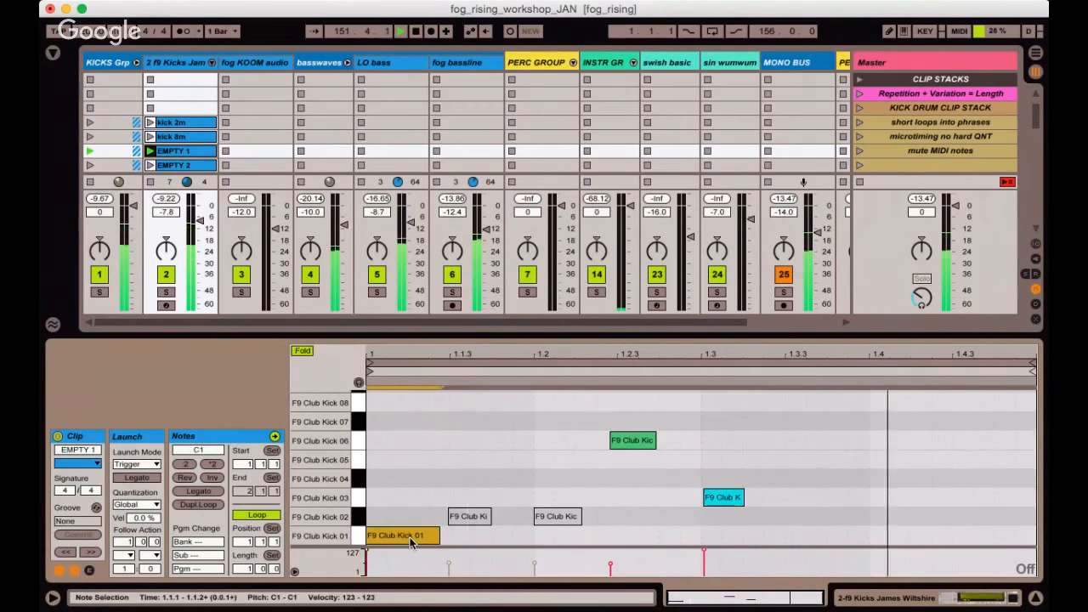
click(466, 485)
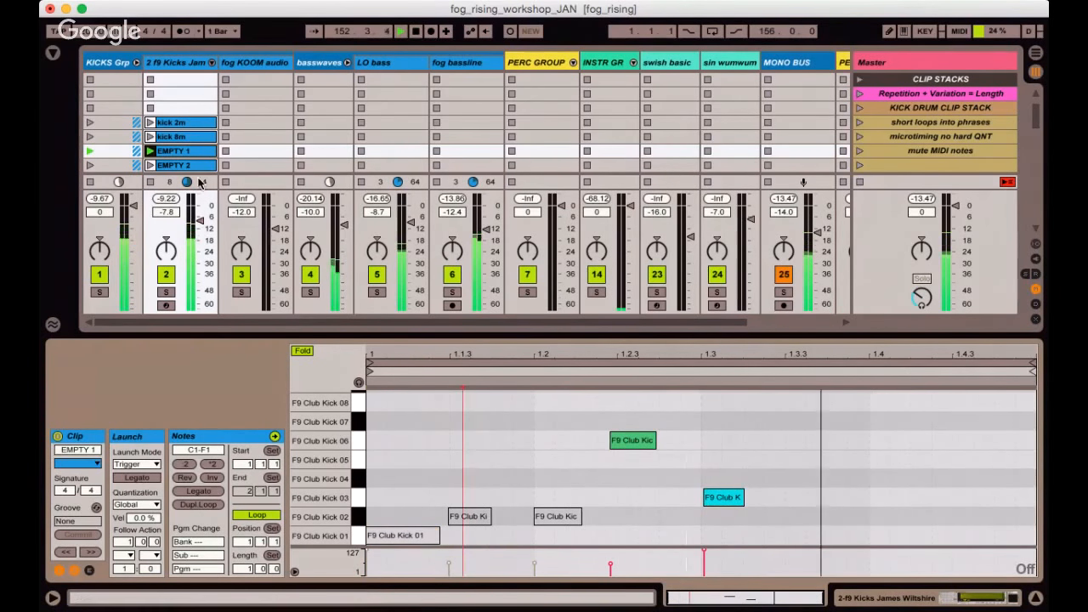
Launch the EMPTY 2 kick clip, and compare its first beat with the notes of EMPTY 1.
click(154, 168)
click(430, 429)
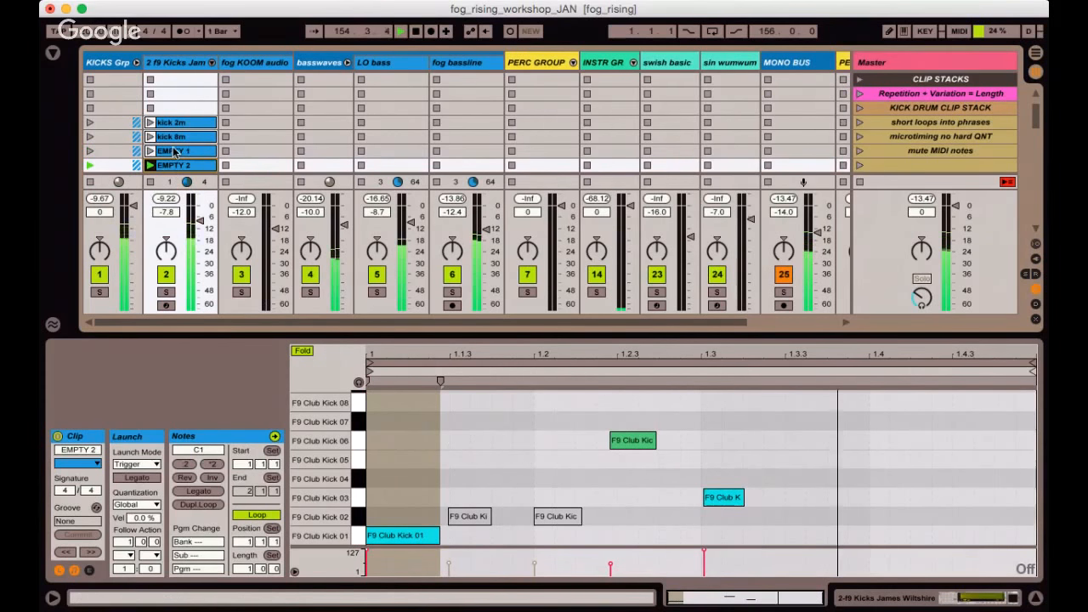
scroll(174, 151, down, 3)
click(198, 109)
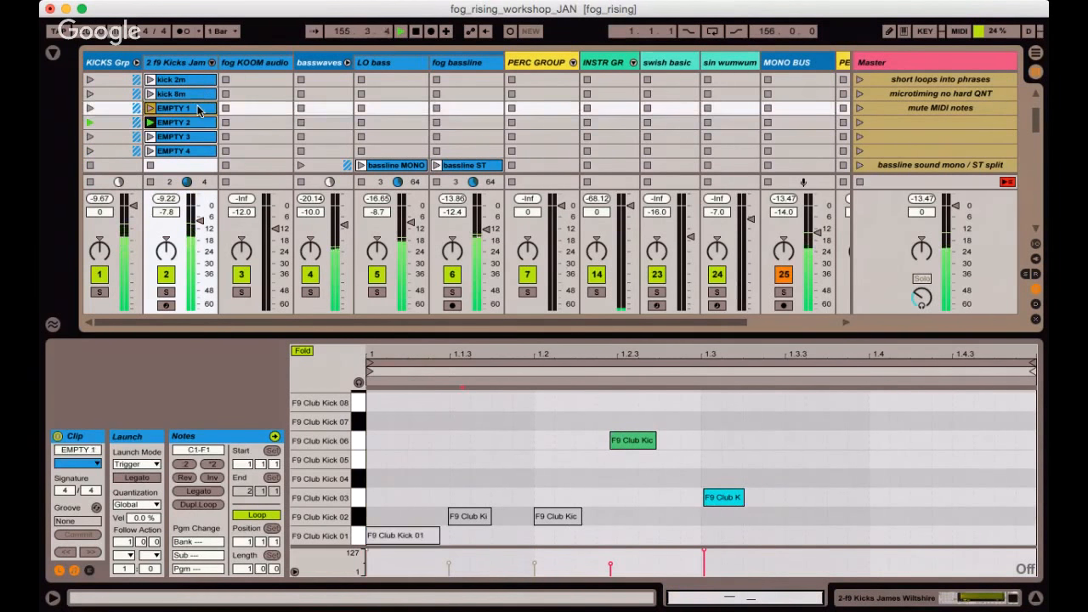
click(186, 125)
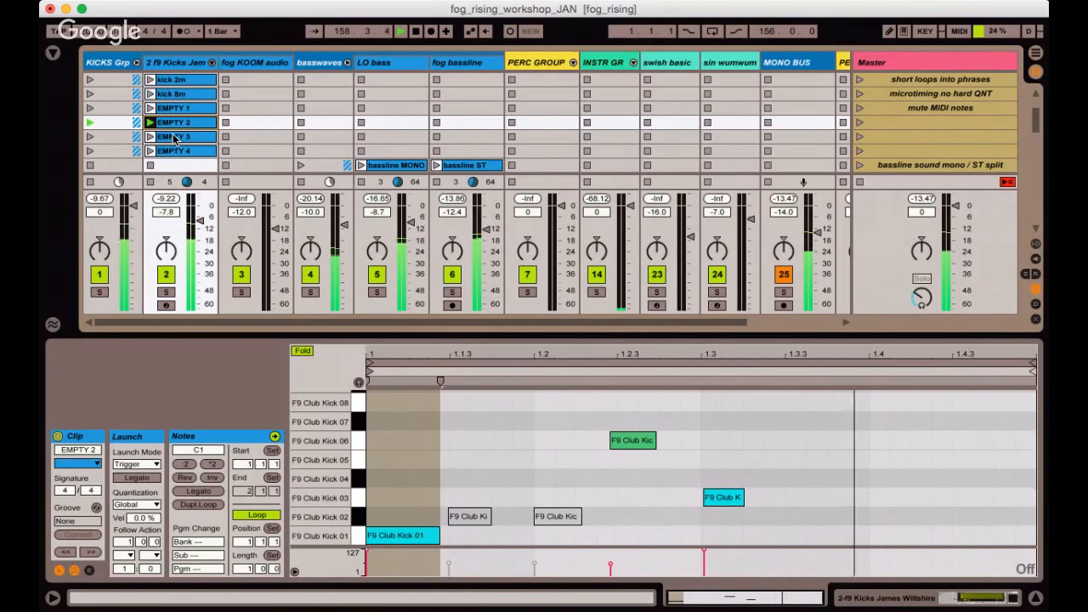
Open and launch the EMPTY 3 kick clip, and select the four clips EMPTY 1 to EMPTY 4 together.
click(175, 138)
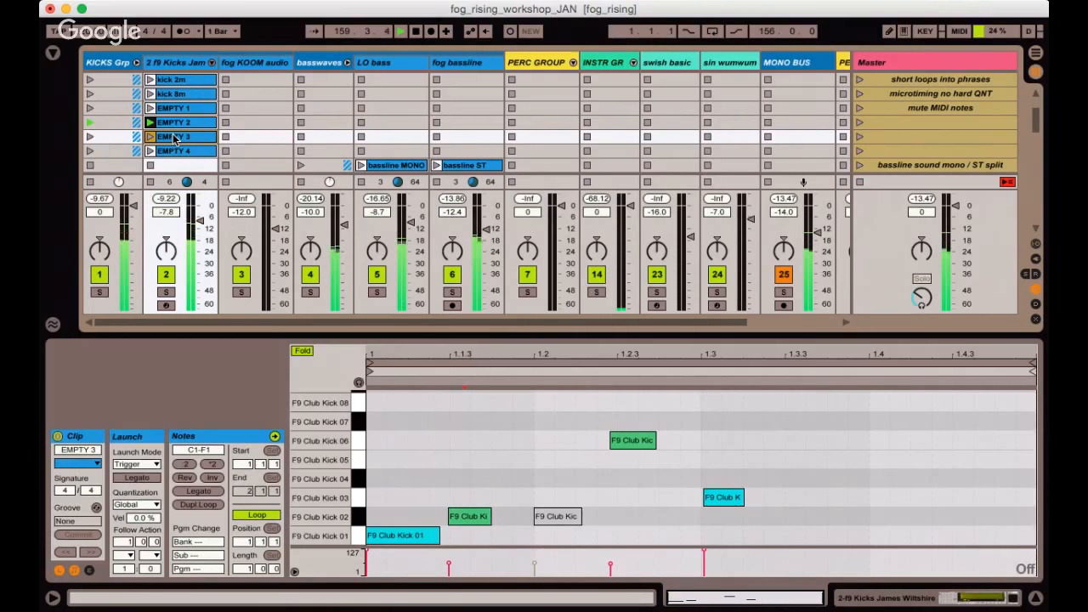
click(150, 139)
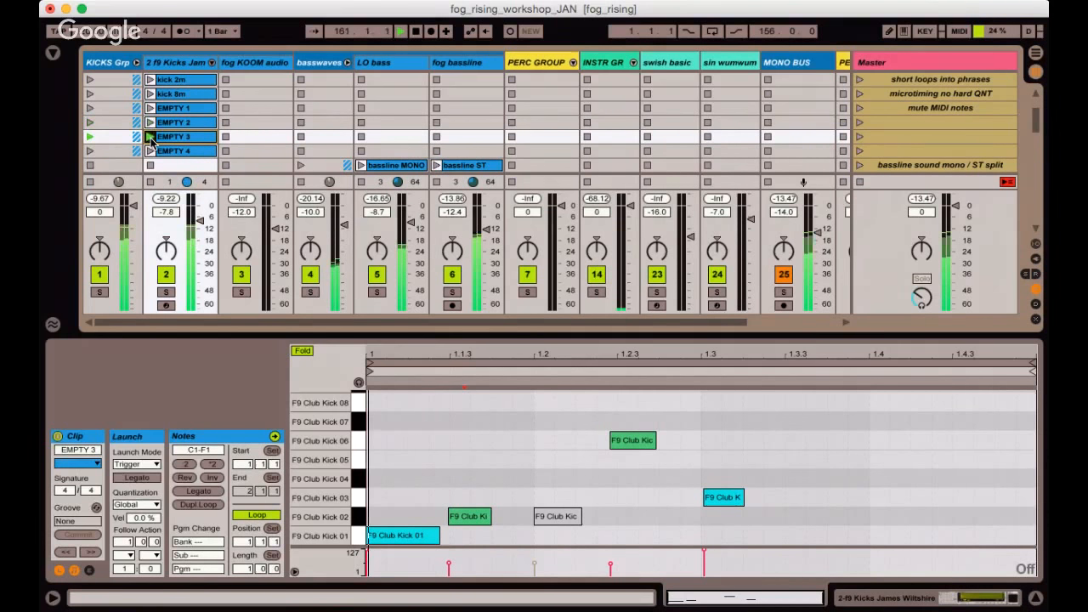
click(193, 110)
shift+click(193, 150)
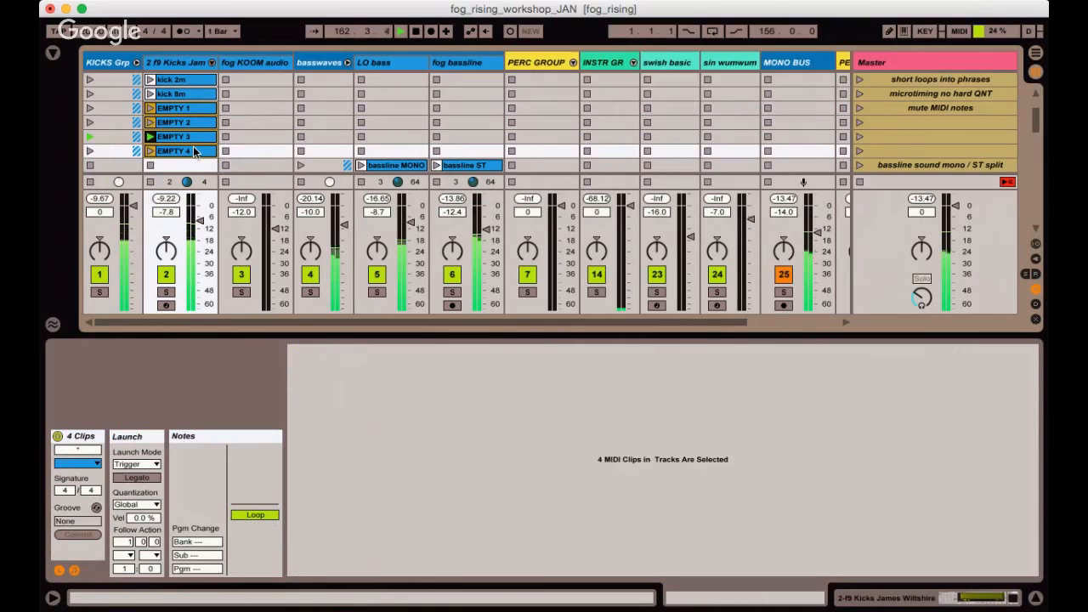
Compare the muted and active notes by viewing EMPTY 4, EMPTY 1, EMPTY 2 and EMPTY 3 one after another.
click(193, 151)
click(184, 111)
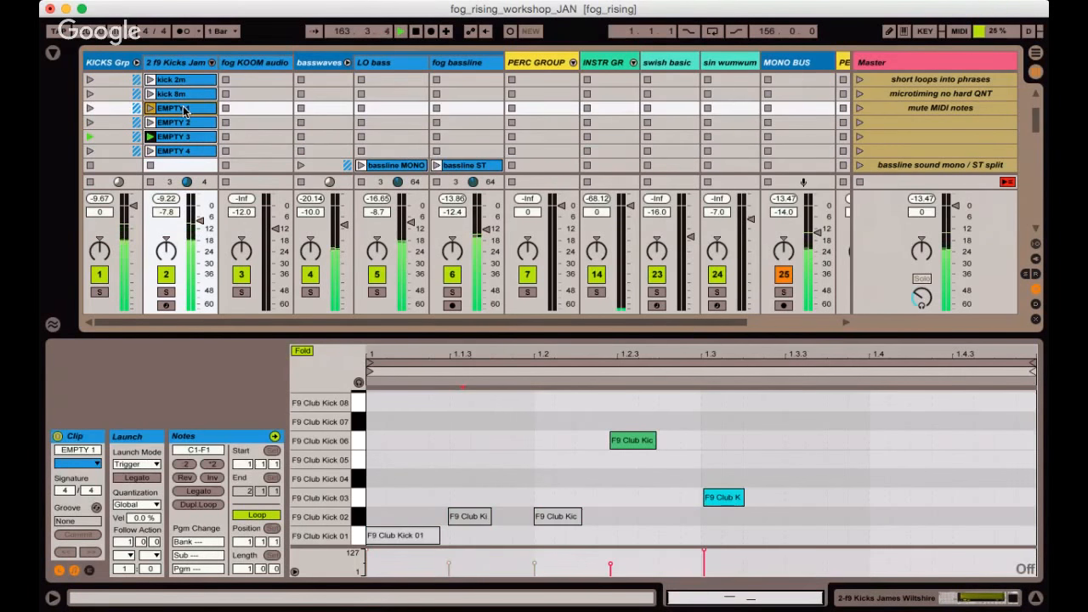
click(185, 123)
click(181, 137)
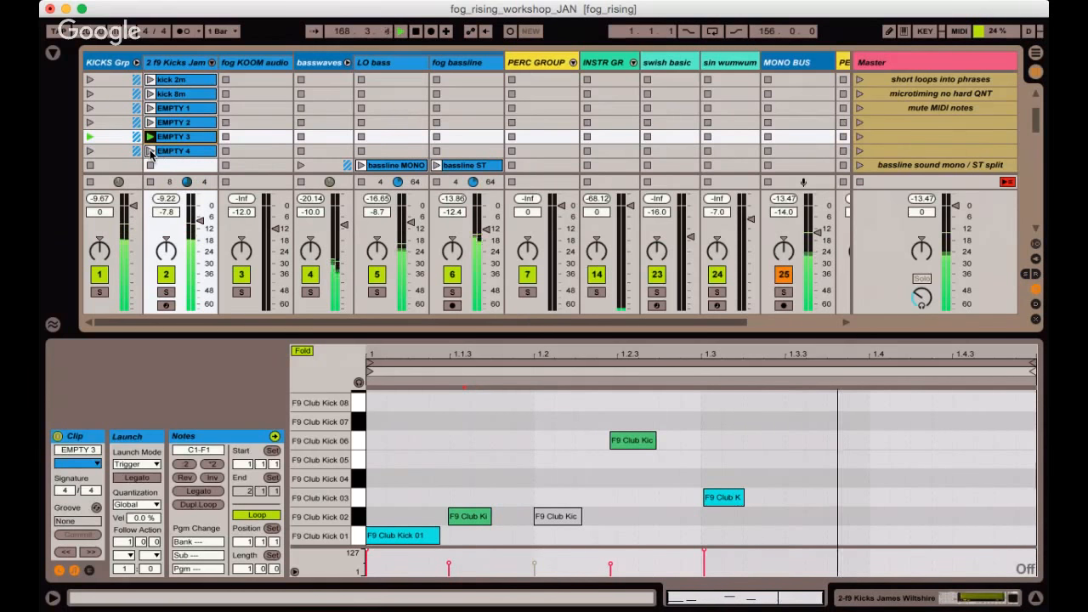
Launch EMPTY 4, return playback to the kick 8m clip, and shrink the note editor to its smaller height.
click(150, 151)
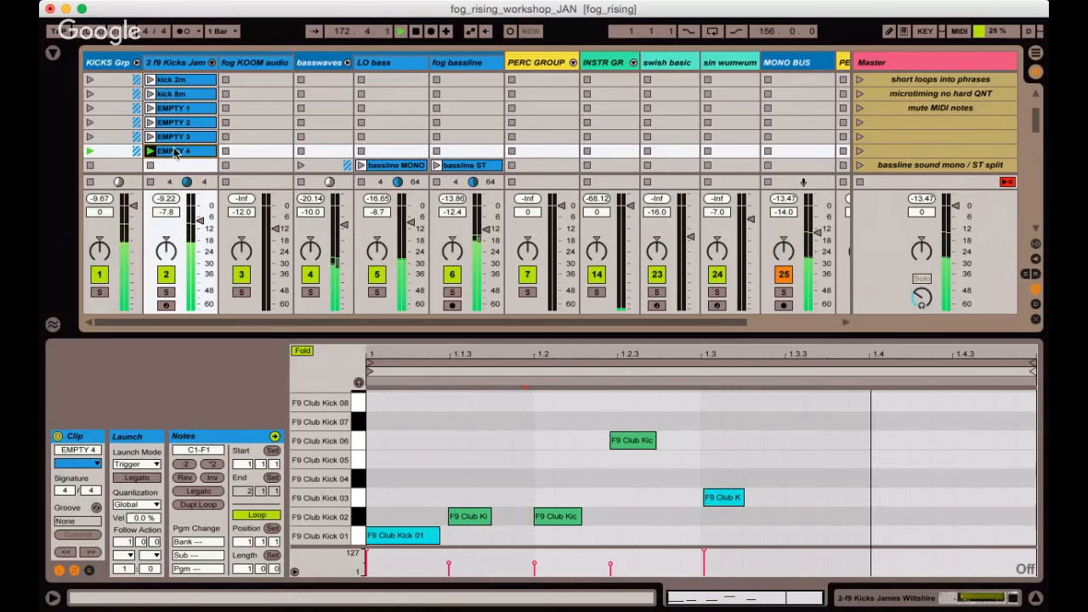
scroll(170, 152, up, 2)
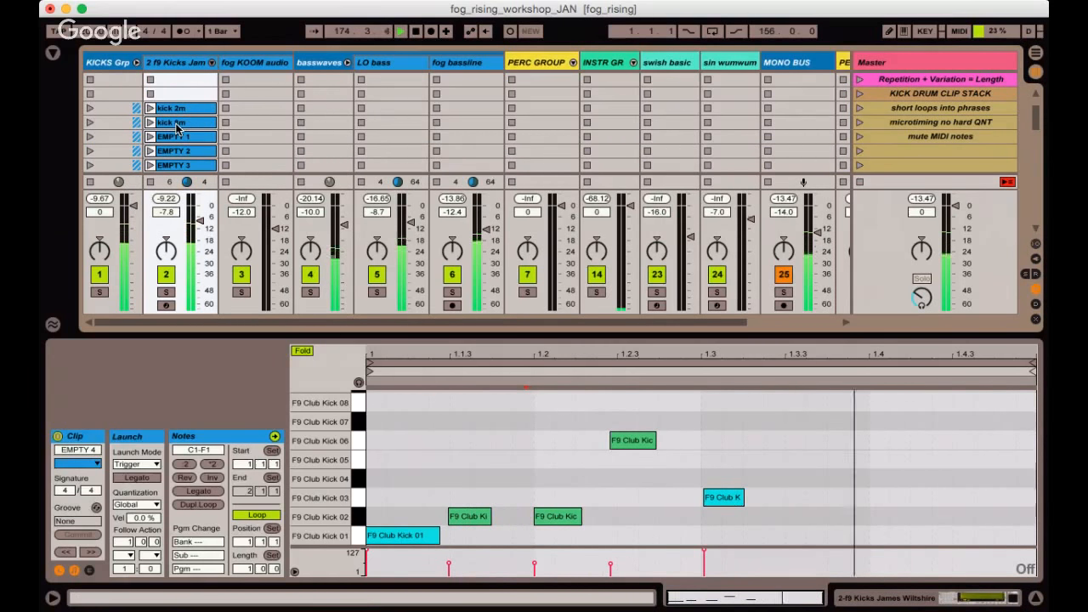
click(174, 125)
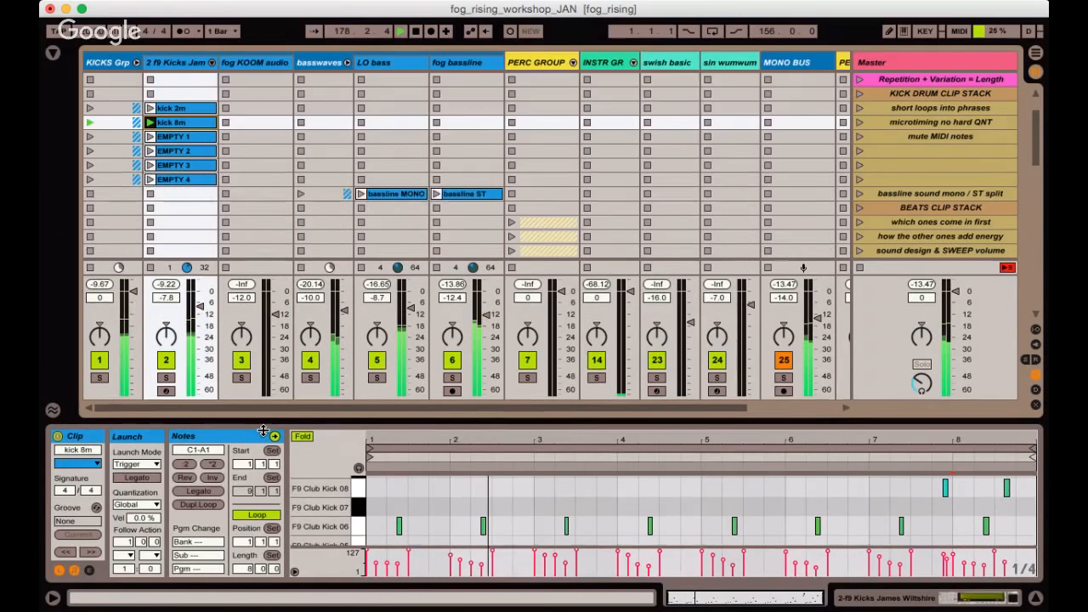
drag(258, 336, 258, 422)
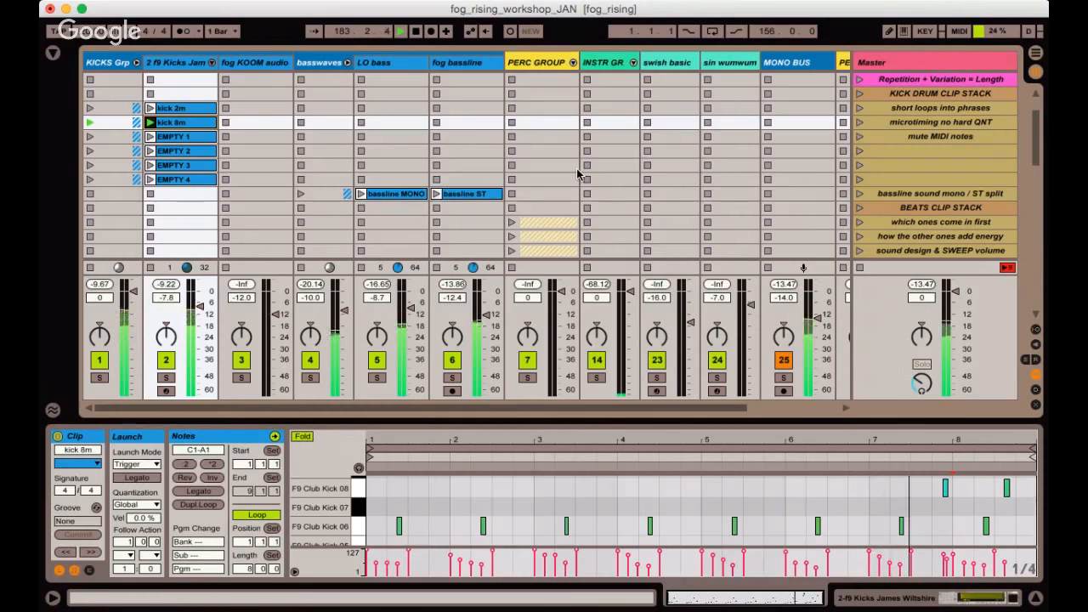
Fold the basswaves and KICKS Grp groups, and unfold PERC GROUP at the BEATS CLIP STACK scenes.
click(347, 63)
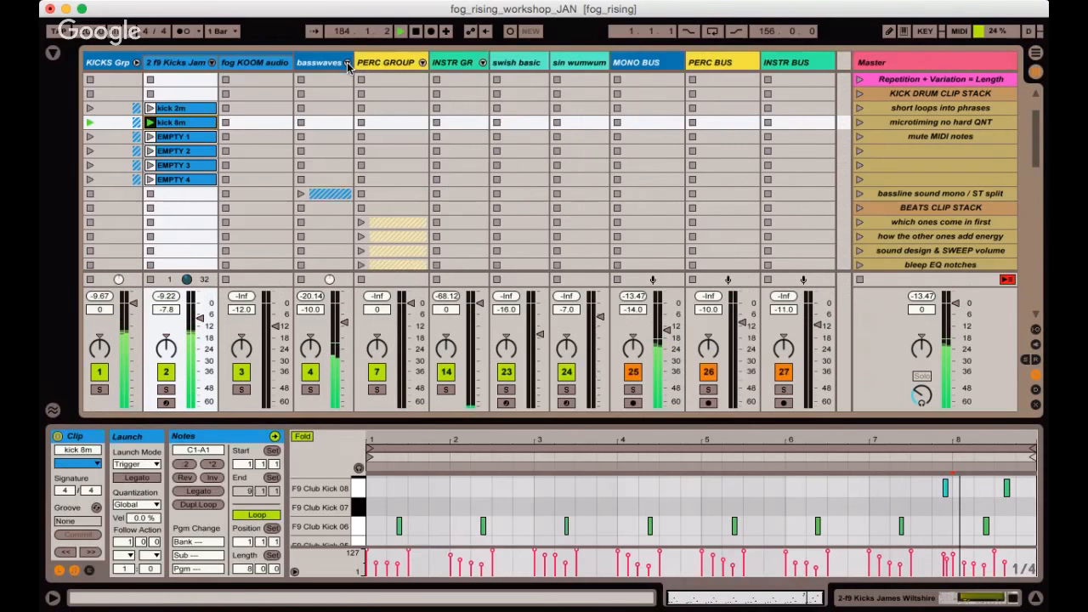
click(135, 63)
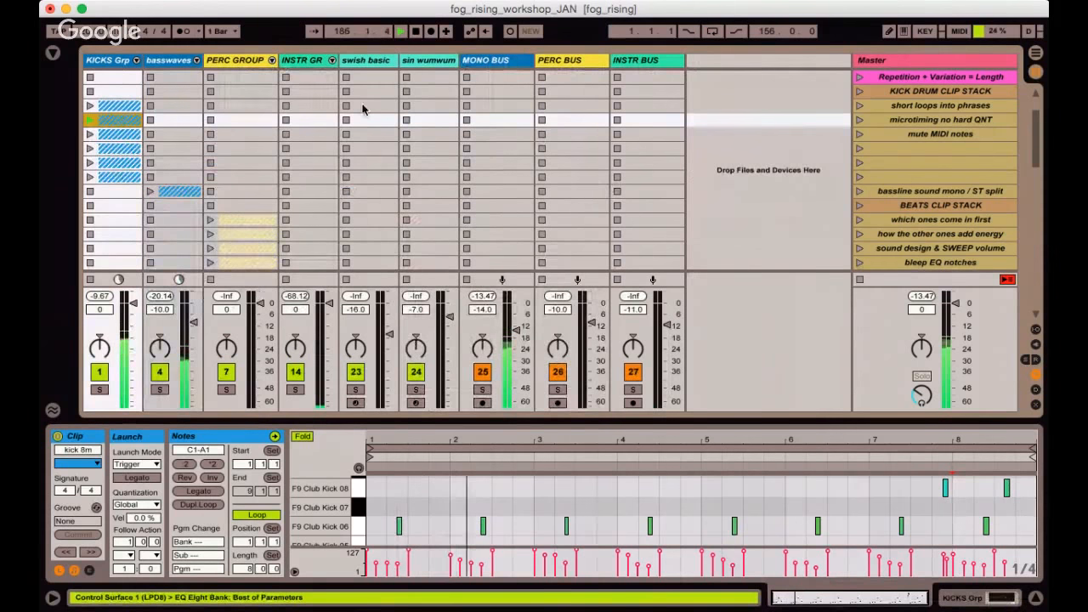
click(271, 61)
scroll(440, 175, down, 3)
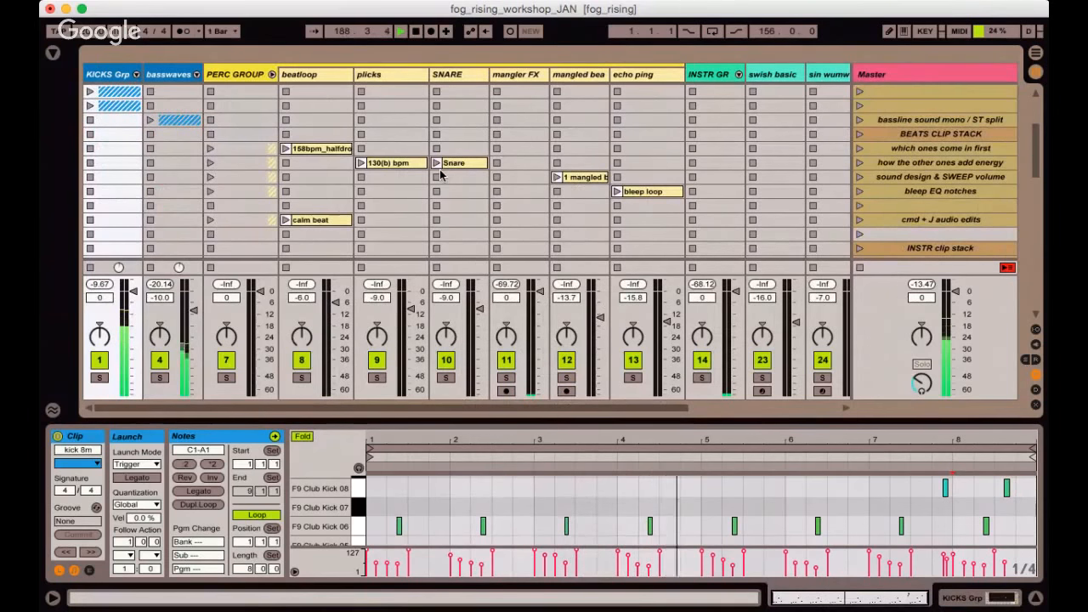
Open the 158bpm_halfdrop clip on the beatloop track, play it, and stop the track.
click(317, 150)
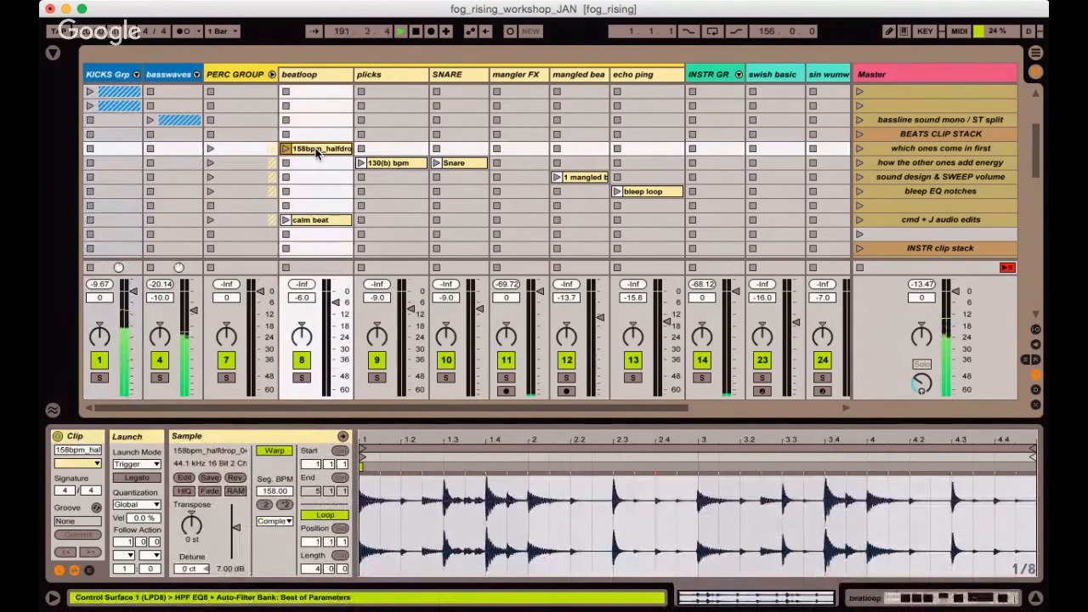
click(285, 149)
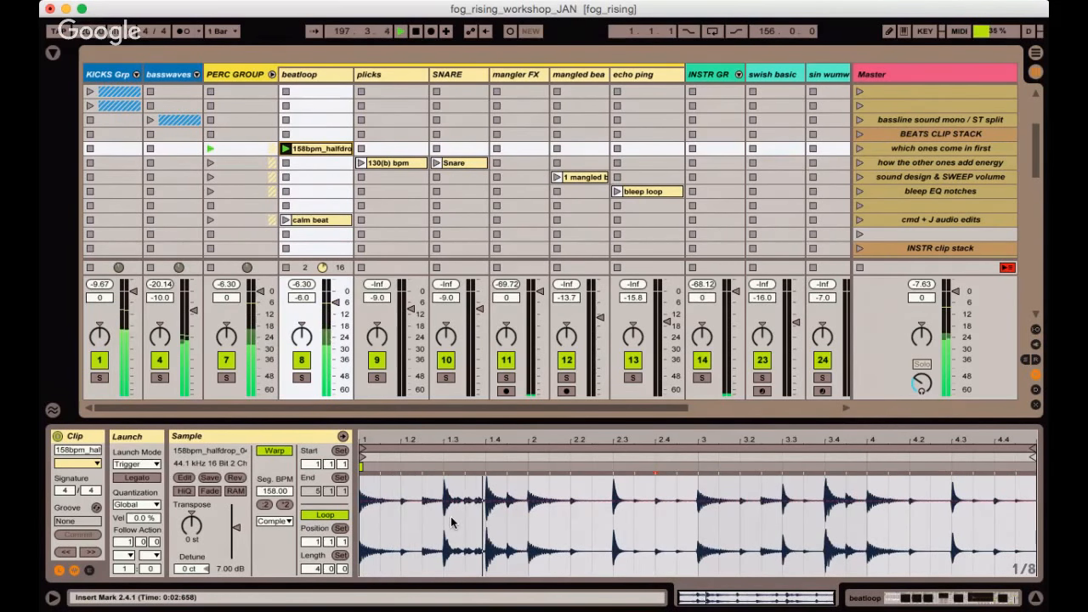
click(286, 205)
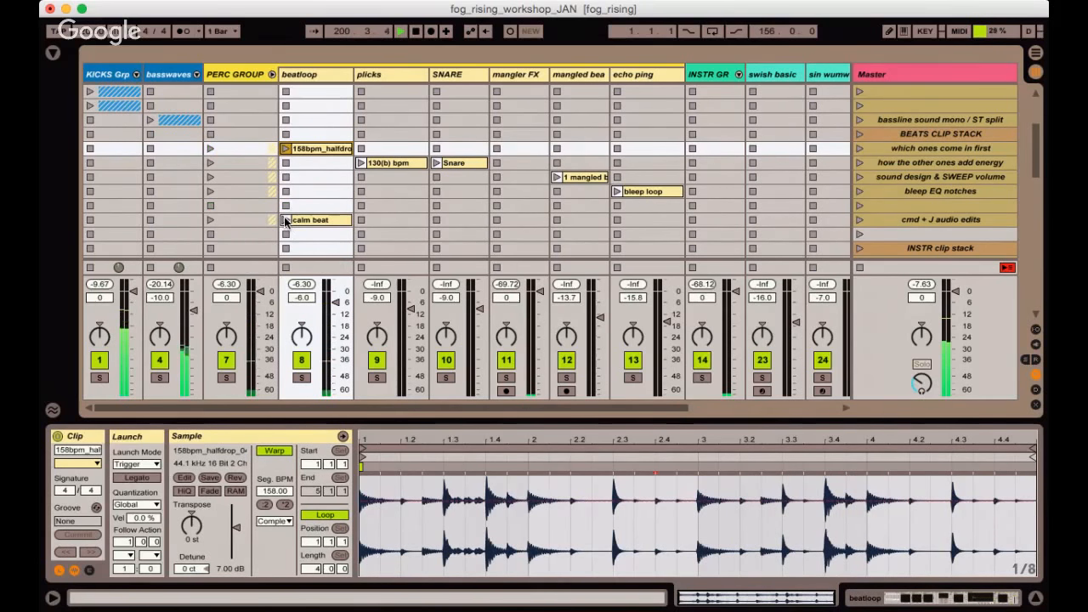
Launch the calm beat clip on the beatloop track, and reduce the mixer height to show more clip slots.
click(286, 221)
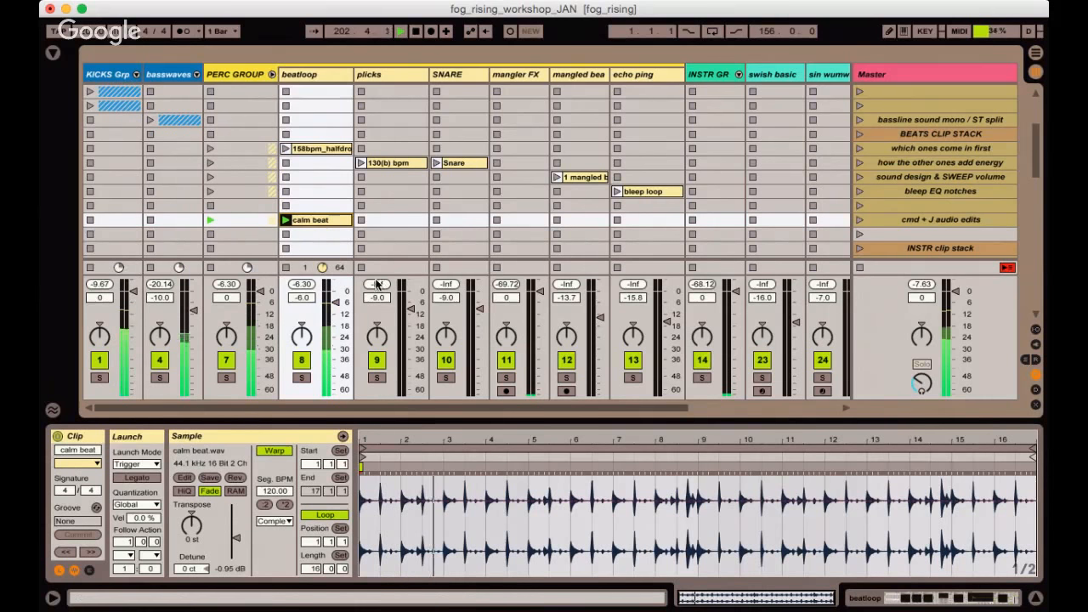
drag(394, 279, 396, 302)
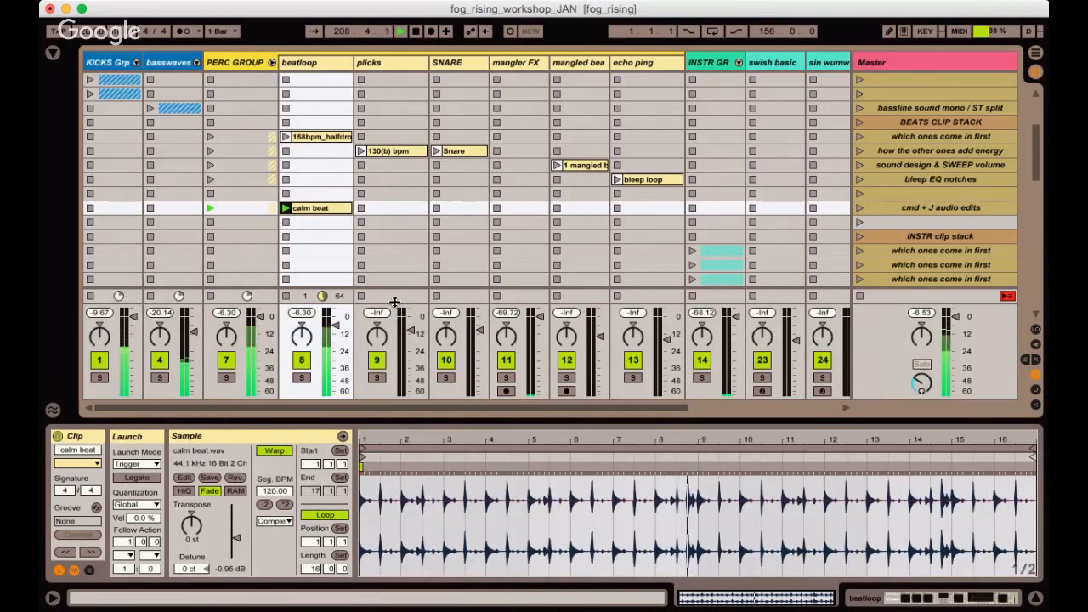
Point out the 158bpm_halfdrop and calm beat clips, and switch beatloop playback to 158bpm_halfdrop.
click(319, 136)
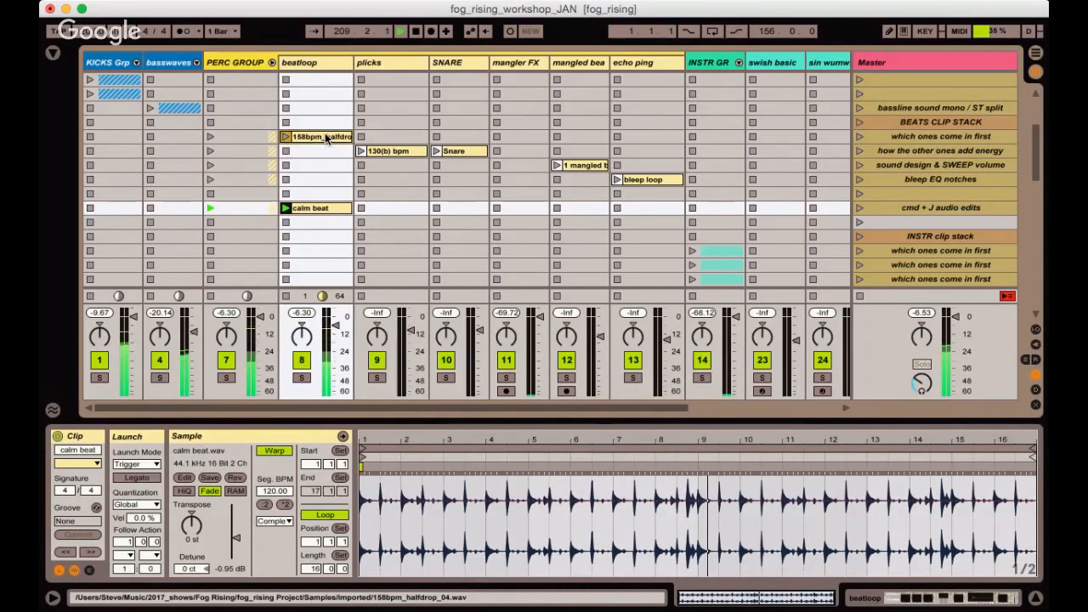
click(315, 208)
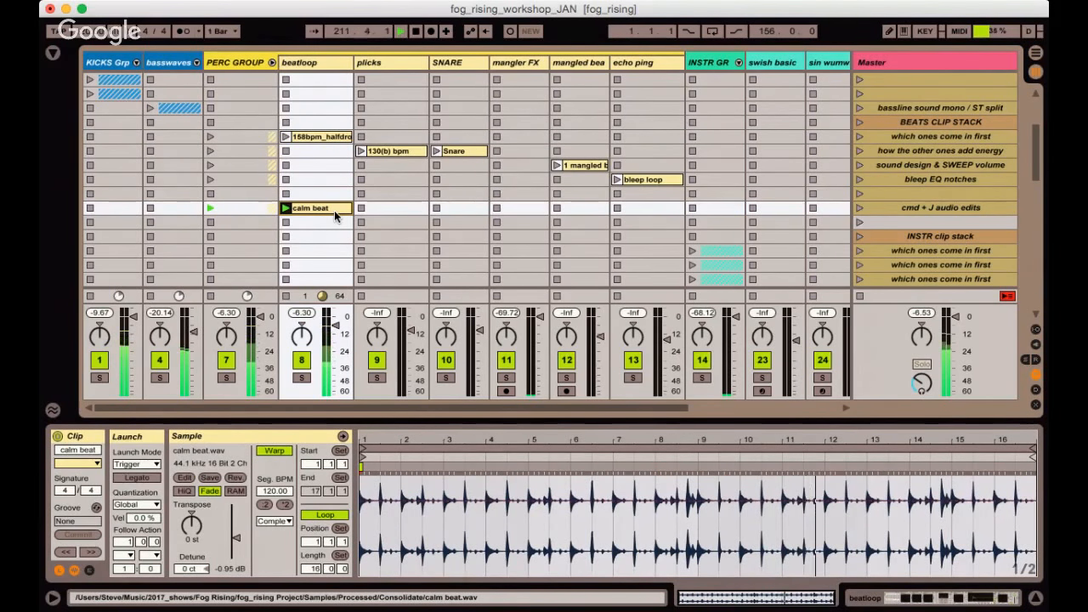
click(323, 138)
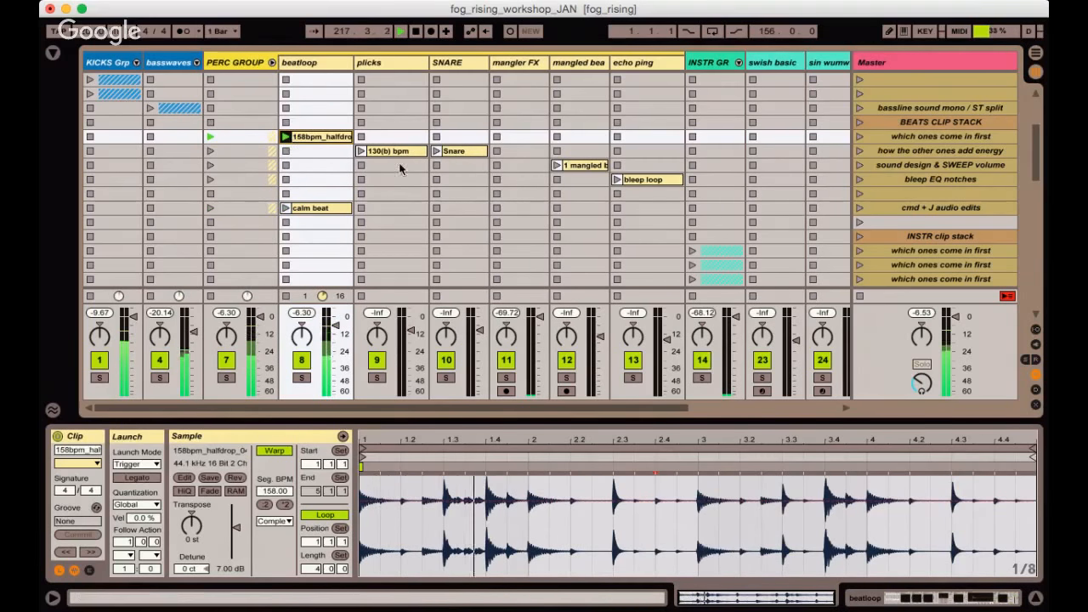
Launch the Snare clip, and briefly solo the SNARE track to hear it on its own.
click(435, 152)
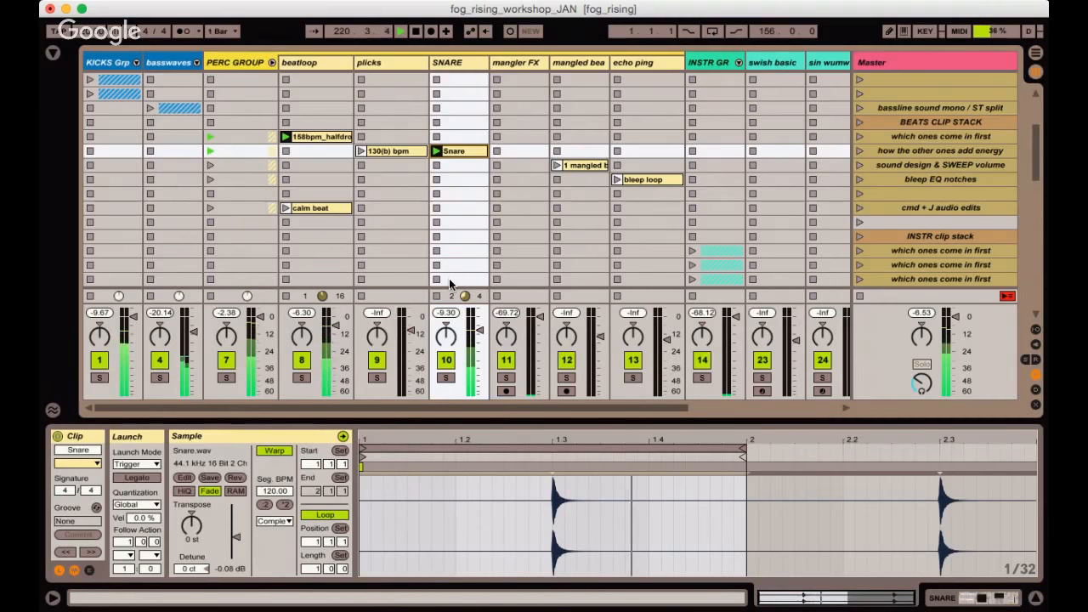
click(446, 378)
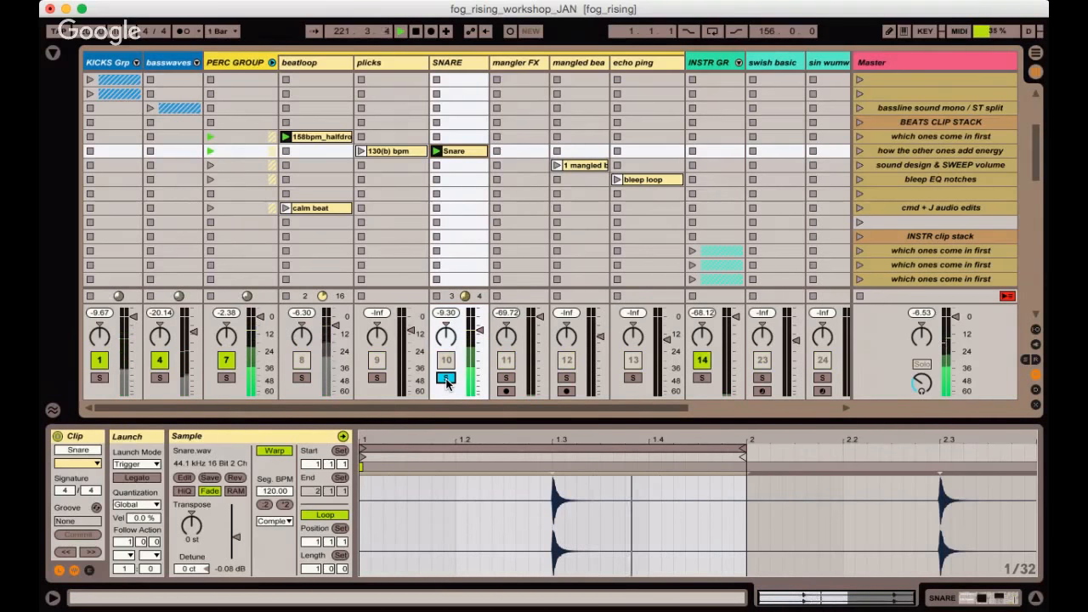
click(446, 379)
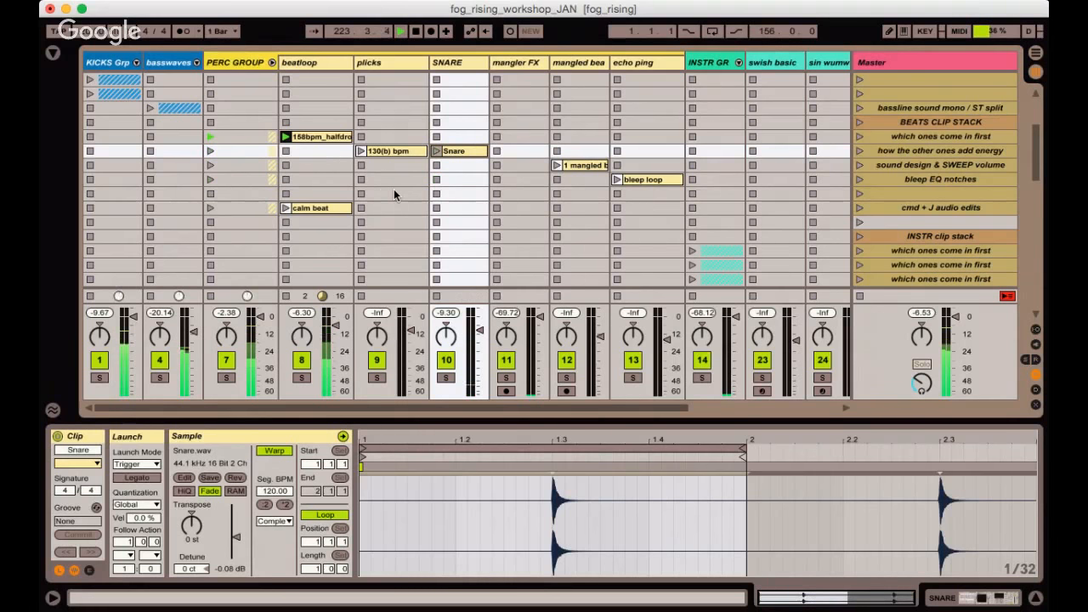
Launch the 130(b) bpm clip on the plicks track, and reopen the 158bpm_halfdrop clip's sample view.
click(360, 150)
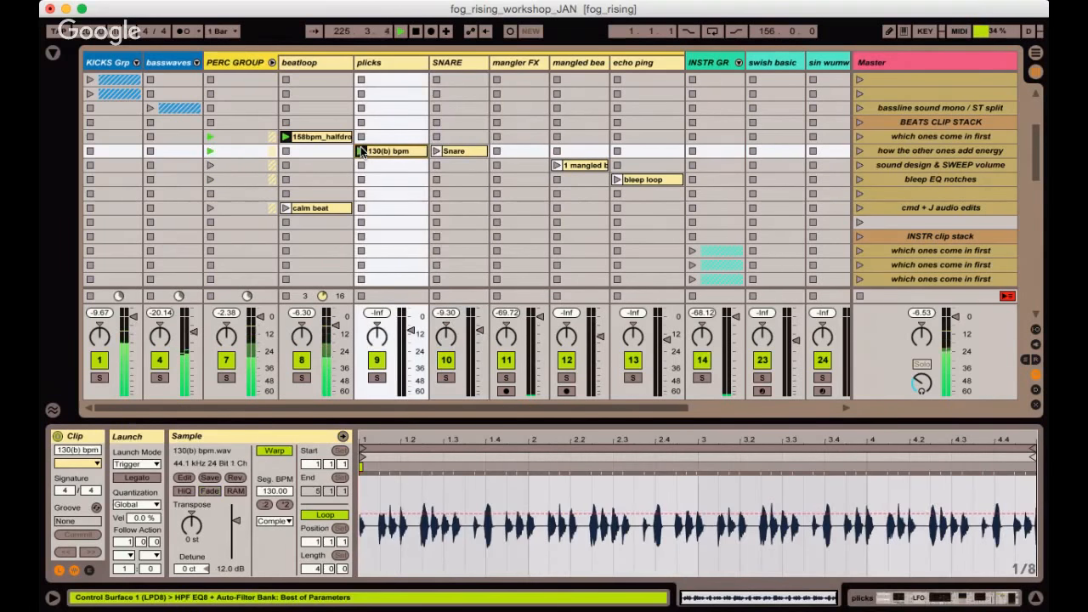
click(318, 137)
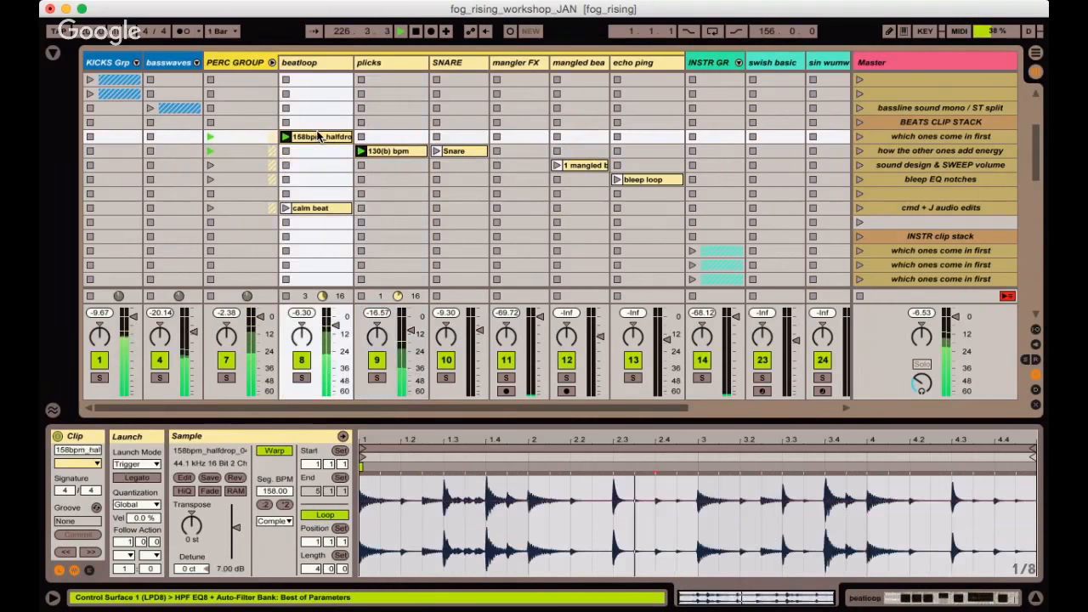
Open the 130(b) bpm clip's sample view, briefly solo the plicks track, and adjust its volume in the mix.
click(380, 151)
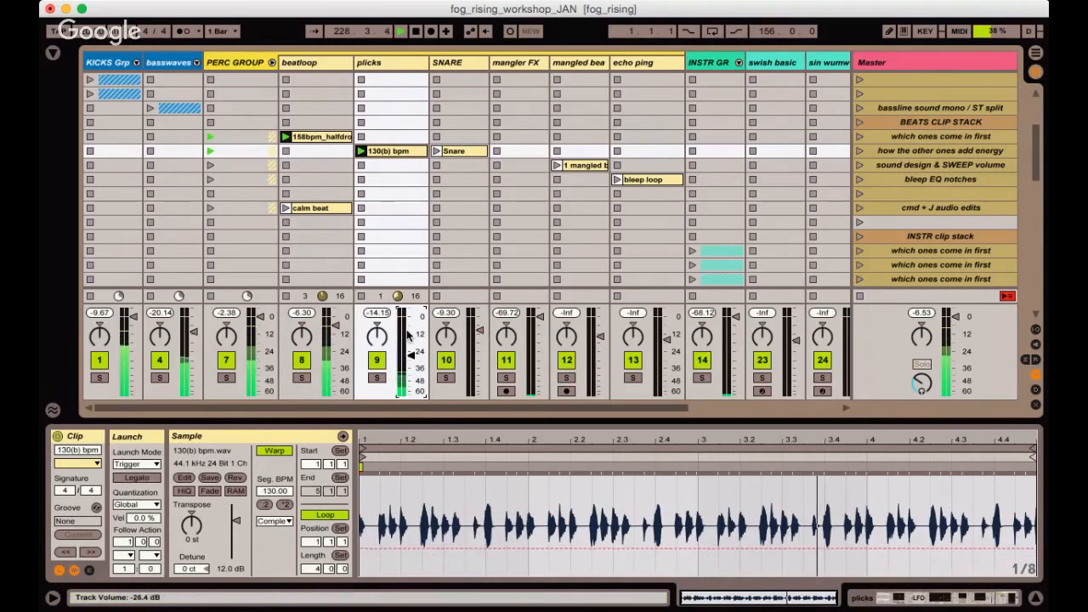
click(377, 377)
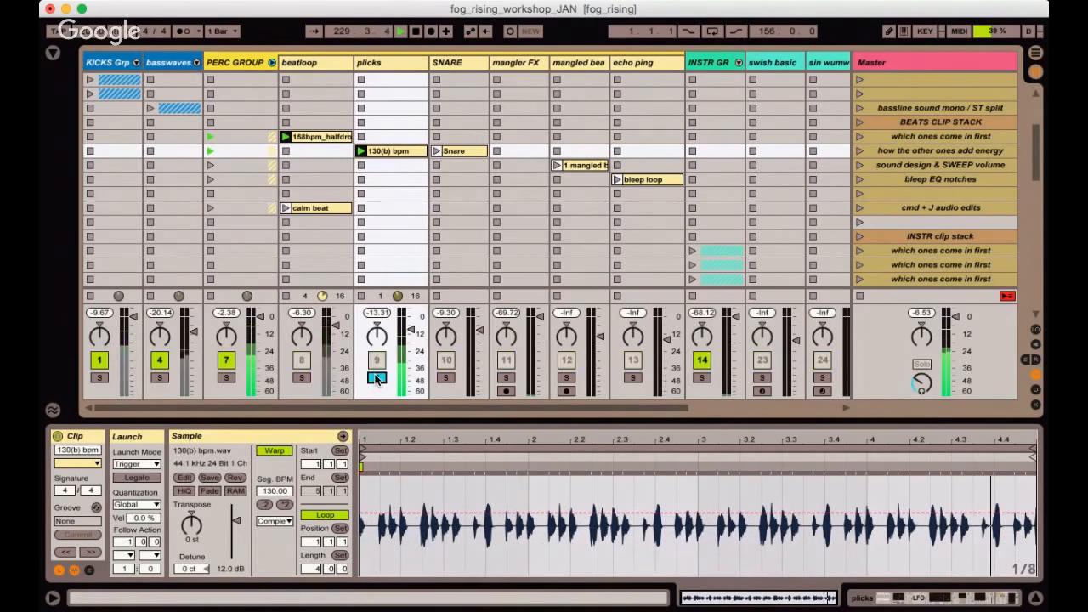
click(377, 377)
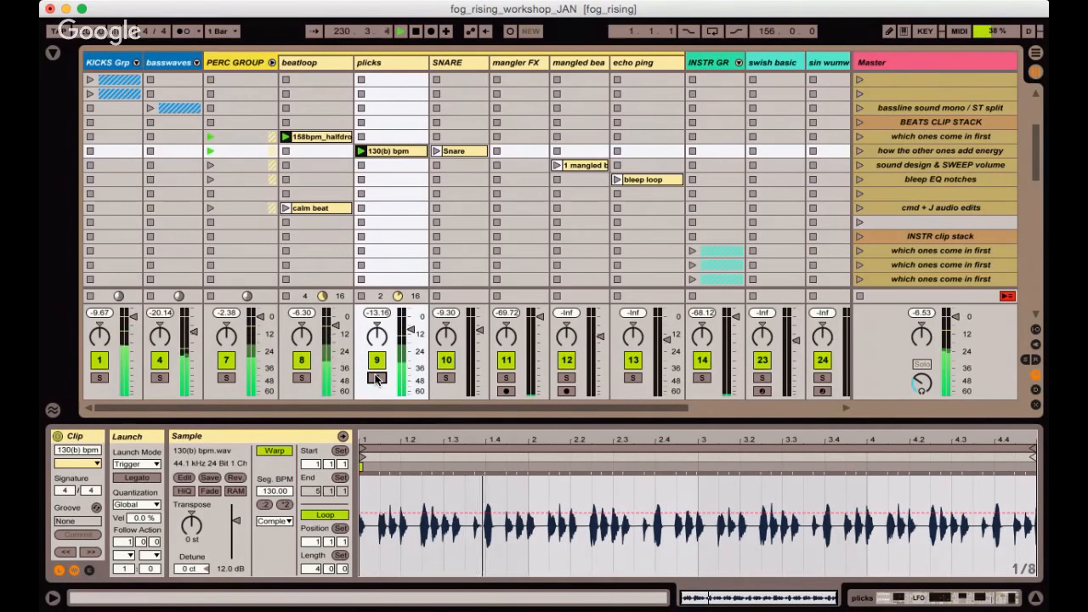
click(407, 336)
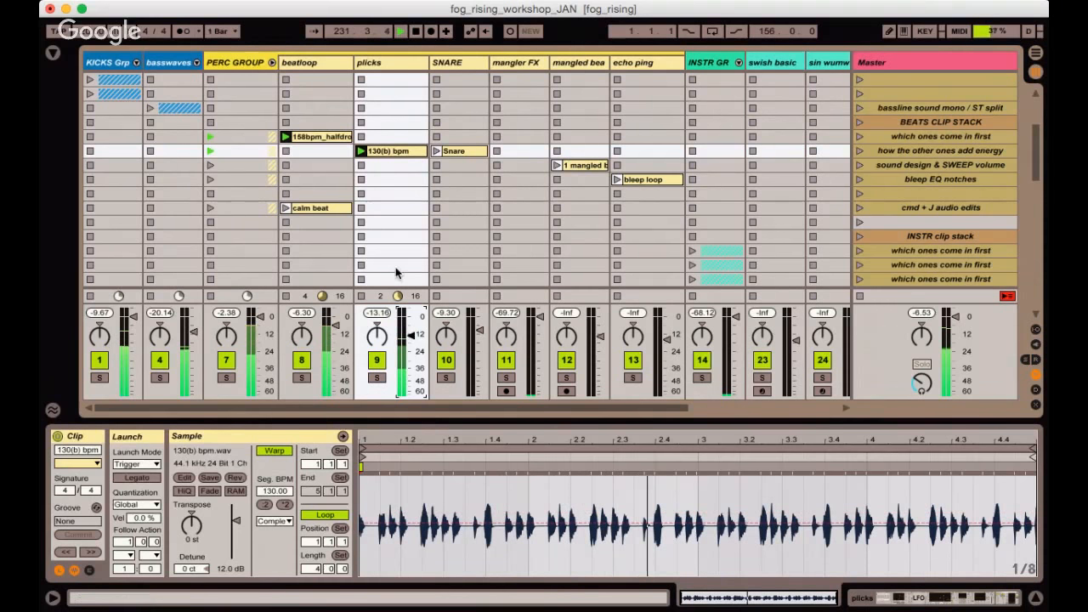
Point out the beatloop, plicks and SNARE tracks, and launch the Snare clip alongside the playing loops.
click(329, 66)
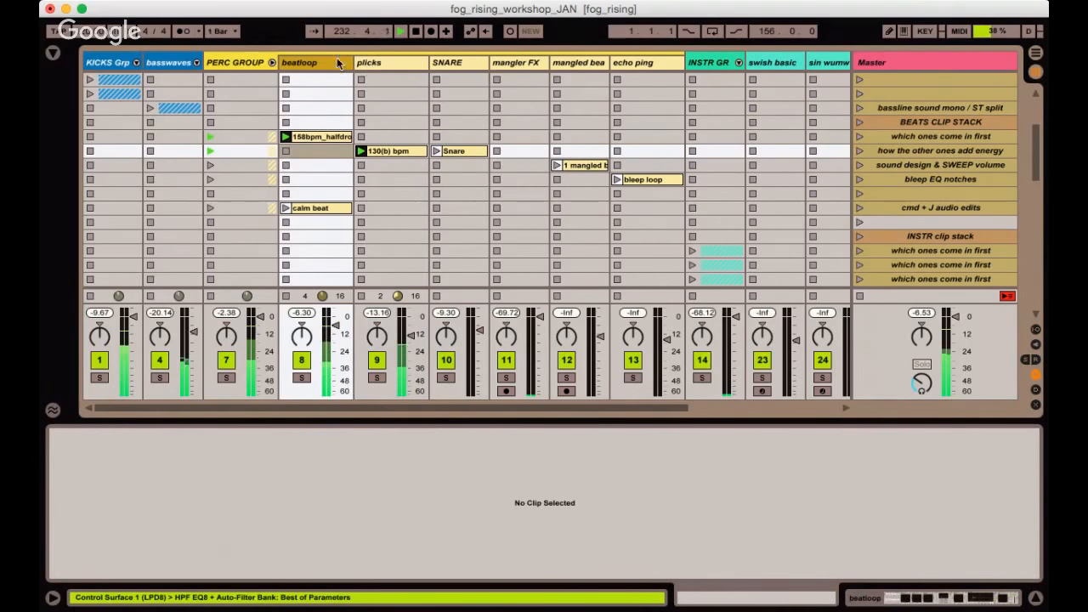
click(389, 65)
click(391, 94)
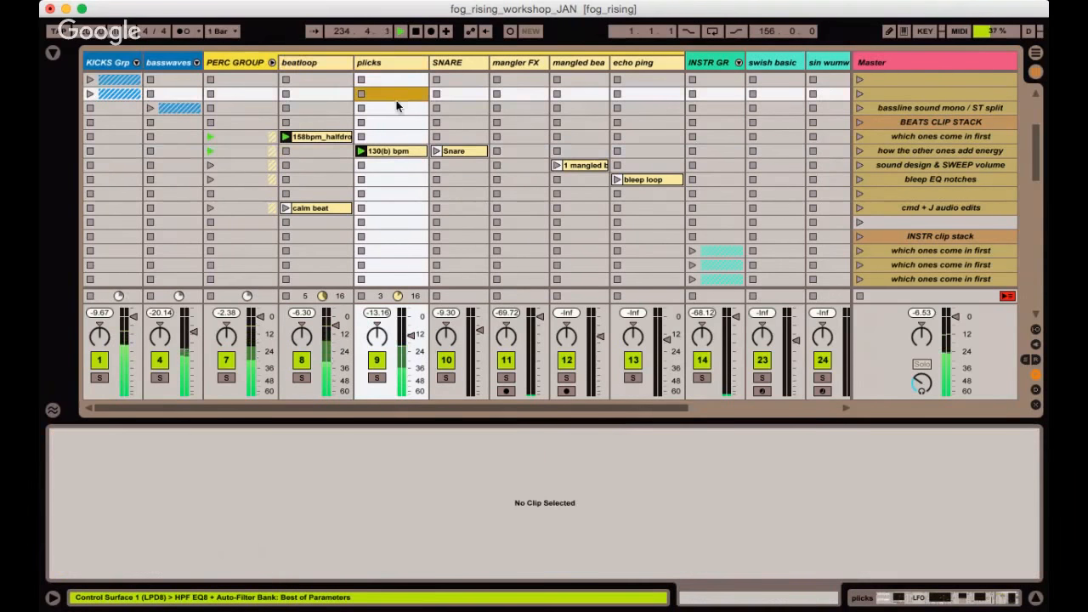
click(453, 63)
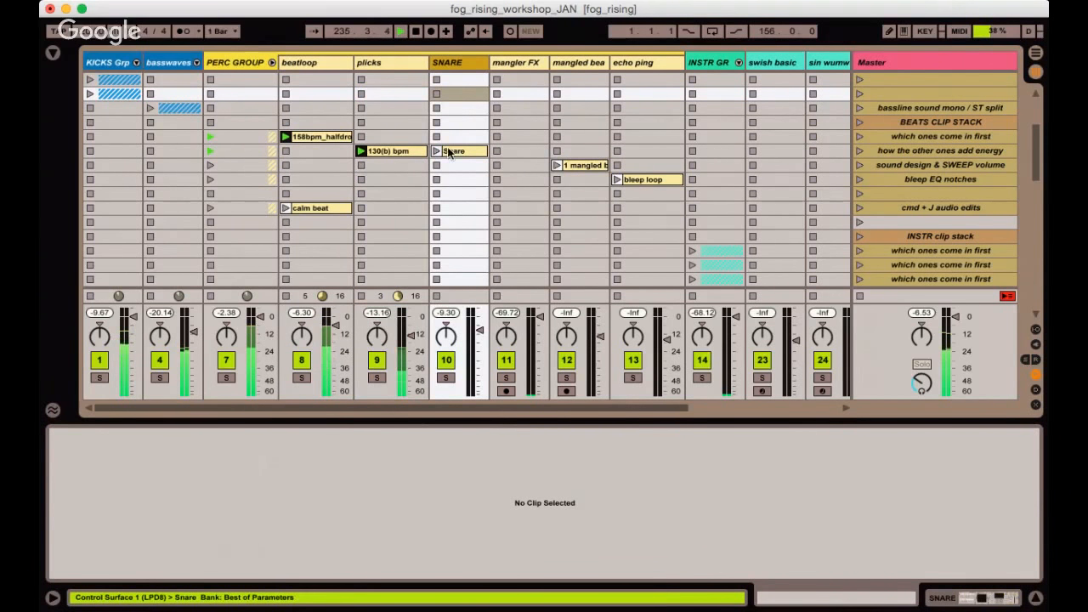
click(436, 151)
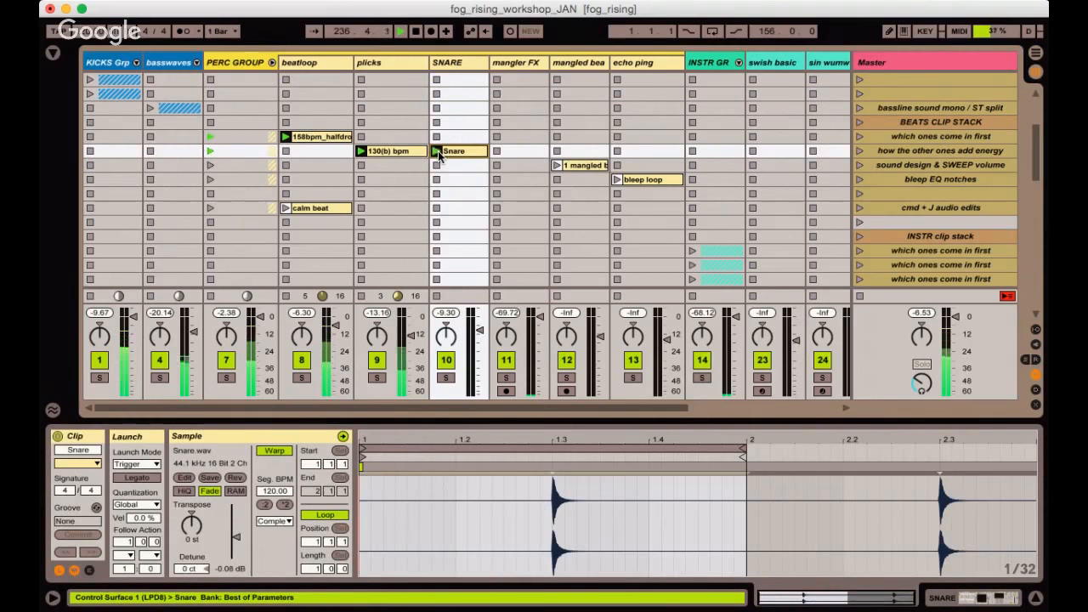
Open the bleep loop clip's sample view and launch the clip on the echo ping track.
click(646, 178)
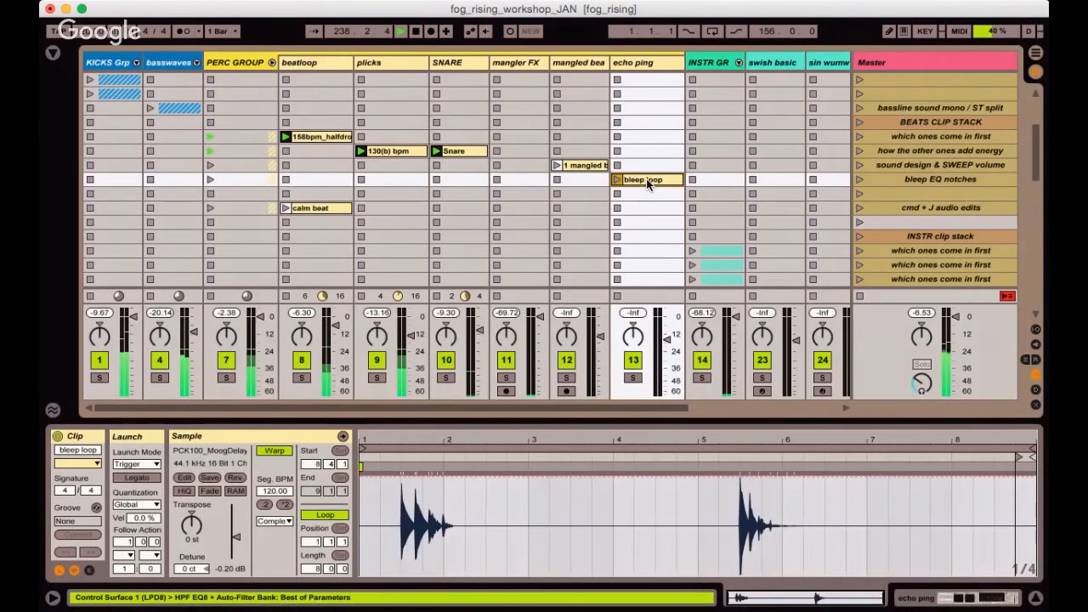
scroll(646, 179, down, 2)
scroll(638, 145, up, 3)
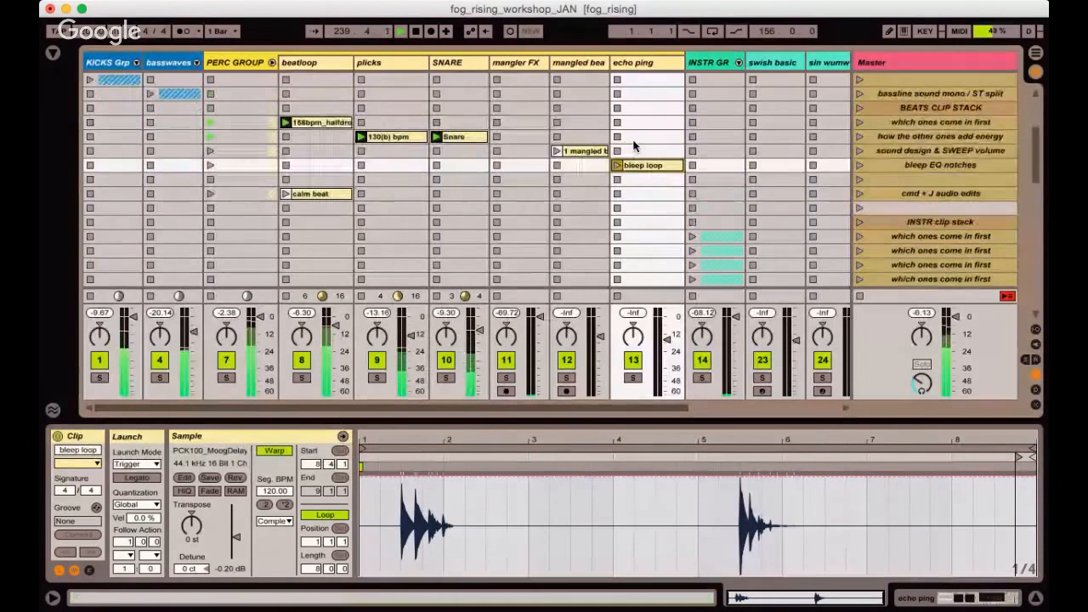
click(617, 166)
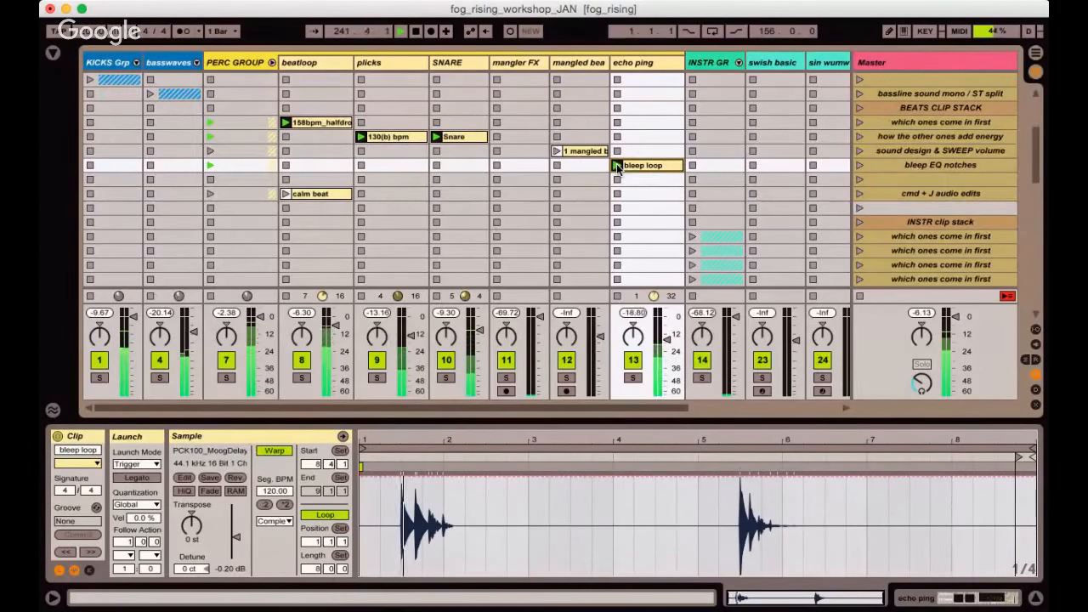
Solo the echo ping track briefly to hear the bleep loop alone, and return to the full mix.
click(633, 363)
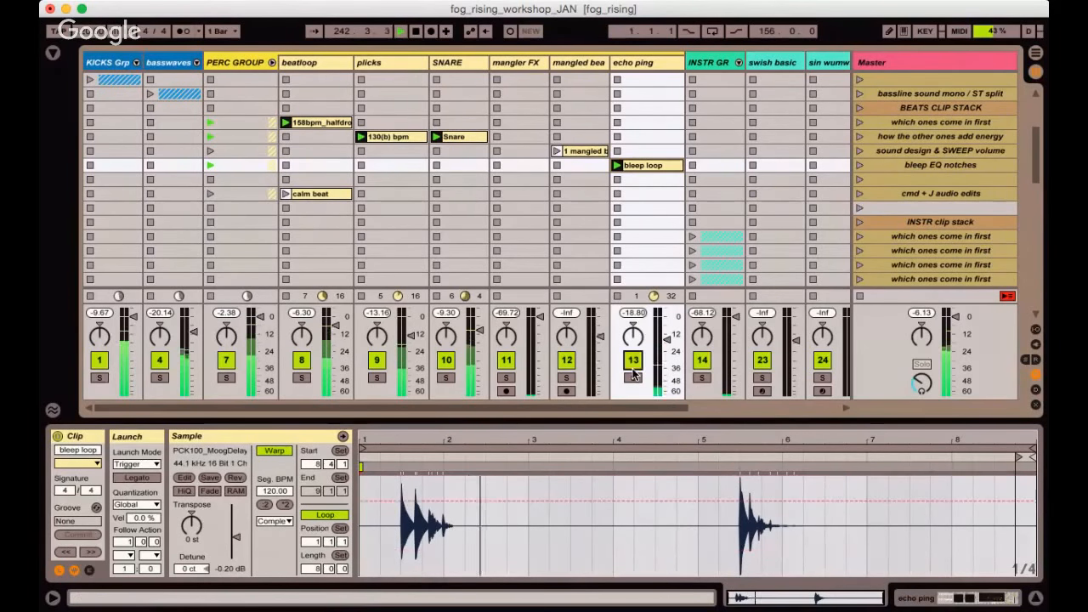
click(634, 377)
click(633, 378)
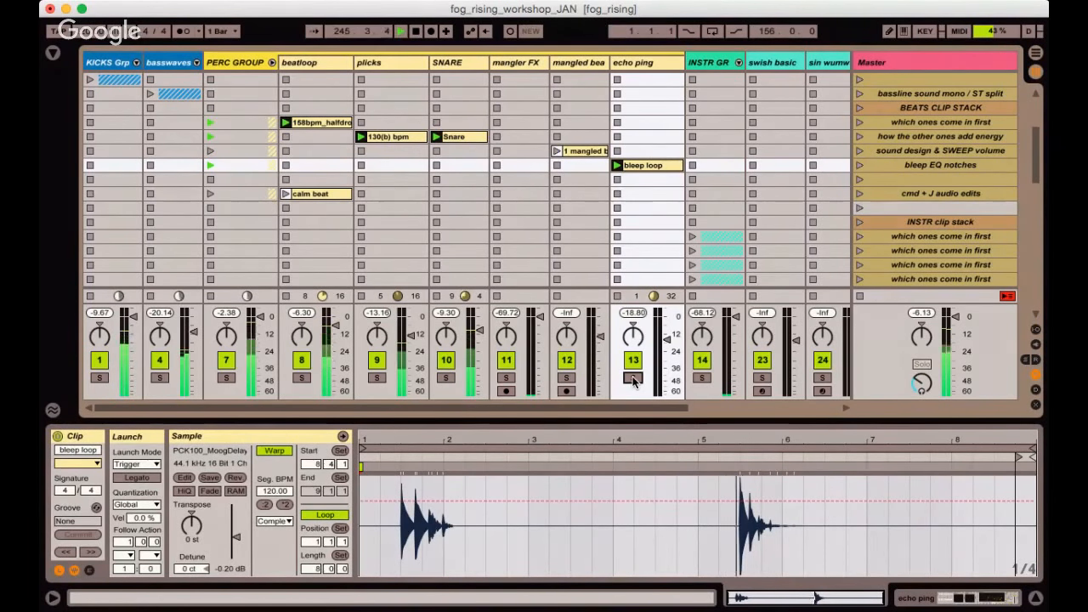
click(634, 377)
click(633, 378)
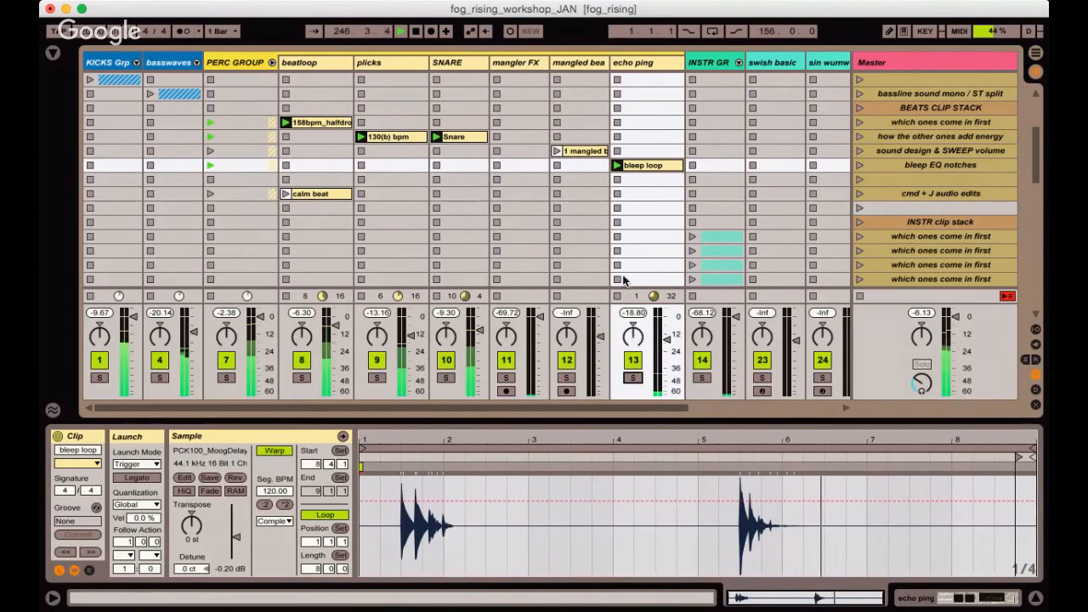
Stop the added percussion clips, and point out the how the other ones add energy and BEATS CLIP STACK scenes.
click(436, 208)
click(361, 194)
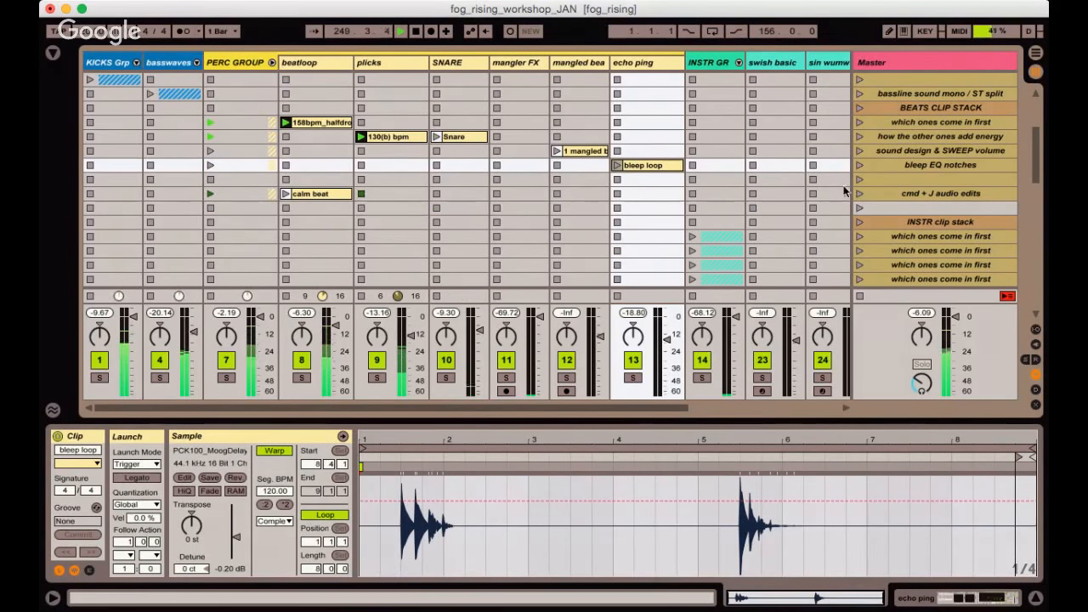
click(885, 137)
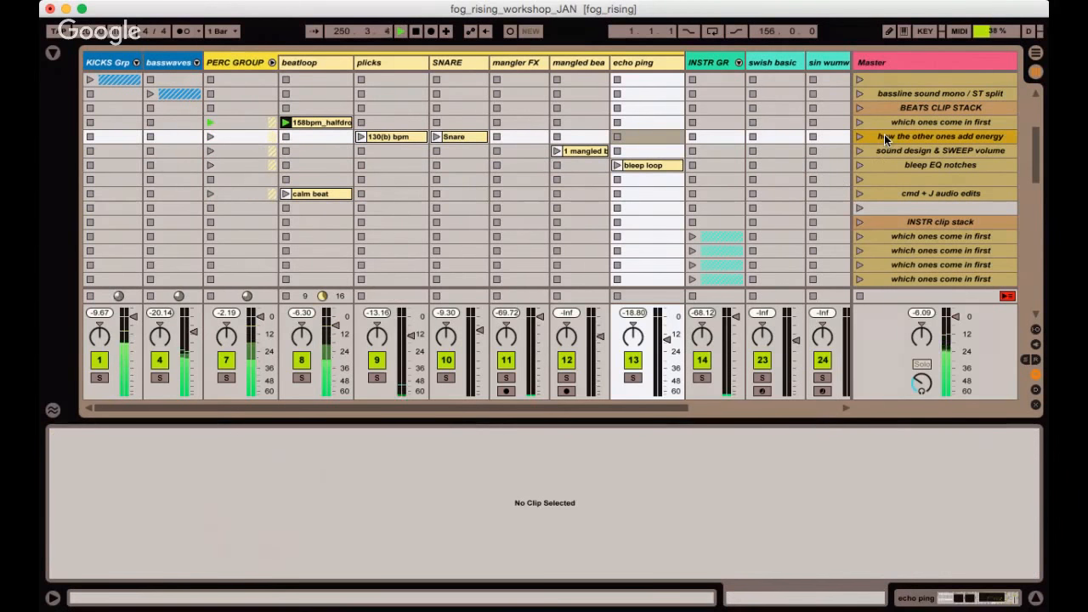
click(888, 108)
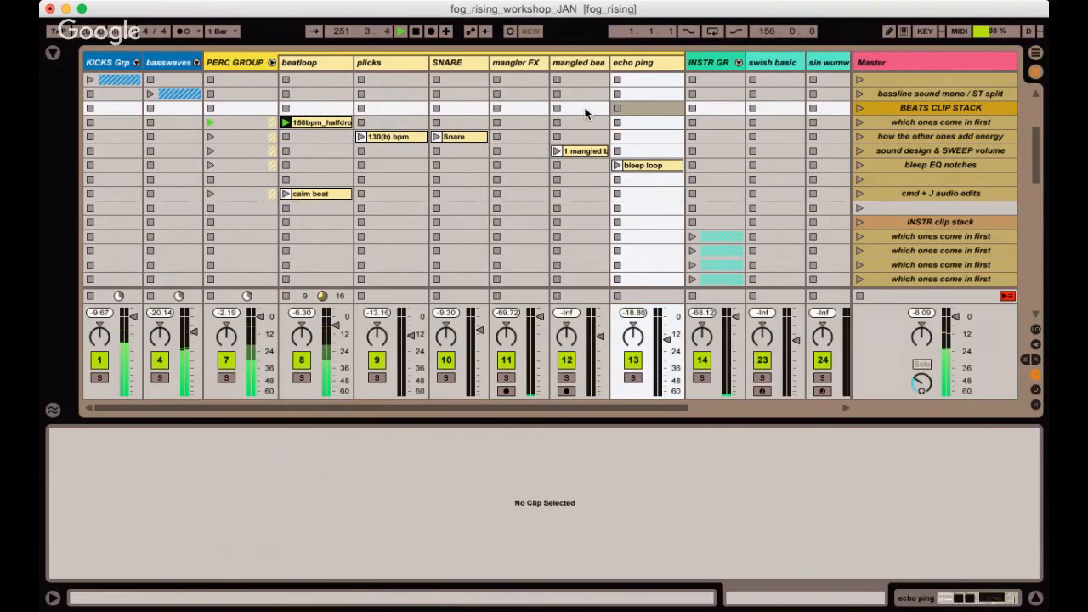
Point out the kicks, basswaves, beatloop, plicks and SNARE tracks in turn as the layers that build energy.
click(100, 64)
click(162, 65)
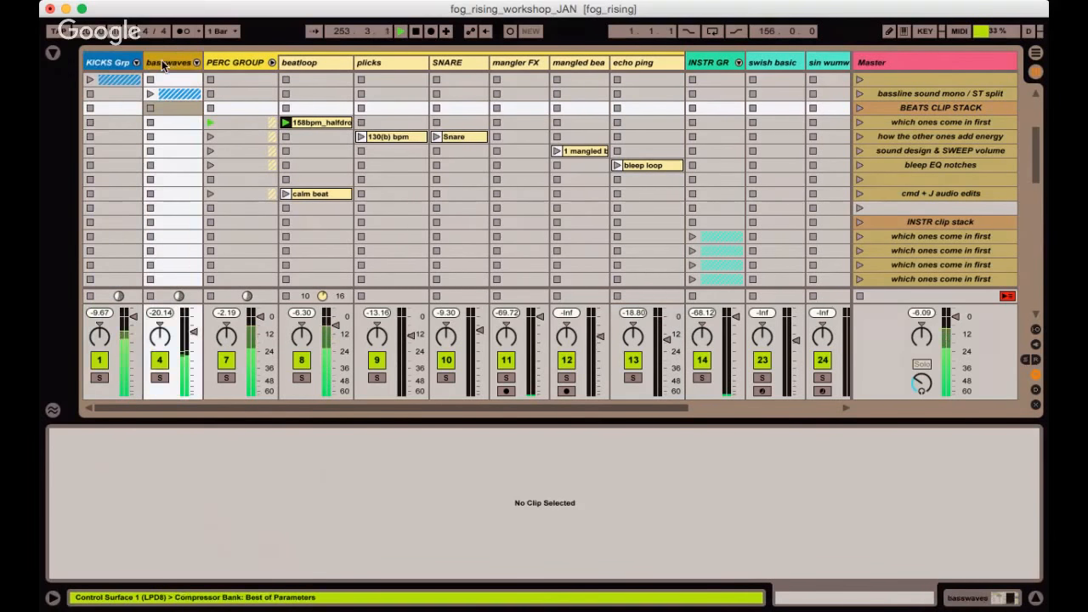
click(316, 66)
click(382, 62)
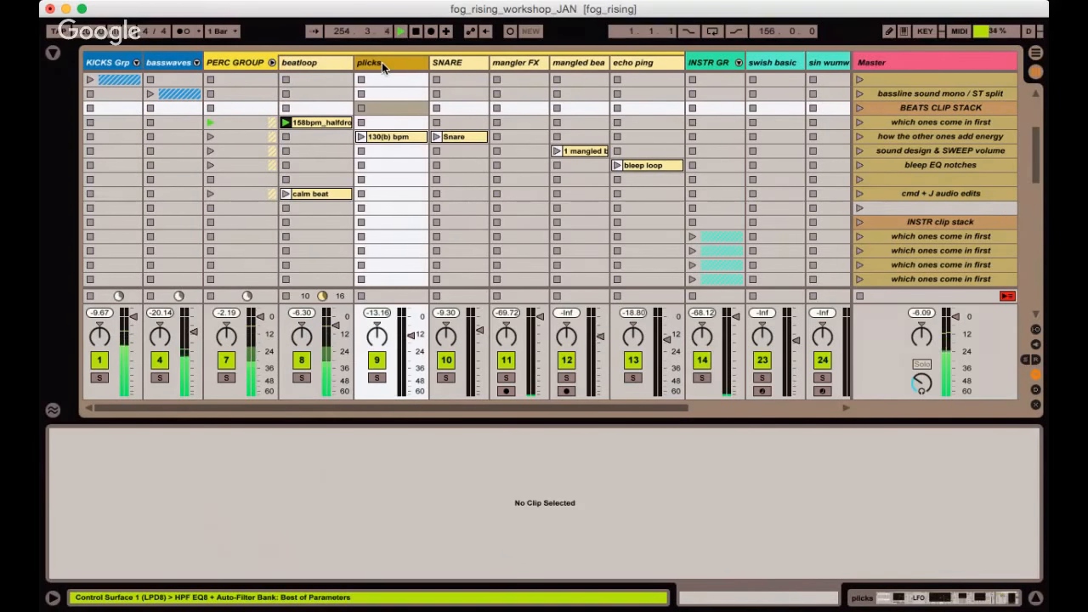
click(453, 59)
Examine the DROP2 scene in the SONG FORM section, pointing out its basswaves, beatloop and bleep loop clips.
scroll(469, 160, down, 10)
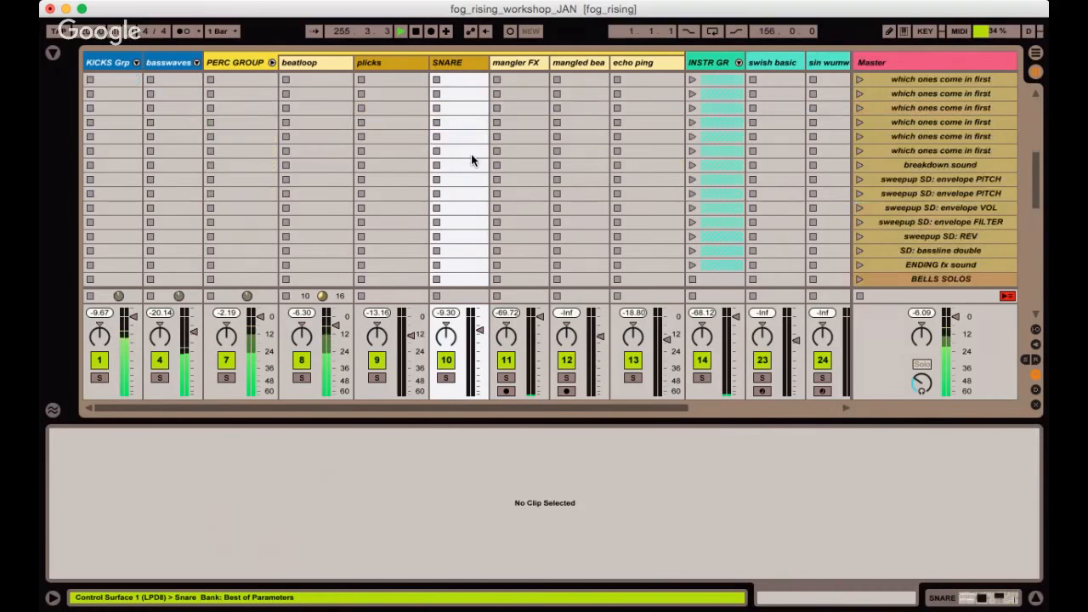
scroll(471, 154, right, 2)
scroll(471, 154, down, 3)
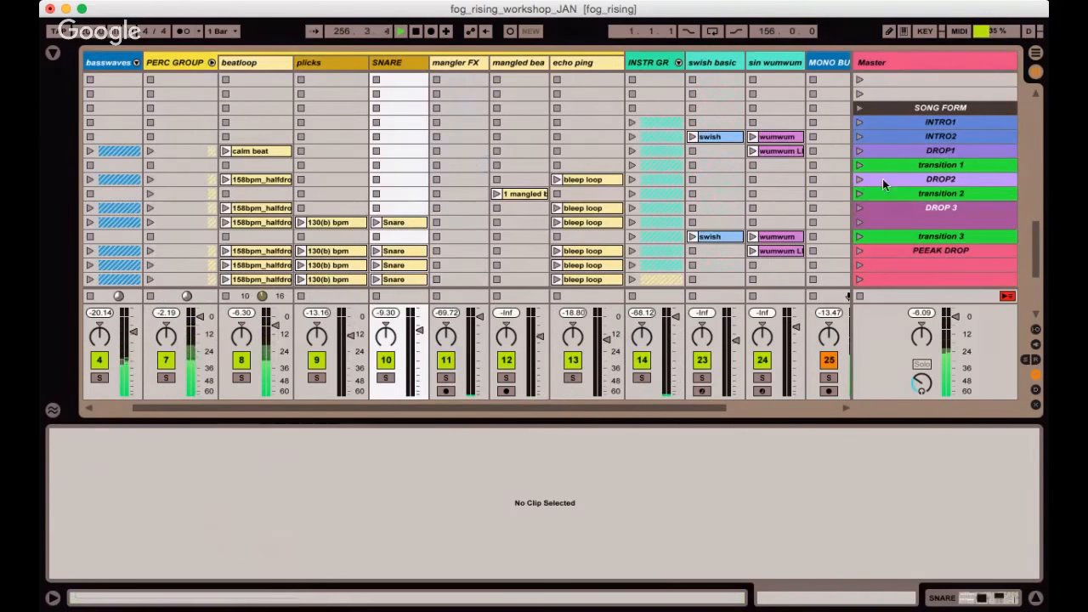
click(888, 179)
click(102, 179)
shift+click(262, 181)
click(262, 181)
click(508, 180)
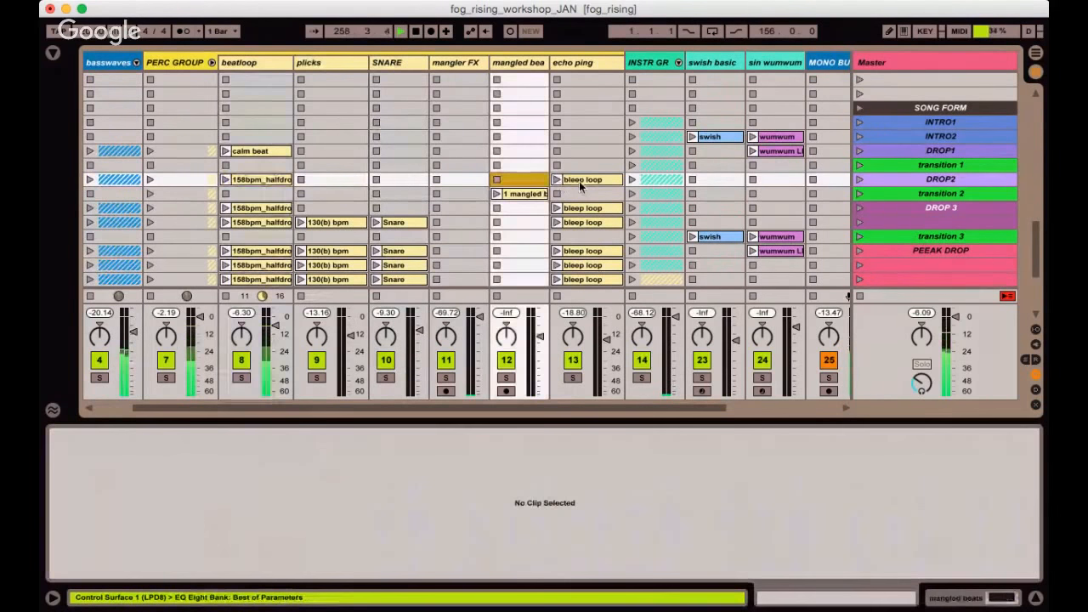
click(579, 181)
Hide the clip view, return to the CLIP STACKS section, and highlight the Repetition + Variation = Length and microtiming no hard QNT scenes.
key(super+alt+l)
scroll(579, 181, down, 10)
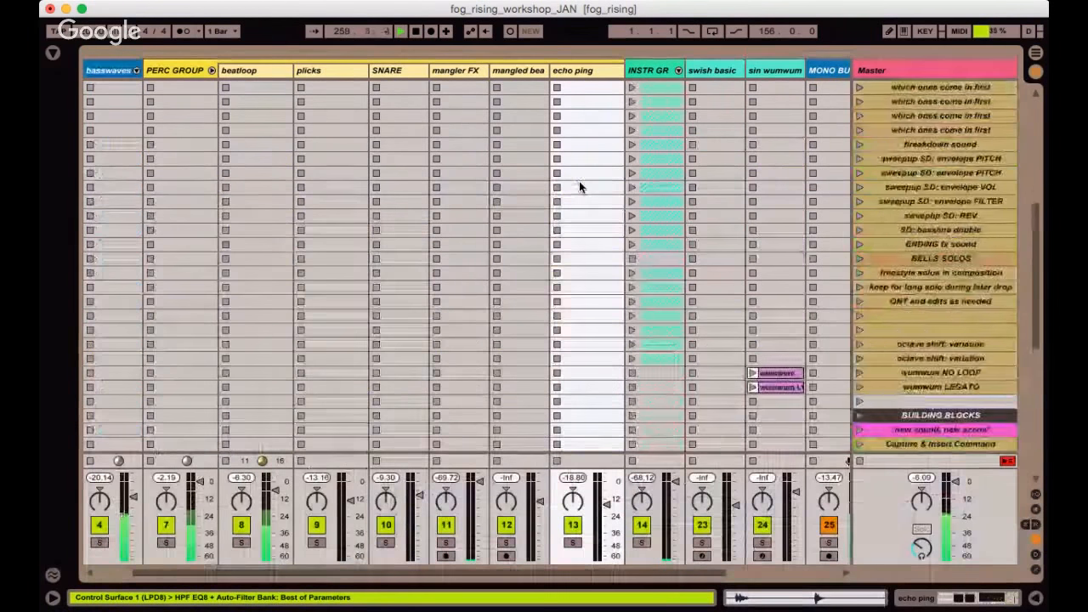
scroll(579, 187, up, 10)
scroll(579, 186, left, 2)
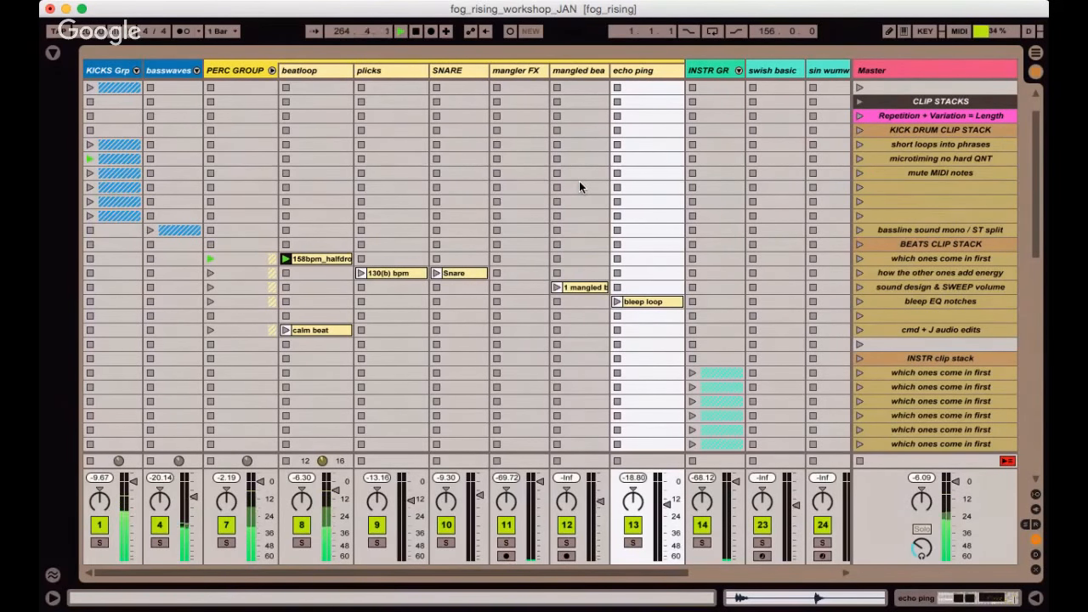
click(896, 116)
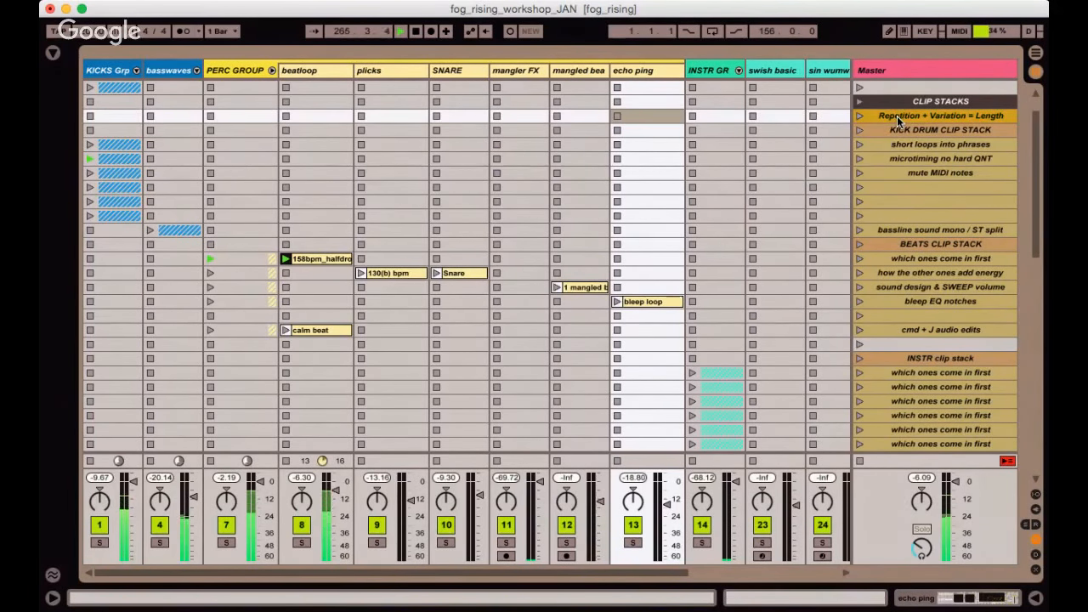
click(906, 158)
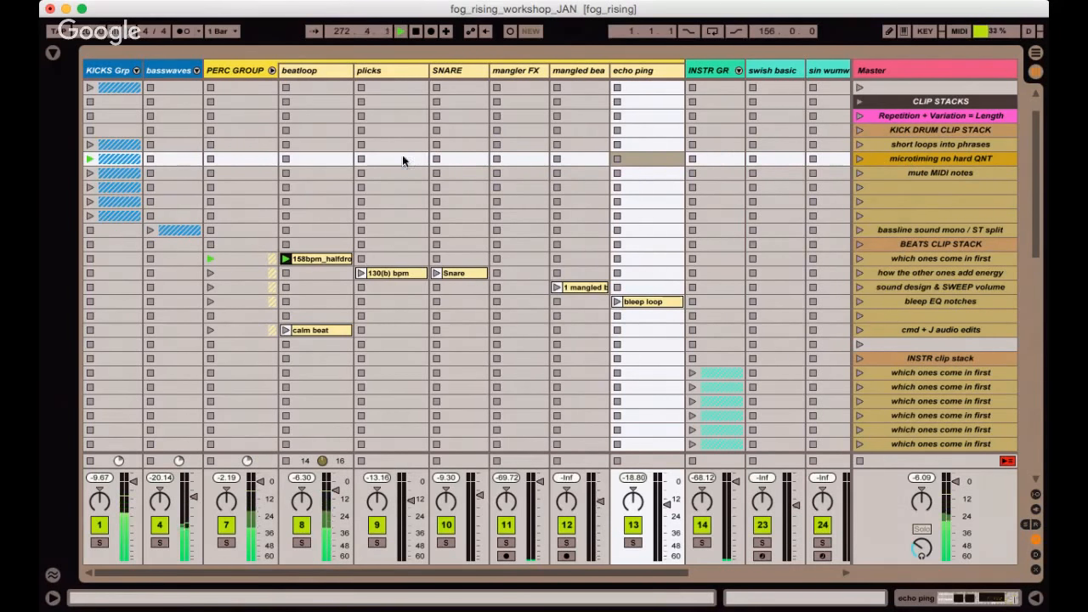
Point out the sound design & SWEEP volume scene and the bleep loop clip, and show the echo ping track's devices.
scroll(315, 119, down, 1)
scroll(320, 124, down, 7)
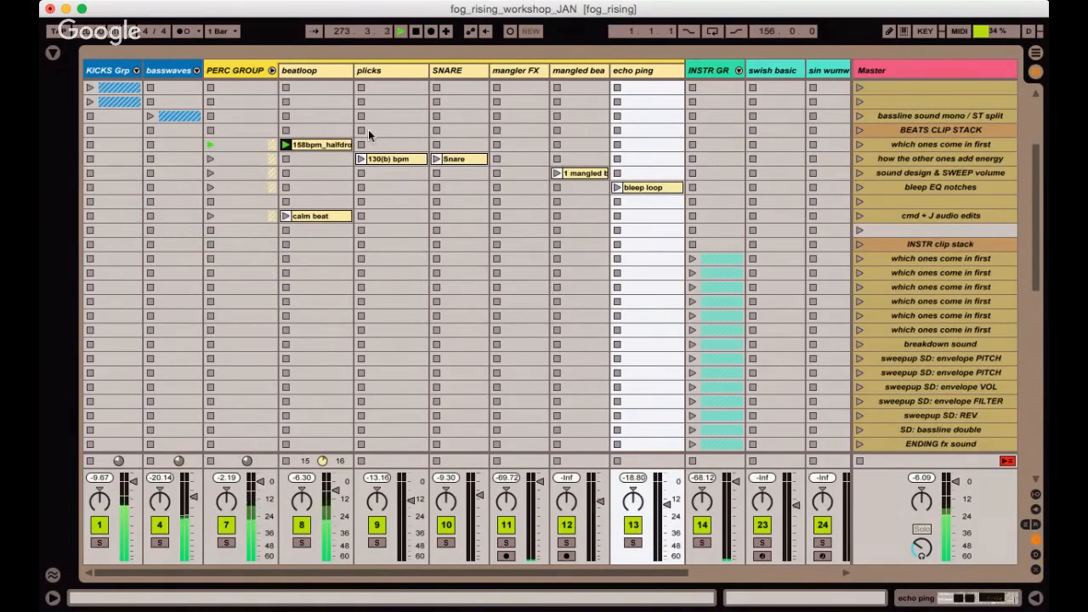
click(897, 173)
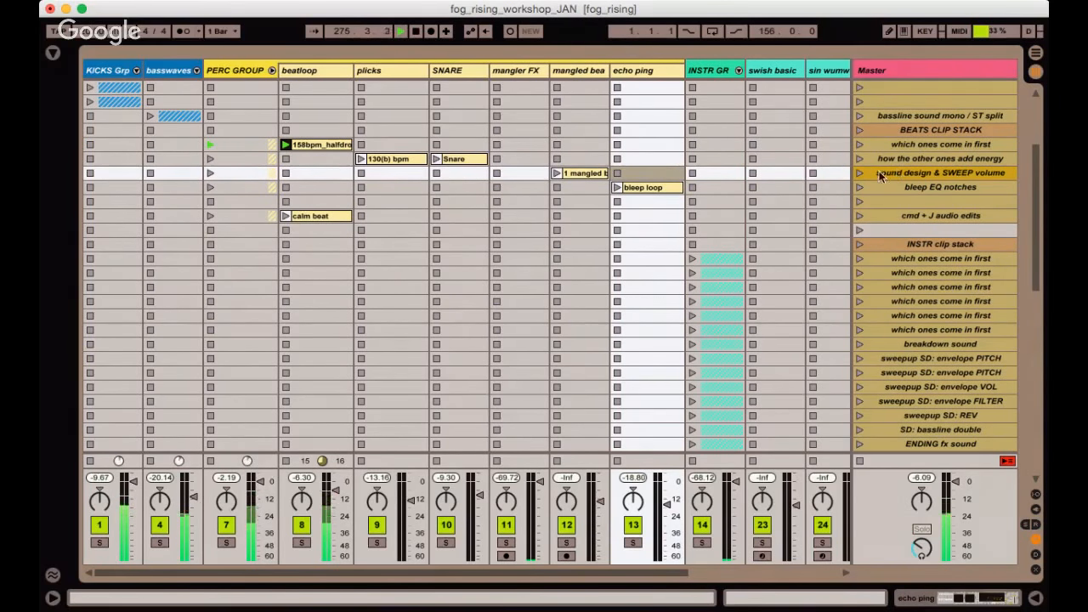
click(645, 189)
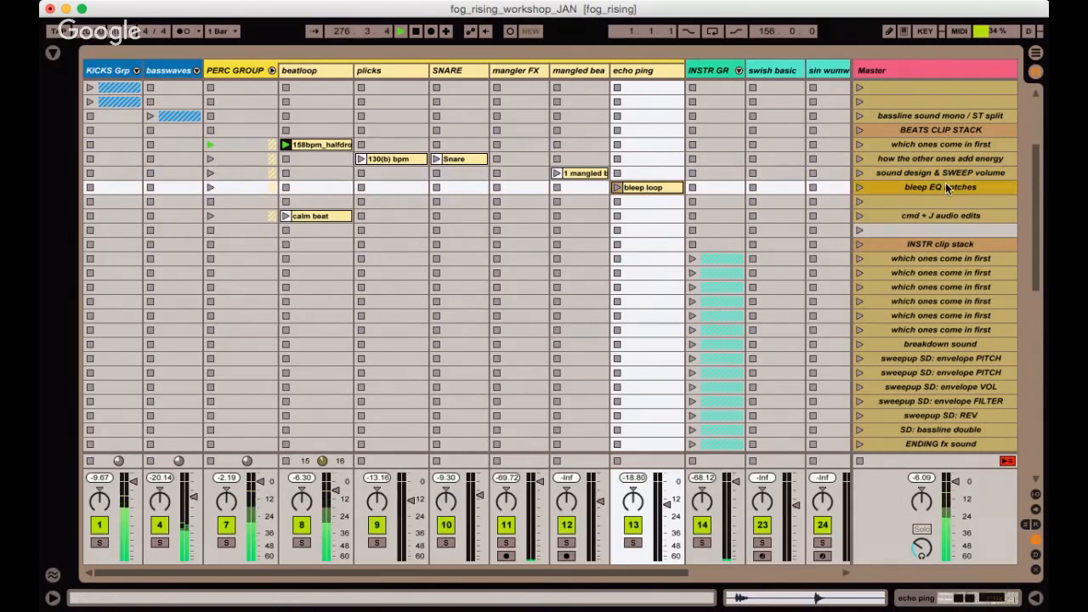
double_click(644, 73)
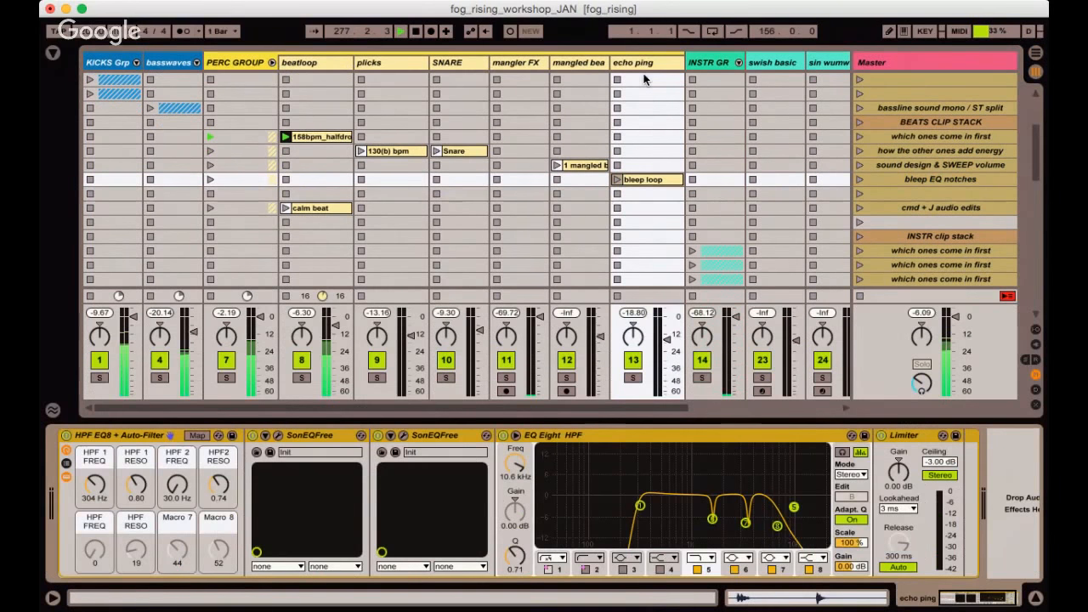
Fold the PERC GROUP and unfold the INSTR GR group to show its instrument tracks.
click(273, 63)
click(316, 61)
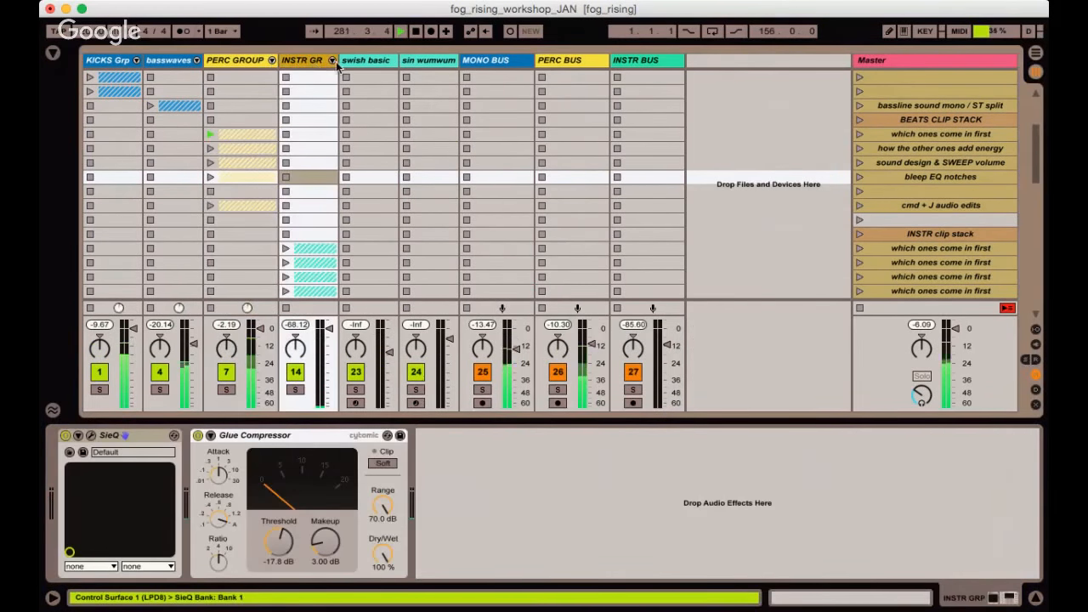
click(332, 61)
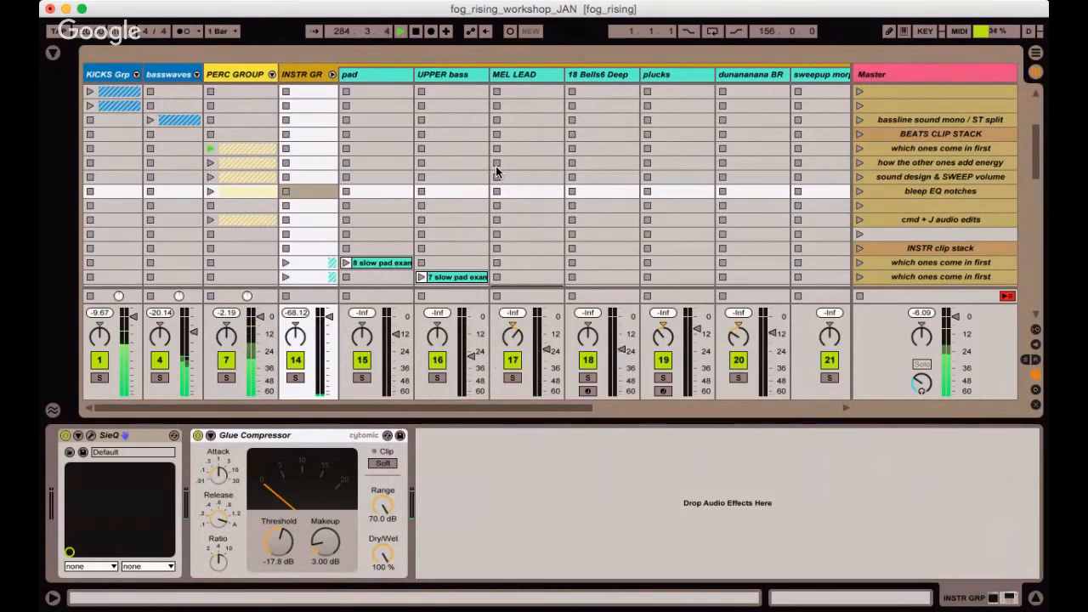
Launch the 8 slow pad clip on the pad track in the INSTR clip stack.
scroll(496, 172, down, 5)
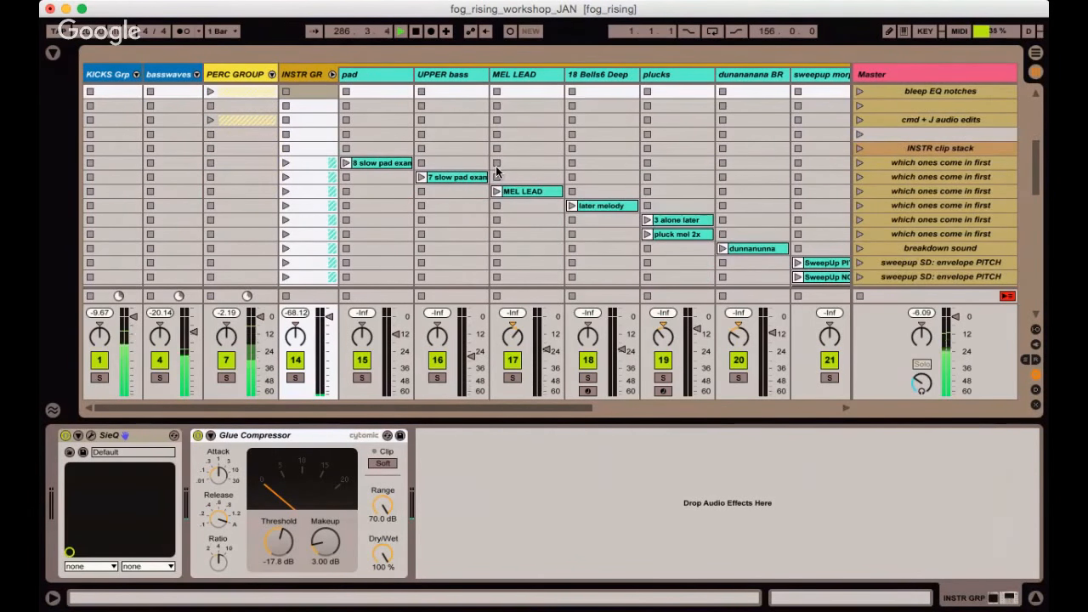
scroll(497, 171, down, 2)
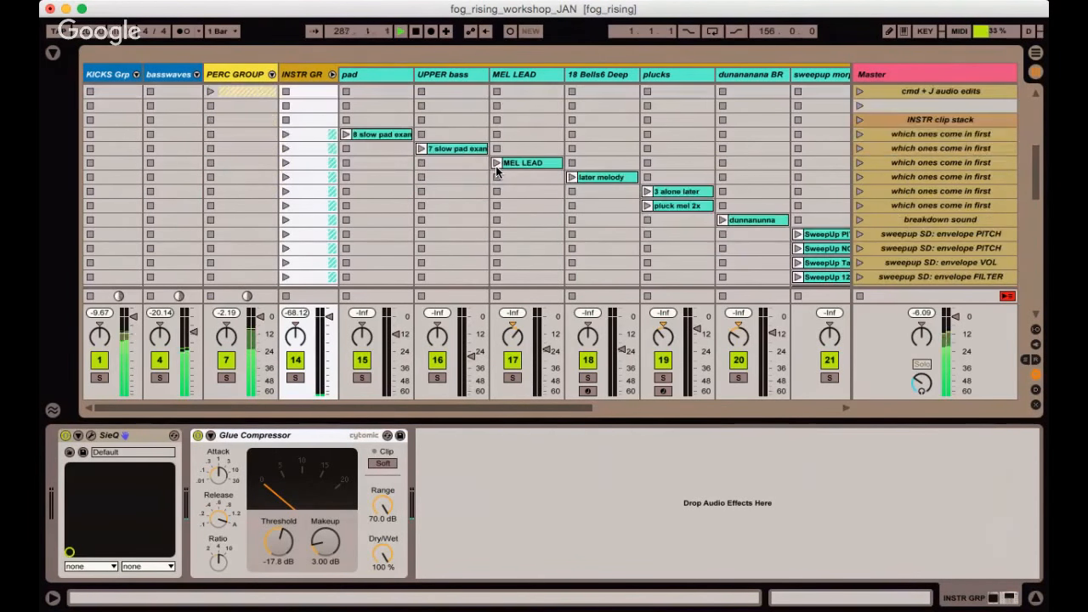
click(360, 134)
click(347, 135)
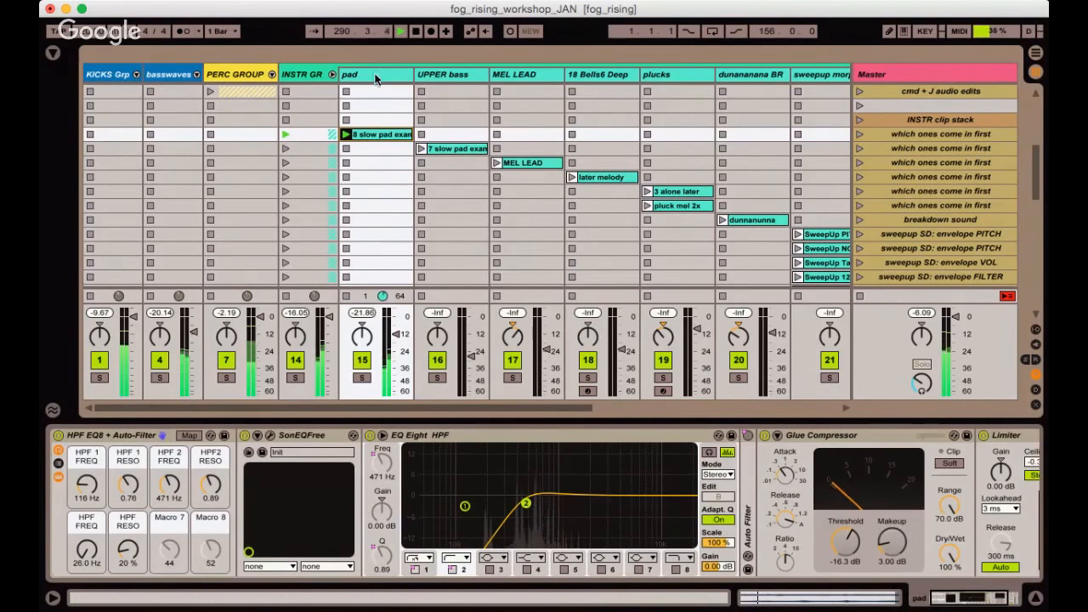
Solo the pad track to hear it alone, and return to the full mix.
click(366, 378)
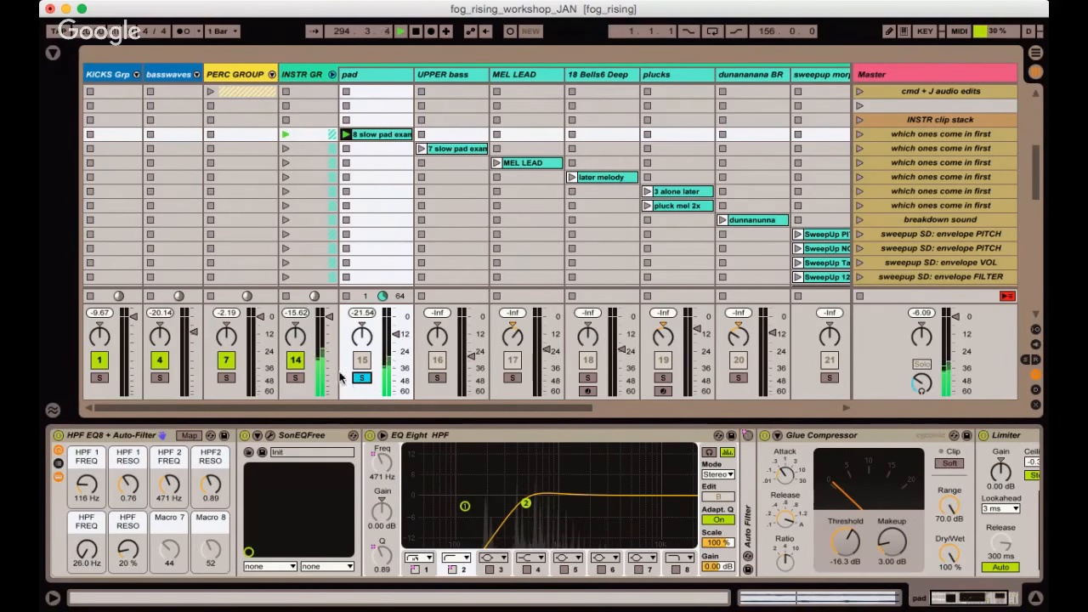
click(361, 377)
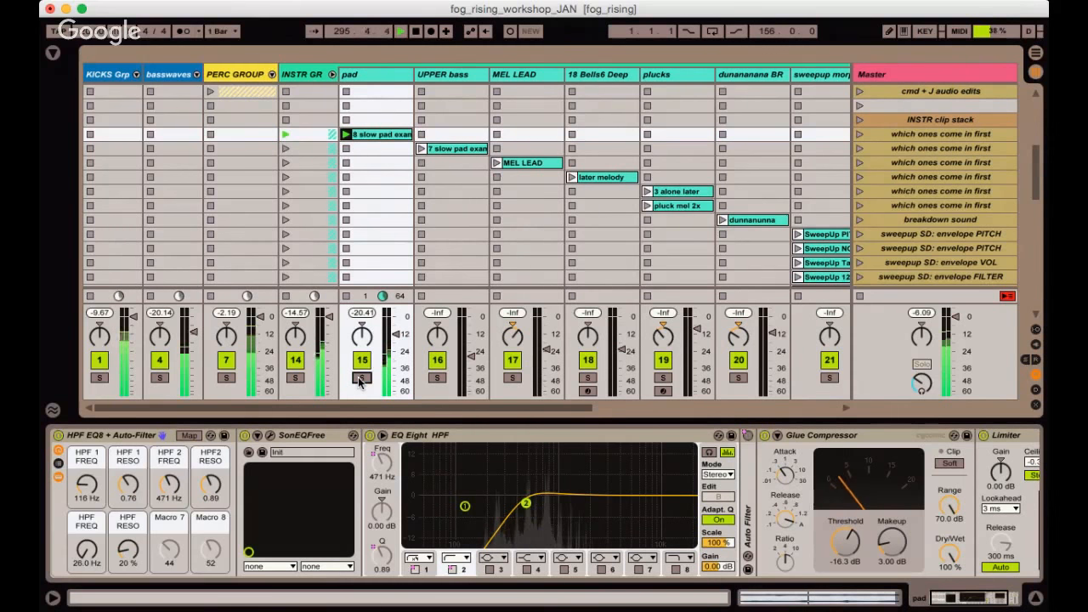
Launch the 7 slow pad clip on the UPPER bass track, and solo the track with its volume raised to -21.0 dB.
click(421, 150)
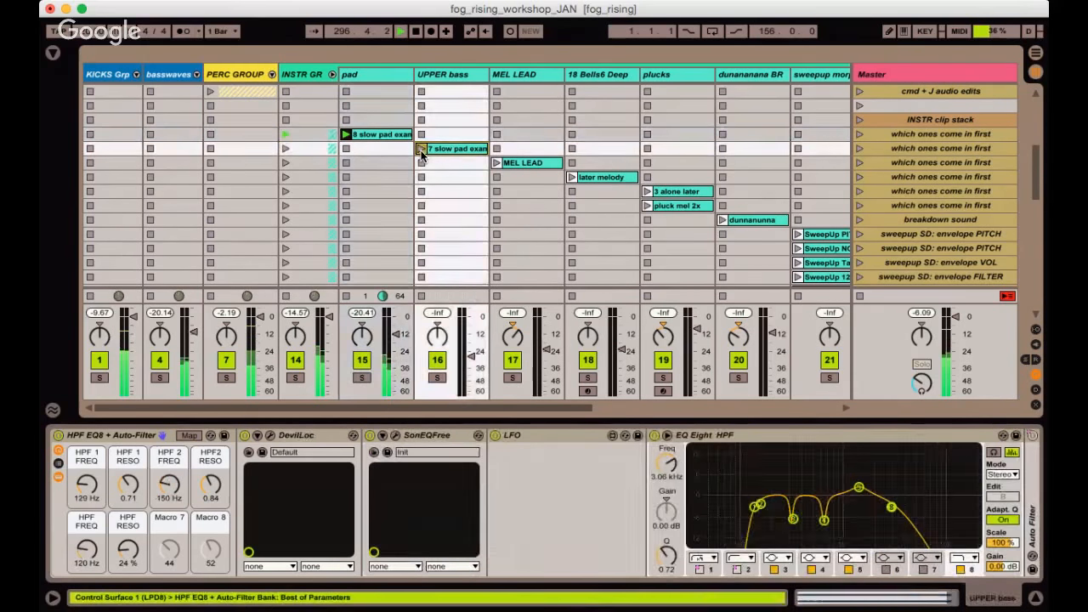
click(437, 379)
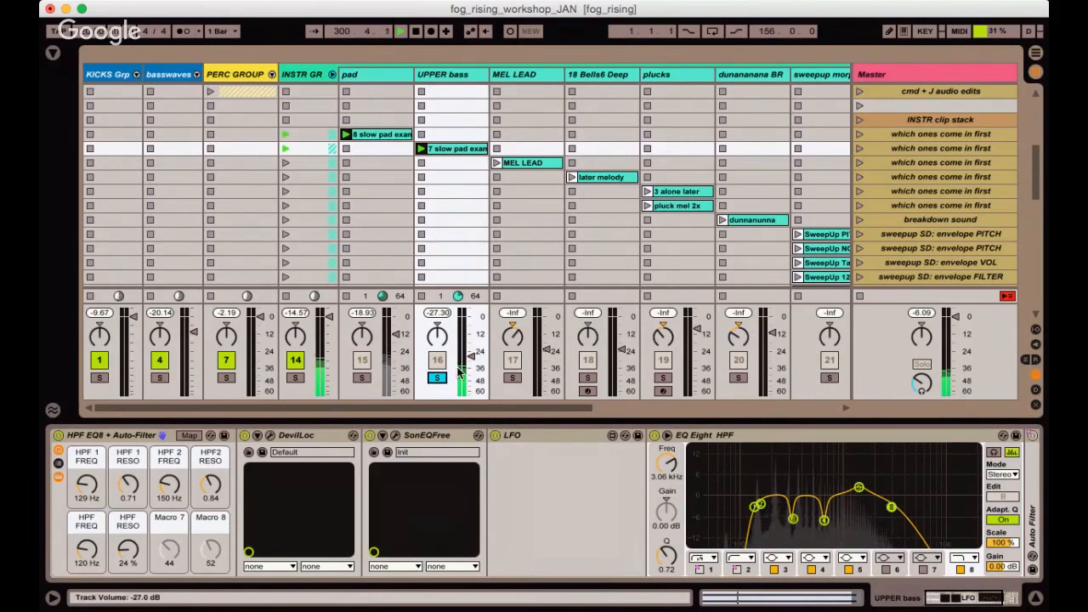
drag(478, 362, 469, 363)
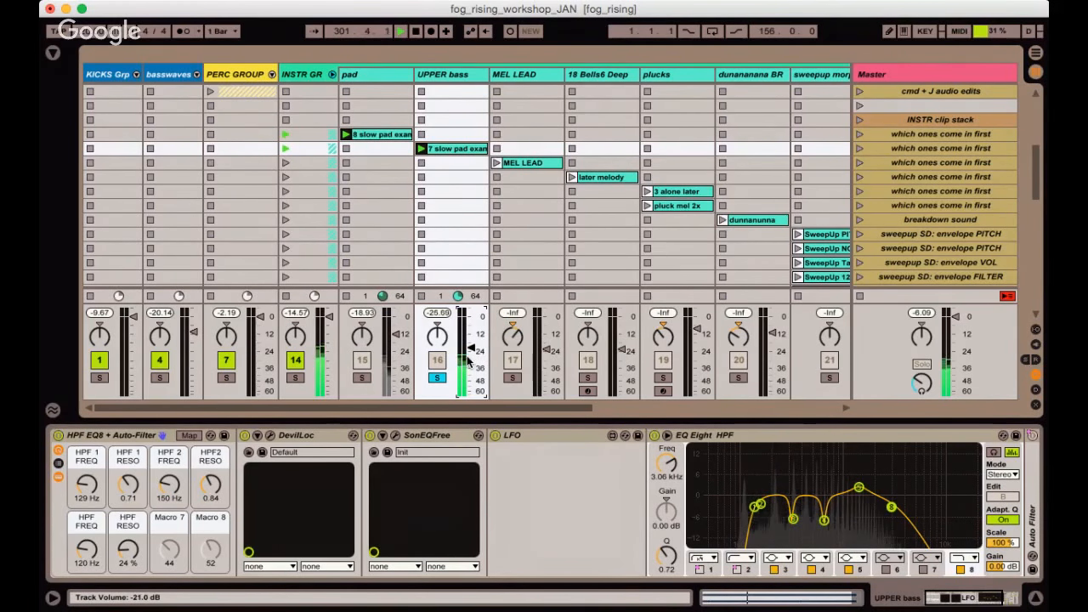
Lower the UPPER bass track's volume again and turn off its solo.
scroll(467, 362, down, 3)
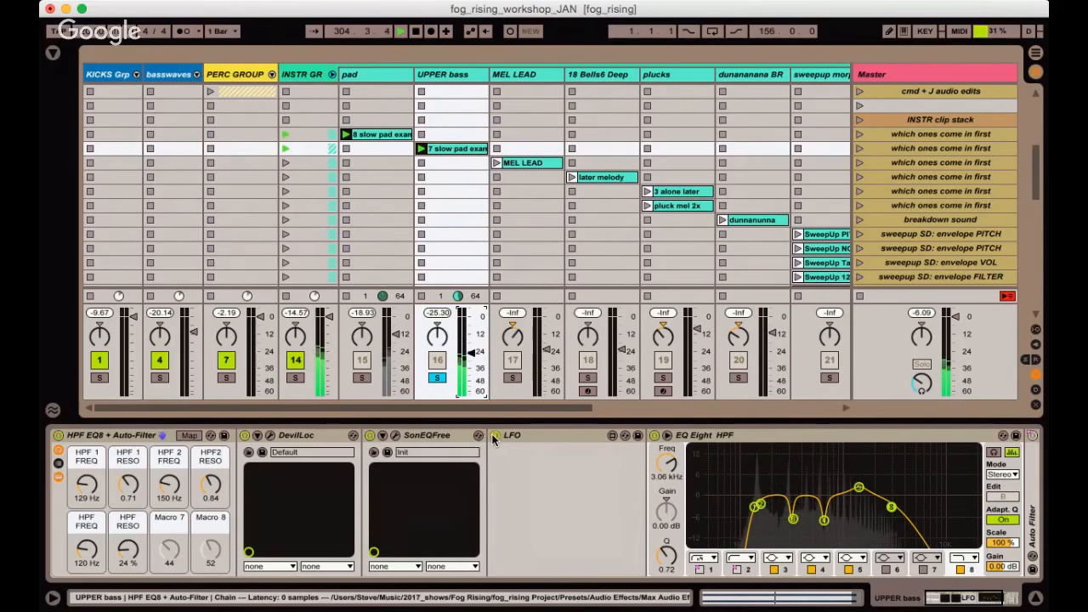
click(548, 475)
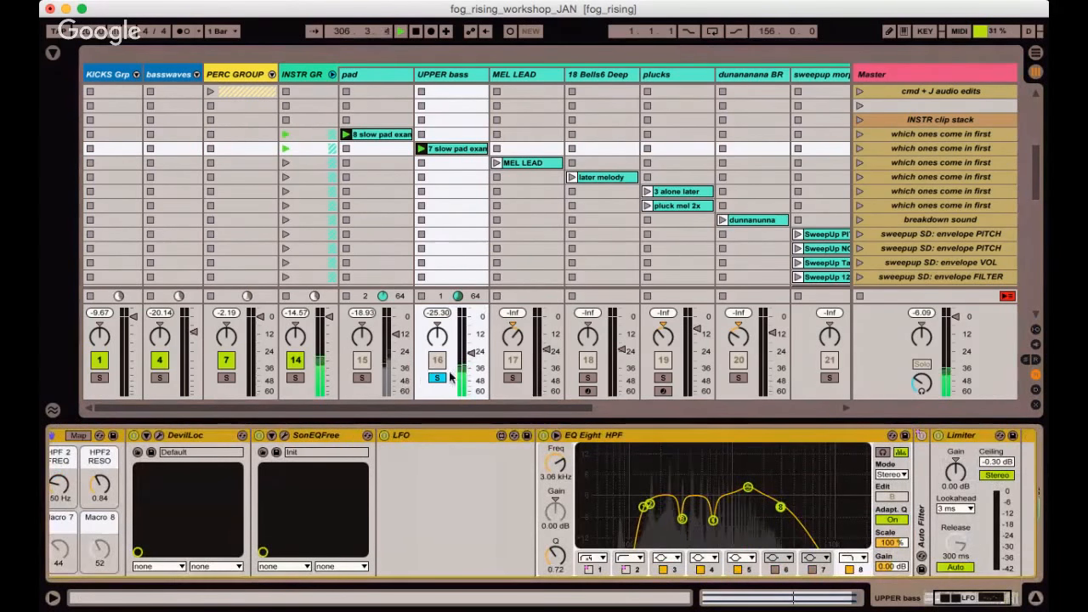
drag(470, 352, 468, 355)
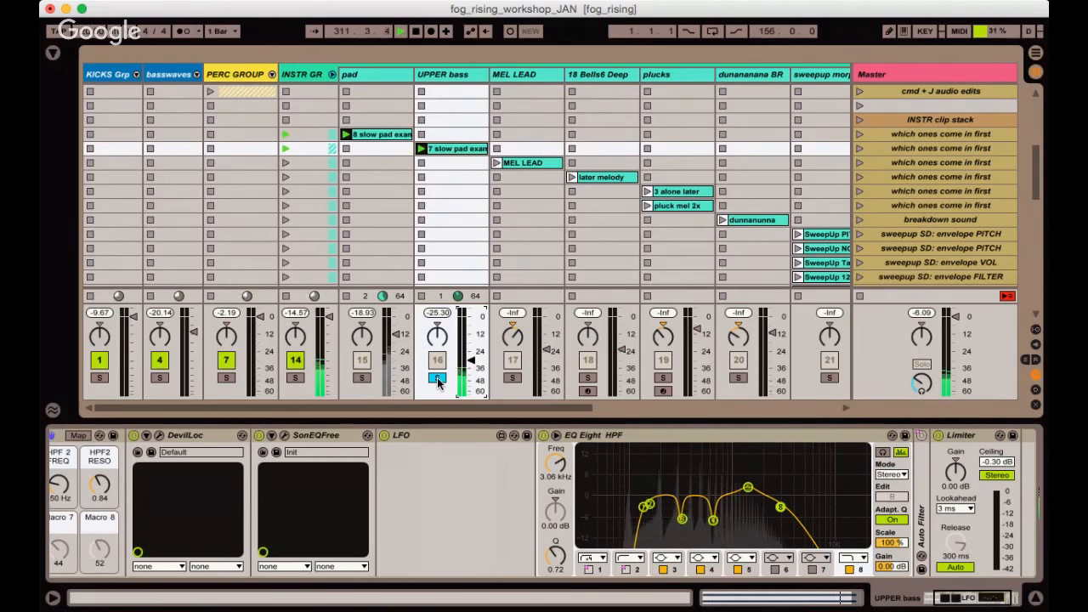
click(437, 377)
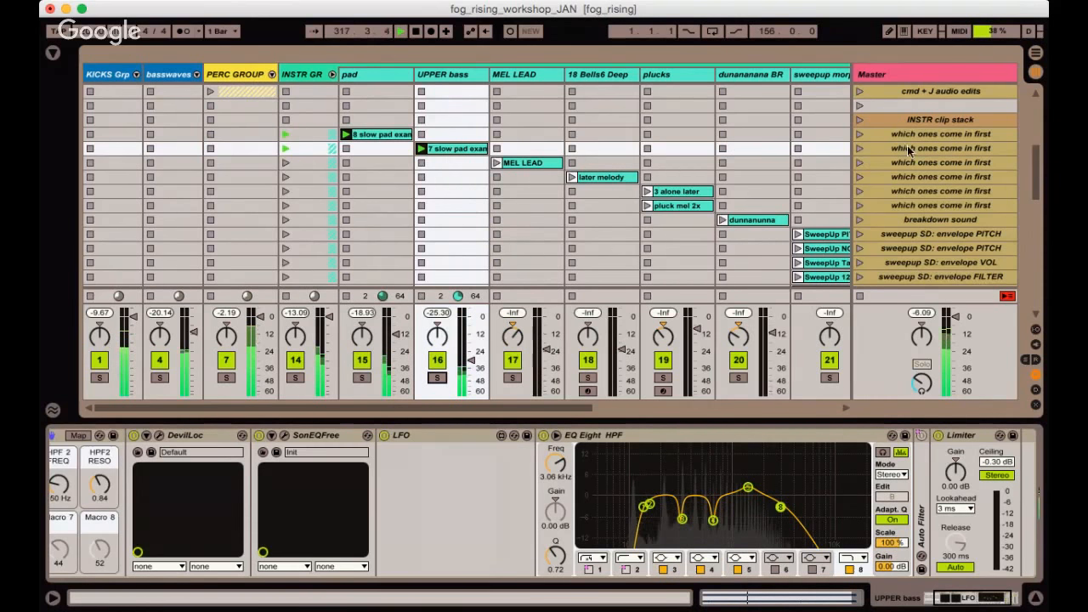
Launch the MEL LEAD clip from the INSTR clip stack, and solo its track briefly before returning to the full mix.
scroll(913, 143, down, 2)
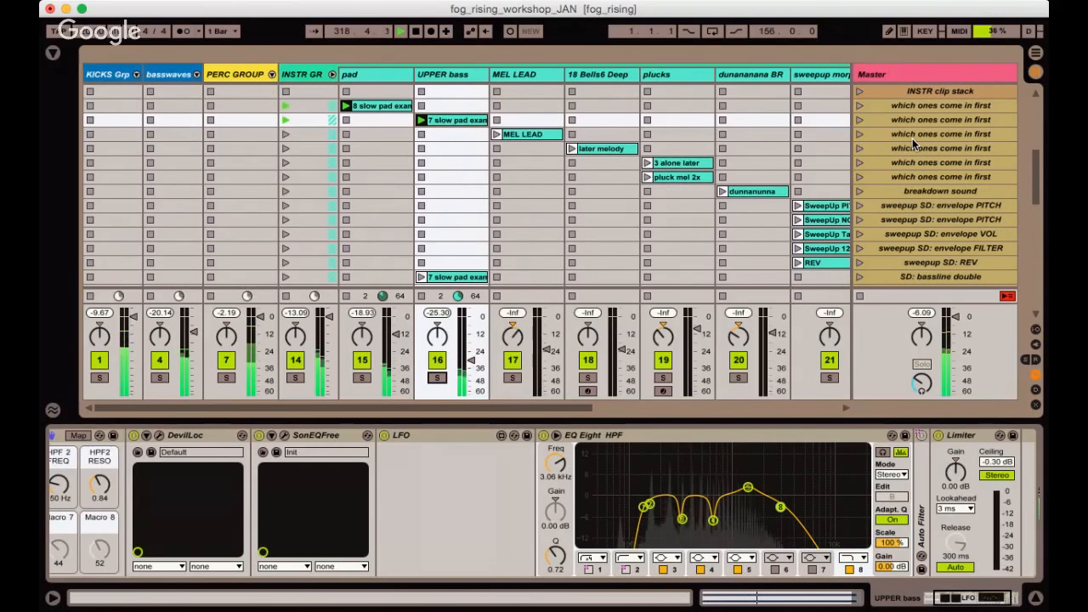
click(912, 136)
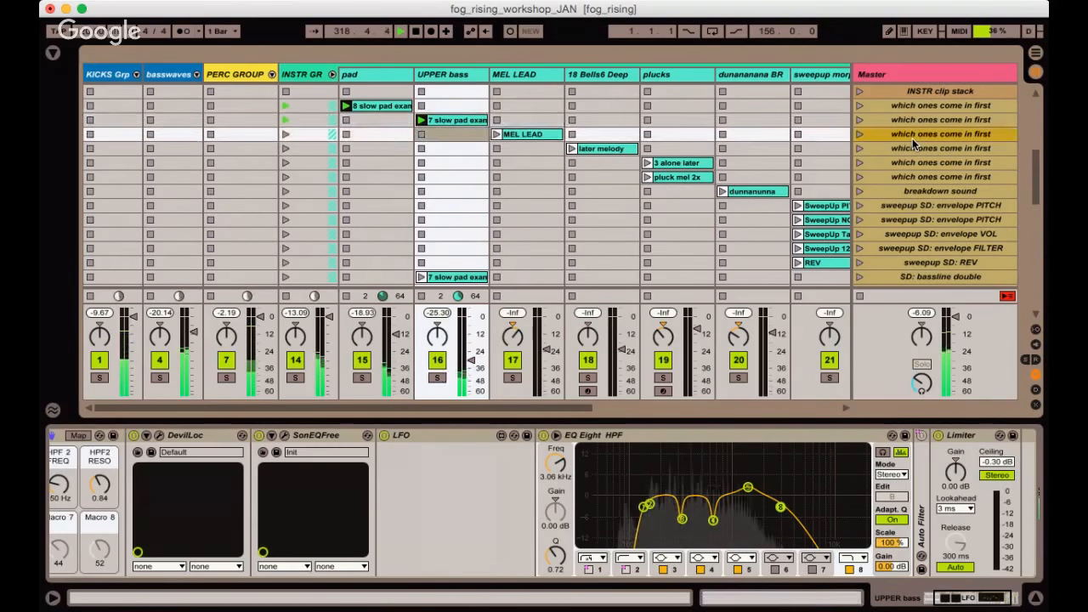
click(523, 132)
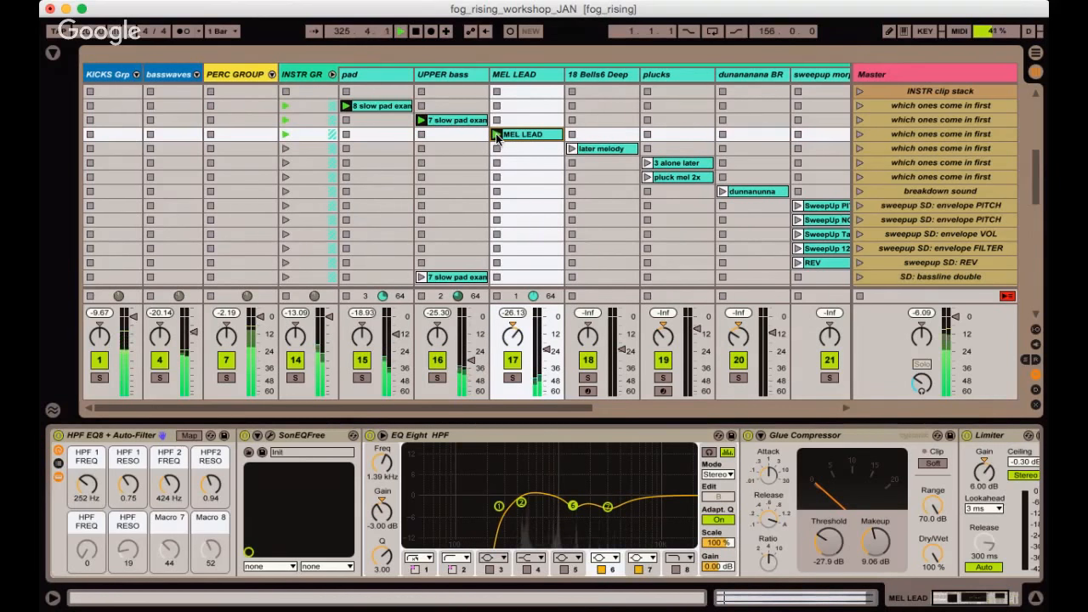
click(512, 378)
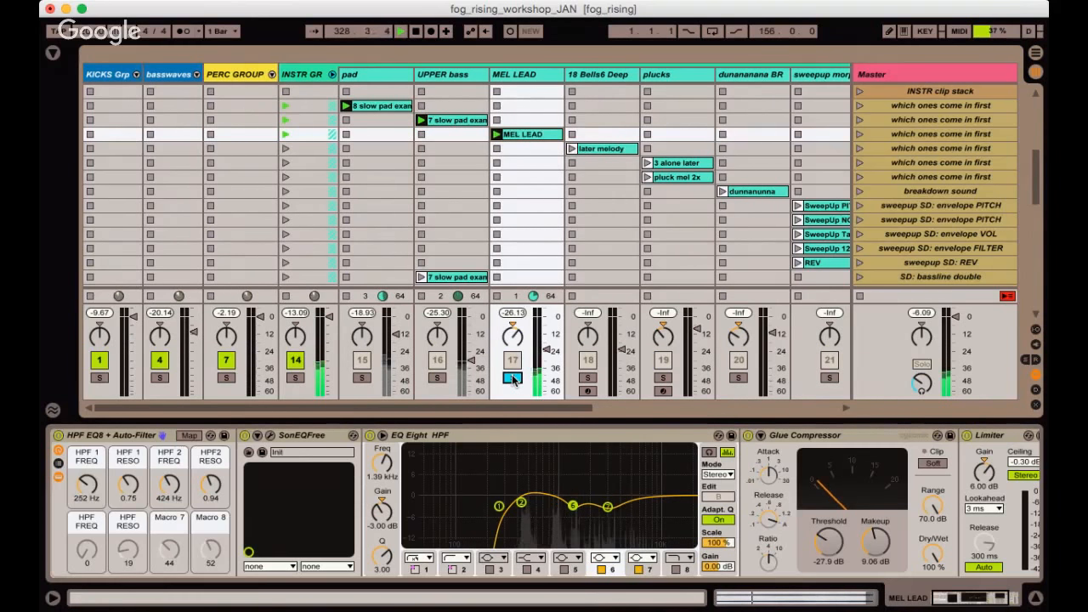
click(512, 379)
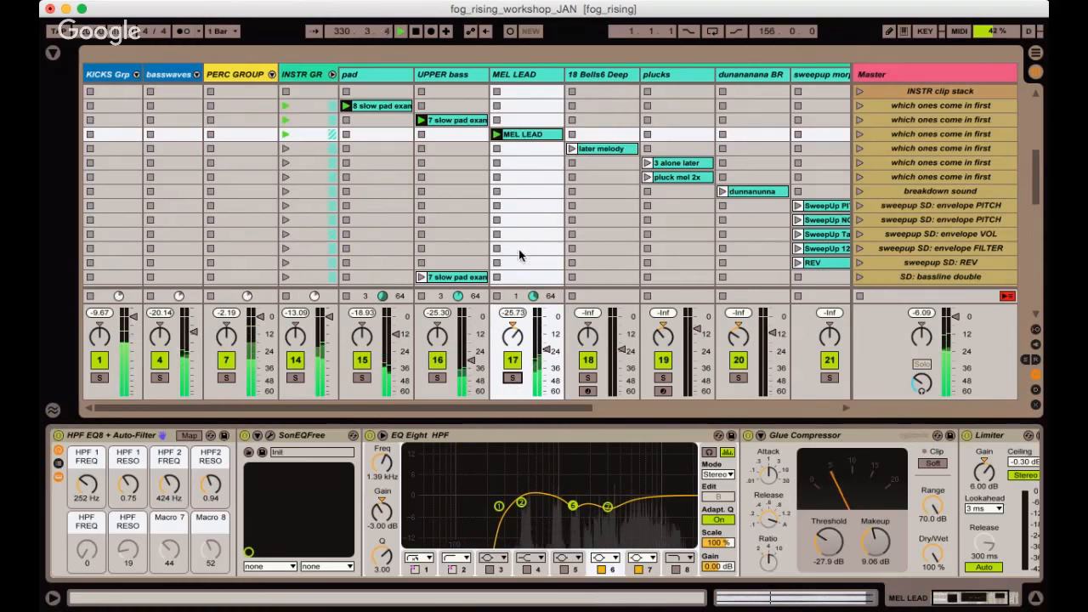
Launch the later melody clip on the 18 Bells6 Deep track and the 3 alone later clip on the plucks track.
click(581, 151)
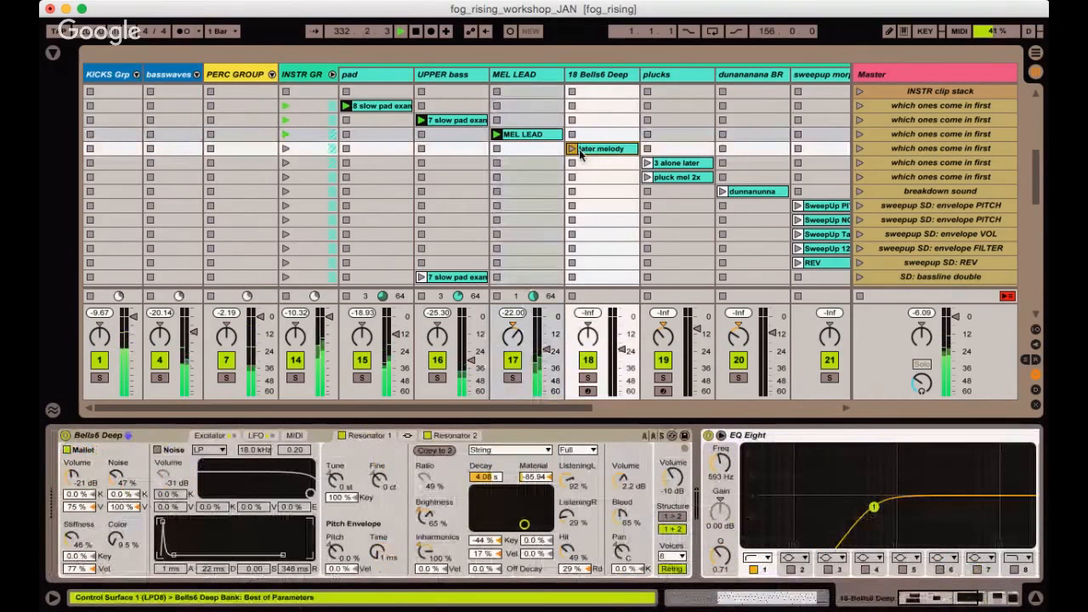
click(574, 150)
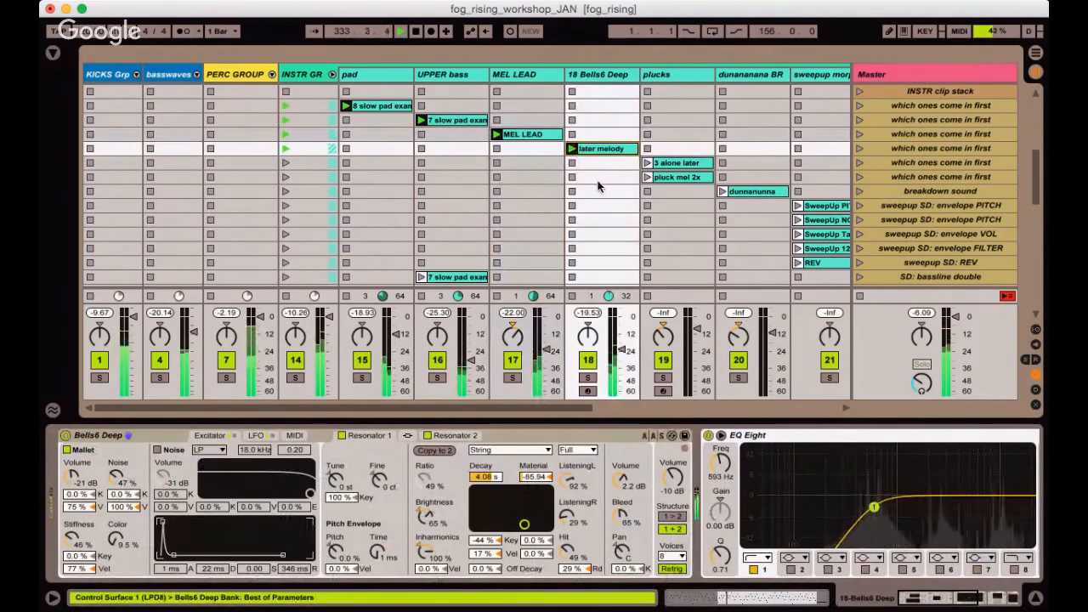
scroll(598, 183, down, 2)
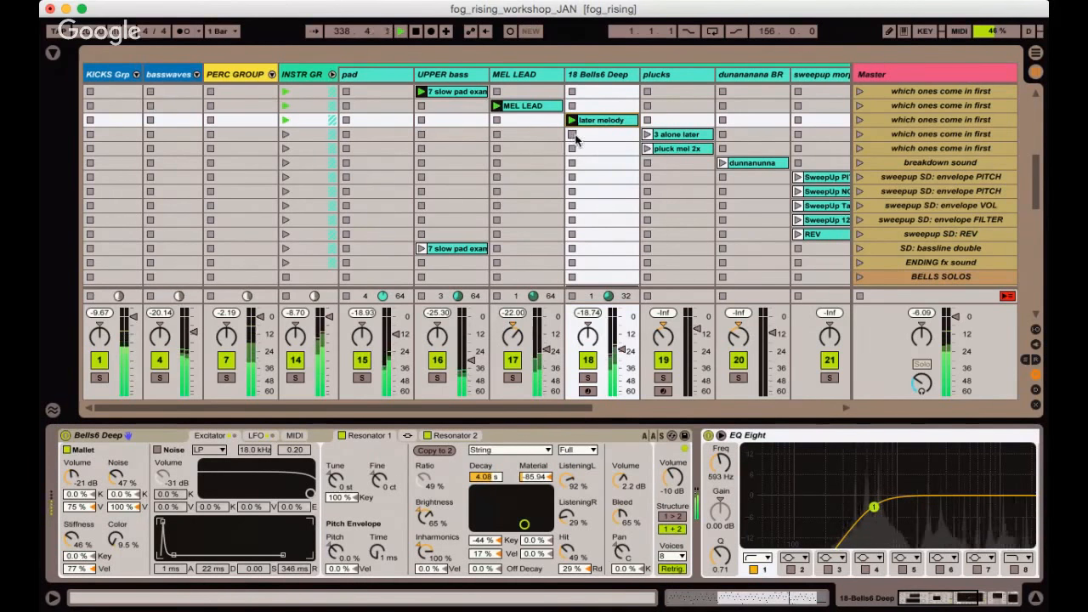
click(672, 138)
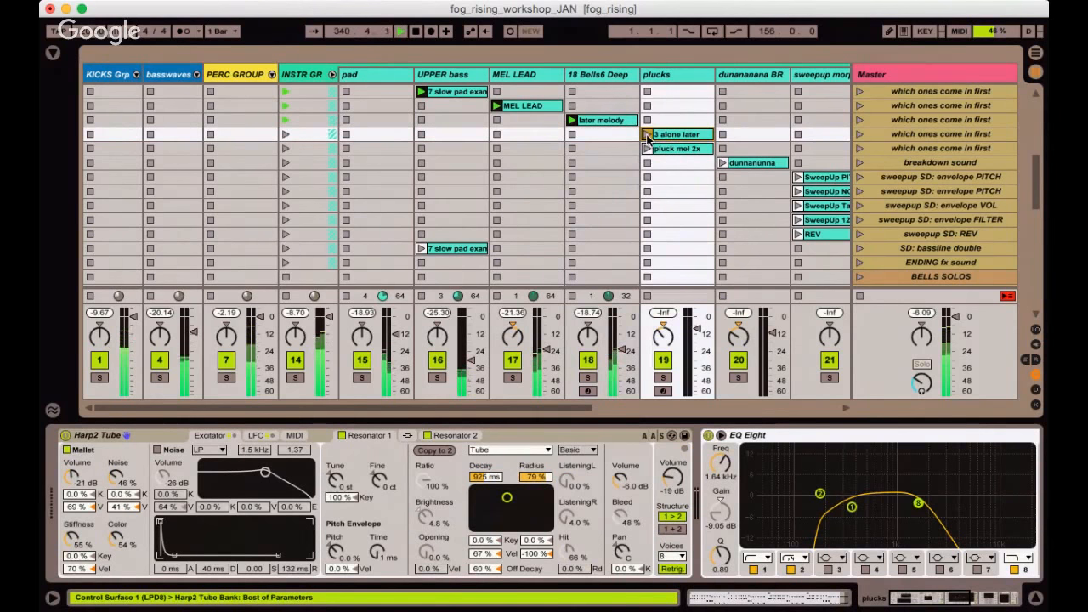
Stop the bells, MEL LEAD, UPPER bass and pad clips, and briefly solo the plucks track to hear it alone.
click(572, 149)
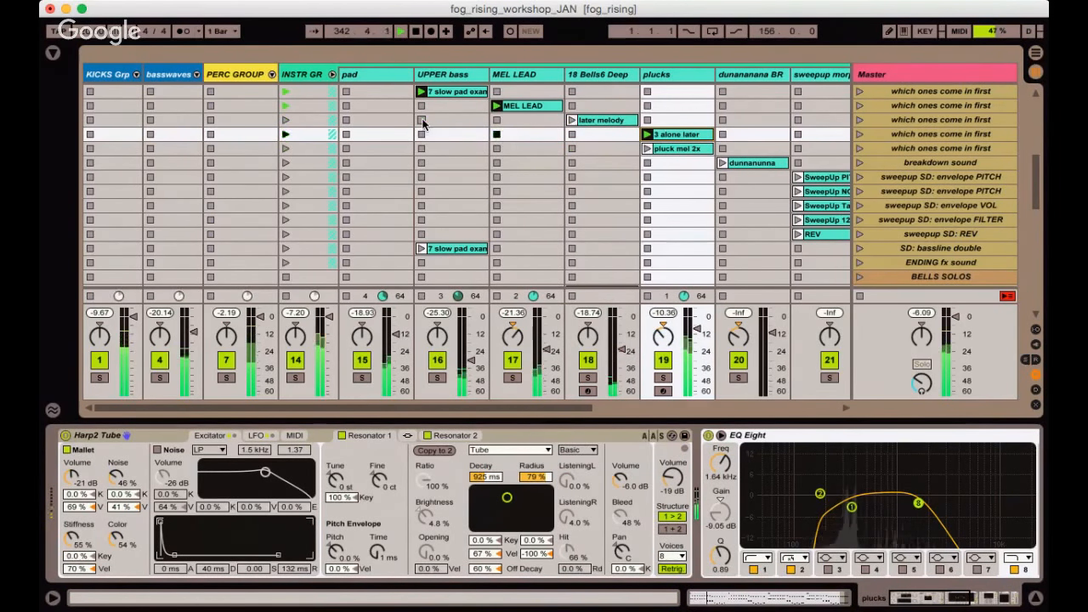
click(346, 120)
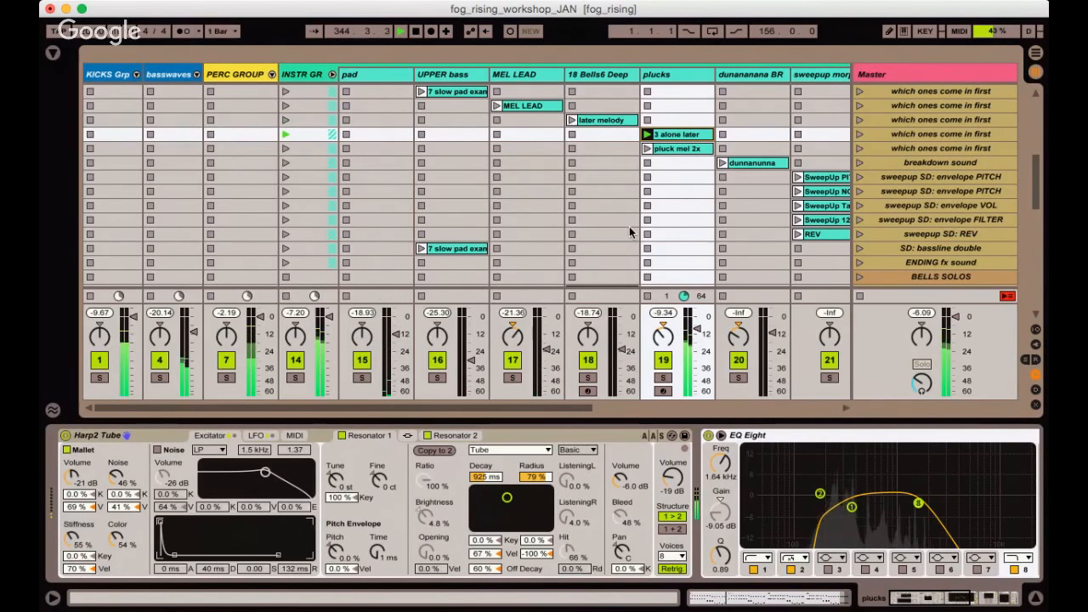
click(664, 378)
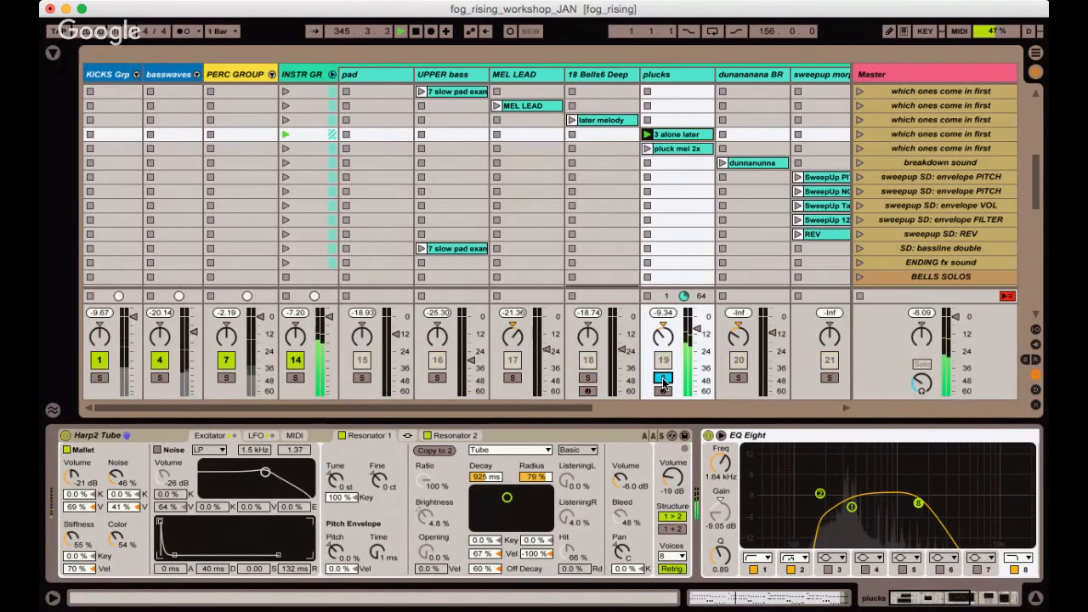
click(663, 378)
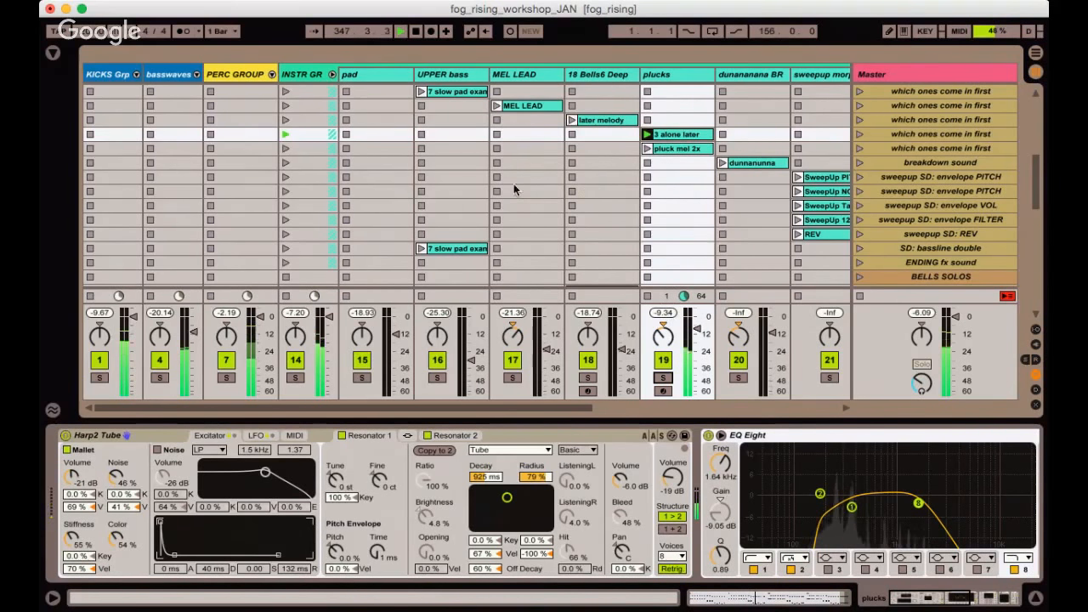
Launch the MEL LEAD clip alongside the plucks clip, and point out the two tracks' panning.
click(498, 105)
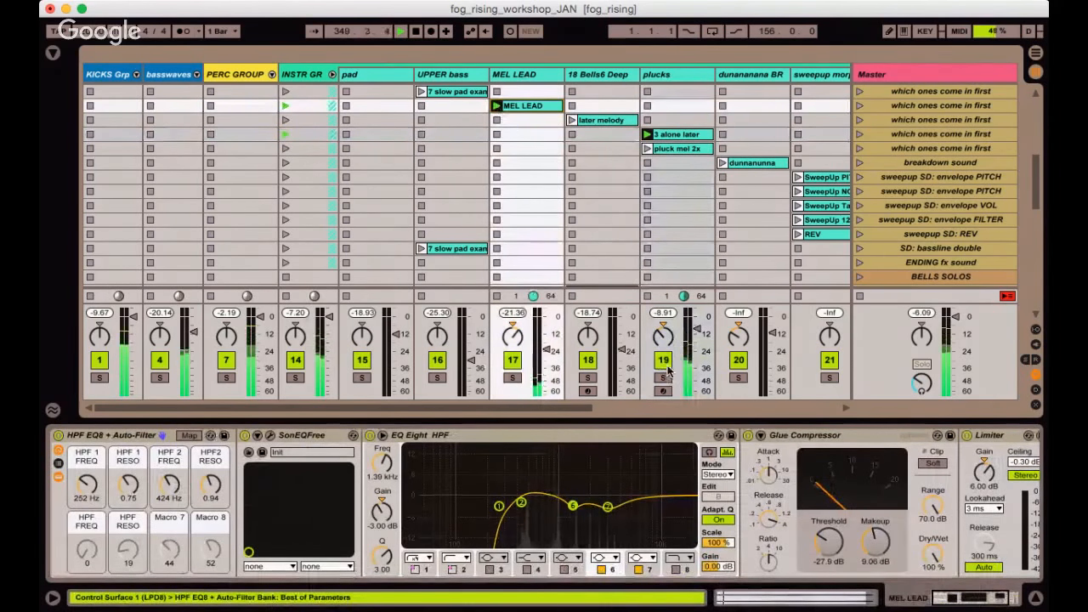
drag(662, 339, 662, 338)
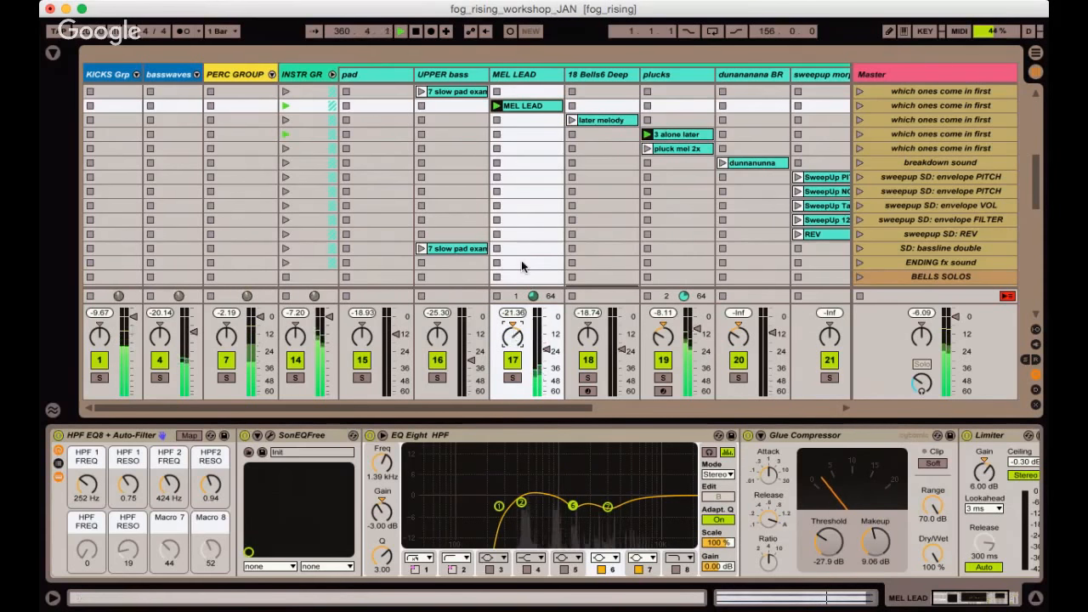
Stop the plucks and MEL LEAD clips, and point out the MEL LEAD and 3 alone later clips.
click(646, 250)
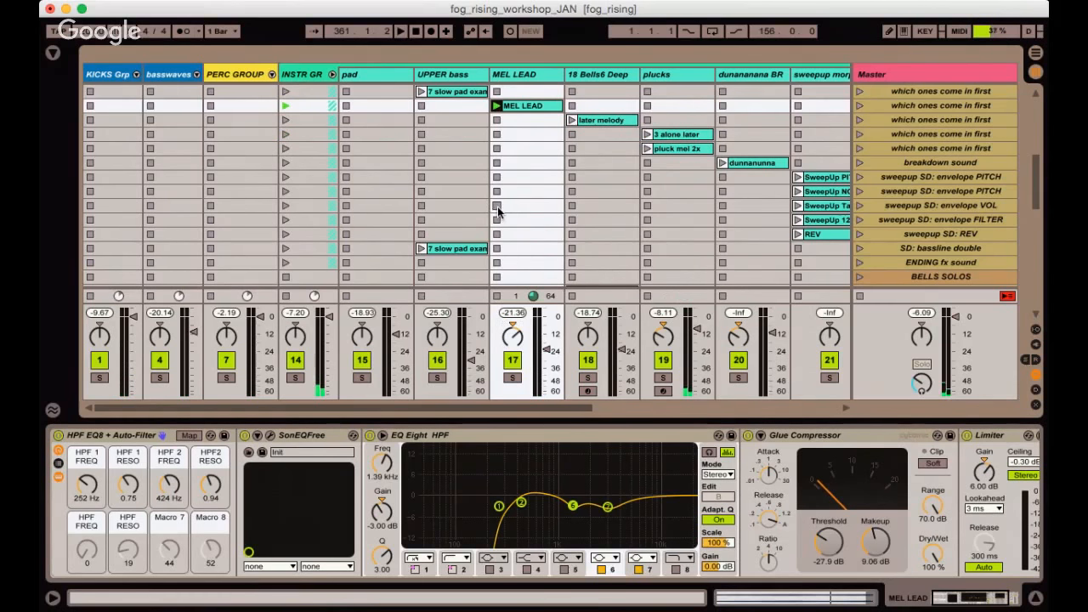
click(497, 206)
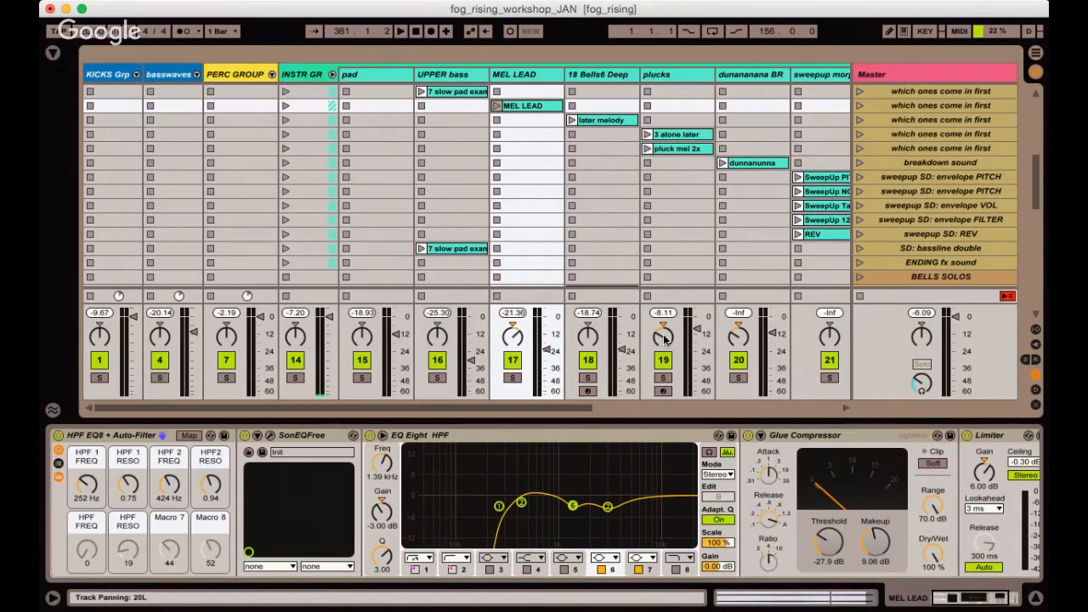
scroll(666, 338, down, 1)
click(529, 104)
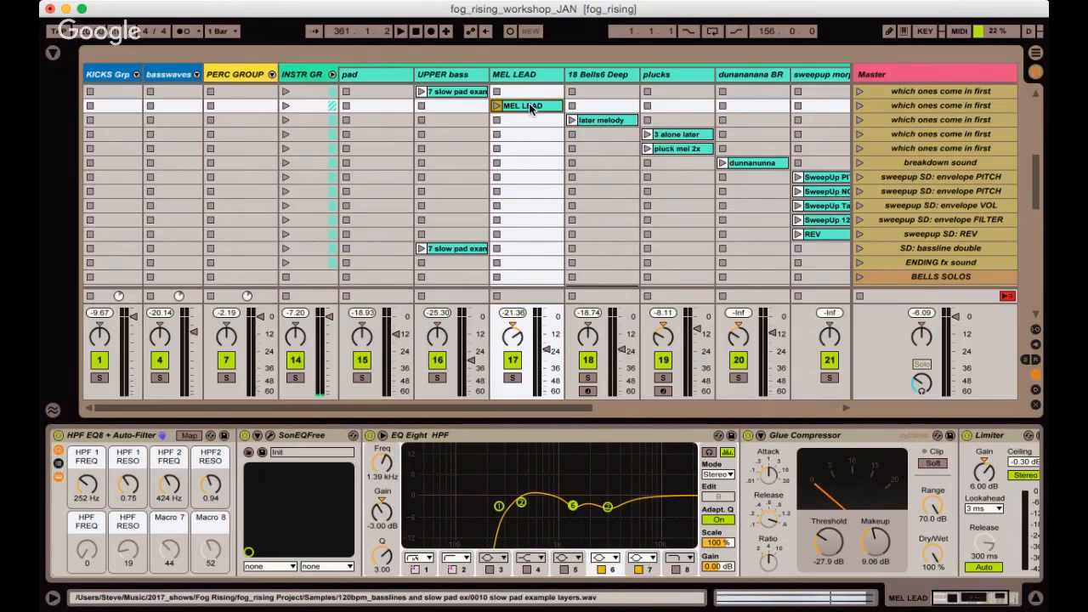
click(664, 136)
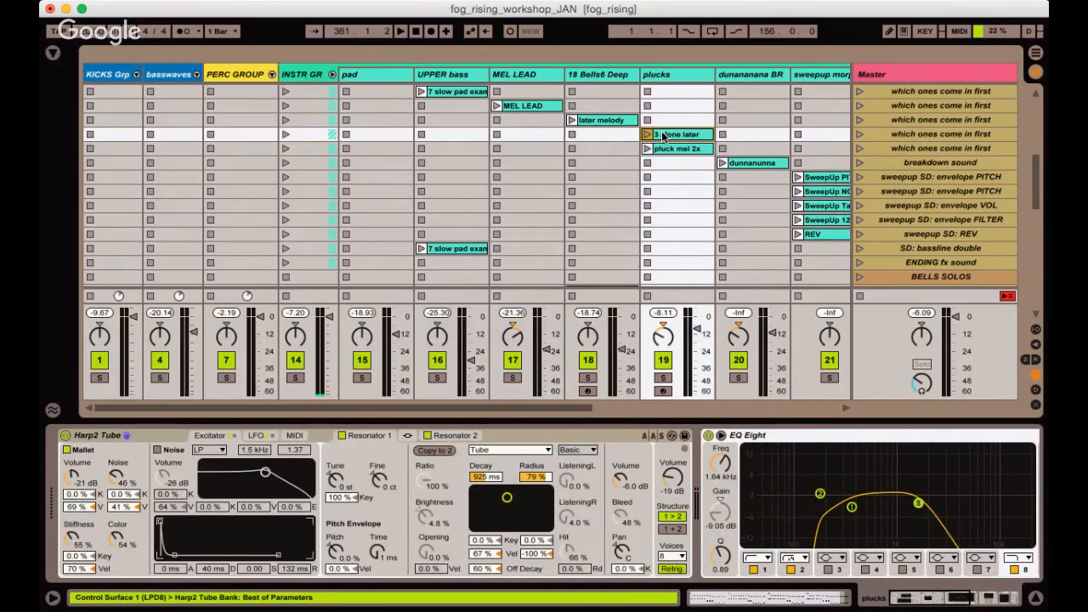
Launch the dunnanunna clip in the breakdown sound scene, and solo its track briefly before returning to the full mix.
click(721, 163)
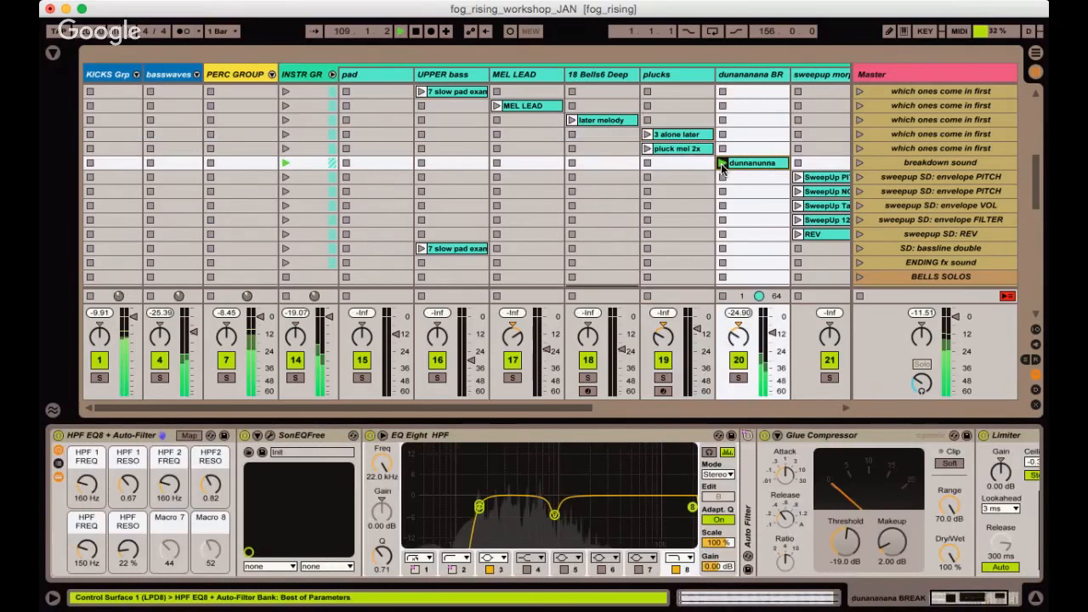
click(739, 378)
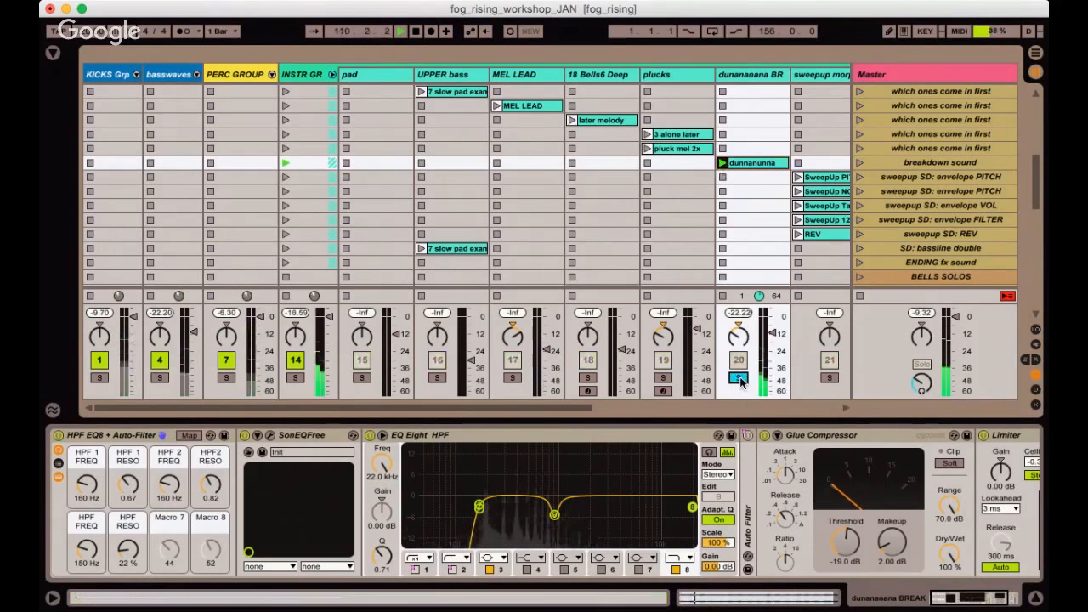
click(739, 378)
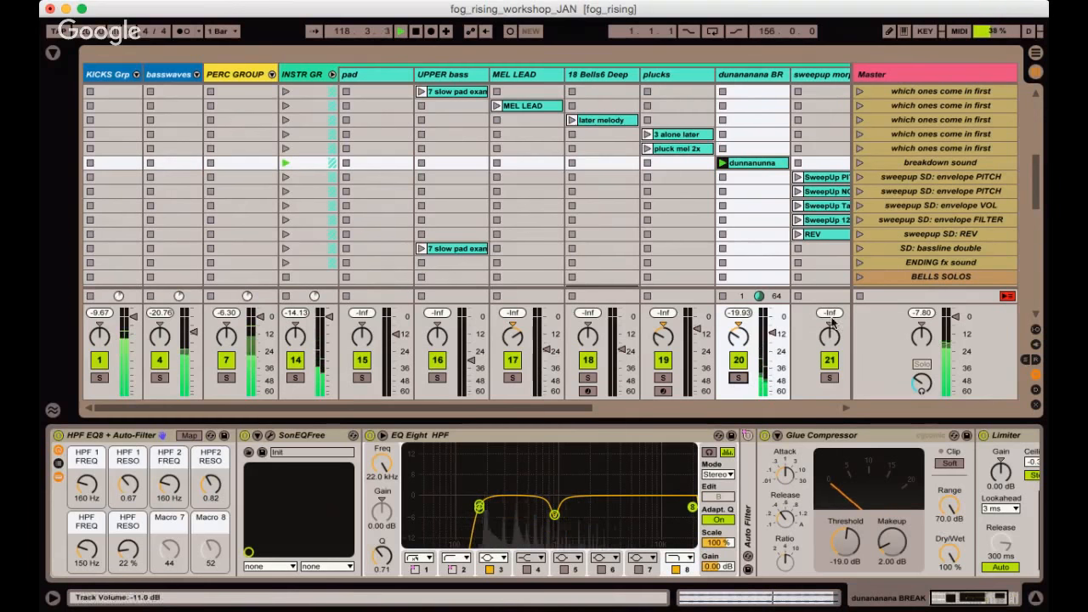
Show the dunnanunna clip's sample view, and return to the track's device chain.
click(739, 75)
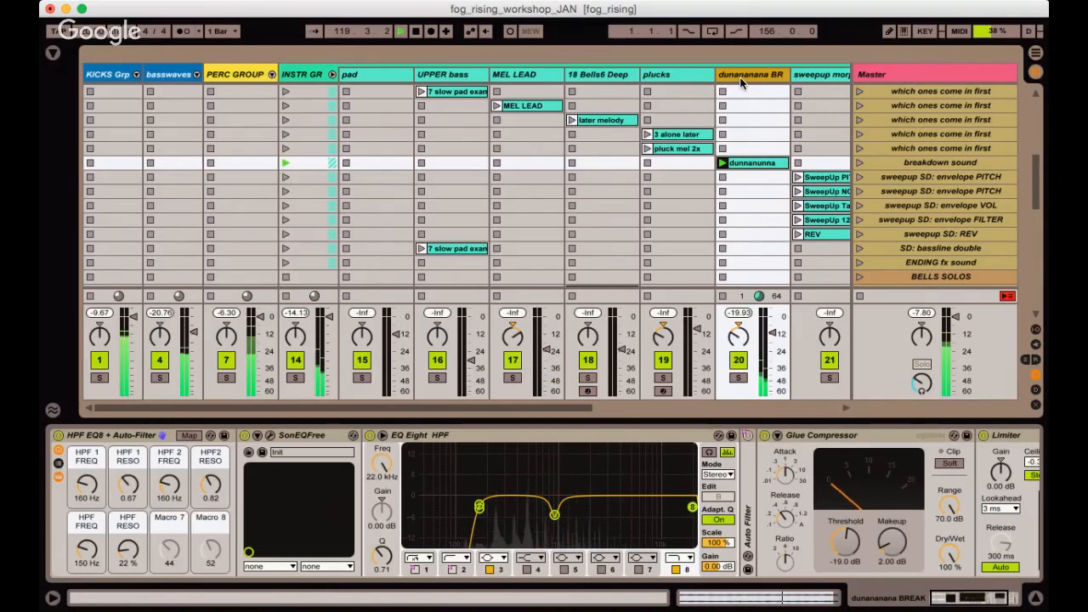
click(747, 164)
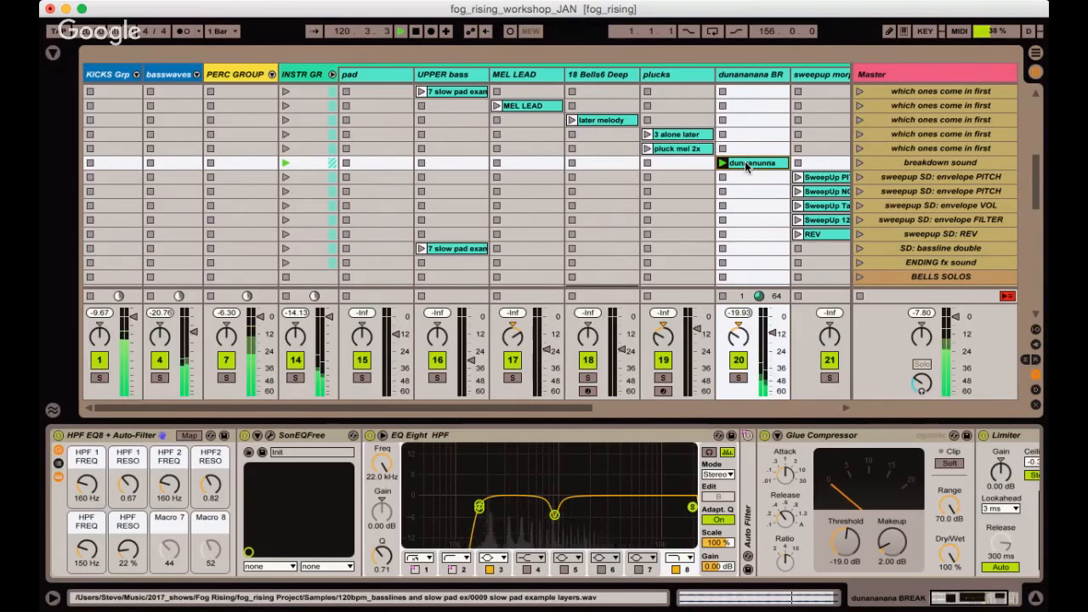
double_click(747, 164)
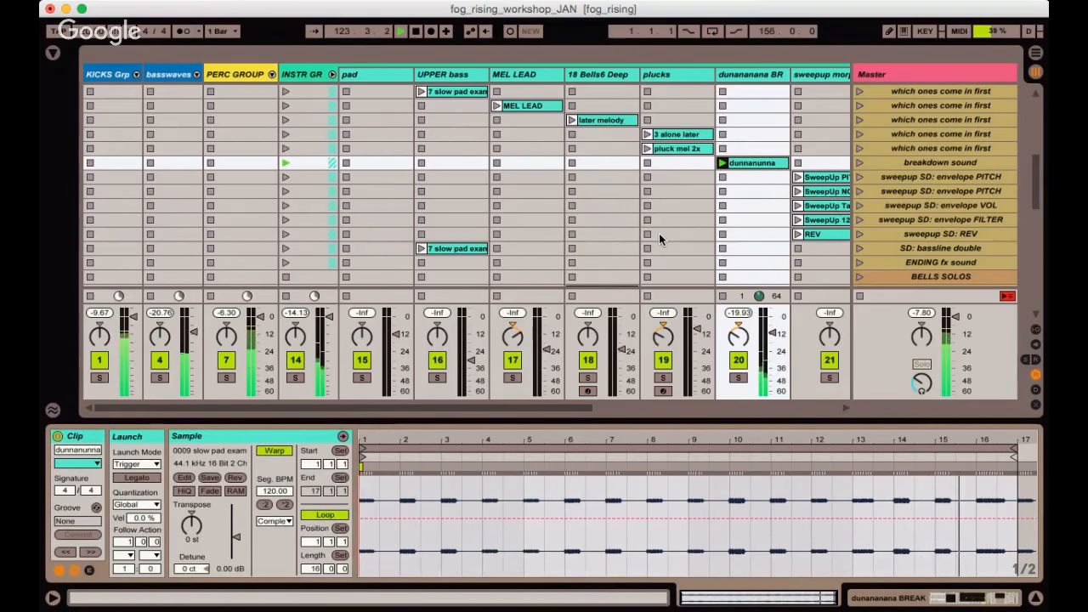
key(shift+Tab)
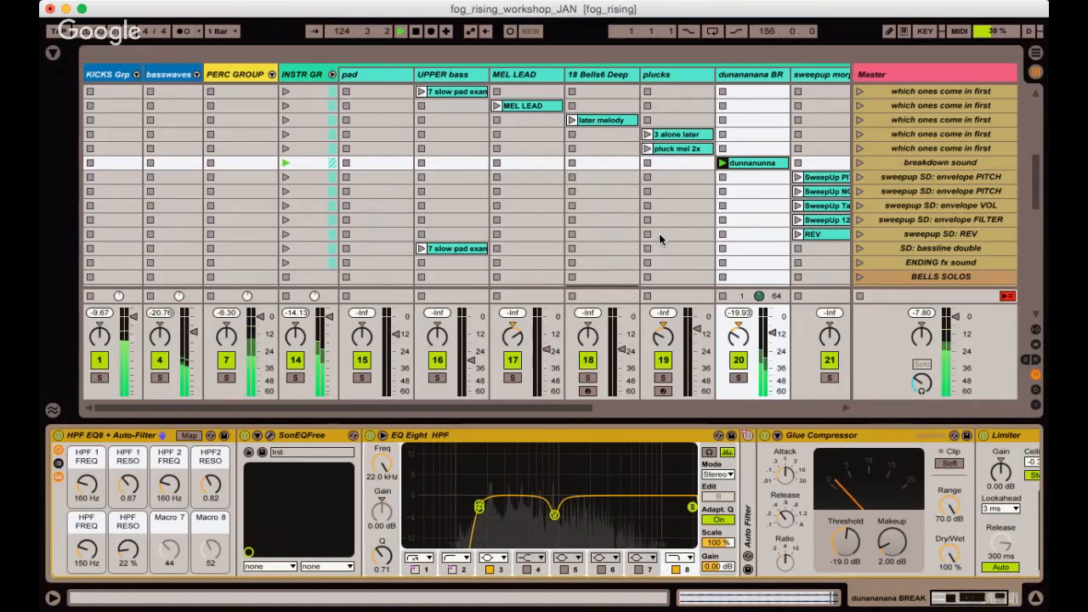
Point out SonEQFree and EQ Eight on the dunananana BR track, and the Harp2 Tube instrument on the plucks track.
click(313, 445)
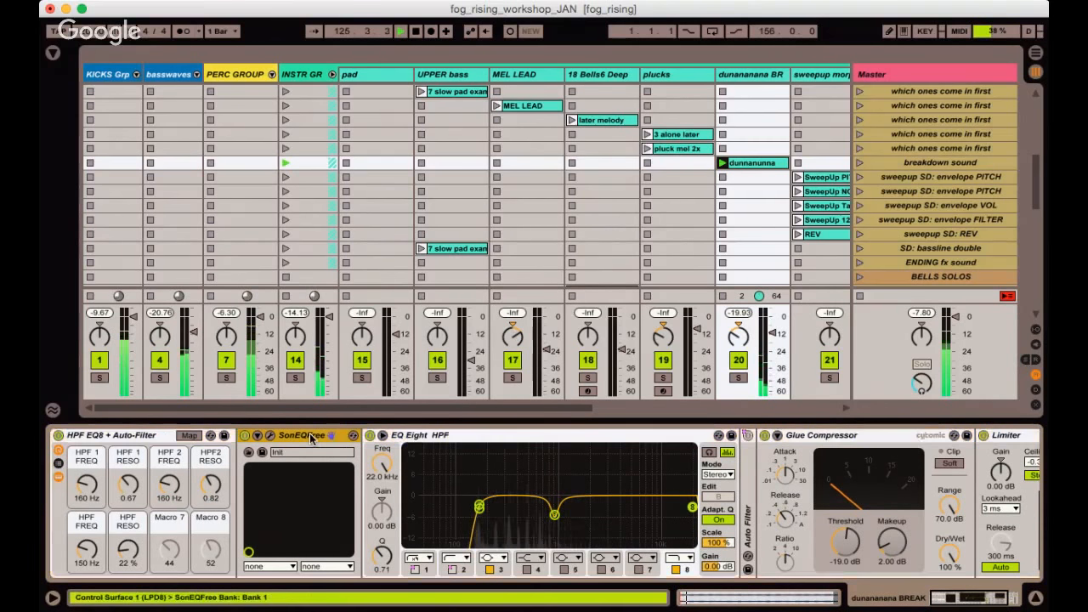
click(483, 440)
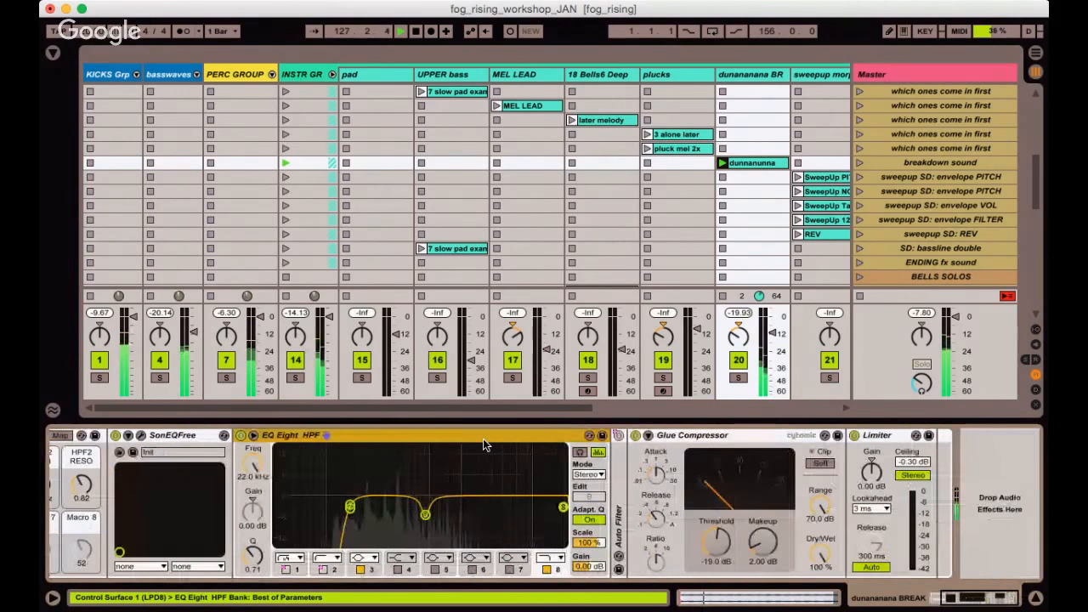
click(689, 237)
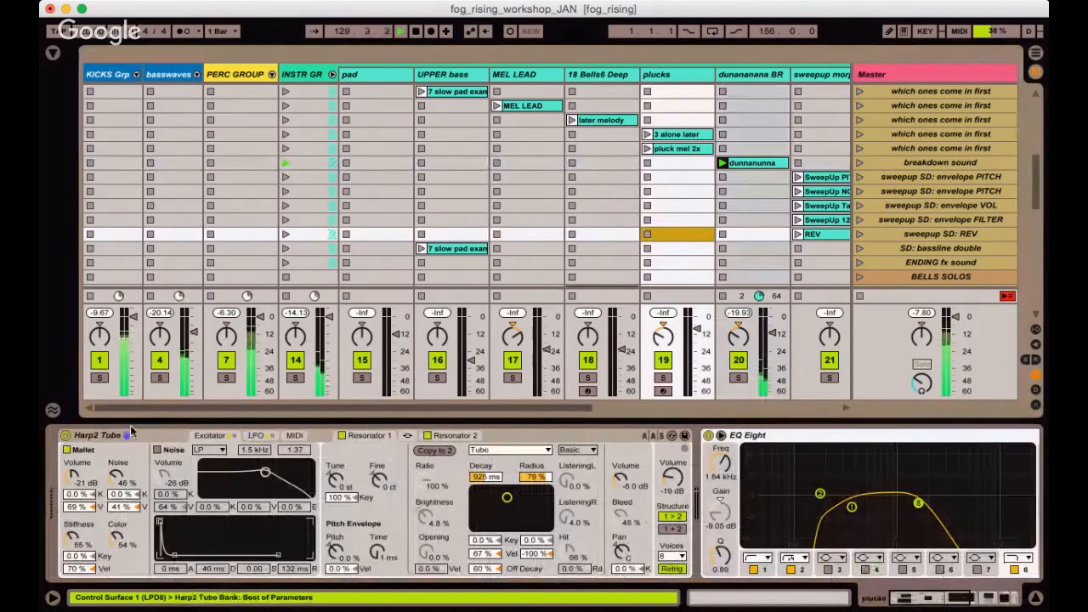
click(106, 437)
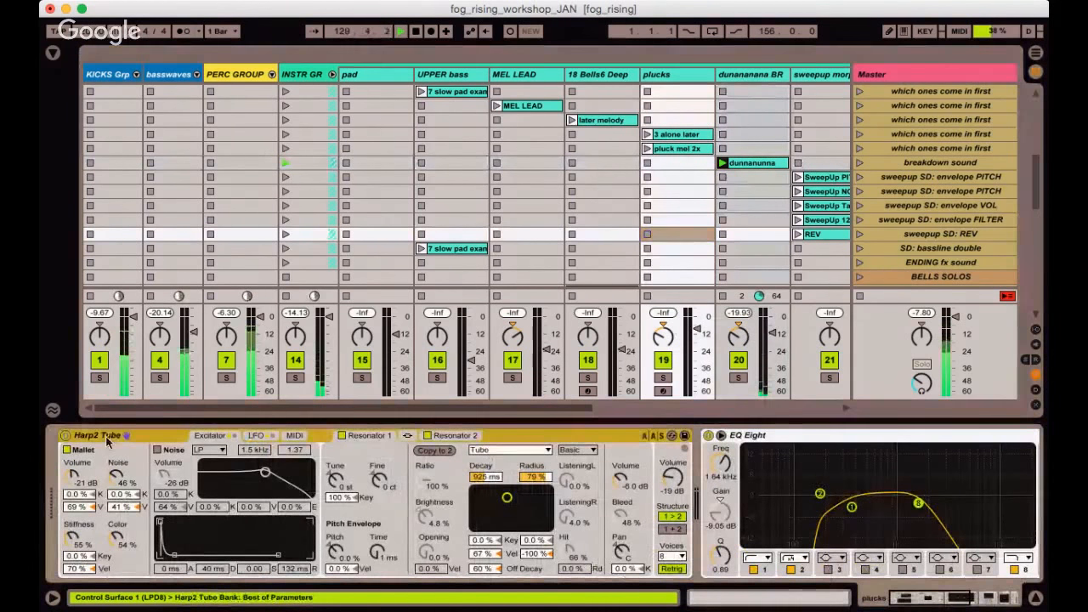
Launch the 3 alone later clip, solo the plucks track, and go through its Harp2 Tube, EQ Eight, Glue Compressor and FETISH devices.
click(647, 134)
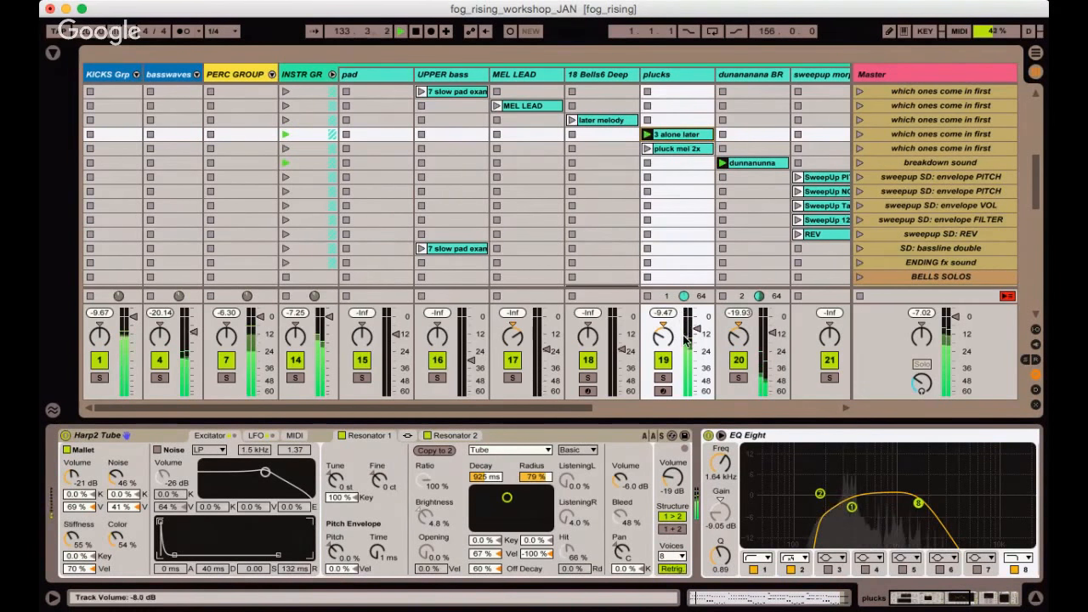
click(662, 379)
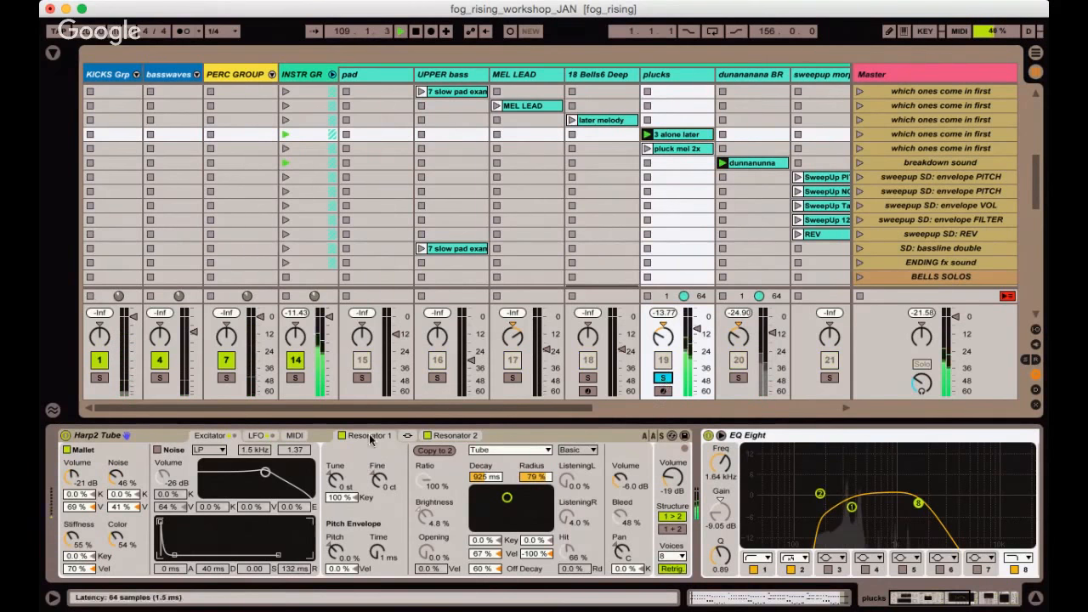
click(126, 434)
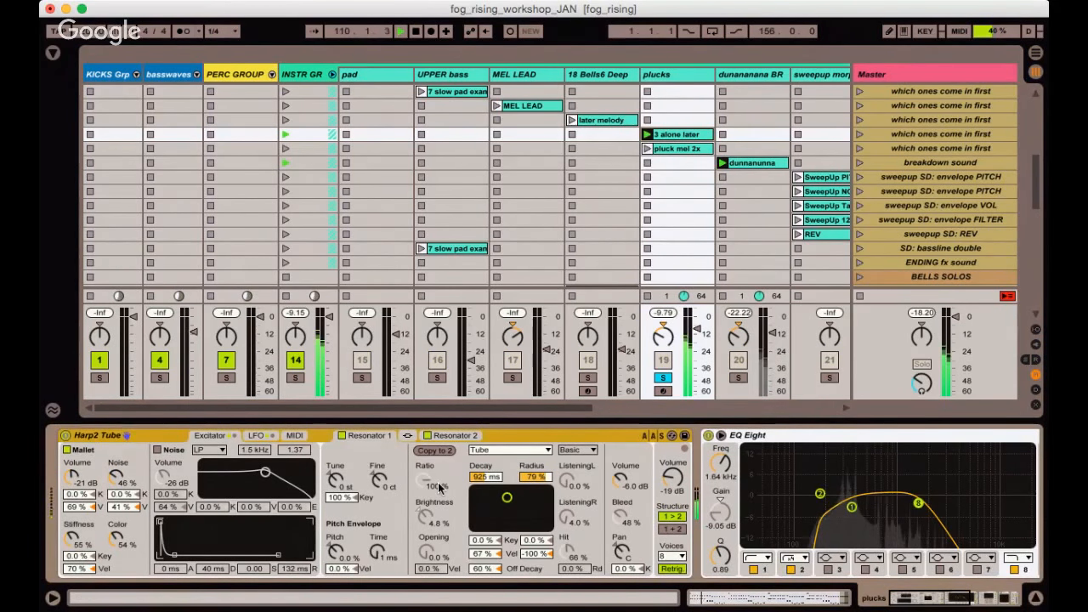
scroll(438, 487, right, 6)
click(390, 430)
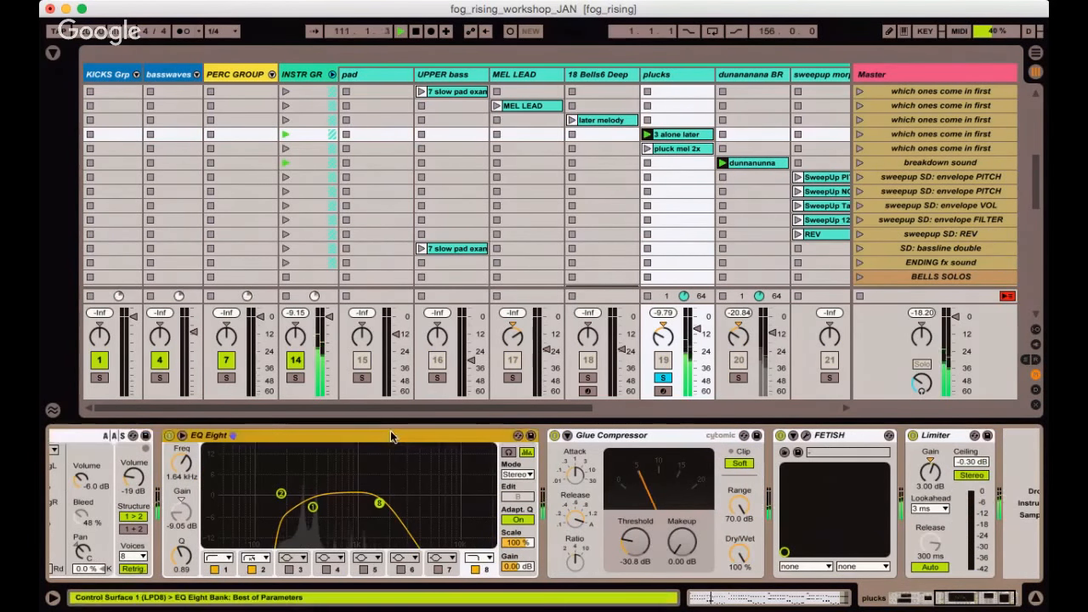
click(652, 434)
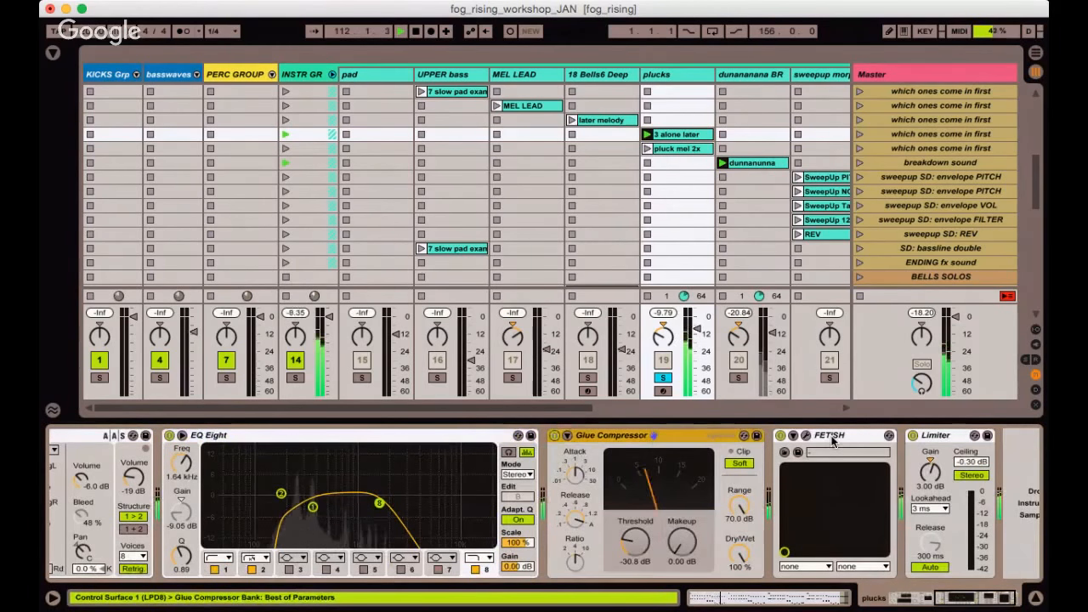
click(818, 437)
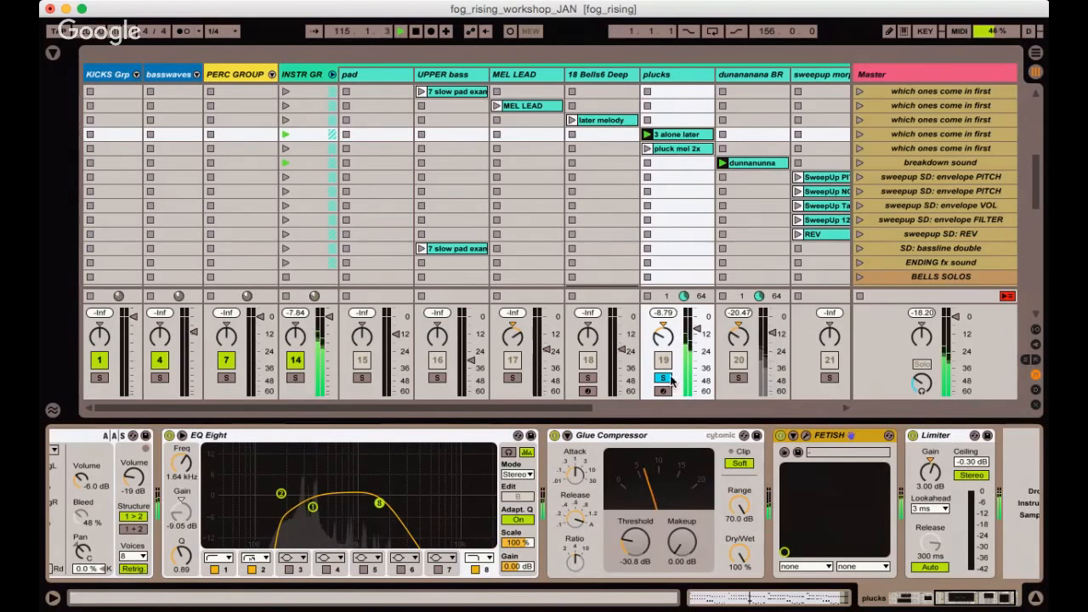
Compare the device chains of the 18 Bells6 Deep, MEL LEAD and UPPER bass tracks, pointing out the LFO on UPPER bass.
click(595, 205)
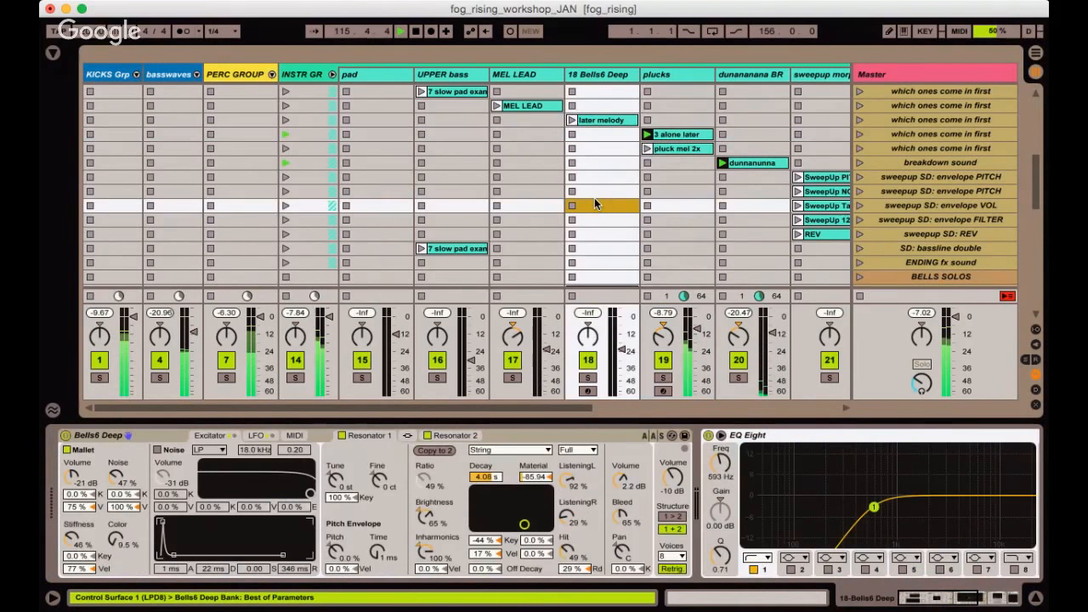
click(204, 452)
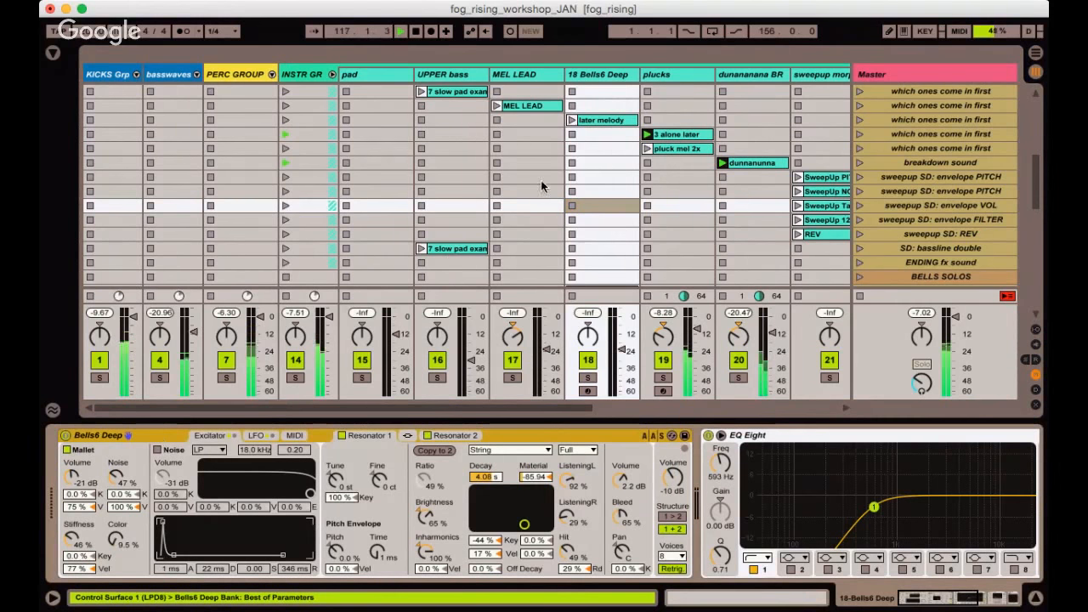
click(526, 186)
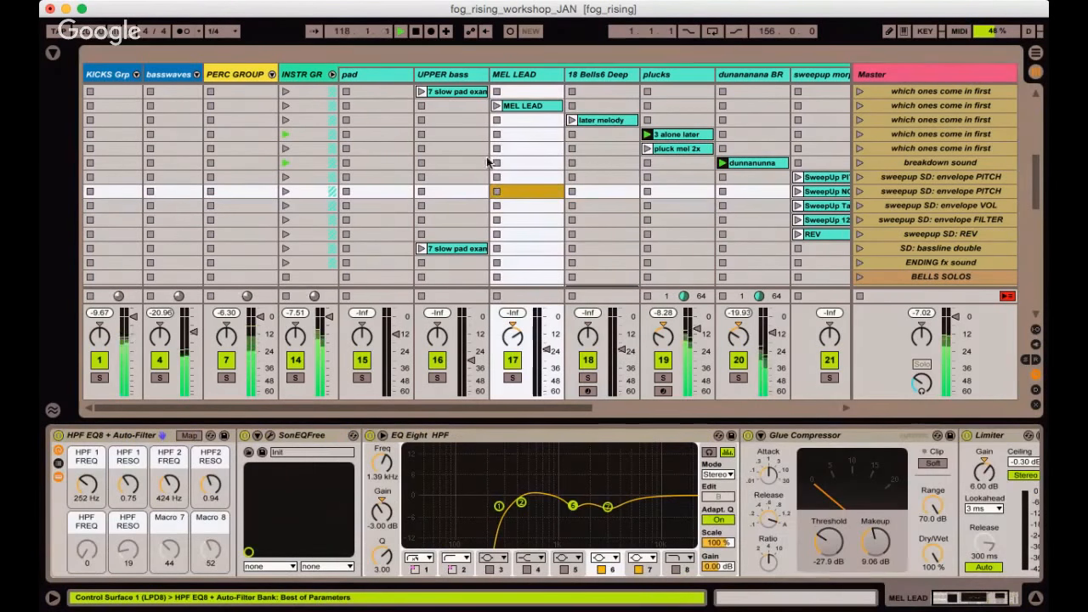
click(459, 77)
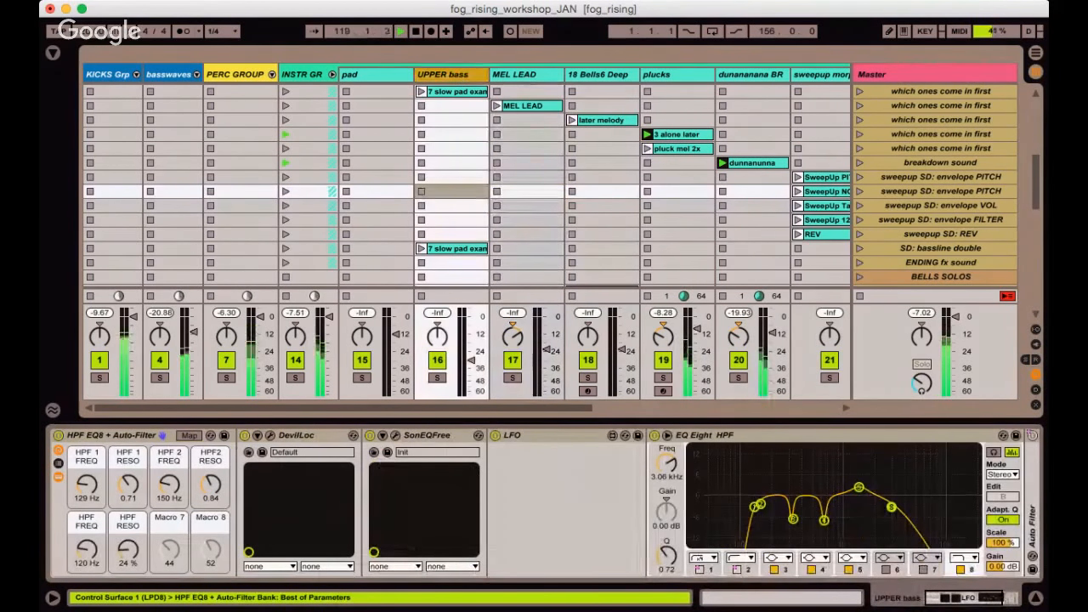
click(555, 434)
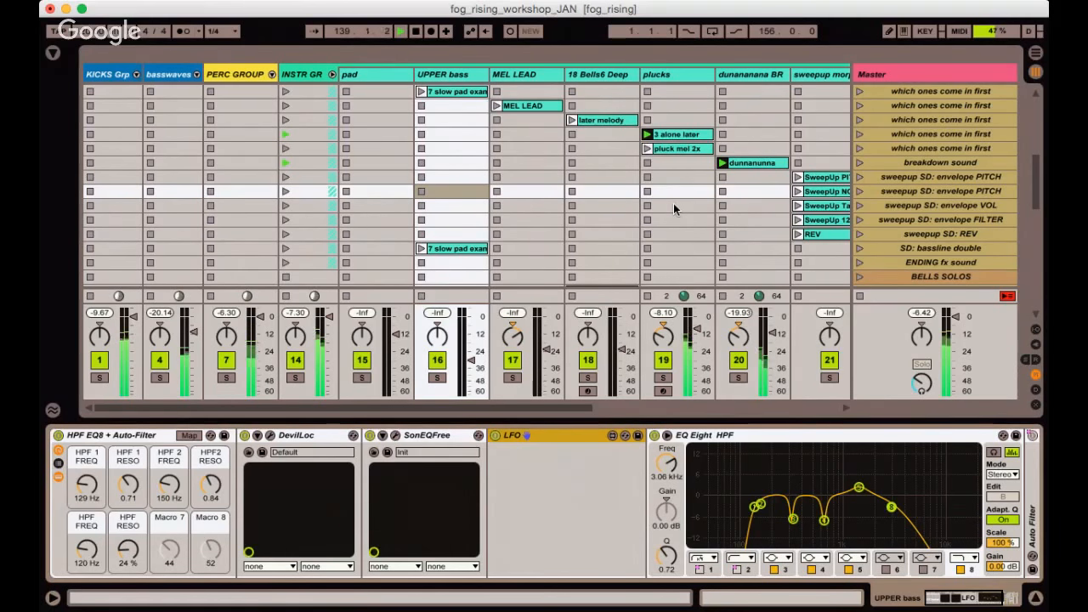
Stop playback, go to the BELLS SOLOS clips, and widen the 18 Bells6 Deep track so the full clip names are readable.
scroll(674, 203, down, 4)
scroll(674, 203, right, 3)
scroll(673, 205, right, 2)
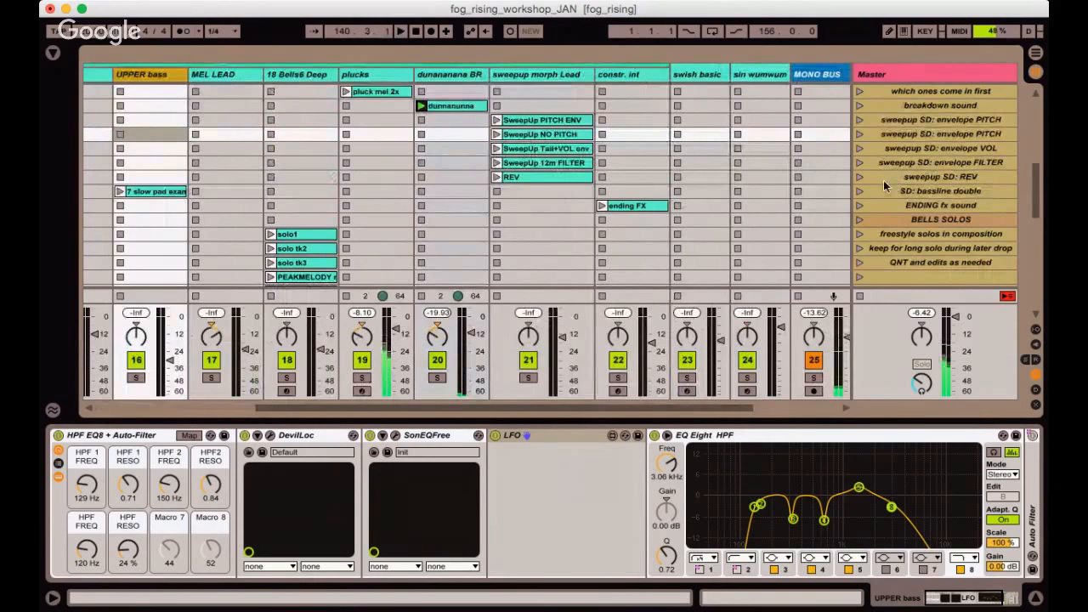
scroll(884, 180, down, 2)
scroll(884, 181, down, 4)
scroll(875, 241, down, 2)
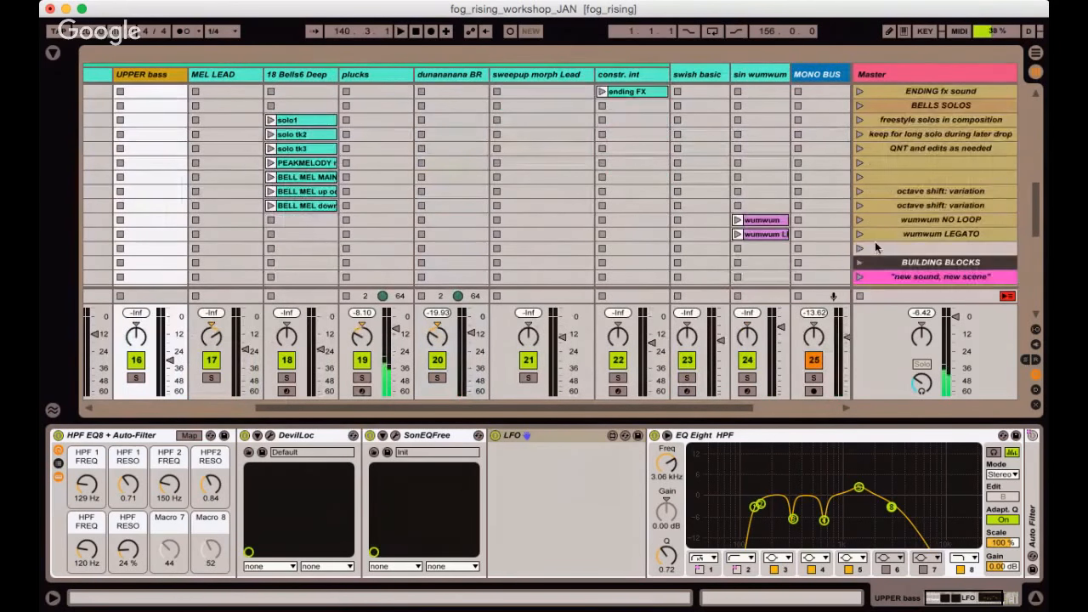
click(322, 123)
click(309, 77)
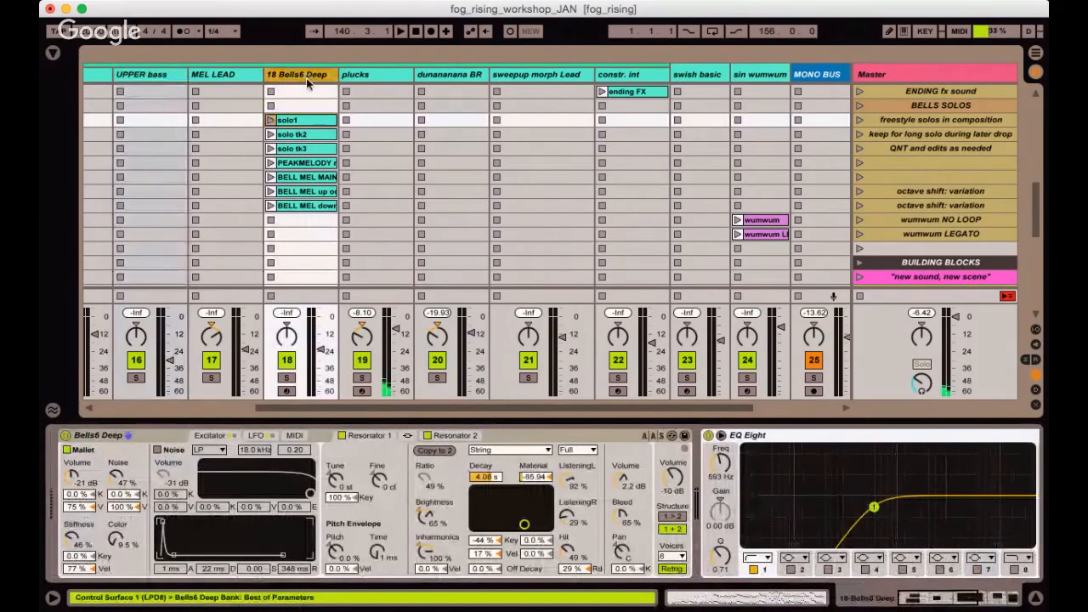
click(304, 177)
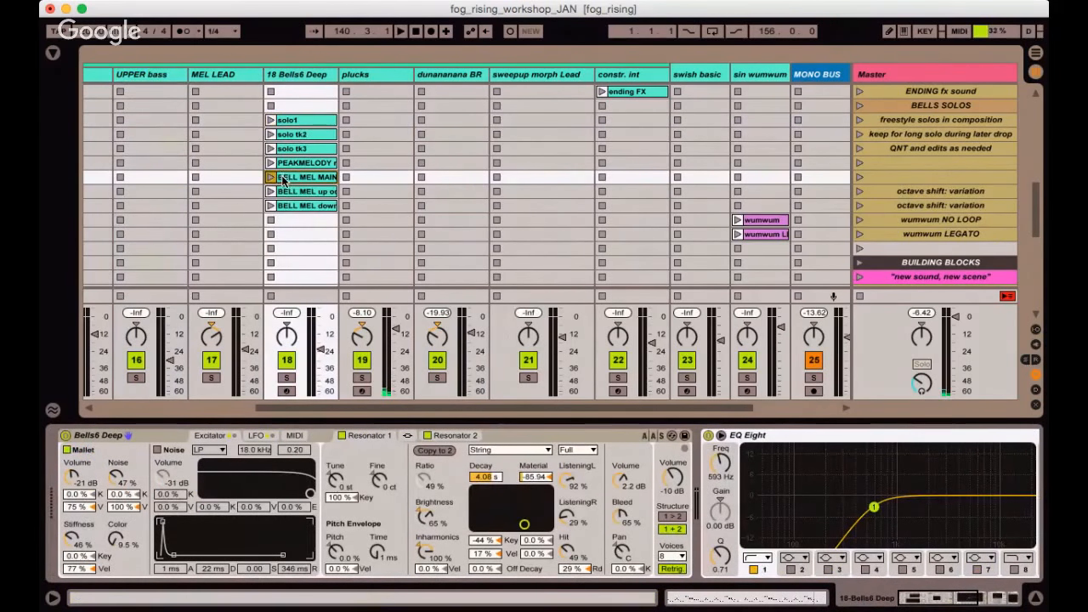
drag(337, 77, 364, 80)
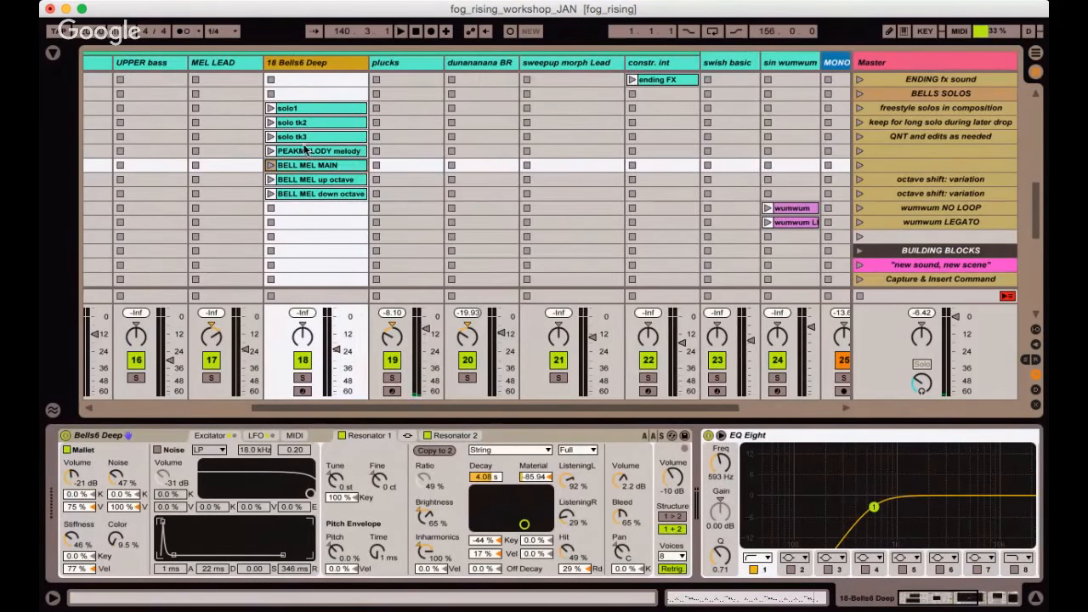
Launch the BELL MEL MAIN clip, go through the bell track's device chain, and turn on its Glue Compressor.
click(271, 167)
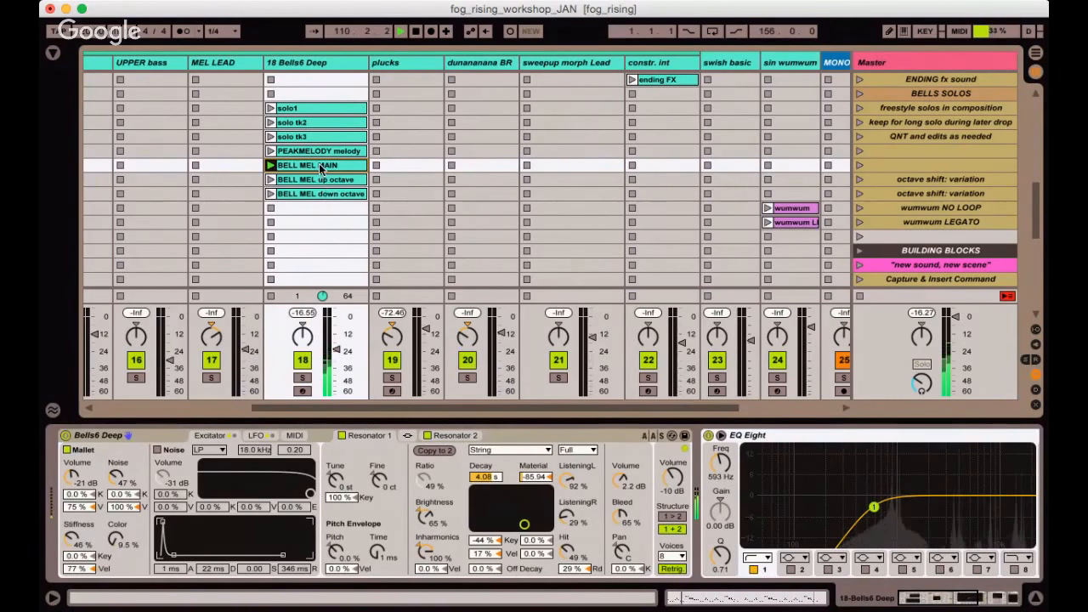
click(161, 428)
scroll(161, 429, right, 5)
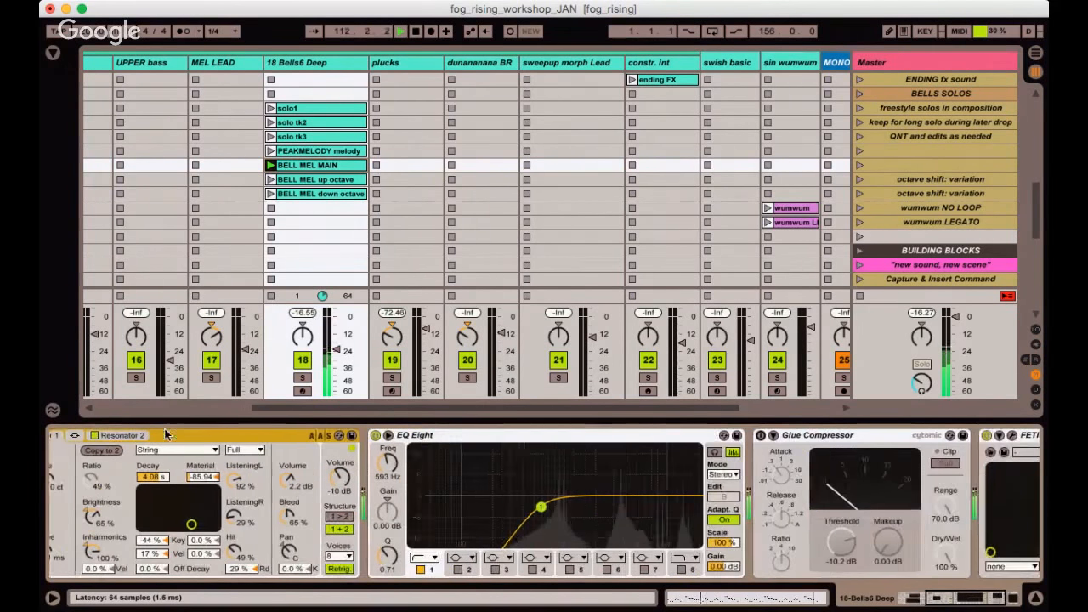
click(446, 437)
scroll(446, 443, right, 3)
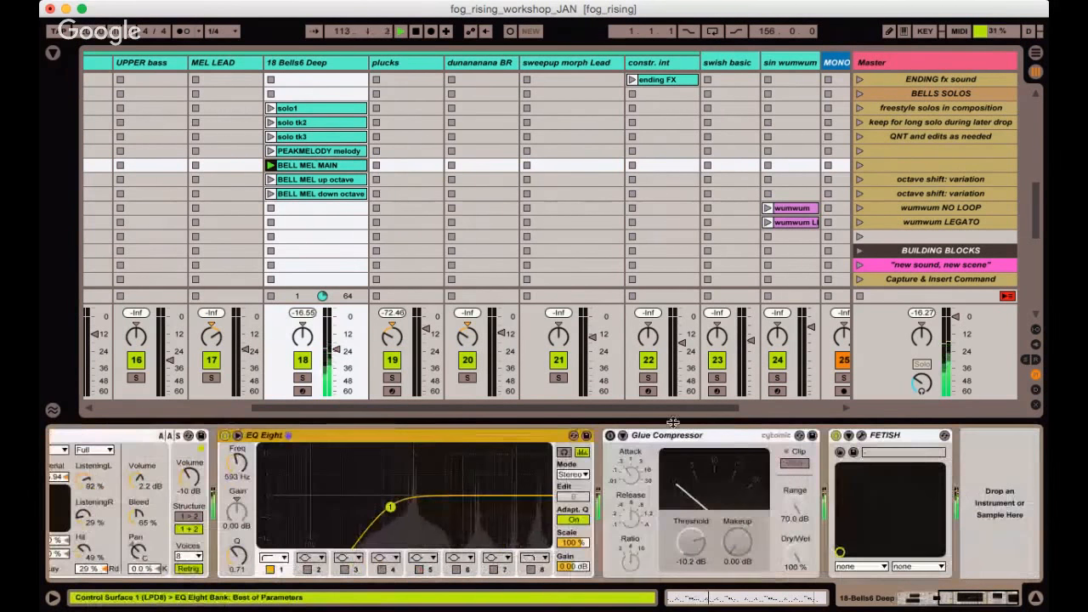
click(610, 436)
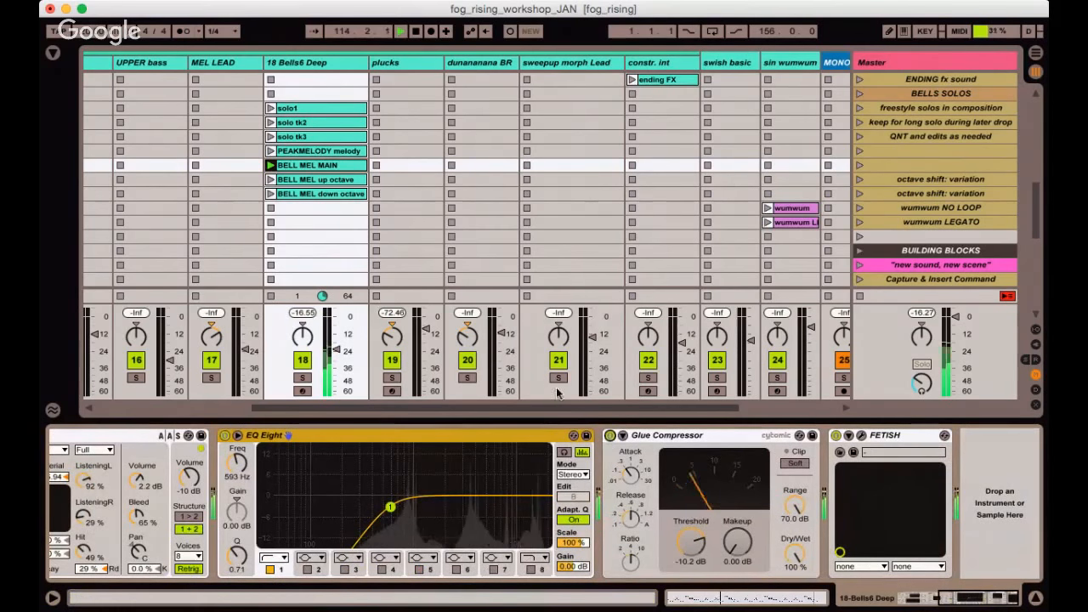
Show the MIDI notes of the BELL MEL MAIN clip and of the solo1 clip.
double_click(322, 170)
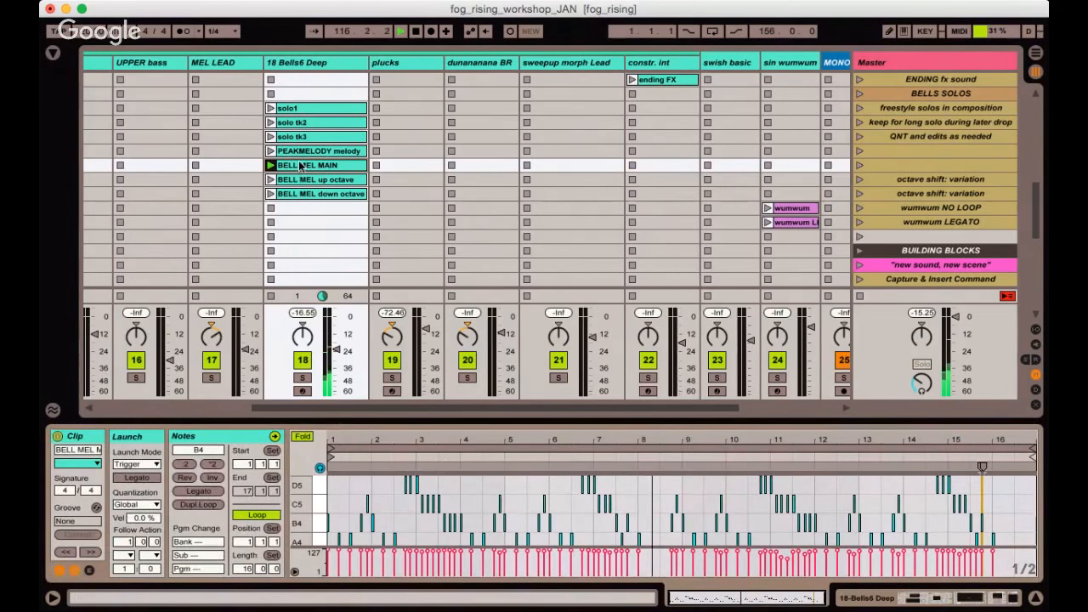
click(294, 109)
Launch the fourth kick clip in KICKS Grp, unfold PERC GROUP, and launch the 158bpm_halfdrop beatloop clip.
scroll(287, 109, left, 5)
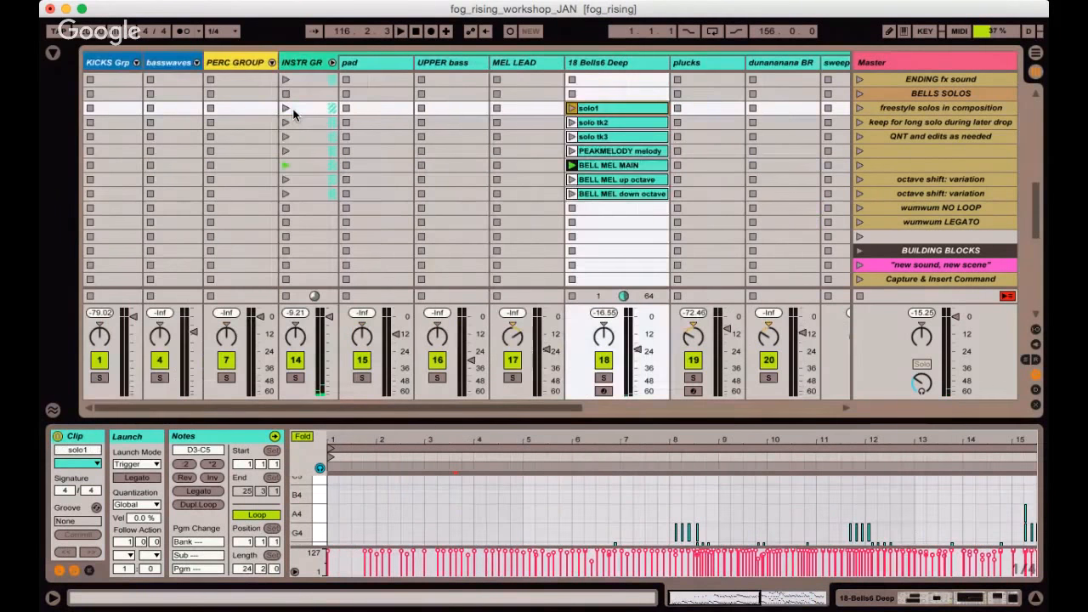
scroll(240, 109, up, 5)
scroll(240, 104, up, 1)
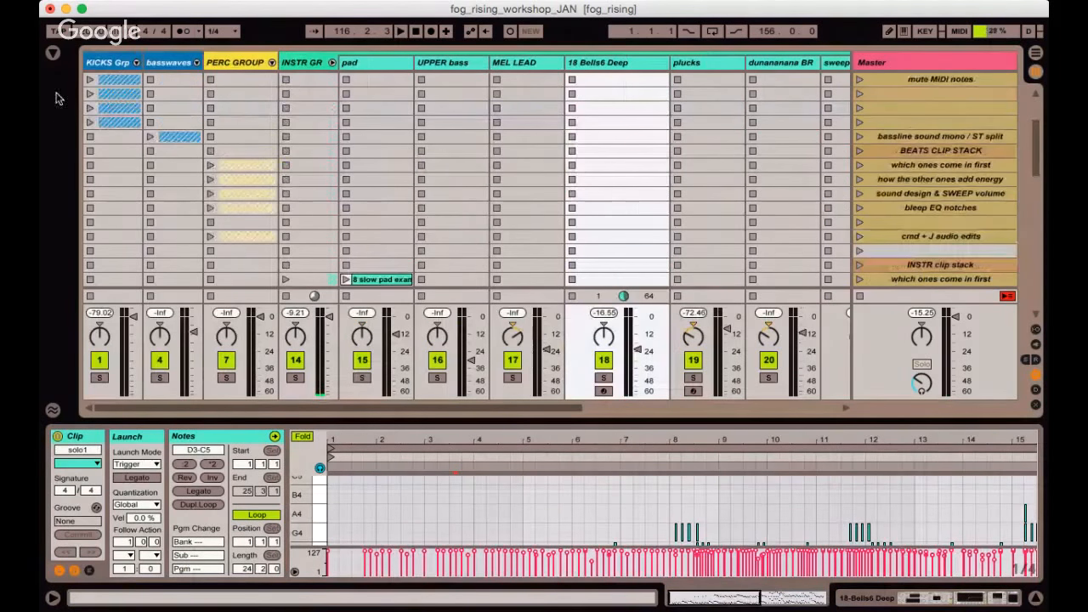
click(90, 123)
click(273, 63)
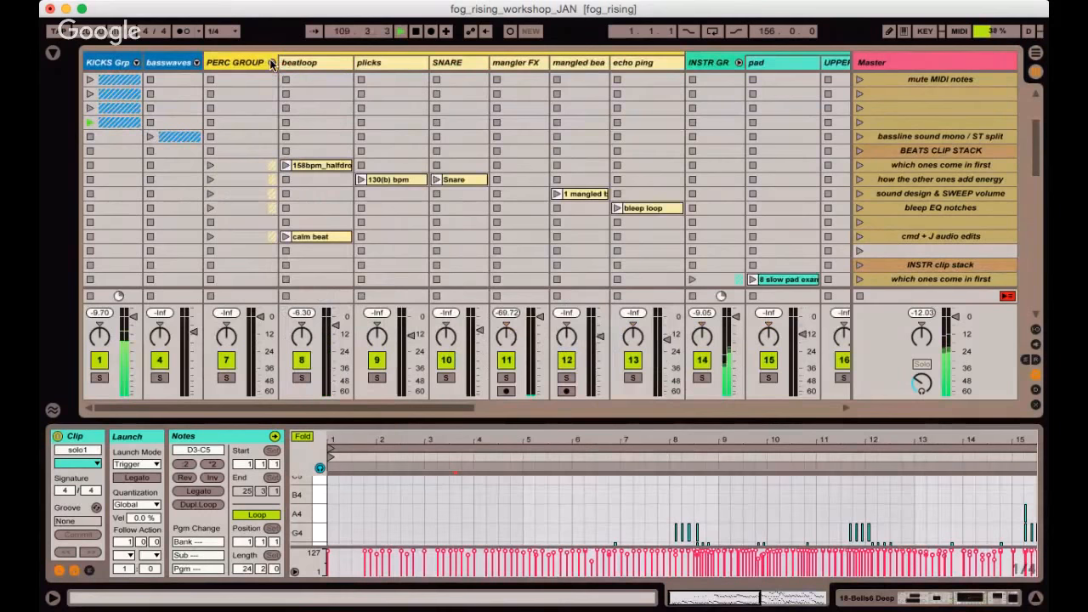
click(285, 165)
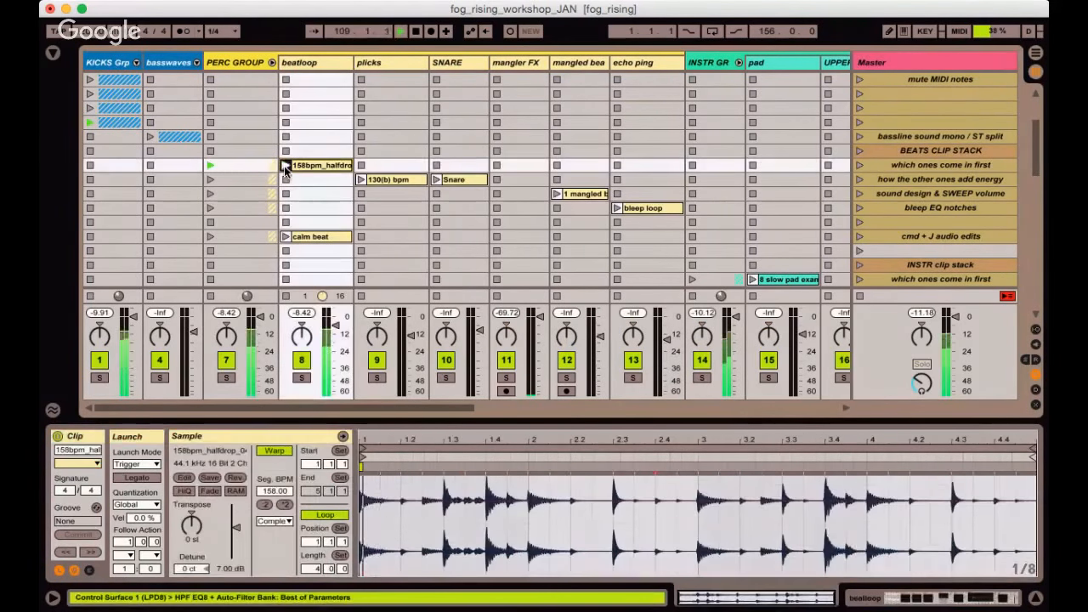
Launch the solo1 clip on the 18 Bells6 Deep track over the running beat.
scroll(255, 153, down, 6)
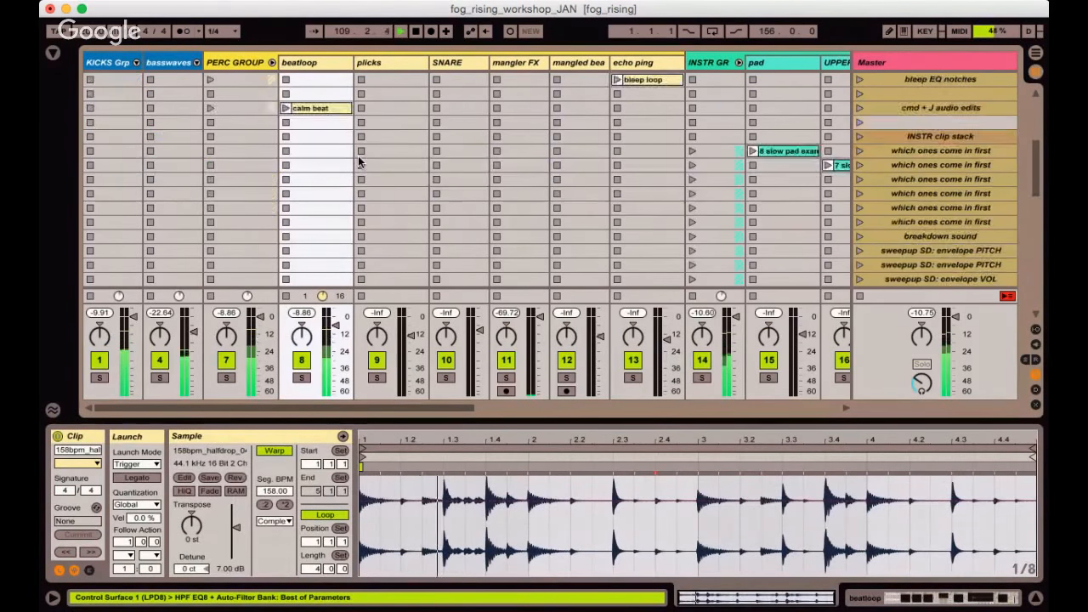
scroll(358, 161, right, 10)
scroll(359, 161, down, 5)
scroll(358, 158, left, 1)
click(219, 194)
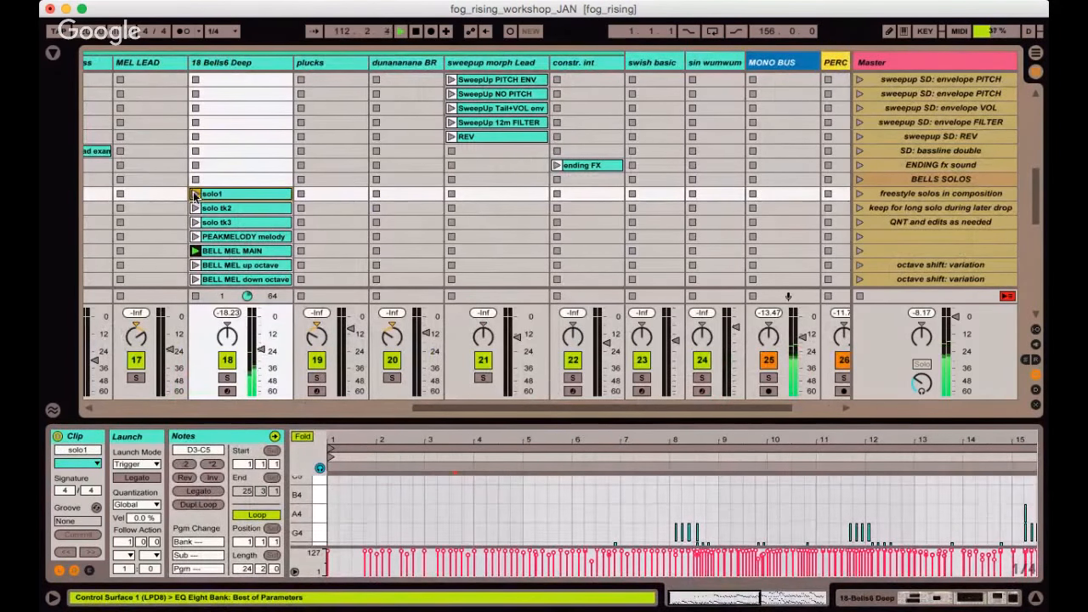
click(196, 193)
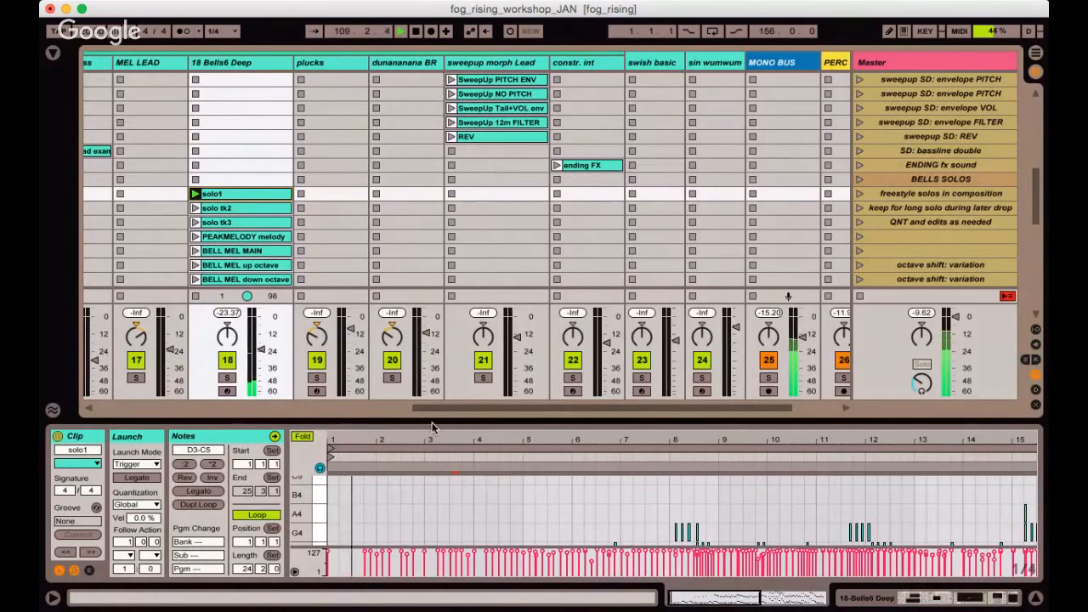
Enlarge the MIDI note editor and fit the whole solo1 clip in it to show the full solo.
drag(432, 423, 433, 266)
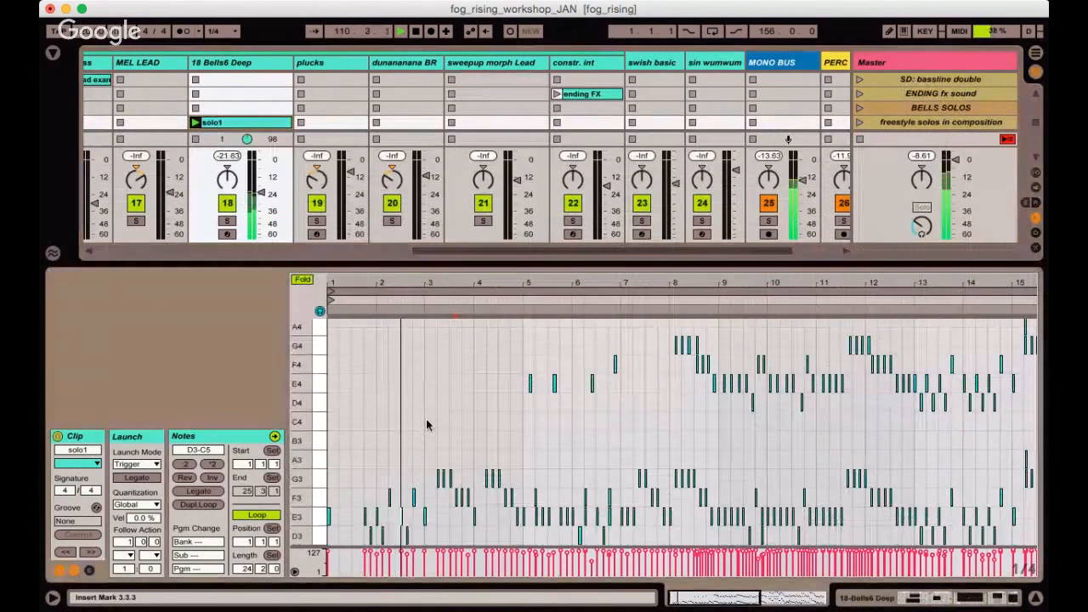
scroll(427, 425, right, 5)
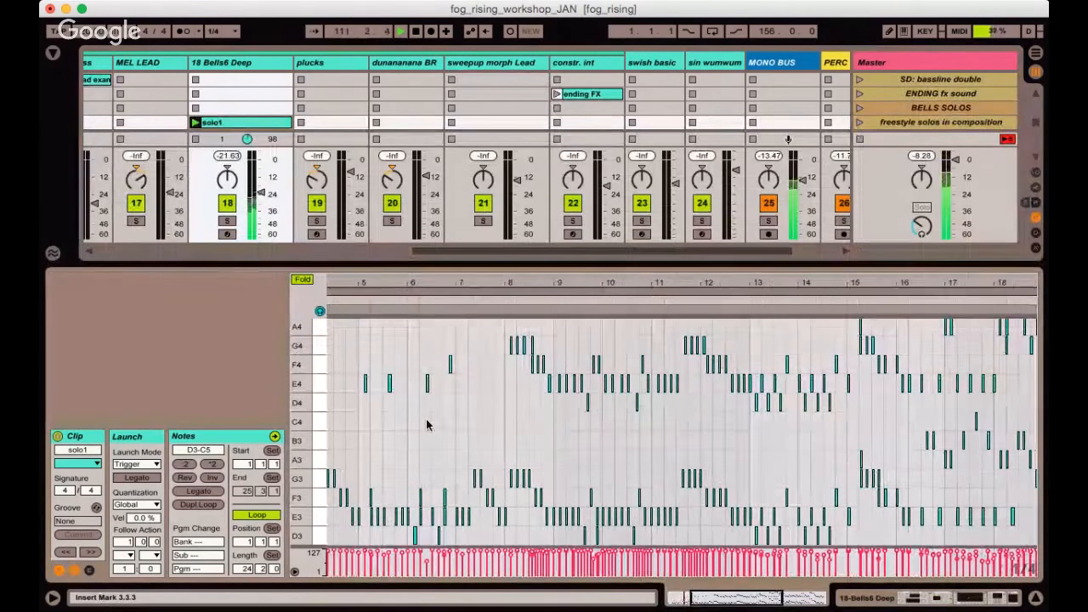
double_click(441, 278)
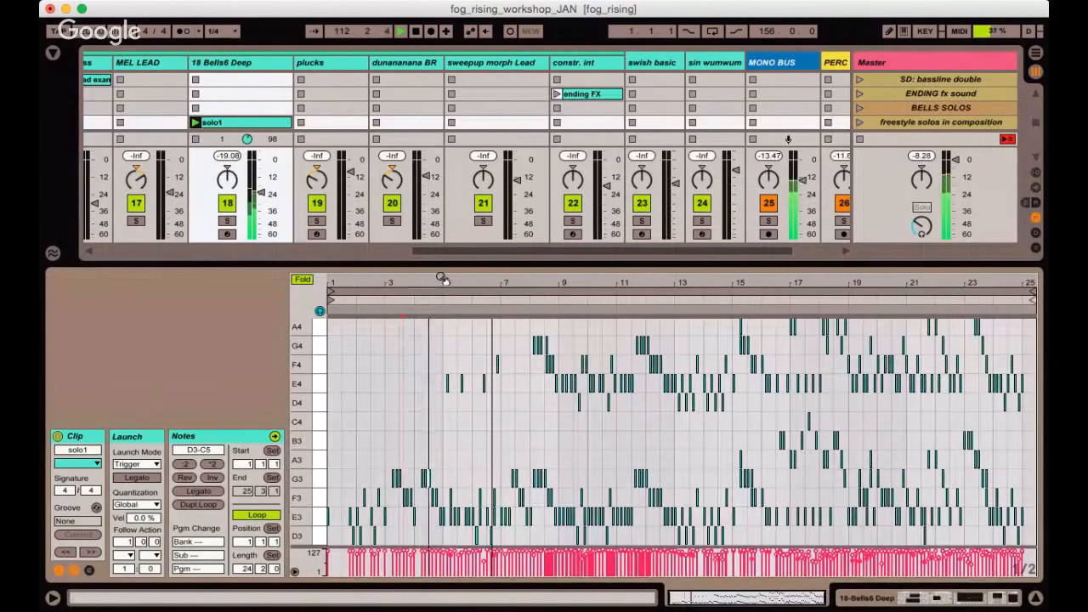
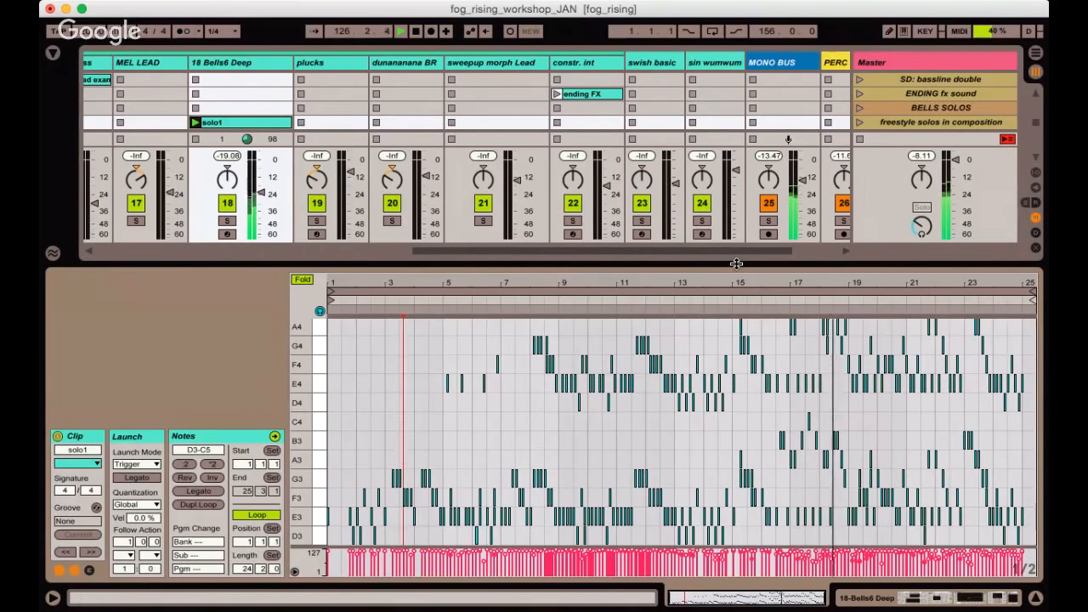
Resize the note editor to reveal the bell clip stack, open the solo tk2 clip, and fit all its notes in view.
drag(736, 263, 728, 134)
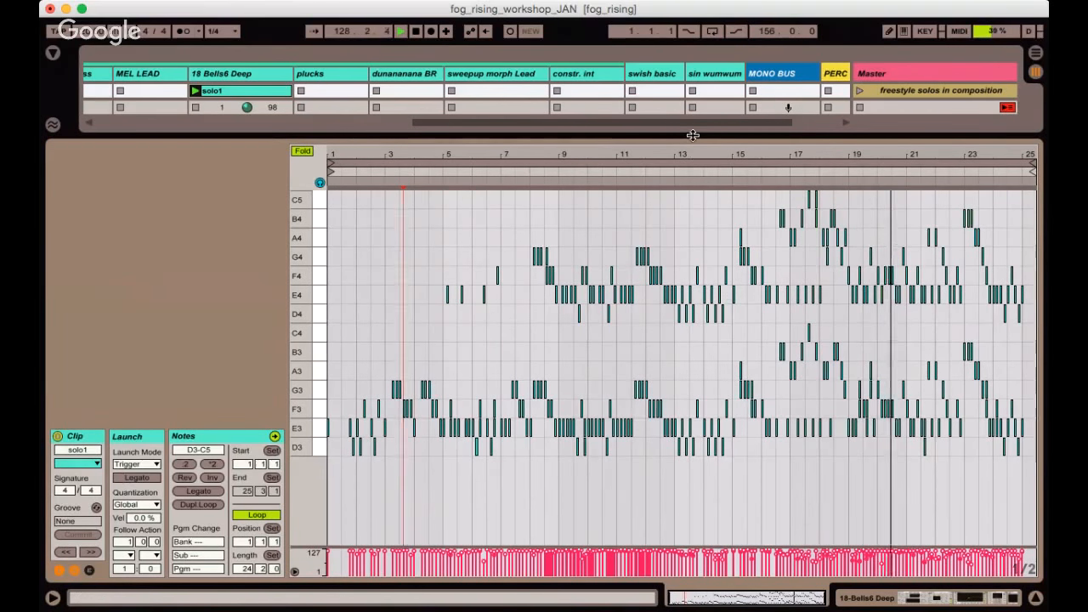
drag(696, 134, 702, 356)
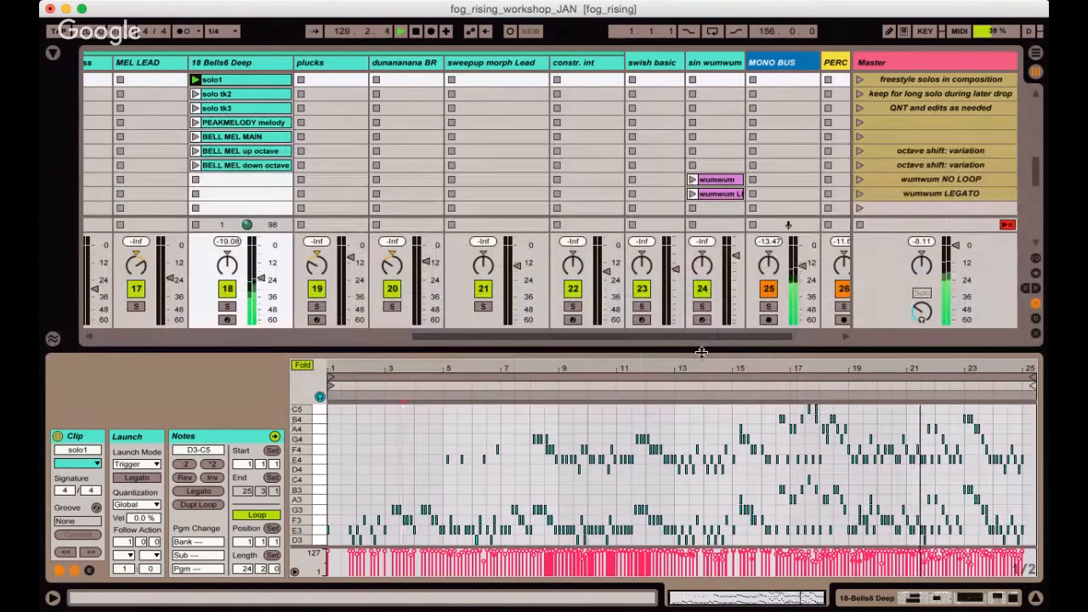
click(242, 95)
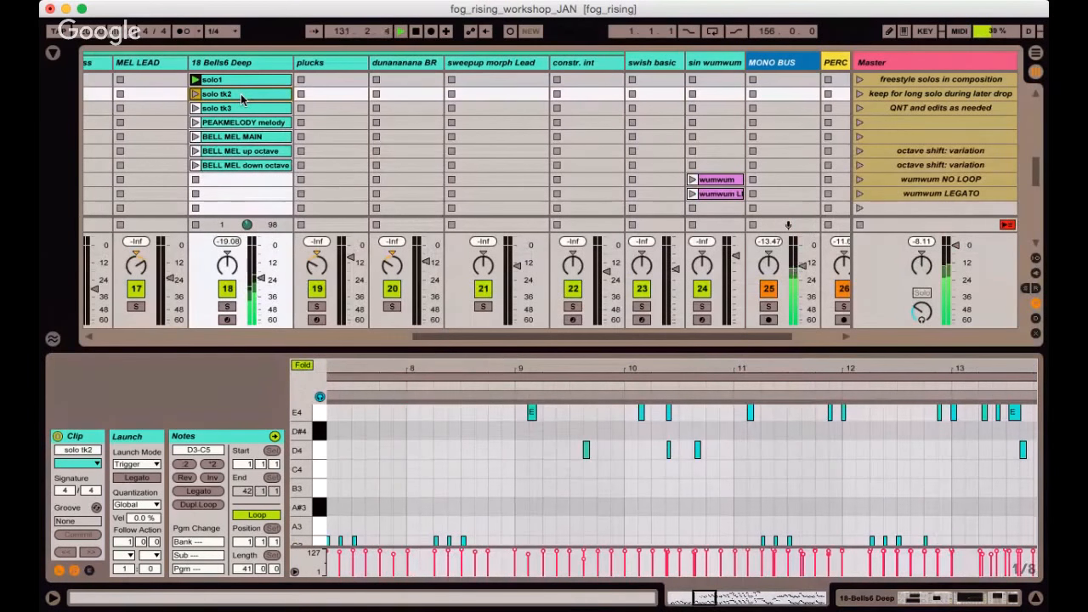
double_click(368, 366)
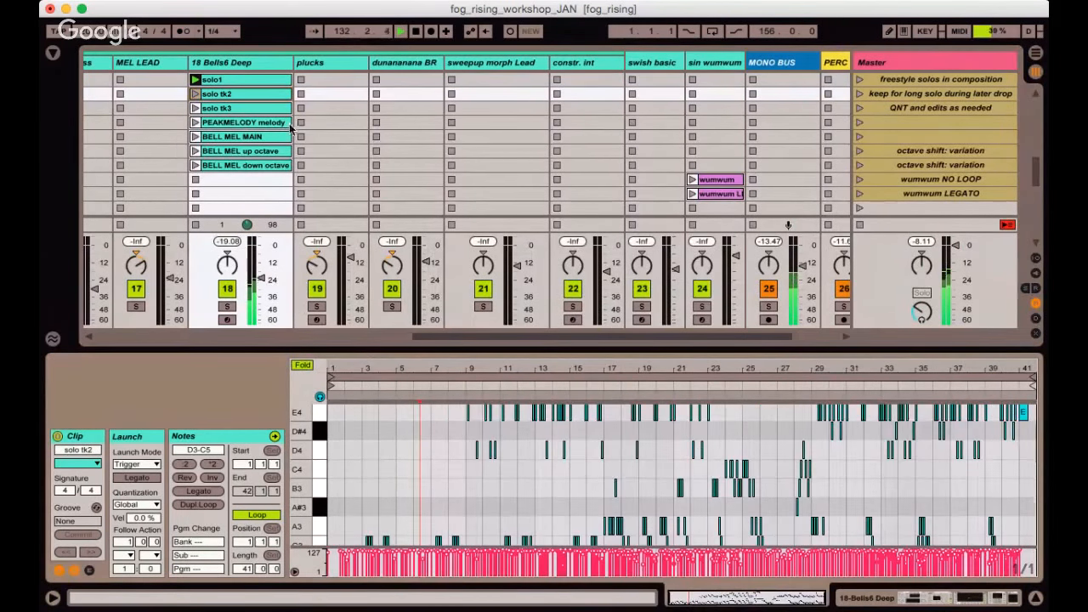
Audition the solo tk3 clip on the 18 Bells6 Deep track and stop that track's playback.
click(196, 108)
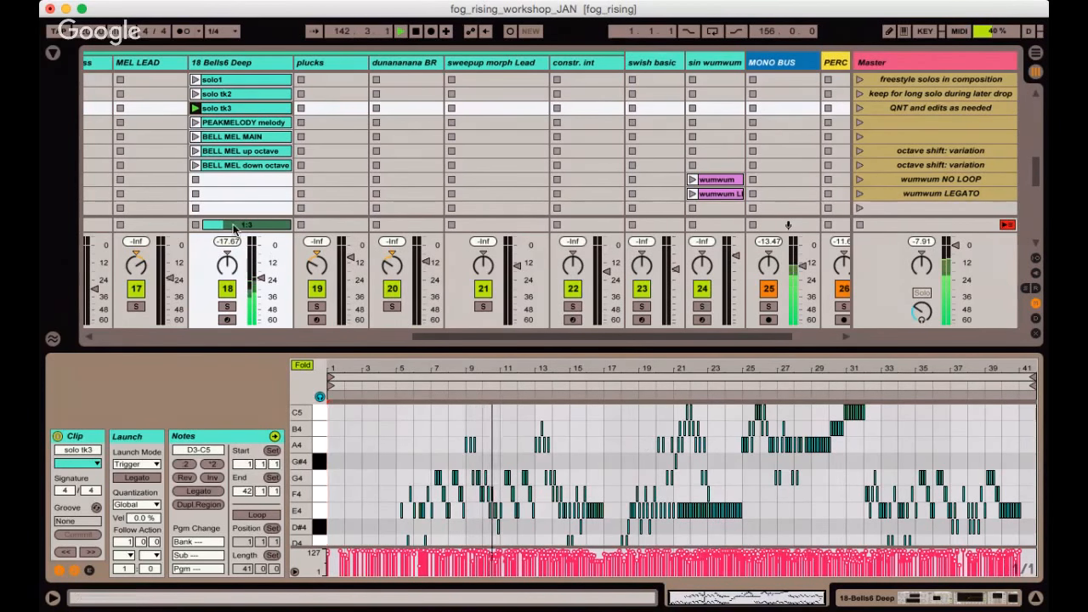
click(196, 181)
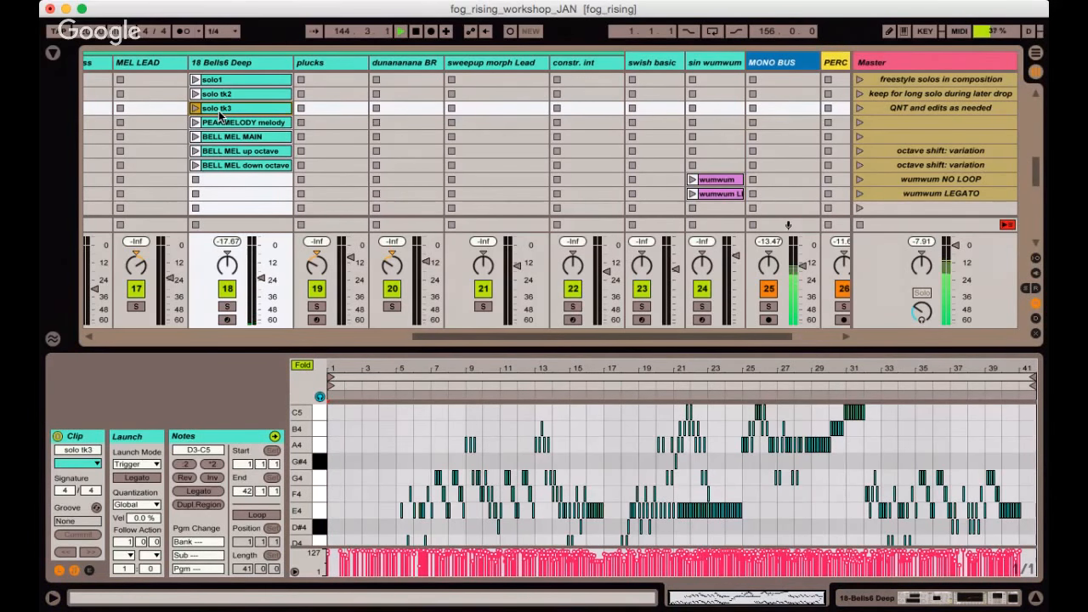
click(229, 319)
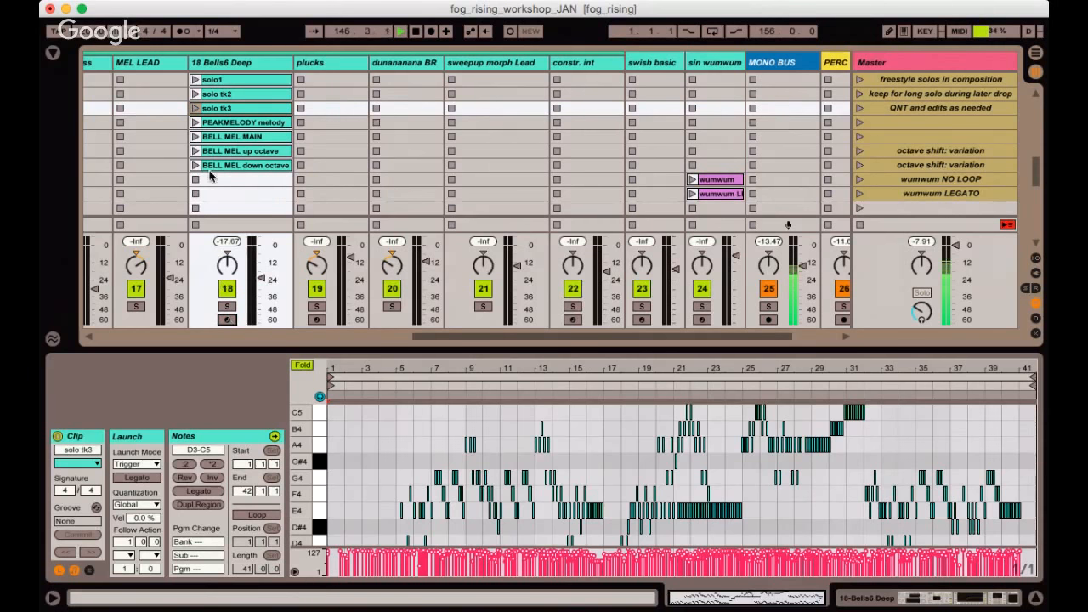
Launch the PEAKMELODY melody clip on the 18 Bells6 Deep track, followed by the BELL MEL MAIN clip.
click(215, 138)
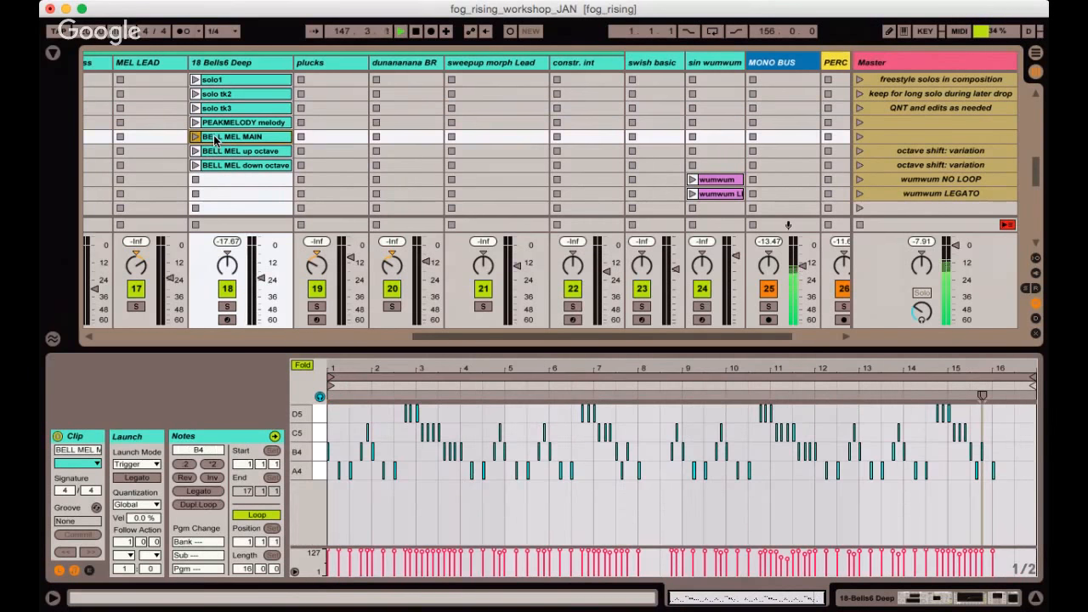
click(214, 124)
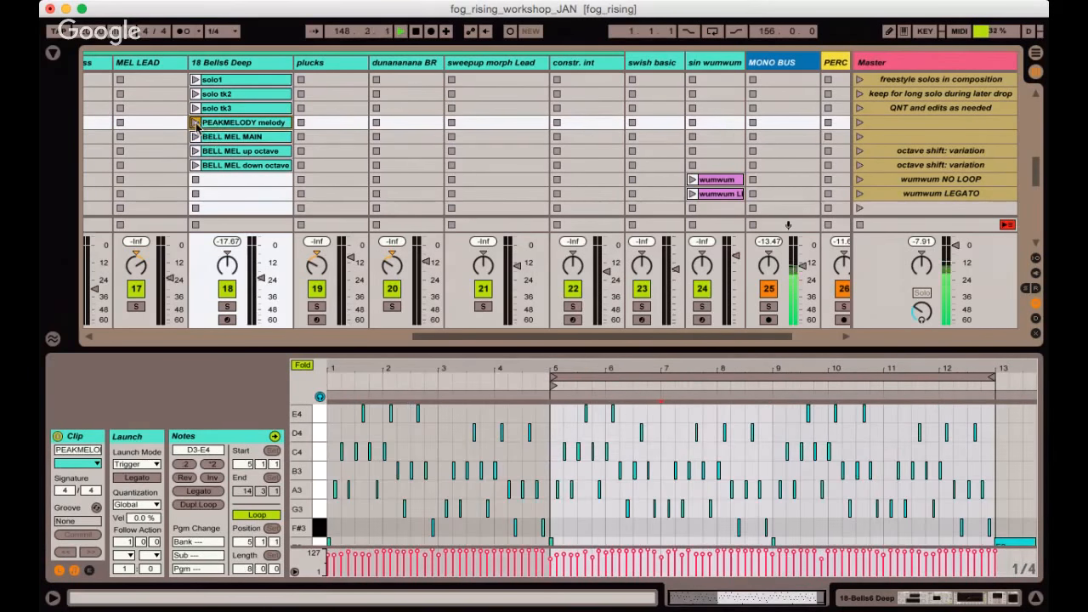
click(196, 124)
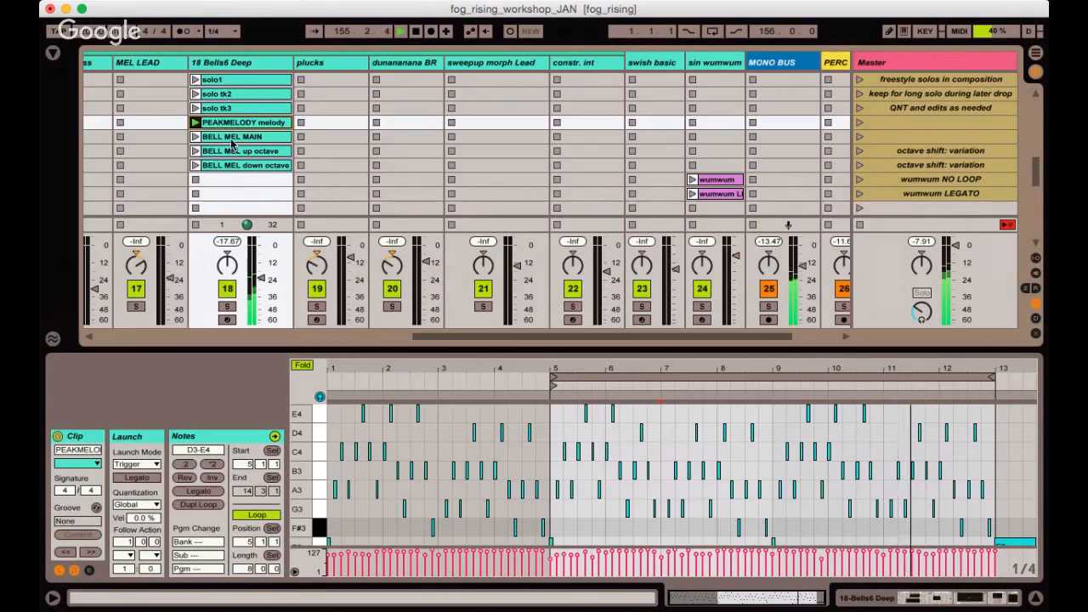
click(231, 139)
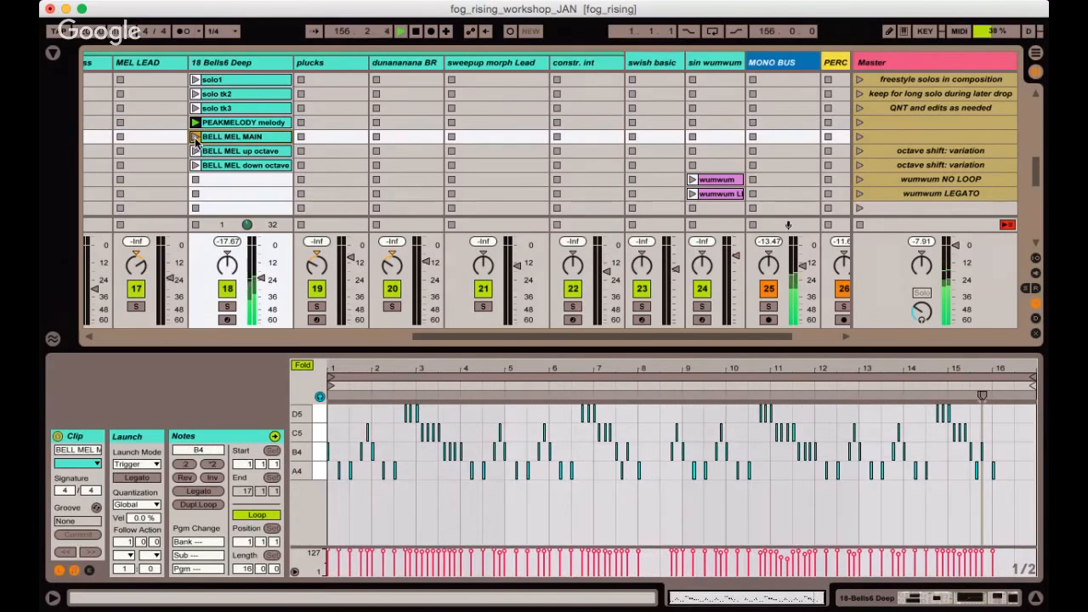
click(196, 138)
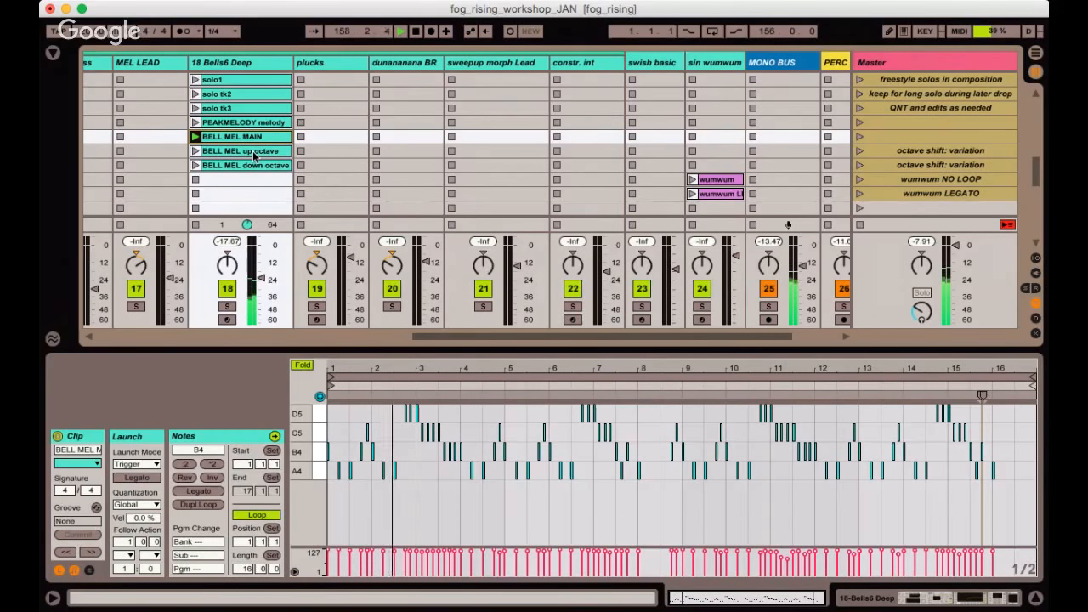
Go back to the INSTR clip stack and launch the MEL LEAD clip alongside the playing bell melody.
scroll(255, 153, left, 3)
scroll(252, 153, up, 5)
scroll(252, 151, up, 2)
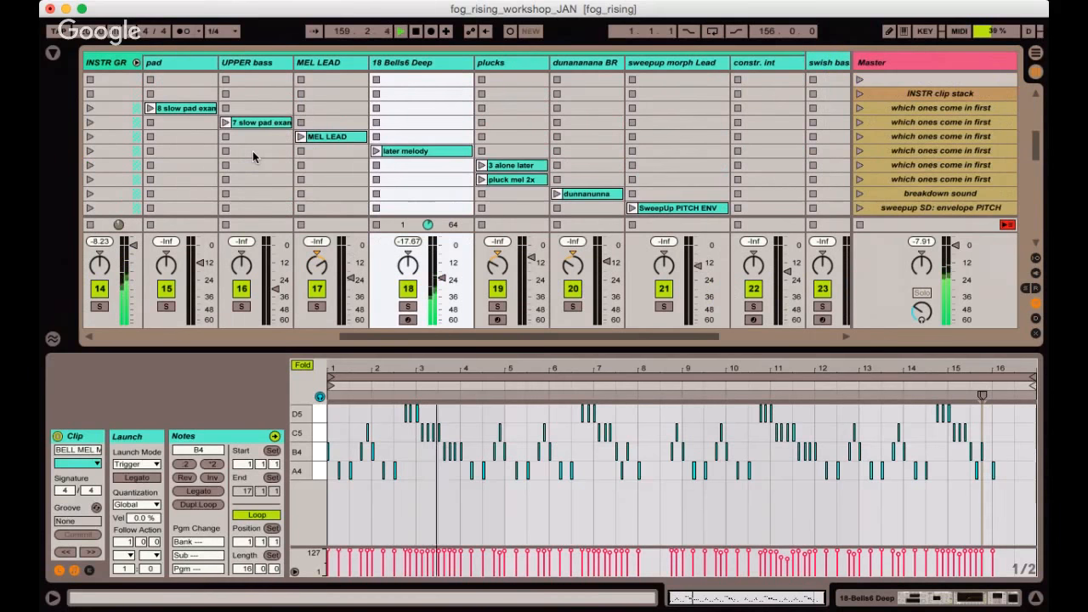
click(315, 139)
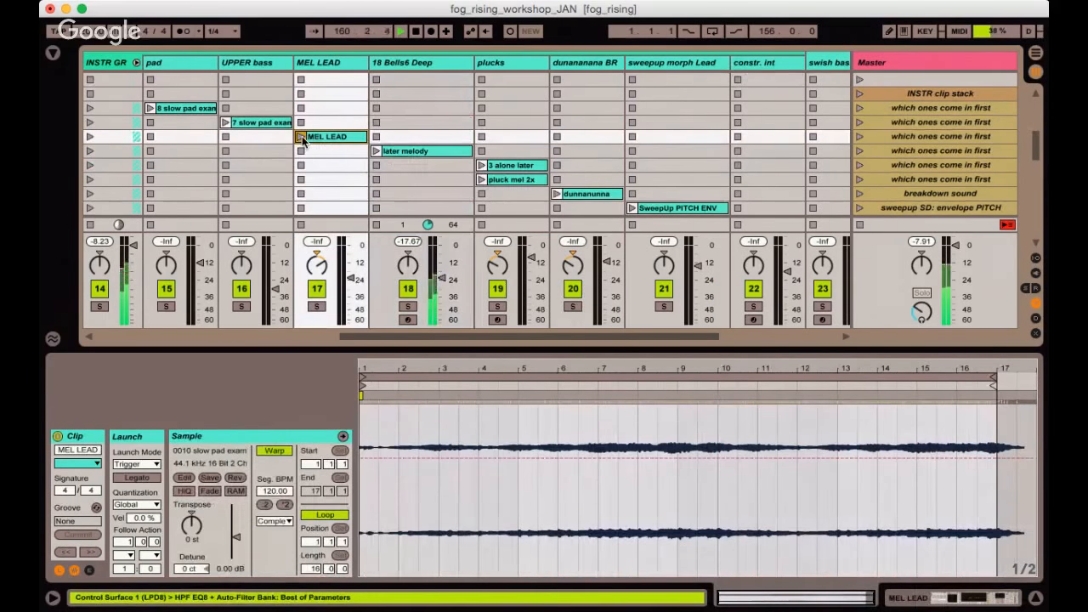
click(302, 137)
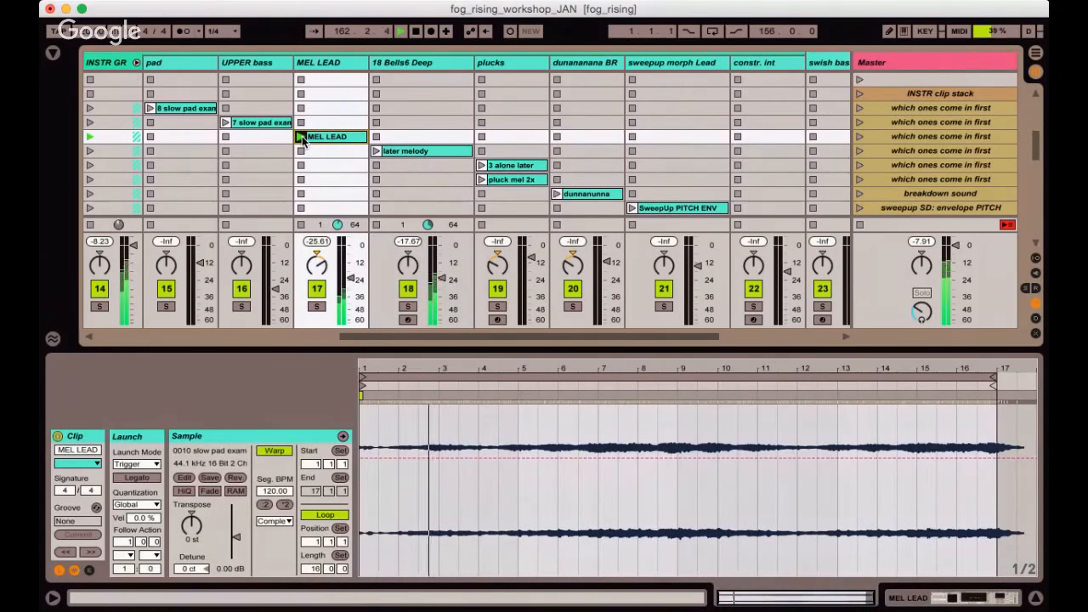
Show the MEL LEAD track's device chain, return to its clip waveform, and stop the MEL LEAD clip.
click(330, 62)
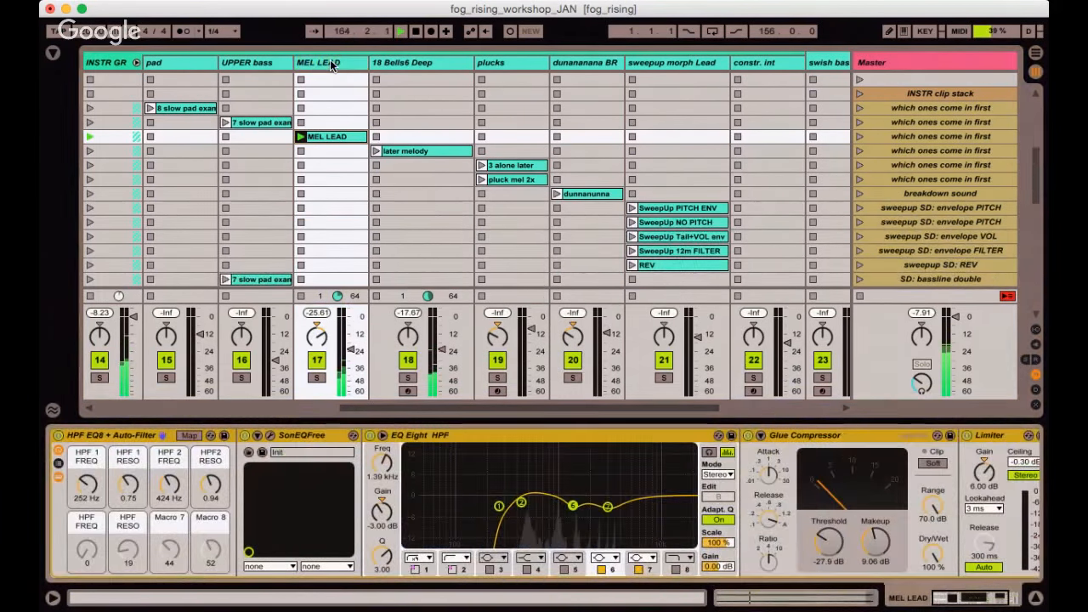
key(shift+Tab)
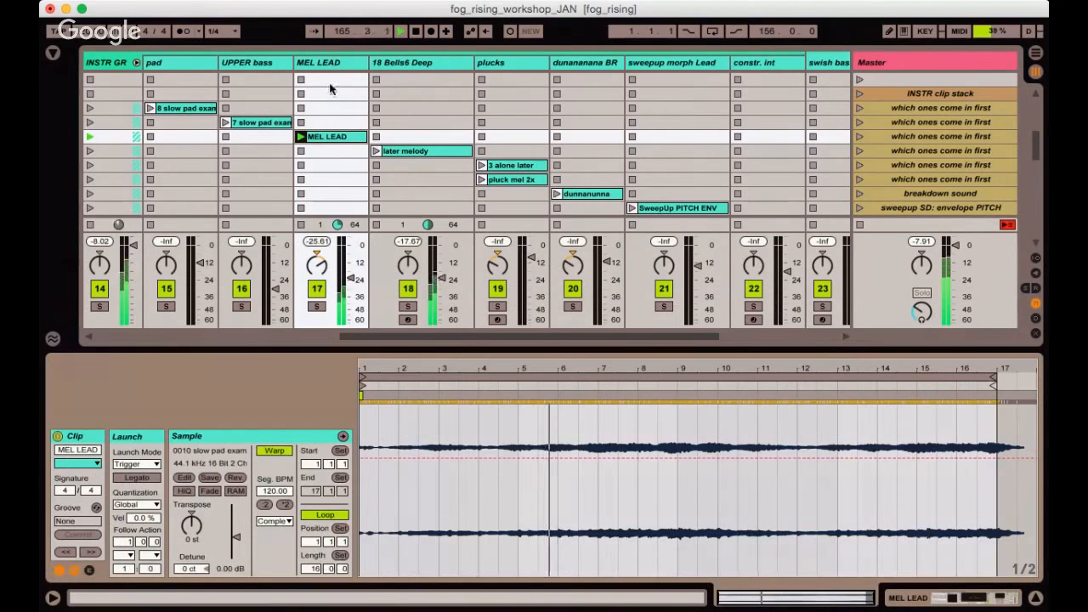
click(302, 151)
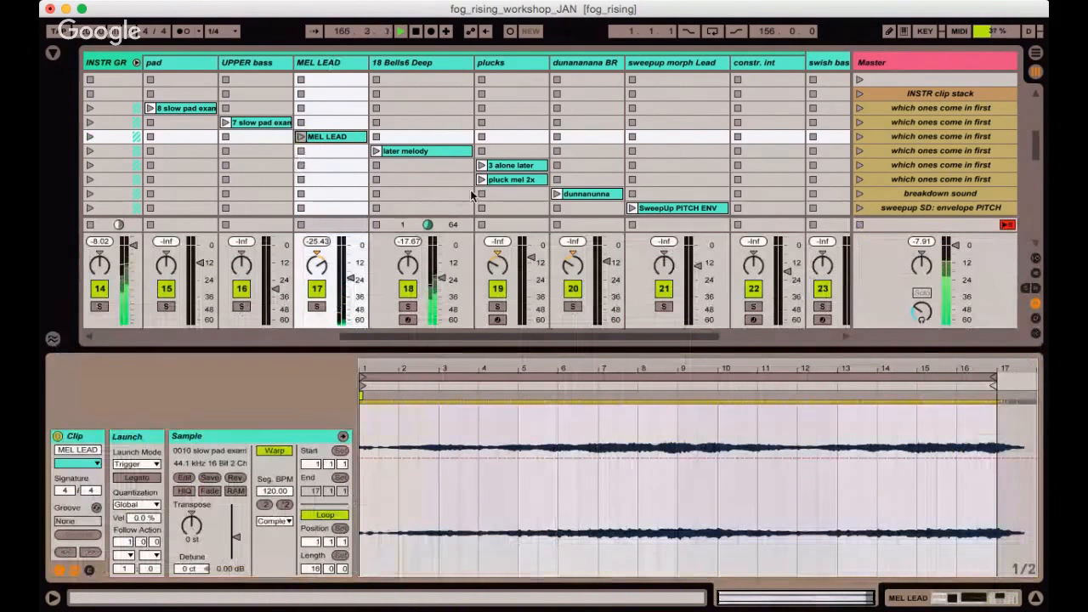
Hide the detail view and audition the BELL MEL up octave and BELL MEL down octave clips in the BELLS SOLOS stack.
key(super+alt+l)
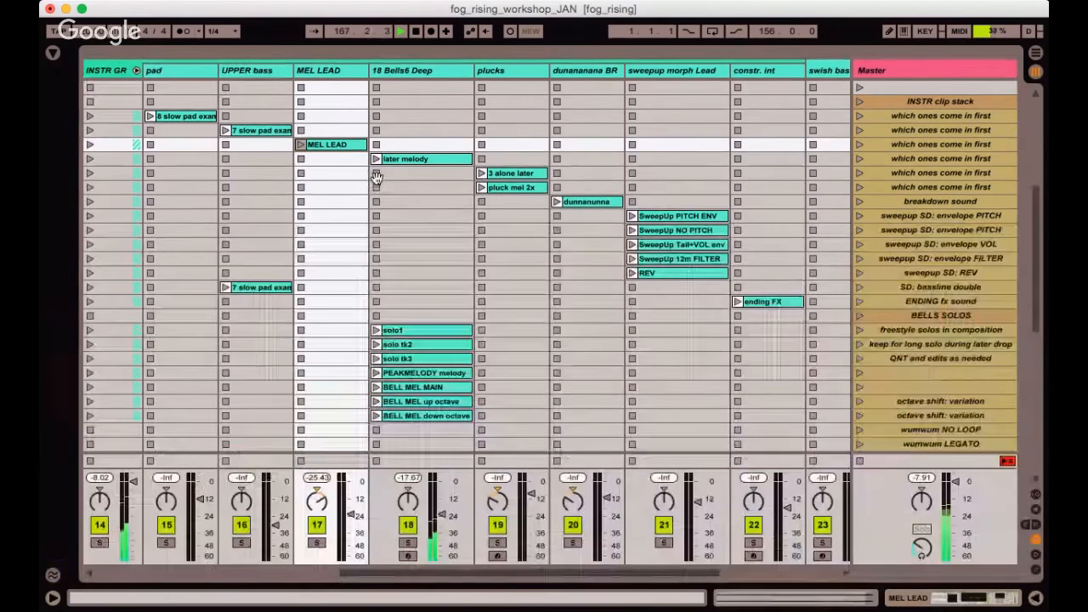
scroll(419, 205, down, 2)
scroll(419, 206, down, 2)
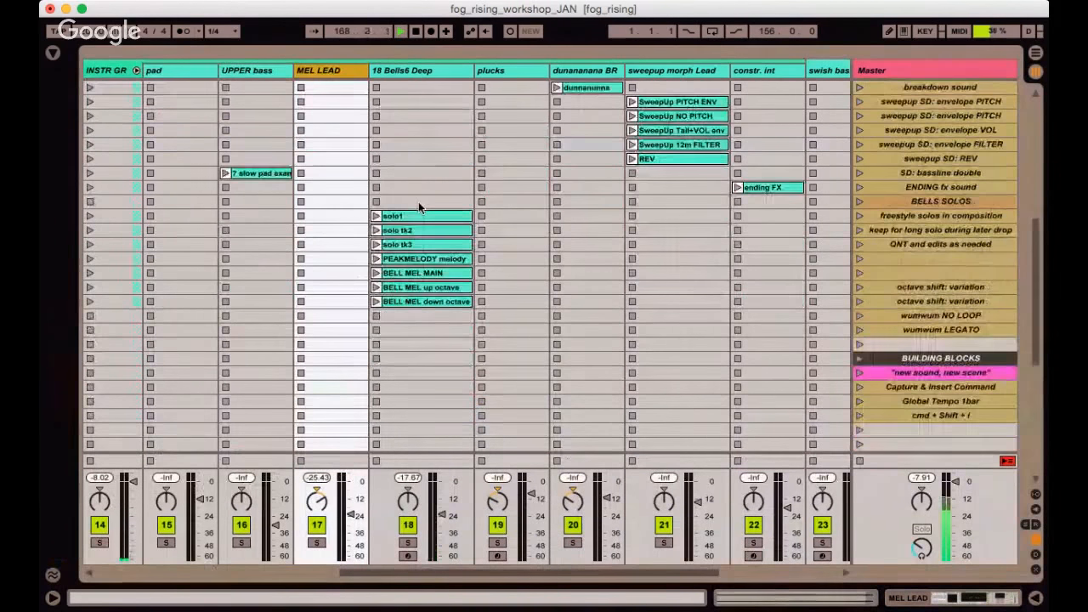
click(411, 260)
click(405, 270)
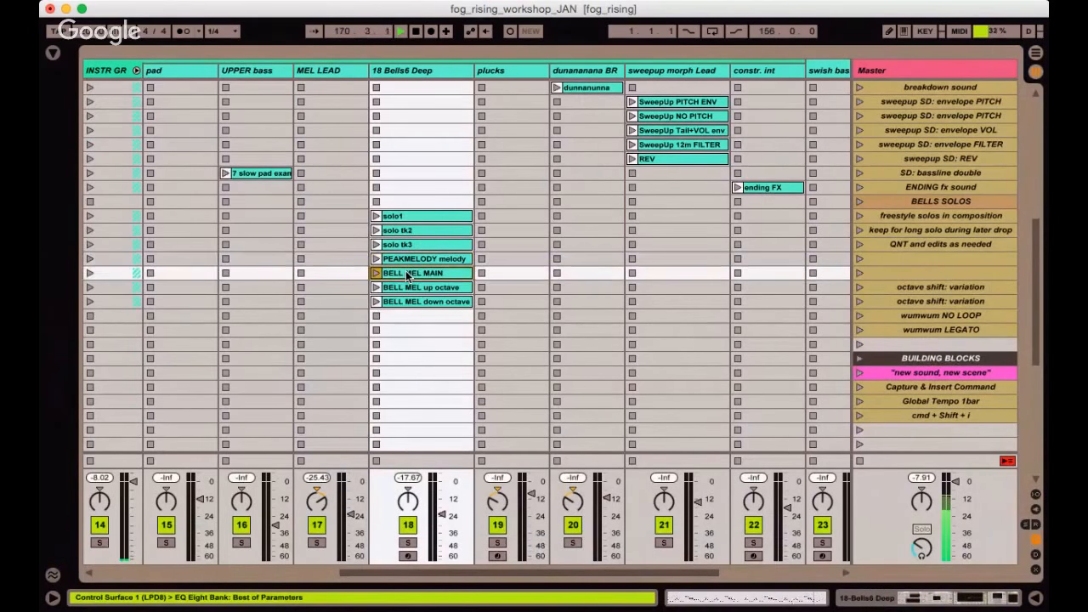
click(405, 287)
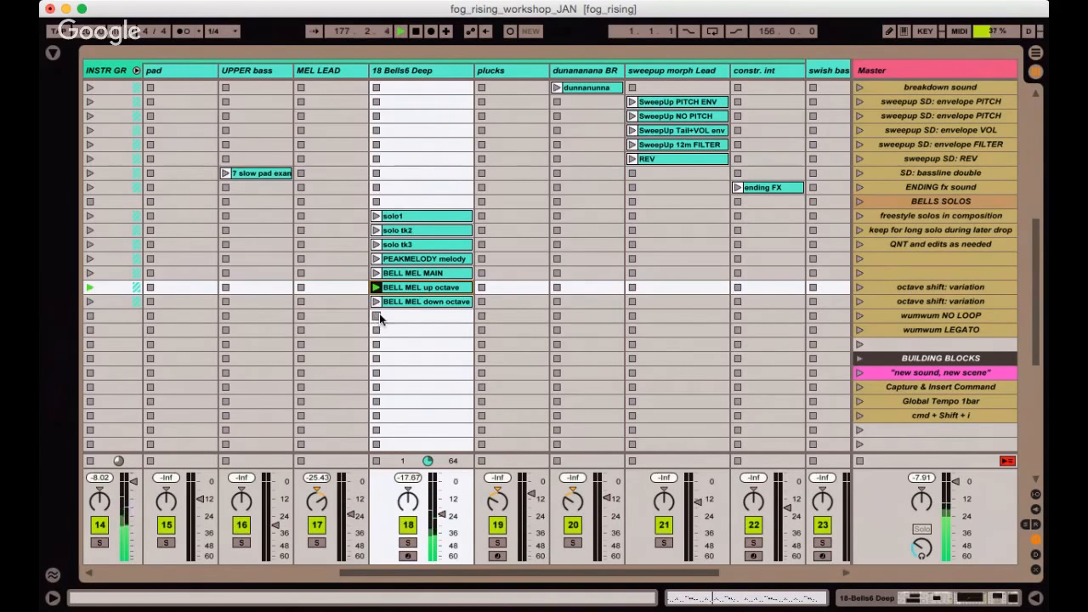
click(392, 303)
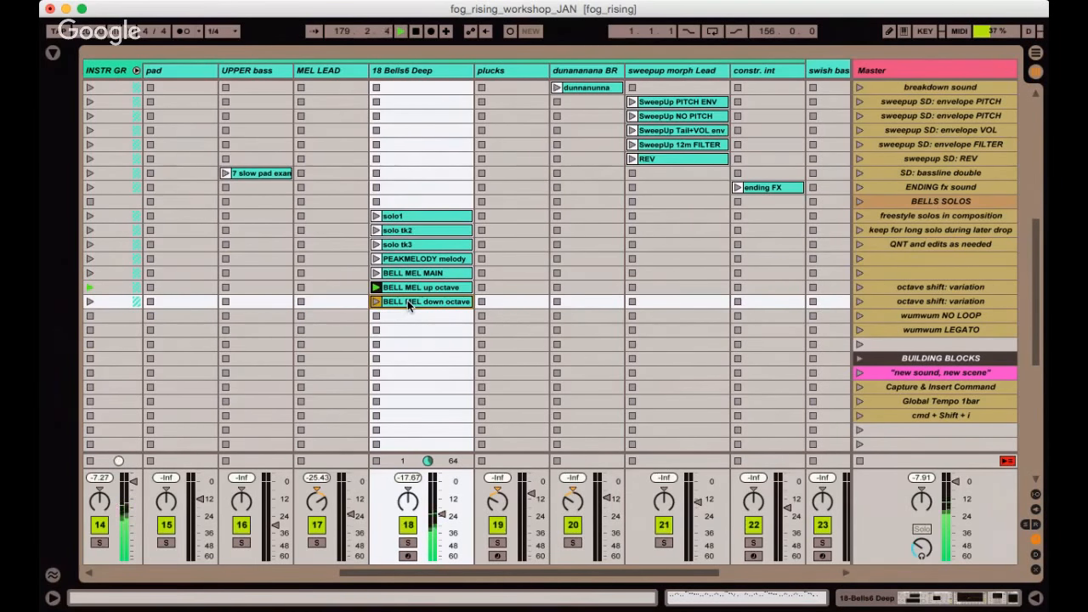
click(377, 302)
Select the PEAKMELODY melody clip, hide the mixer, and locate the PEEAK DROP scene in the SONG FORM section.
click(425, 263)
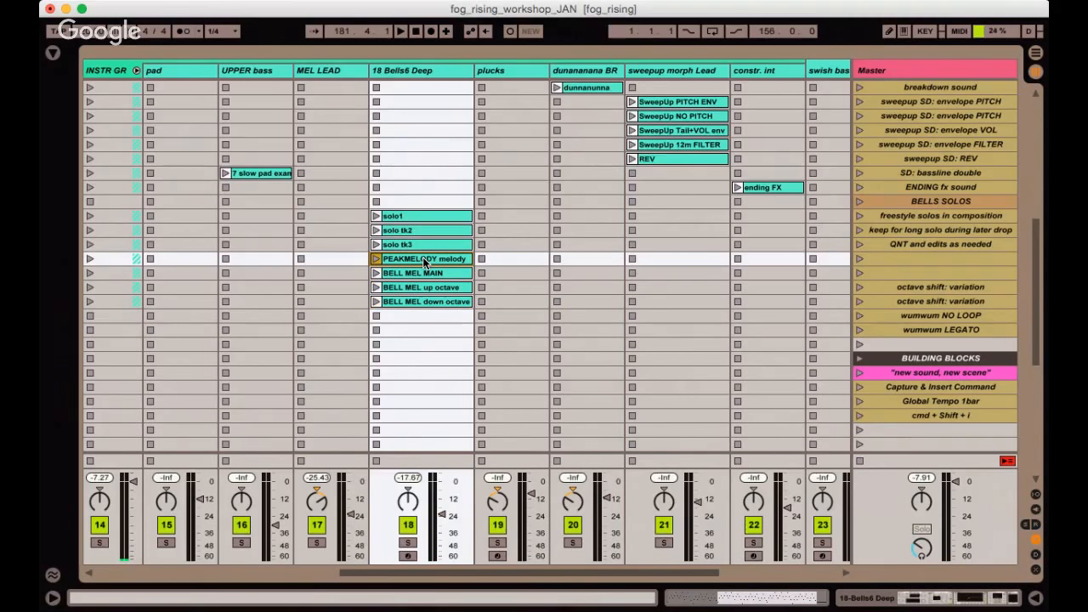
key(alt+super+m)
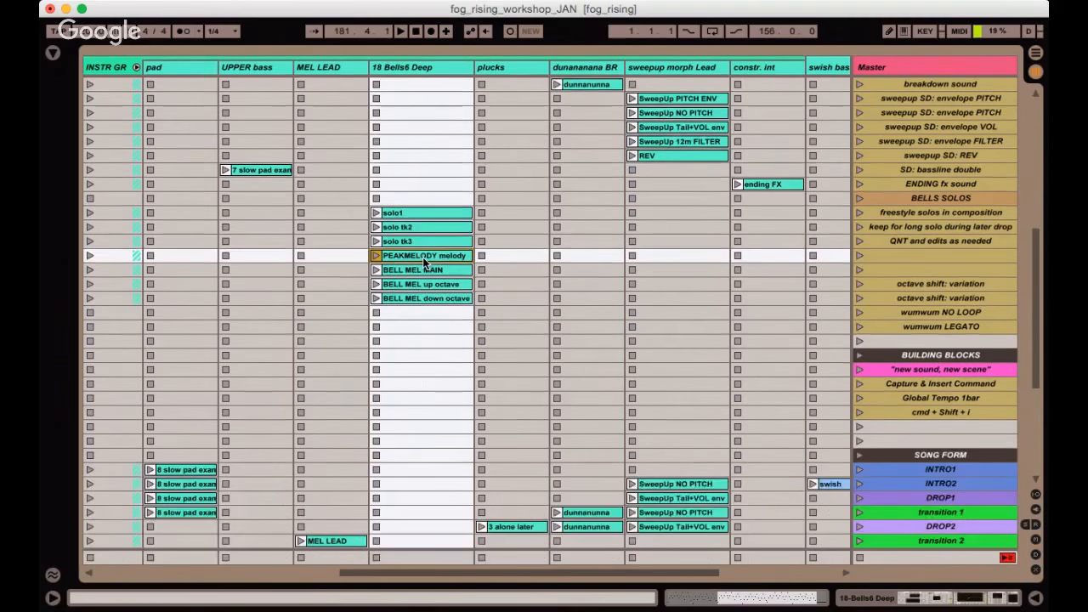
scroll(425, 262, down, 5)
scroll(885, 342, down, 3)
click(891, 326)
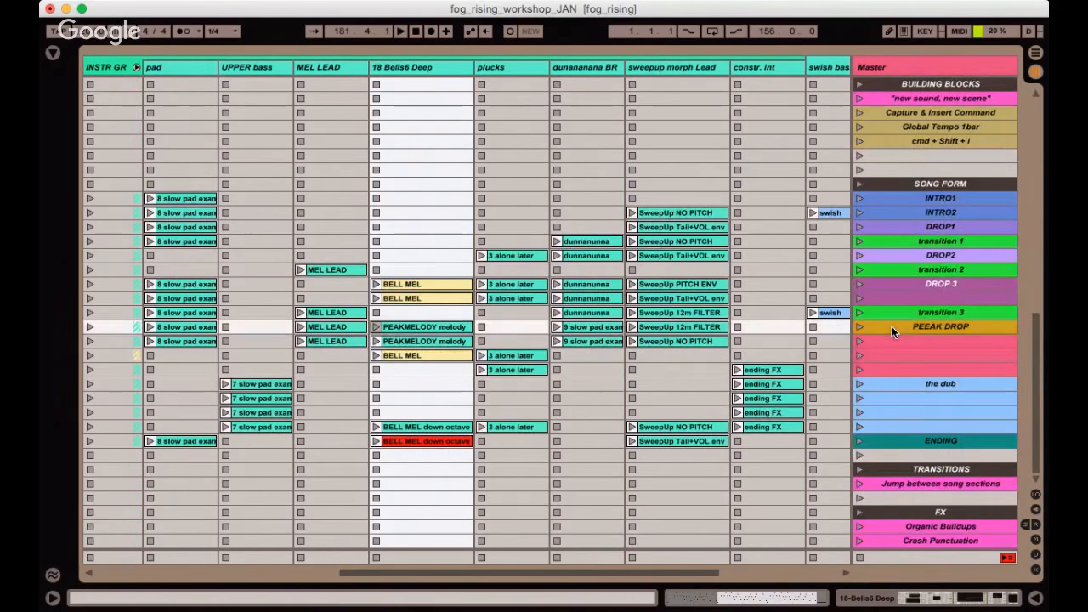
Return to the BELLS SOLOS stack and point out the BELL MEL MAIN and BELL MEL up octave clips.
scroll(443, 326, up, 5)
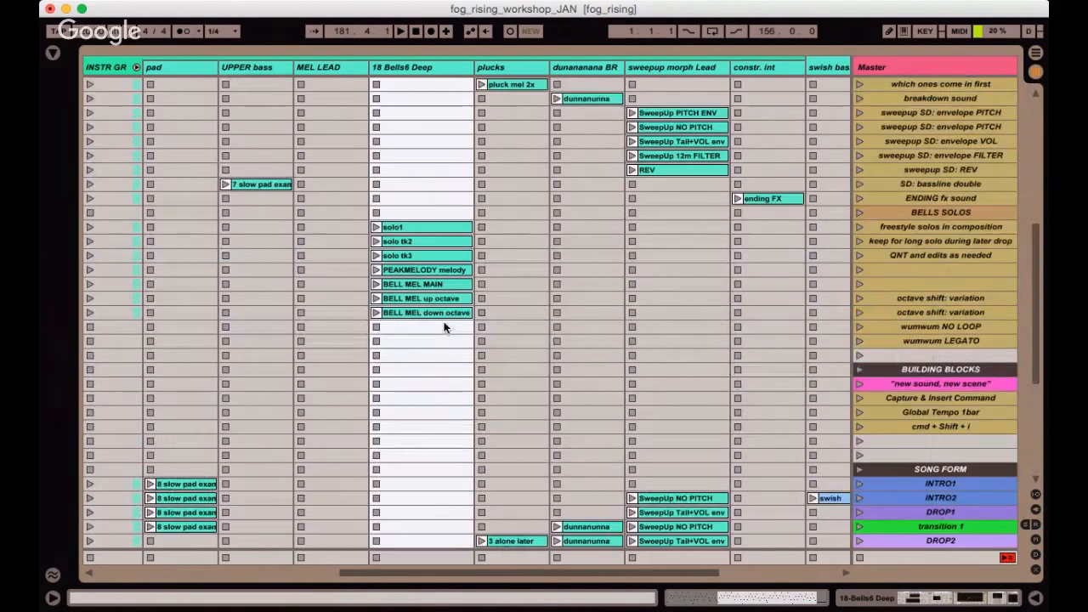
click(427, 285)
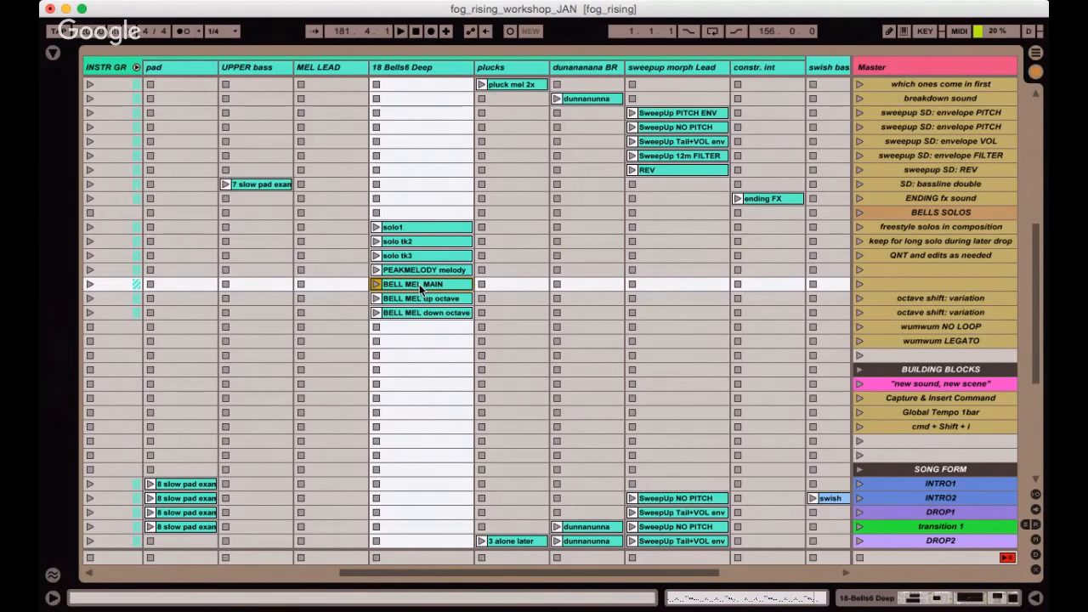
click(419, 296)
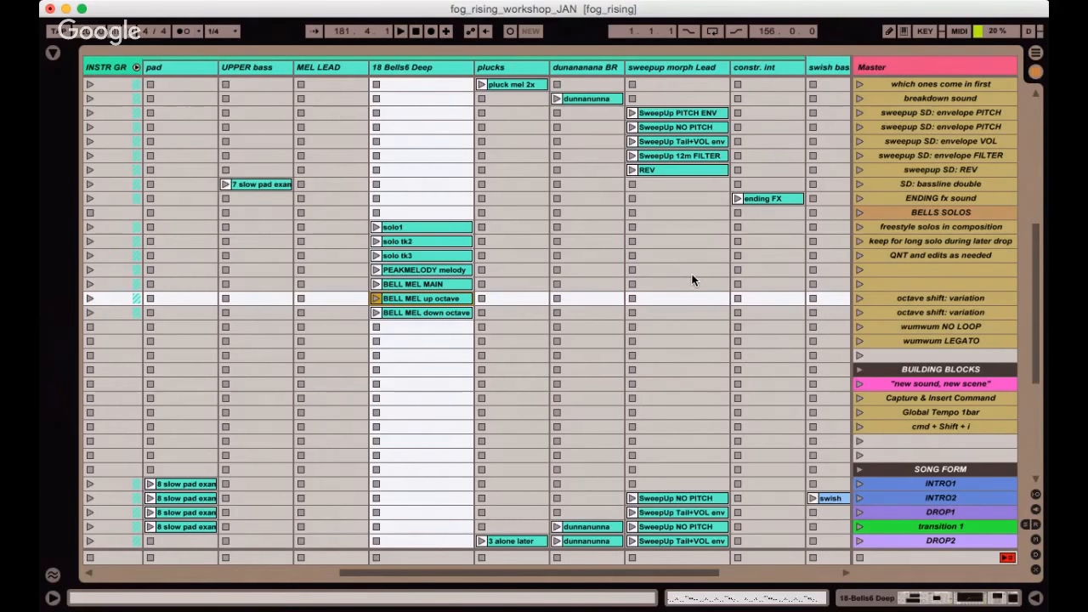
Go back to the kick drum clip stack, select the EMPTY 1 to EMPTY 4 clips, and launch EMPTY 1.
scroll(668, 140, left, 10)
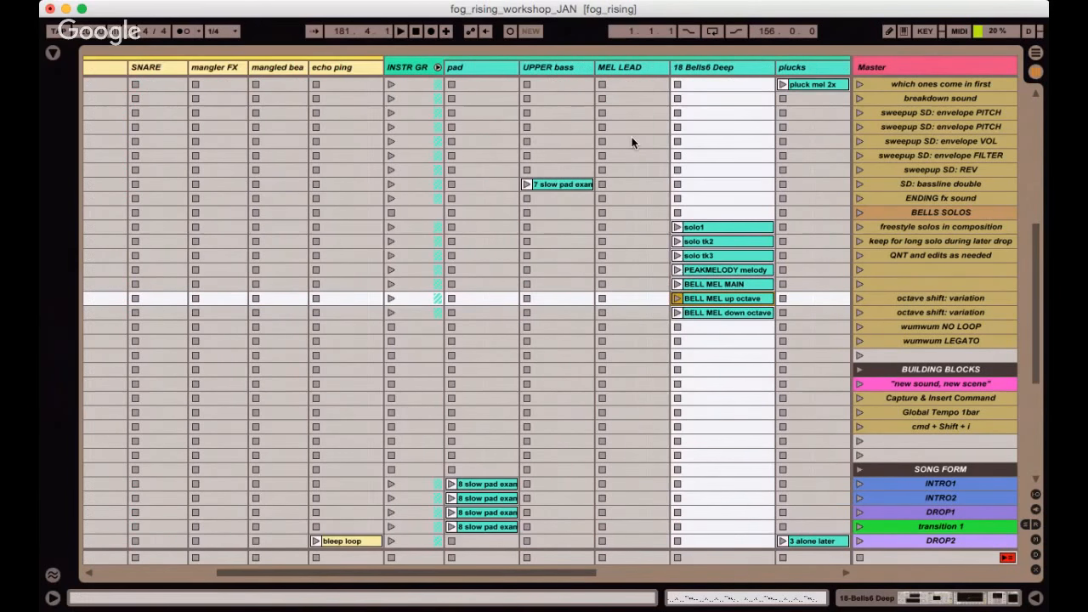
scroll(195, 179, up, 5)
click(135, 67)
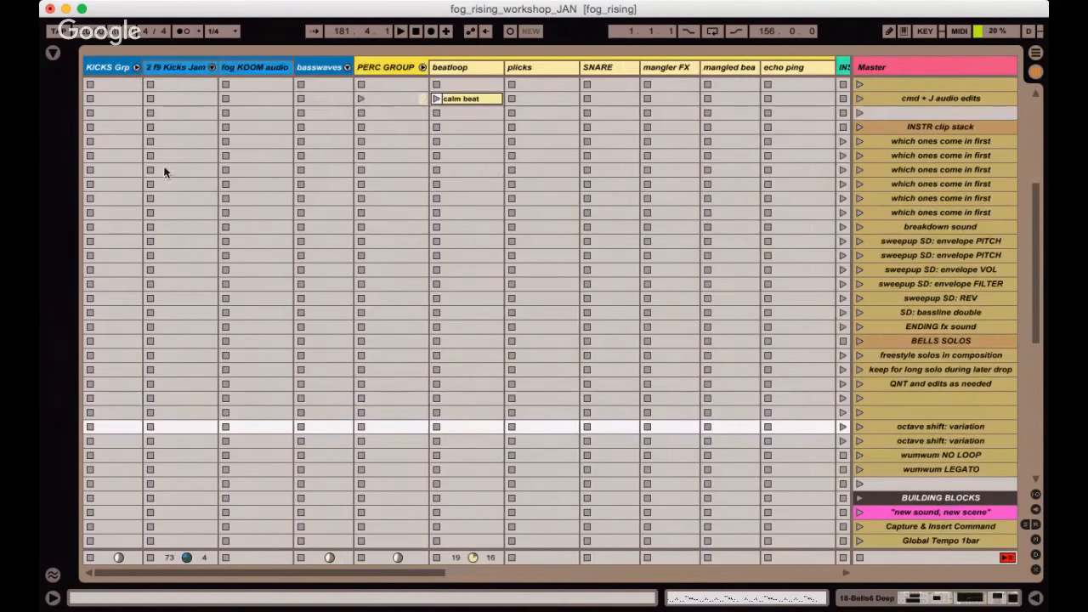
scroll(163, 166, up, 6)
click(175, 186)
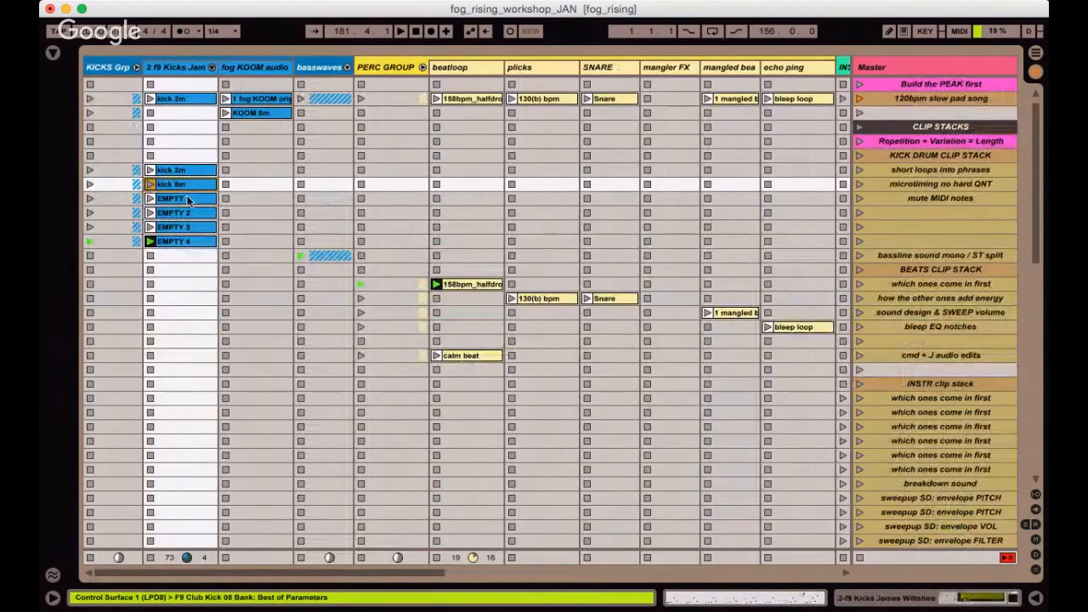
click(188, 196)
shift+click(193, 243)
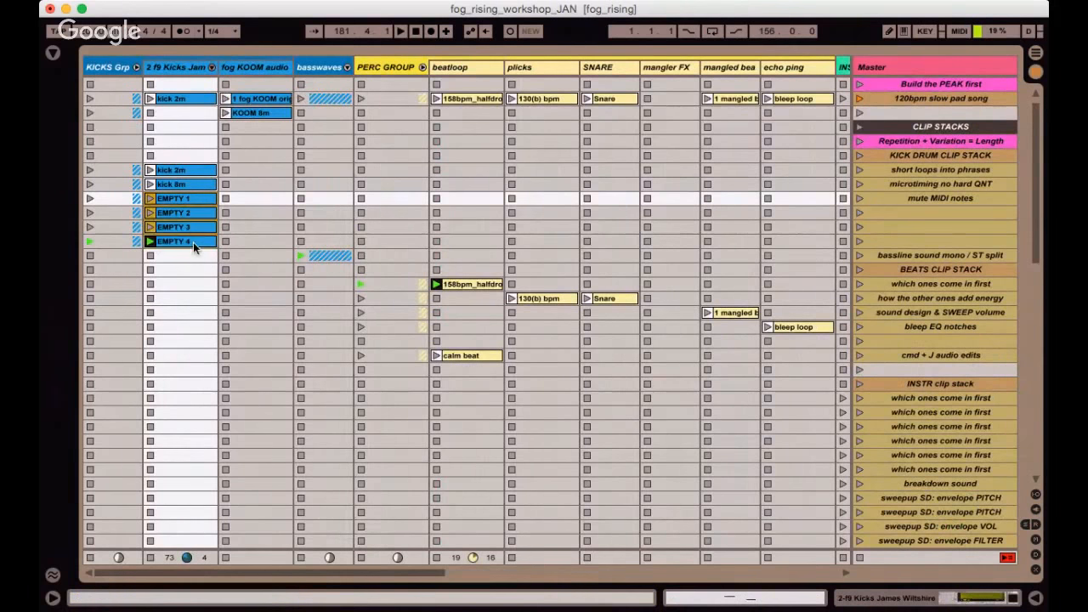
click(150, 199)
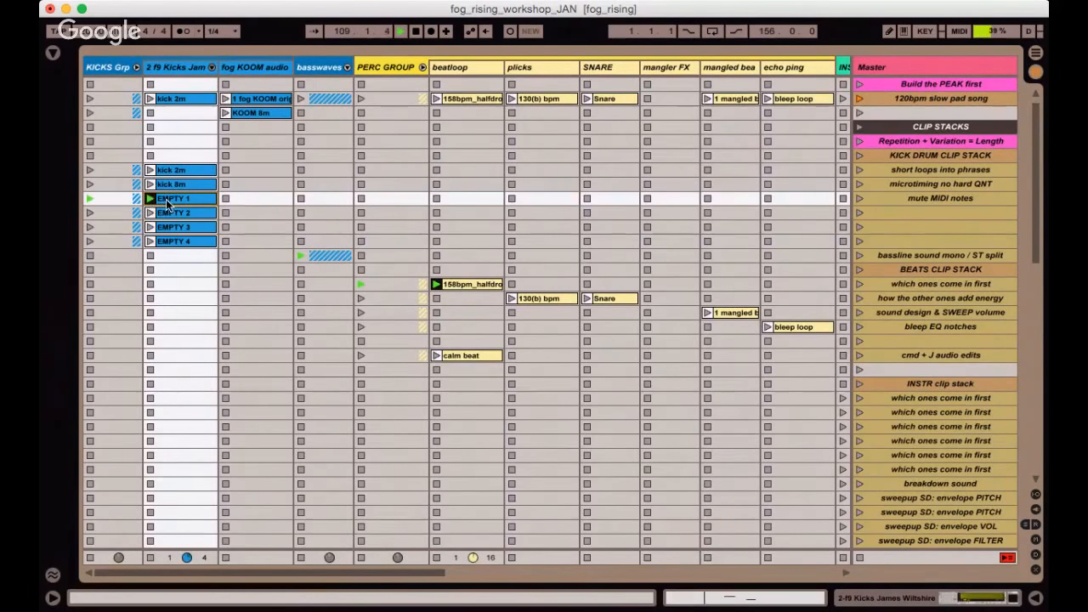
Open the EMPTY 1 clip's notes and compare them with the EMPTY 2 to EMPTY 4 variations in the kick drum stack.
double_click(166, 199)
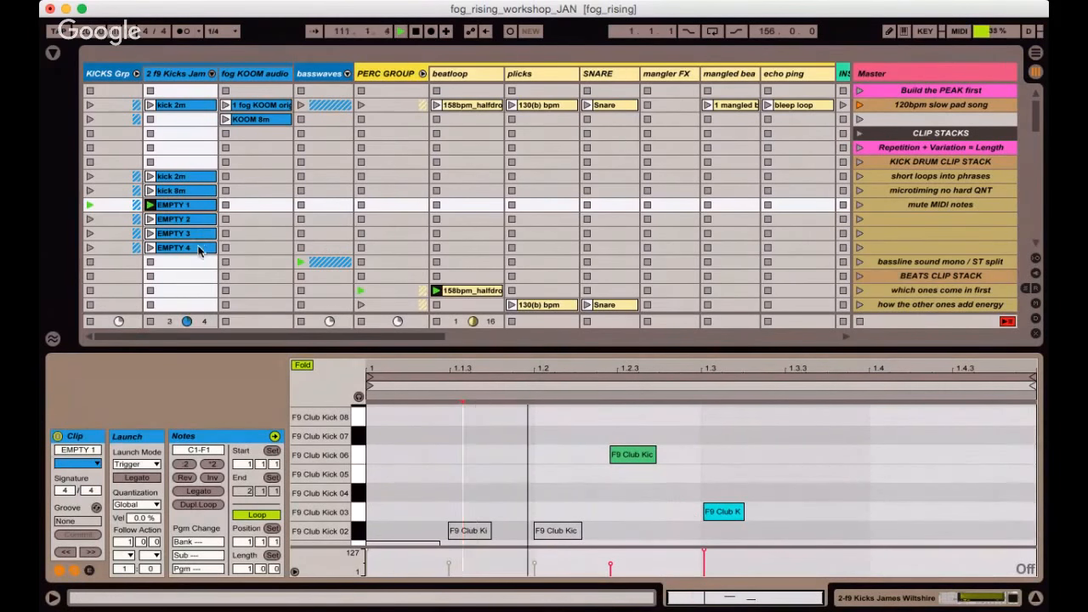
click(189, 207)
key(Down)
key(Down)
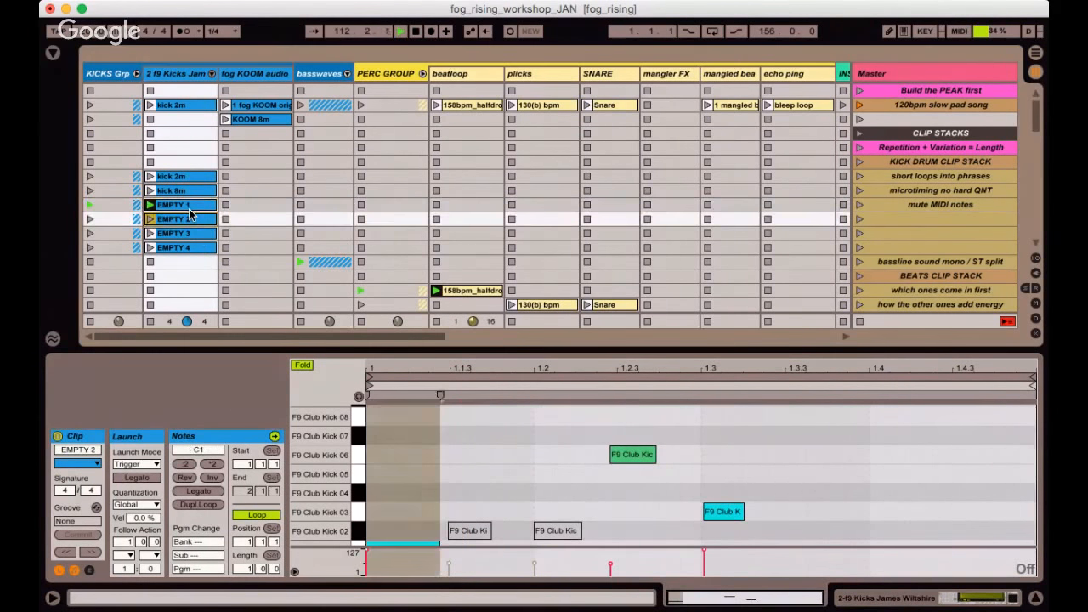
key(Down)
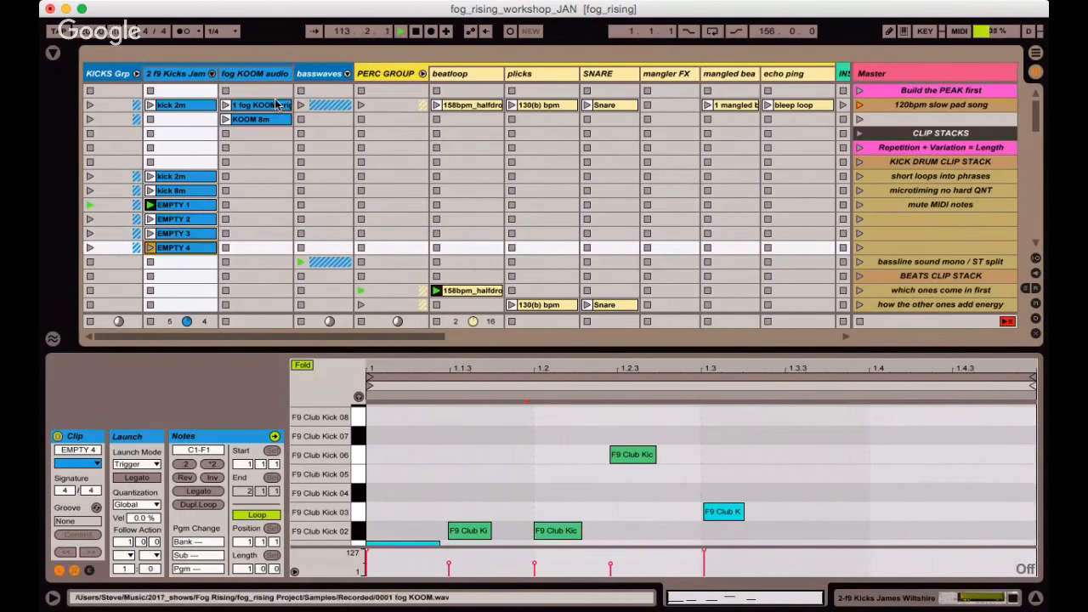
Unfold the basswaves group and show the waveform of the bassline MONO clip.
click(346, 74)
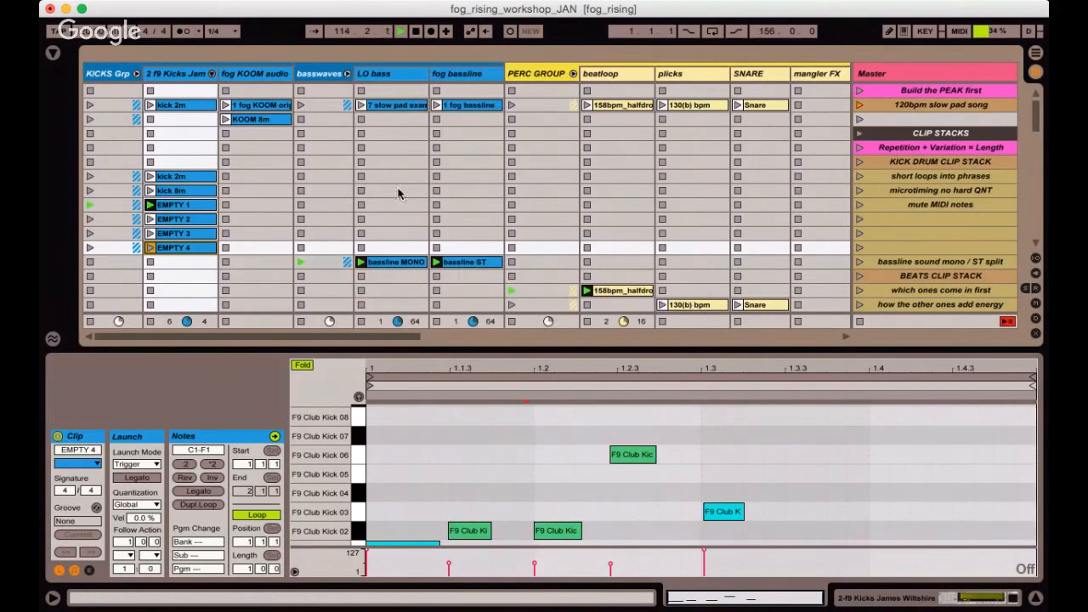
click(387, 262)
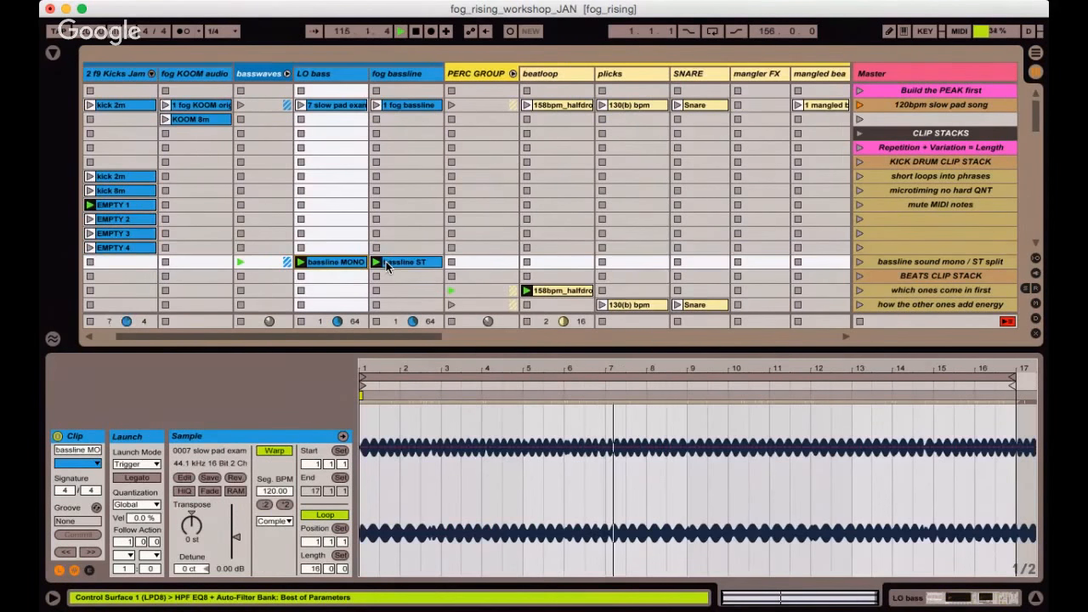
Review the beats clip stack, selecting the 158bpm_halfdrop through bleep loop range and inspecting the halfdrop, 130(b) bpm and bleep loop clips individually.
scroll(387, 265, right, 5)
scroll(387, 266, down, 4)
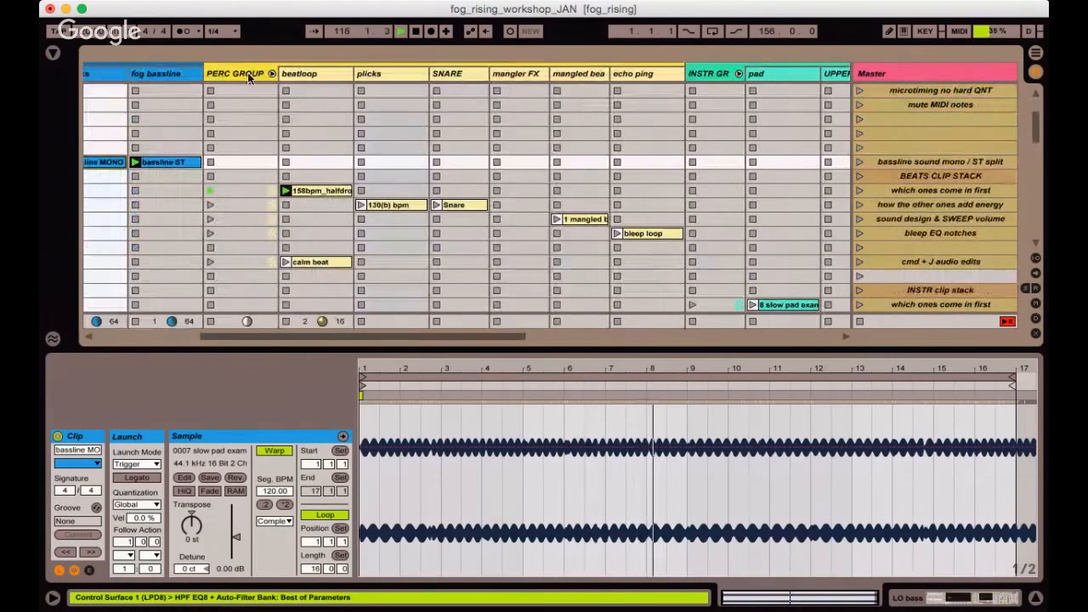
click(317, 192)
scroll(477, 209, down, 1)
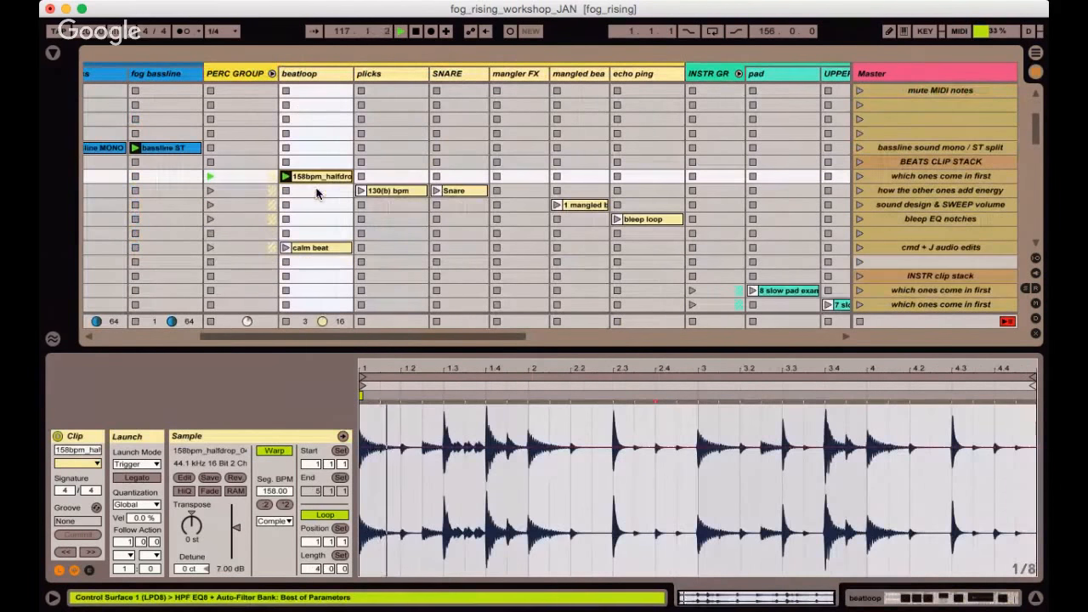
shift+click(641, 223)
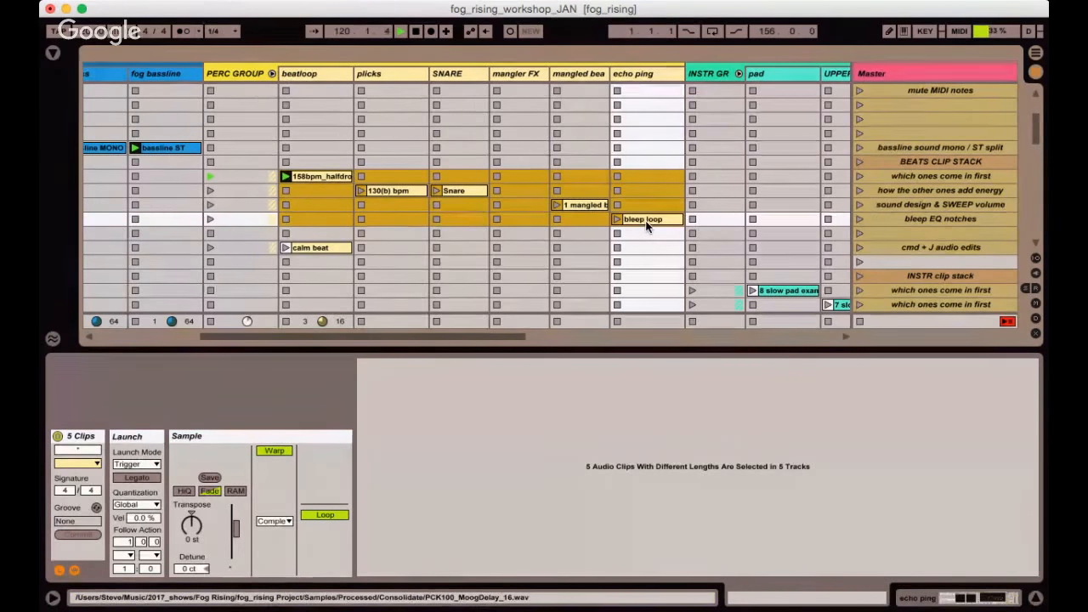
click(319, 176)
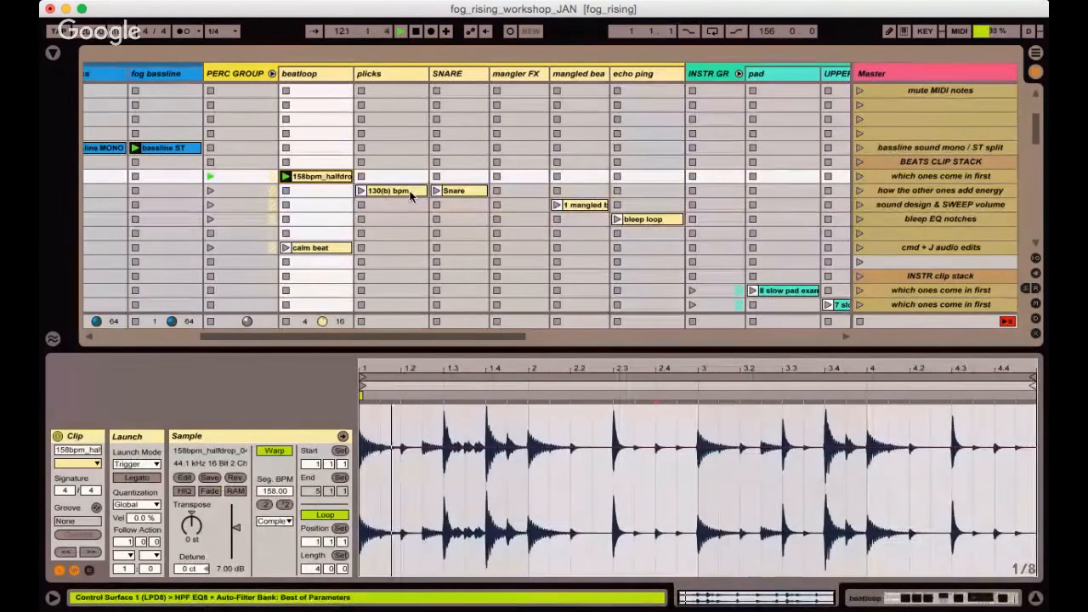
click(412, 194)
click(651, 218)
Go to the INSTR clip stack and inspect the slow pad clips on the pad and UPPER bass tracks.
scroll(650, 217, right, 10)
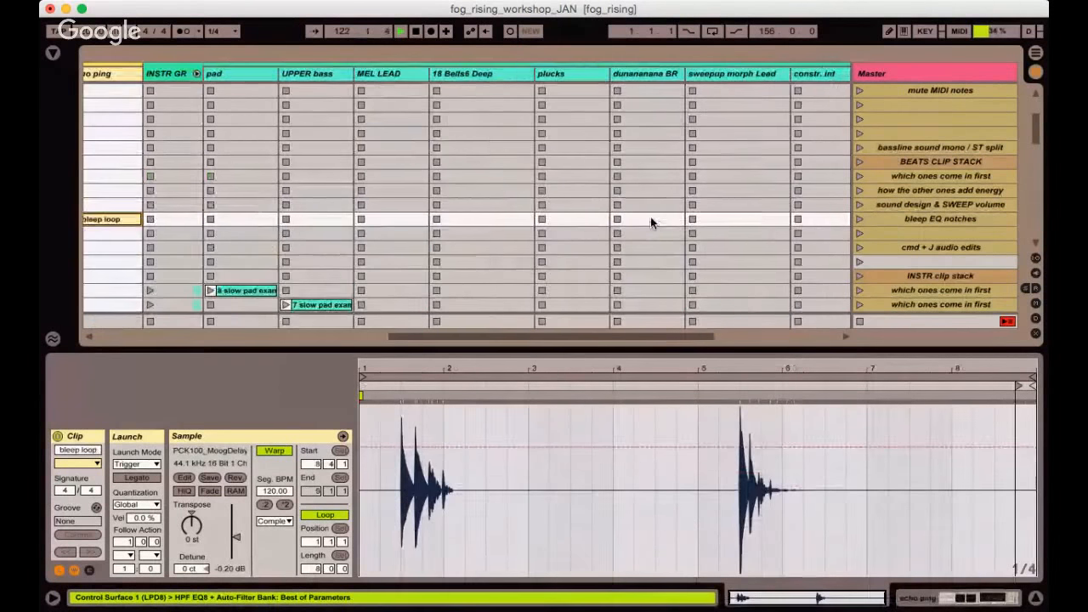
scroll(651, 217, down, 5)
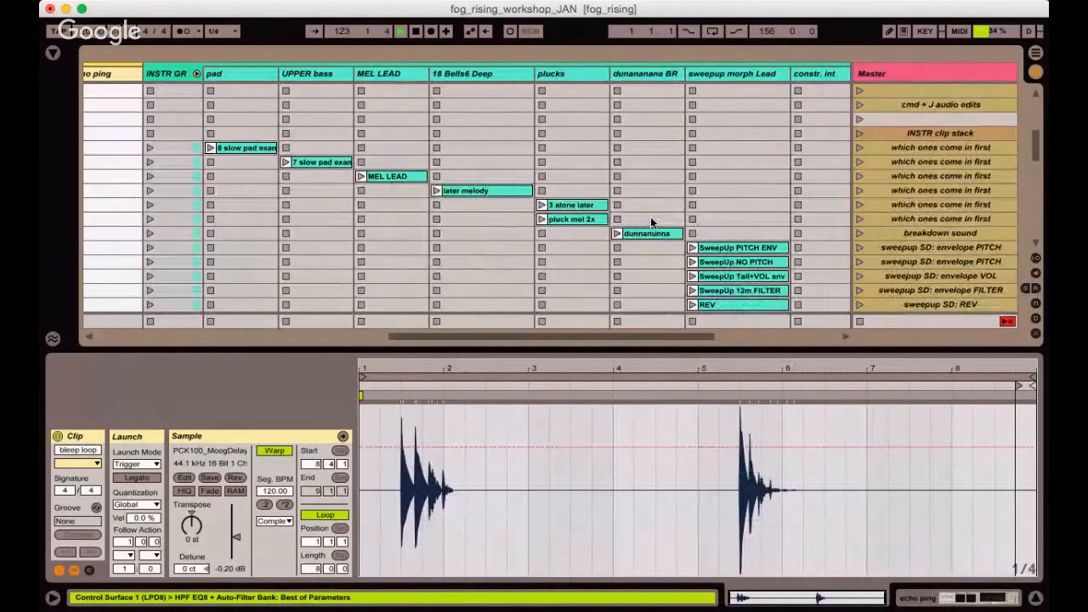
scroll(650, 219, down, 1)
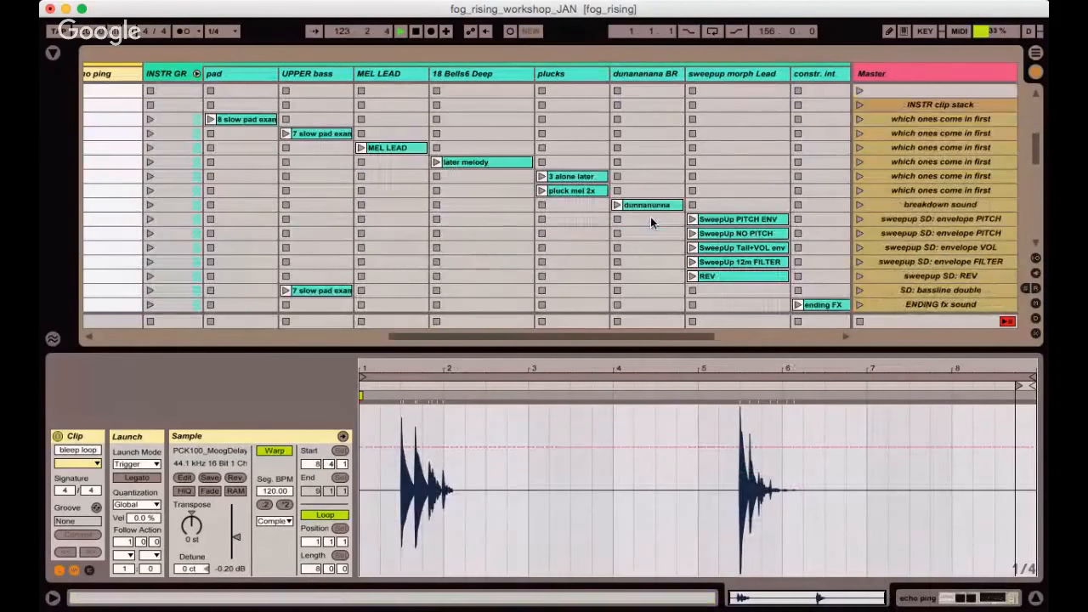
click(255, 120)
click(332, 132)
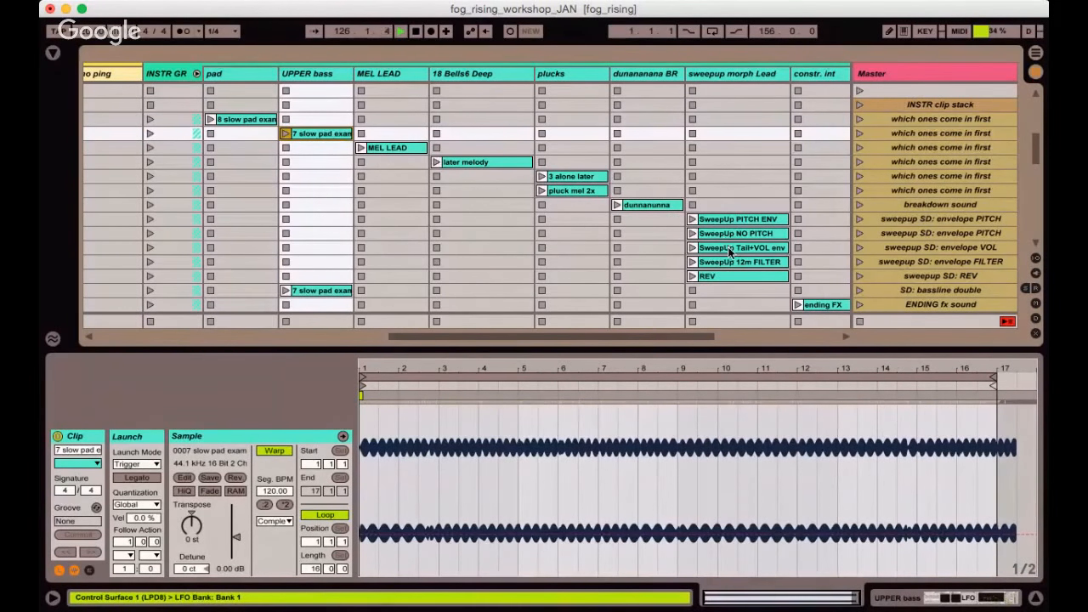
Launch the SweepUp PITCH ENV clip, show the mixer, and briefly solo the sweepup morph Lead track.
click(729, 218)
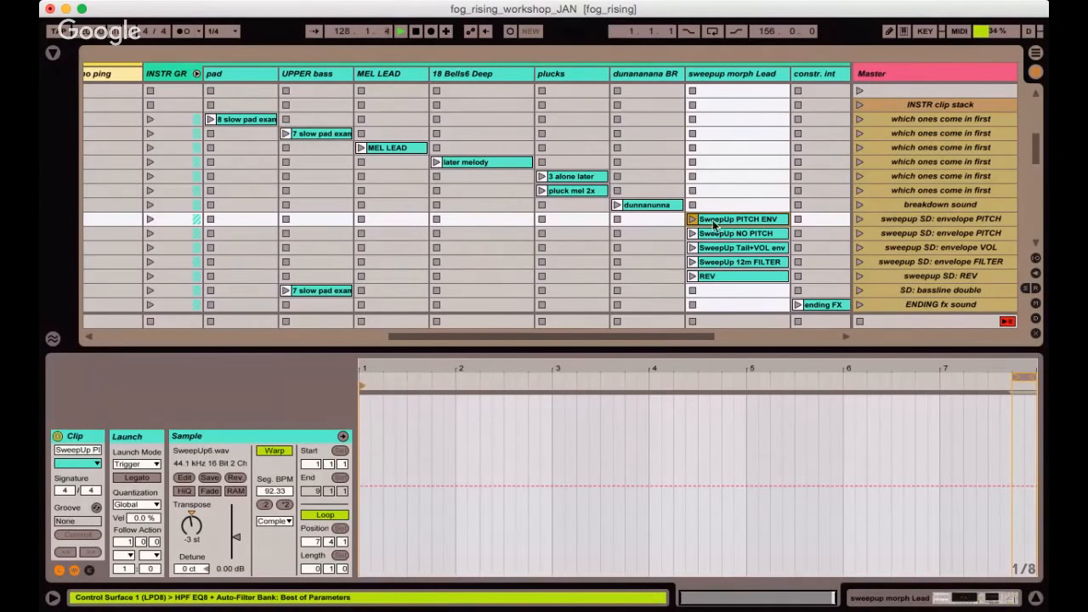
click(693, 219)
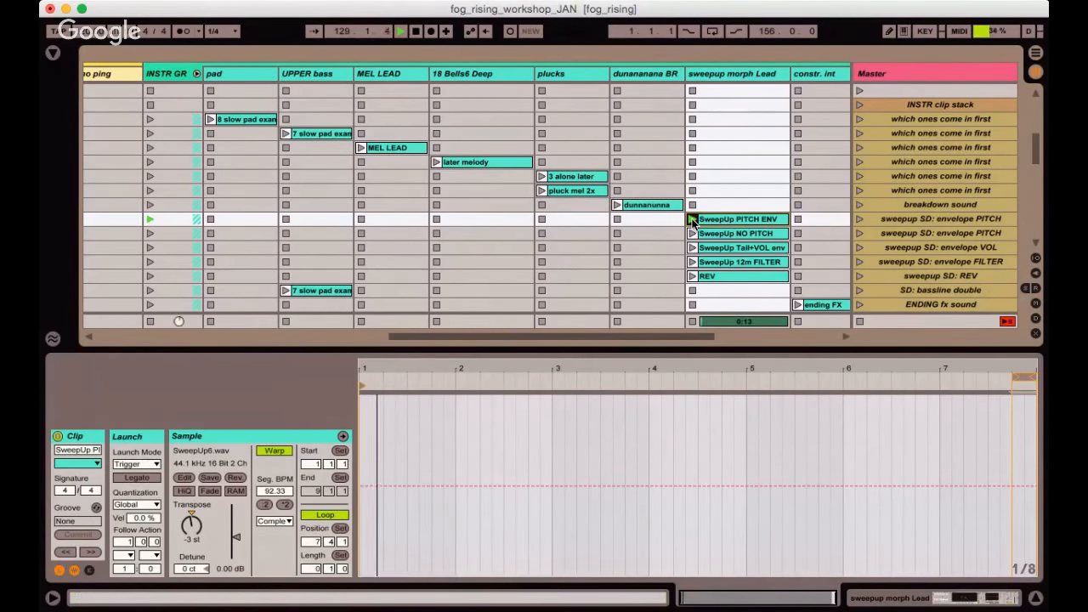
key(super+alt+m)
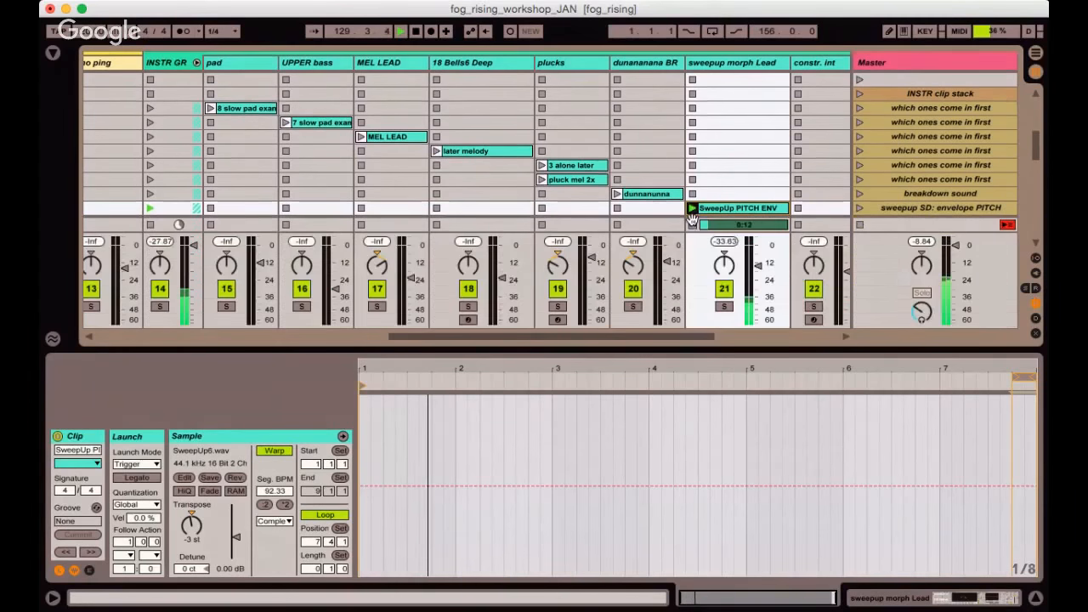
click(723, 306)
click(724, 307)
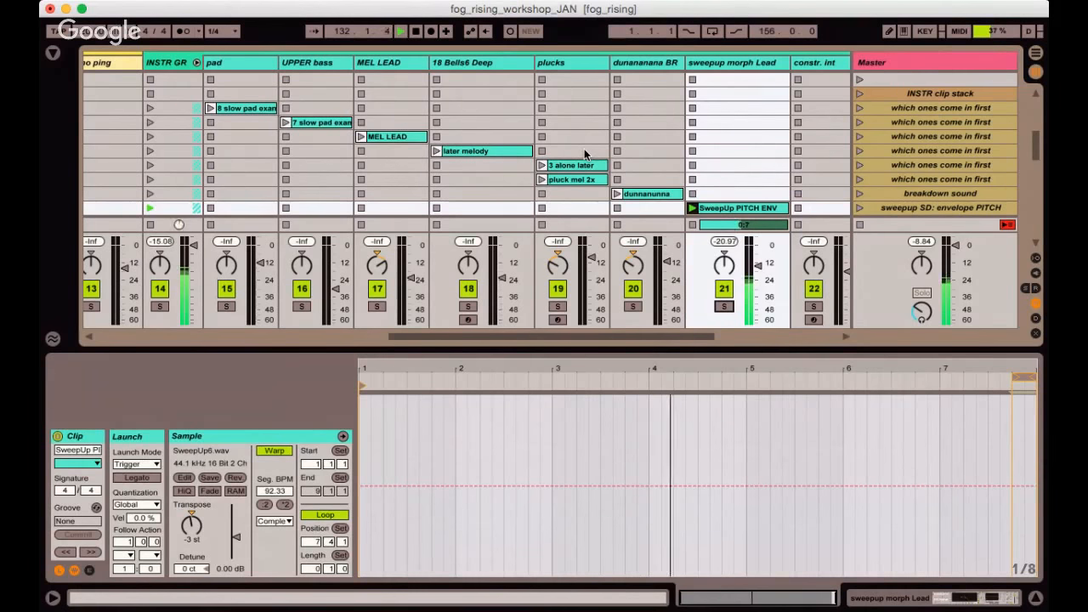
scroll(585, 154, left, 1)
scroll(584, 153, right, 1)
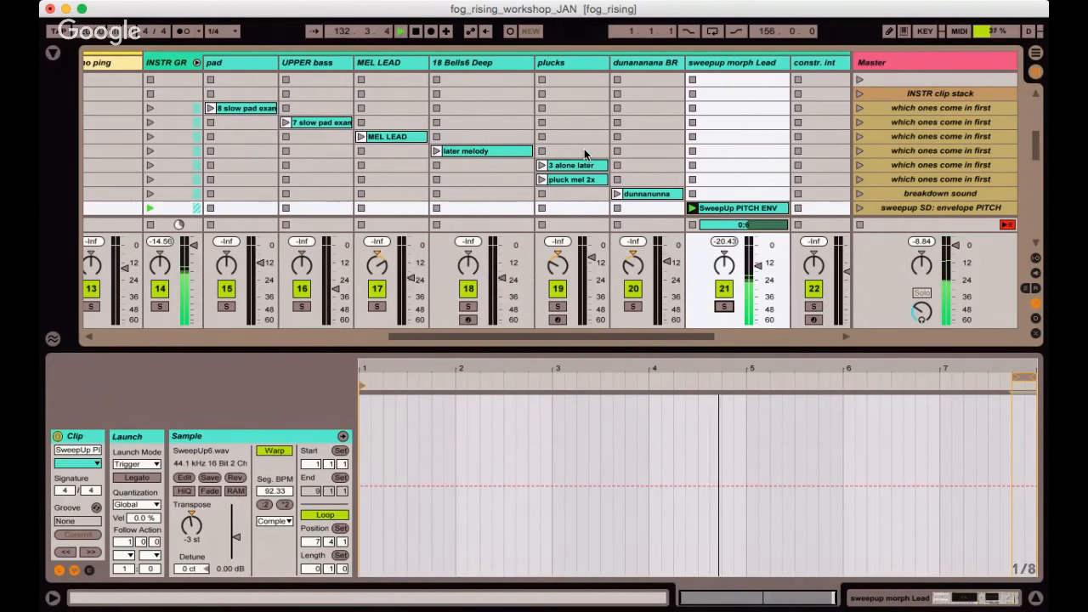
Audition and stop the later melody clip on the 18 Bells6 Deep track, and hide the detail view and mixer.
click(436, 151)
click(693, 194)
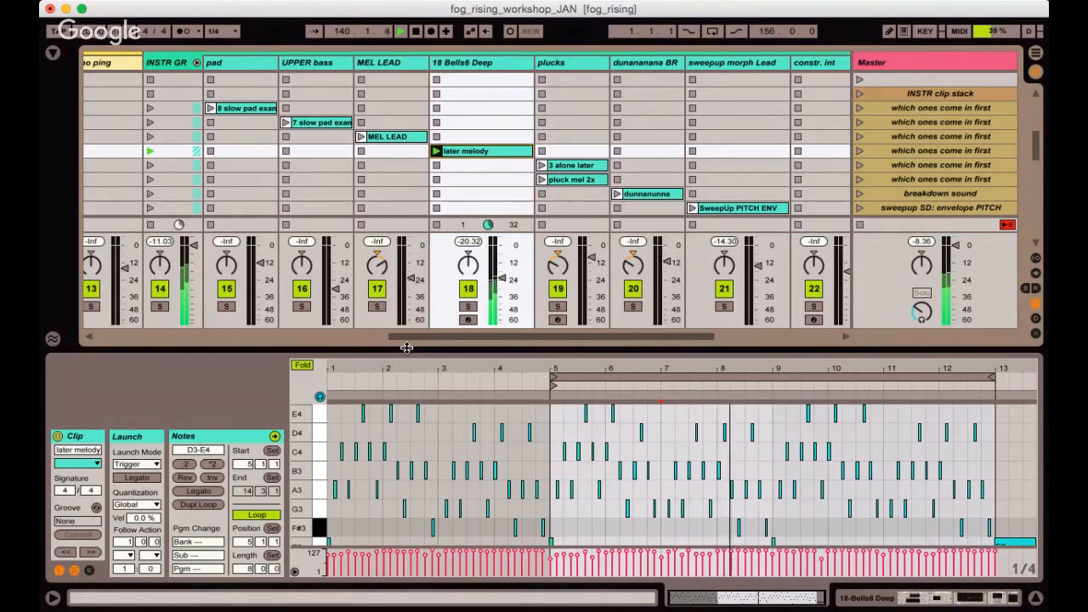
drag(397, 346, 397, 418)
click(435, 194)
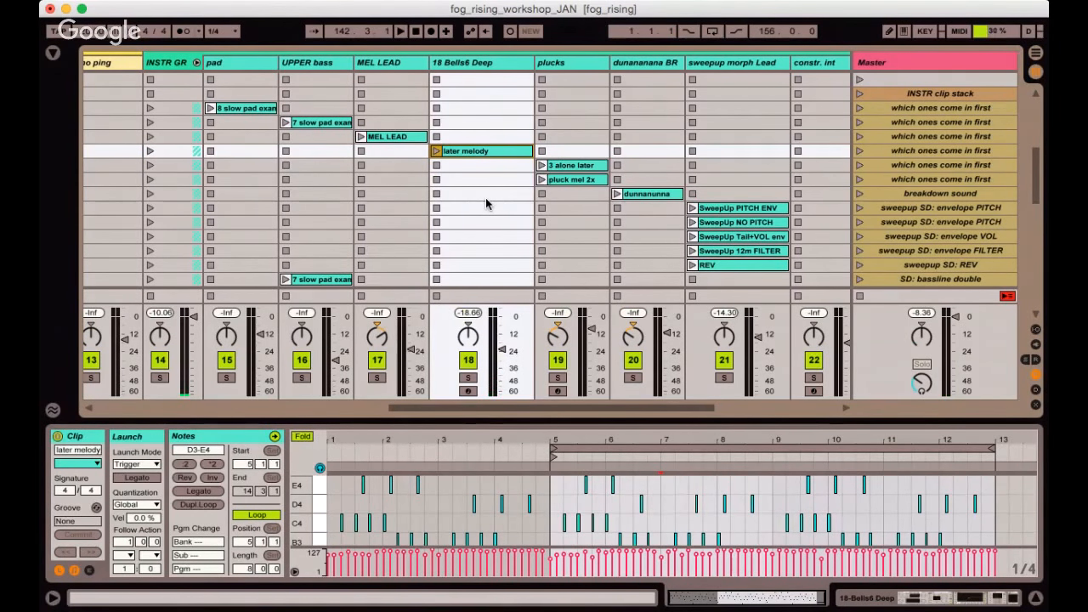
key(alt+super+l)
key(alt+super+m)
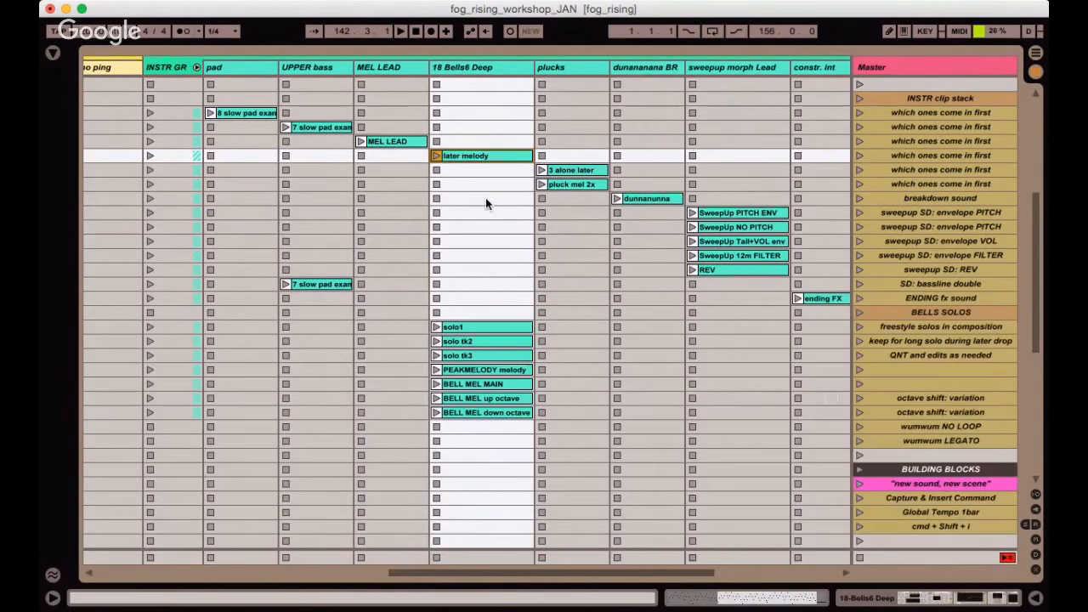
Return to the 120bpm slow pad song scene and select its dunnanunna clip.
scroll(485, 197, up, 6)
scroll(485, 197, up, 3)
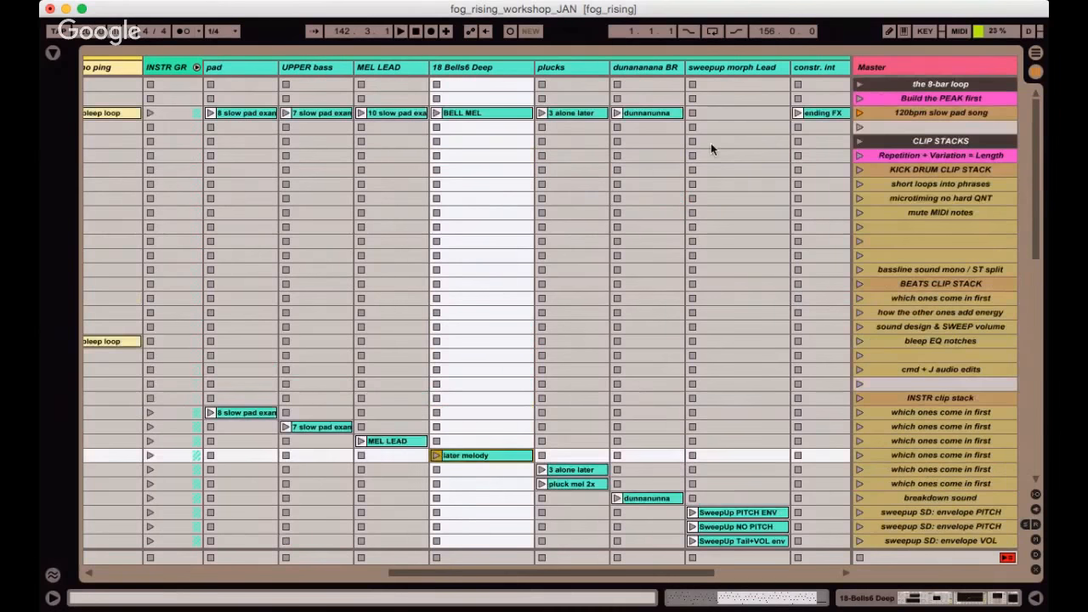
click(919, 113)
click(645, 113)
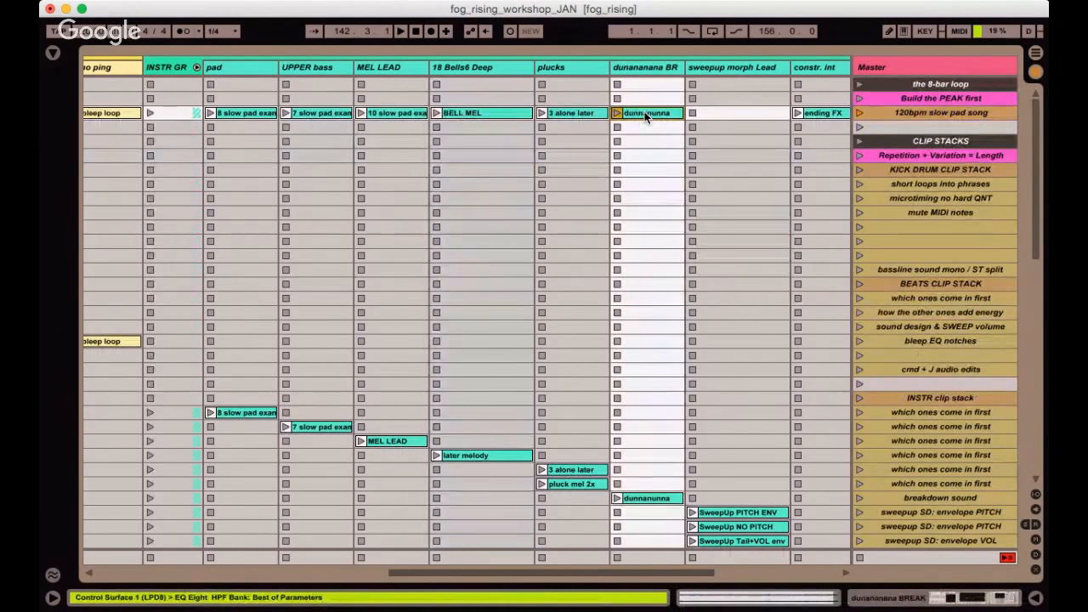
Walk across the clips of the 120bpm slow pad song scene from fog bassline to dunnanunna.
scroll(645, 117, left, 15)
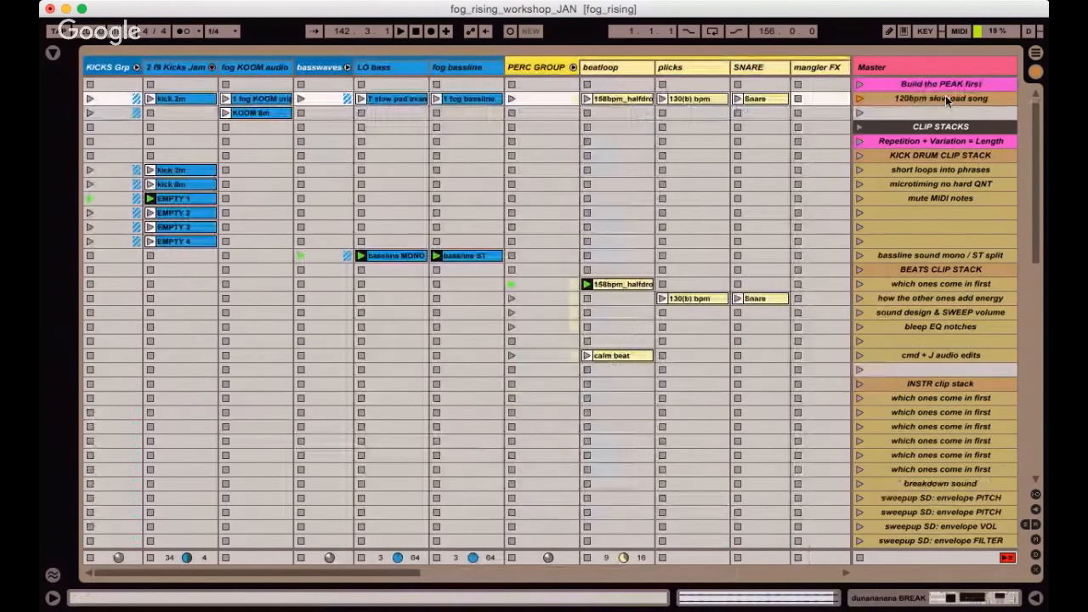
click(477, 98)
key(Right)
key(Right)
key(Right)
key(Right)
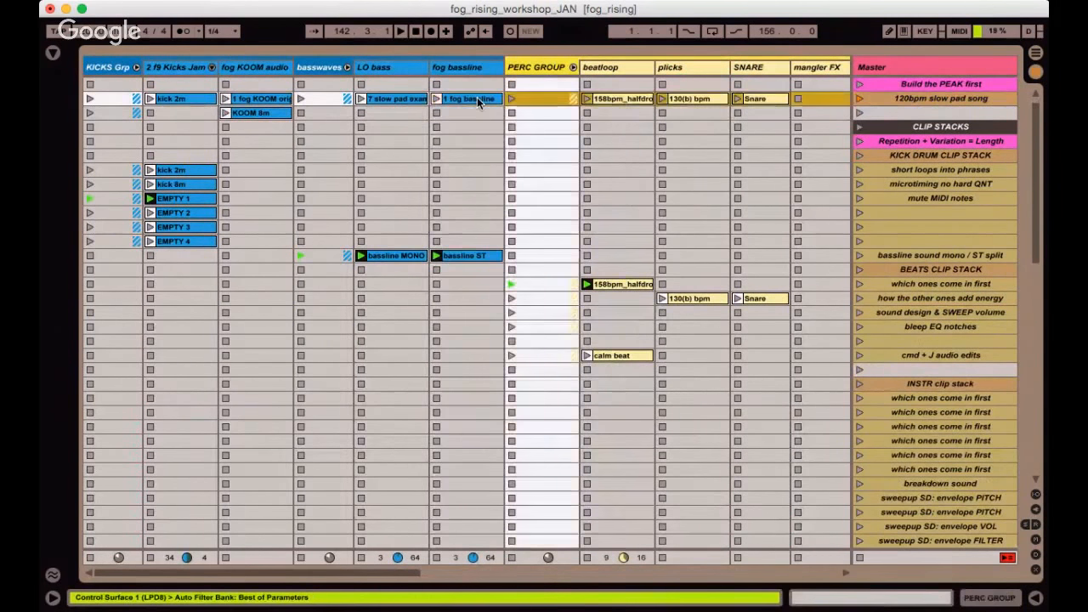
key(Right)
key(Right)
key(Right)
key(Right)
key(Right)
key(Right)
key(Right)
key(Right)
key(Right)
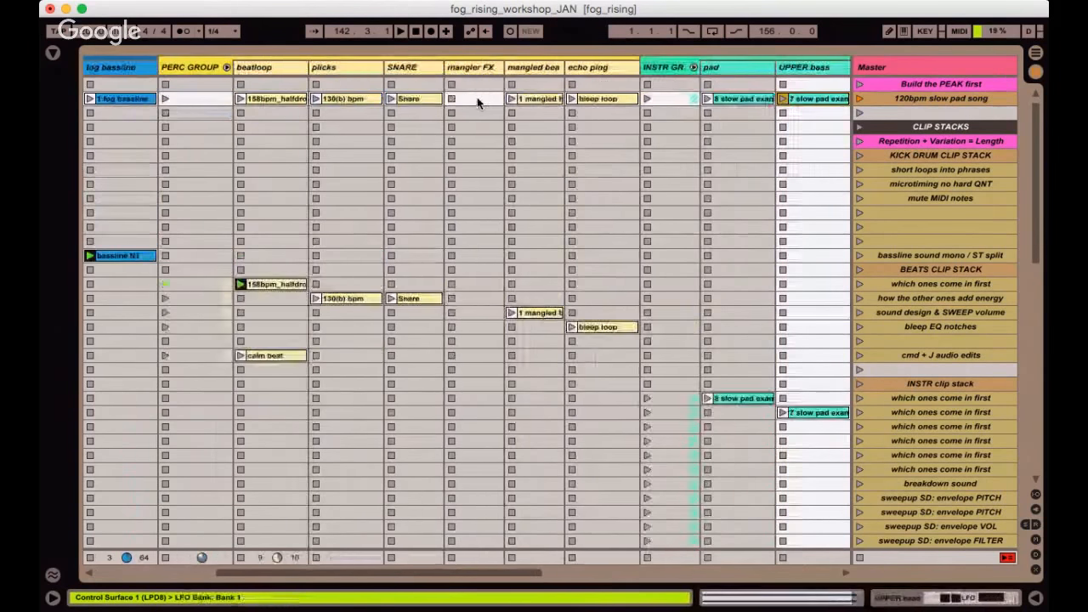
key(Right)
key(Right)
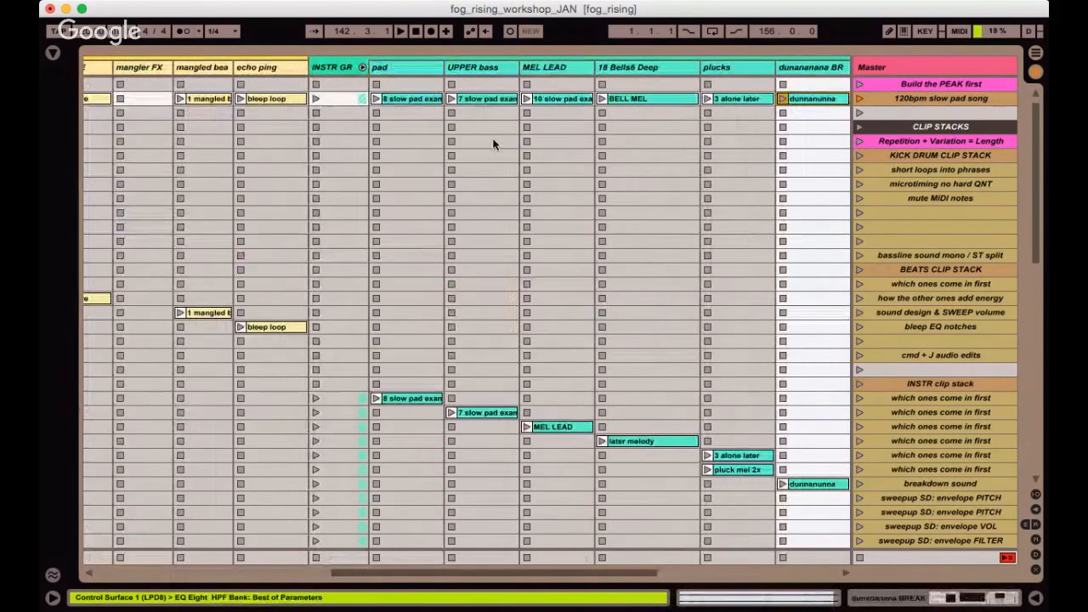
Review the clip stacks as a whole, highlighting their scenes down to wumwum LEGATO and examining the tracks across to sin wumwum.
scroll(524, 178, down, 2)
scroll(525, 179, down, 1)
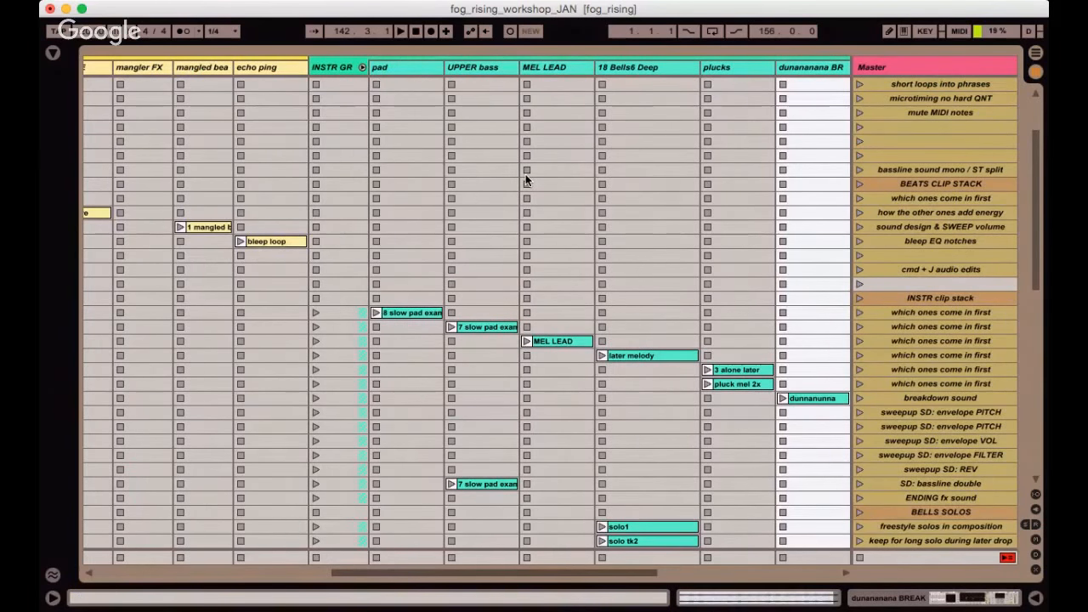
scroll(525, 178, up, 2)
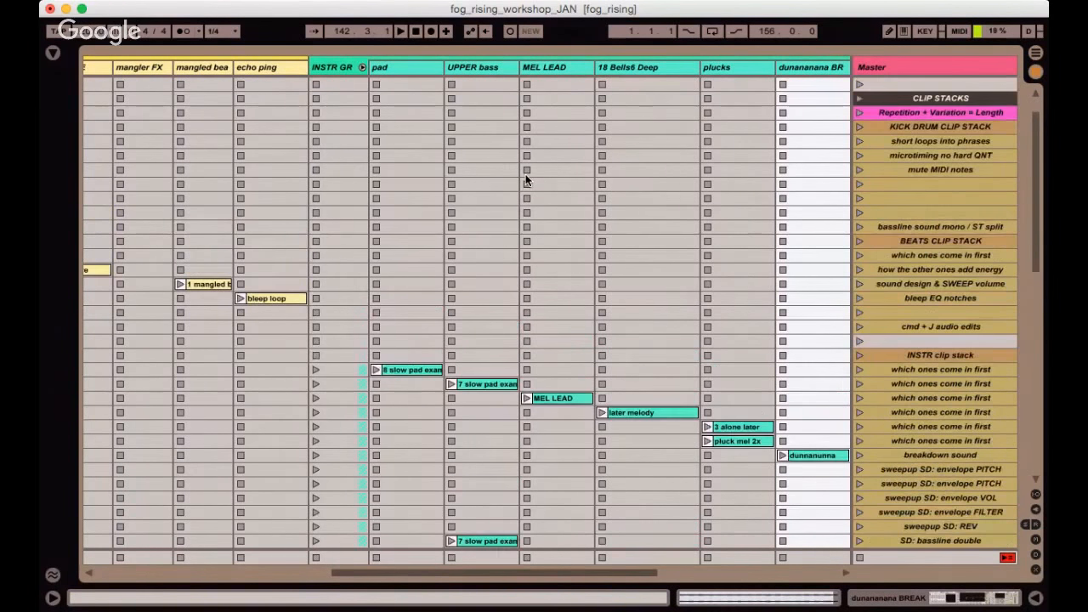
scroll(939, 128, down, 9)
scroll(940, 128, left, 1)
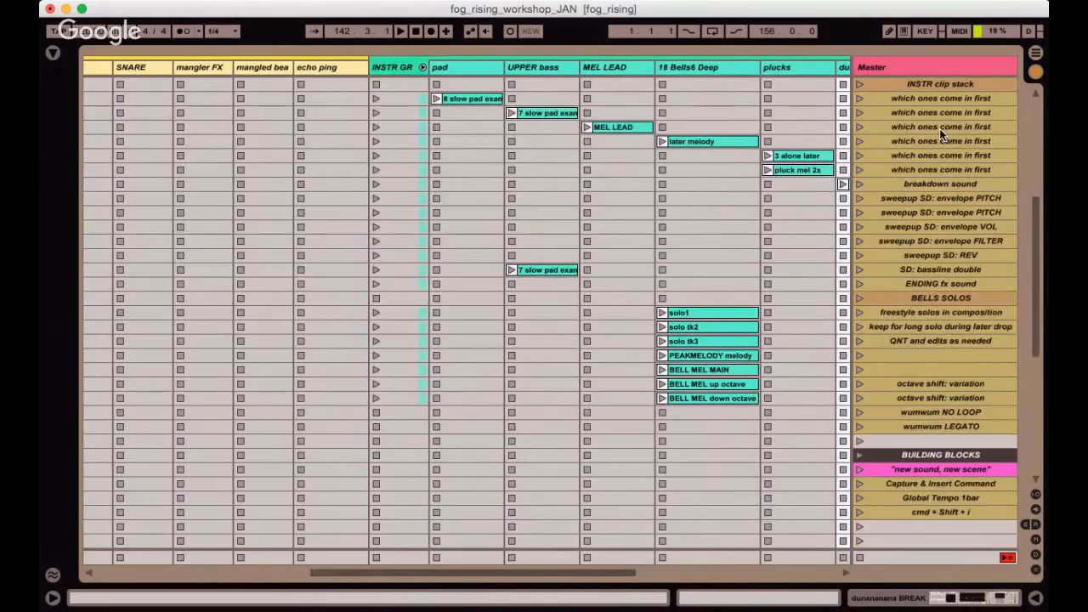
click(914, 429)
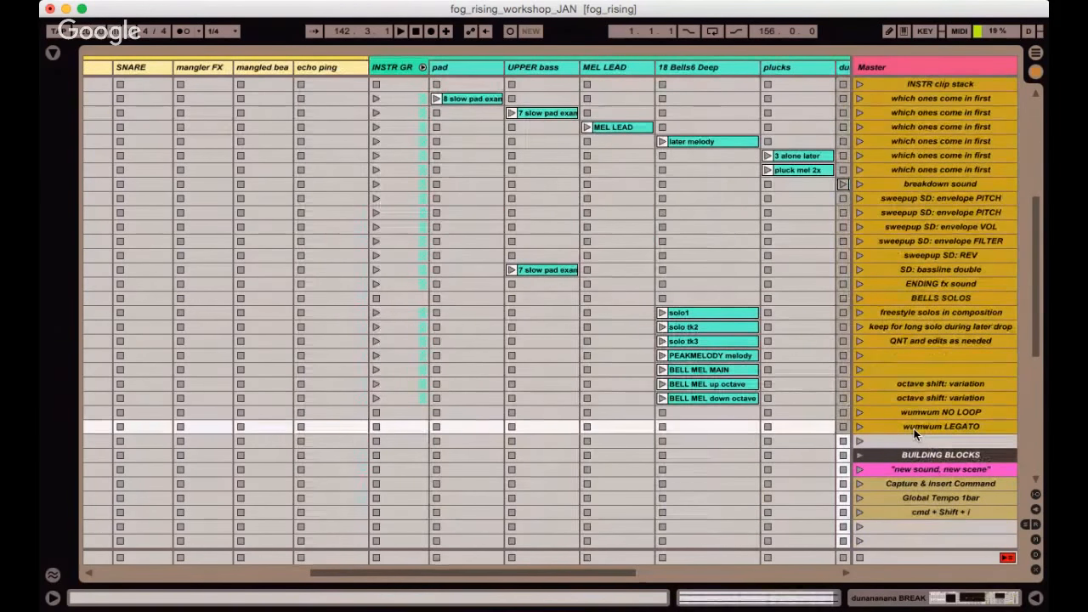
click(716, 210)
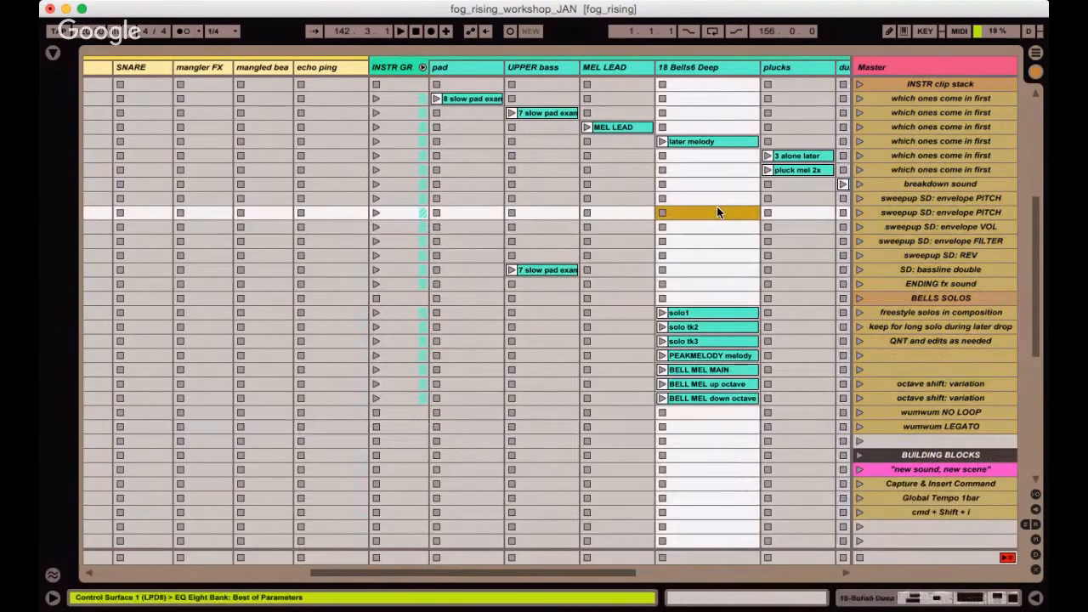
scroll(717, 213, up, 7)
scroll(716, 213, right, 2)
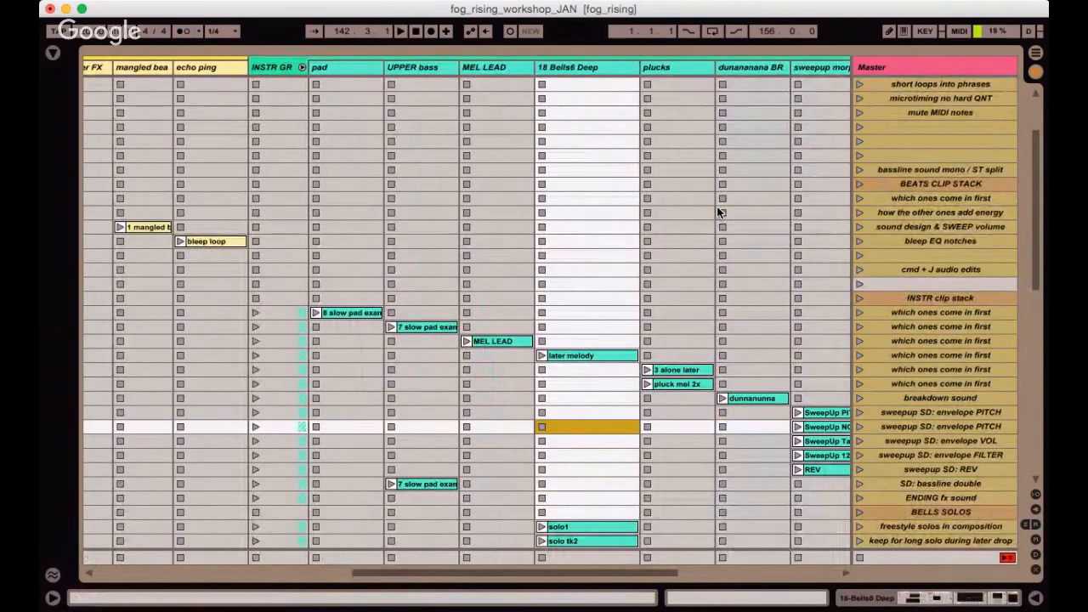
scroll(600, 327, down, 7)
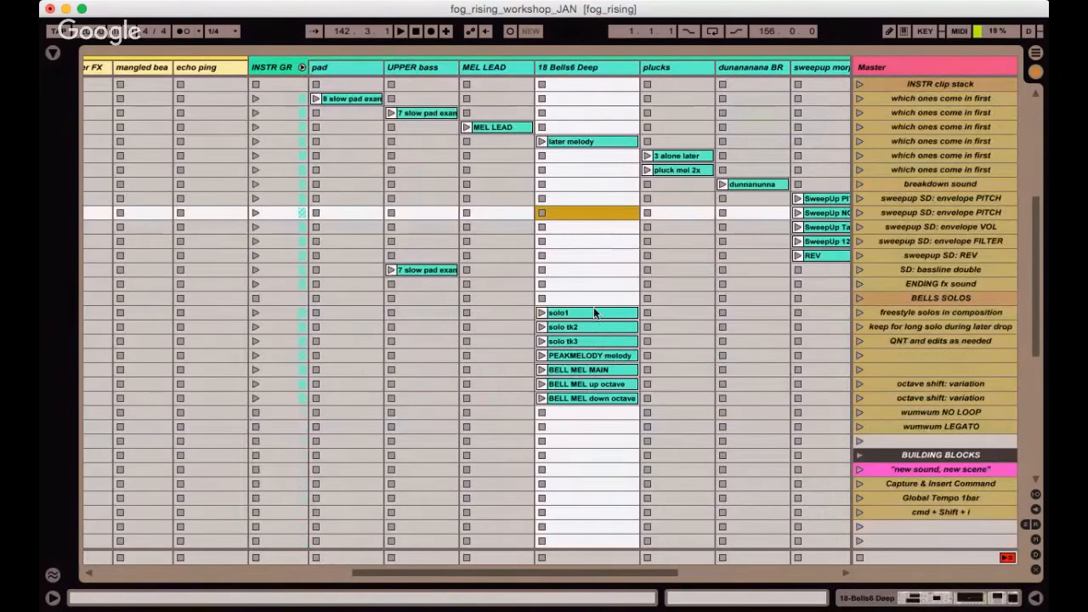
scroll(594, 313, right, 5)
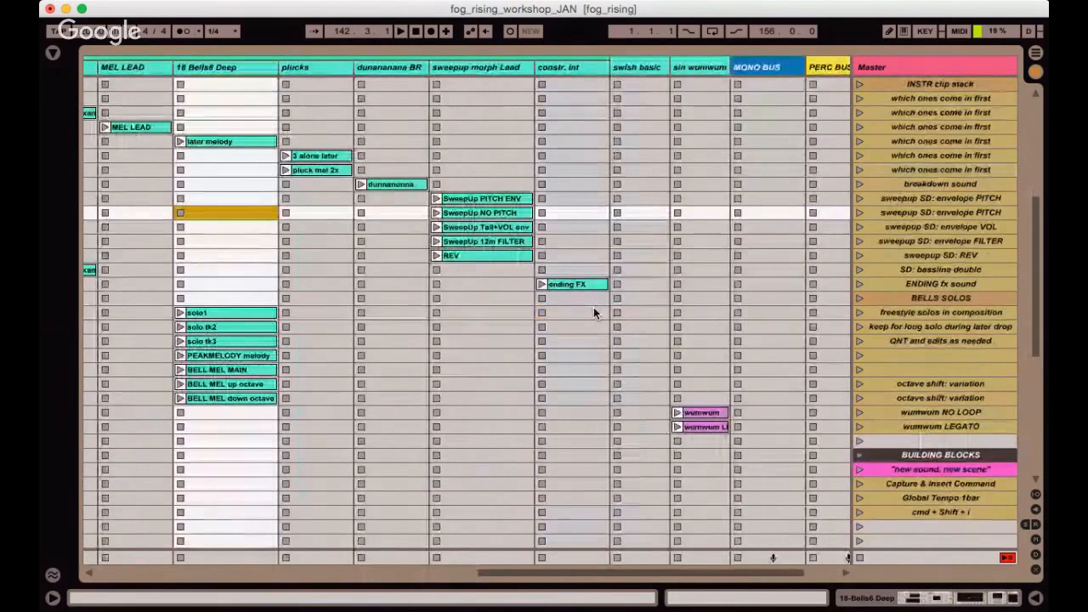
Revisit the clip stack scenes, selecting wumwum LEGATO, INSTR clip stack and Repetition + Variation = Length.
scroll(856, 333, down, 2)
scroll(941, 381, up, 4)
scroll(941, 381, left, 1)
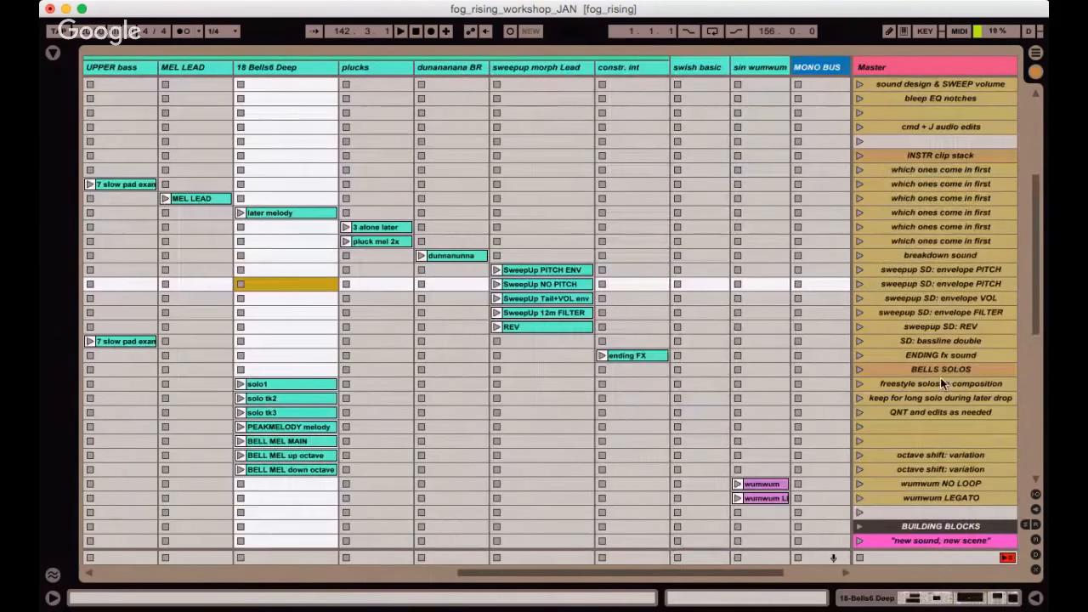
click(929, 499)
click(922, 157)
scroll(923, 159, up, 4)
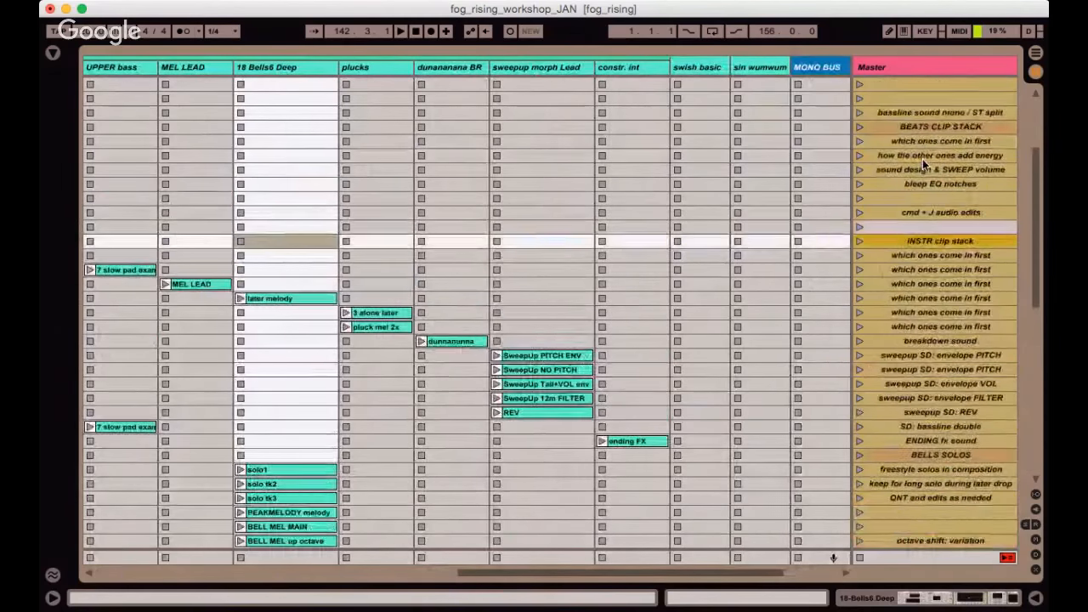
scroll(922, 145, up, 3)
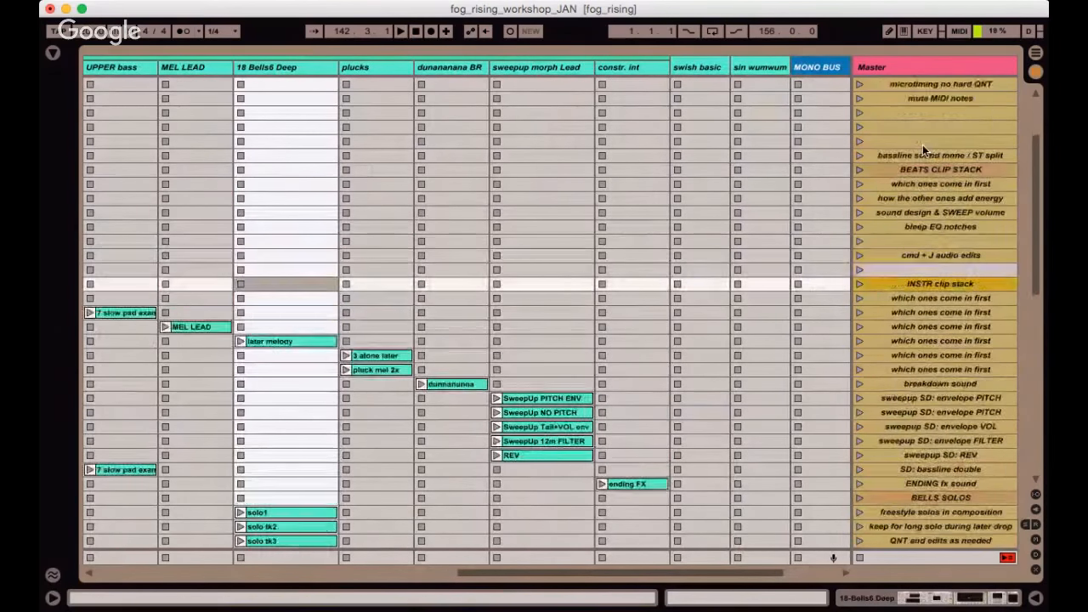
scroll(922, 136, up, 1)
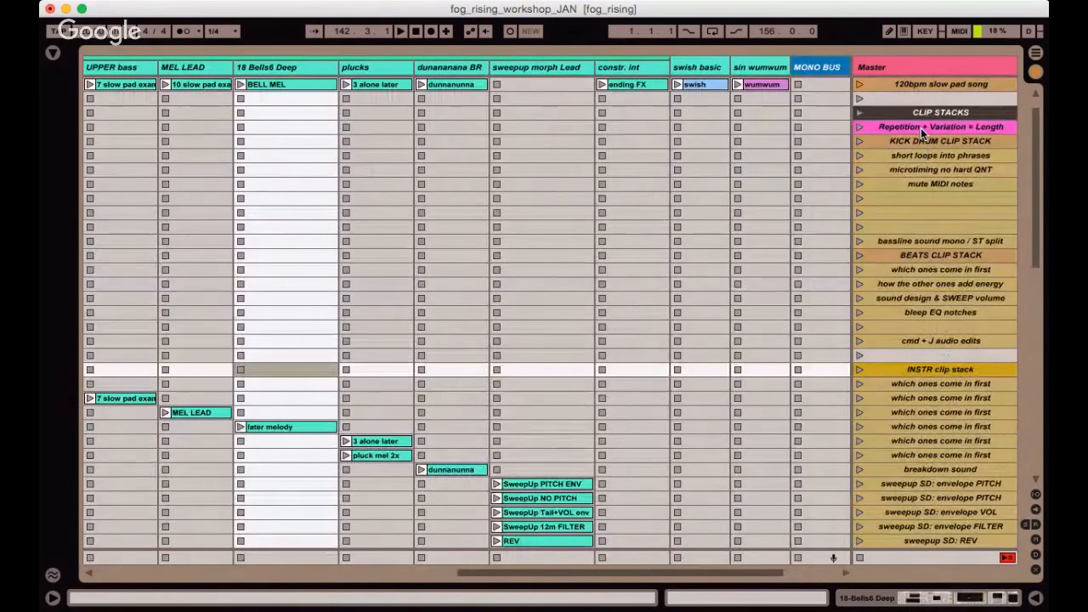
click(921, 127)
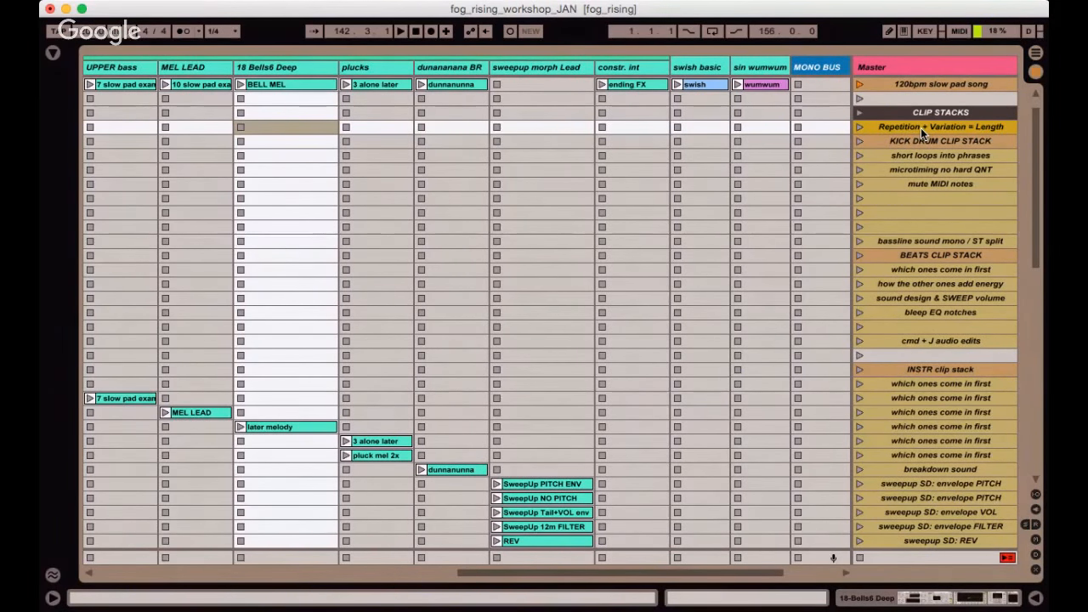
Select the BUILDING BLOCKS scene and colour its Capture & Insert Command scene red.
scroll(928, 168, down, 5)
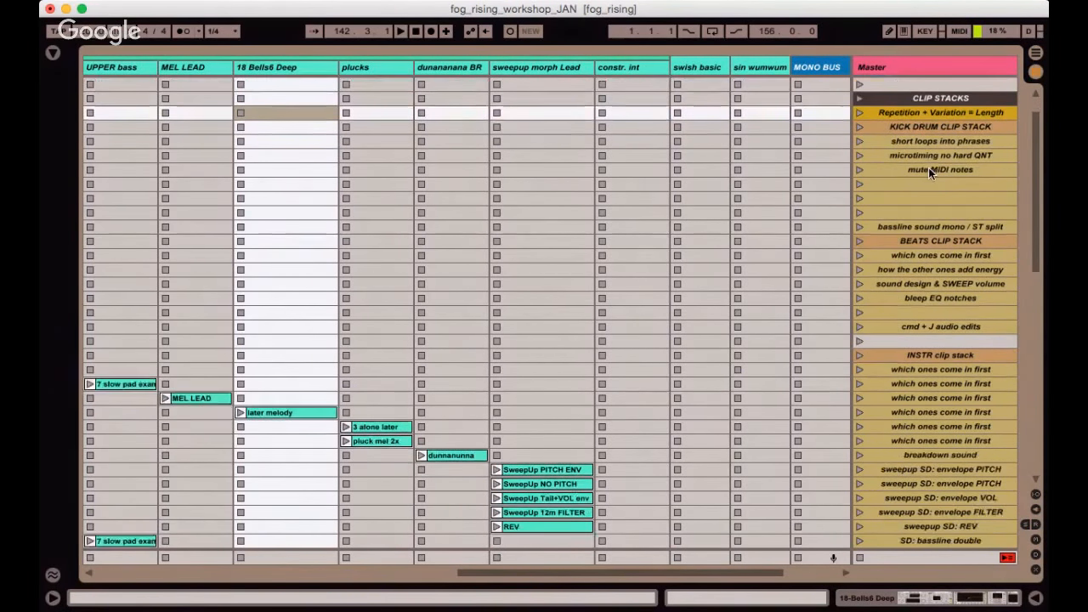
scroll(558, 150, down, 8)
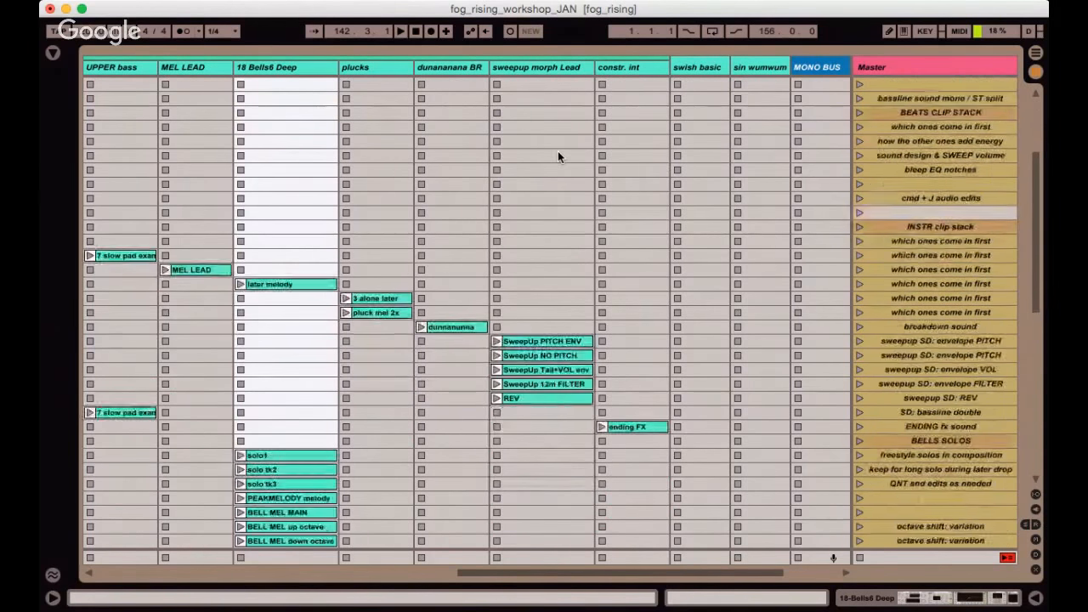
scroll(558, 151, left, 3)
scroll(559, 153, down, 7)
scroll(559, 153, left, 3)
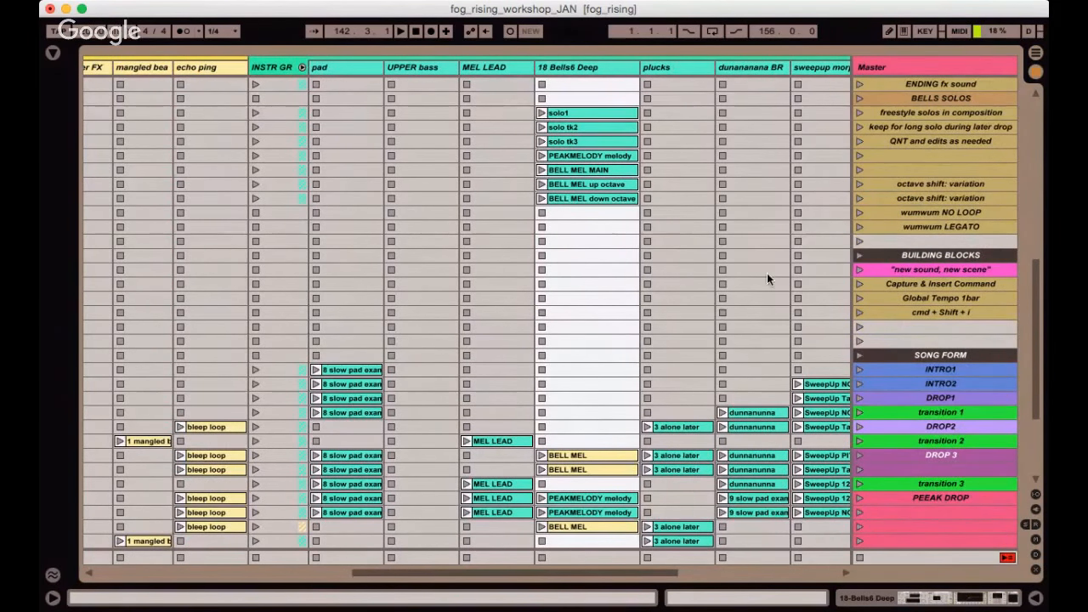
scroll(767, 273, down, 5)
click(935, 184)
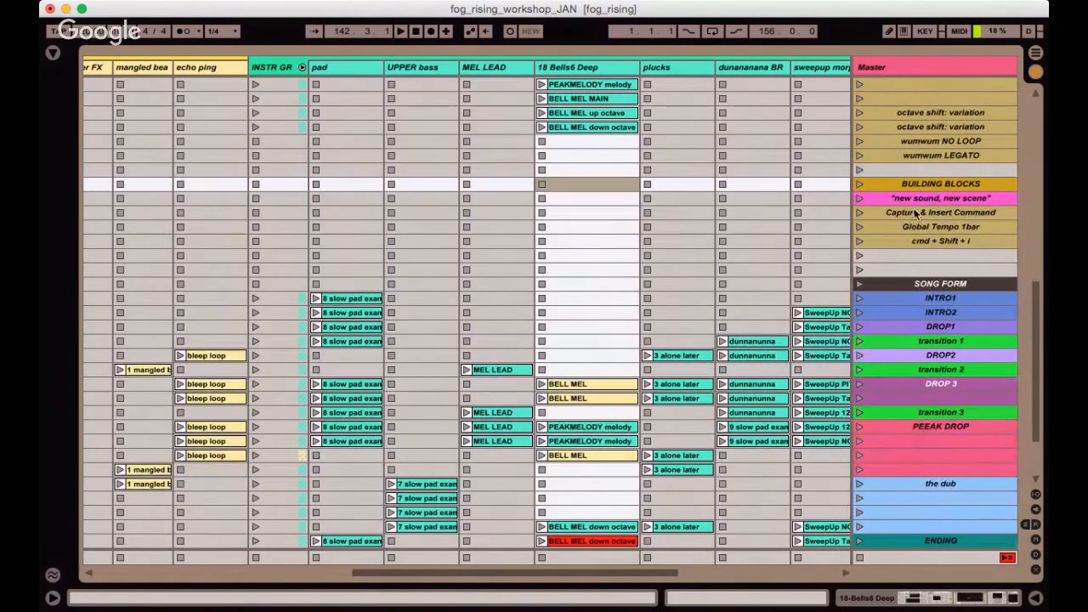
click(913, 214)
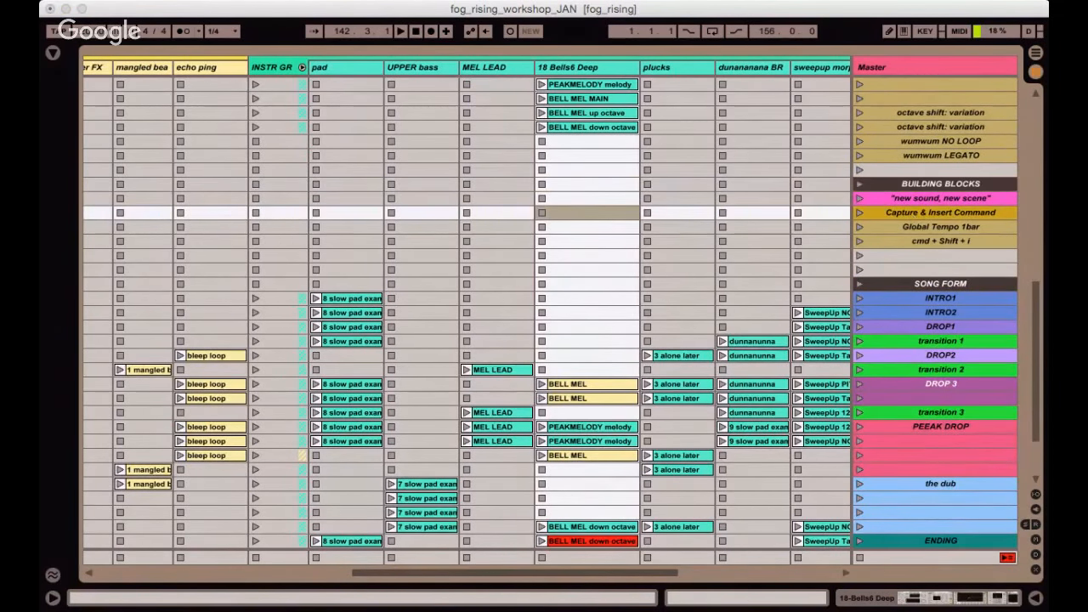
click(755, 443)
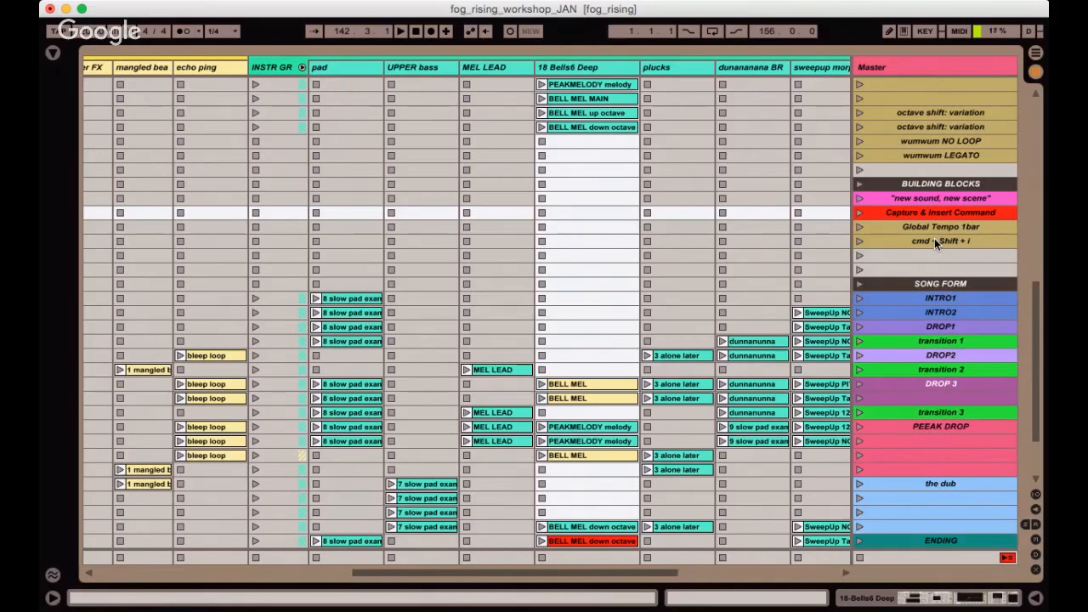
Review how BUILDING BLOCKS leads into SONG FORM, highlighting the BUILDING BLOCKS, INTRO1 and PEEAK DROP scenes.
scroll(584, 204, down, 1)
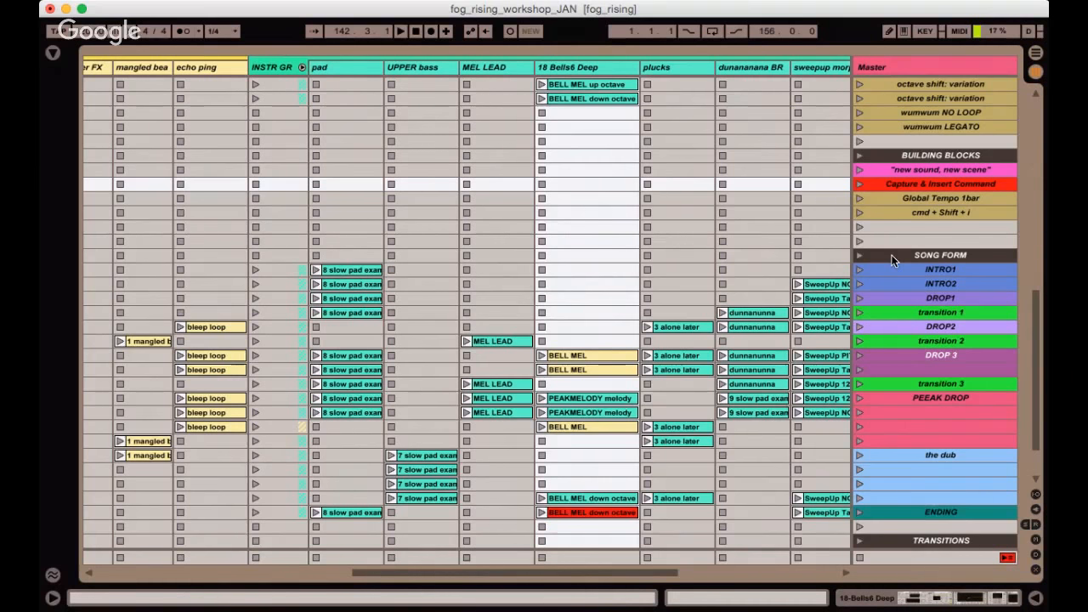
click(897, 156)
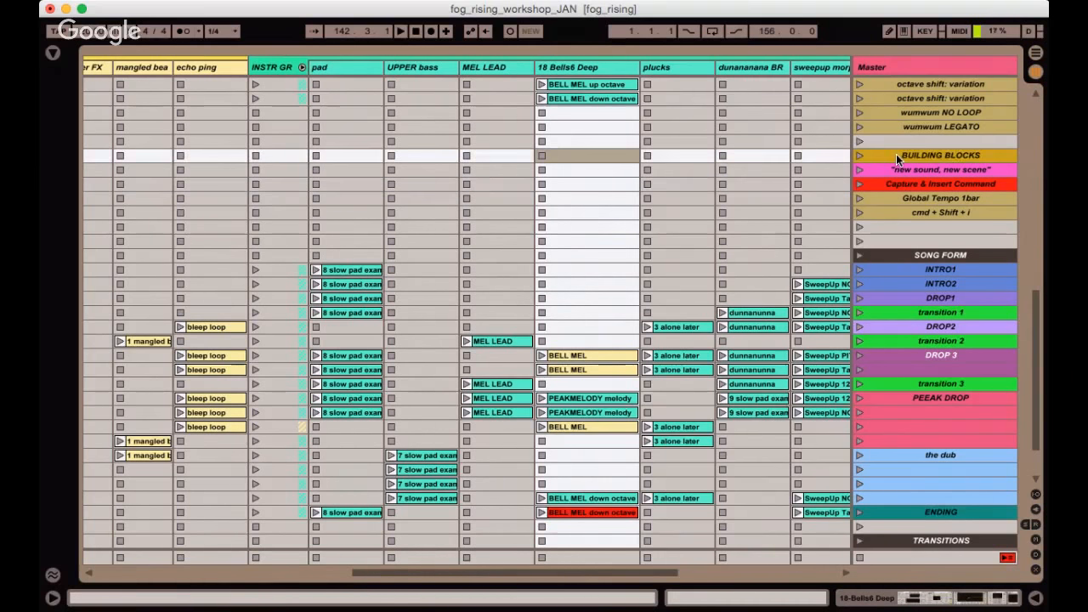
scroll(896, 153, down, 5)
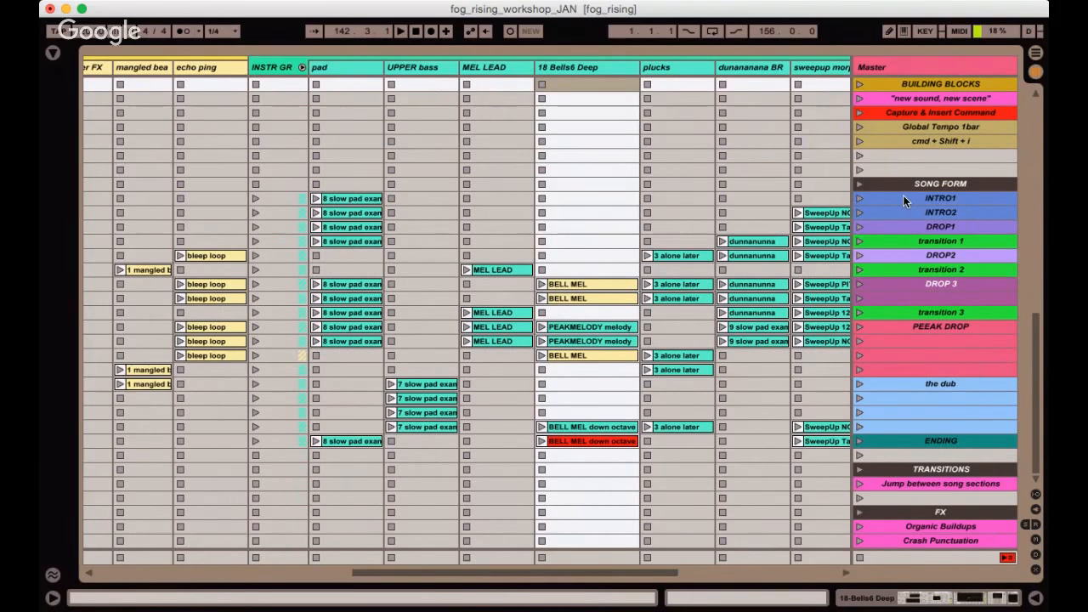
click(903, 195)
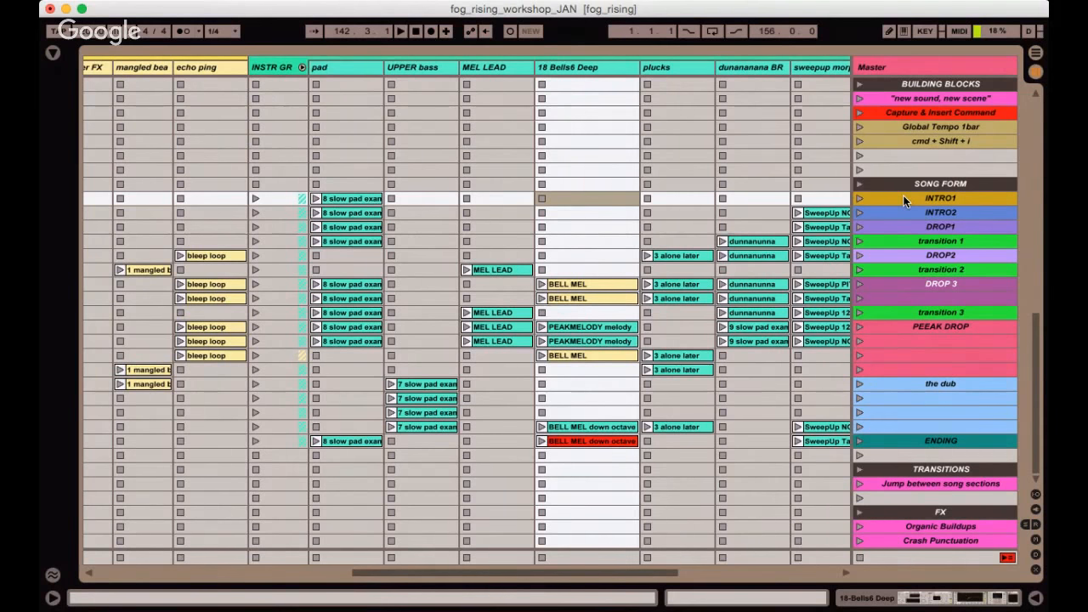
click(926, 329)
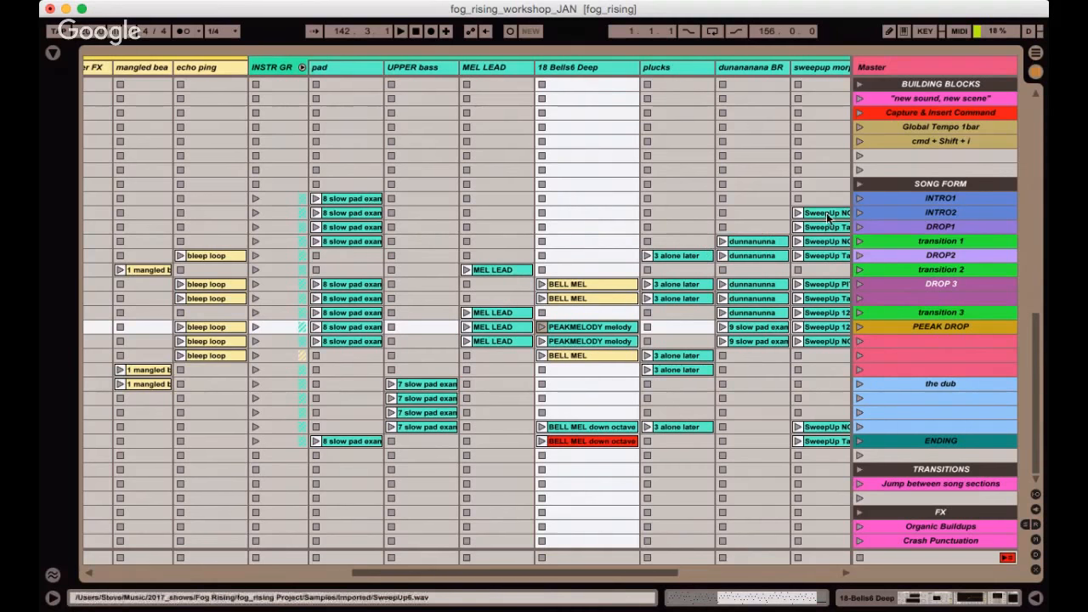
Insert nine empty scenes between the cmd + Shift + i scene and the SONG FORM header.
click(877, 168)
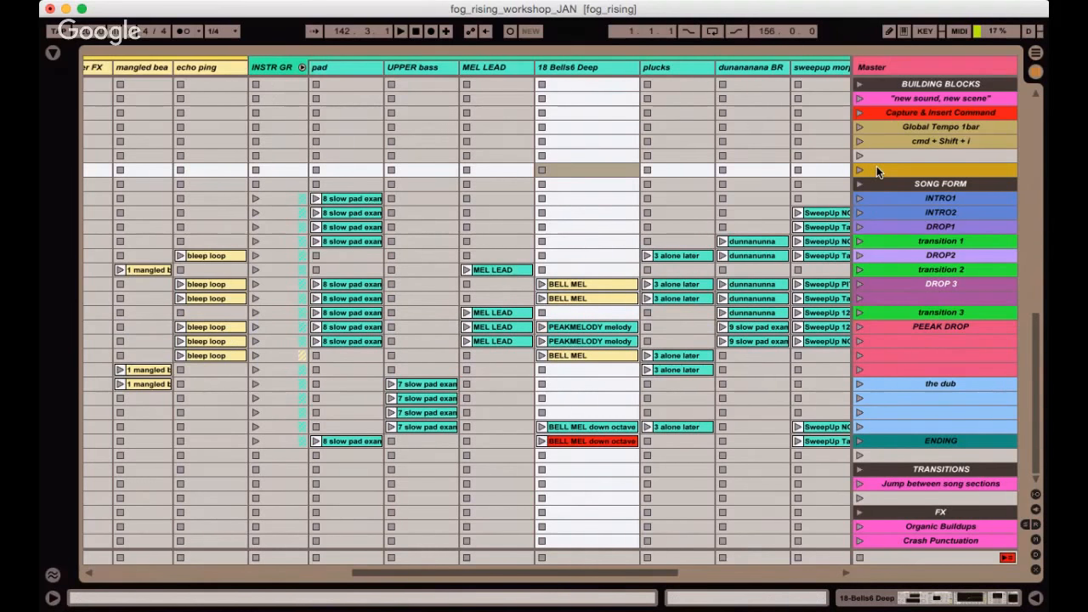
key(super+i)
key(super+i)
key(super+i)
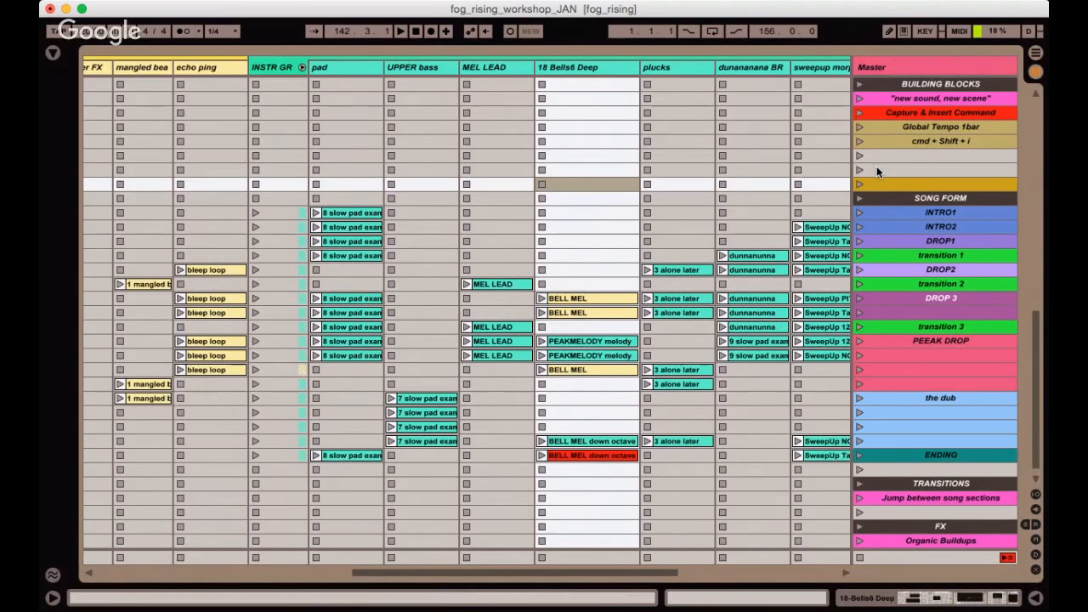
key(super+i)
key(super+i)
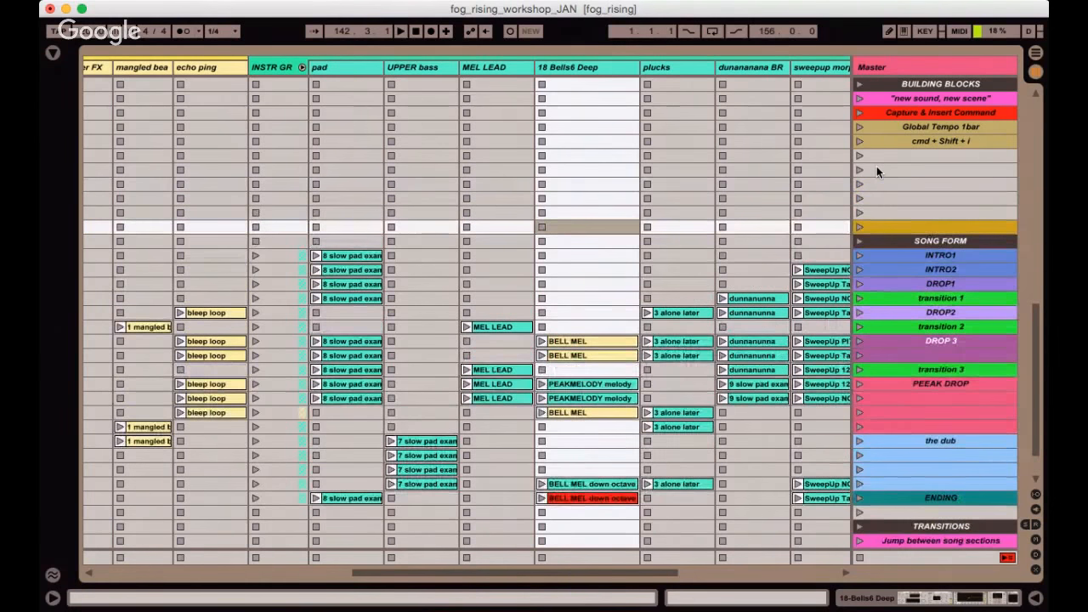
key(super+i)
key(super+i)
key(super+i)
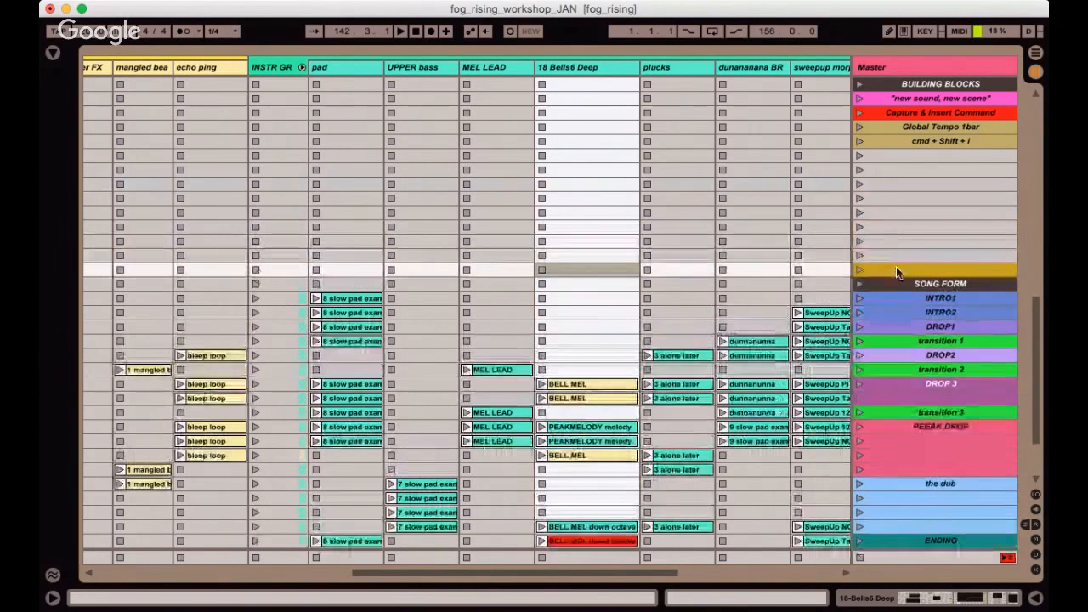
key(super+i)
key(Up)
key(Up)
scroll(915, 292, down, 3)
scroll(916, 292, up, 2)
scroll(916, 297, up, 2)
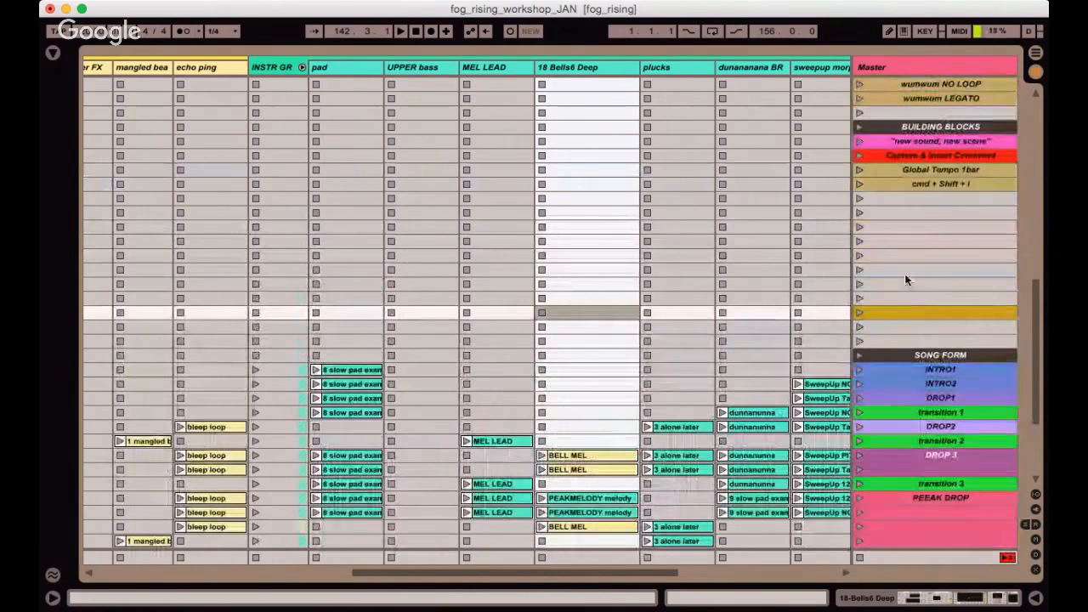
Rename the third empty scene below cmd + Shift + i as INTRO to DROP.
click(889, 227)
key(super+r)
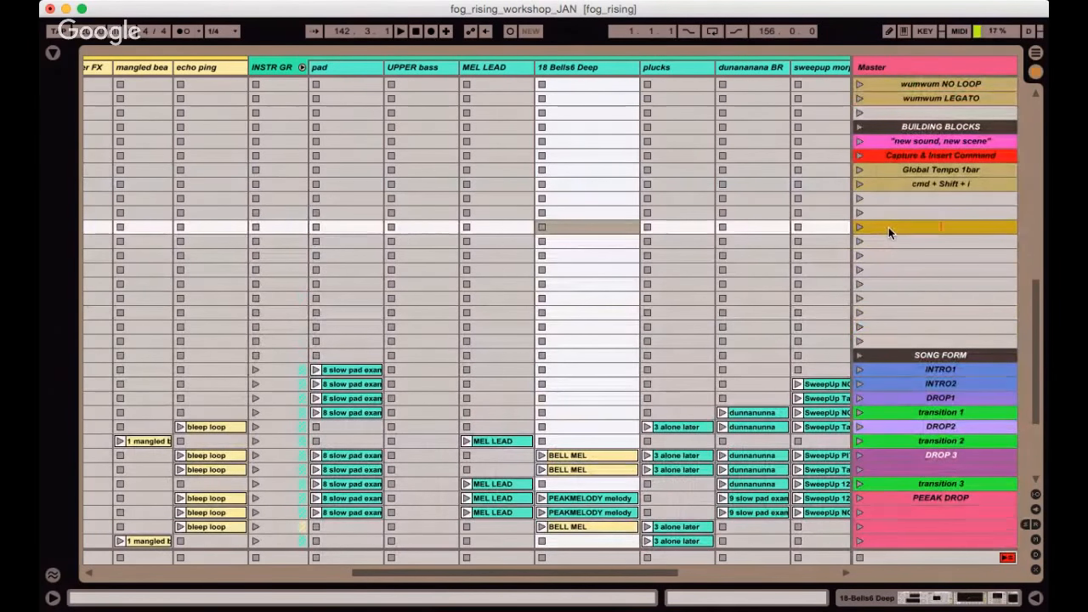
text(INTRO)
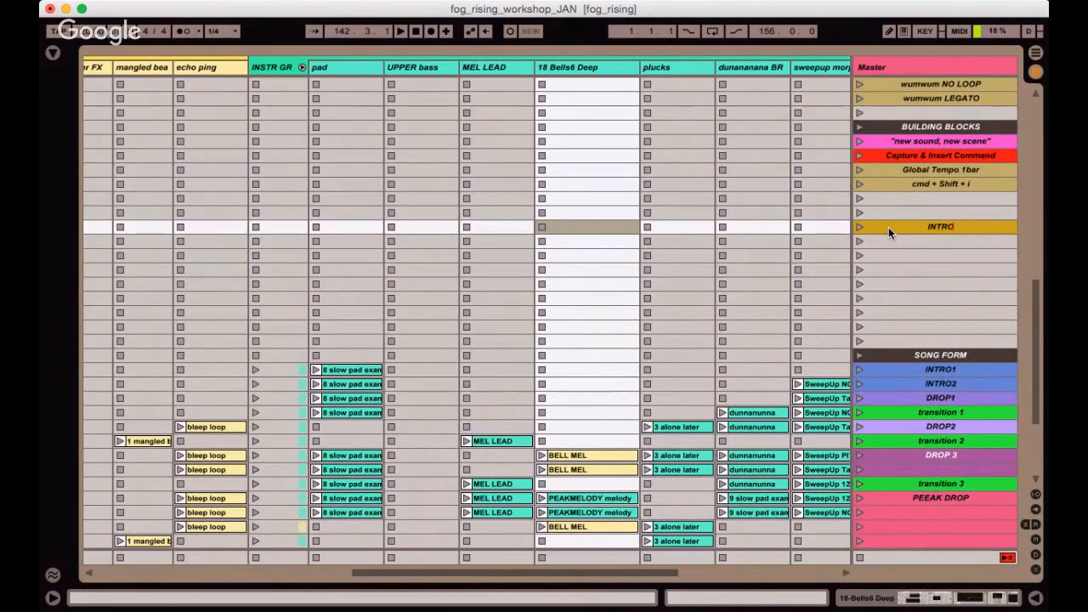
text( to DROP)
key(Return)
Launch and select the slow pad clip on the pad track in the INSTR clip stack.
scroll(514, 236, up, 1)
scroll(513, 232, up, 10)
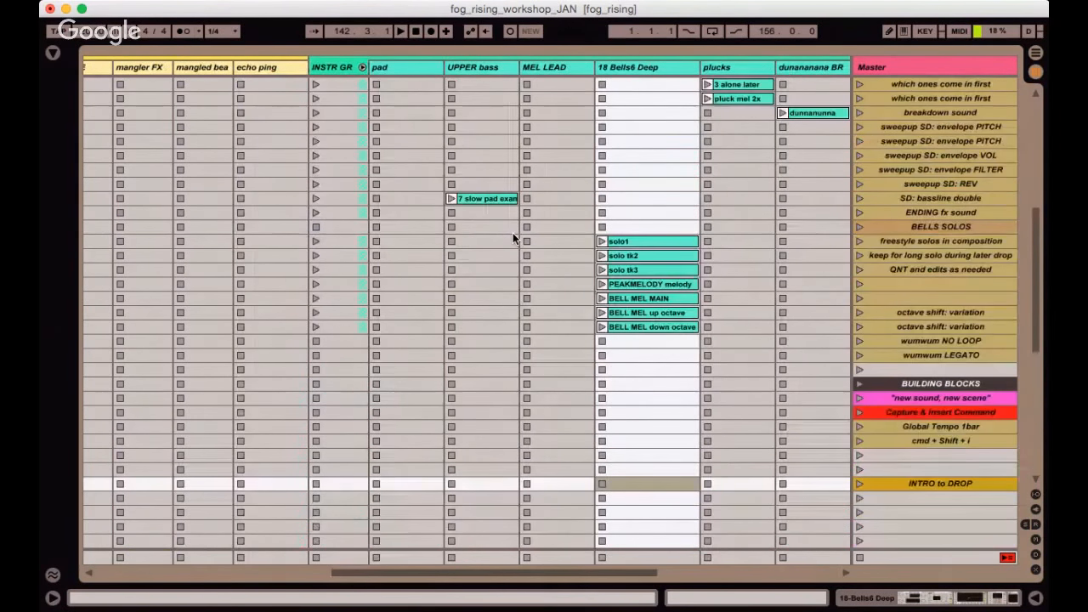
scroll(513, 232, left, 3)
click(497, 256)
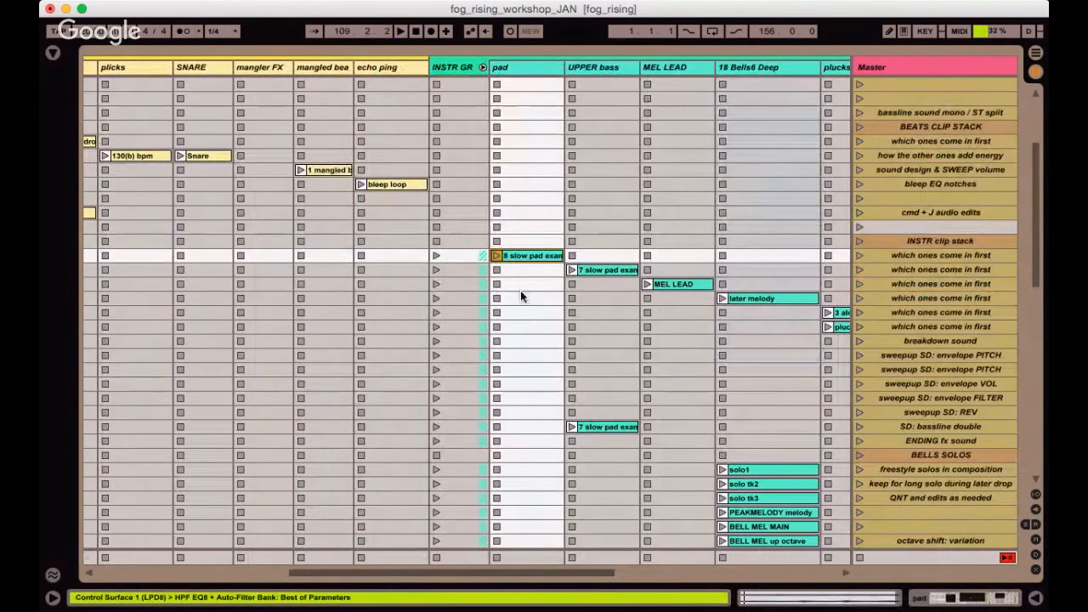
click(511, 257)
Colour the INTRO to DROP scene green and select it.
scroll(515, 255, down, 8)
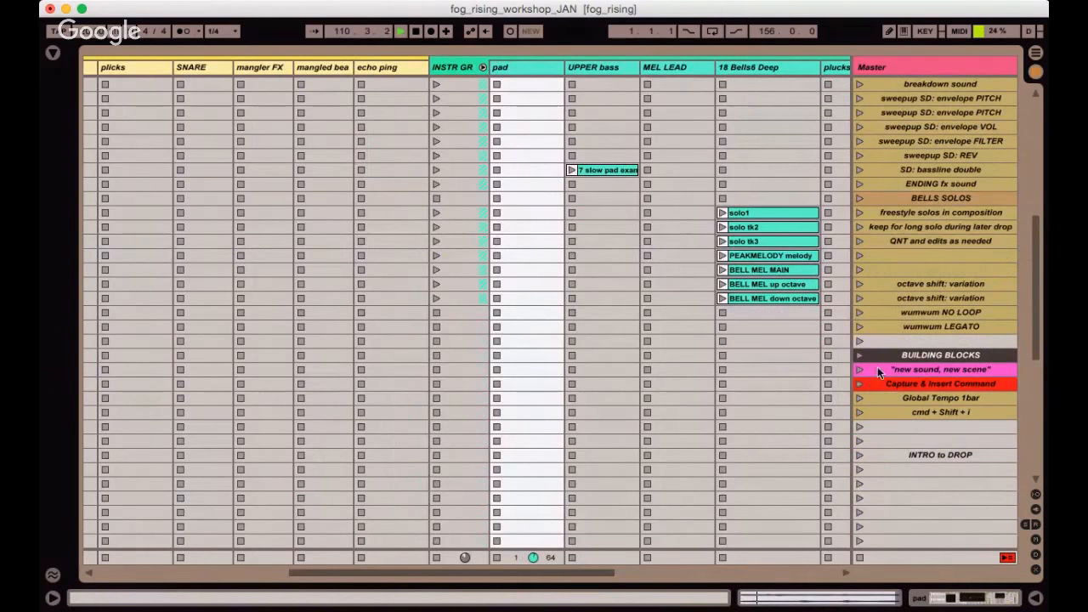
scroll(874, 374, down, 5)
click(907, 296)
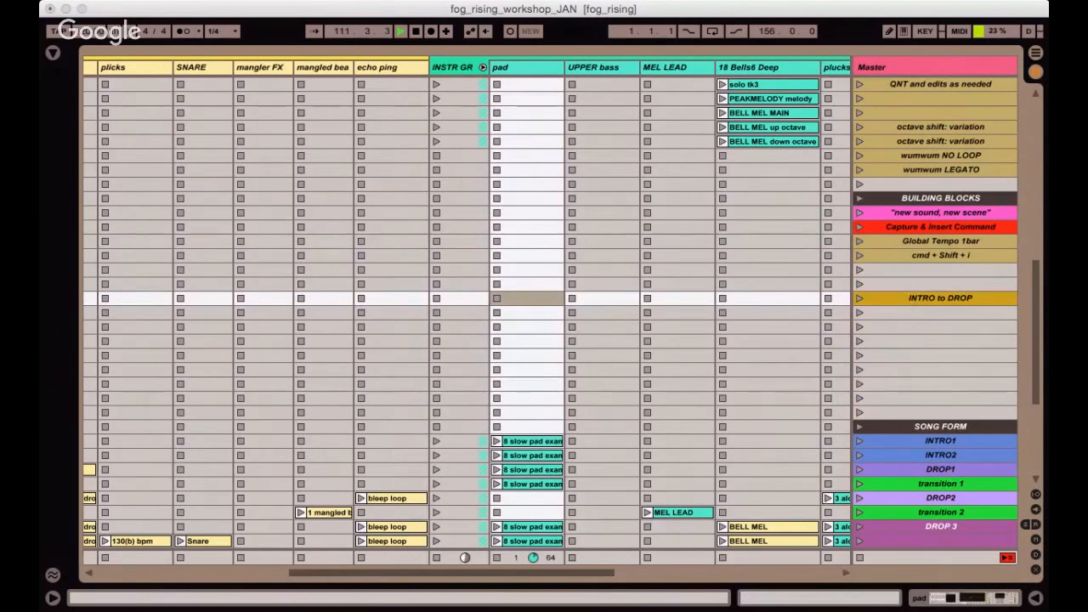
click(797, 534)
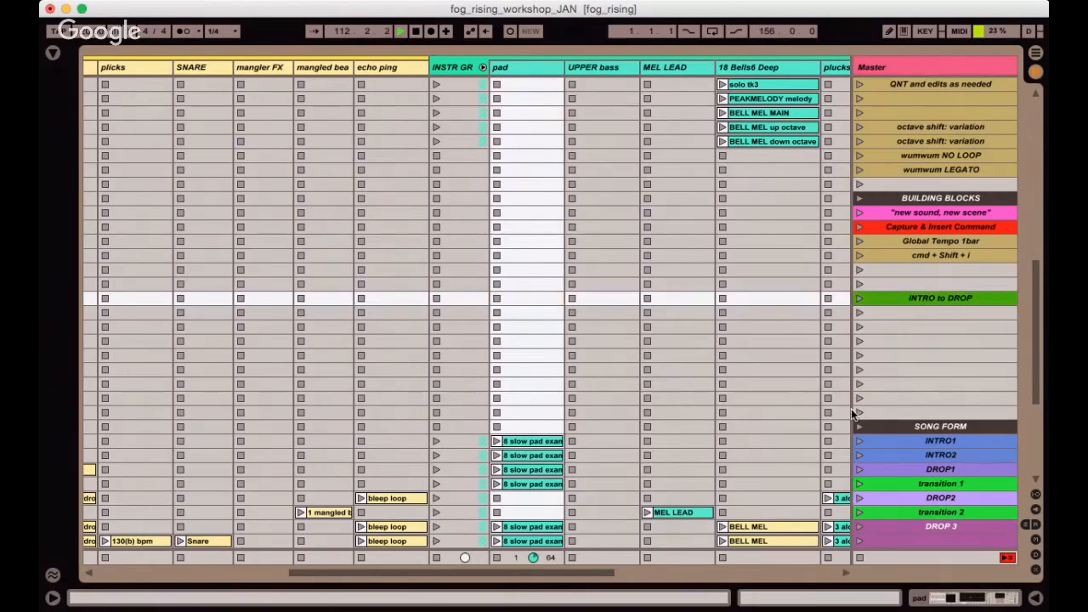
click(892, 300)
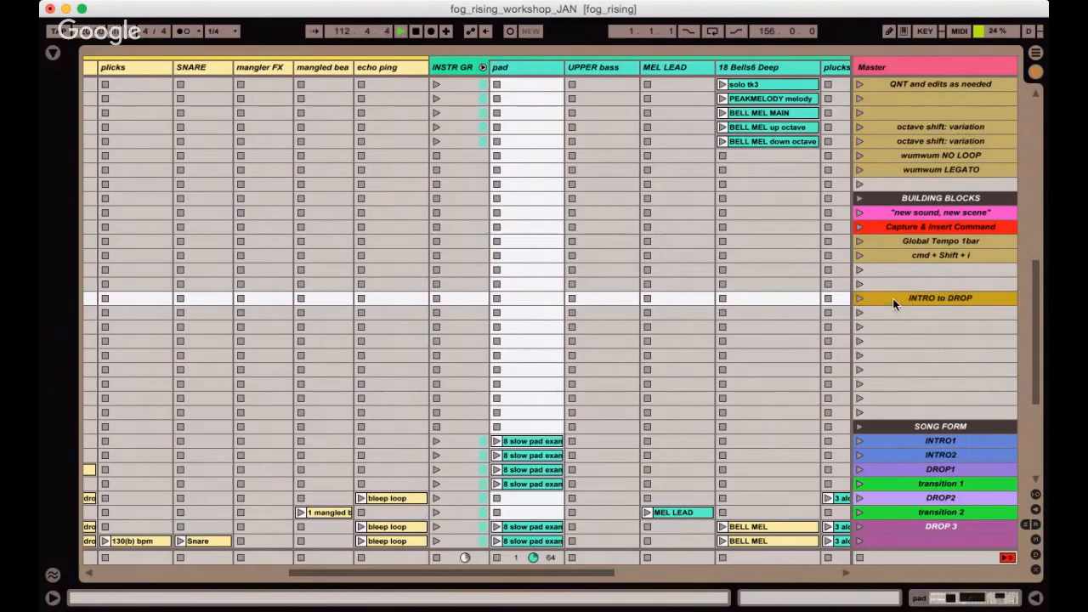
Point out the BELL MEL down octave, up octave and MAIN clips, and reselect the INTRO to DROP scene.
click(762, 141)
click(763, 126)
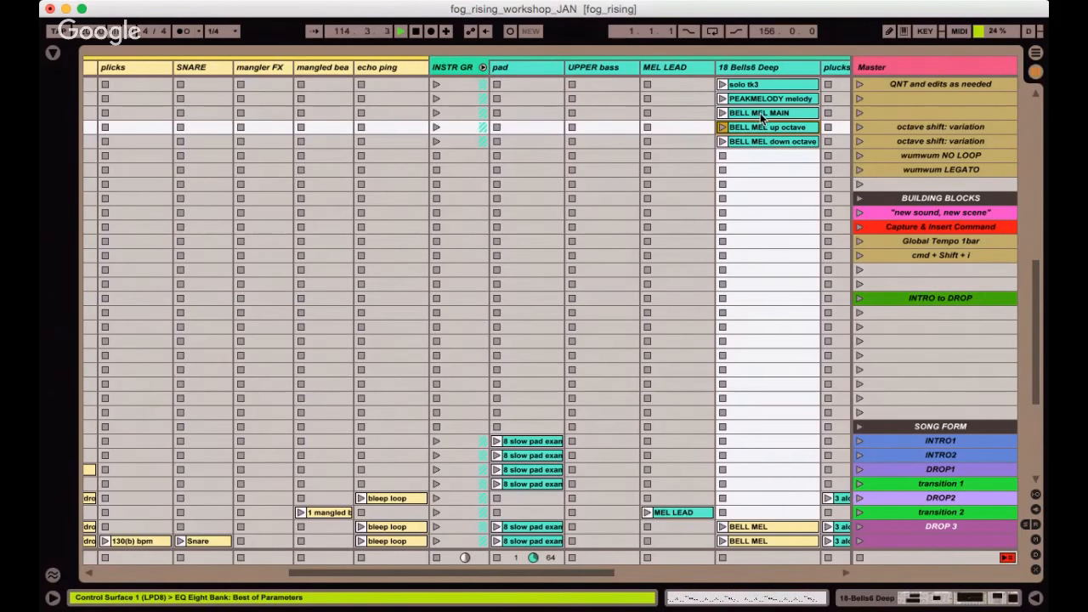
click(760, 113)
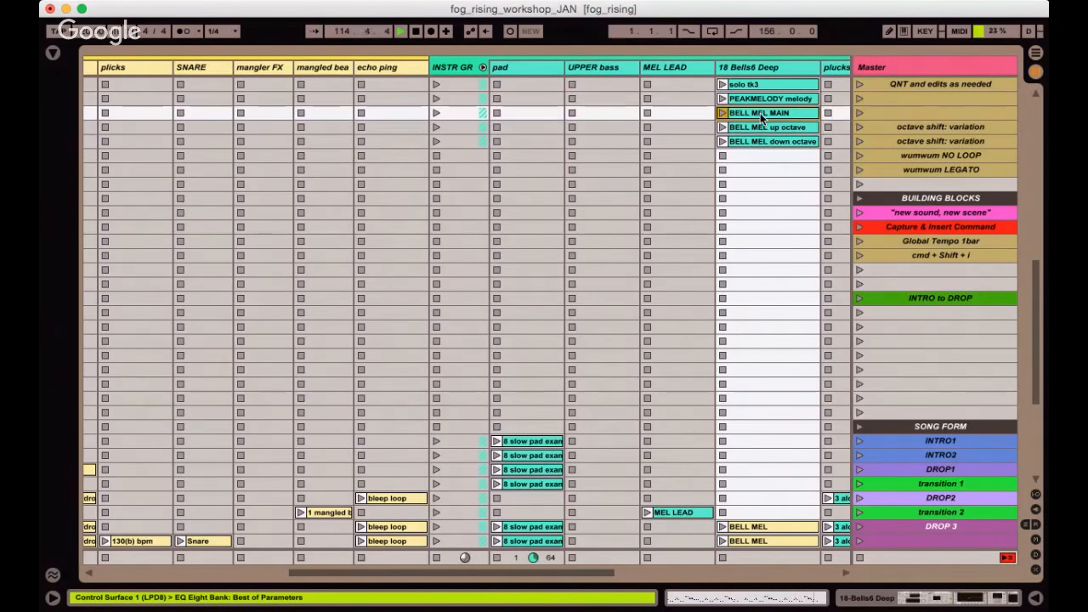
click(940, 299)
Select the Master track, step through the scenes around INTRO to DROP, reselect that scene, and return to the INSTR clip stack.
click(917, 66)
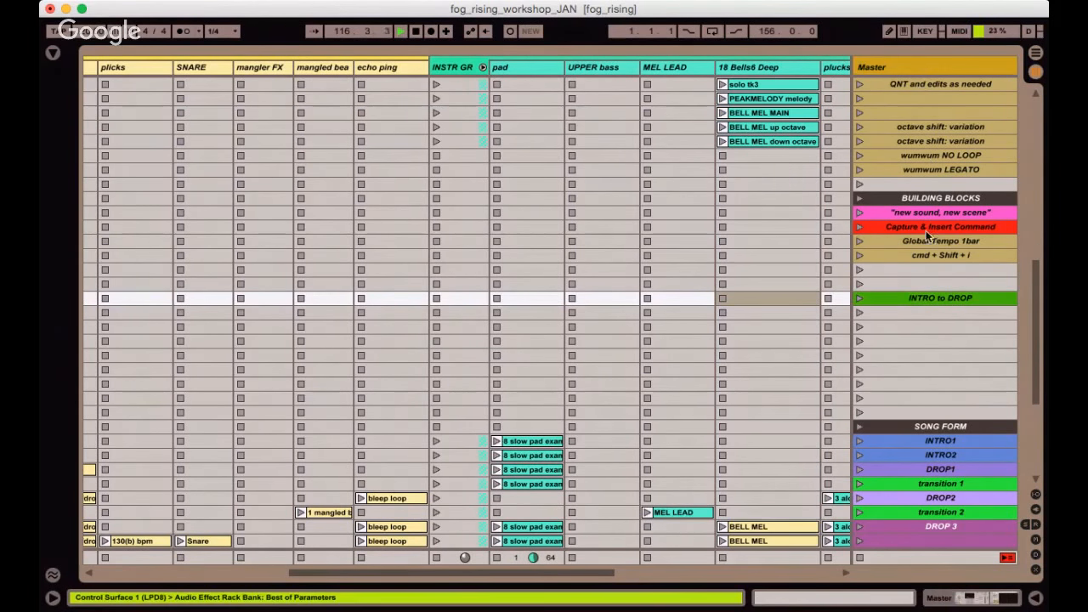
click(931, 284)
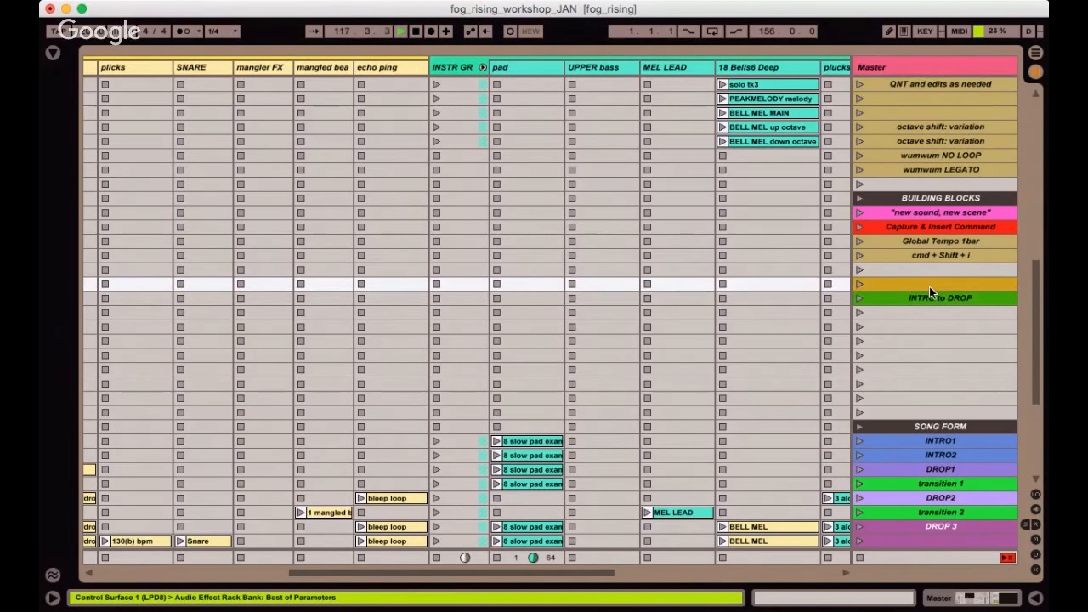
key(Down)
key(Down)
key(Down)
click(929, 287)
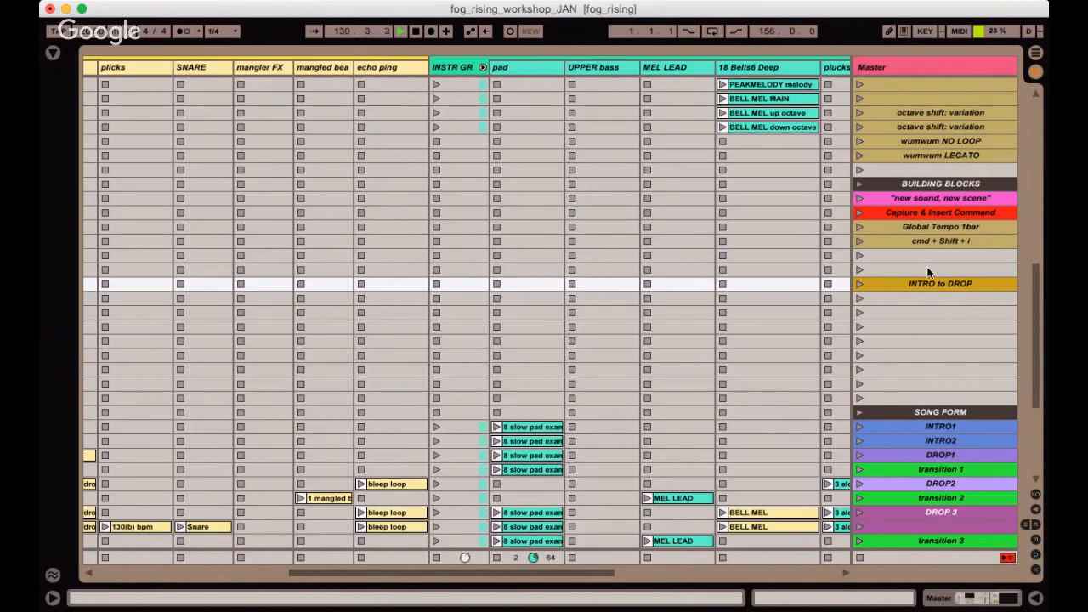
scroll(519, 247, up, 10)
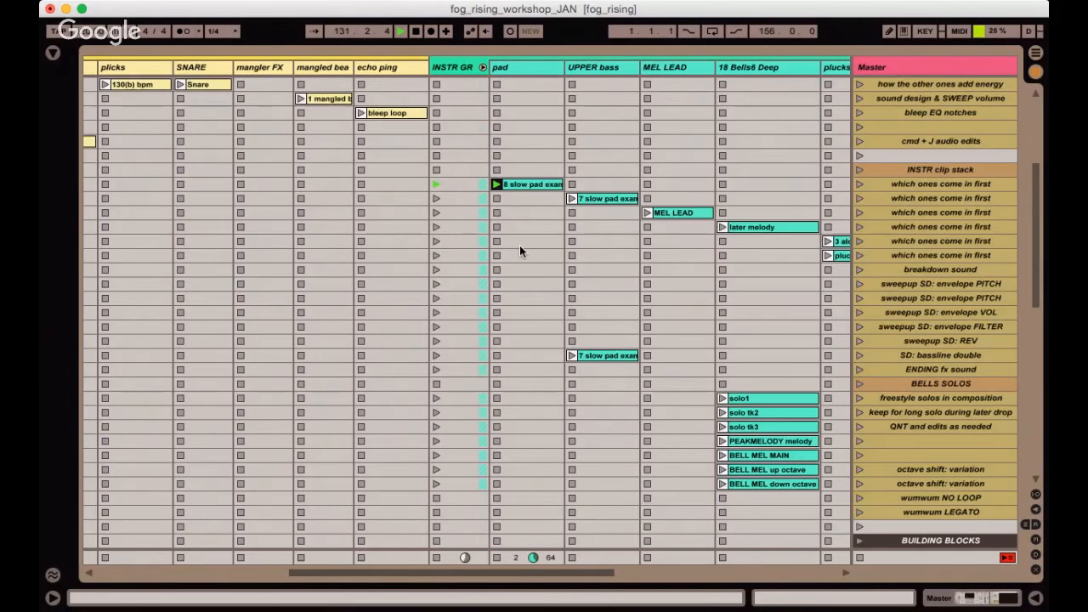
Capture the playing slow pad clip into a new scene below INTRO to DROP and select the captured clip.
scroll(519, 247, up, 3)
scroll(522, 312, down, 15)
scroll(522, 312, left, 2)
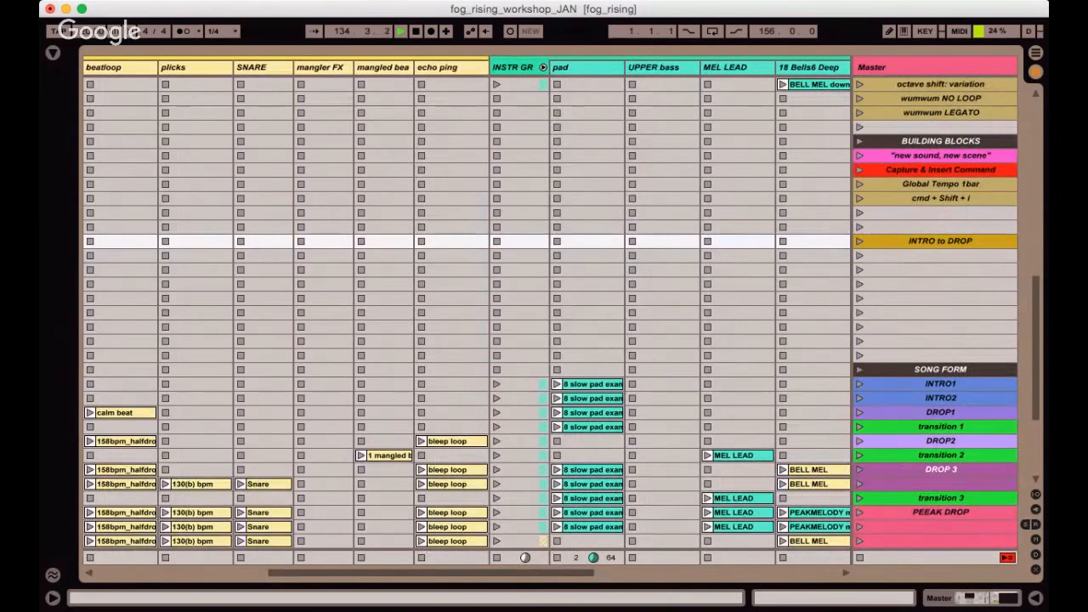
key(super+shift+i)
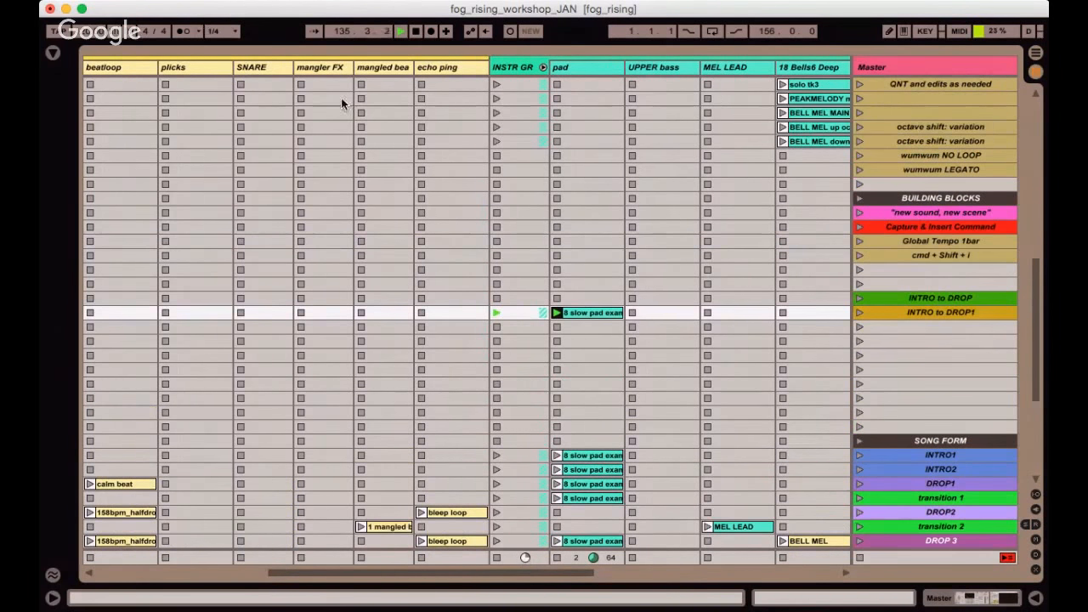
click(587, 314)
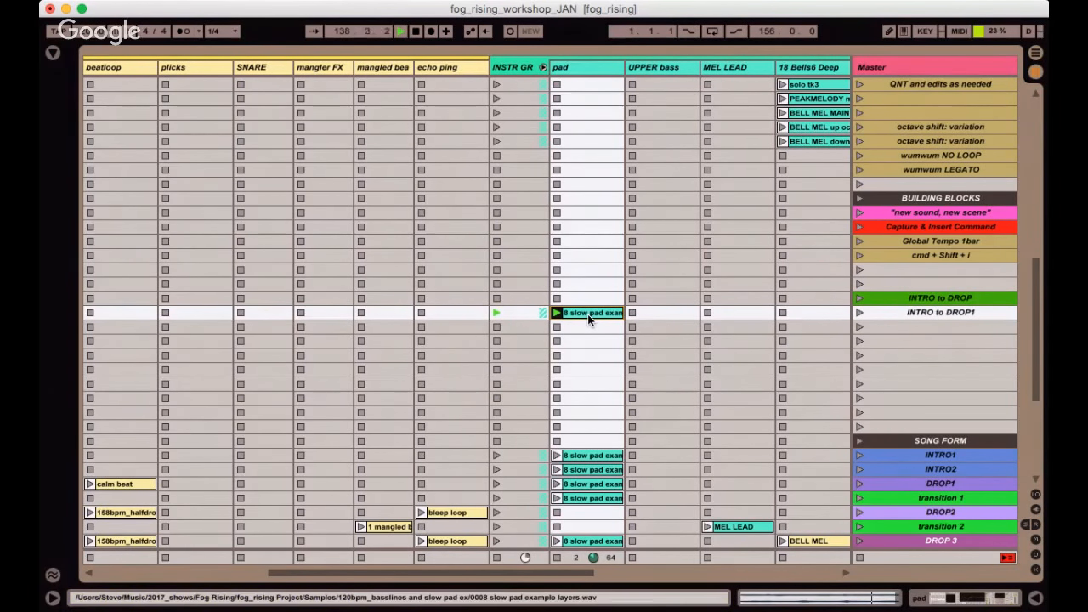
Launch the SweepUp NO PITCH clip on the sweepup morph Lead track alongside the playing pad.
scroll(588, 314, right, 5)
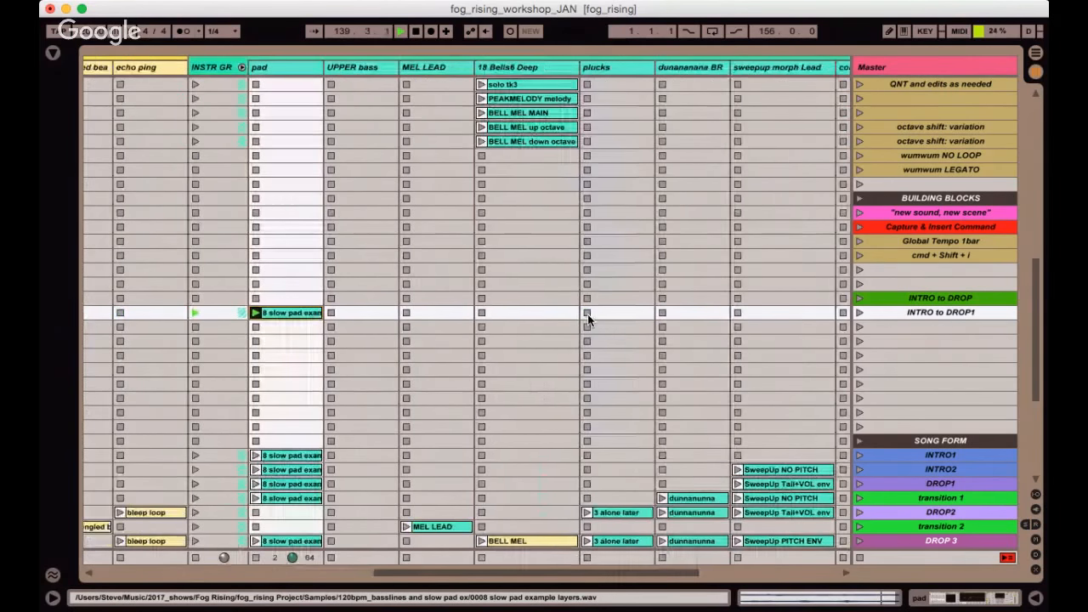
scroll(588, 318, up, 5)
scroll(589, 318, right, 5)
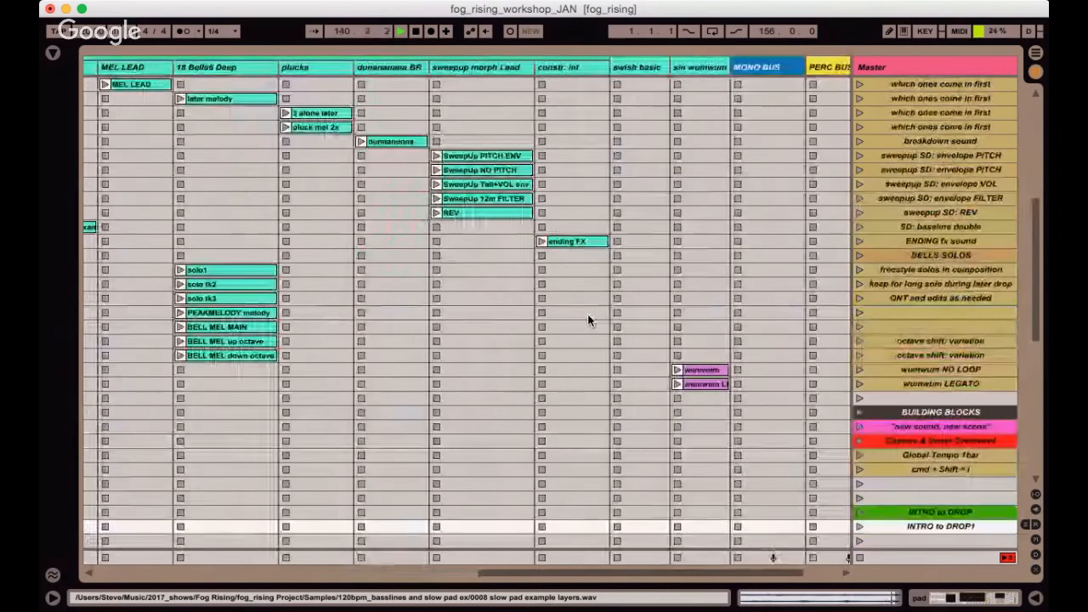
click(468, 171)
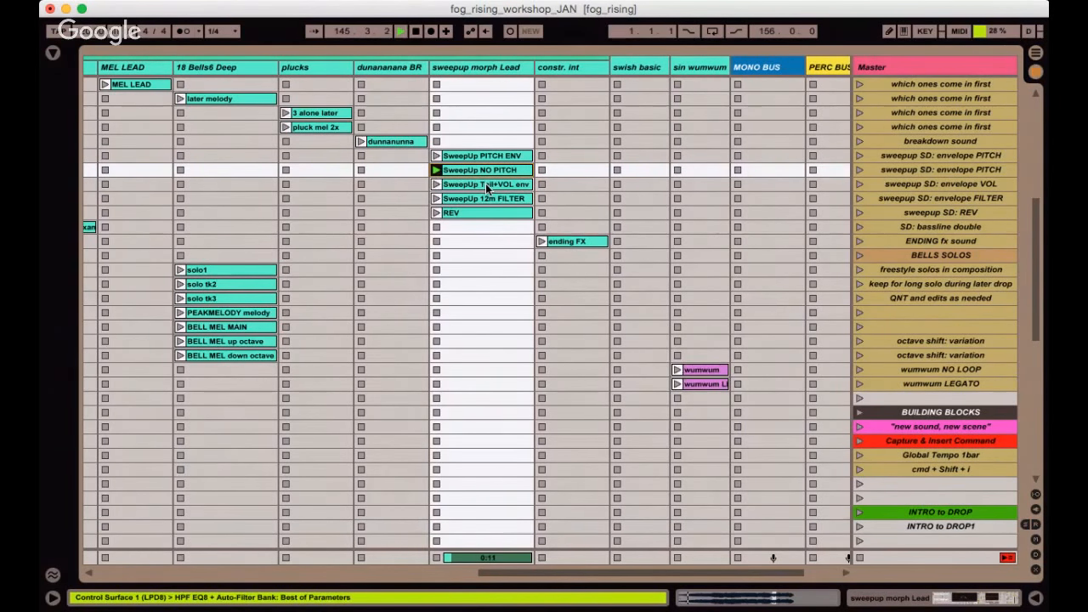
Show the mixer and capture the playing pad and SweepUp NO PITCH clips into a new scene below INTRO to DROP1.
scroll(486, 184, down, 2)
scroll(485, 188, down, 3)
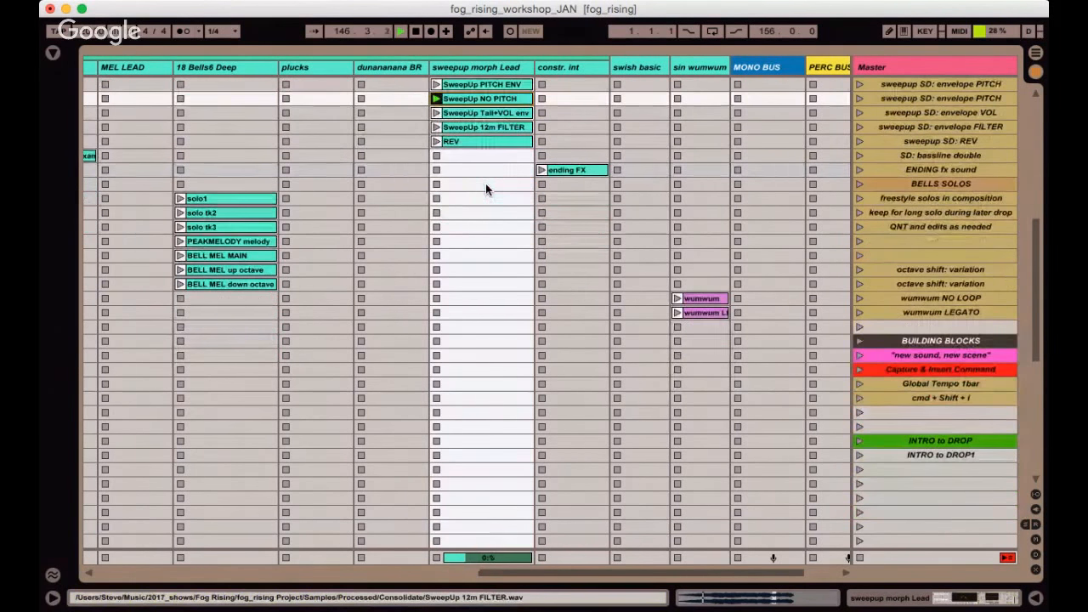
key(super+alt+m)
scroll(486, 187, left, 3)
scroll(486, 187, down, 5)
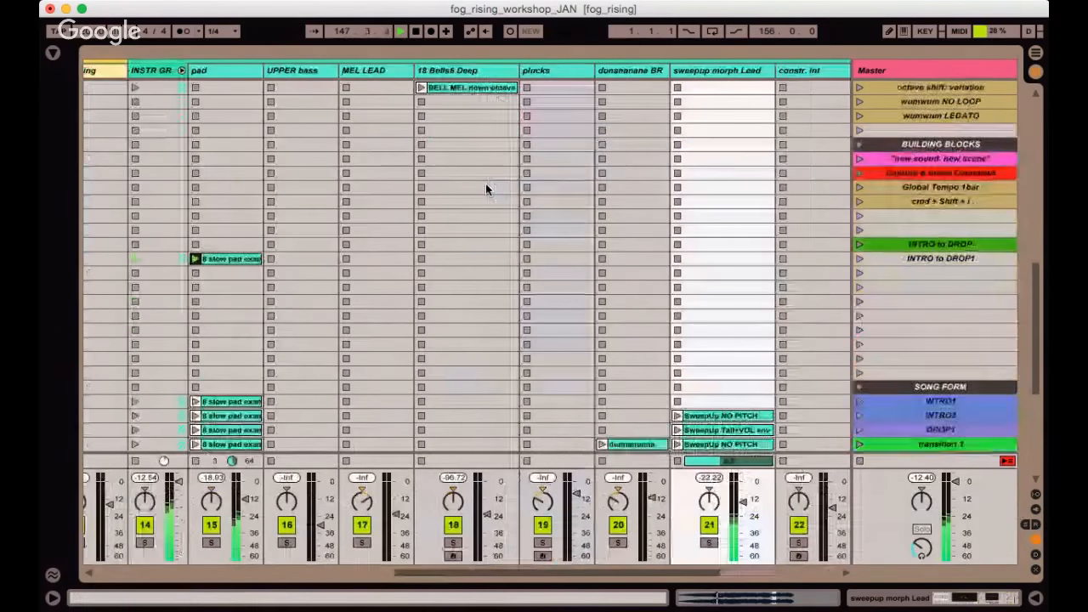
click(897, 244)
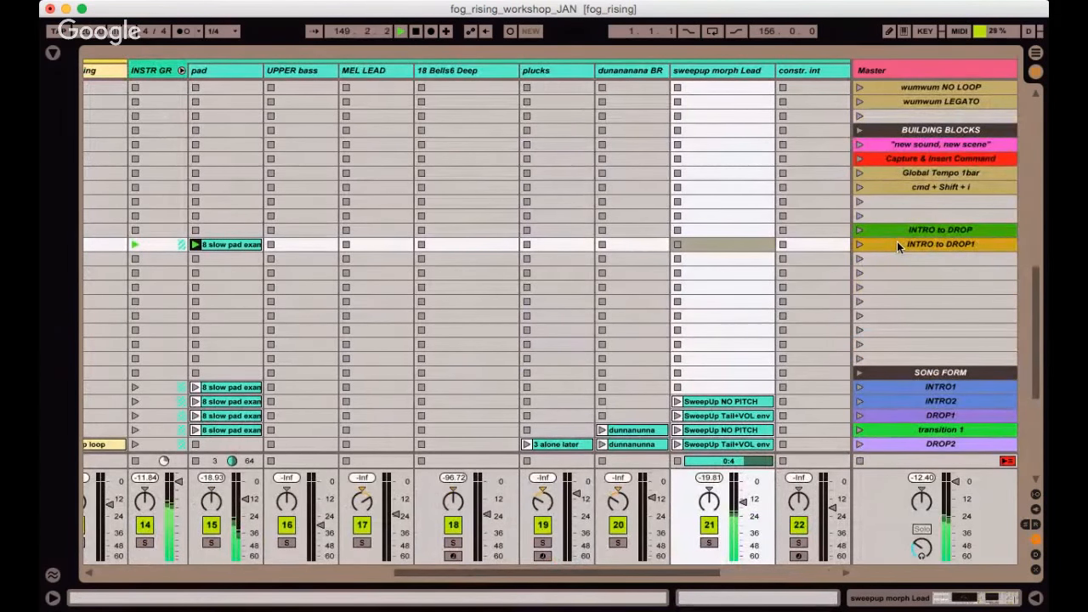
key(super+shift+i)
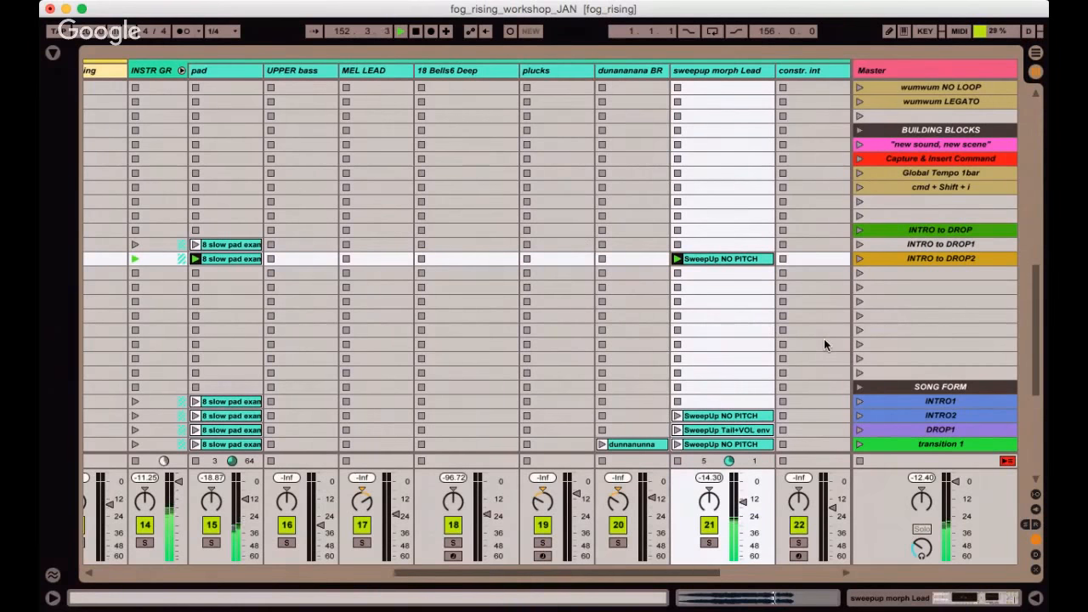
Select the INTRO to DROP1 scene and its slow pad clip to review the first building block.
click(914, 245)
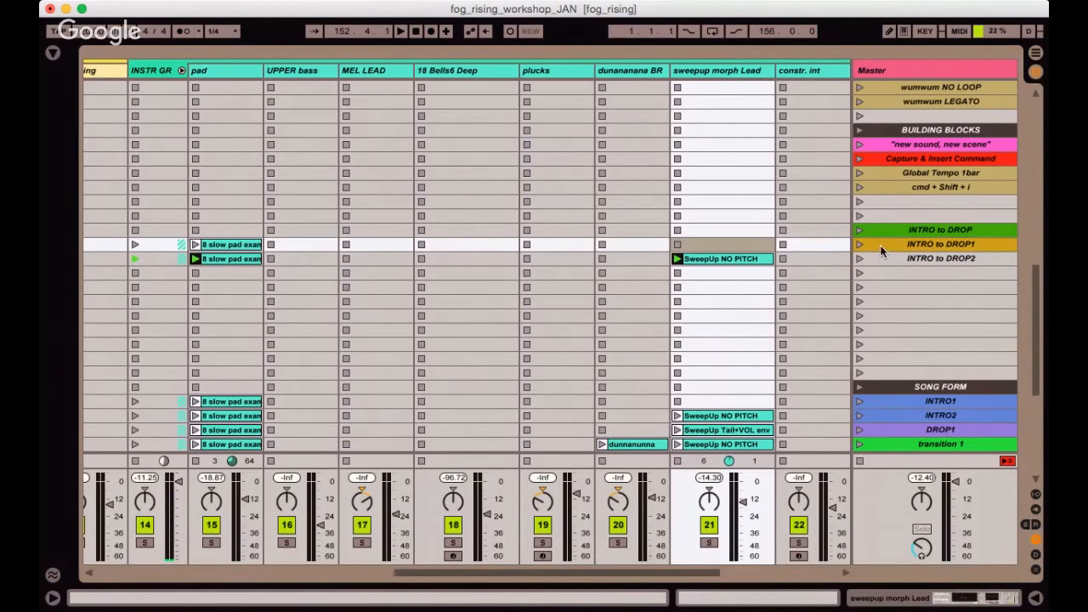
click(242, 246)
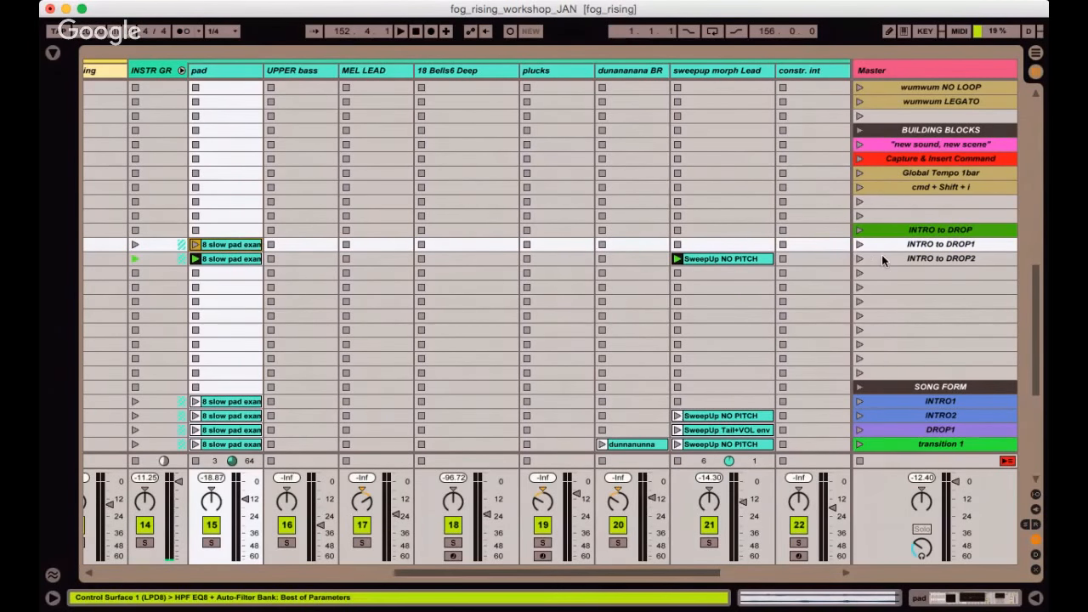
Launch the kick 8m clip, the 1 fog bassline clip and the calm beat clip.
click(743, 259)
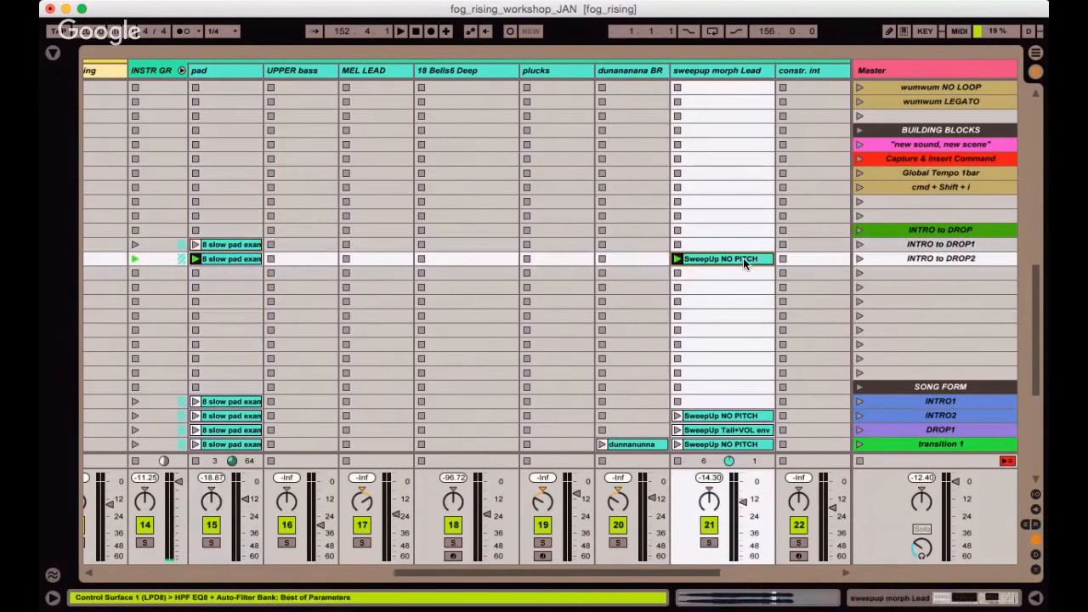
scroll(273, 165, left, 10)
scroll(273, 165, up, 3)
scroll(273, 171, up, 5)
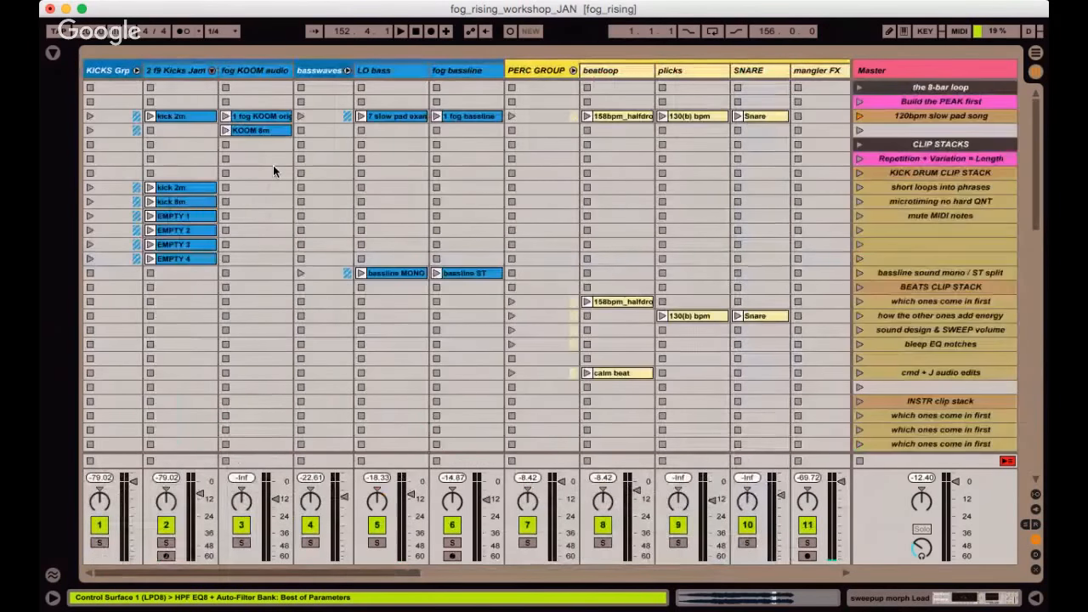
click(150, 201)
click(436, 115)
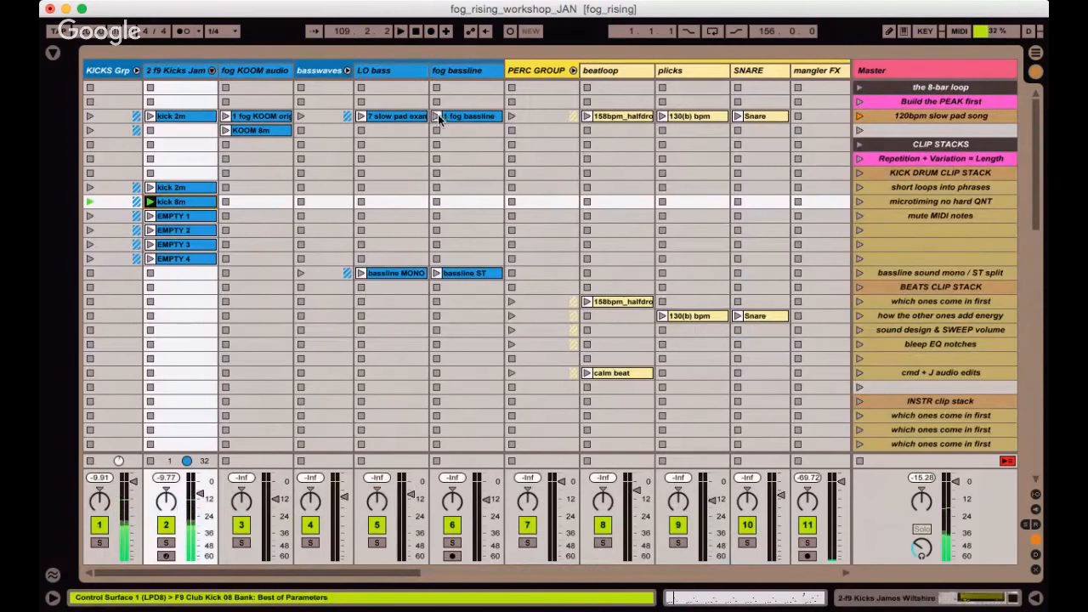
click(586, 373)
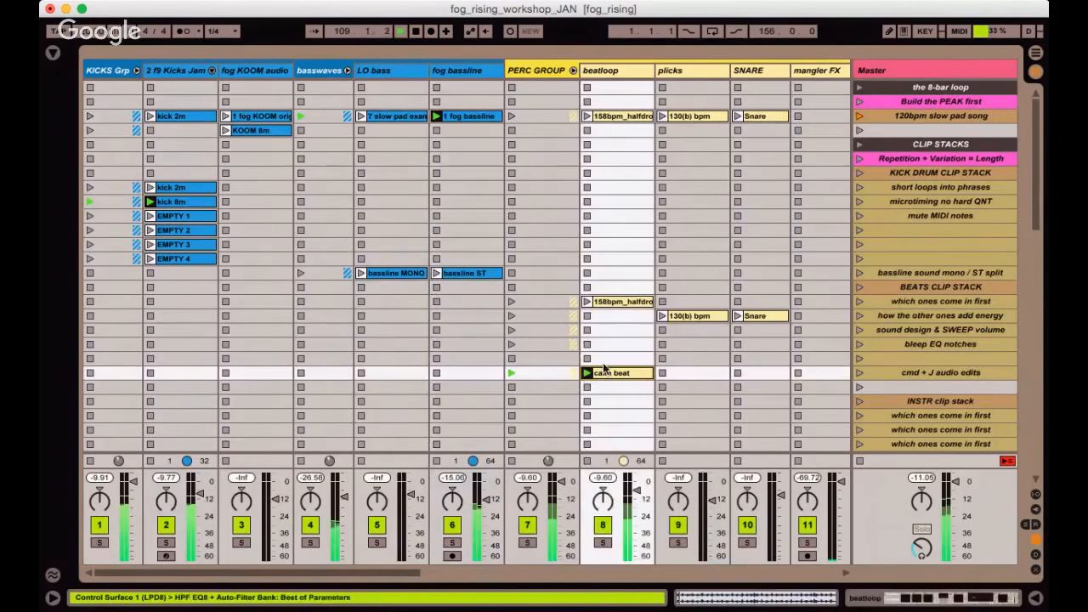
Stop playback and review the active fog bassline, kick 8m and calm beat clips across the clip stacks.
click(456, 118)
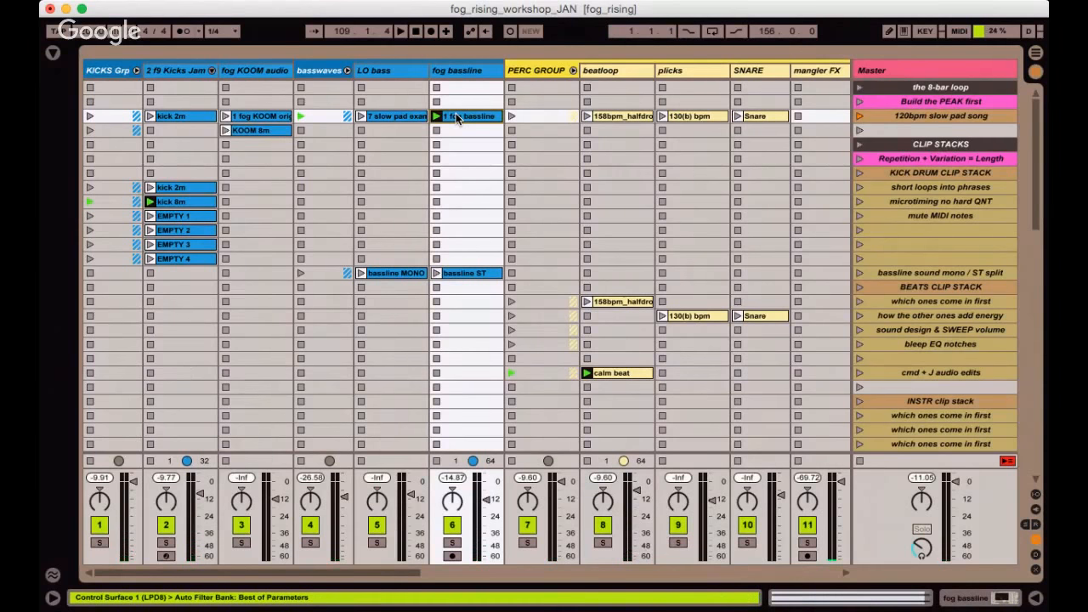
click(367, 69)
click(460, 72)
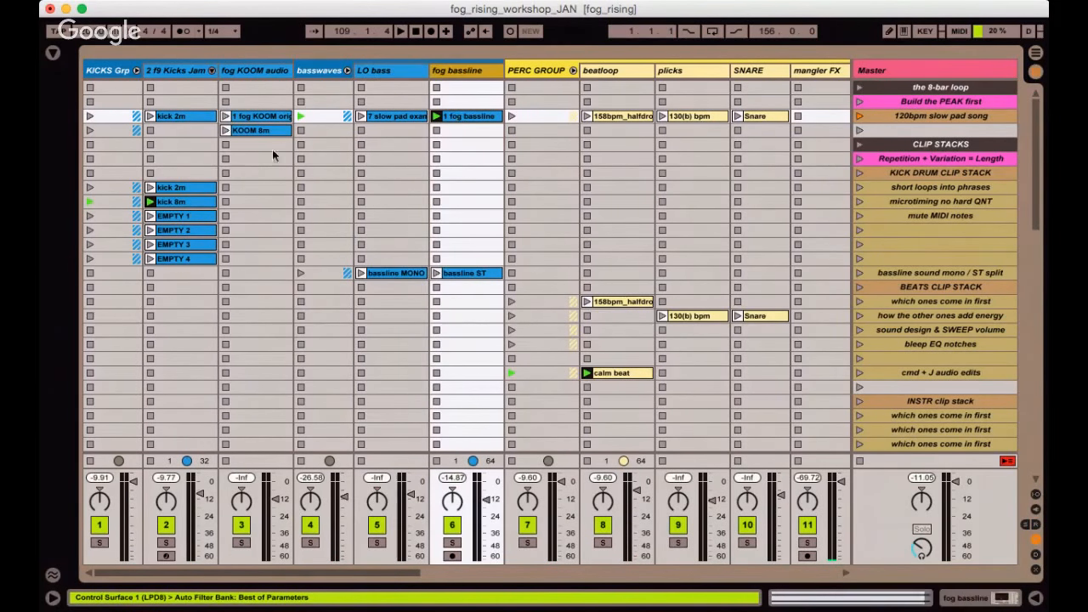
click(196, 201)
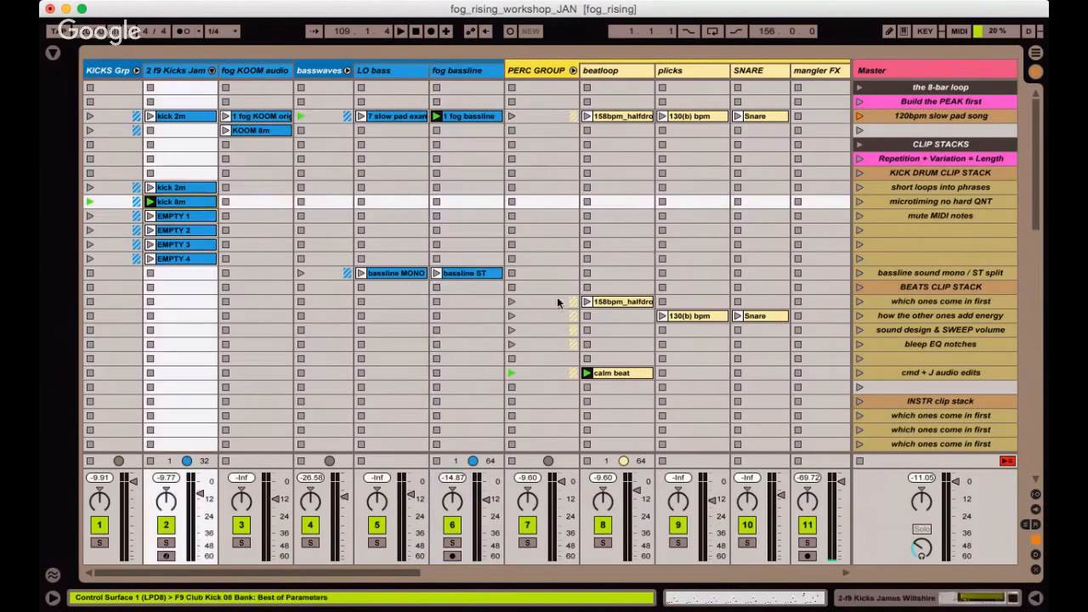
click(608, 375)
scroll(608, 375, right, 10)
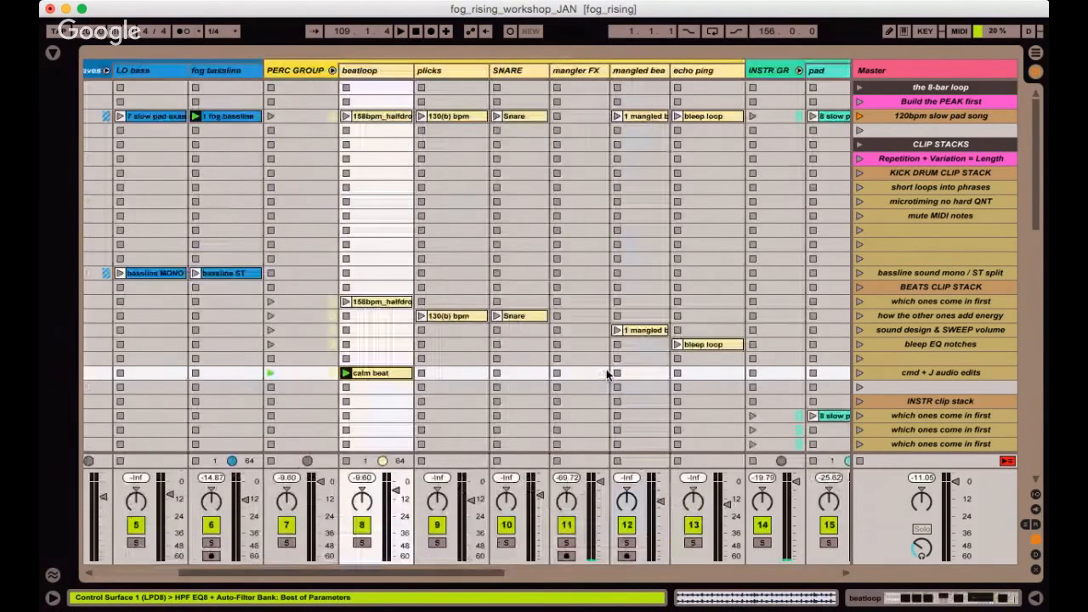
scroll(580, 323, down, 5)
scroll(546, 187, down, 10)
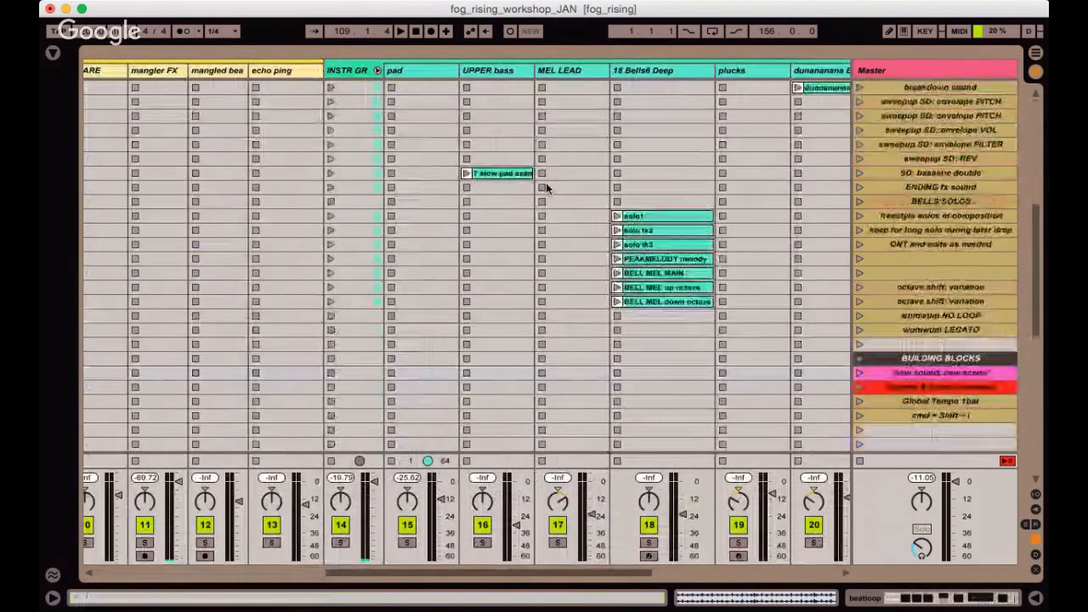
scroll(546, 187, left, 2)
scroll(513, 218, left, 10)
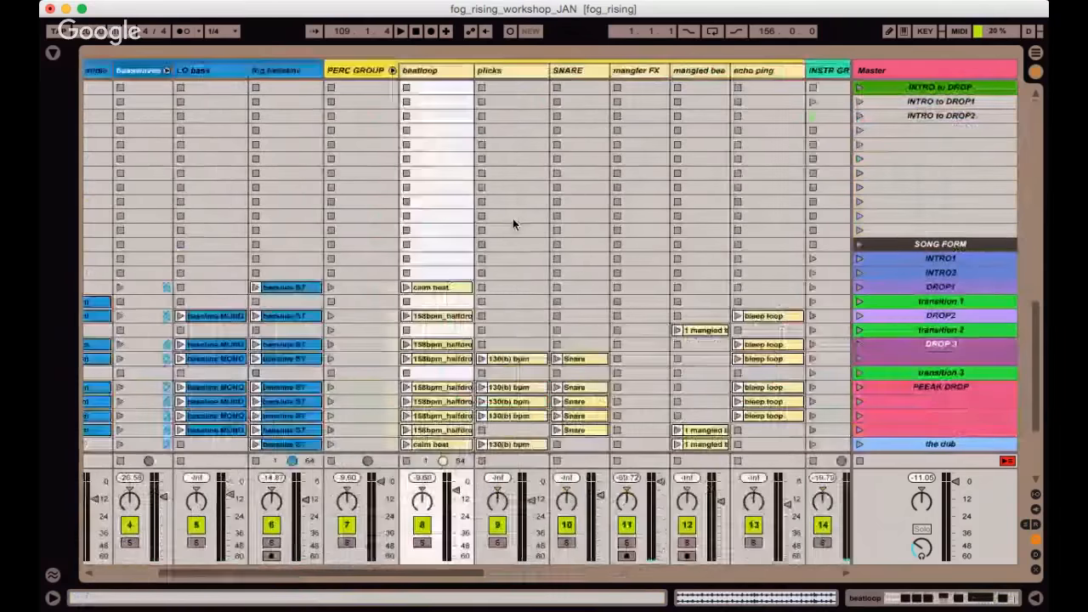
scroll(513, 219, up, 15)
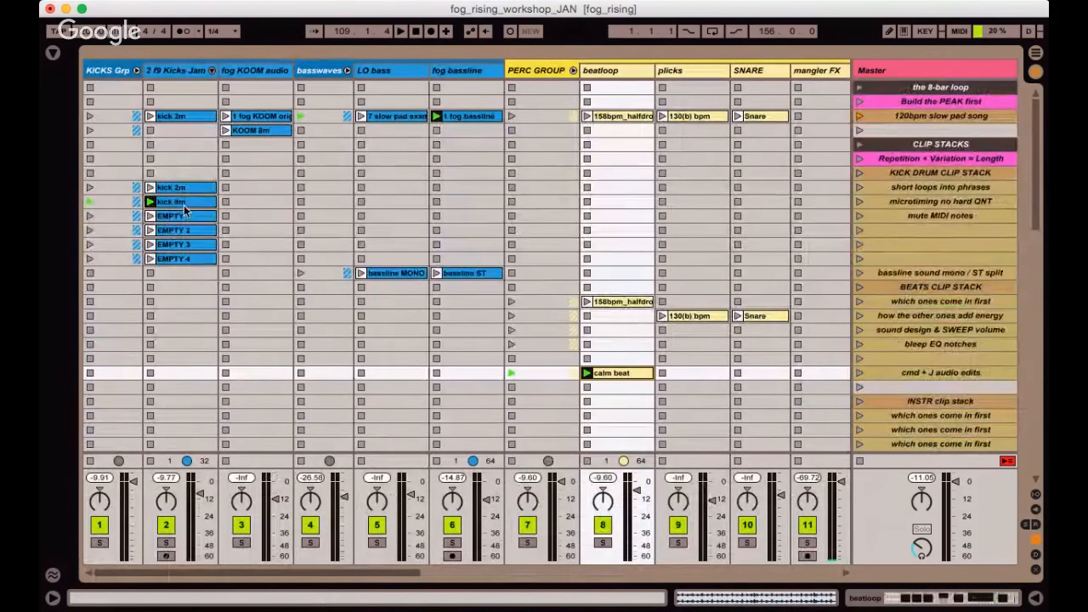
click(474, 117)
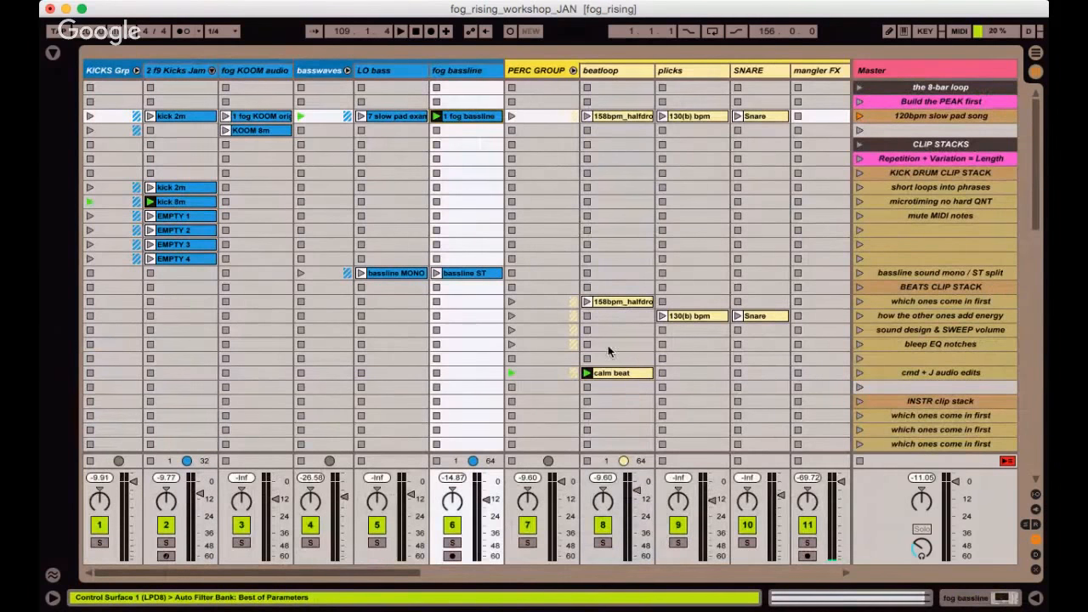
click(615, 376)
Capture the active clips as a new scene directly below INTRO to DROP2.
scroll(614, 374, down, 10)
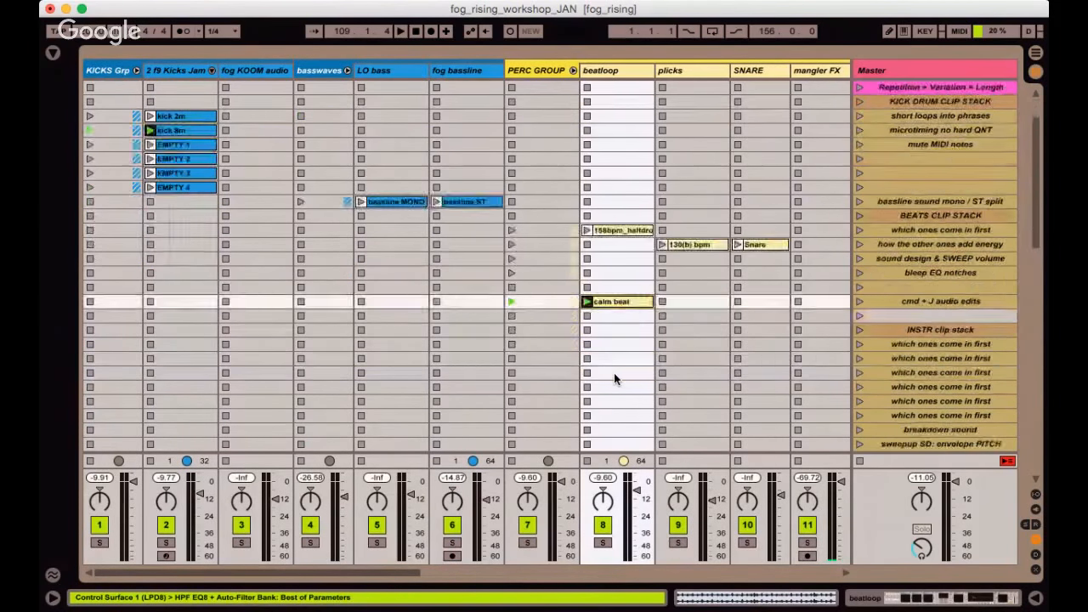
scroll(614, 372, down, 5)
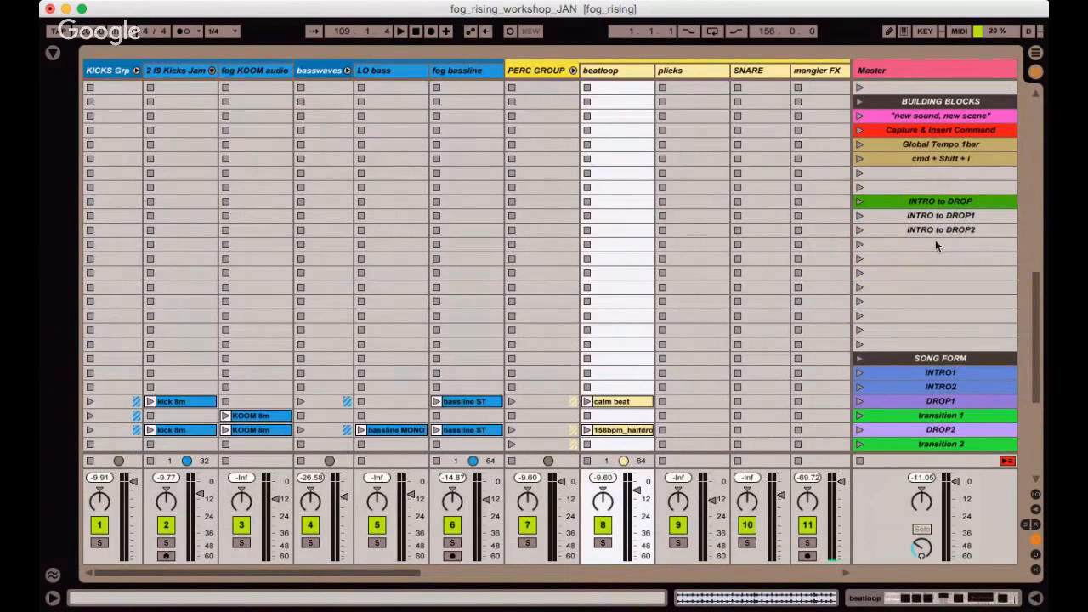
click(936, 230)
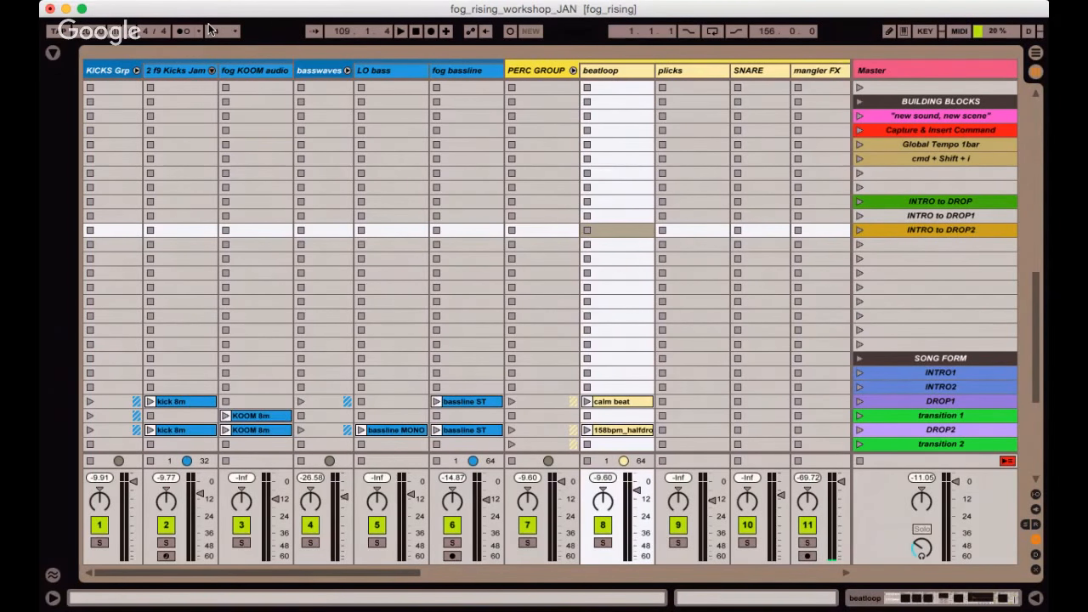
key(super+shift+i)
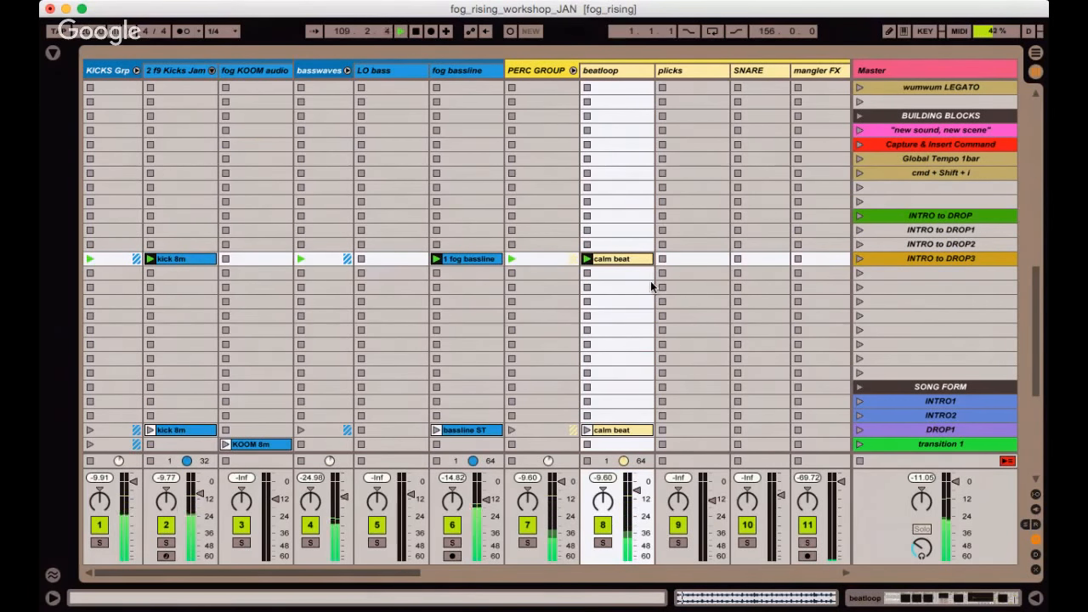
Play the INTRO to DROP3 scene and step through its clips from the kick track to sweepup morph Lead.
click(624, 258)
key(Left)
key(Left)
key(Left)
key(Left)
key(Left)
key(Left)
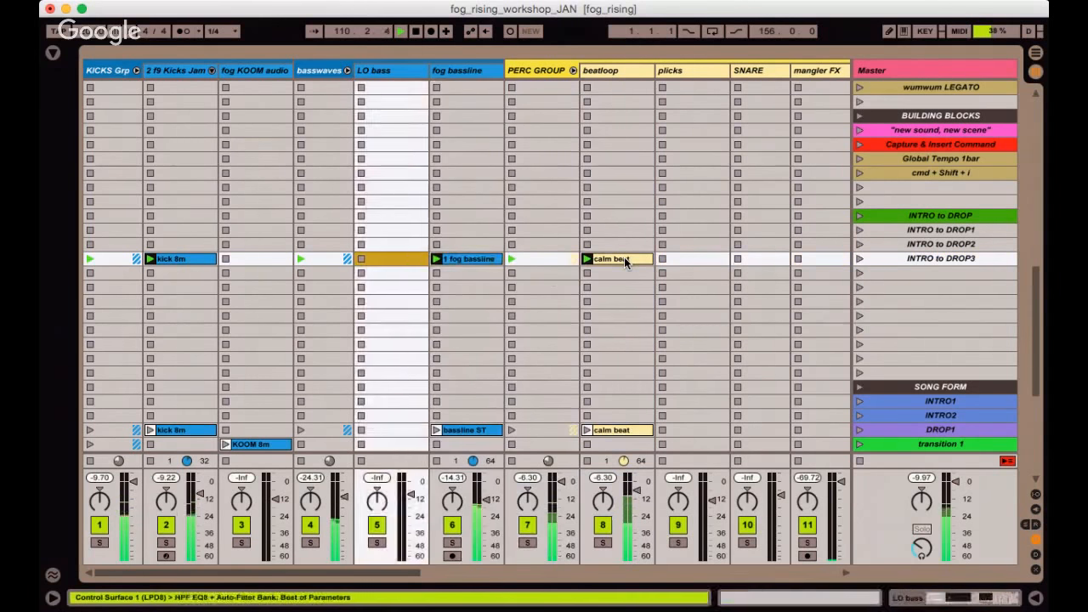
key(Right)
key(Right)
key(Right)
key(Right)
key(Right)
key(Right)
key(Right)
key(Right)
key(Right)
key(Right)
key(Right)
key(Right)
key(Right)
key(Right)
key(Right)
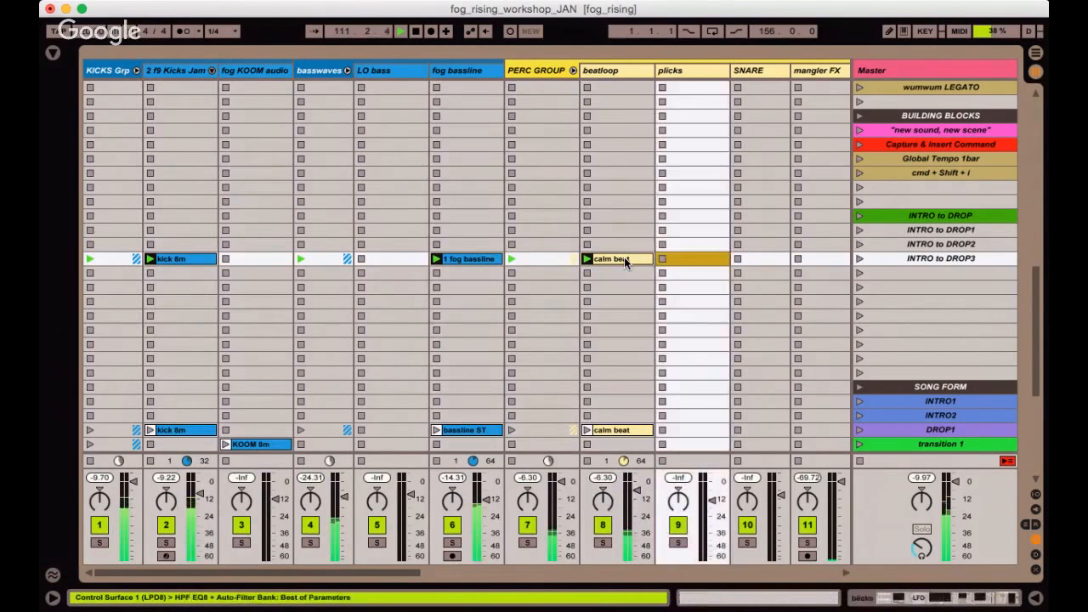
key(Right)
key(Left)
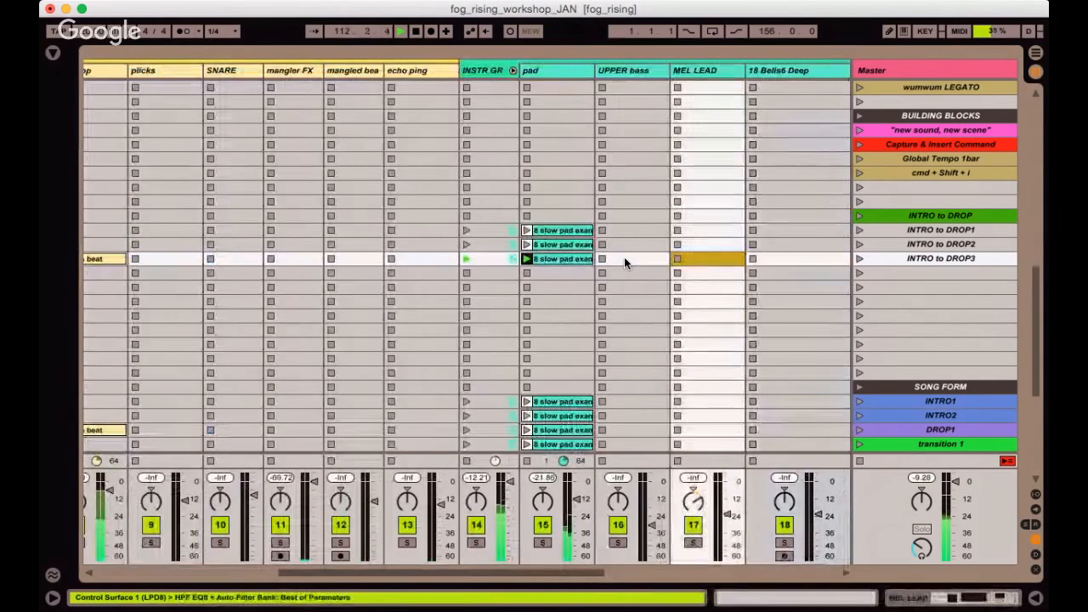
key(Left)
key(Left)
key(Right)
key(Right)
key(Right)
key(Right)
key(Right)
key(Right)
key(Right)
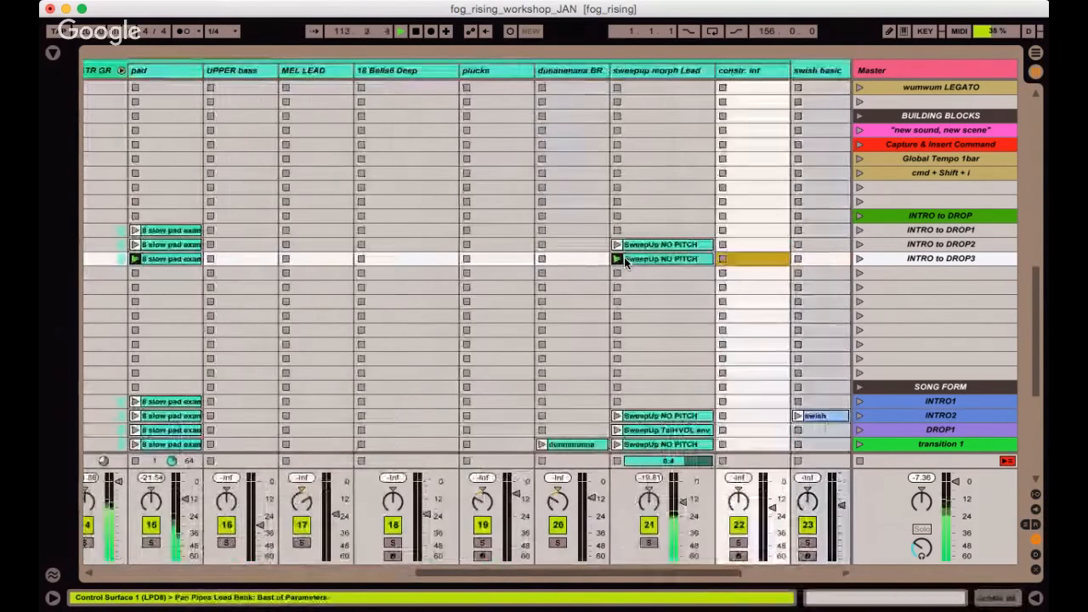
key(Left)
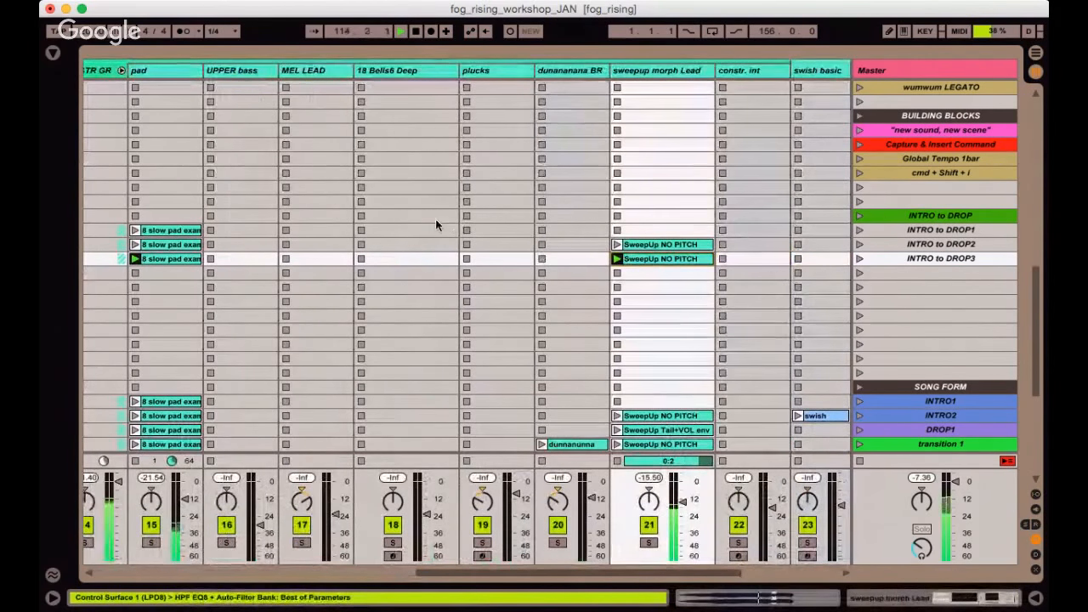
Launch the 7 slow pad clip on the LO bass track.
scroll(557, 274, up, 10)
scroll(556, 274, left, 10)
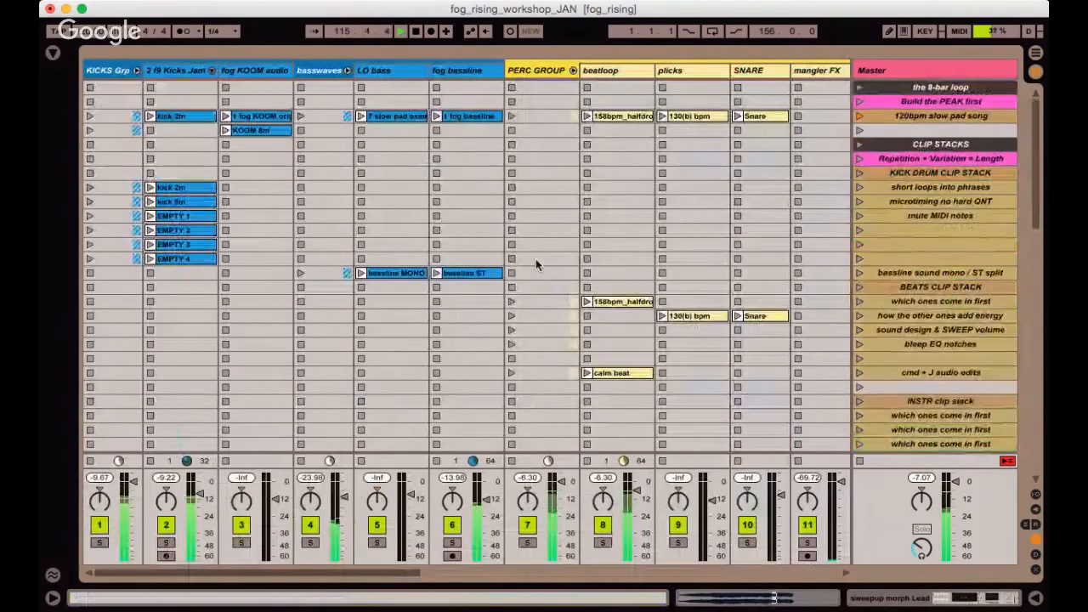
click(359, 117)
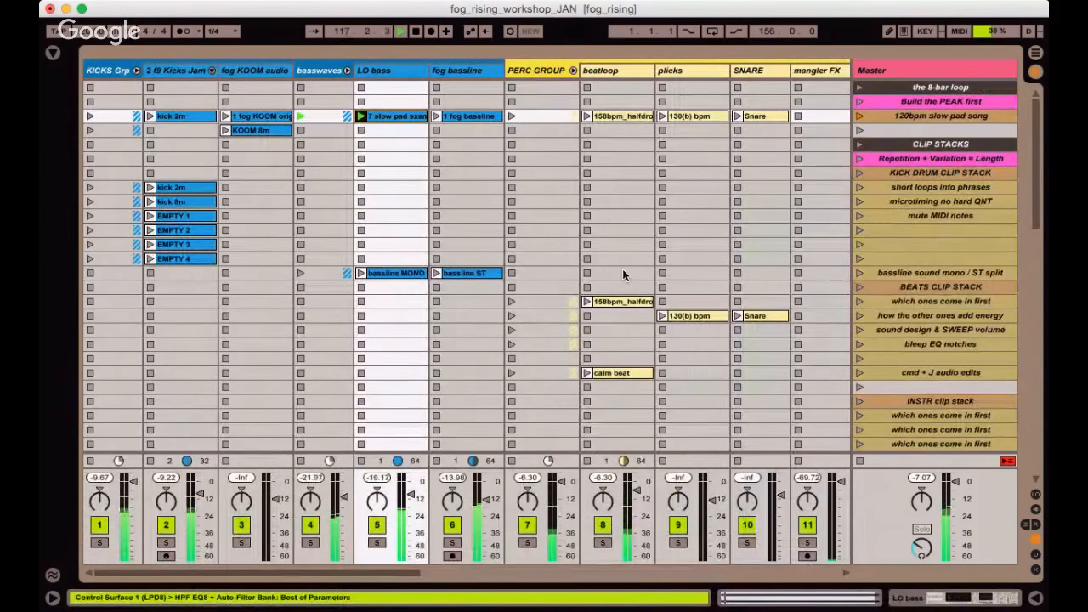
Stop playback and stop the active SweepUp NO PITCH clip on the sweepup morph Lead track.
scroll(622, 269, down, 8)
scroll(622, 269, right, 10)
scroll(622, 268, right, 5)
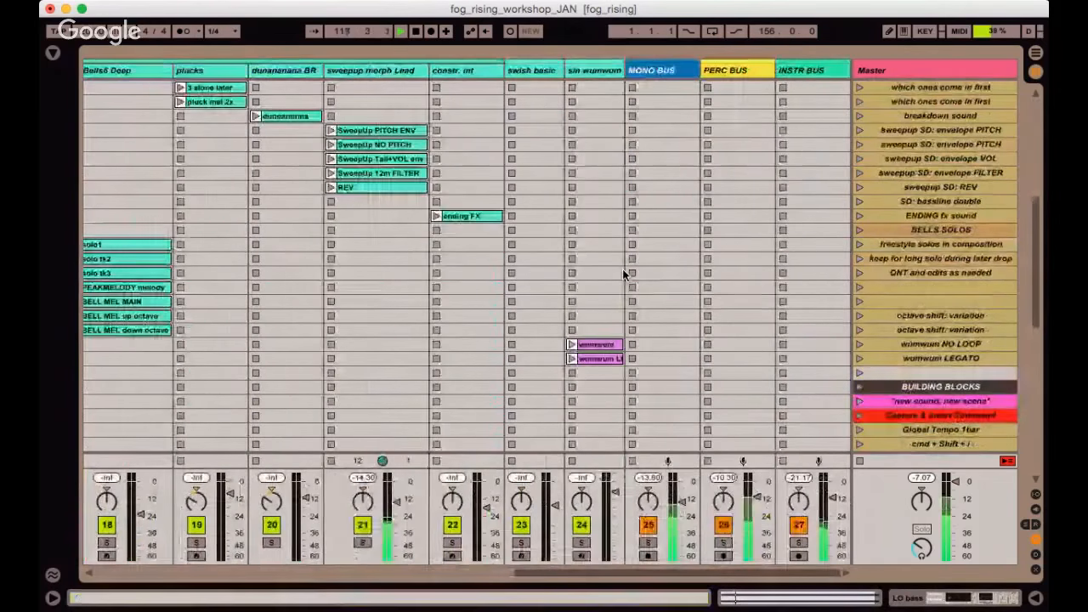
scroll(622, 269, left, 8)
scroll(623, 268, down, 5)
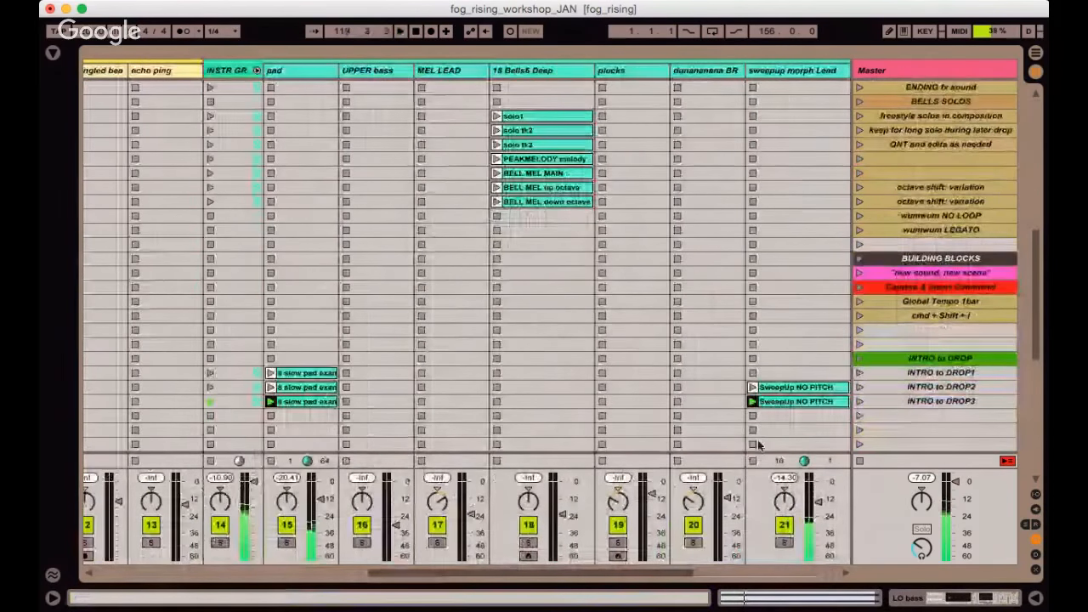
key(space)
click(753, 416)
Capture the remaining active clips as a new scene directly below INTRO to DROP3.
click(891, 406)
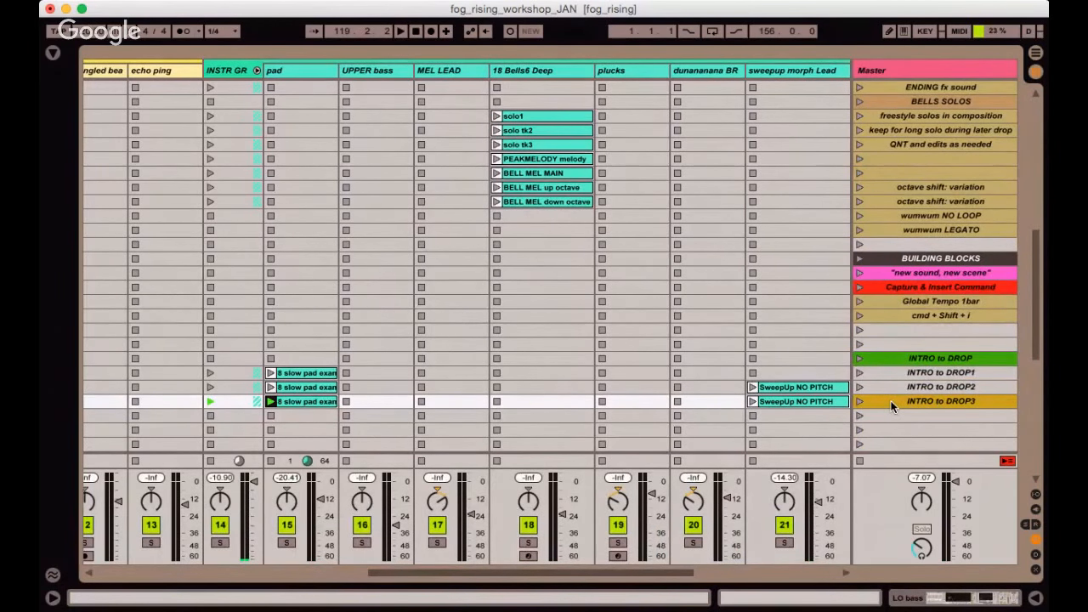
key(super+shift+i)
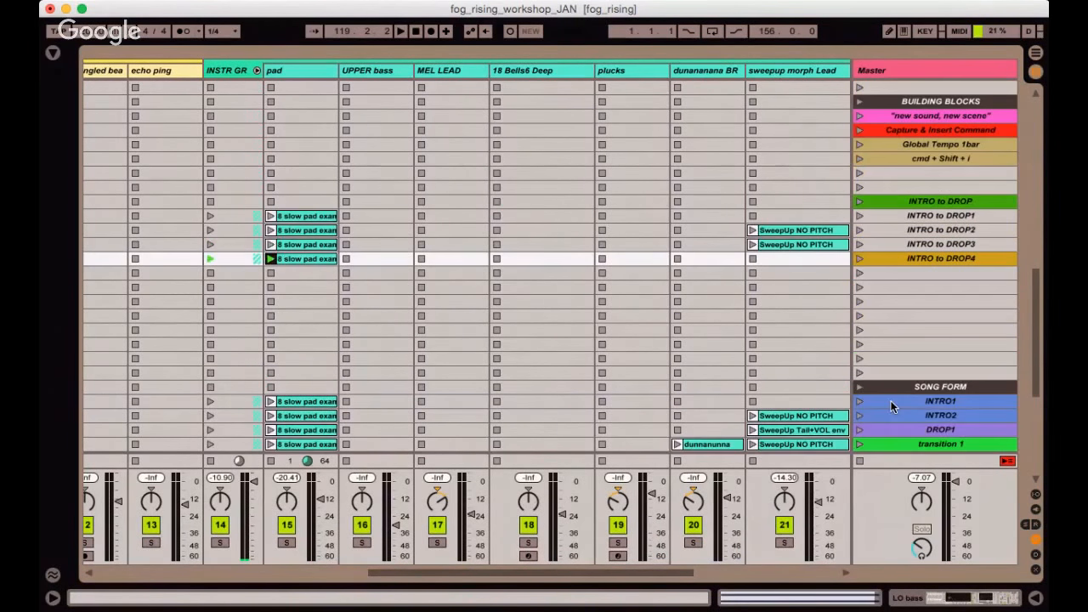
Compare the clips in INTRO to DROP4 with those in INTRO to DROP3, from the instrument group back to the kicks.
click(908, 245)
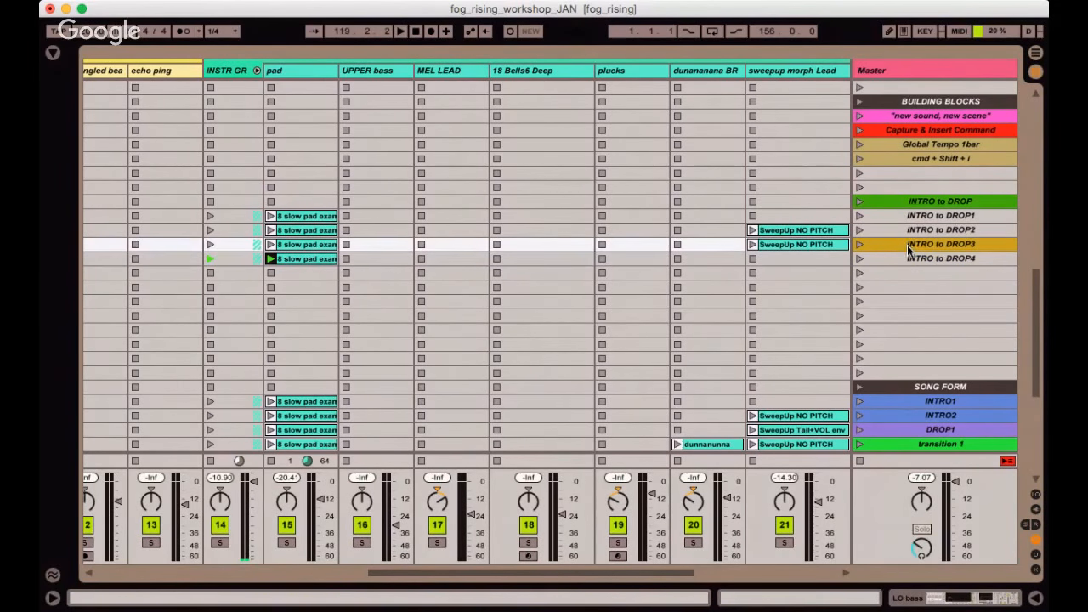
click(313, 258)
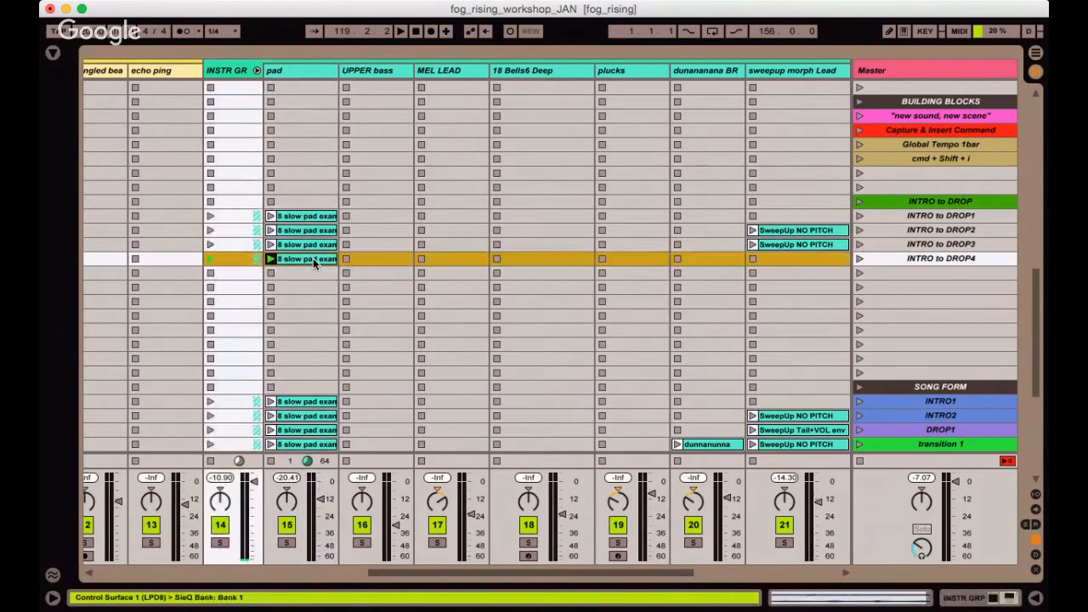
key(Left)
key(Left)
key(Left)
key(Left)
key(Left)
key(Left)
key(Left)
key(Left)
key(Left)
key(Left)
key(Left)
key(Left)
key(Left)
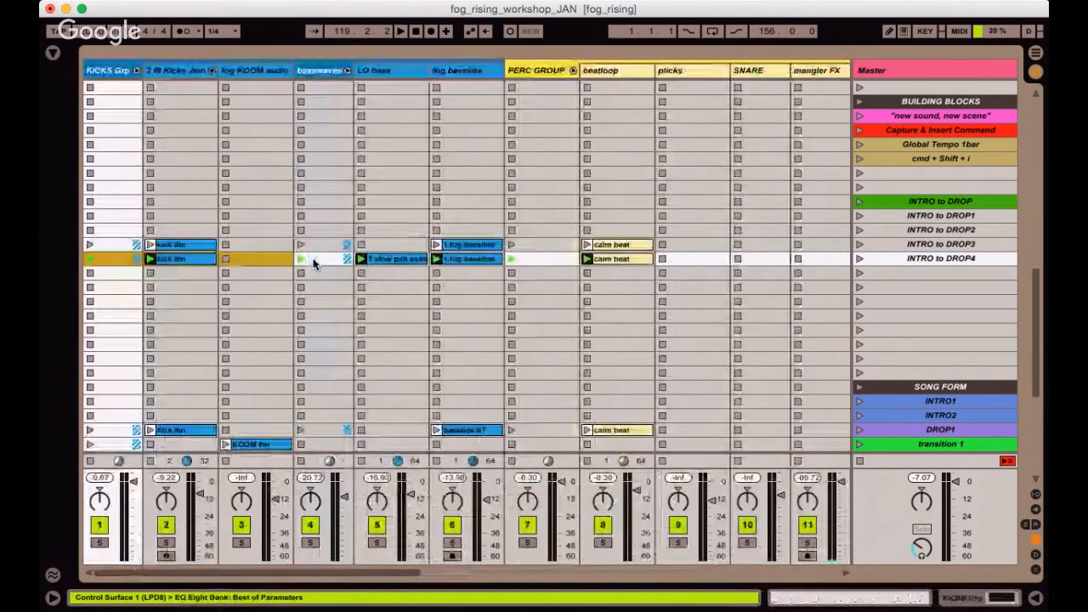
Delete the SweepUp NO PITCH clip from the INTRO to DROP3 scene.
scroll(592, 247, right, 15)
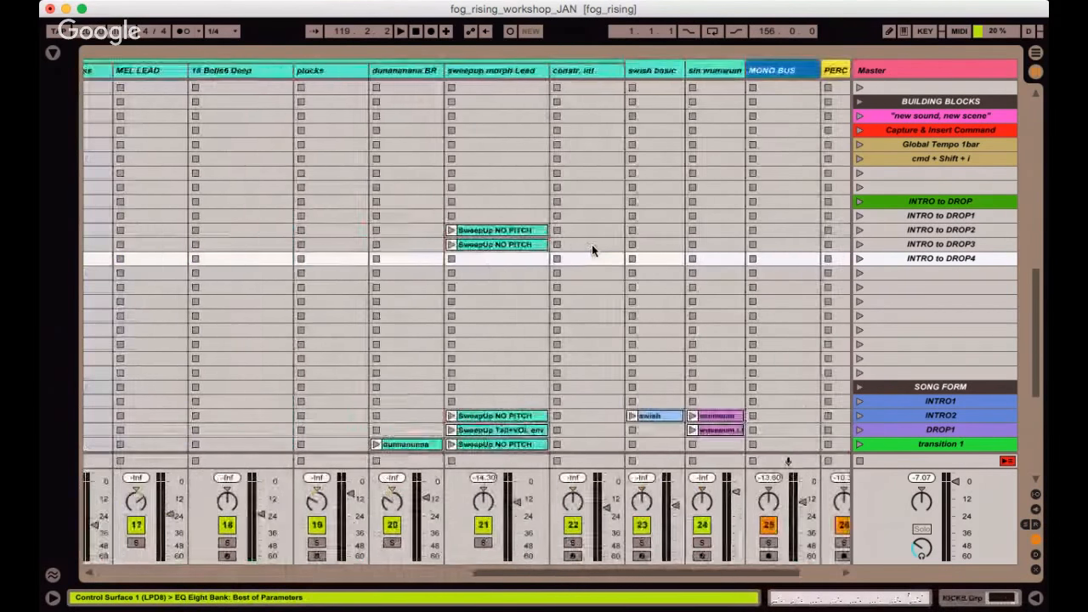
scroll(592, 246, right, 3)
click(397, 245)
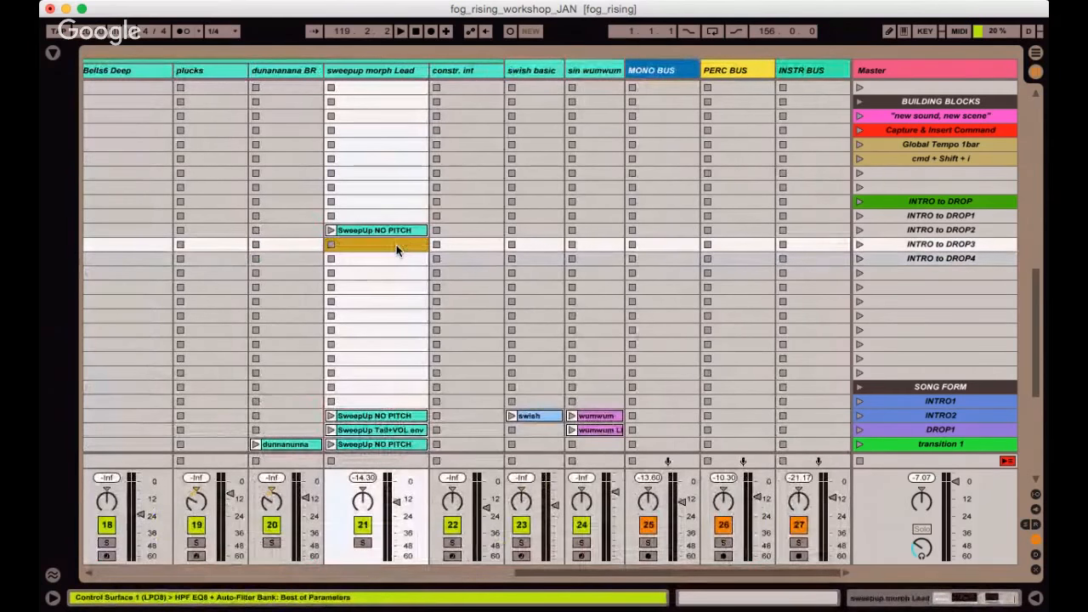
Review the INTRO to DROP1 scene and select its slow pad clip.
click(900, 216)
scroll(900, 216, left, 15)
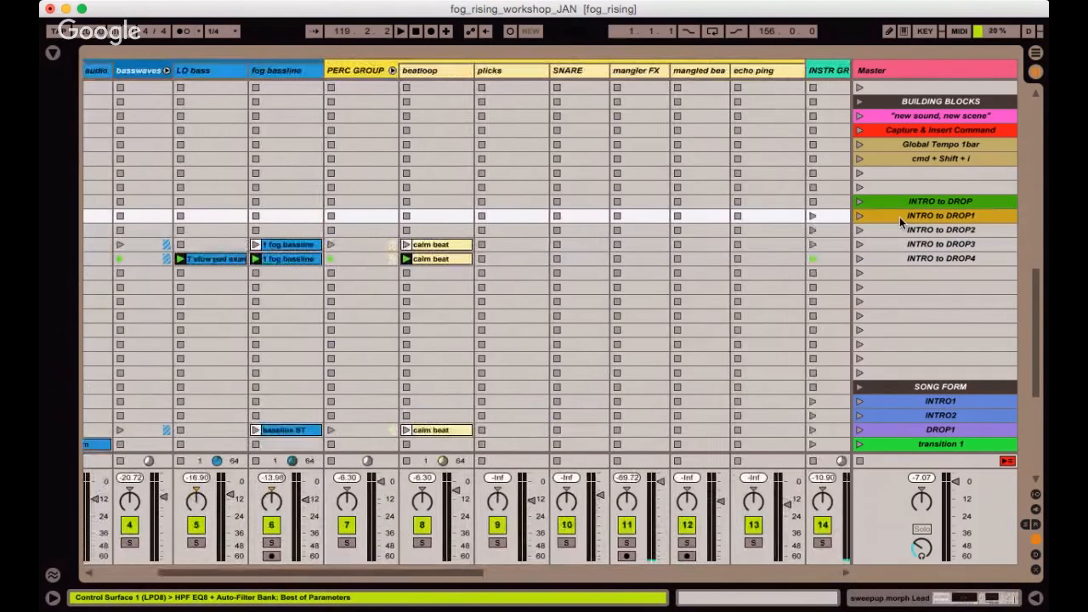
scroll(776, 226, right, 8)
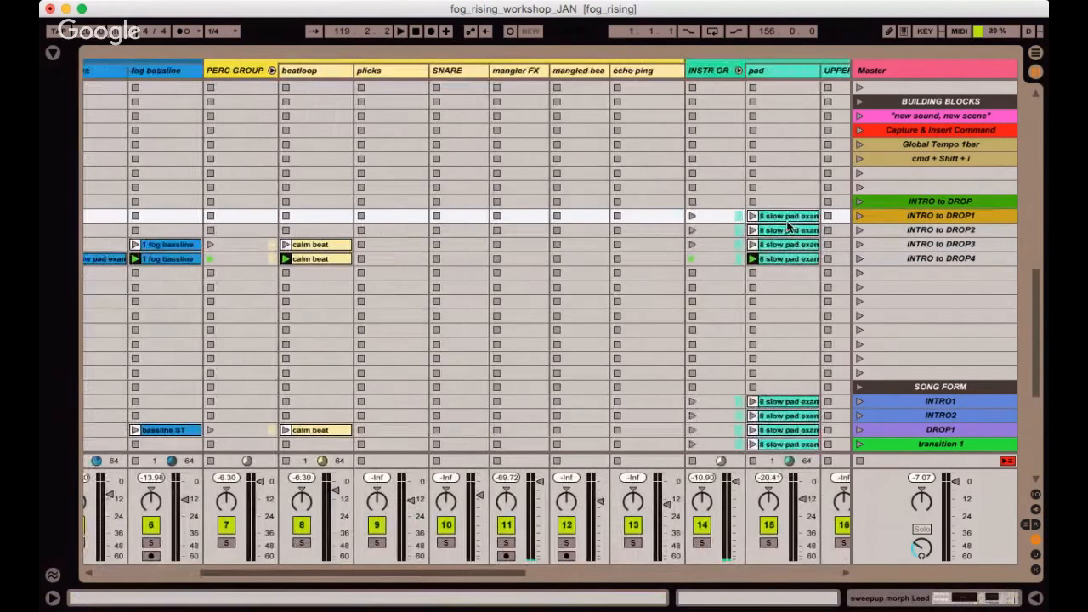
click(730, 218)
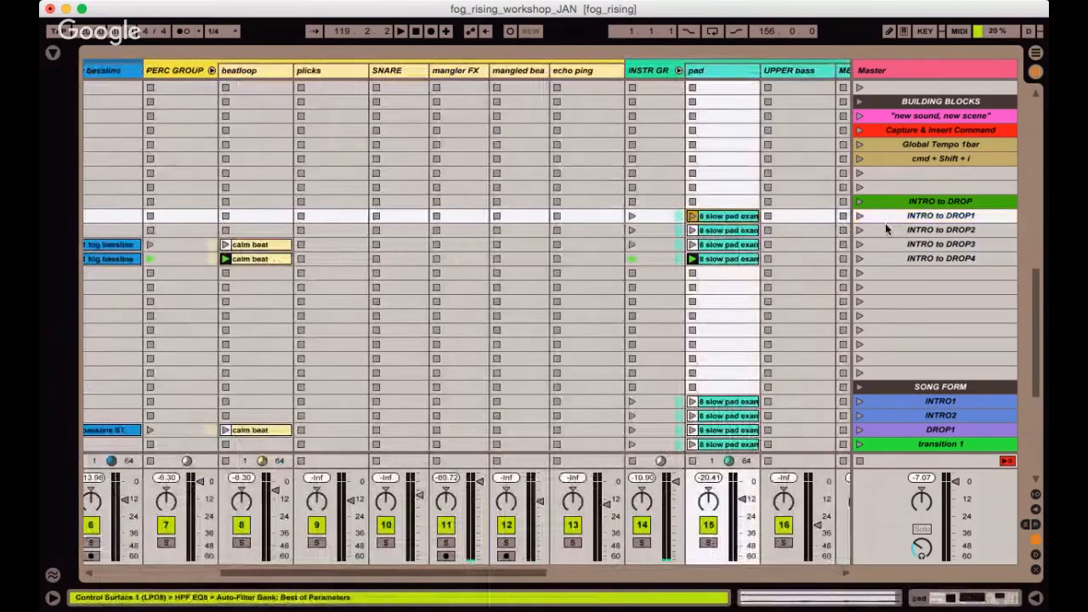
Audition the INTRO to DROP1 scene followed by the INTRO to DROP2 scene.
click(891, 218)
click(859, 215)
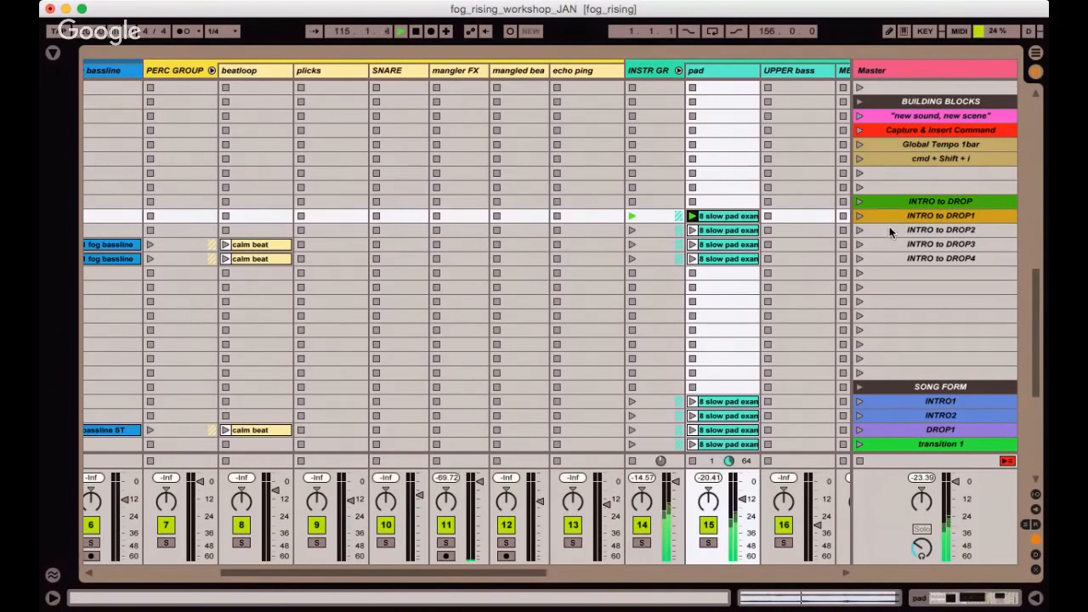
click(888, 230)
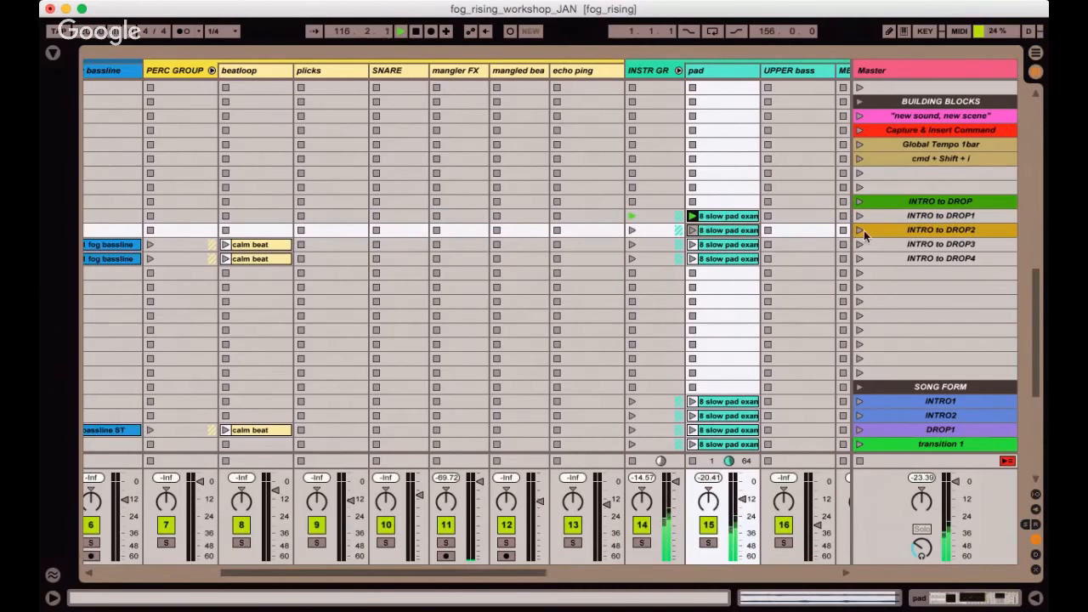
click(859, 231)
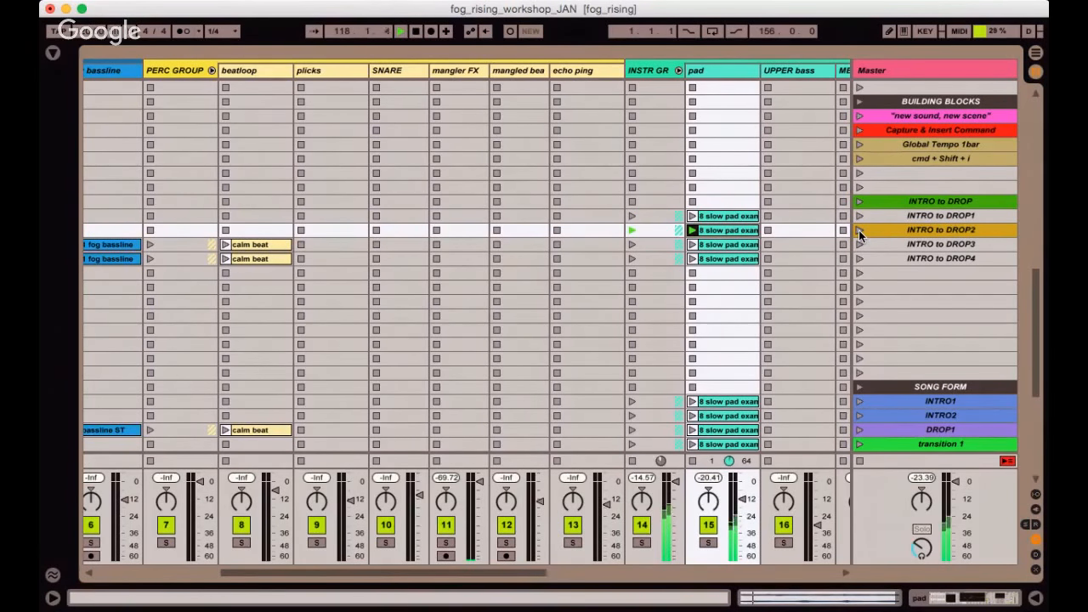
click(574, 100)
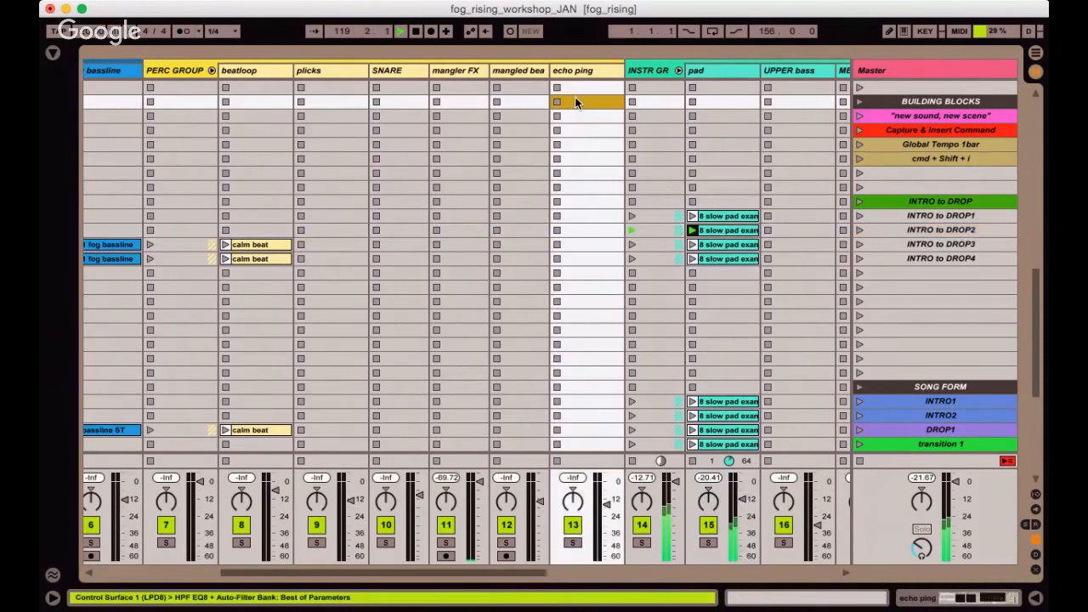
click(577, 116)
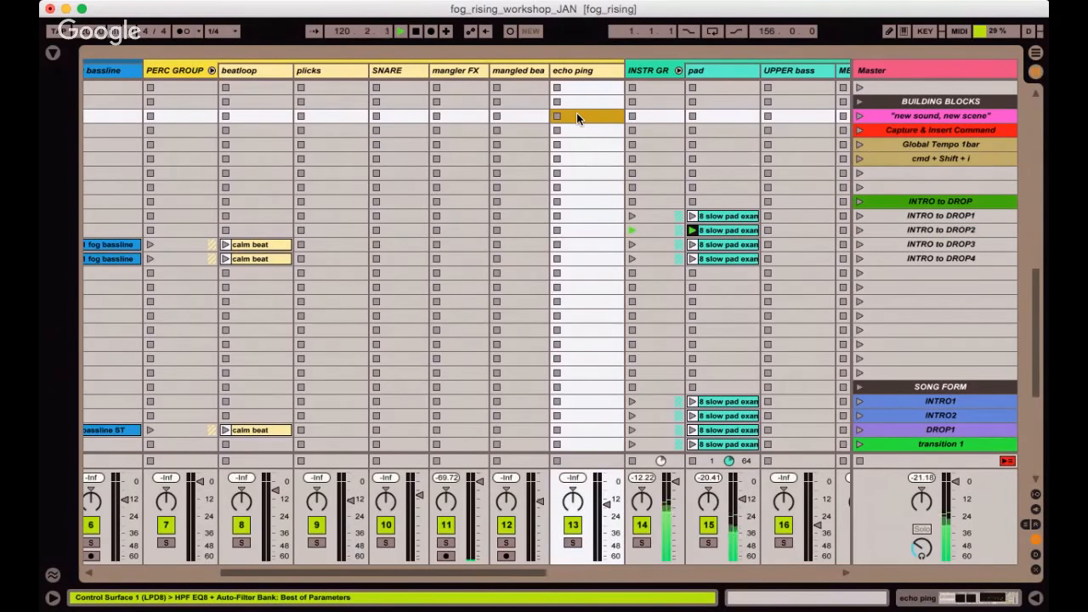
Launch the INTRO to DROP3 scene and set the global launch quantization to 1 Bar.
click(892, 242)
click(860, 244)
key(super+9)
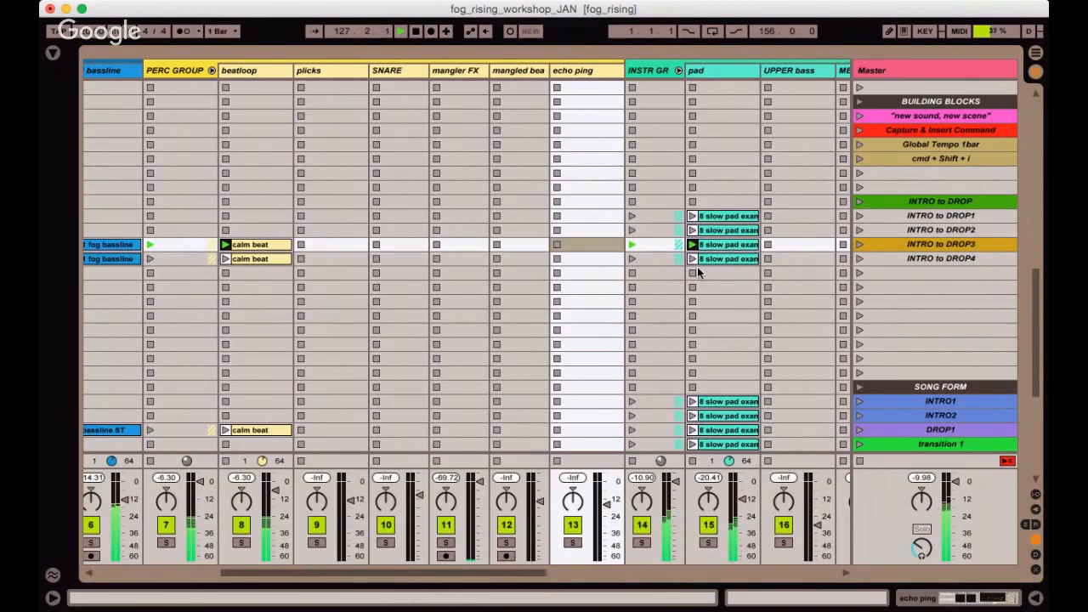
Rename the INTRO to DROP2 scene "buildup" and the INTRO to DROP3 scene "drop a beat".
click(913, 231)
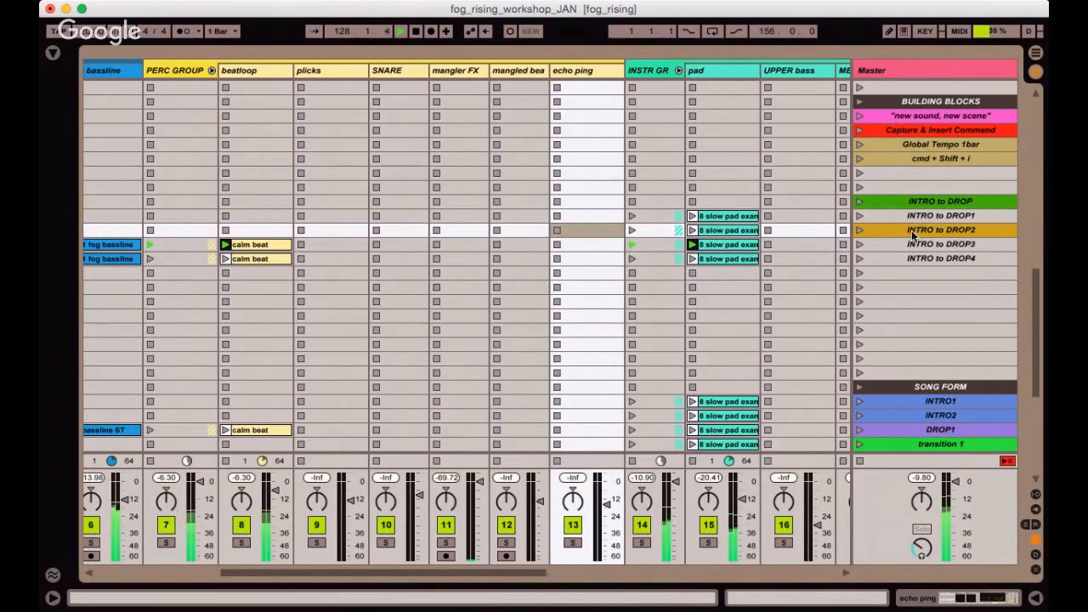
key(super+r)
text(buildup)
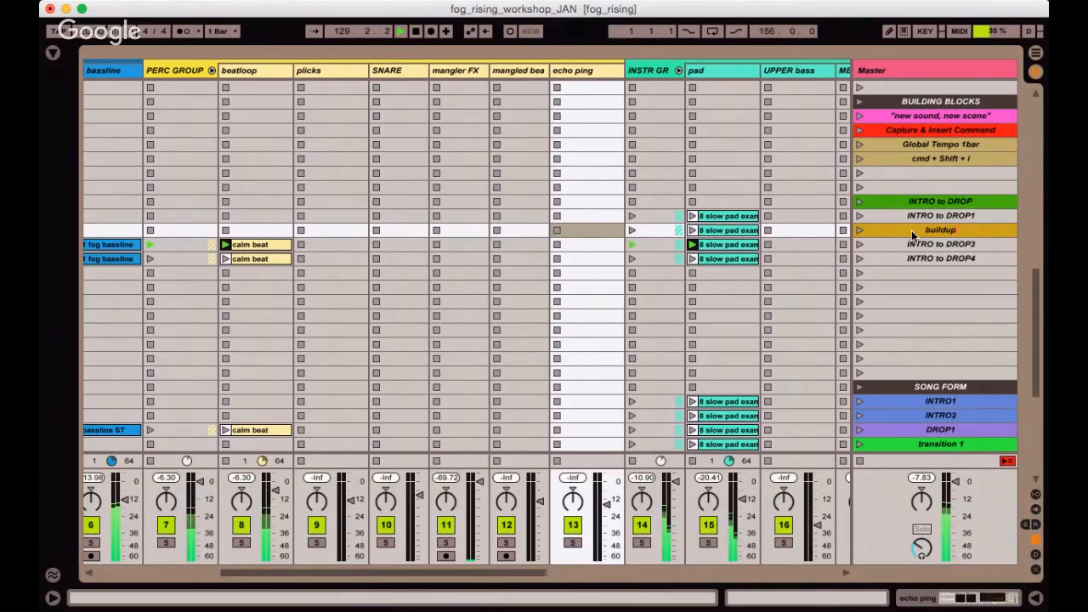
key(Tab)
text(drop a beat)
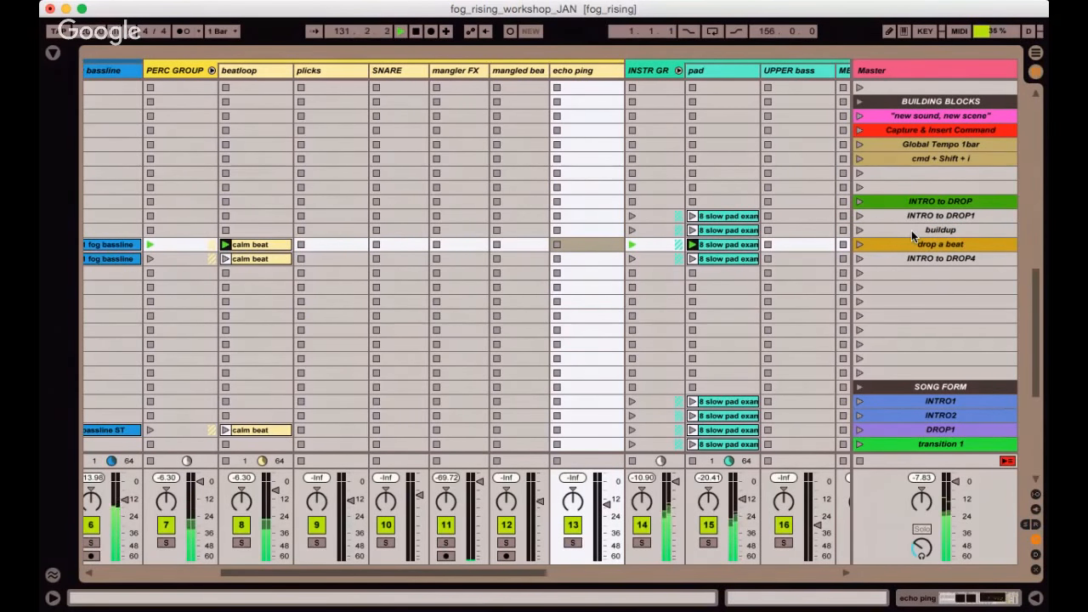
Audition the INTRO to DROP4 scene and select its slow pad clip in the LO bass track.
click(859, 260)
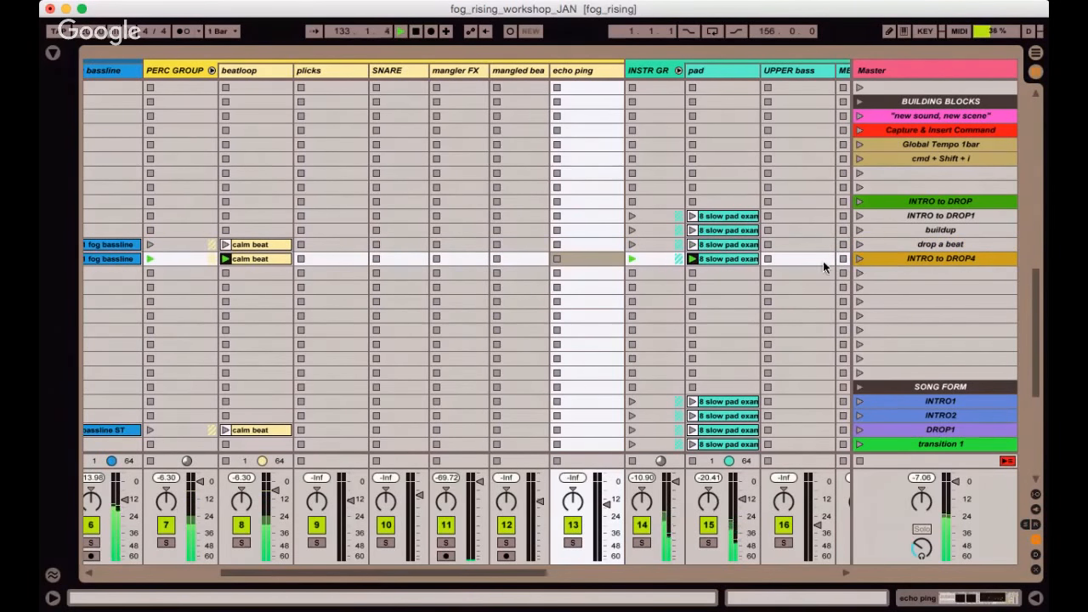
scroll(332, 268, left, 5)
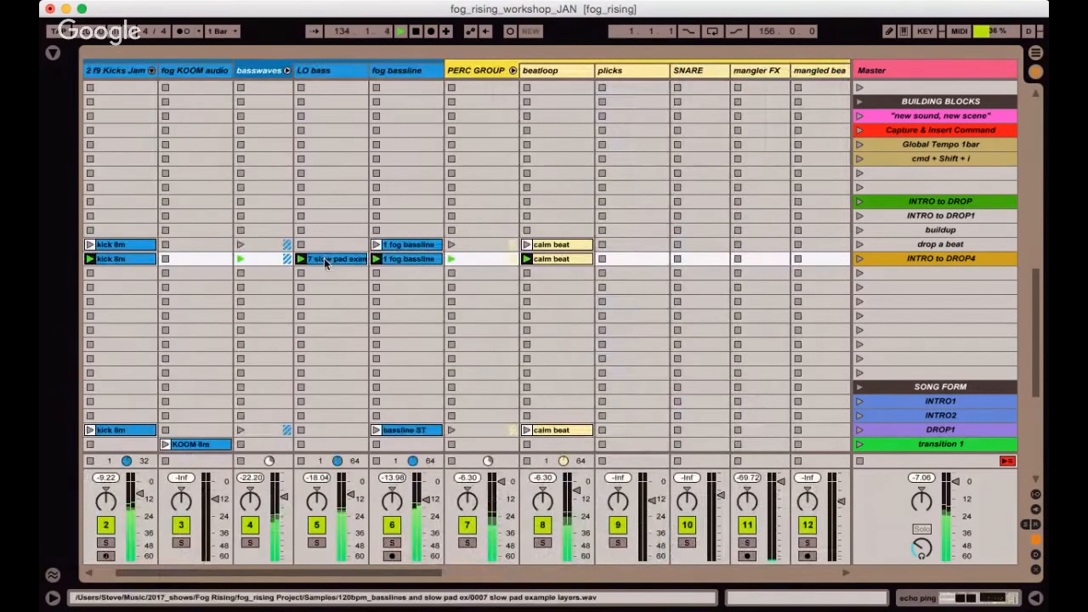
click(325, 262)
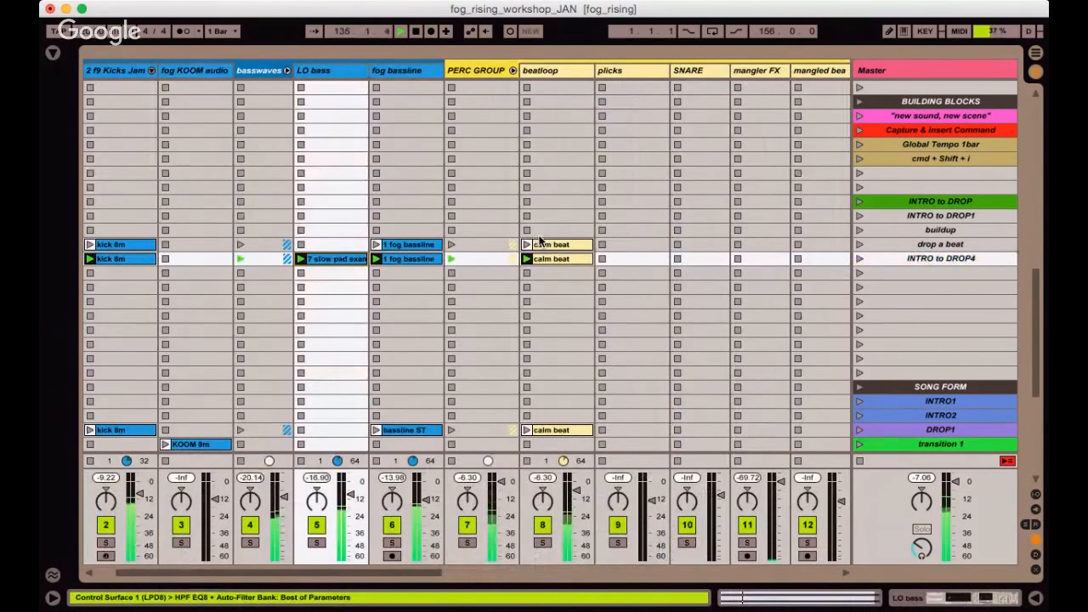
Launch the BELL MEL MAIN clip in the Bells6 Deep track on top of the INTRO to DROP4 scene.
scroll(540, 240, right, 3)
scroll(539, 241, up, 10)
scroll(539, 241, right, 10)
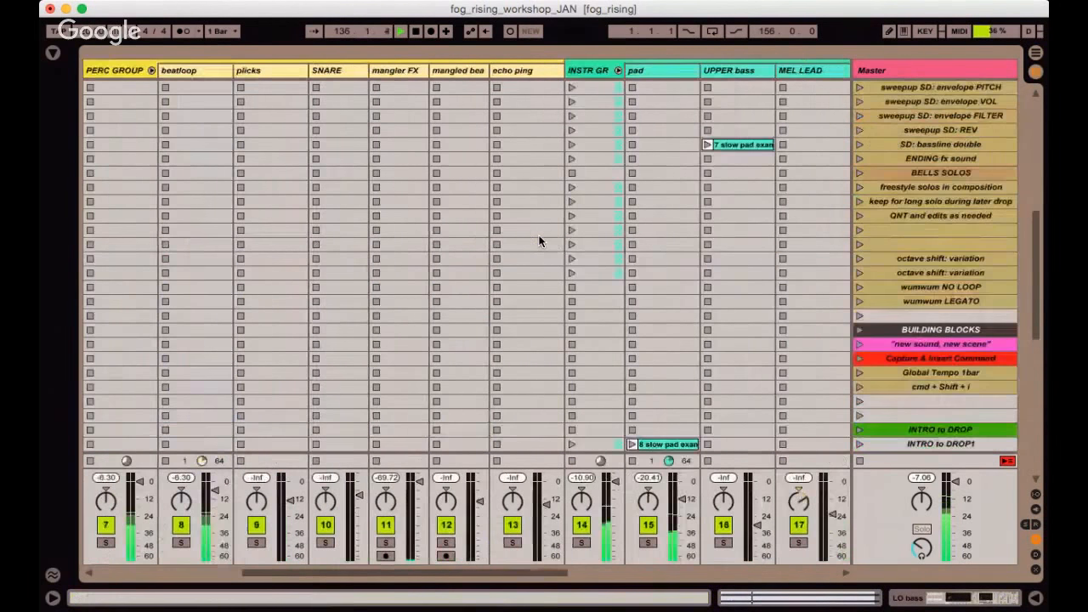
scroll(539, 240, right, 2)
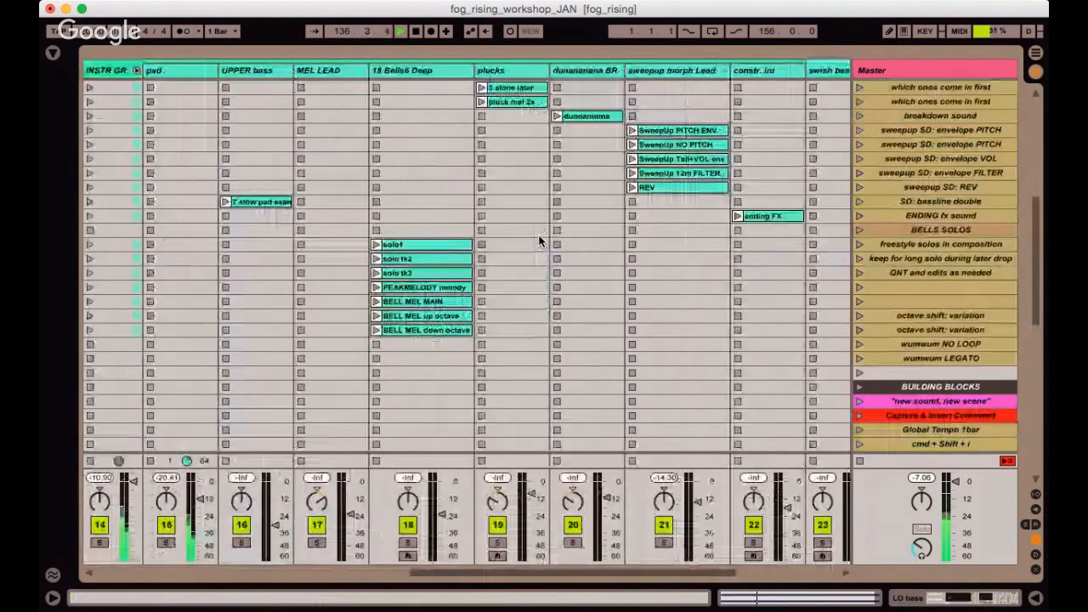
click(434, 302)
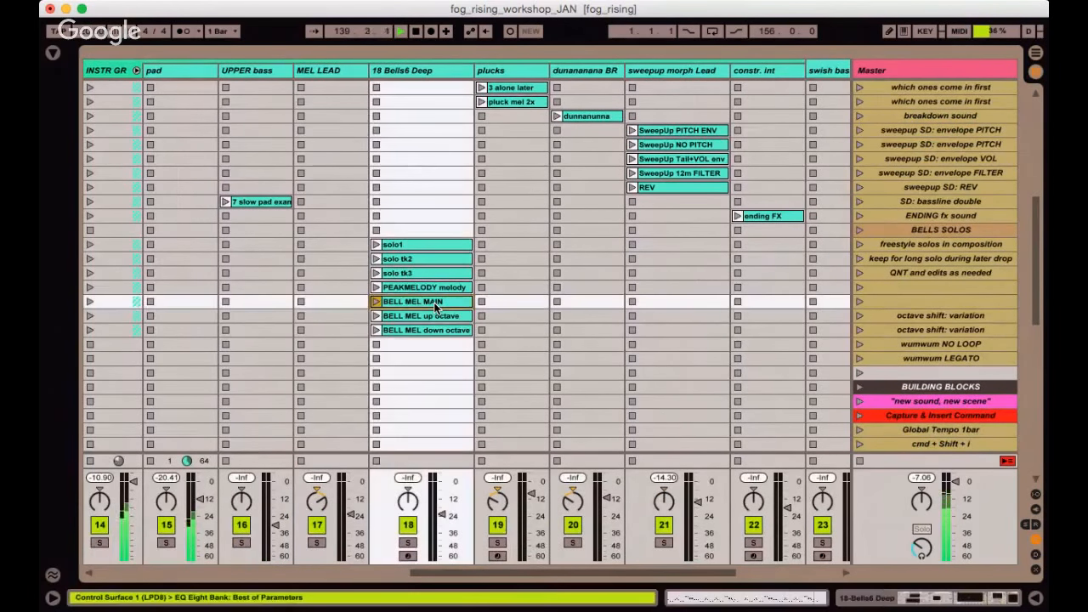
click(376, 303)
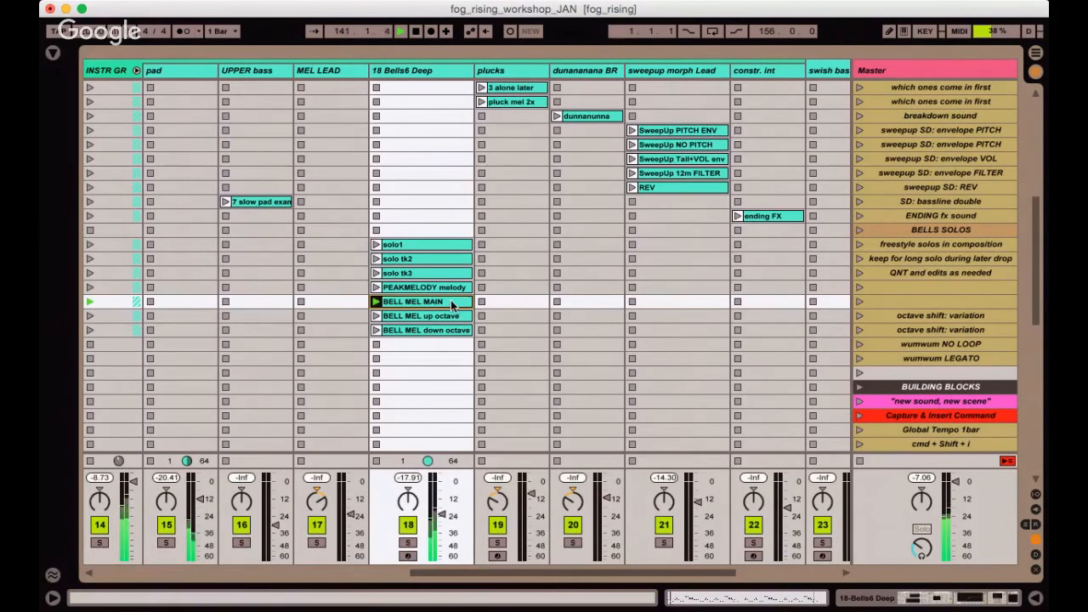
Review the beatloop clip in INTRO to DROP4 and the percussion and instrument clip stacks for further layers.
scroll(450, 301, down, 7)
scroll(450, 302, left, 3)
scroll(451, 300, left, 8)
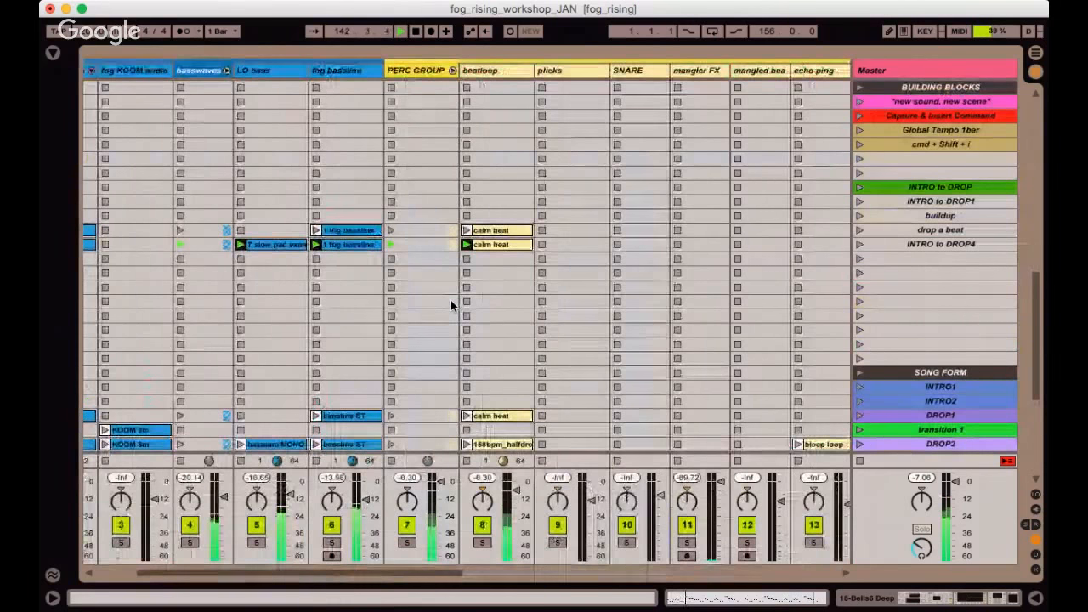
click(494, 244)
scroll(572, 214, down, 7)
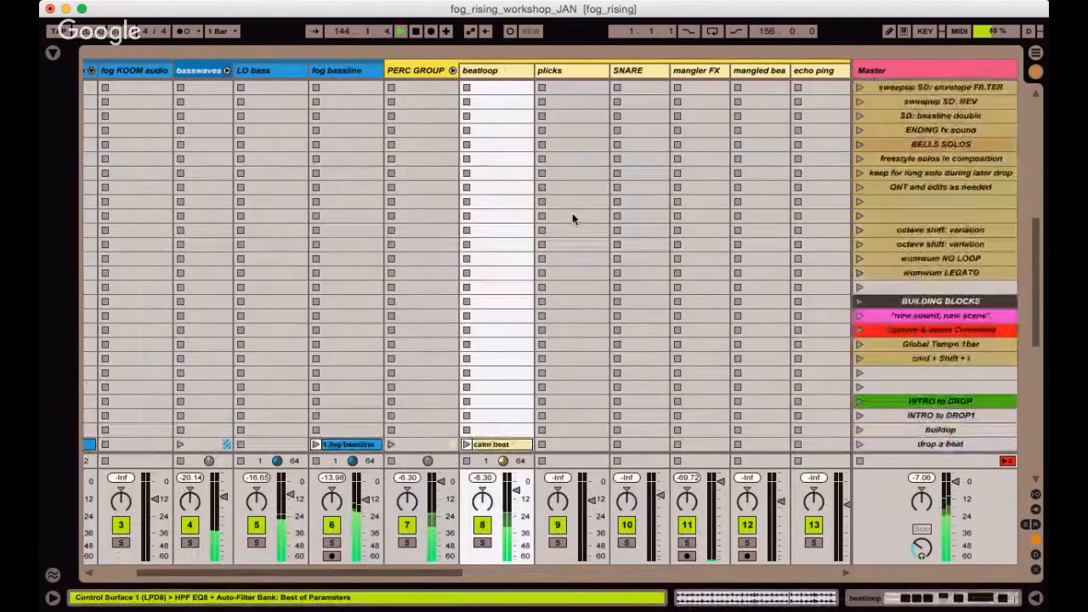
scroll(572, 214, right, 2)
scroll(572, 213, up, 4)
scroll(572, 212, right, 3)
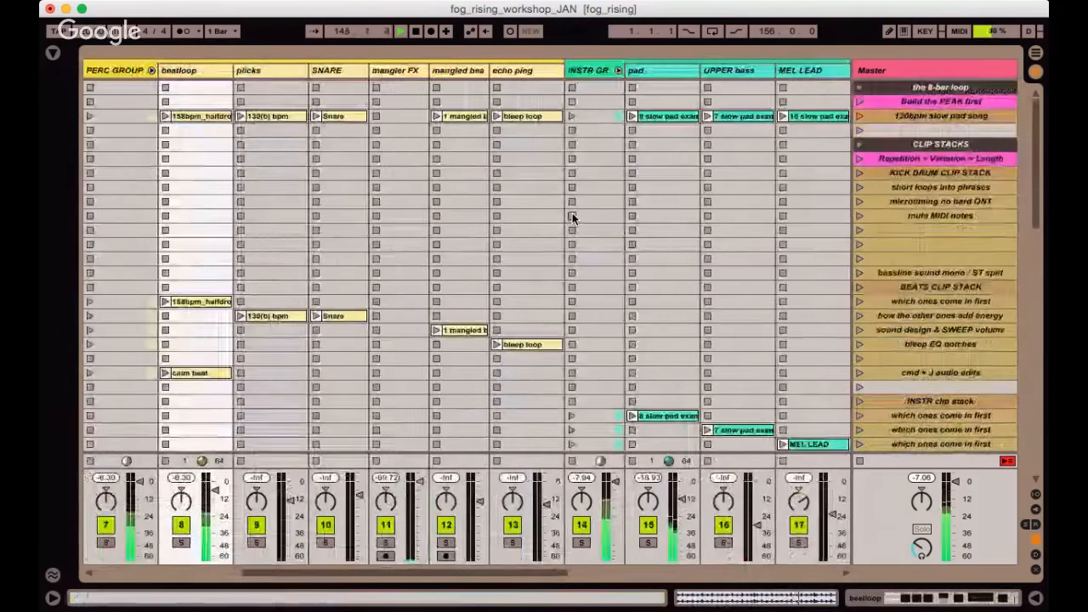
scroll(572, 213, left, 8)
scroll(572, 212, down, 10)
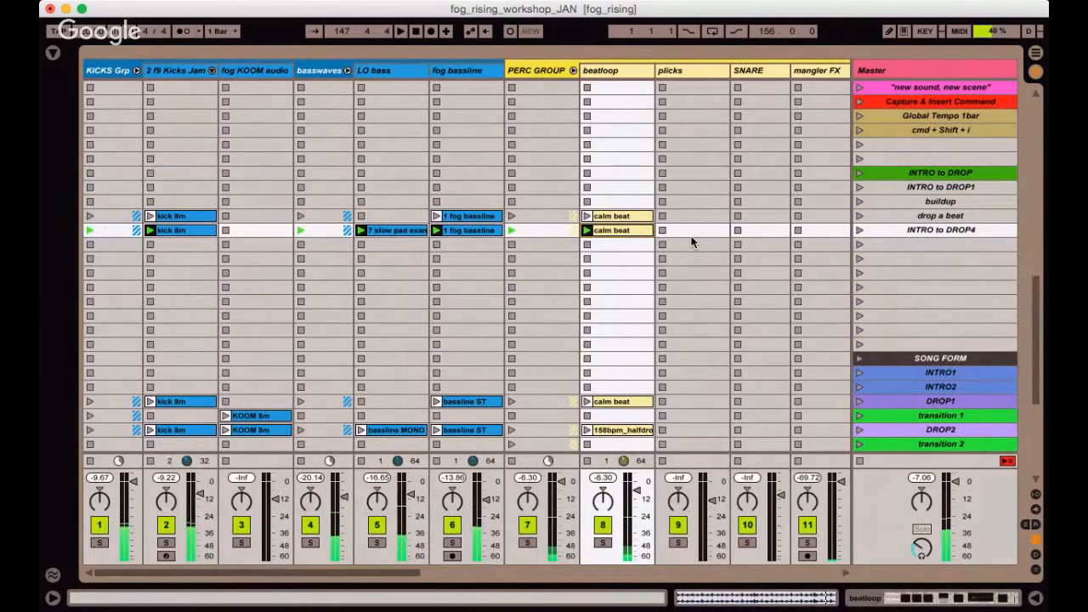
Stop all clips and select the LO bass slow pad clip in the INTRO to DROP4 scene.
click(860, 461)
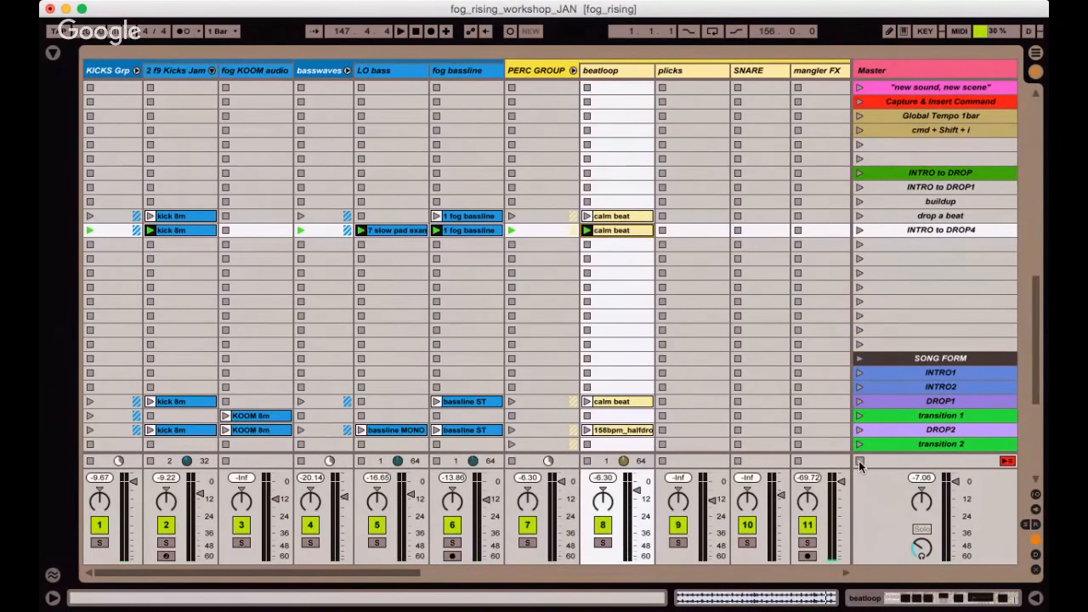
click(624, 305)
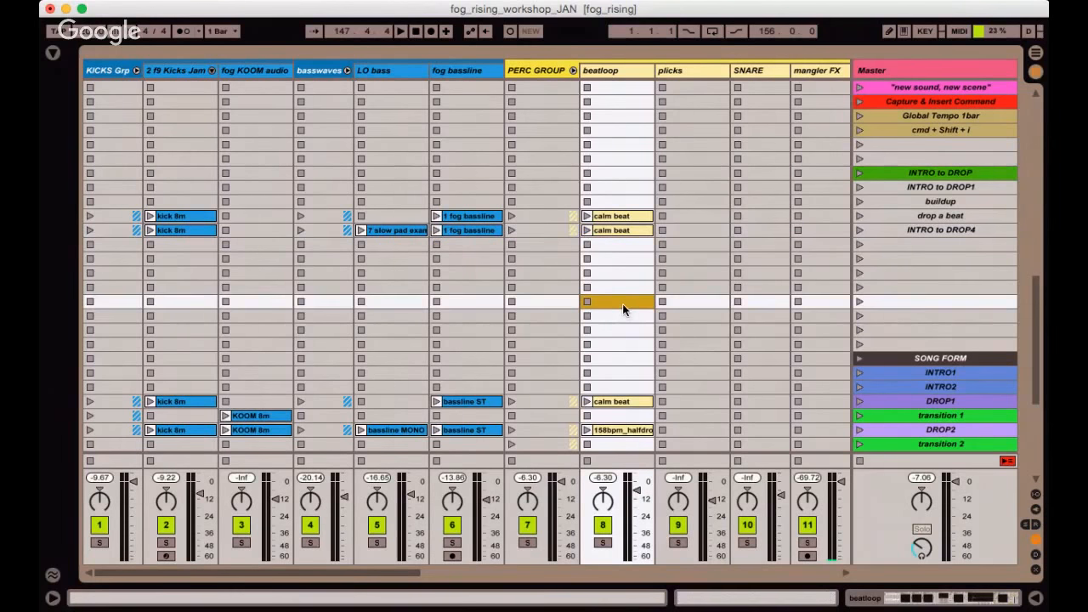
click(609, 231)
click(408, 232)
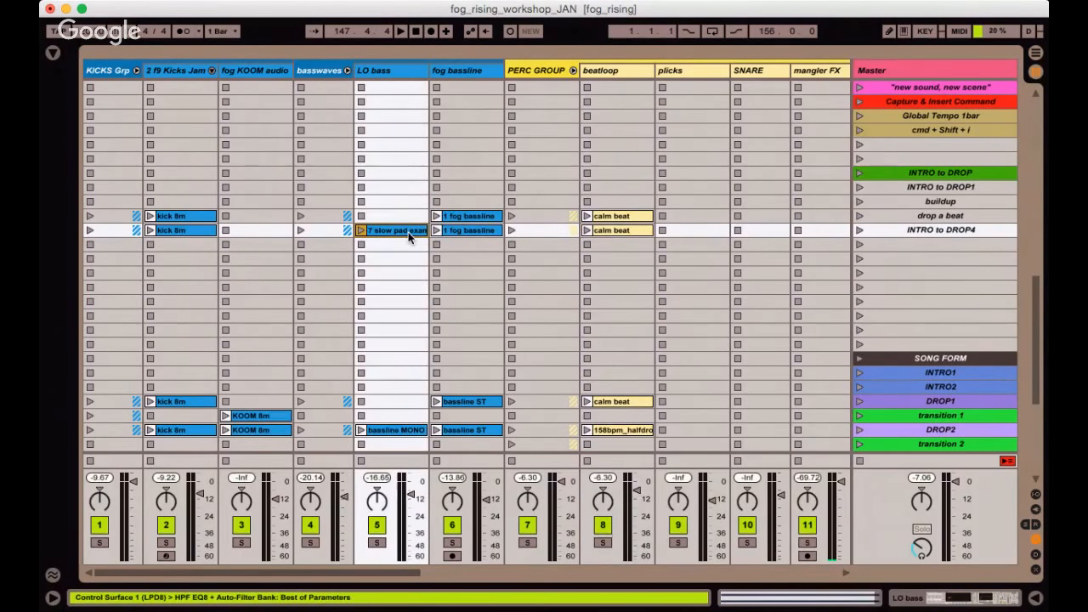
Review the melody and solo clips in the Bells6 Deep track, from PEAKMELODY melody to later melody.
scroll(408, 232, right, 10)
scroll(408, 232, up, 10)
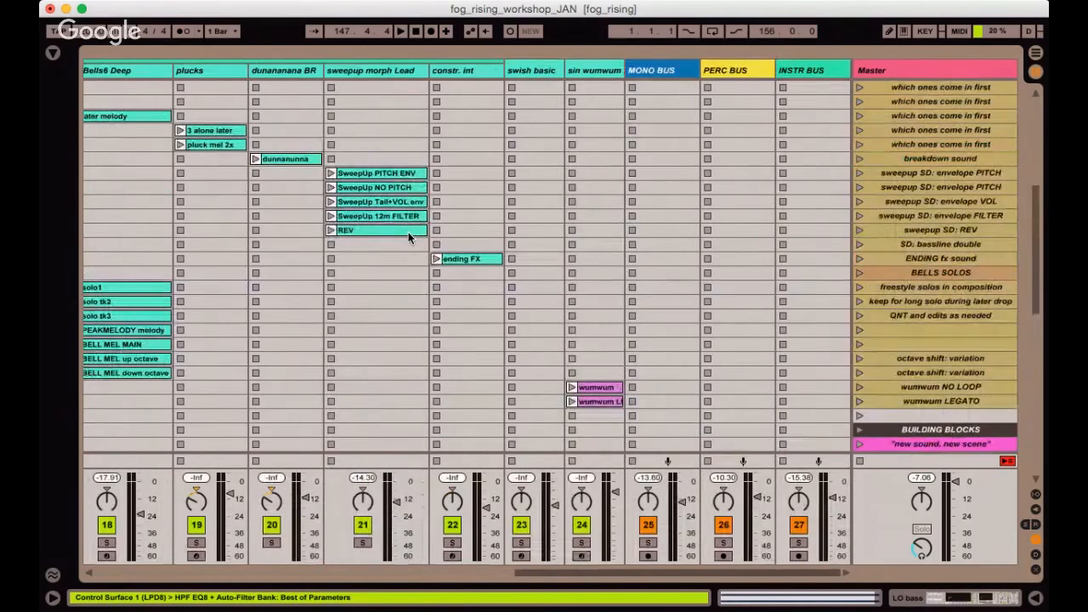
scroll(408, 236, left, 3)
scroll(408, 237, up, 1)
click(364, 344)
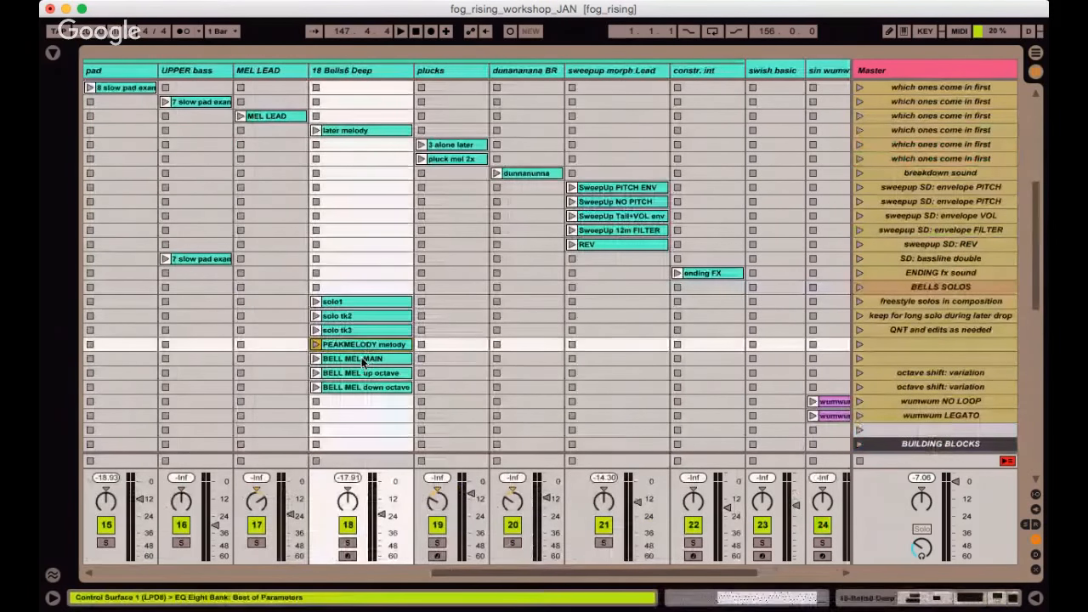
click(362, 357)
click(362, 314)
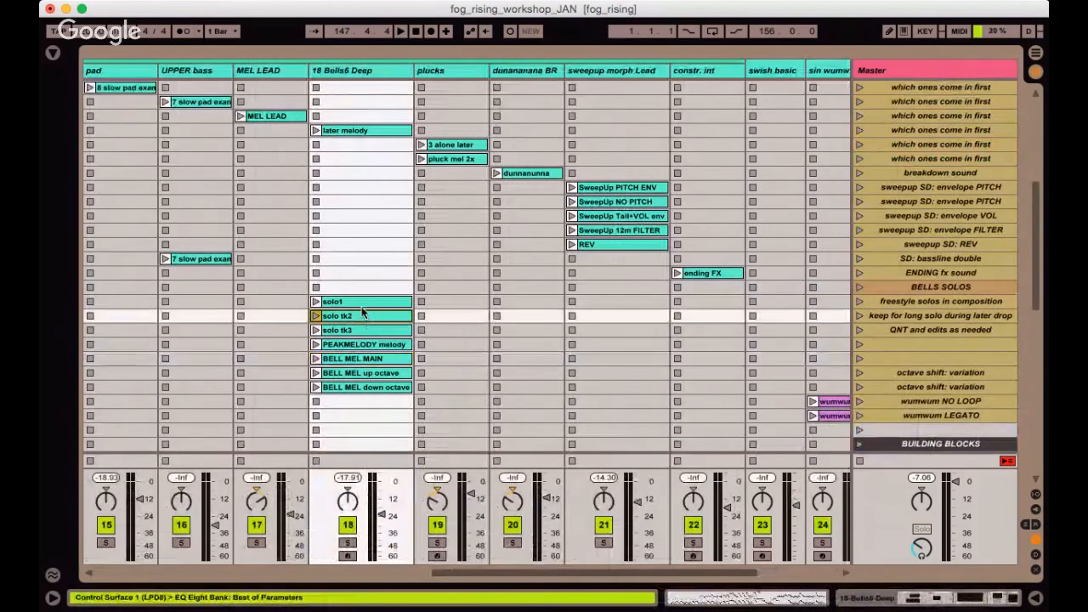
click(362, 130)
scroll(381, 187, left, 1)
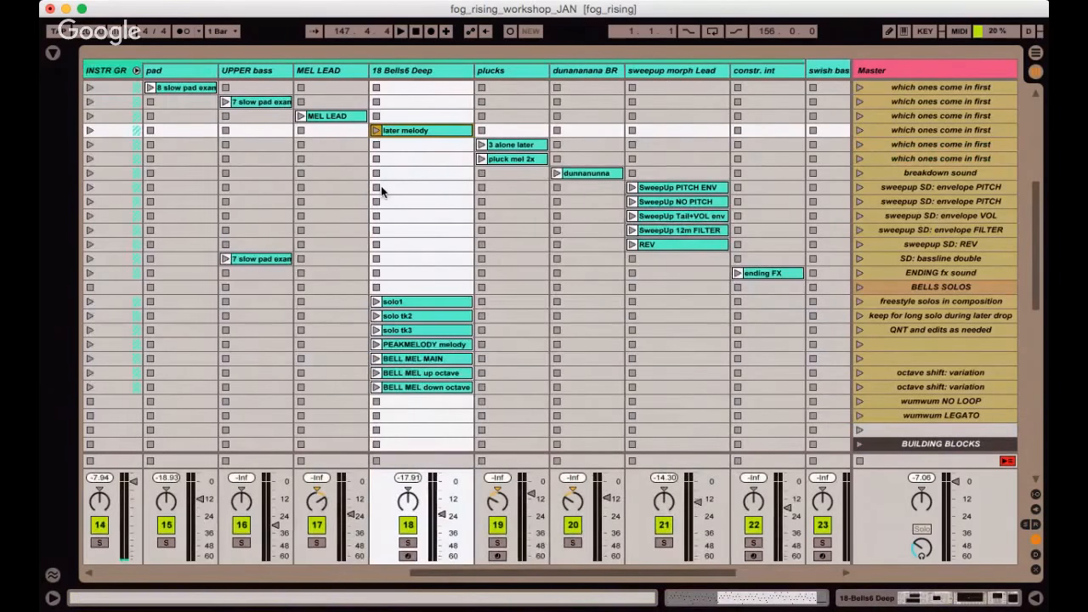
Launch the BELL MEL MAIN clip on its own and return to the INTRO to DROP scenes.
scroll(380, 191, down, 3)
scroll(381, 190, left, 2)
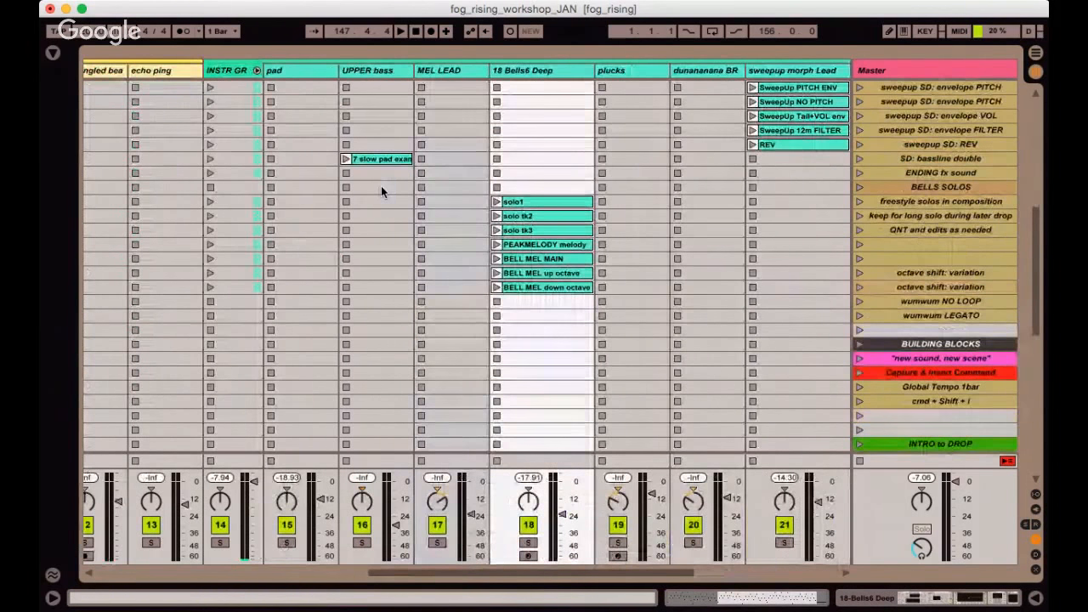
scroll(525, 262, down, 2)
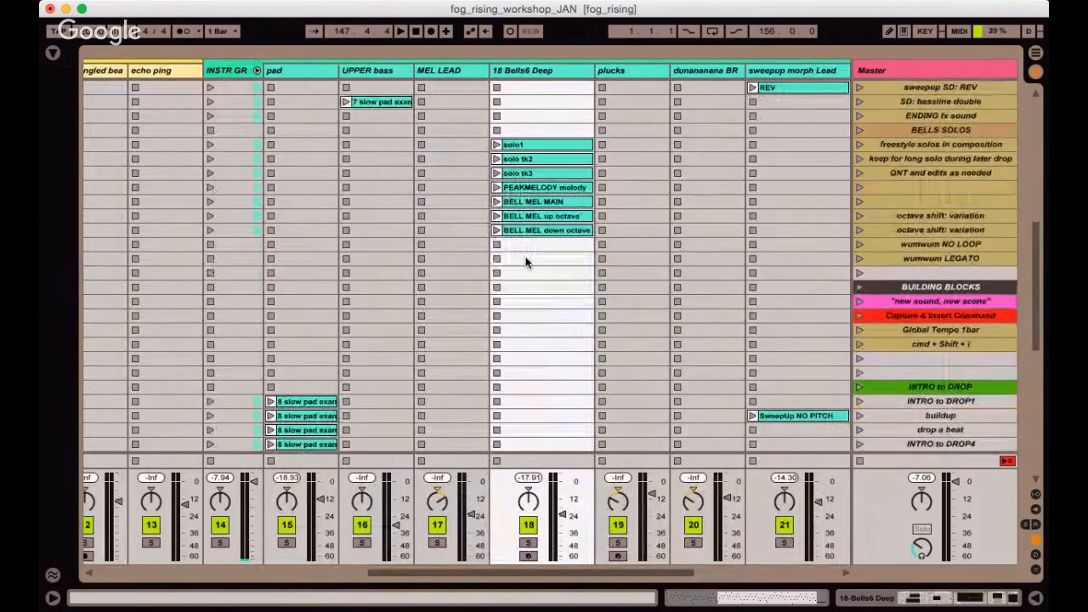
click(496, 201)
scroll(544, 243, down, 6)
scroll(544, 243, left, 2)
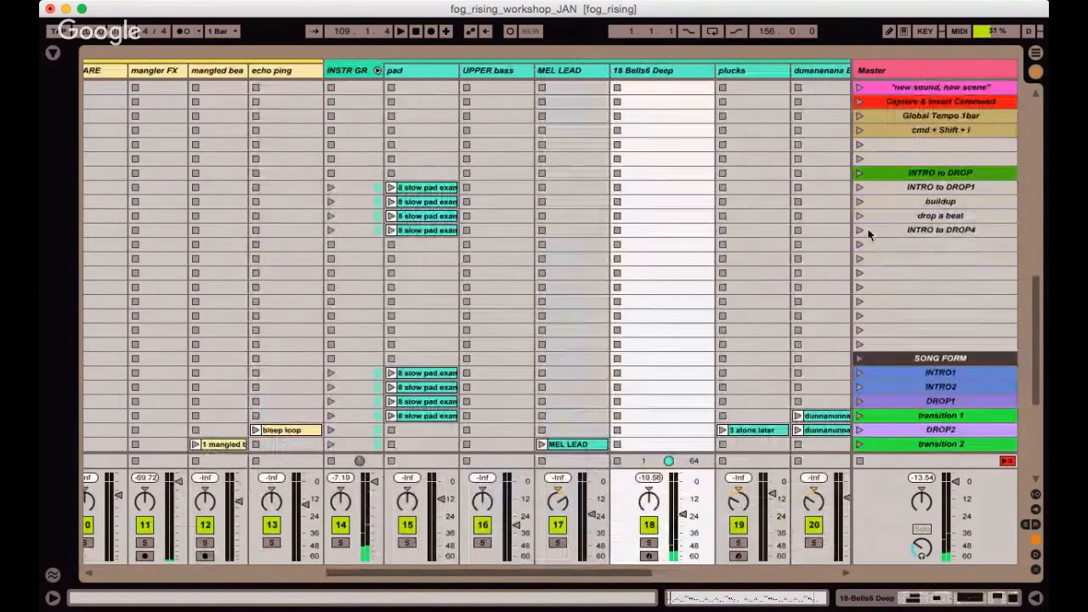
Launch the INTRO to DROP4 scene and add the BELL MEL MAIN clip from the Bells6 Deep track.
click(861, 231)
scroll(692, 235, up, 6)
scroll(692, 236, left, 1)
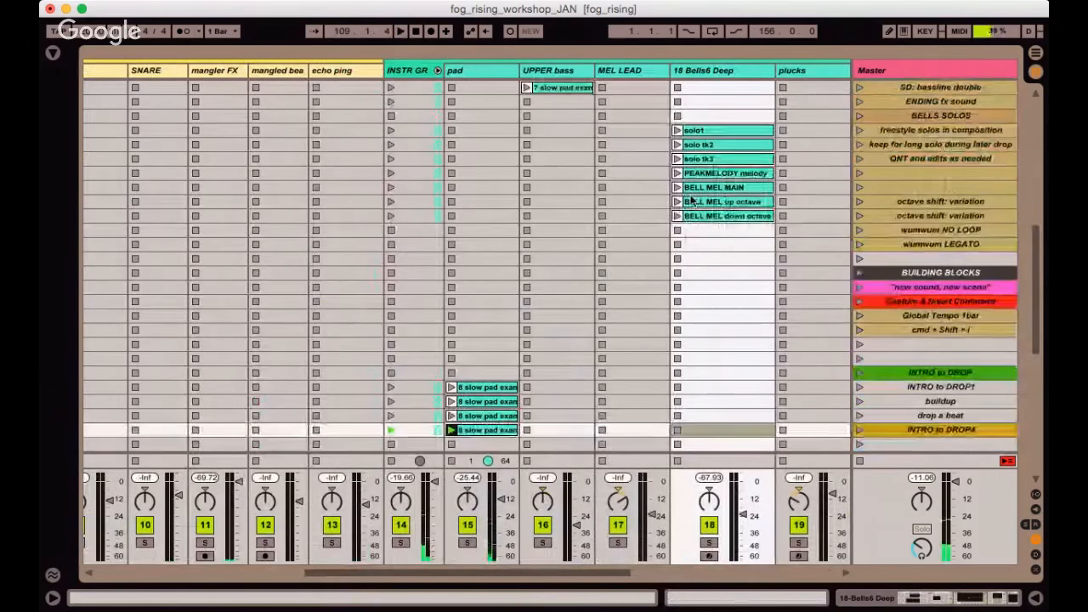
click(677, 187)
scroll(633, 182, up, 1)
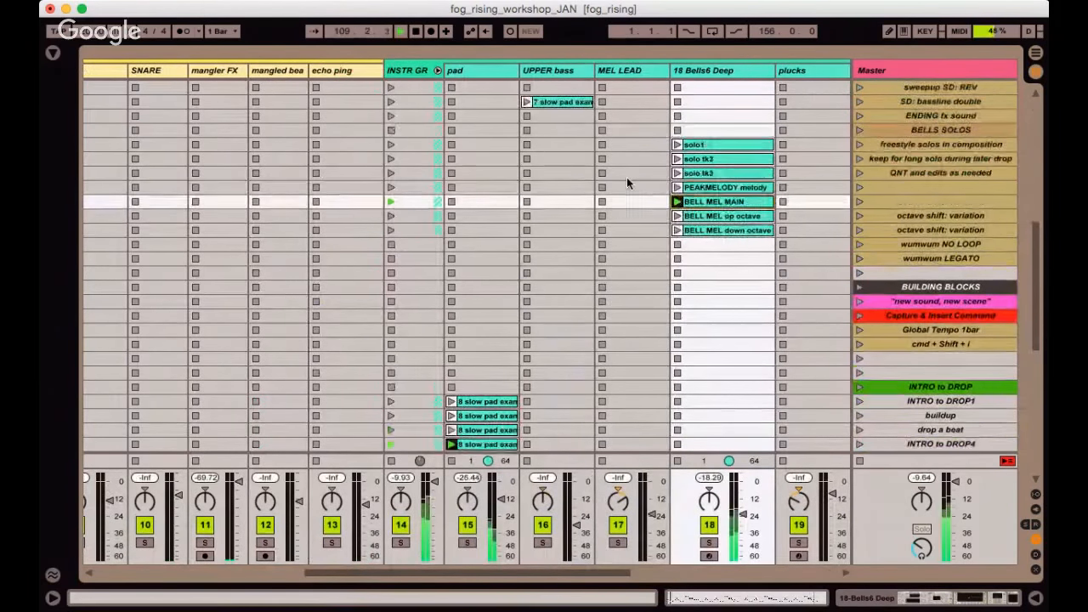
Add the MEL LEAD clip to the playing clips and select the INTRO to DROP4 scene.
scroll(627, 177, up, 6)
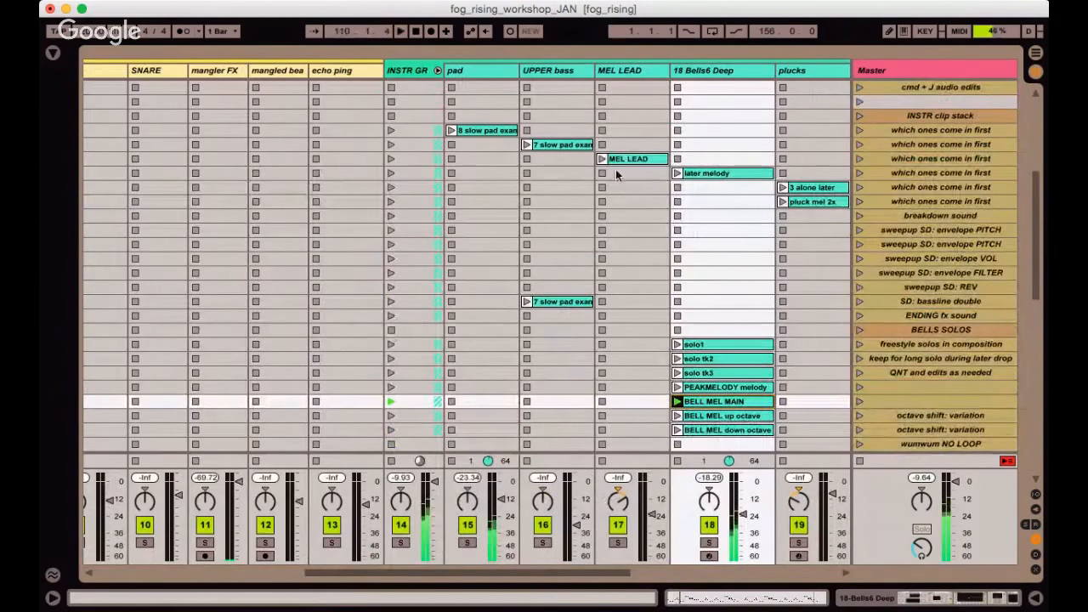
click(602, 159)
scroll(743, 191, down, 7)
scroll(743, 191, left, 1)
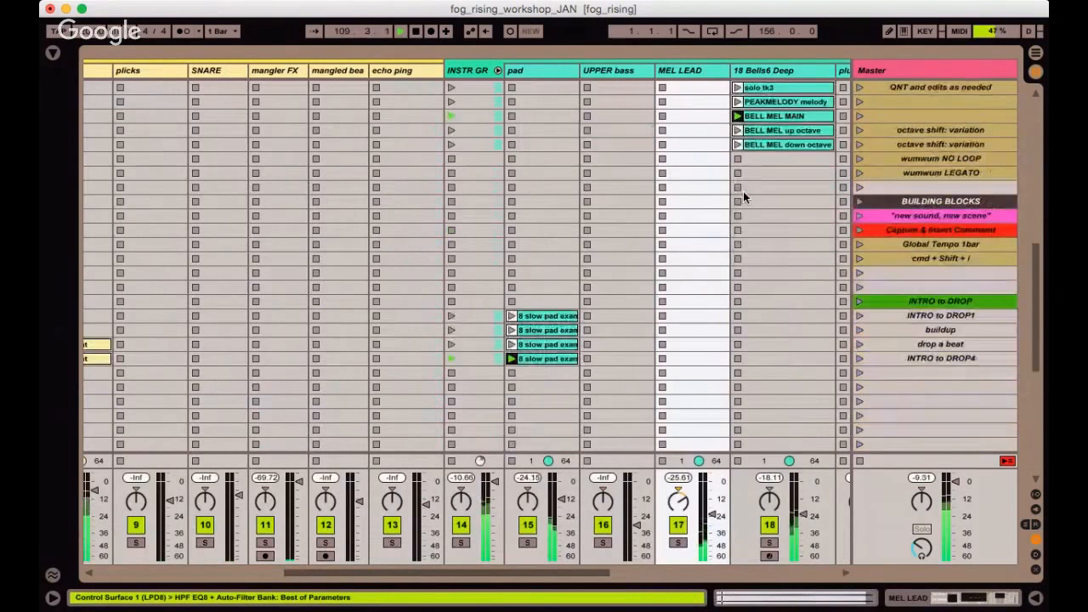
click(896, 358)
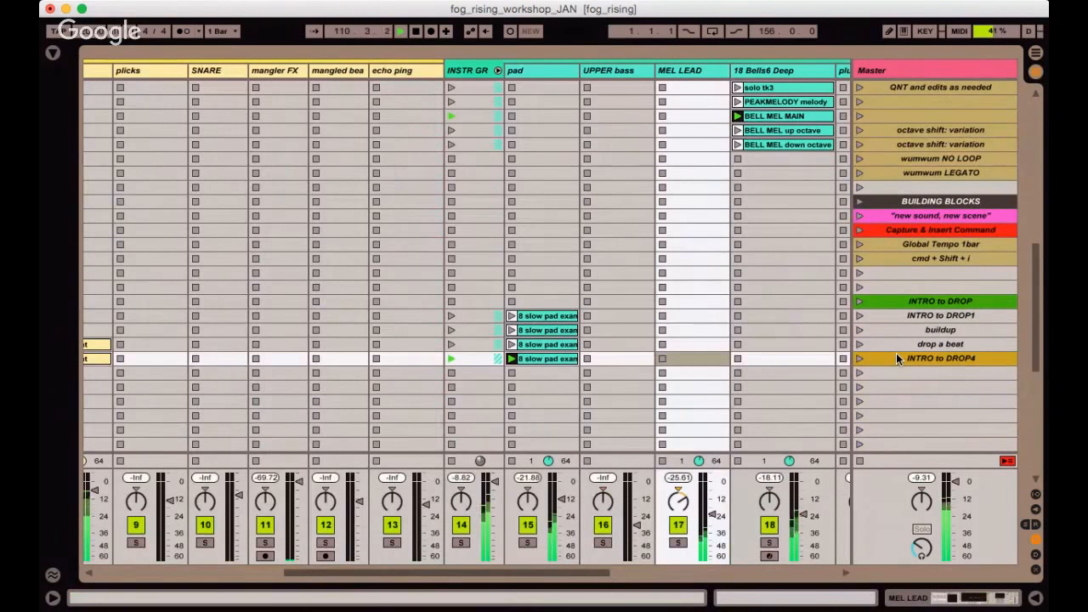
Capture the playing clips, including MEL LEAD and BELL MEL MAIN, as a new scene directly below INTRO to DROP4.
click(898, 341)
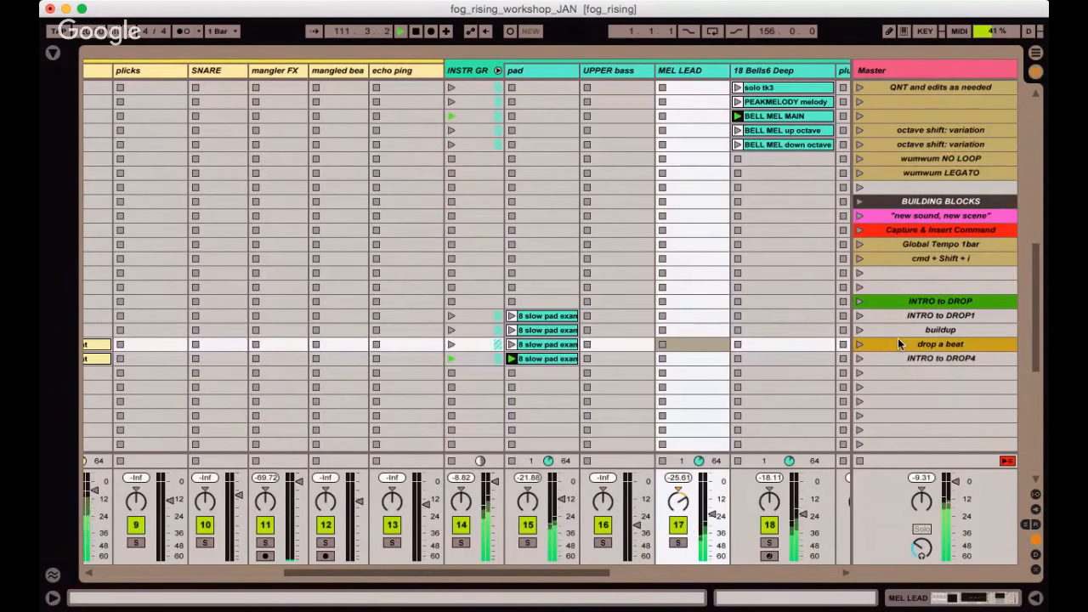
click(901, 357)
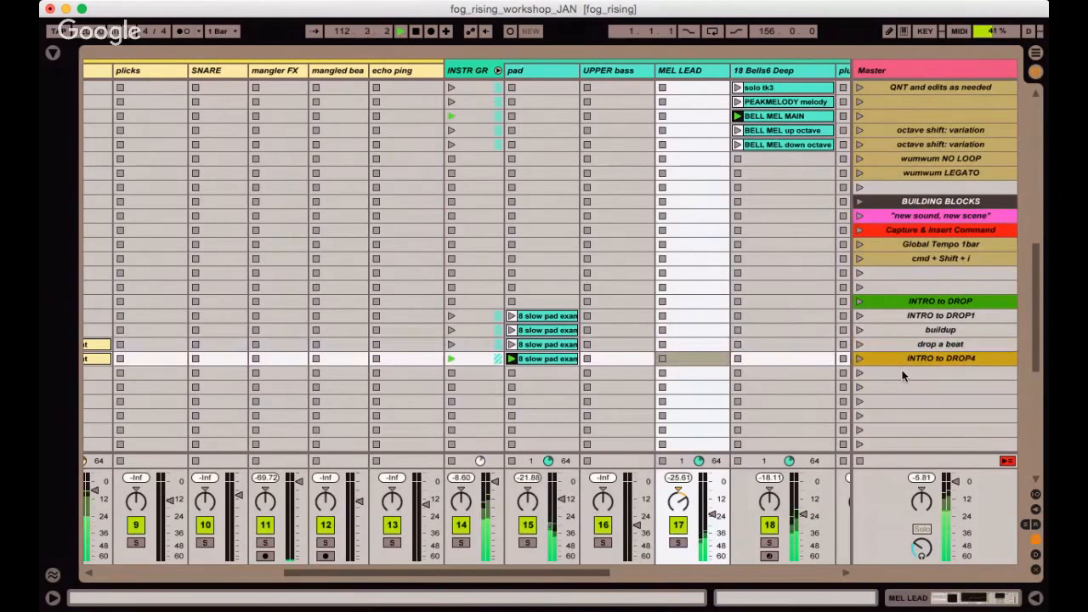
click(902, 371)
click(904, 359)
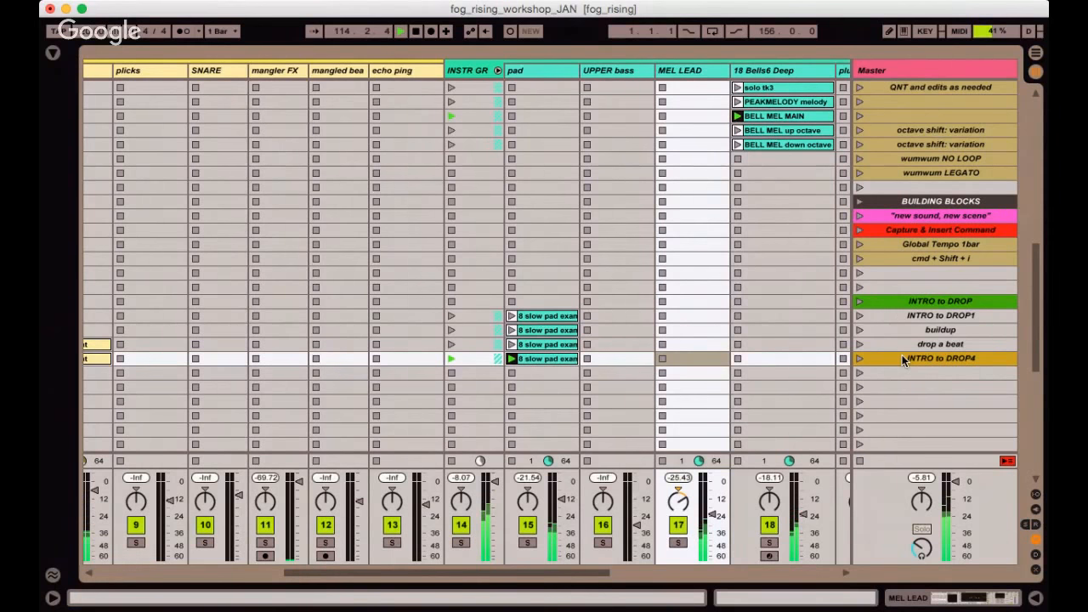
key(super+shift+i)
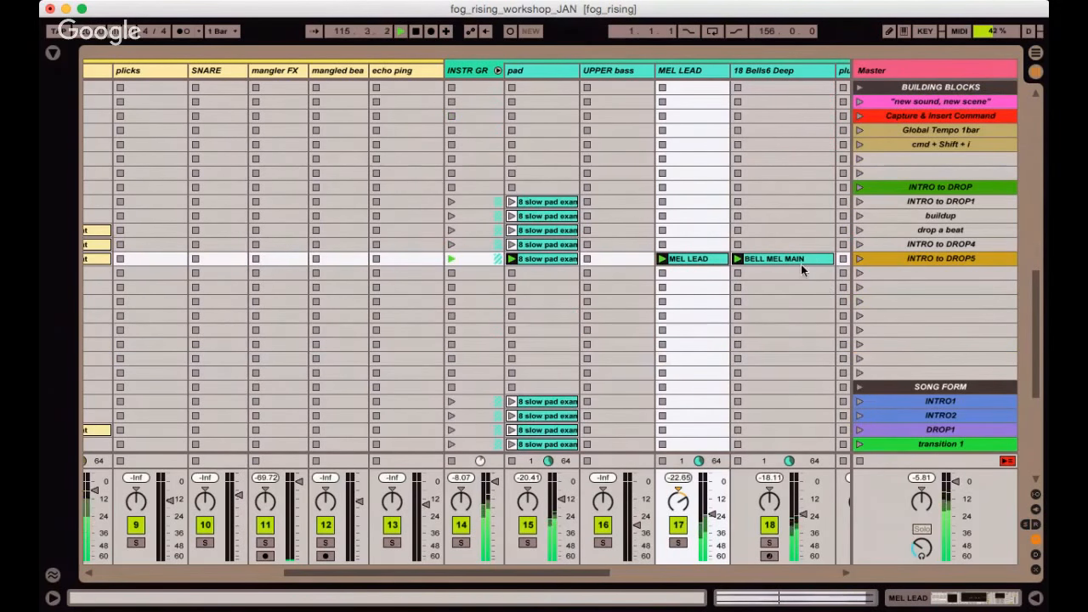
Examine the clips captured in the INTRO to DROP5 scene, from BELL MEL MAIN and MEL LEAD back to the fog bassline.
click(798, 261)
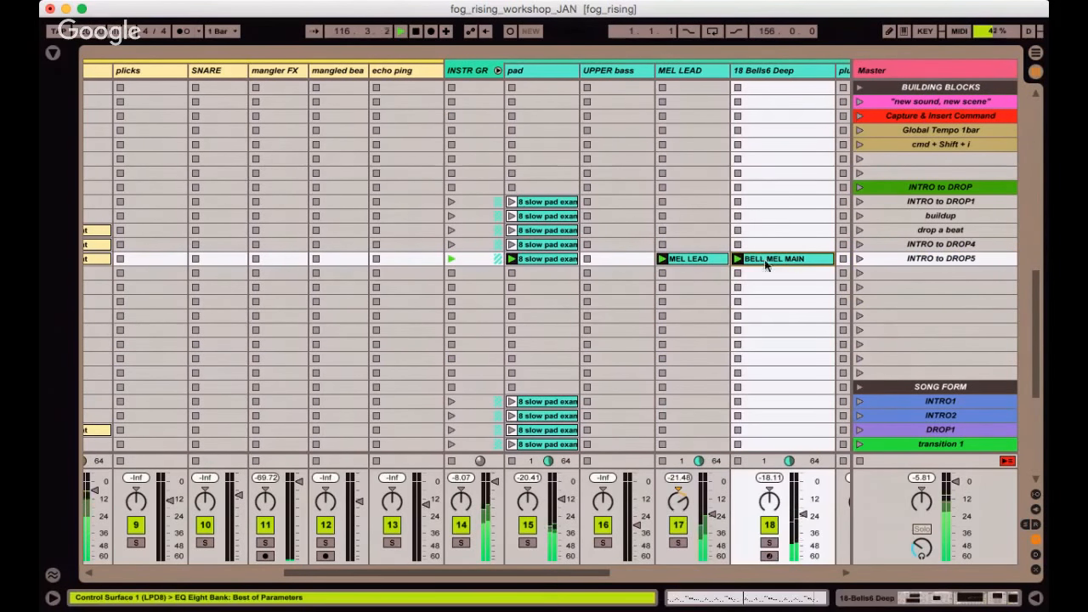
click(699, 261)
click(553, 258)
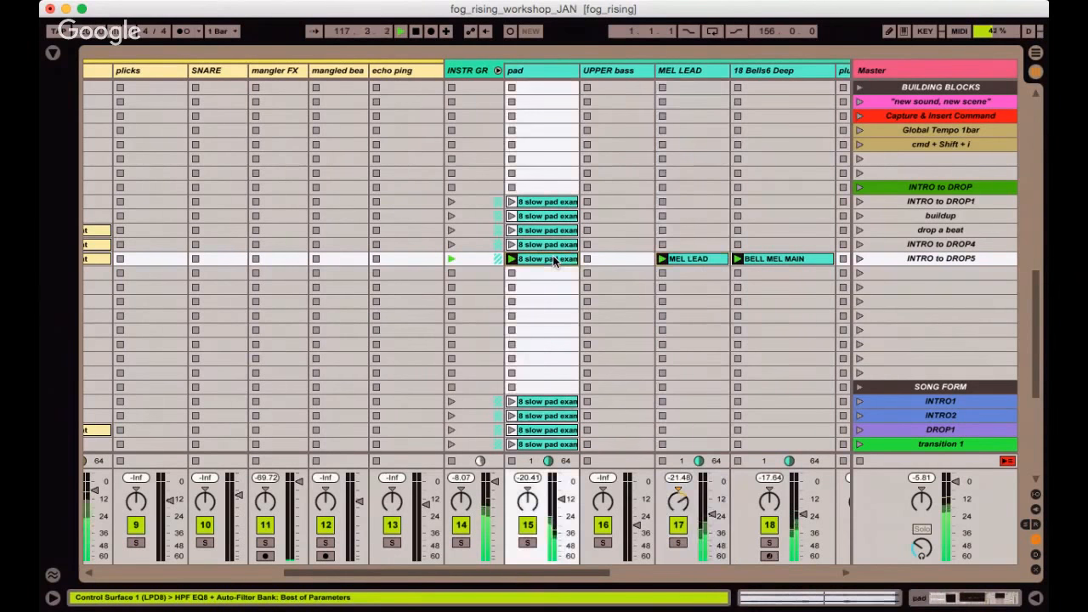
scroll(554, 260, left, 6)
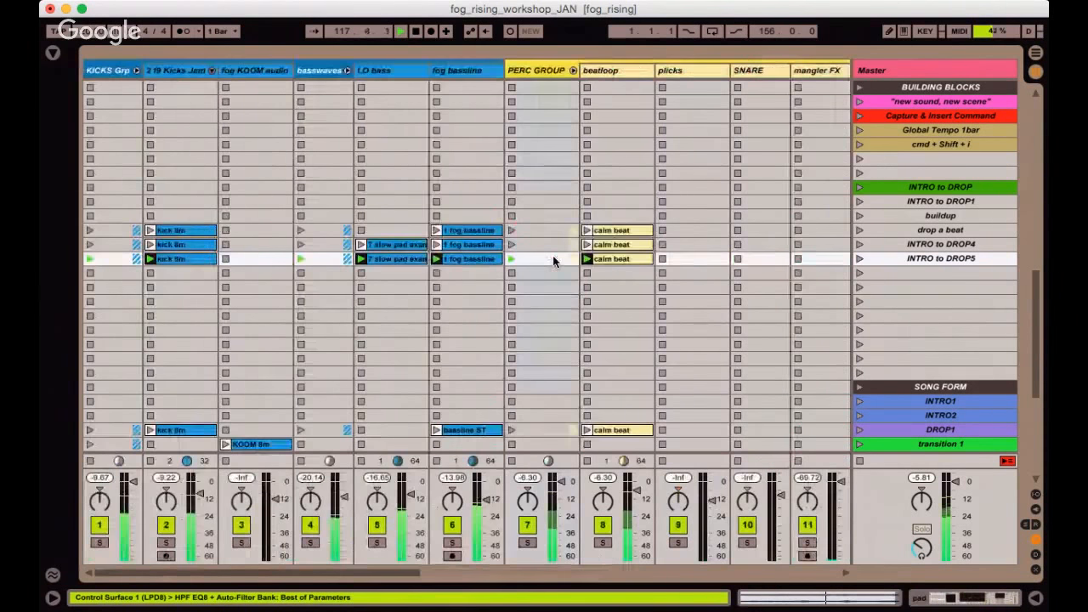
click(464, 260)
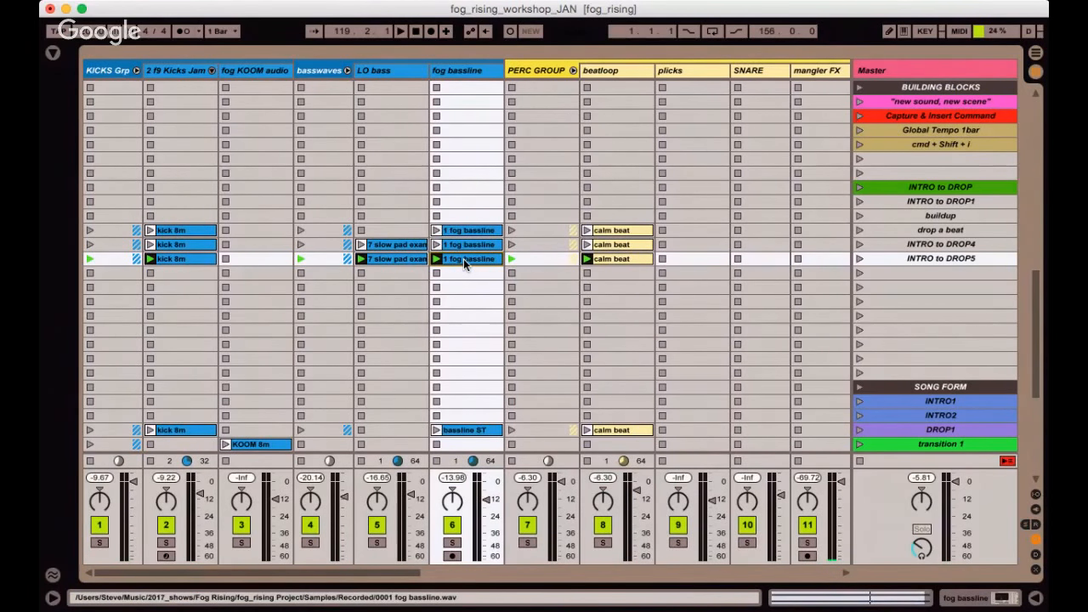
Examine the snare, percussion and pad clips in the 120bpm slow pad song scene of the 8-bar loop section.
scroll(463, 259, up, 10)
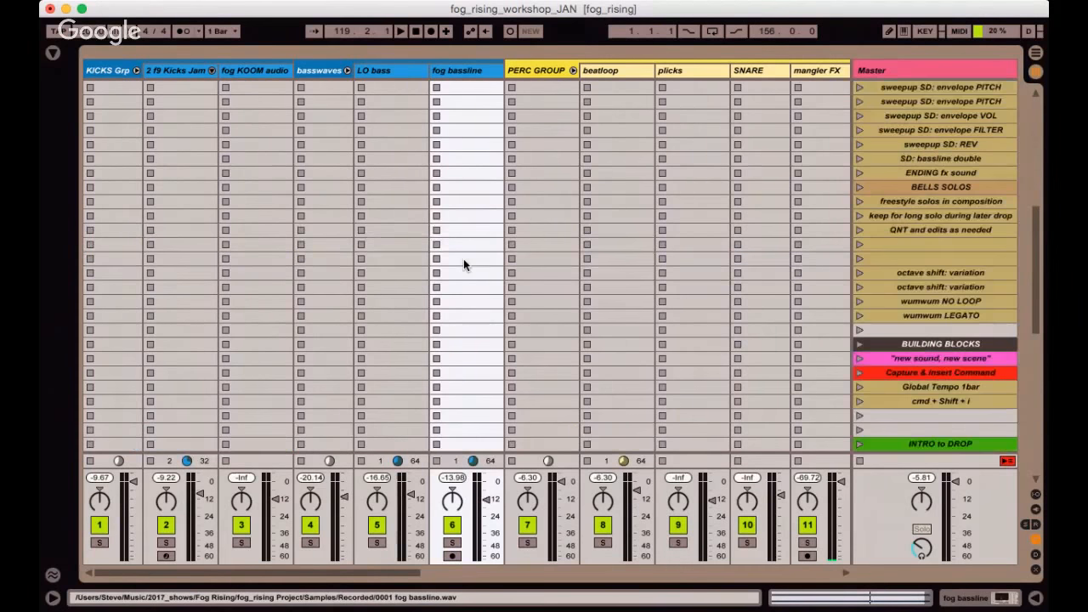
scroll(463, 259, right, 2)
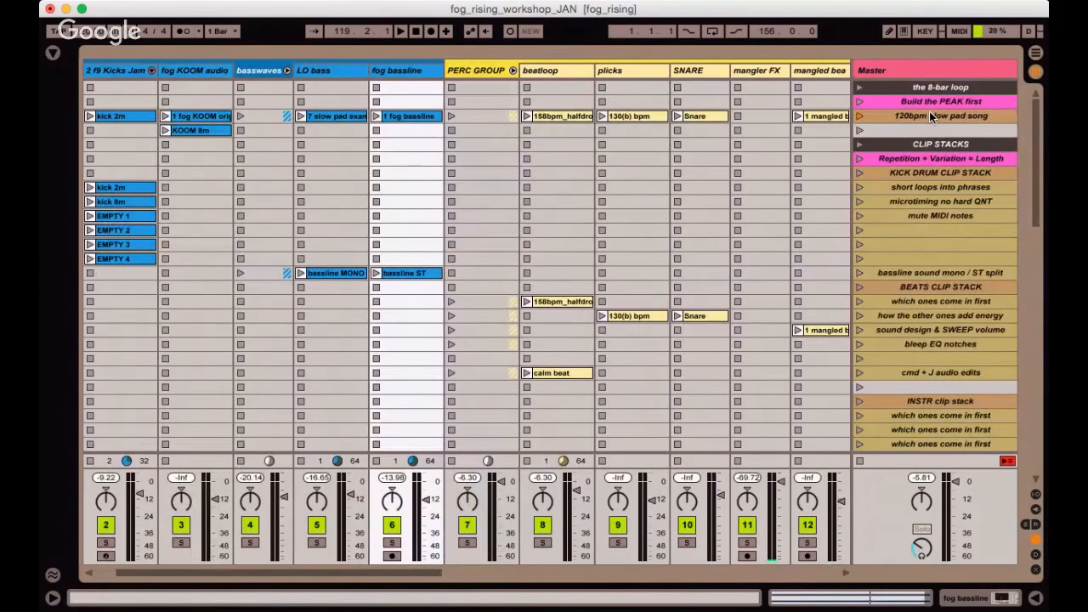
click(715, 116)
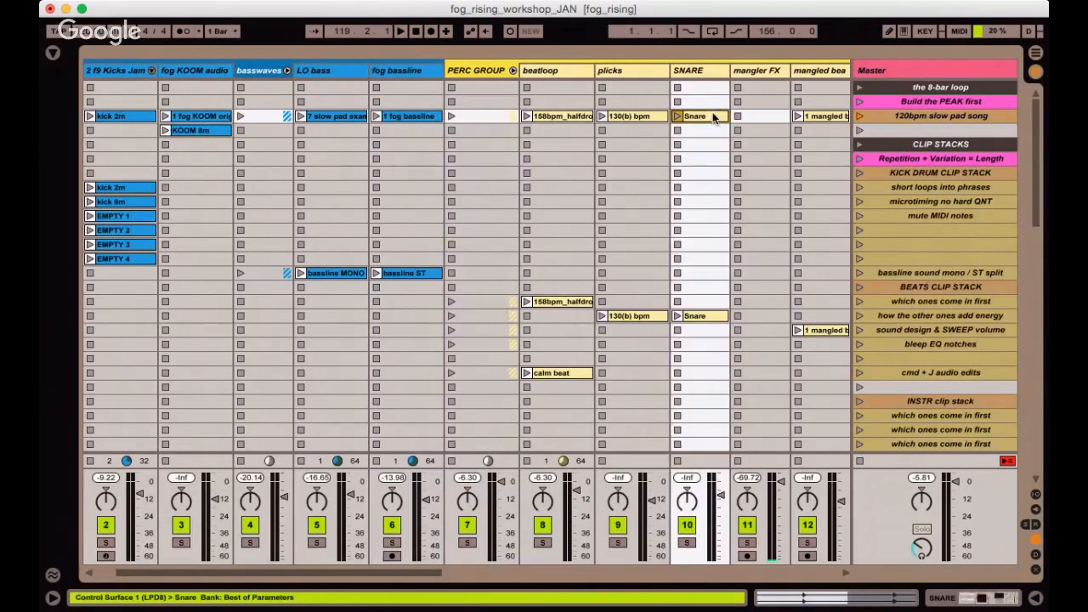
click(640, 117)
scroll(573, 121, right, 6)
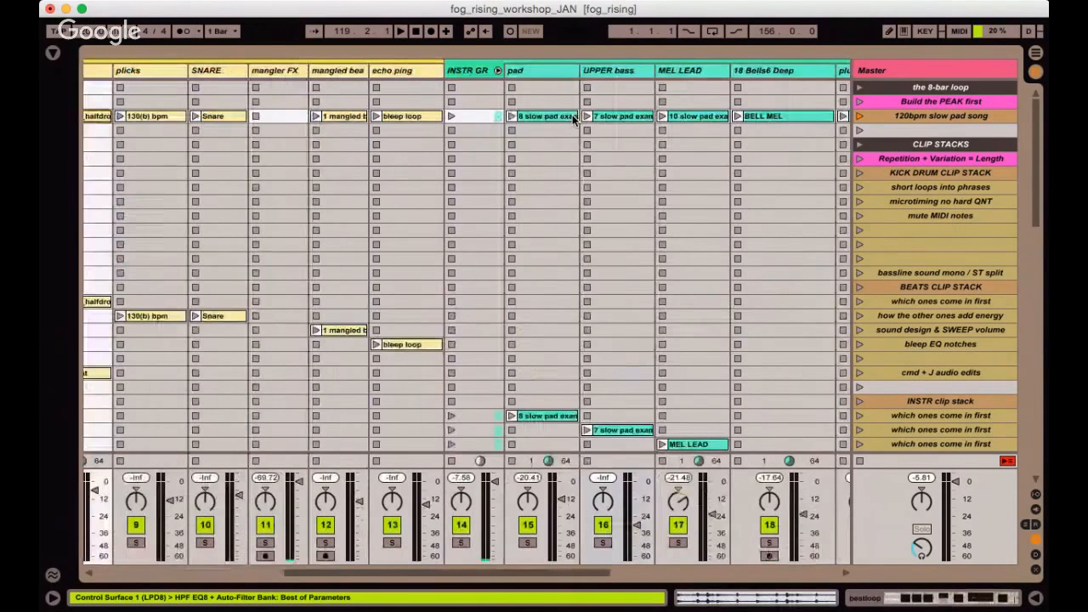
click(527, 117)
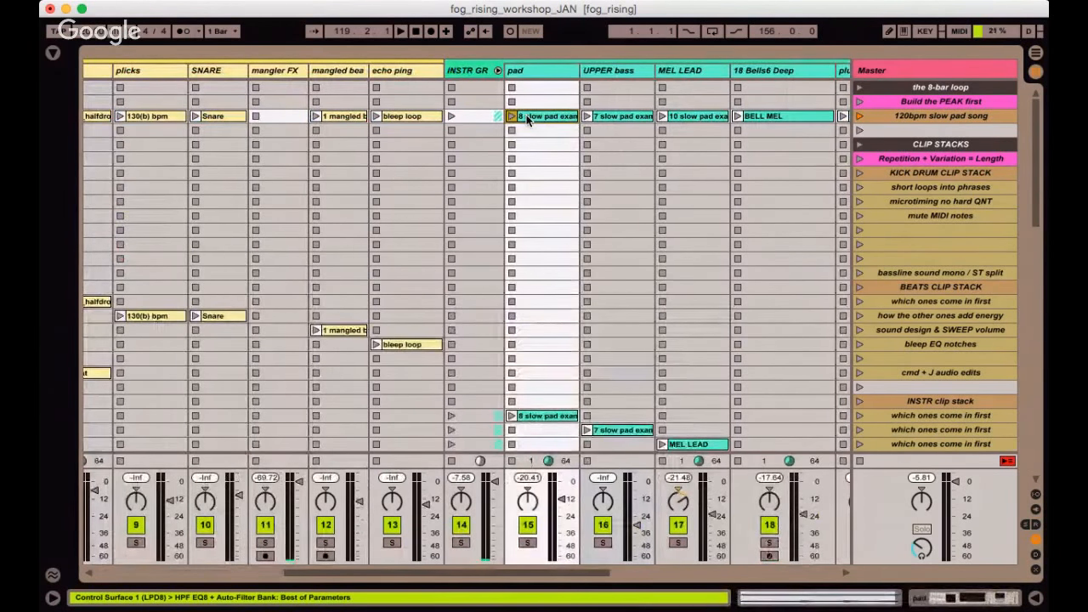
Examine the beatloop and plicks clips in the BEATS CLIP STACK section.
scroll(527, 119, down, 10)
scroll(527, 119, left, 3)
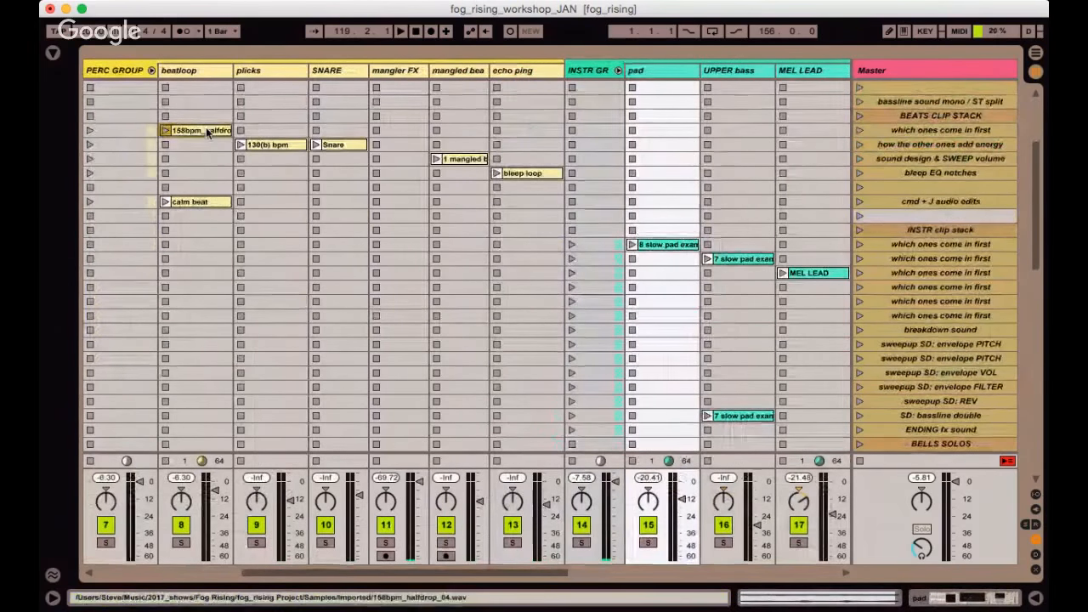
click(209, 130)
click(276, 145)
scroll(550, 261, down, 5)
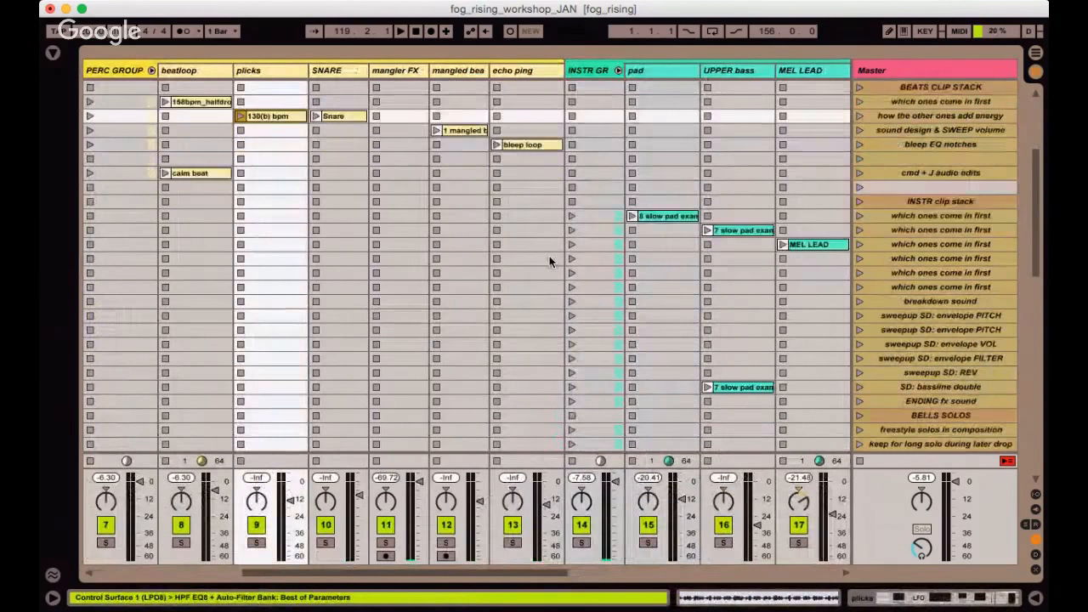
Examine the SweepUp NO PITCH and SweepUp PITCH ENV clips in the sweepup morph Lead track.
scroll(550, 261, right, 6)
click(550, 260)
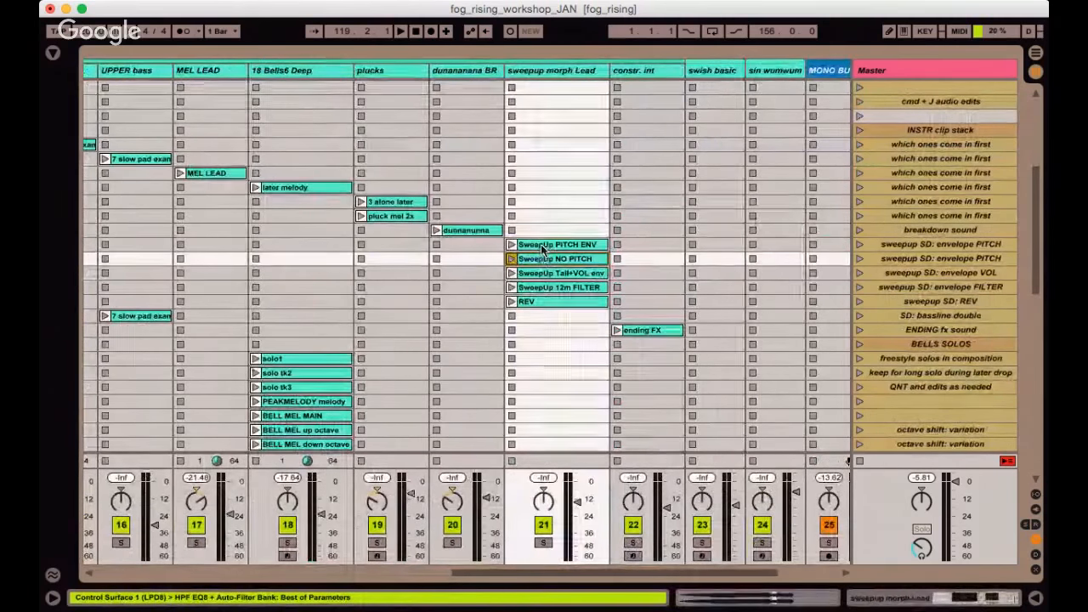
click(545, 245)
scroll(545, 279, left, 1)
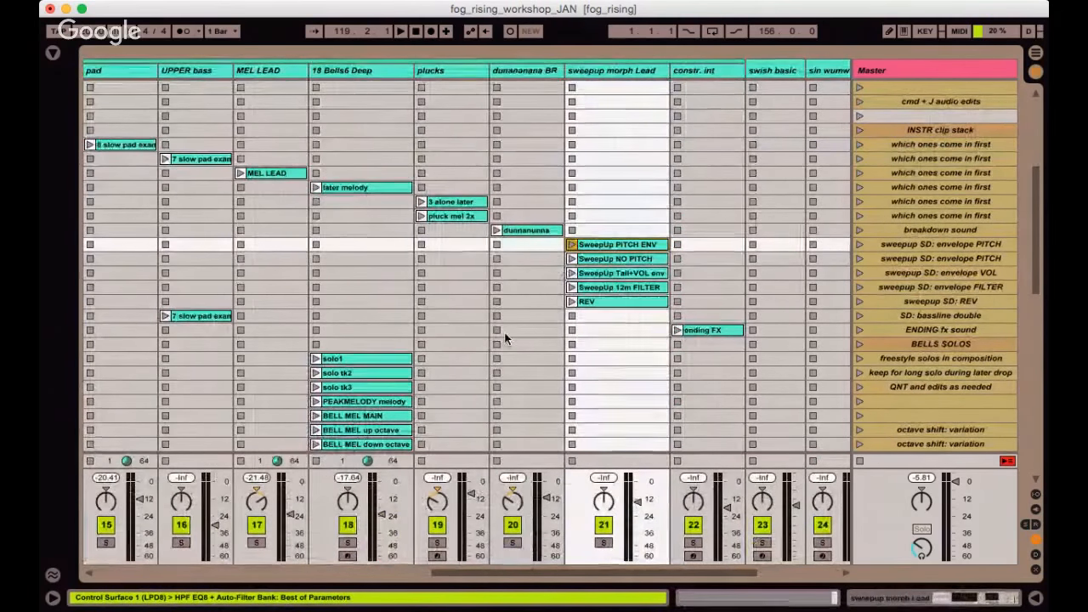
Examine the BELL MEL up octave, PEAKMELODY melody and BELL MEL MAIN clips in the Bells6 Deep track.
scroll(504, 333, down, 5)
click(357, 353)
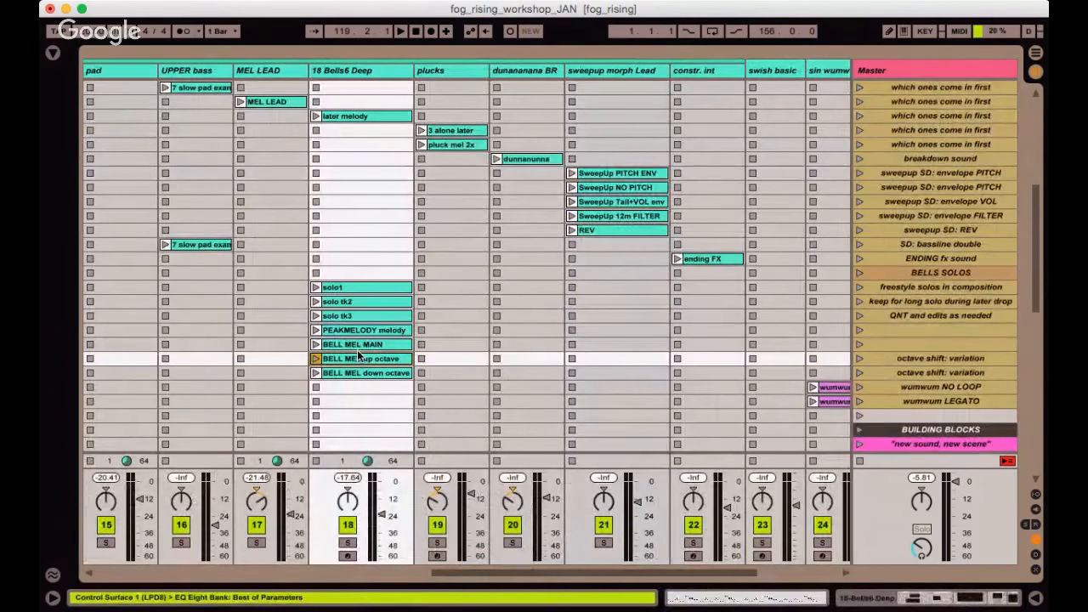
click(362, 333)
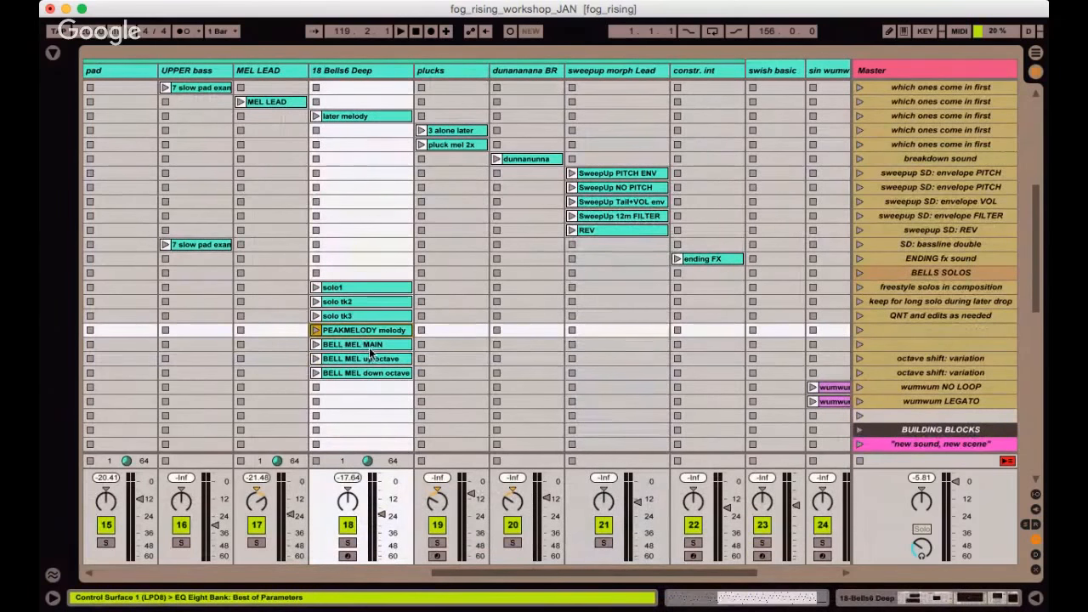
click(371, 348)
Launch the buildup scene and briefly solo the sweepup morph Lead track to hear its SweepUp NO PITCH clip.
scroll(371, 349, down, 15)
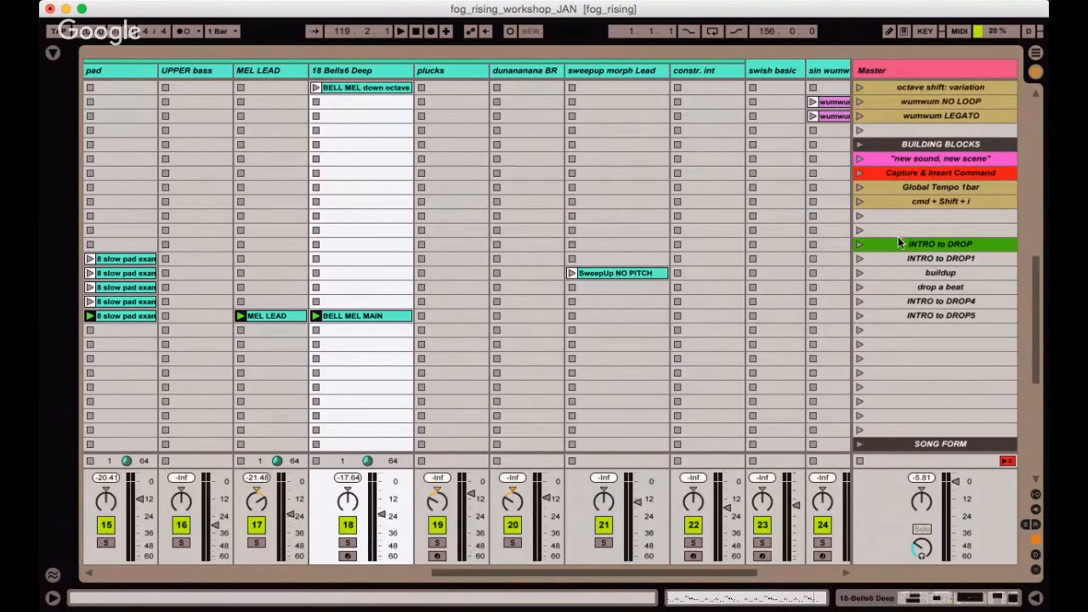
scroll(899, 236, down, 3)
scroll(899, 238, left, 2)
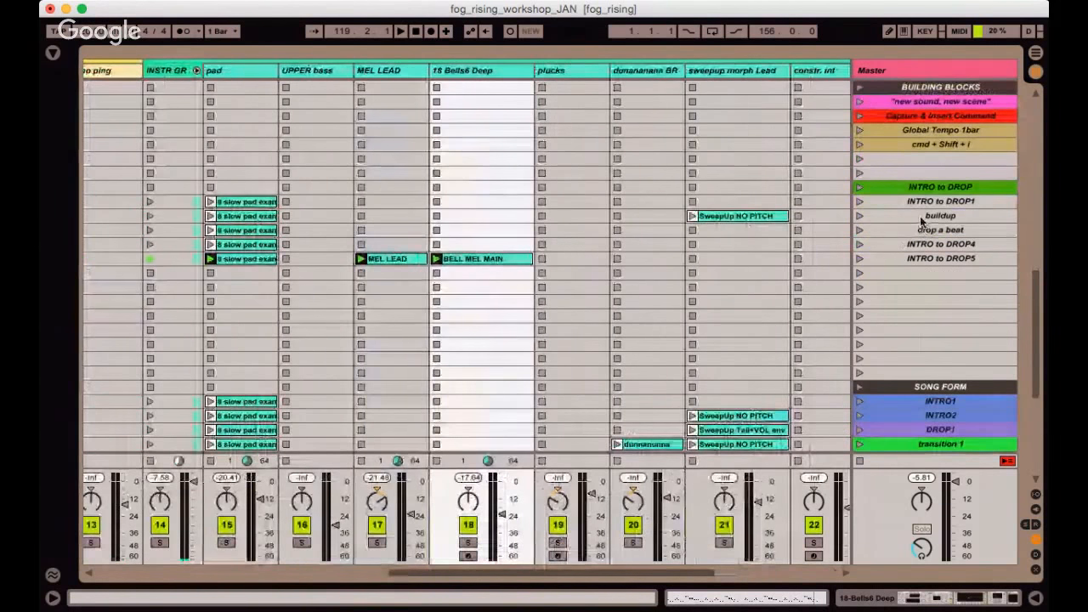
click(929, 218)
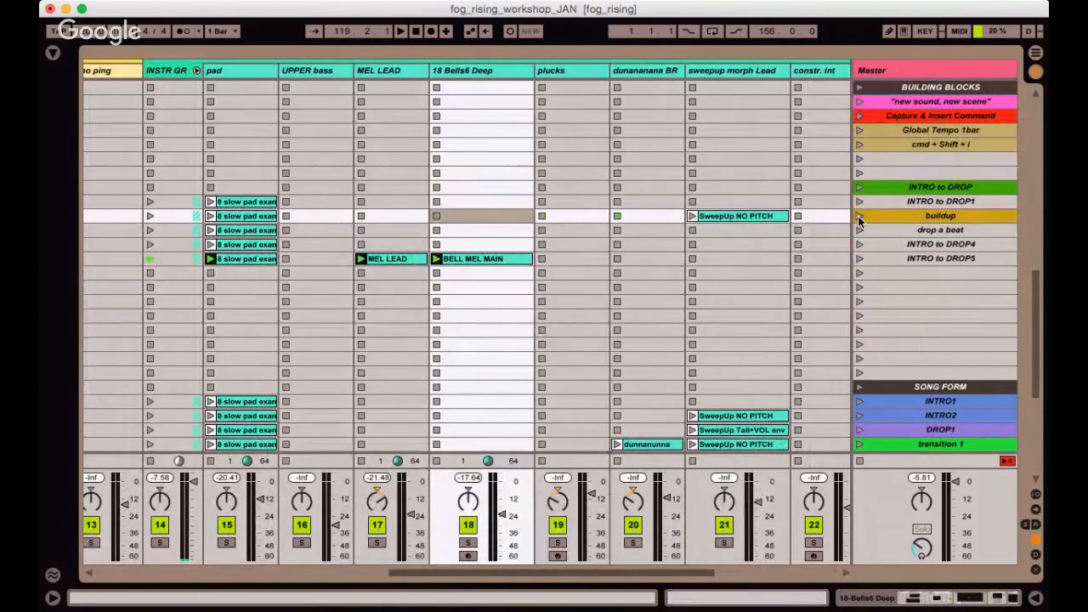
click(752, 217)
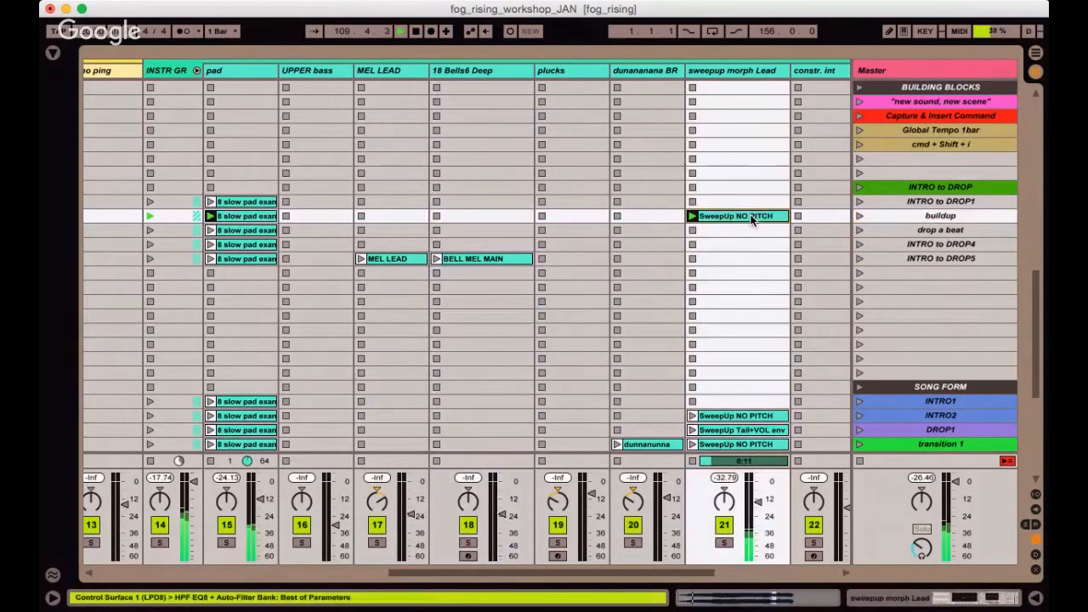
click(723, 542)
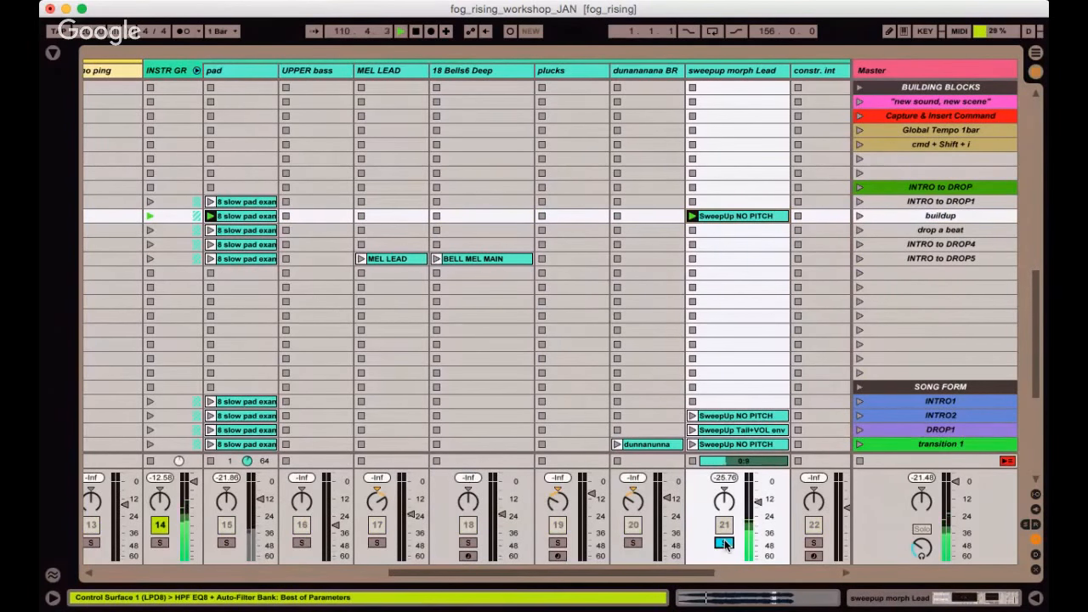
click(724, 542)
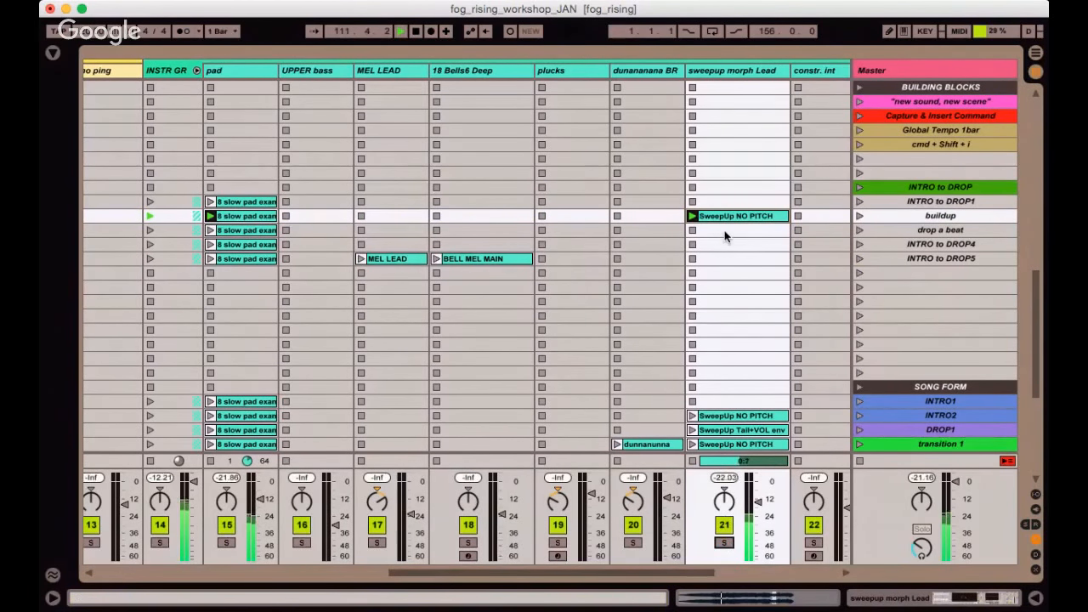
Launch the drop a beat scene as the follow-up to the buildup scene.
scroll(531, 231, left, 10)
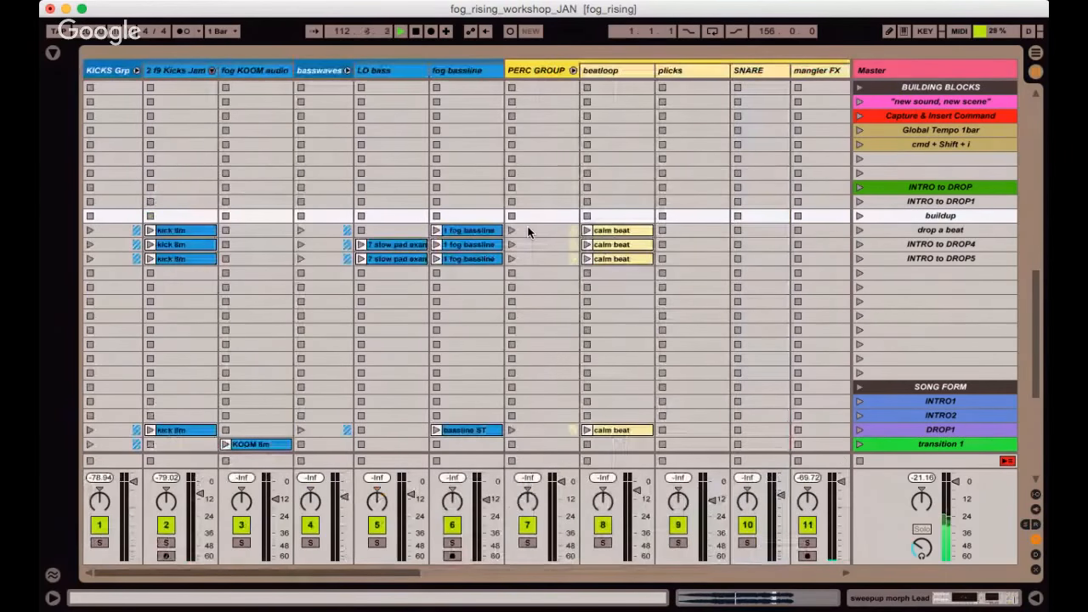
scroll(528, 232, right, 10)
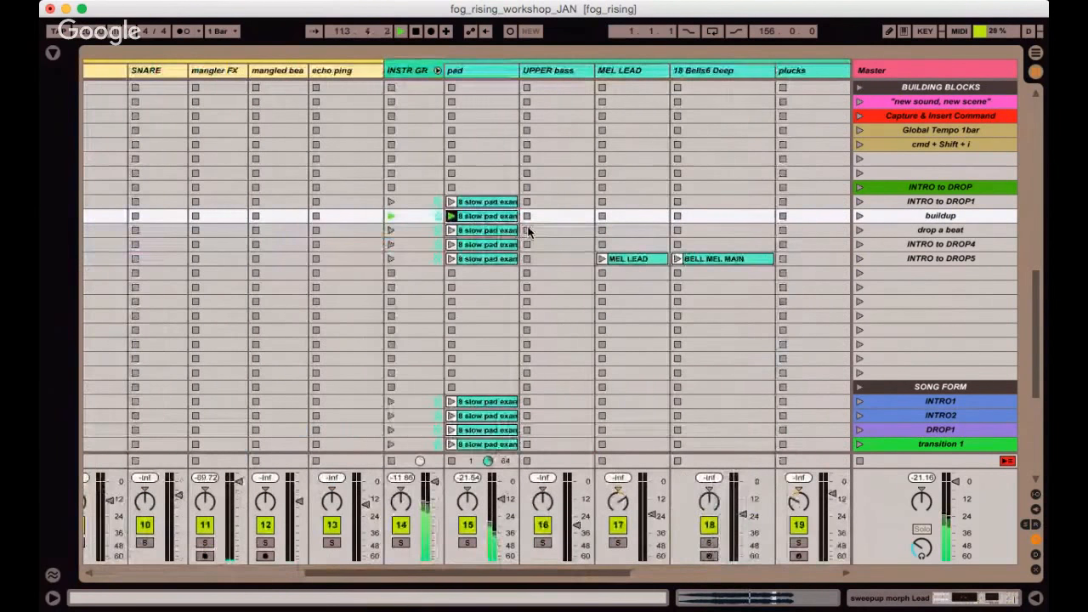
scroll(528, 231, right, 2)
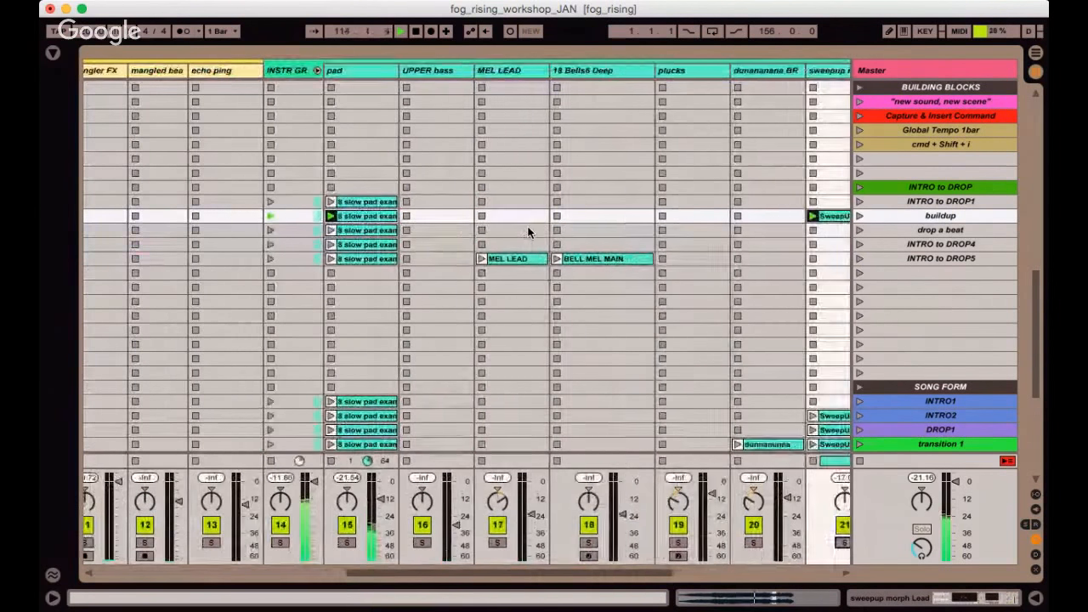
click(903, 220)
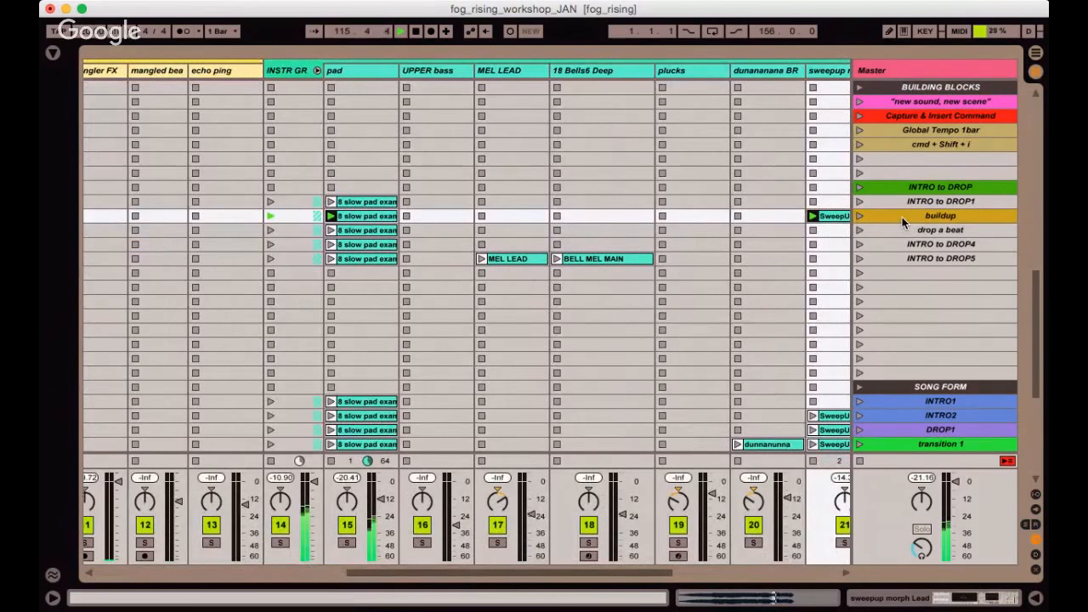
key(Down)
key(Return)
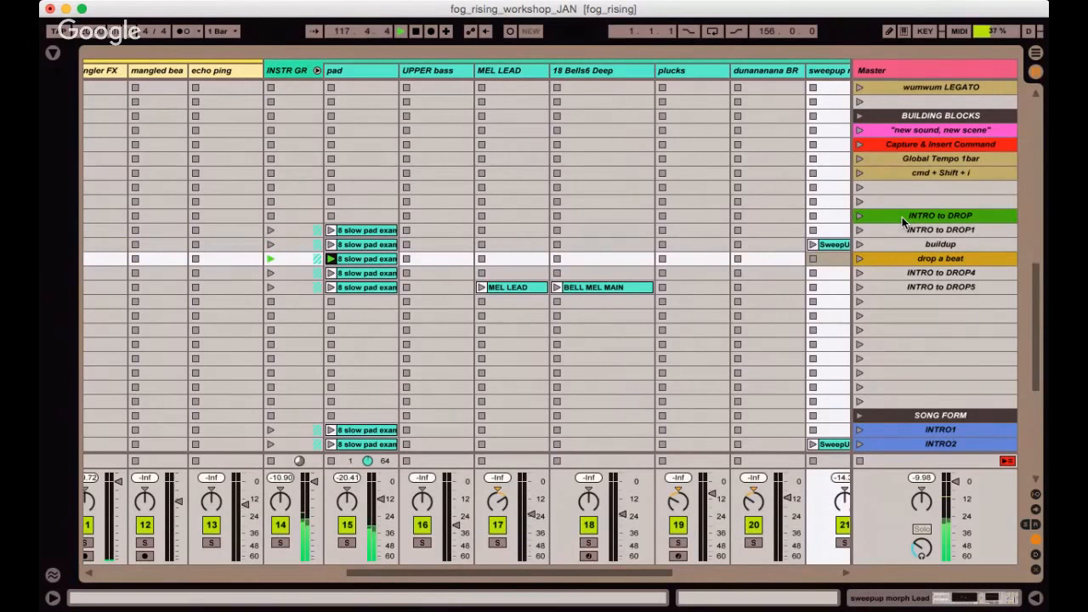
Move the scene selection down into the SONG FORM section, ending on the transition 1 scene.
key(Down)
key(Down)
key(Down)
key(Down)
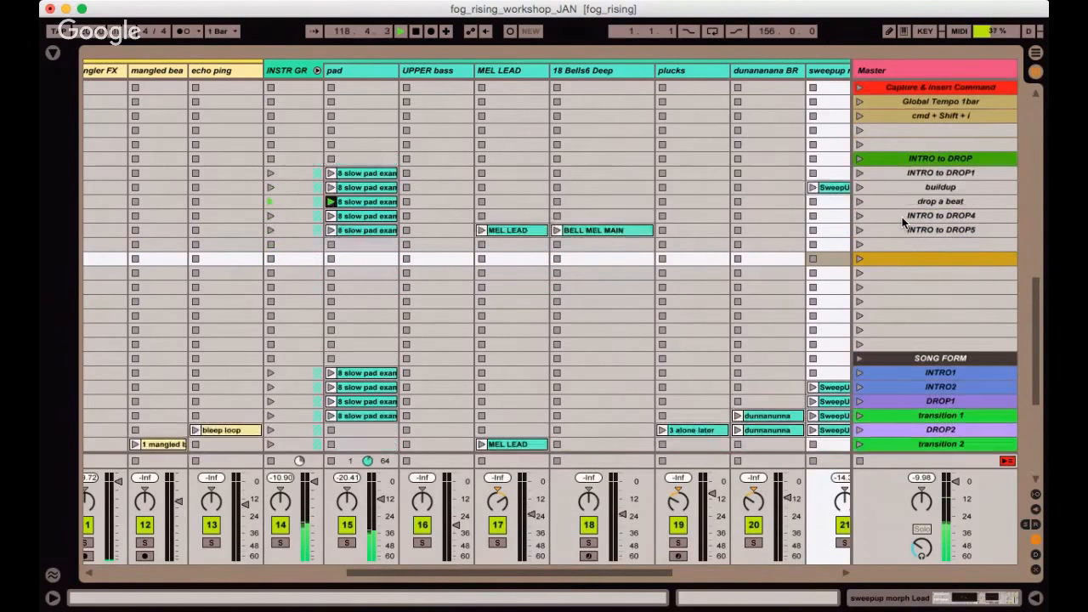
key(Down)
key(Down)
key(Down)
key(Down)
key(Down)
key(Down)
key(Down)
key(Down)
key(Down)
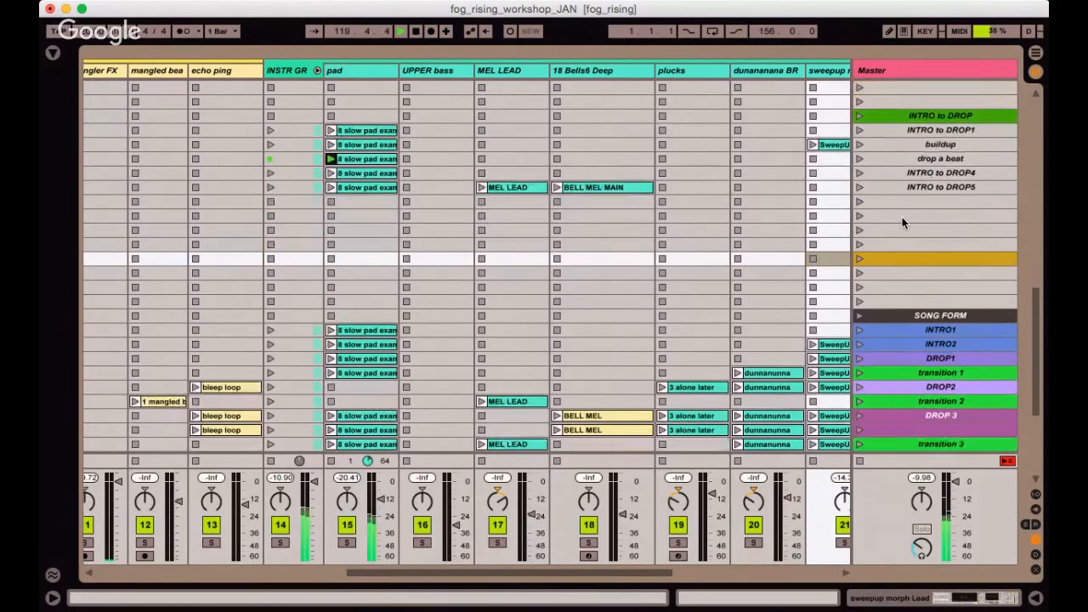
key(Down)
key(Down)
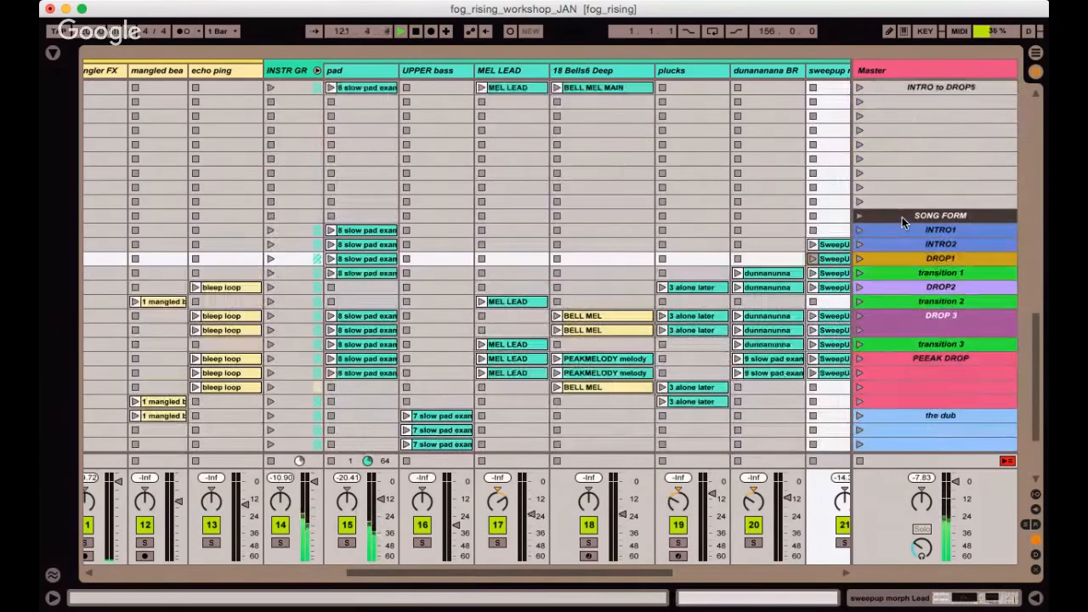
key(Down)
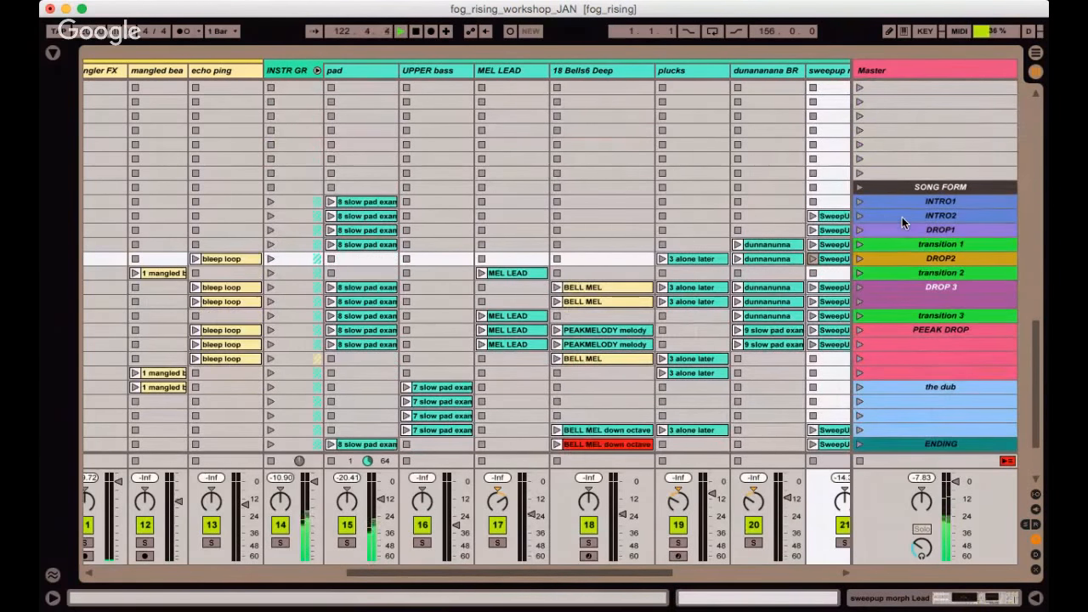
key(Up)
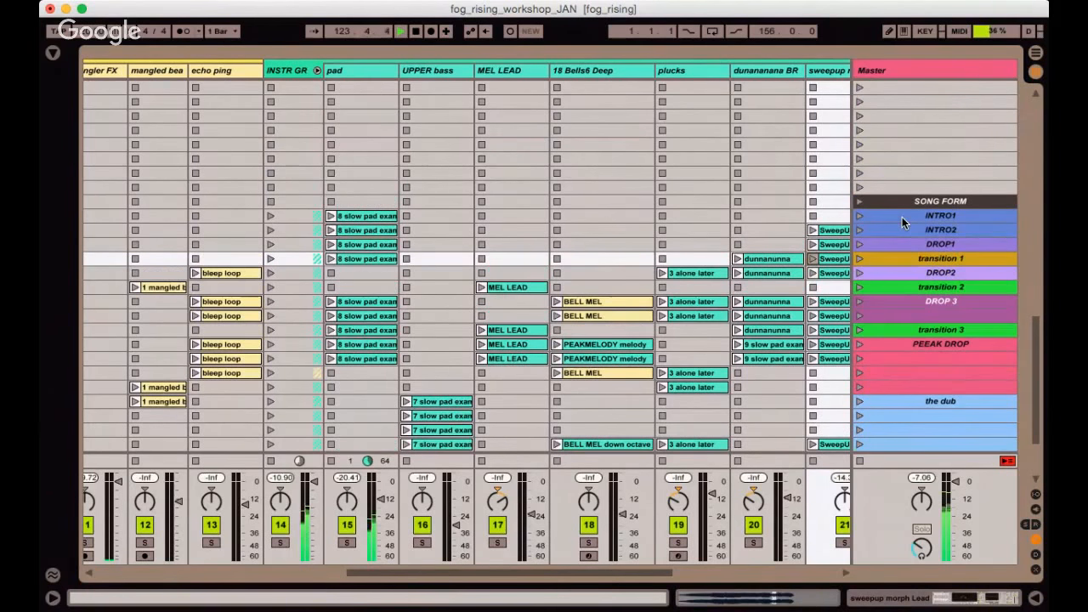
Launch the transition 1 scene and briefly solo the pad track to hear its slow pad clip.
key(Return)
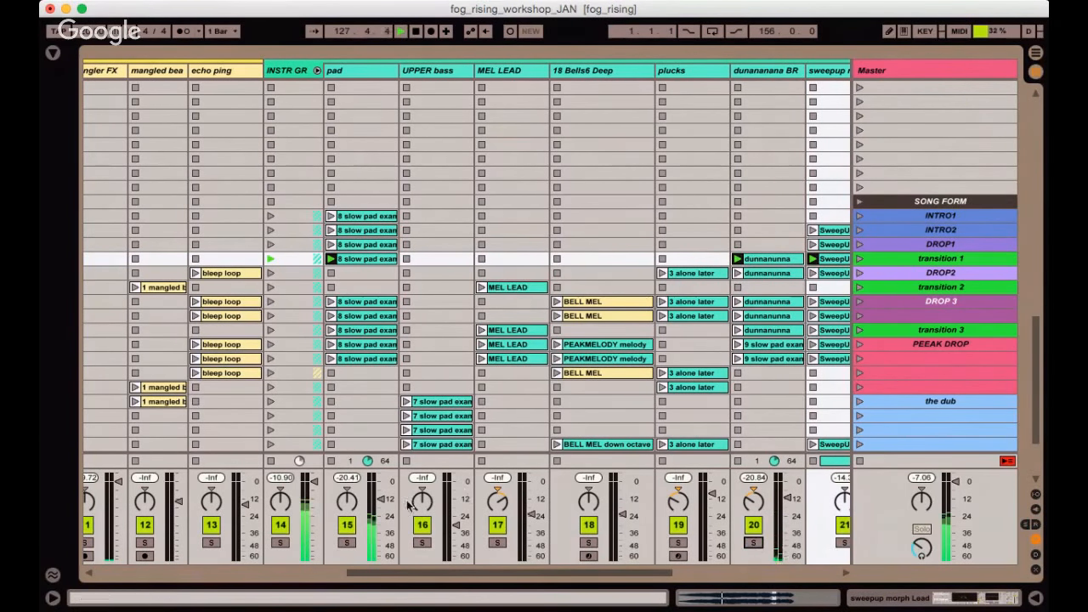
click(343, 545)
click(343, 544)
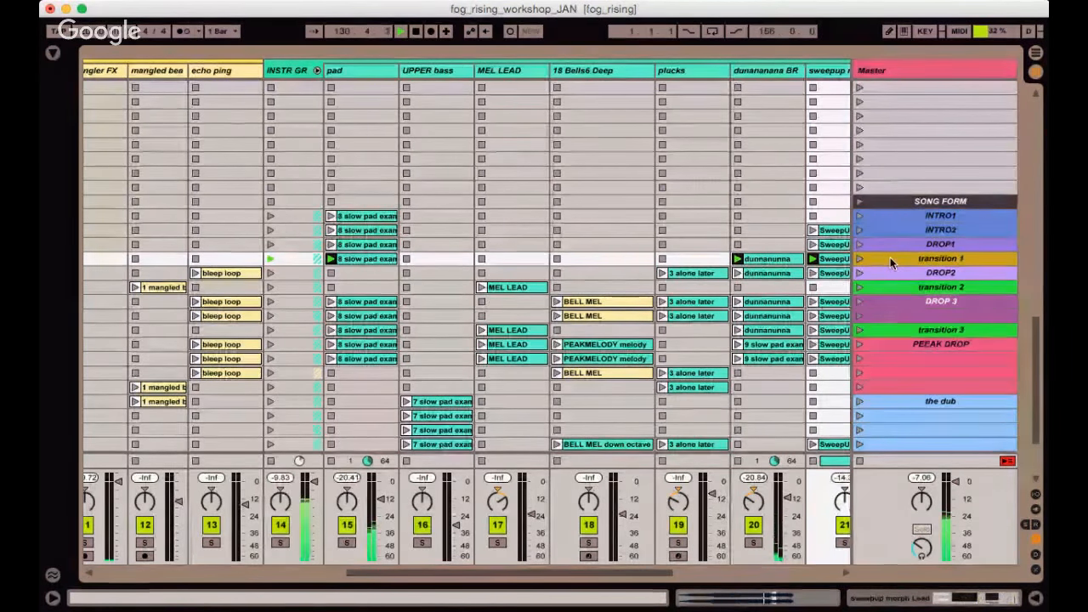
Launch the DROP2 scene and go through its kick, KOOM and bassline clips.
key(Down)
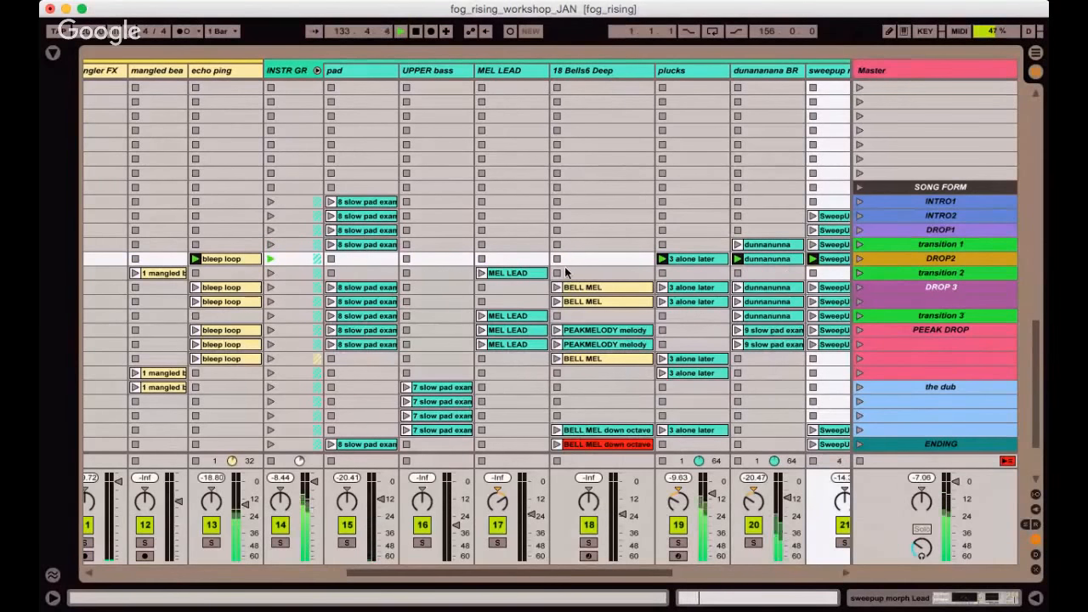
click(450, 260)
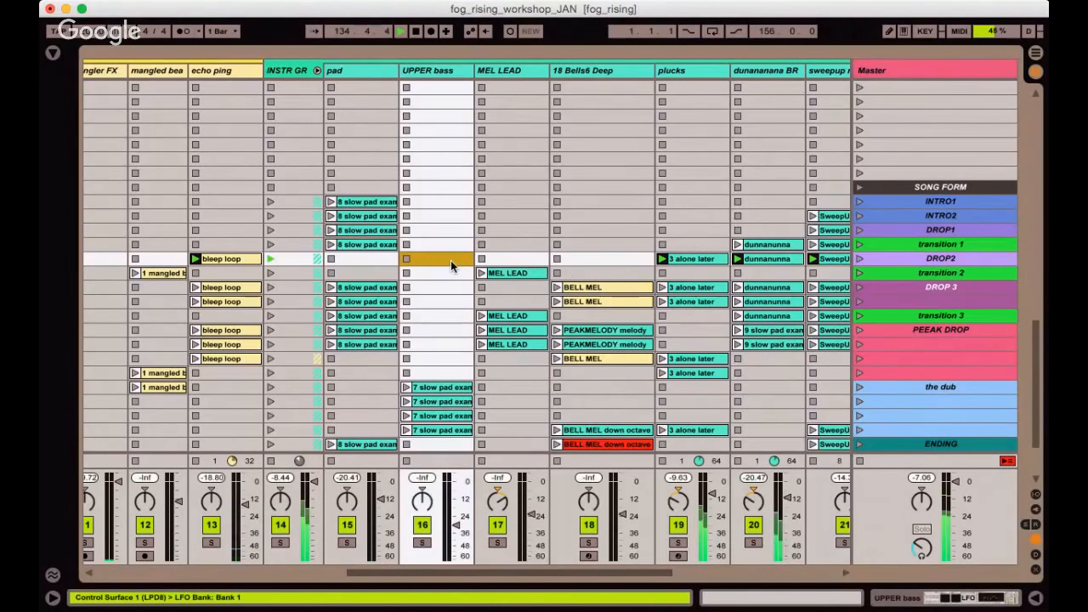
scroll(451, 260, left, 10)
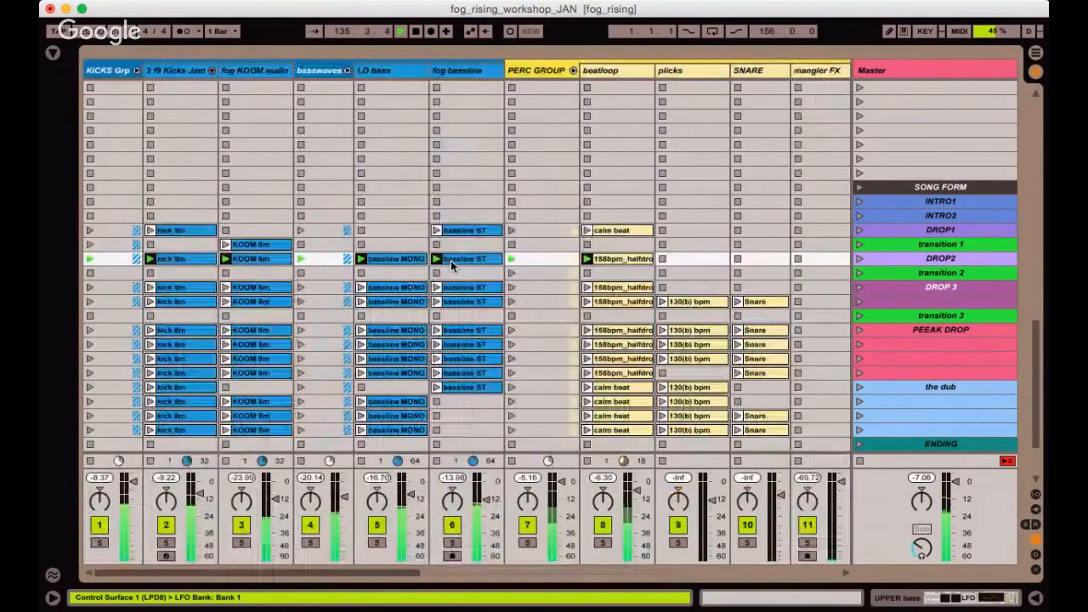
click(181, 260)
key(Right)
key(Left)
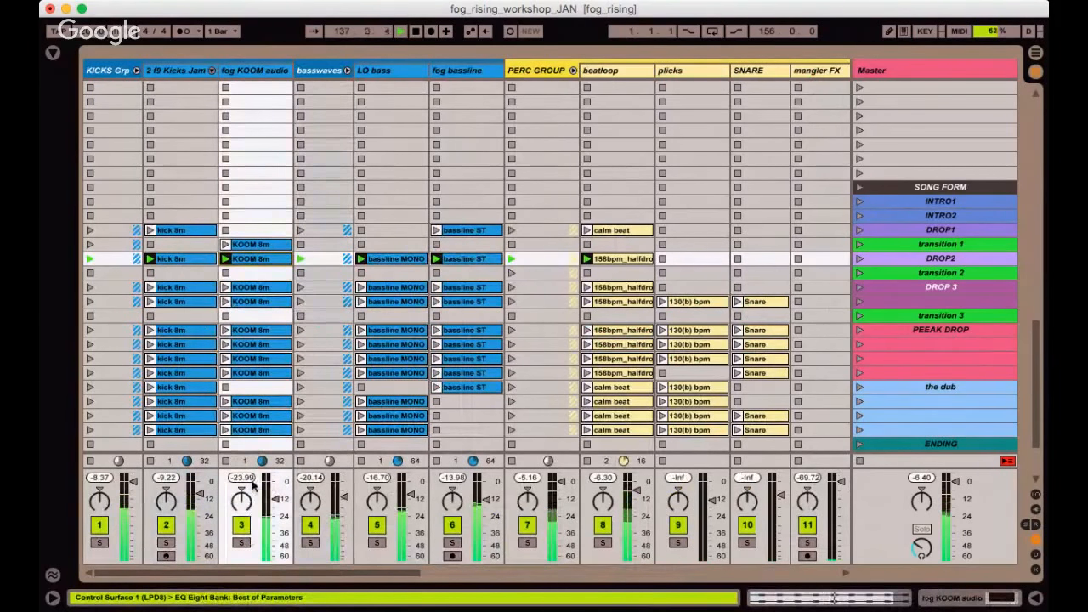
click(393, 260)
key(Right)
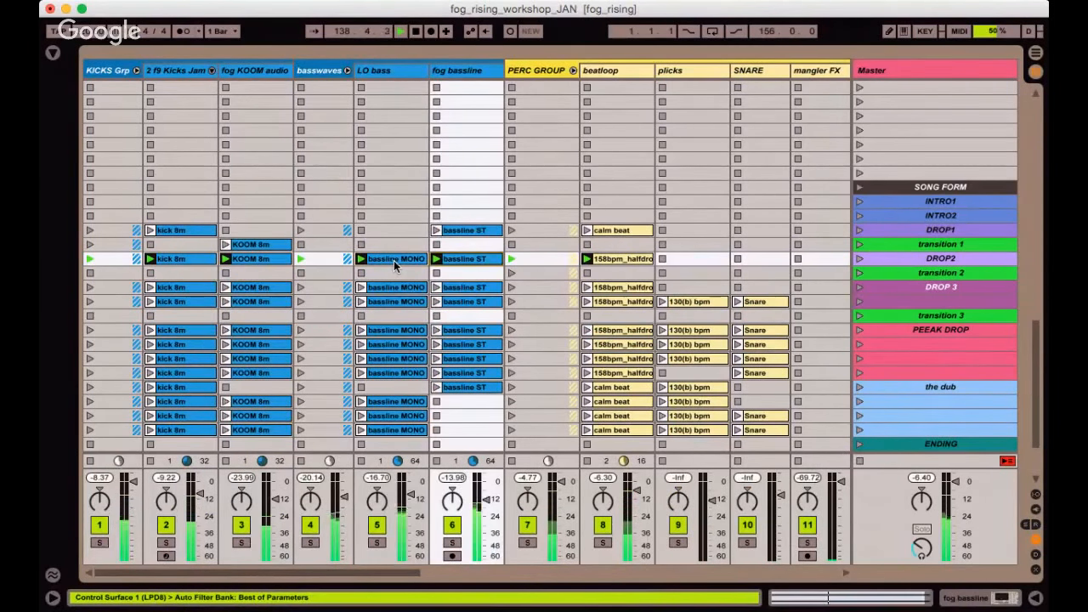
Check the DROP2 beatloop clip and briefly solo the echo ping track to hear its bleep loop.
click(623, 259)
scroll(623, 259, right, 3)
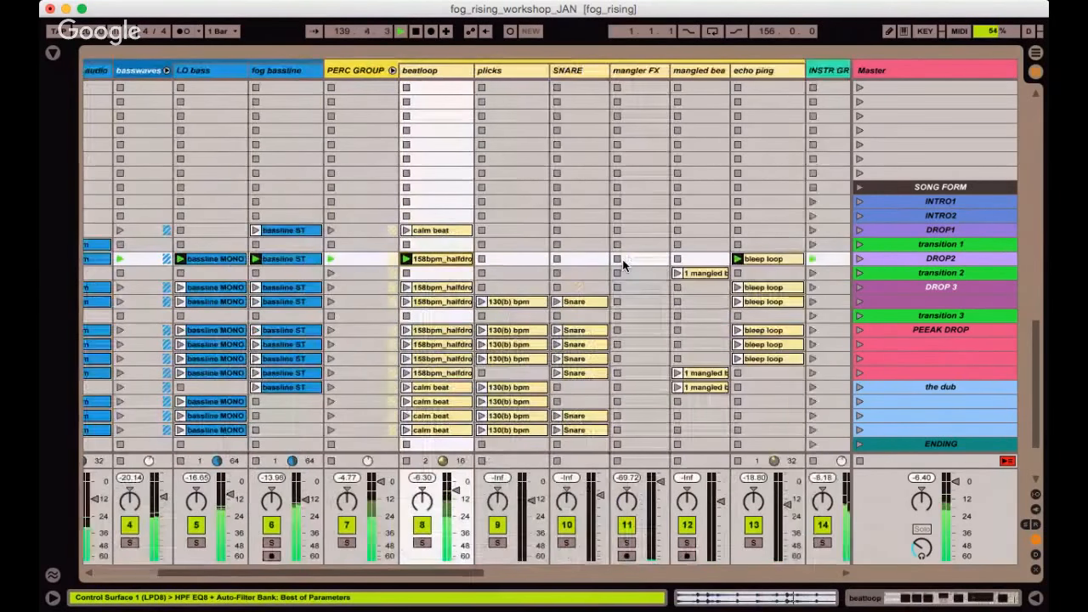
scroll(622, 259, right, 3)
click(661, 260)
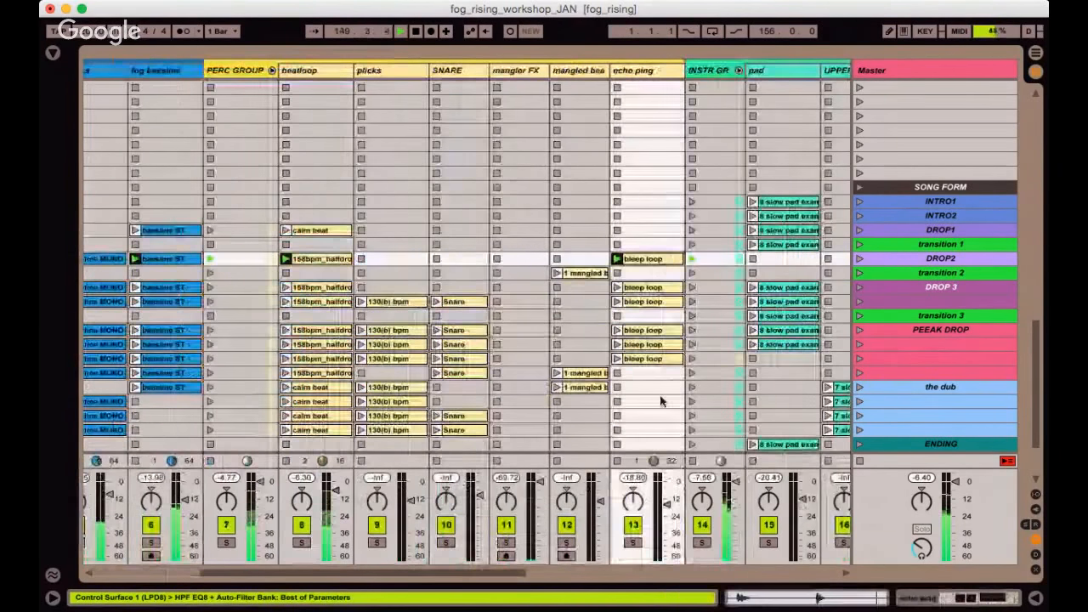
click(635, 543)
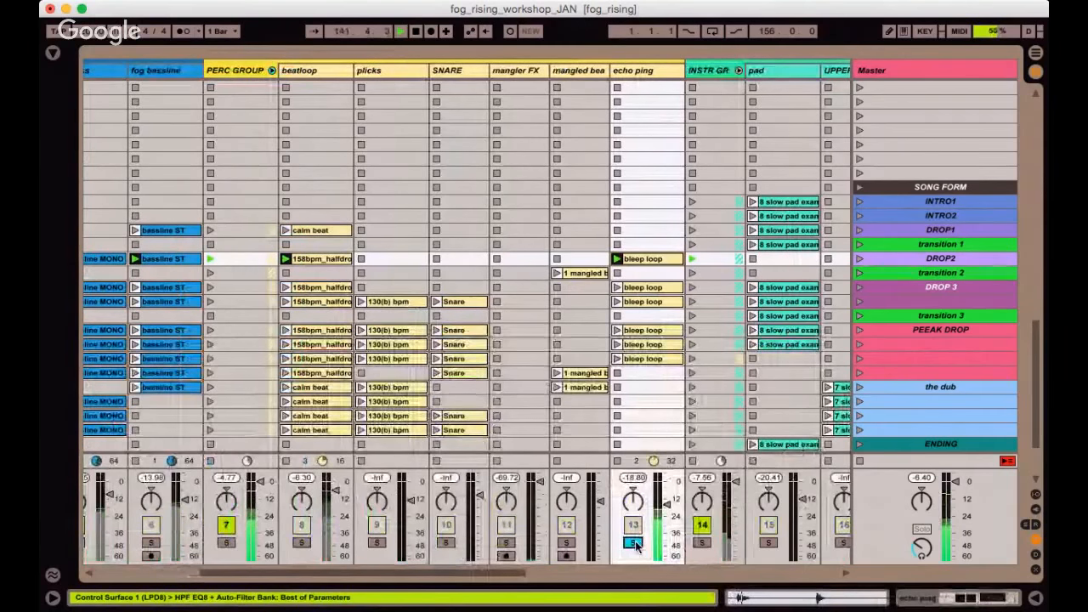
click(635, 543)
Briefly solo the pad track and compare its empty DROP2 slot with the transition 1 pad clip.
scroll(646, 278, right, 3)
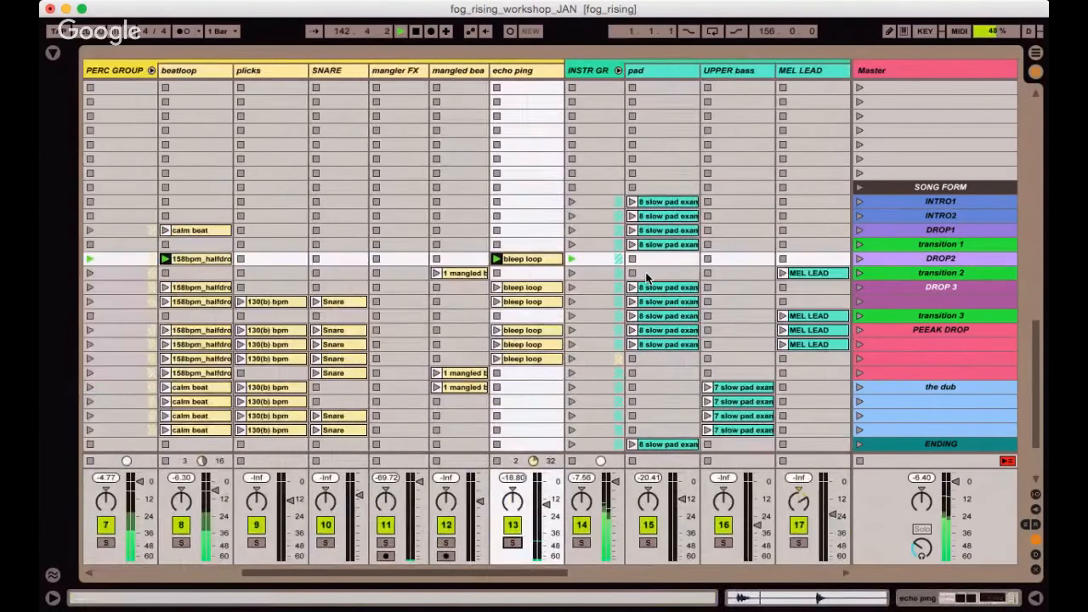
scroll(647, 278, right, 6)
click(242, 260)
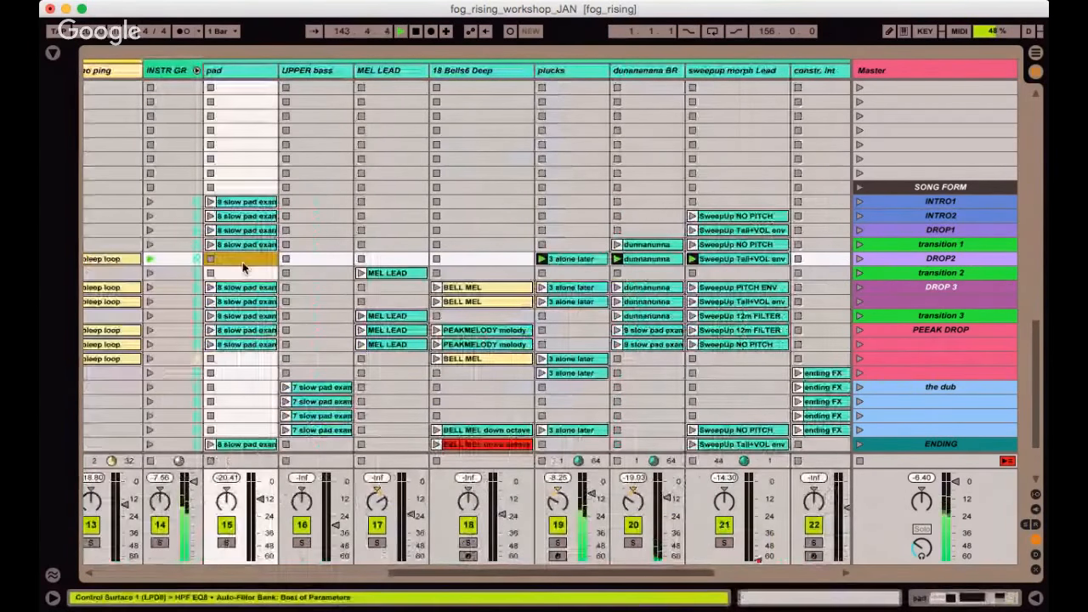
click(226, 544)
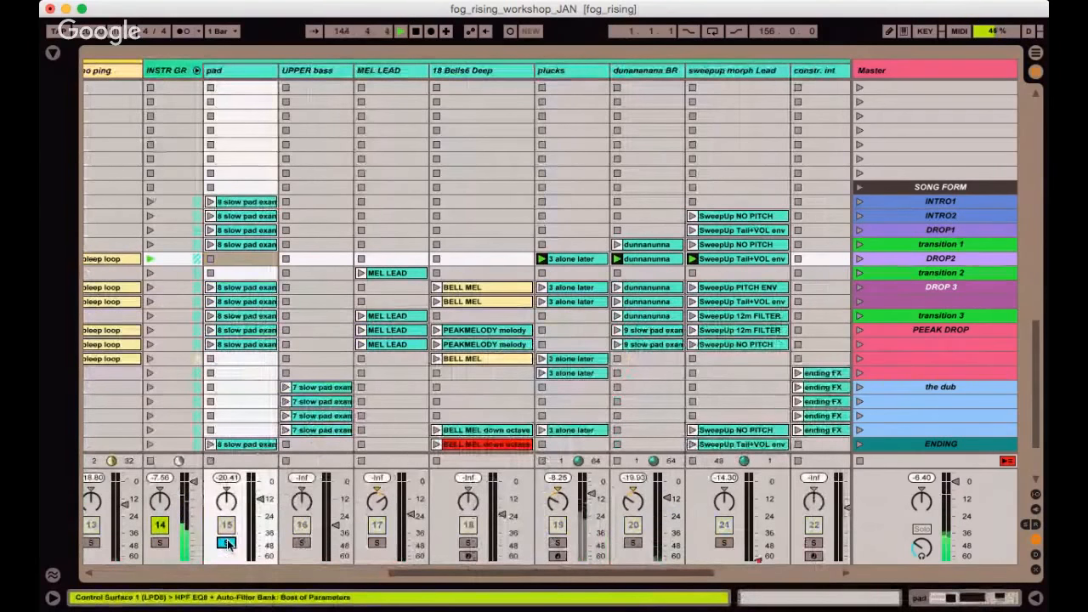
click(226, 544)
click(232, 246)
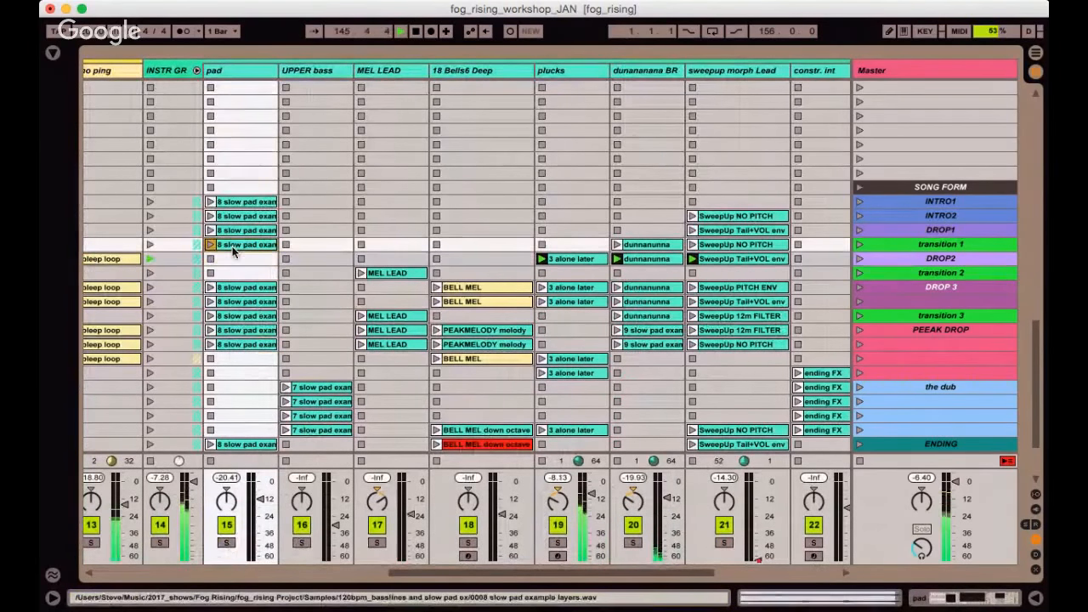
click(252, 259)
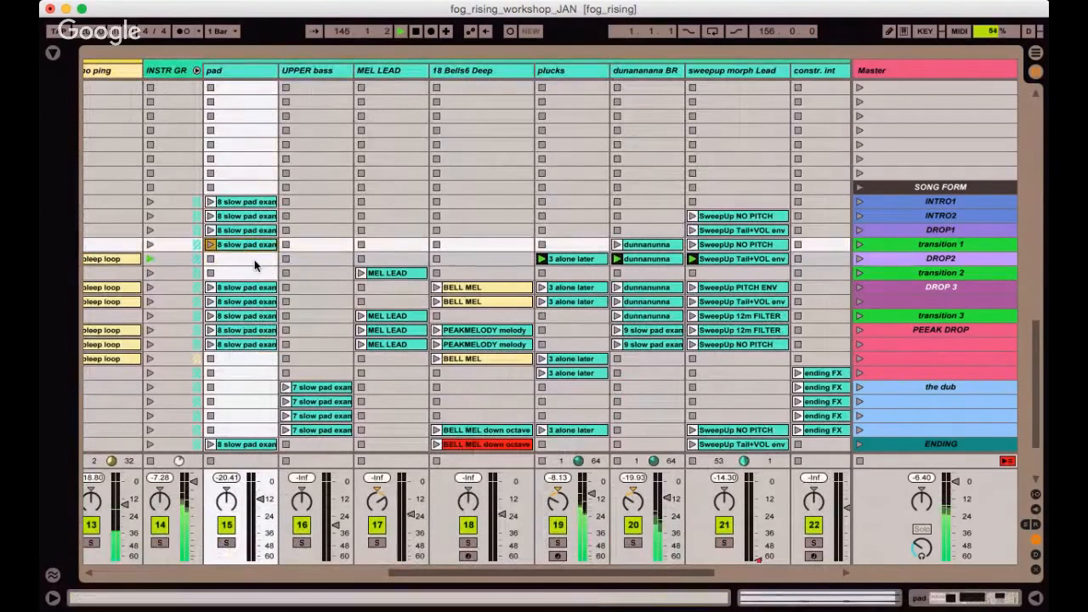
Select the 3 alone later clip in the DROP2 scene and briefly solo the plucks track to hear it.
click(570, 270)
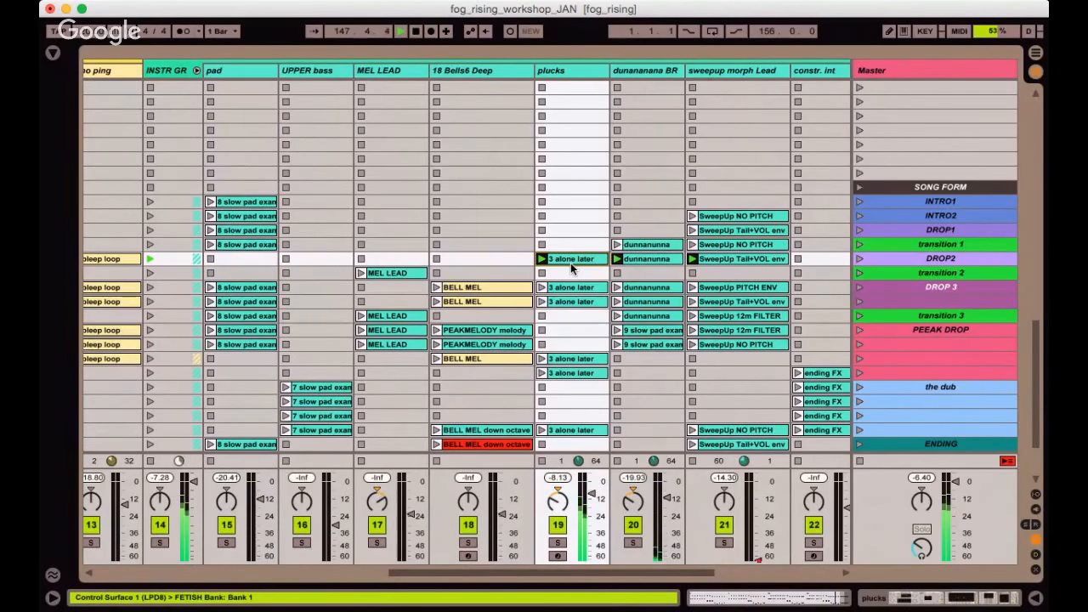
click(558, 542)
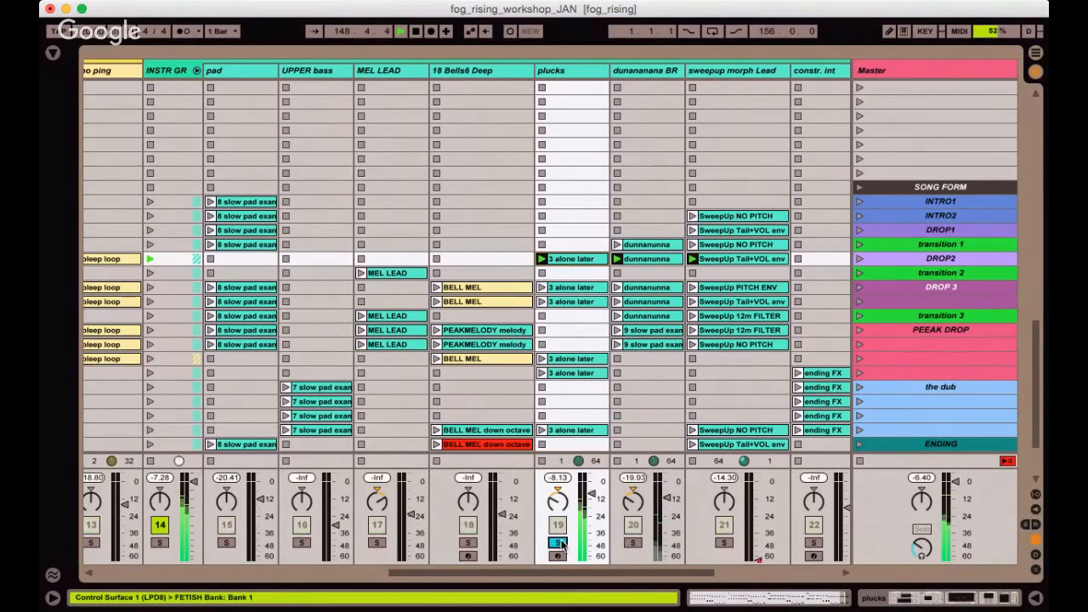
click(558, 542)
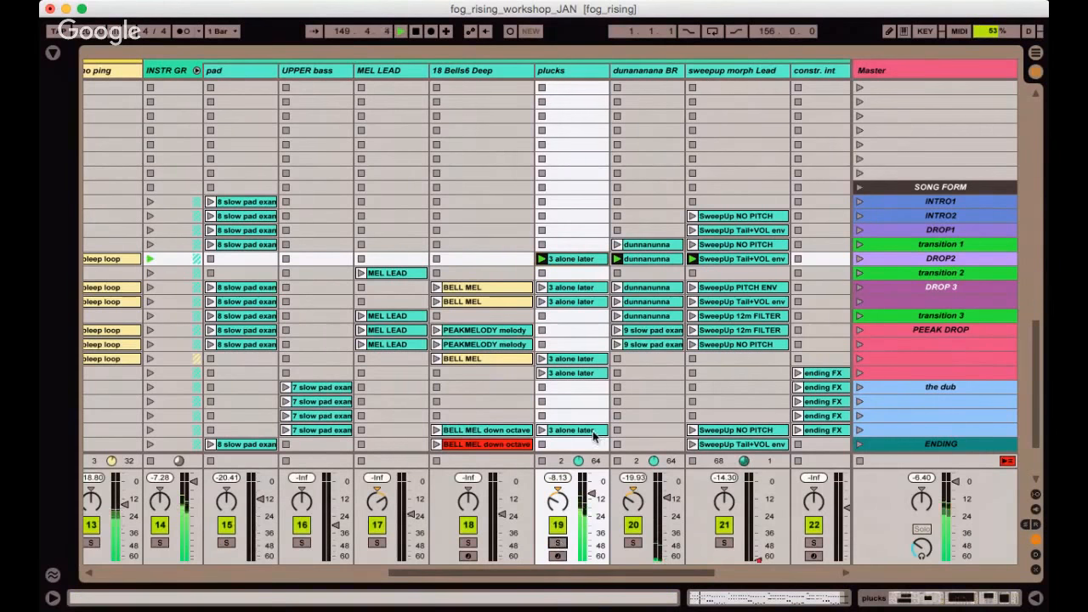
Open the DROP2 SweepUp Tail+VOL env clip and examine its sample waveform and Mixer track volume envelope.
click(725, 265)
scroll(646, 265, right, 5)
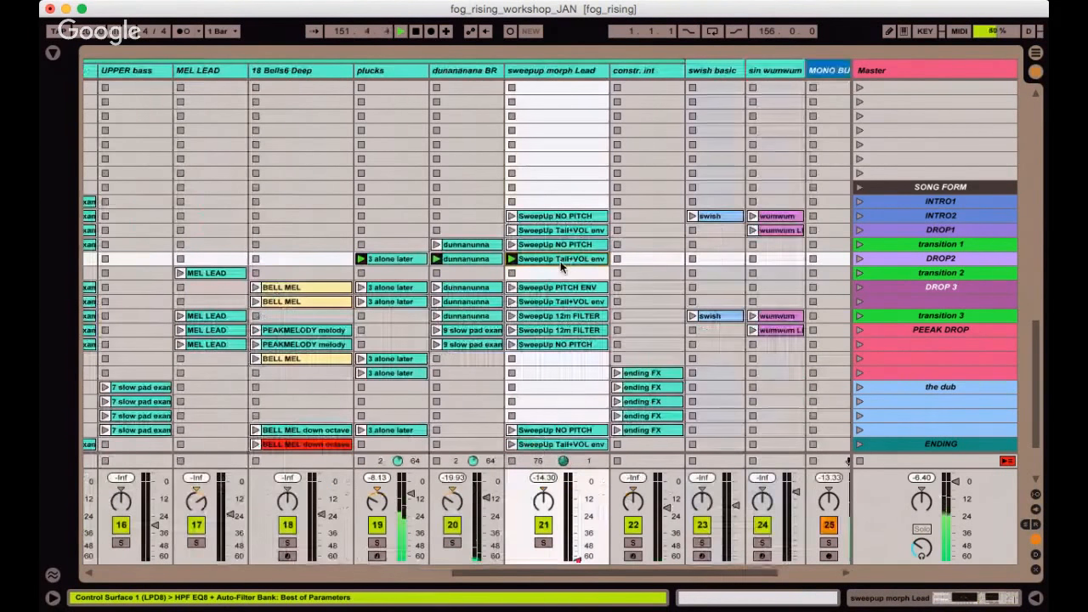
double_click(560, 261)
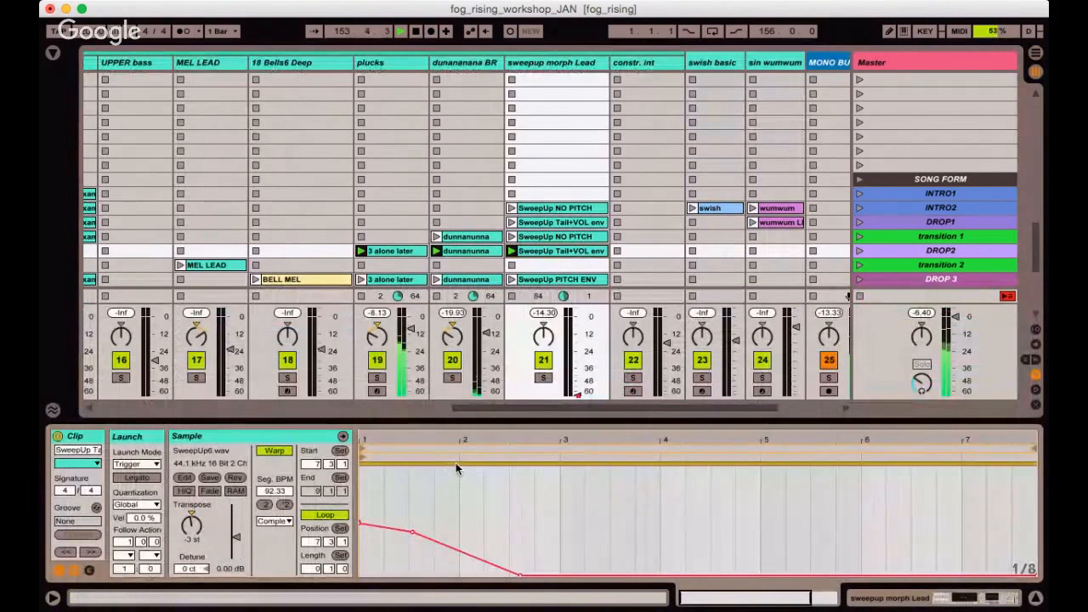
click(89, 570)
click(89, 571)
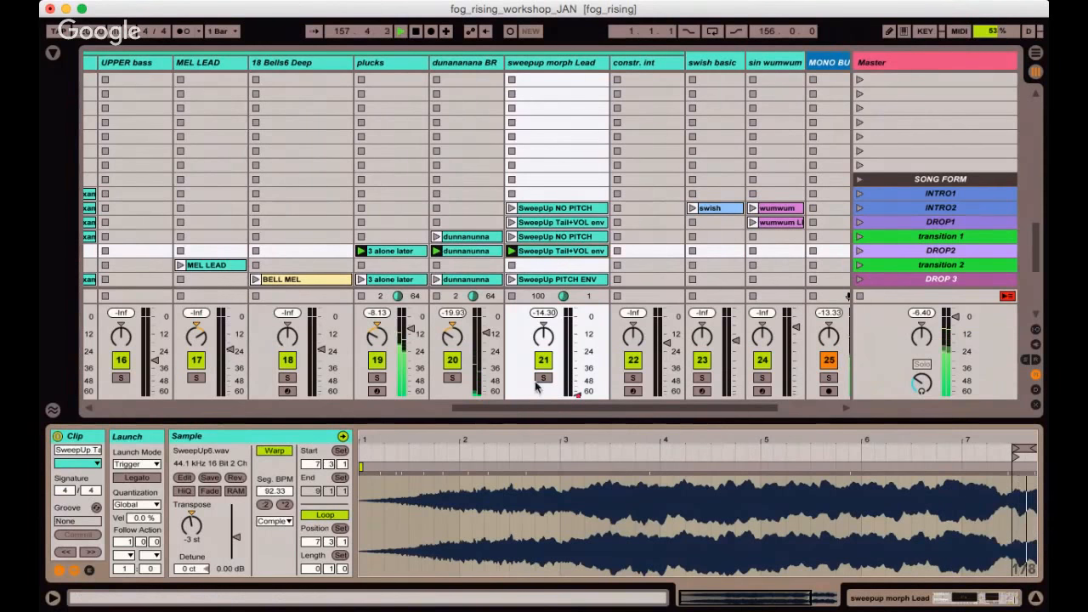
click(89, 571)
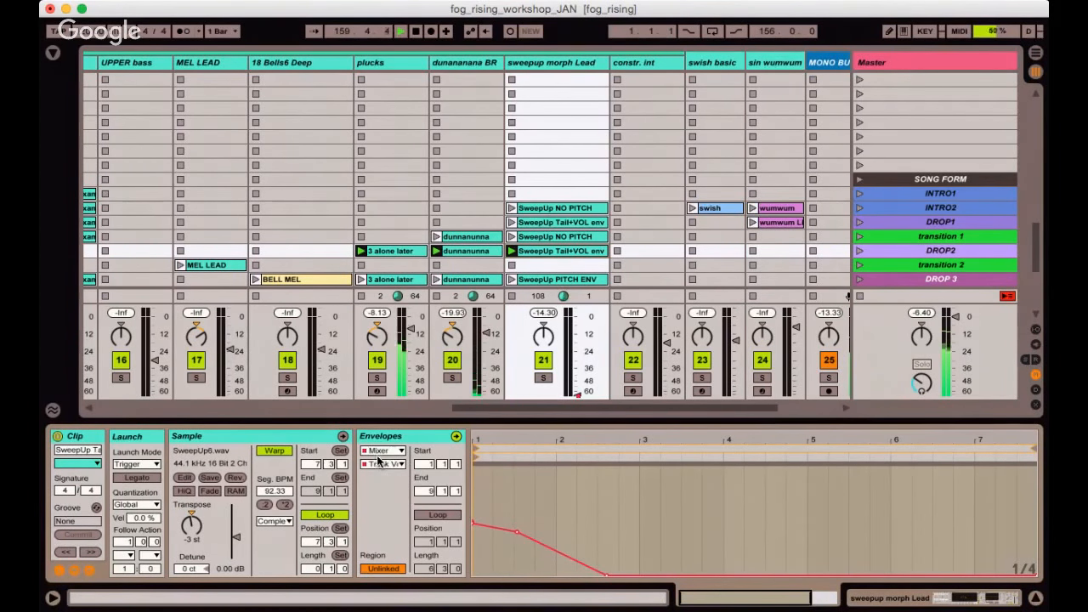
click(89, 573)
click(88, 572)
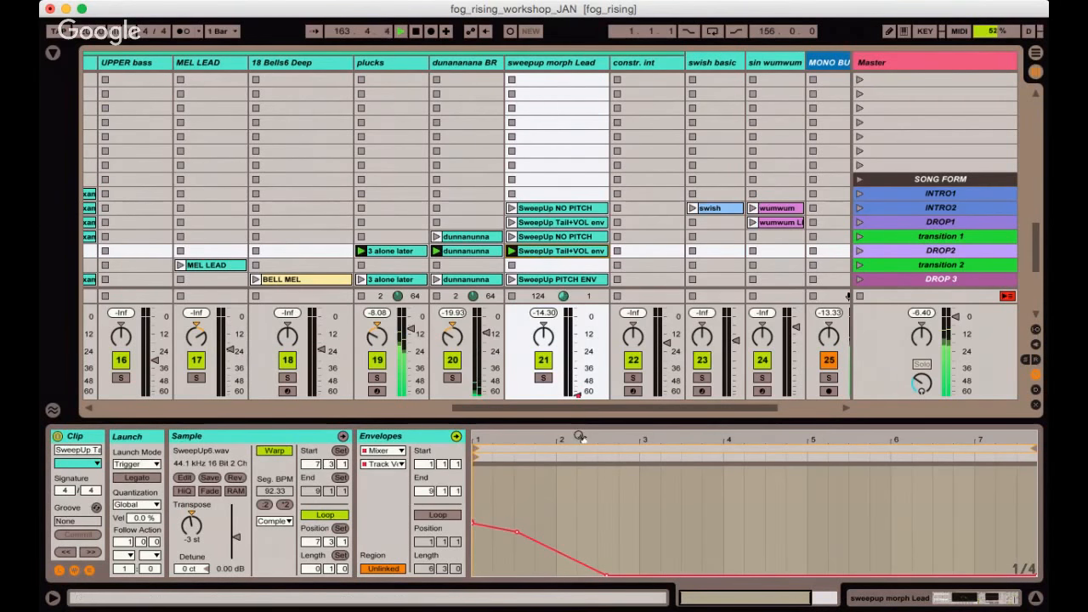
Try to raise the sweepup morph Lead track's volume against its clip envelope, and stop the track's playing clip.
drag(578, 394, 577, 342)
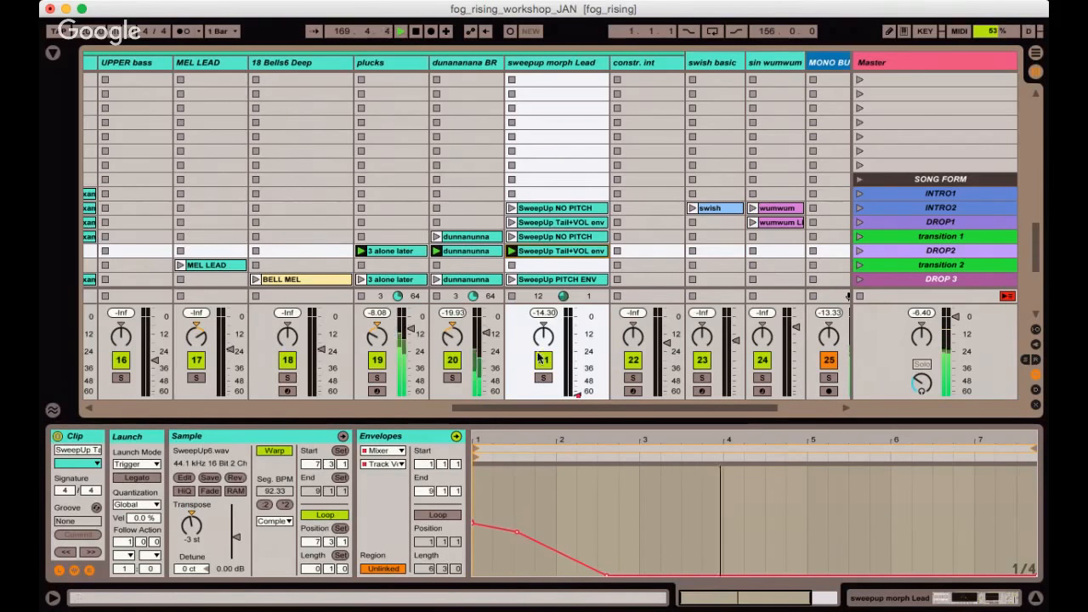
click(512, 296)
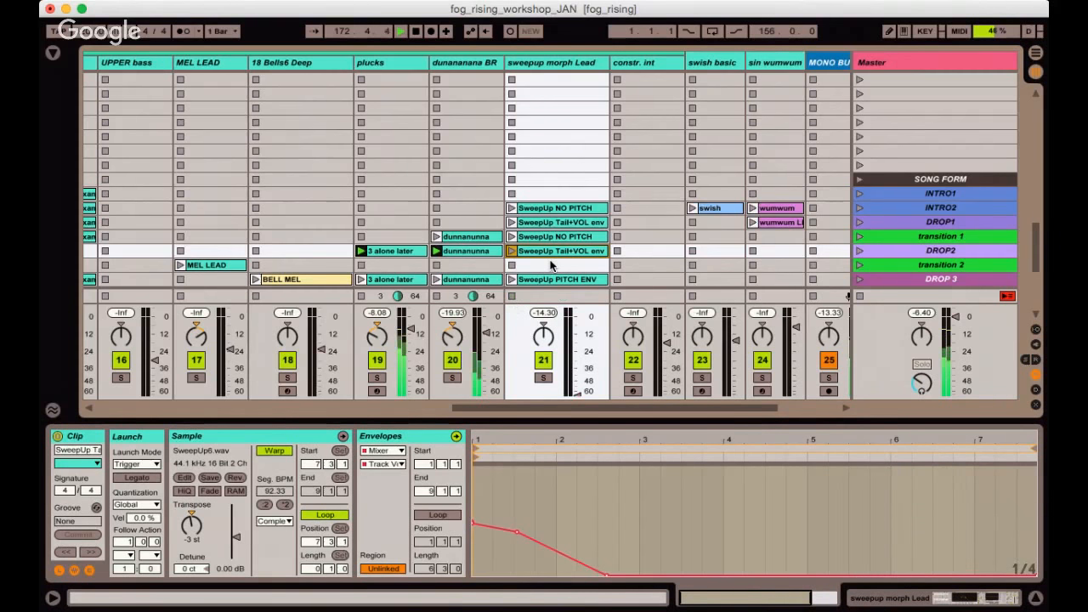
Revisit the transition 1 scene and launch the transition 2 scene to follow DROP2.
scroll(904, 195, down, 4)
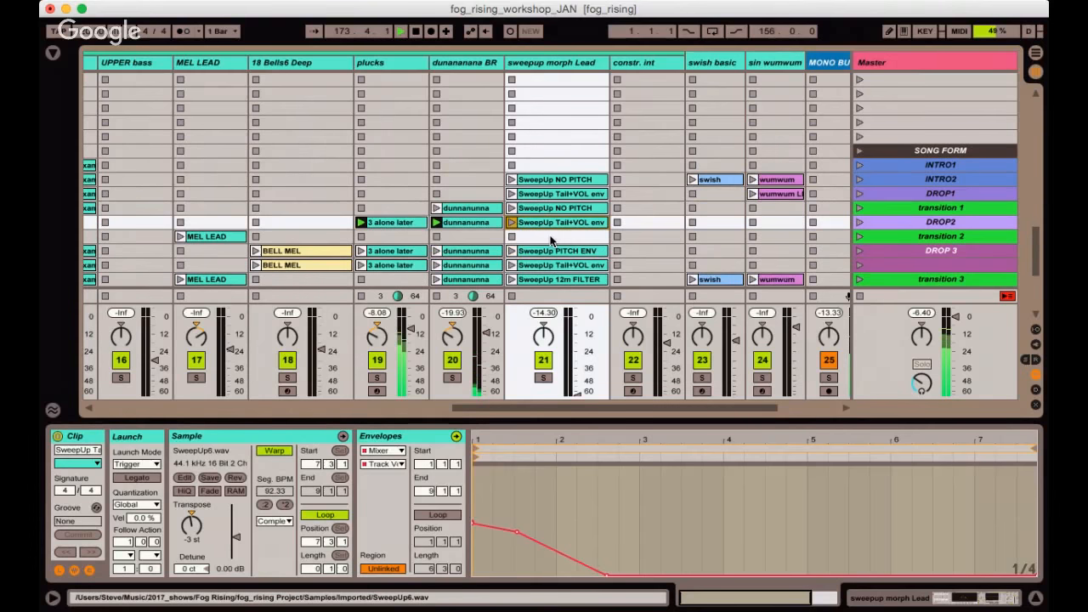
click(904, 182)
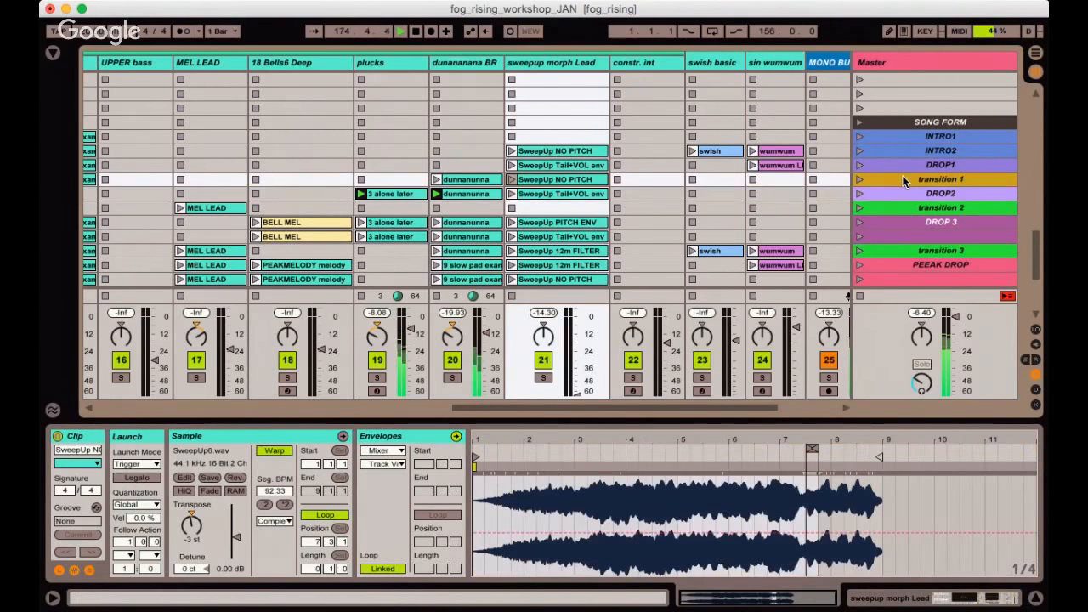
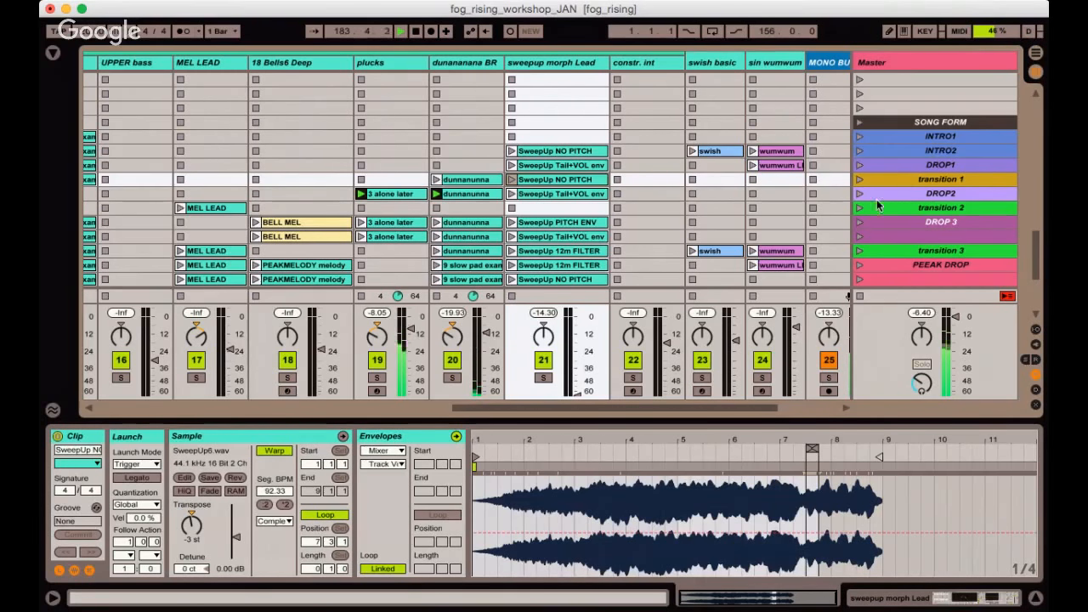
click(878, 208)
click(857, 208)
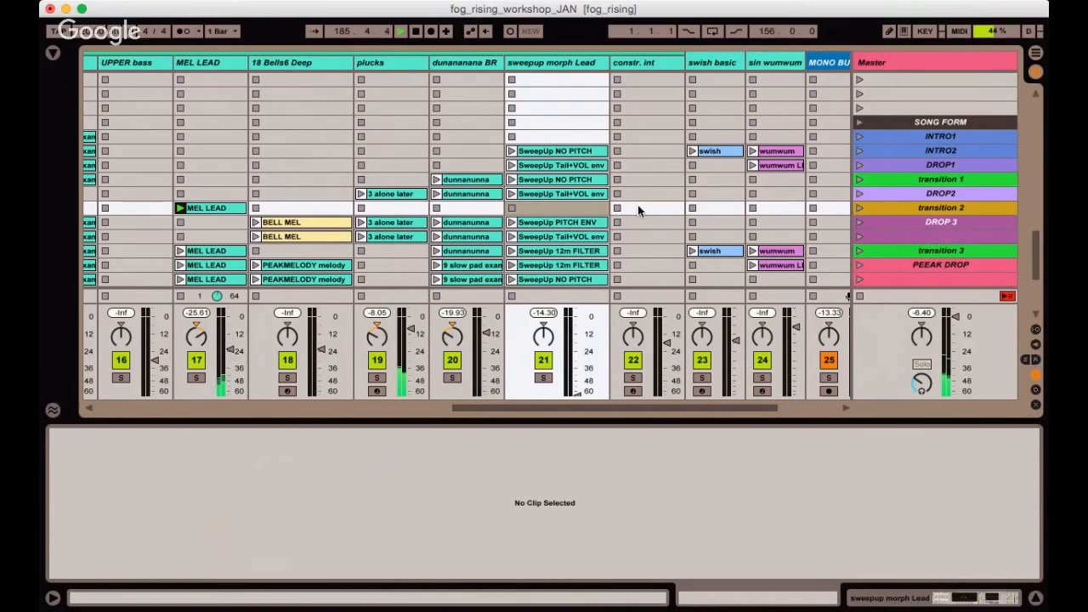
Briefly solo the mangled beats track in transition 2 and show its mangled beats clip's sample details.
scroll(638, 205, right, 5)
scroll(637, 205, left, 15)
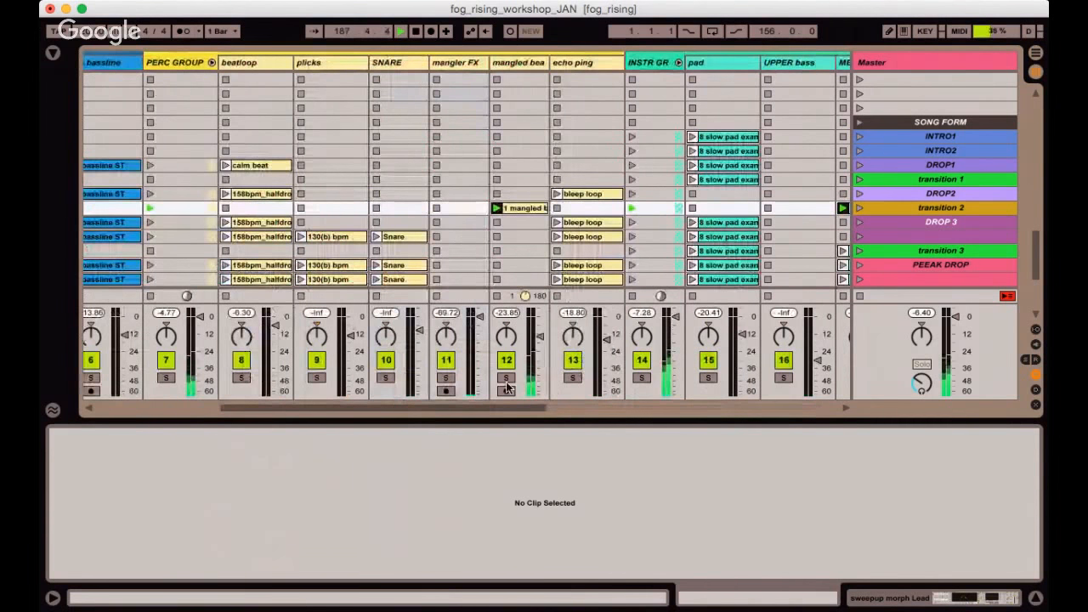
click(505, 378)
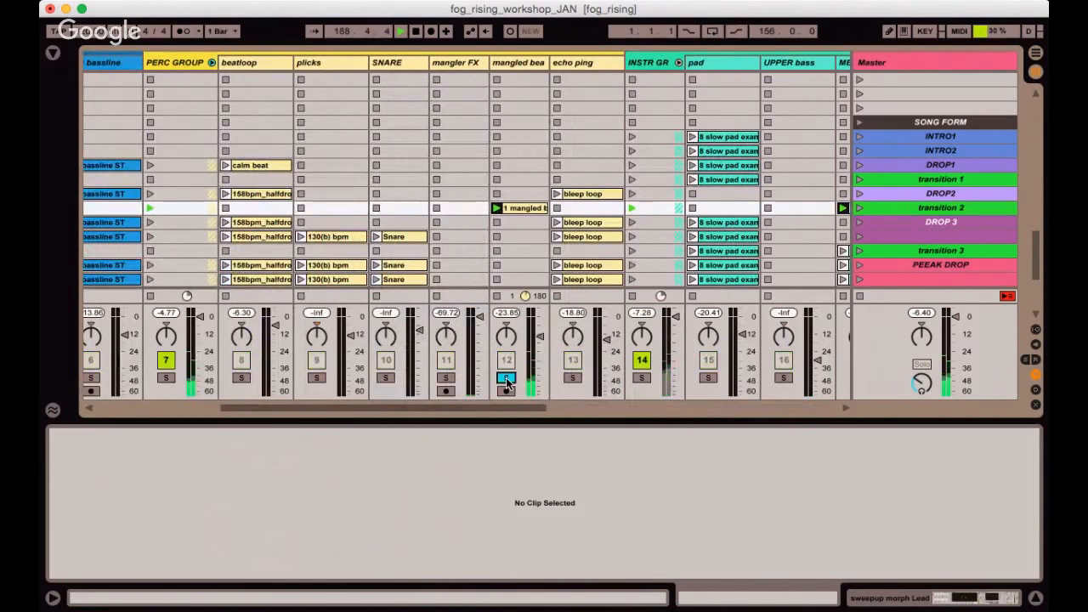
click(516, 213)
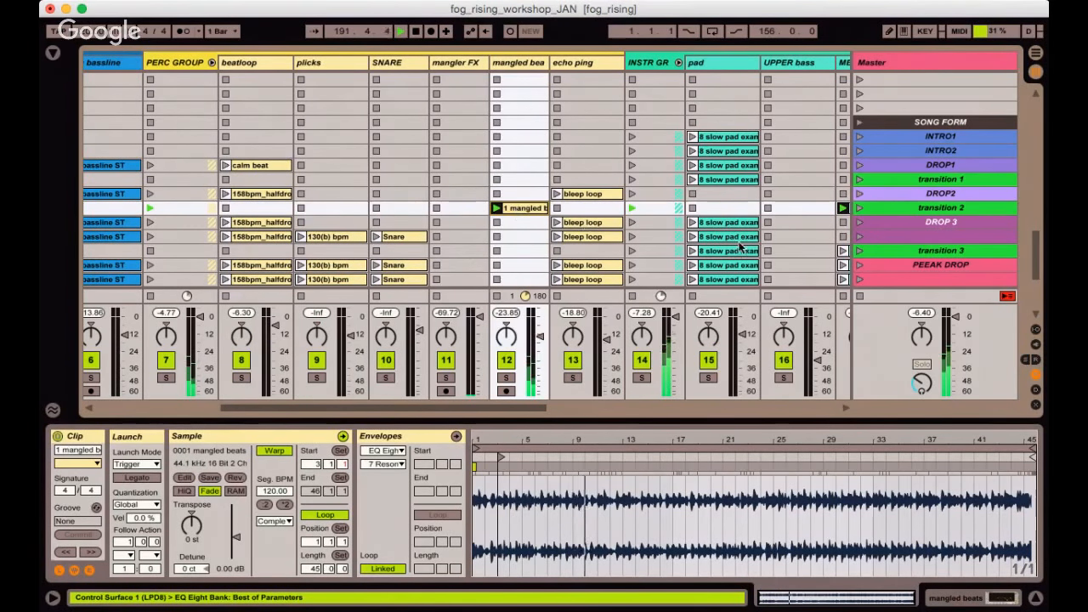
Launch the DROP 3 scene and check its empty mangled beats slot and SweepUp PITCH ENV clip.
click(857, 221)
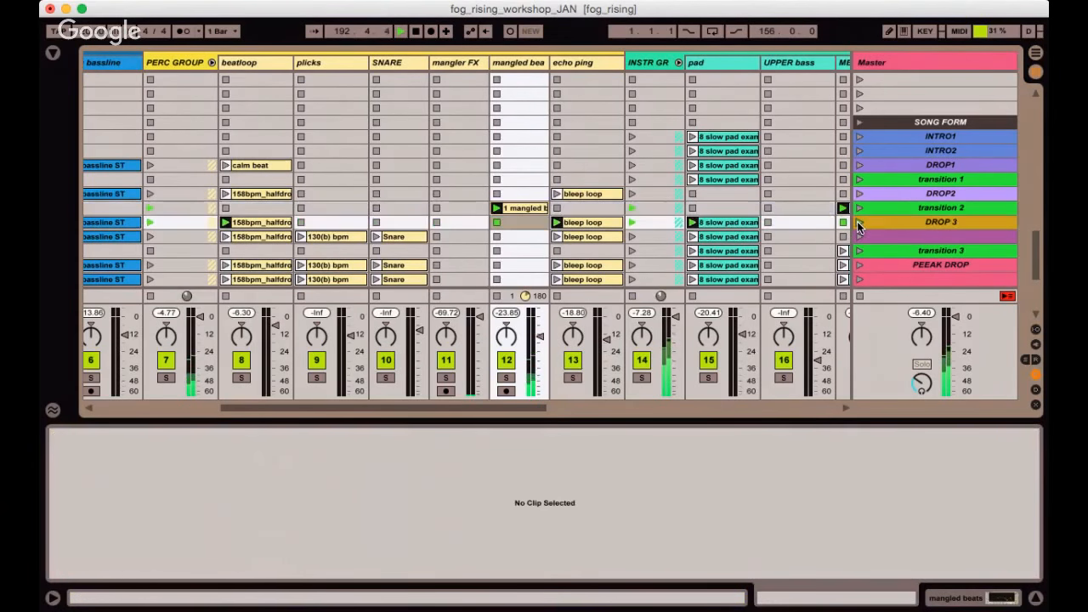
click(519, 207)
click(521, 221)
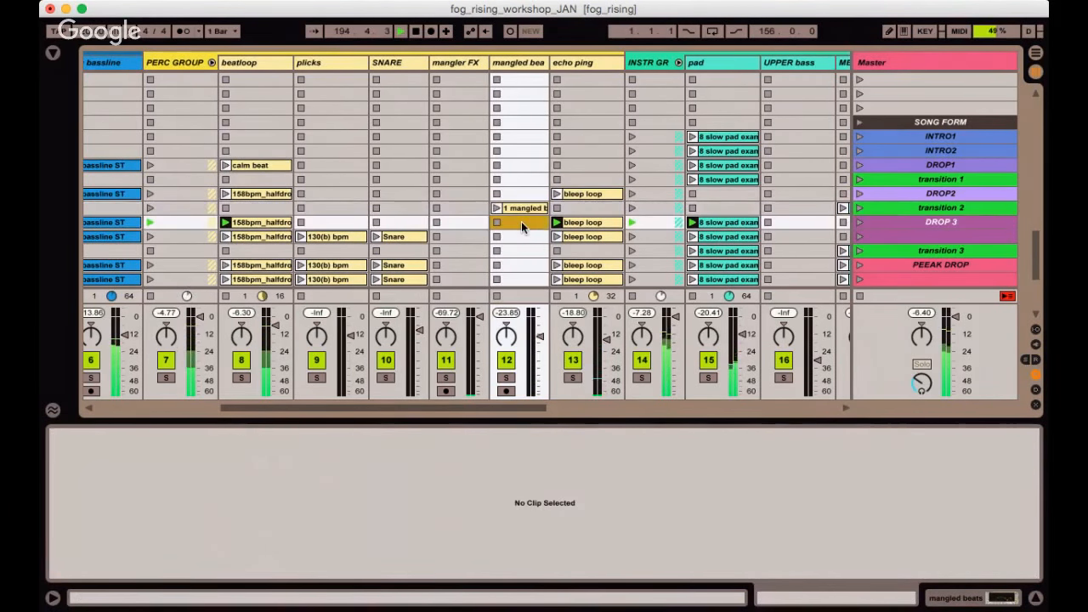
scroll(522, 221, right, 5)
click(611, 219)
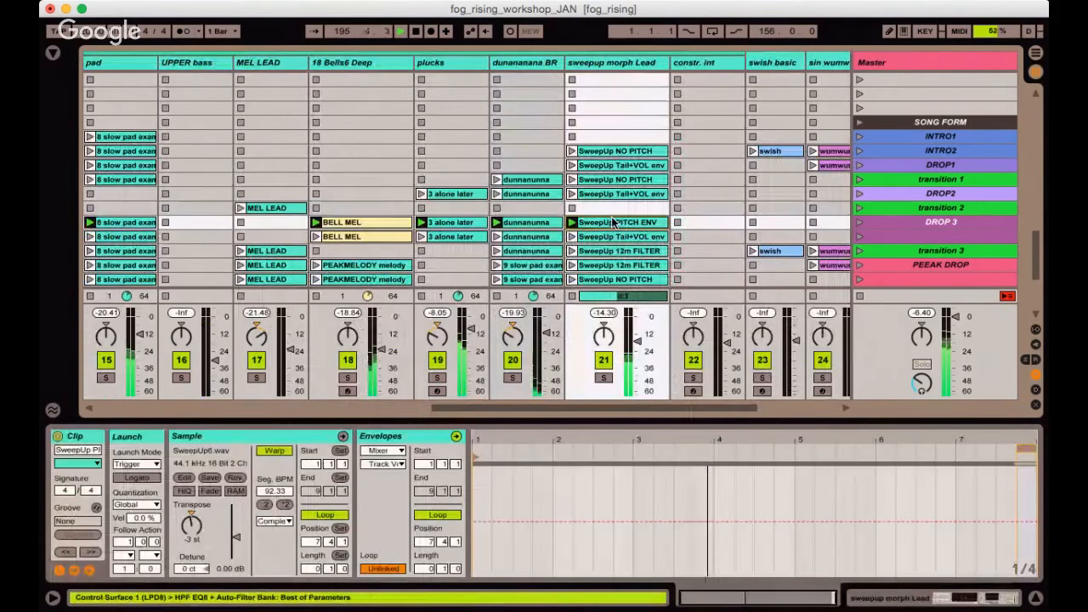
Show the SweepUp Tail+VOL env clip in the second, unnamed DROP 3 scene and launch that scene.
scroll(612, 217, down, 3)
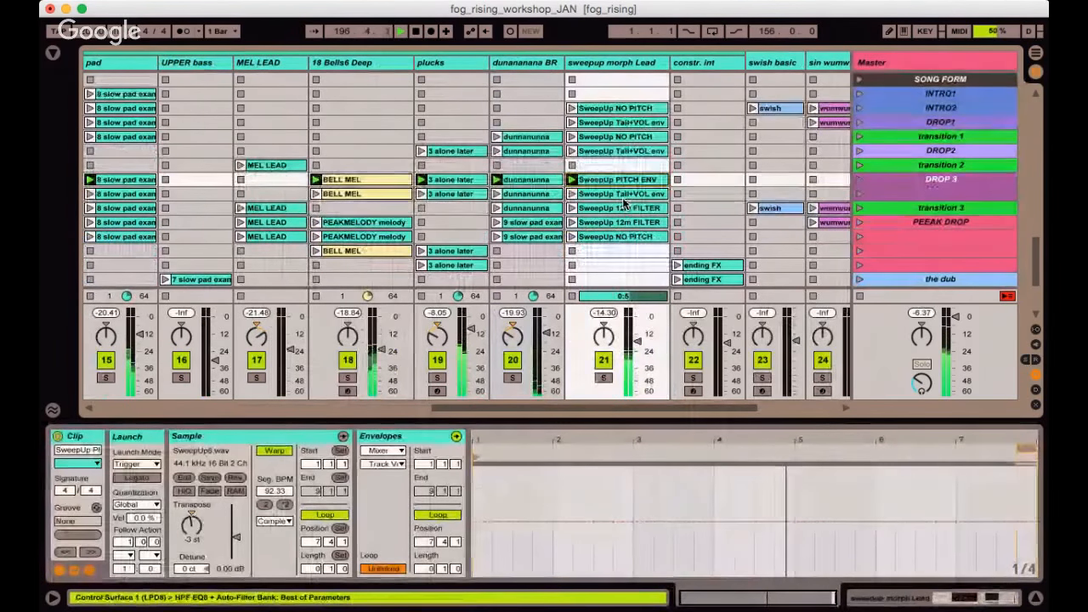
click(625, 195)
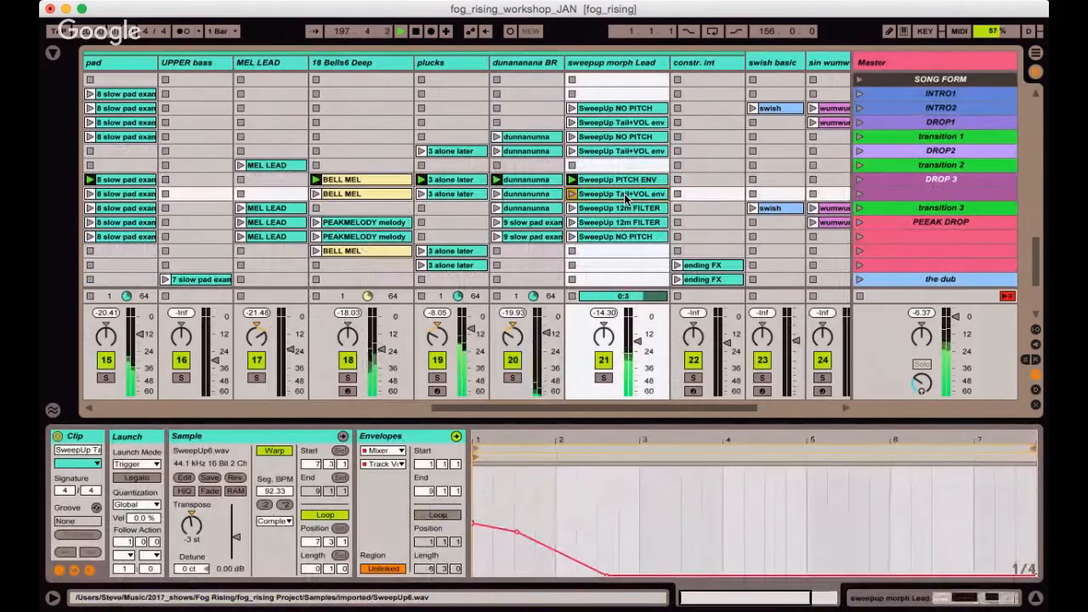
click(884, 195)
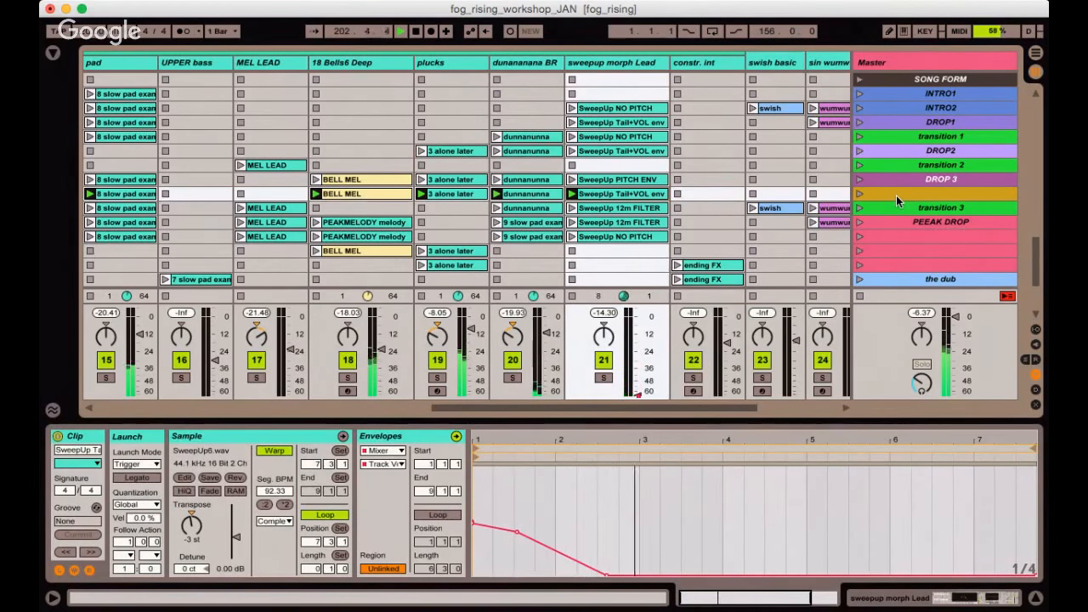
Briefly solo the plicks track to audition its 130(b) bpm clip in the second DROP 3 scene.
scroll(421, 245, left, 10)
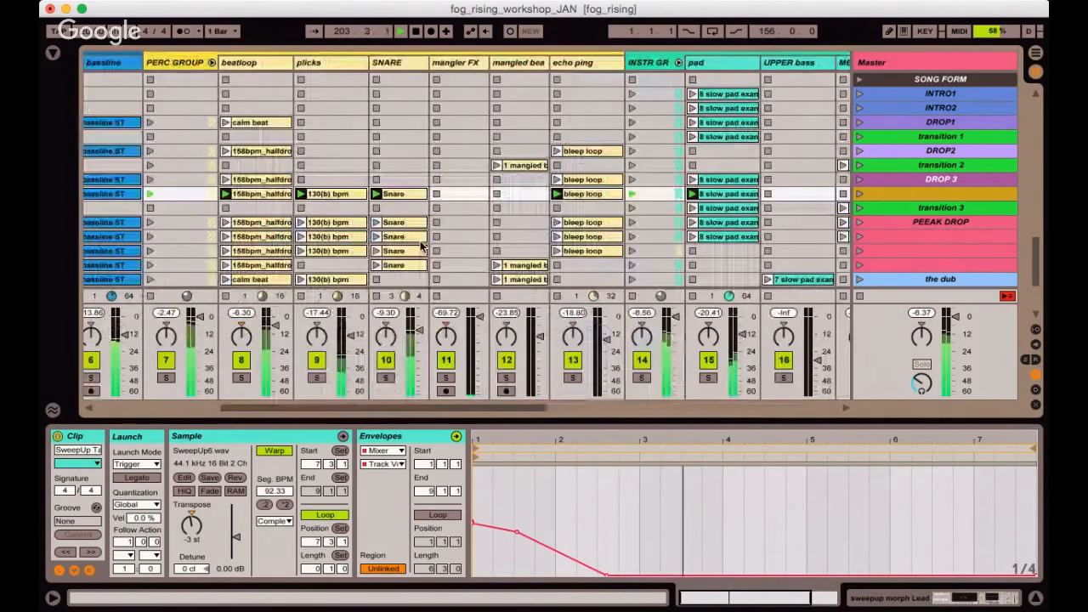
scroll(421, 245, up, 1)
click(318, 380)
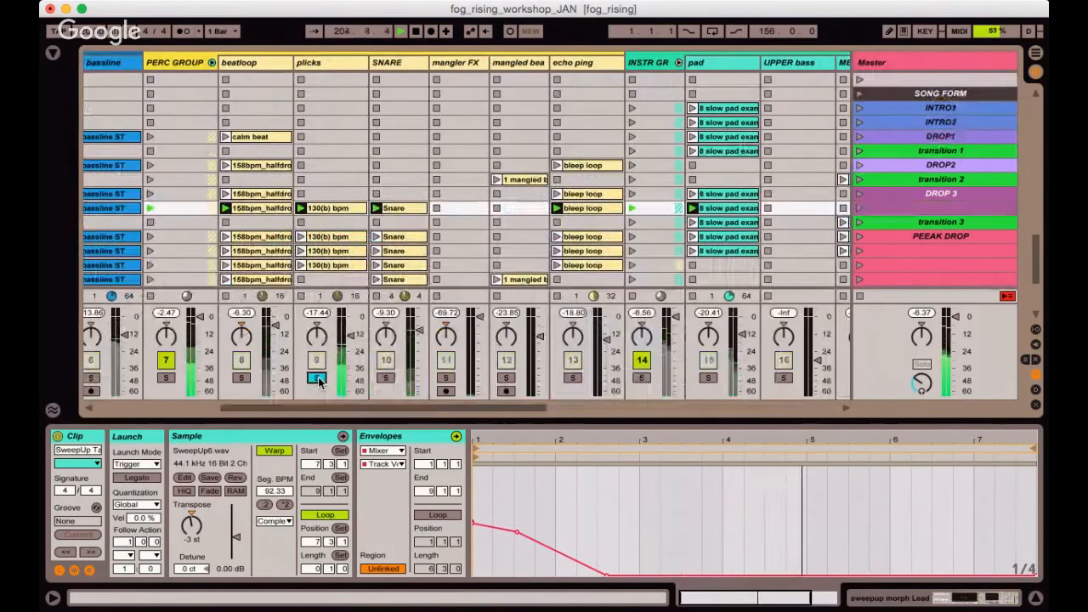
click(317, 379)
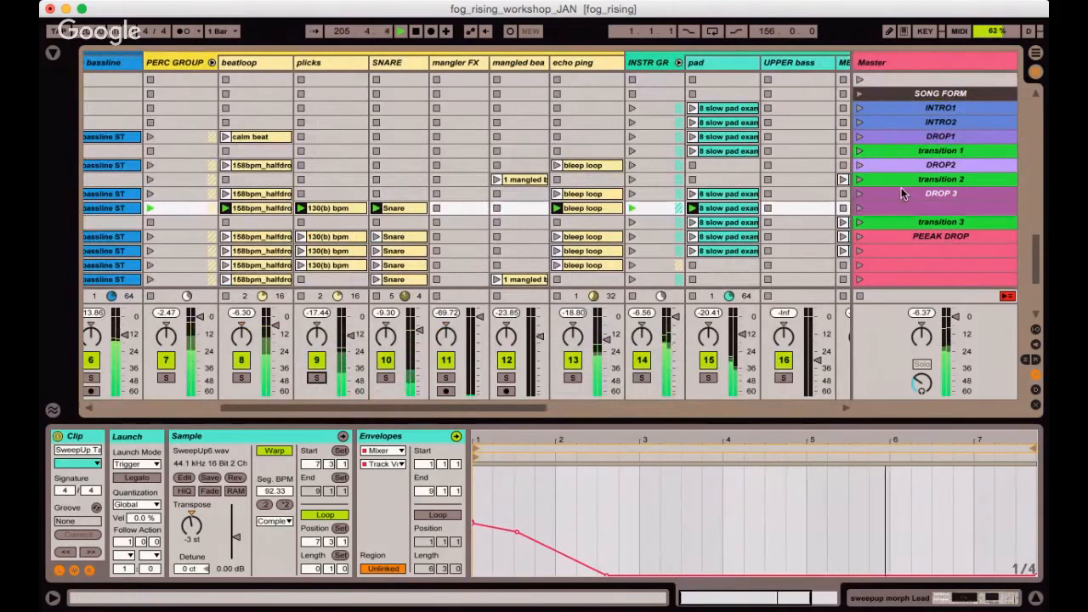
Launch the transition 3 scene to follow DROP 3.
scroll(902, 187, down, 6)
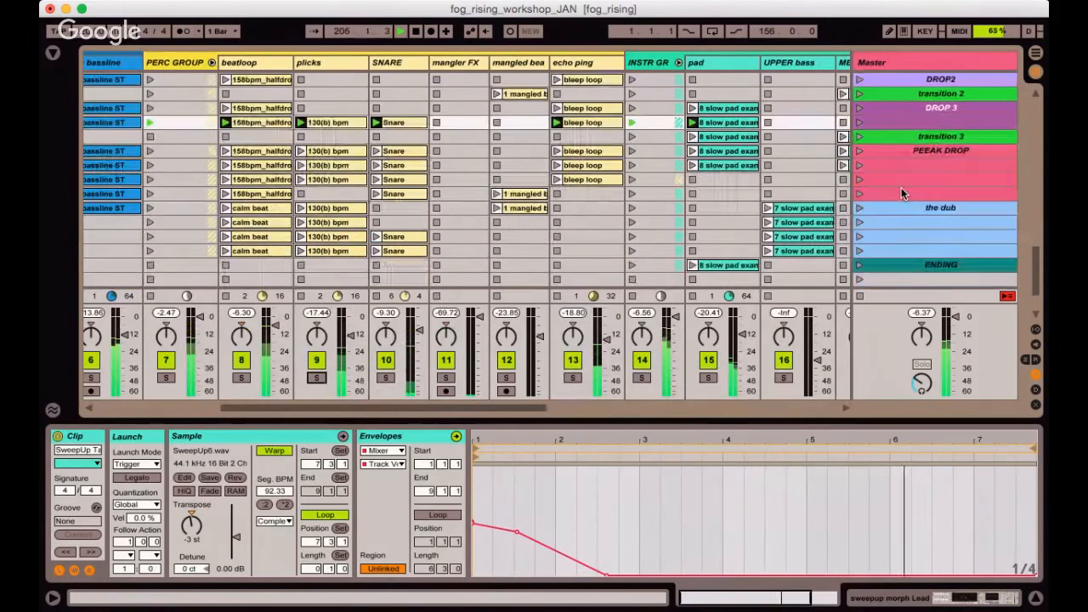
click(892, 137)
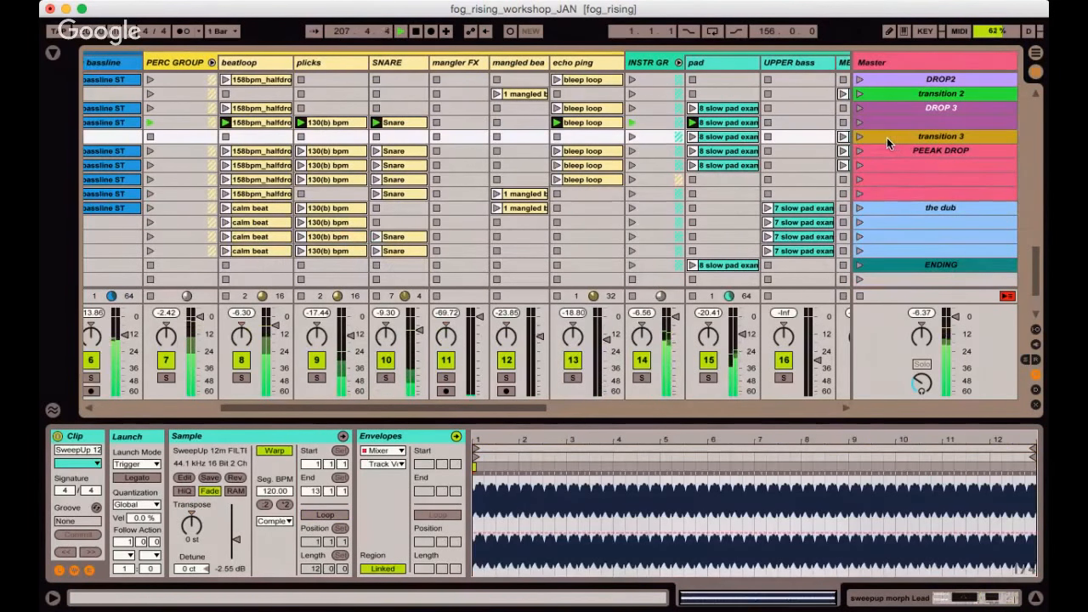
click(861, 137)
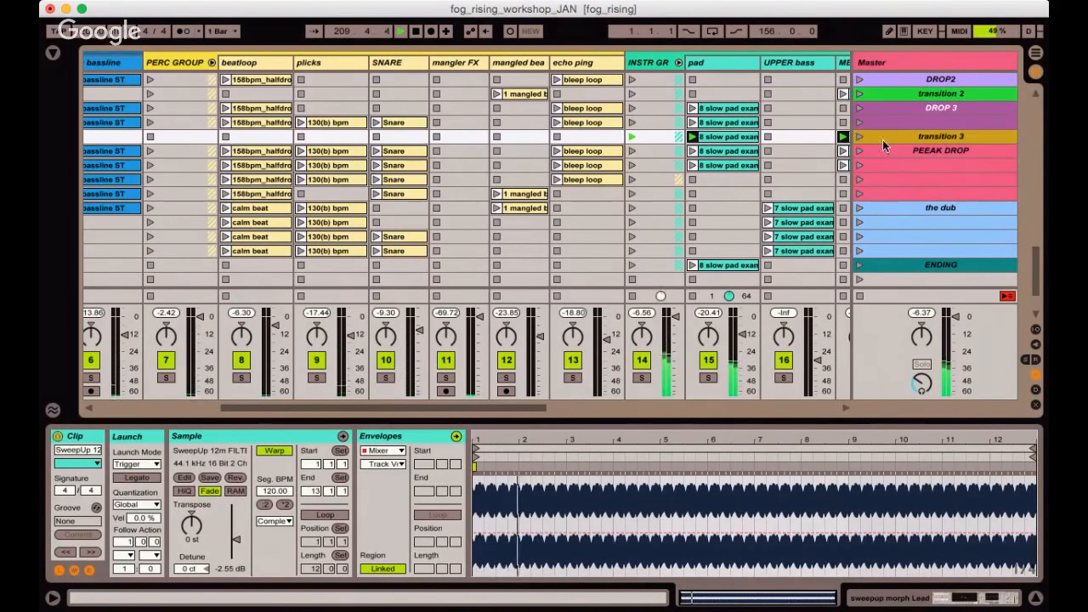
Briefly solo the sin wumwum and swish basic tracks to audition their wumwum and swish clips in transition 3.
scroll(738, 164, right, 10)
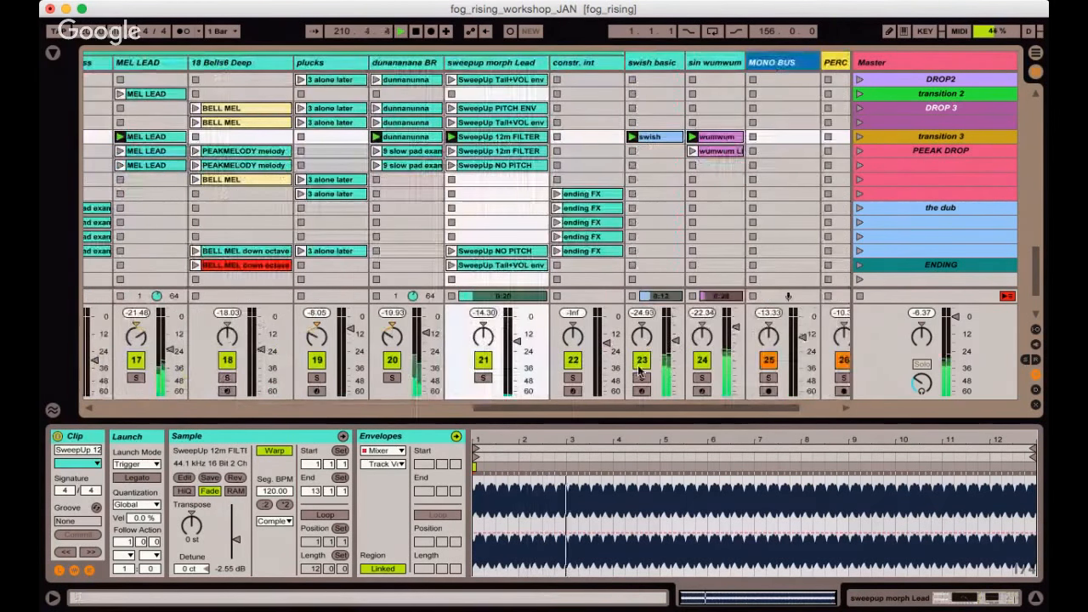
click(702, 379)
click(704, 380)
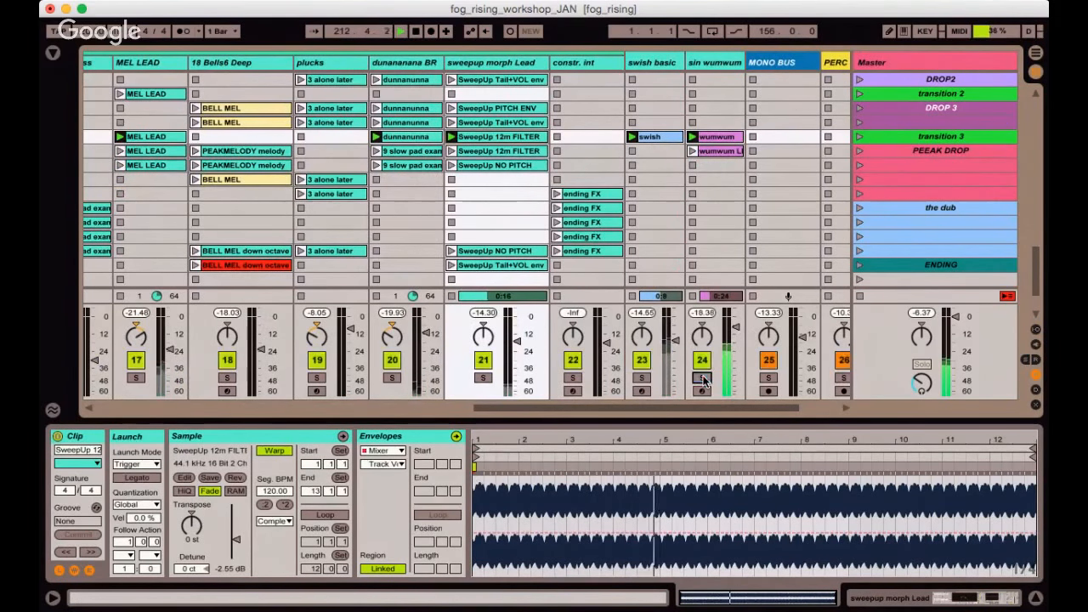
click(644, 379)
click(644, 379)
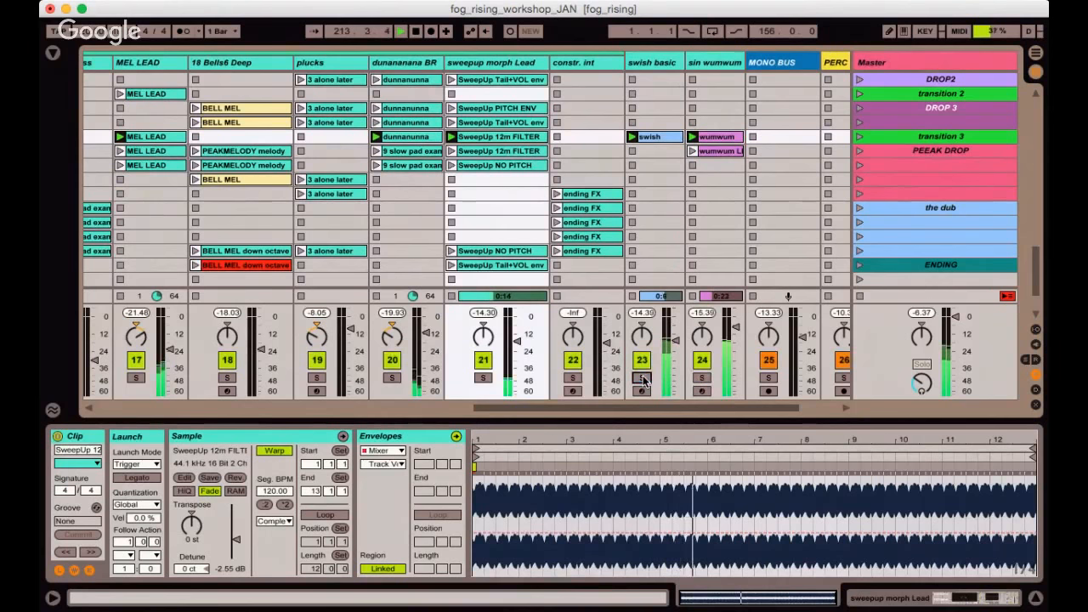
click(698, 378)
click(697, 377)
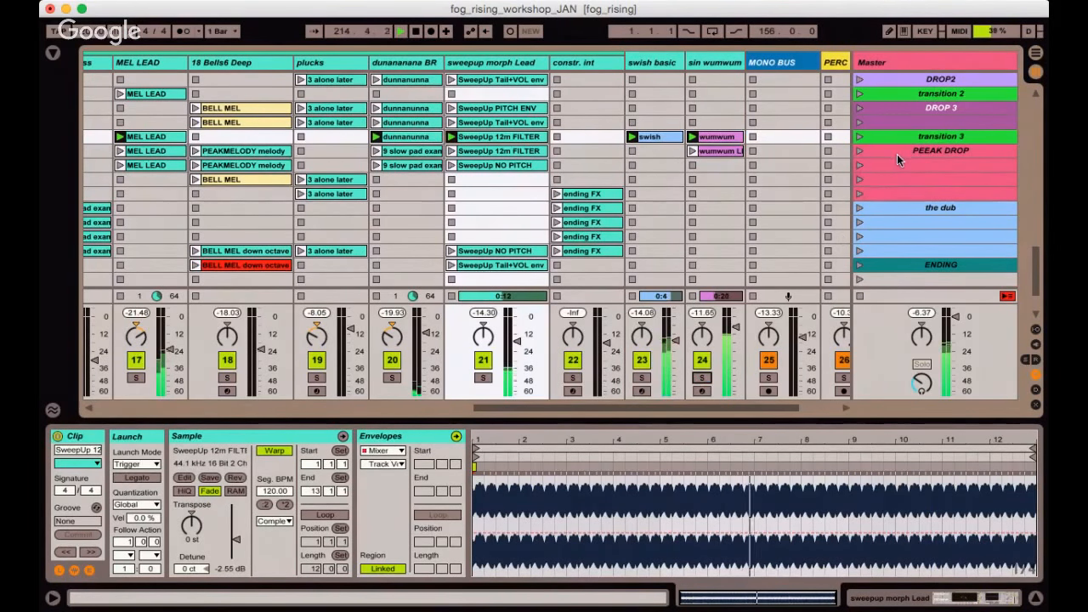
Launch the PEEAK DROP scene and briefly solo its sweepup morph Lead and 18 Bells6 Deep tracks.
click(897, 157)
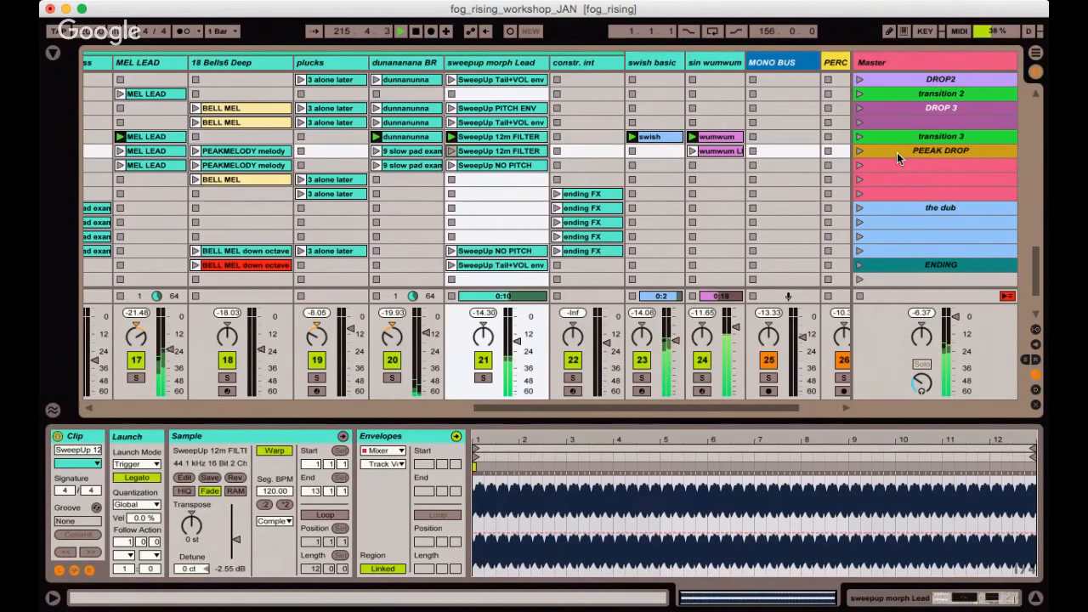
click(859, 150)
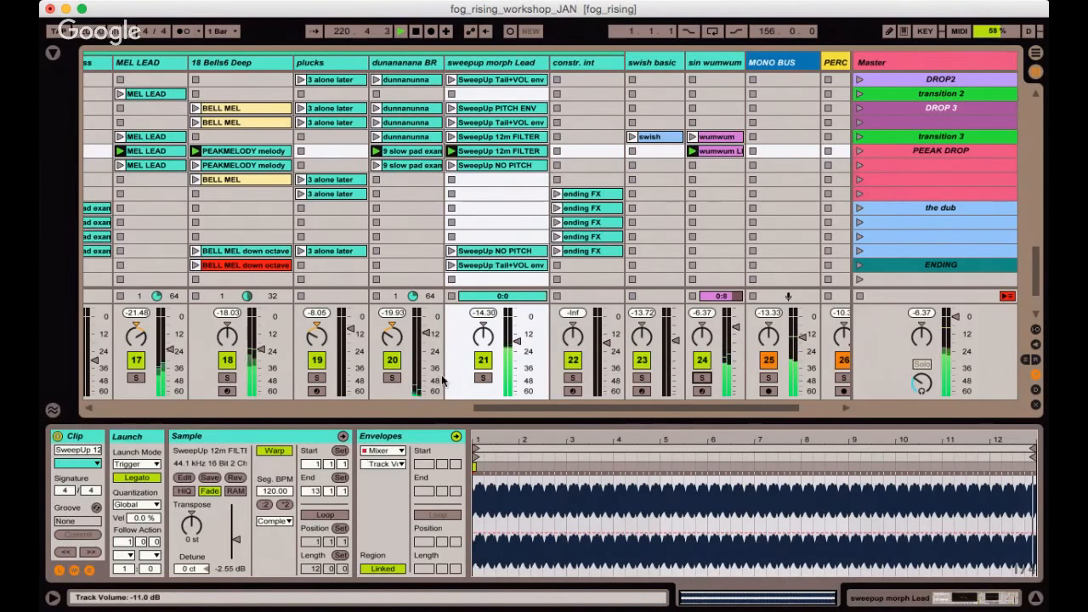
click(482, 378)
click(483, 378)
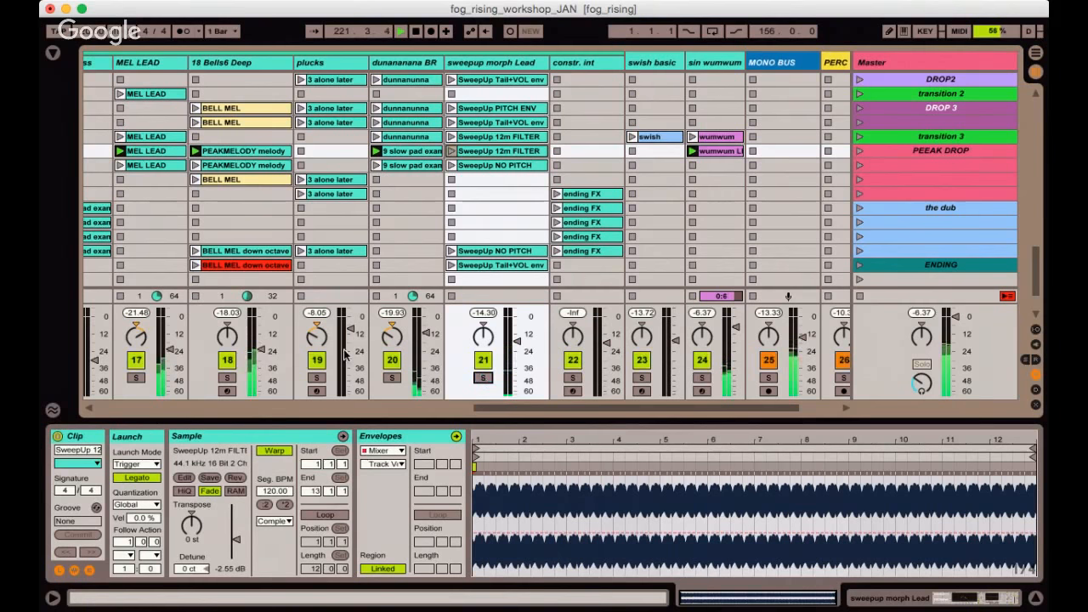
click(226, 379)
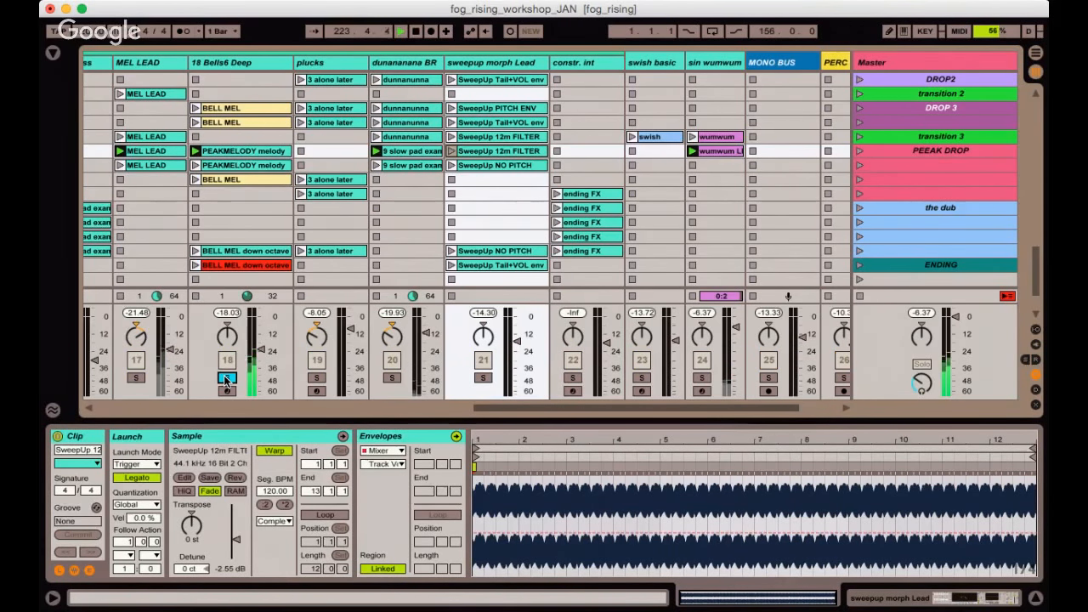
click(224, 375)
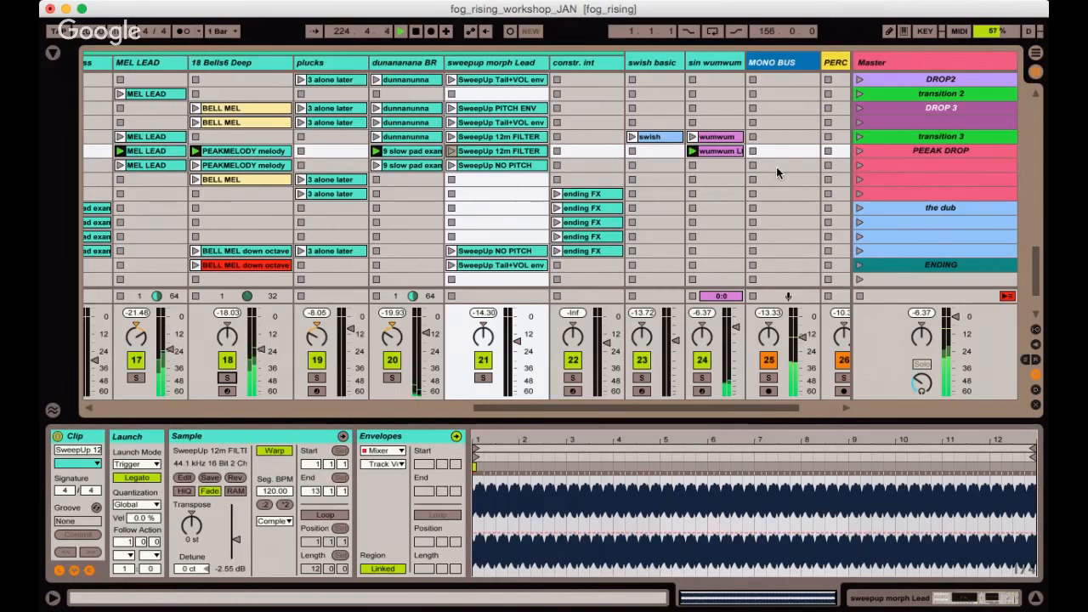
Hide the clip detail view and select the PEEAK DROP scene's sin wumwum, sweepup morph Lead and dunananana BR clips in turn.
scroll(777, 167, left, 2)
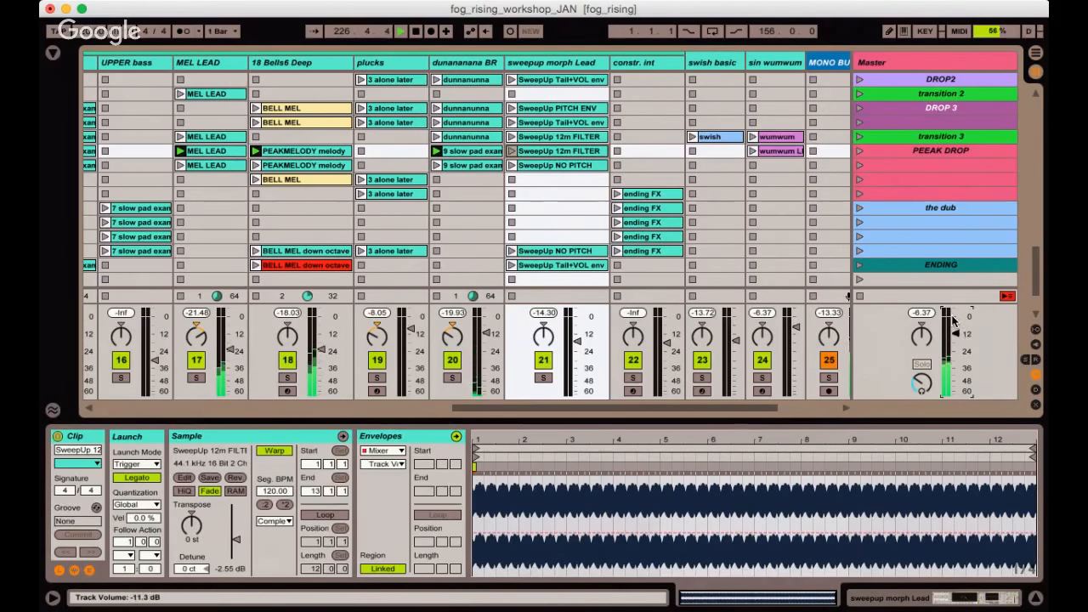
key(super+alt+l)
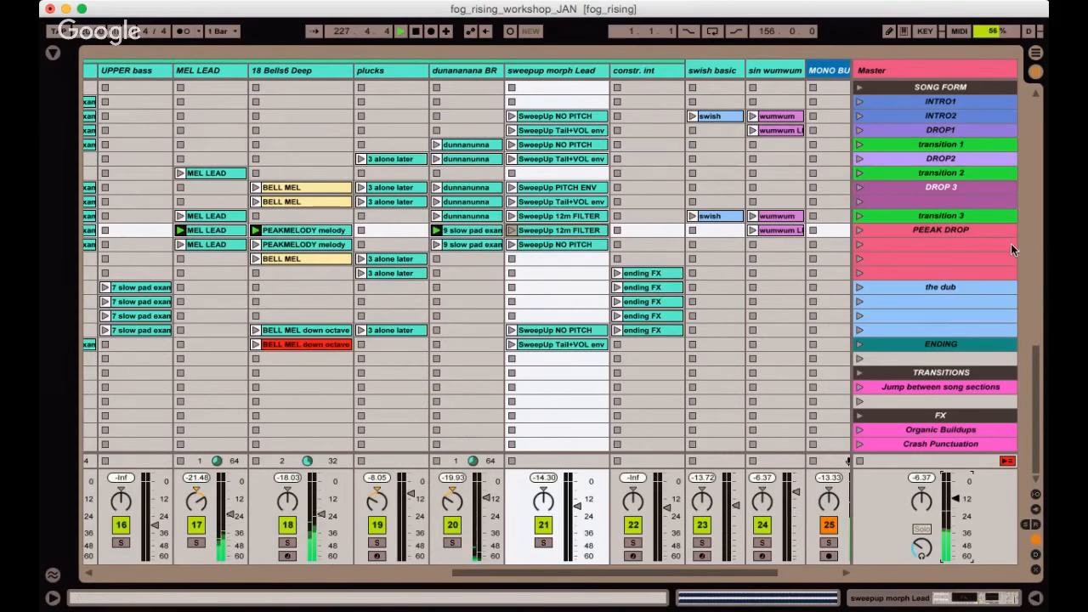
click(982, 230)
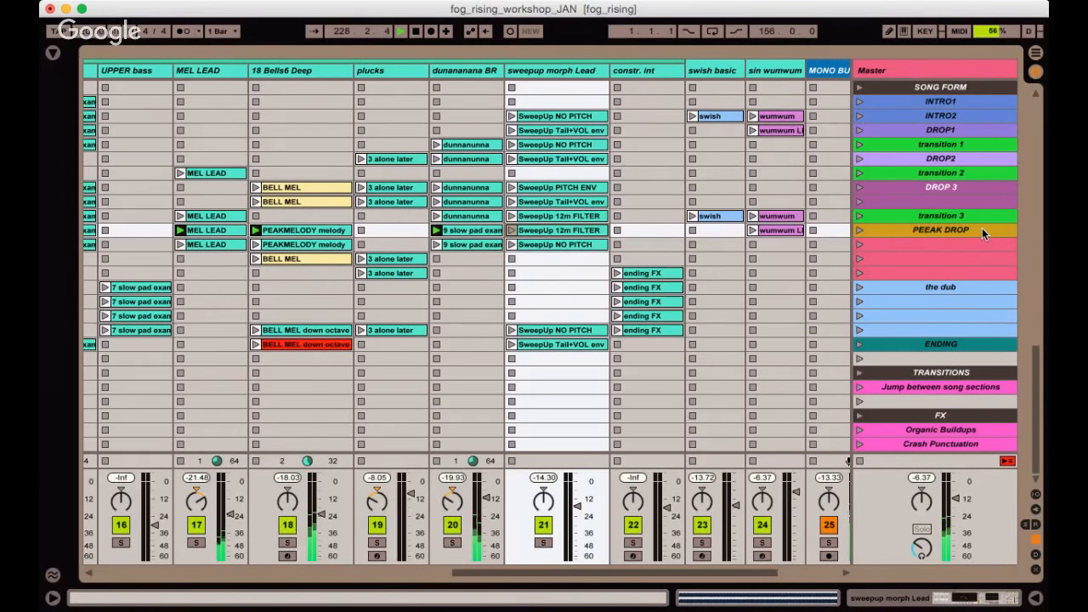
click(783, 231)
click(595, 232)
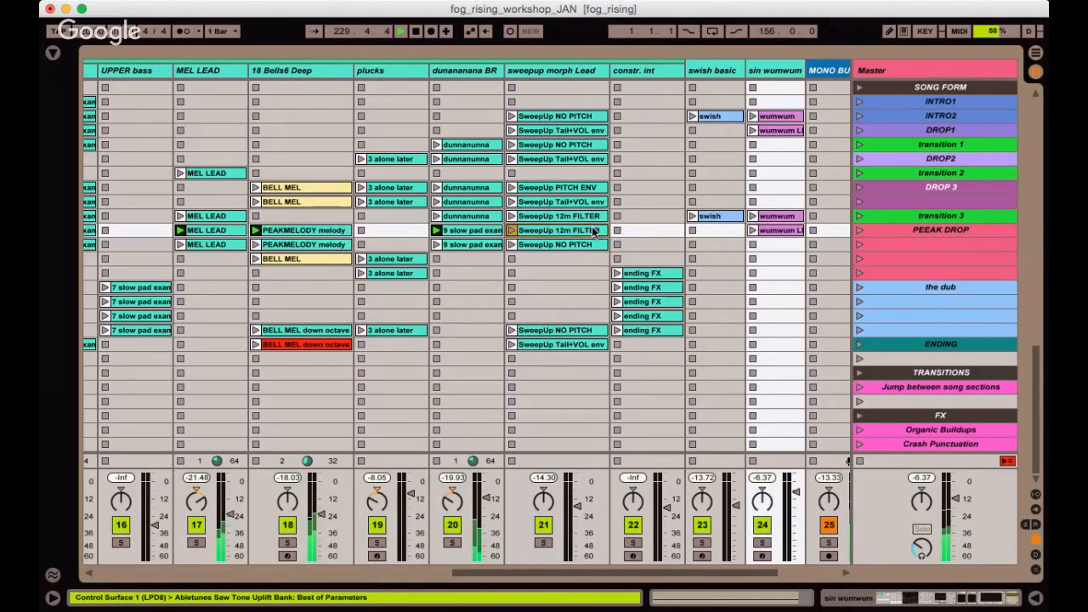
click(477, 234)
Find the BELLS SOLOS section, select its solo1 clip, and return to the SONG FORM scenes.
scroll(477, 234, left, 4)
scroll(477, 234, up, 6)
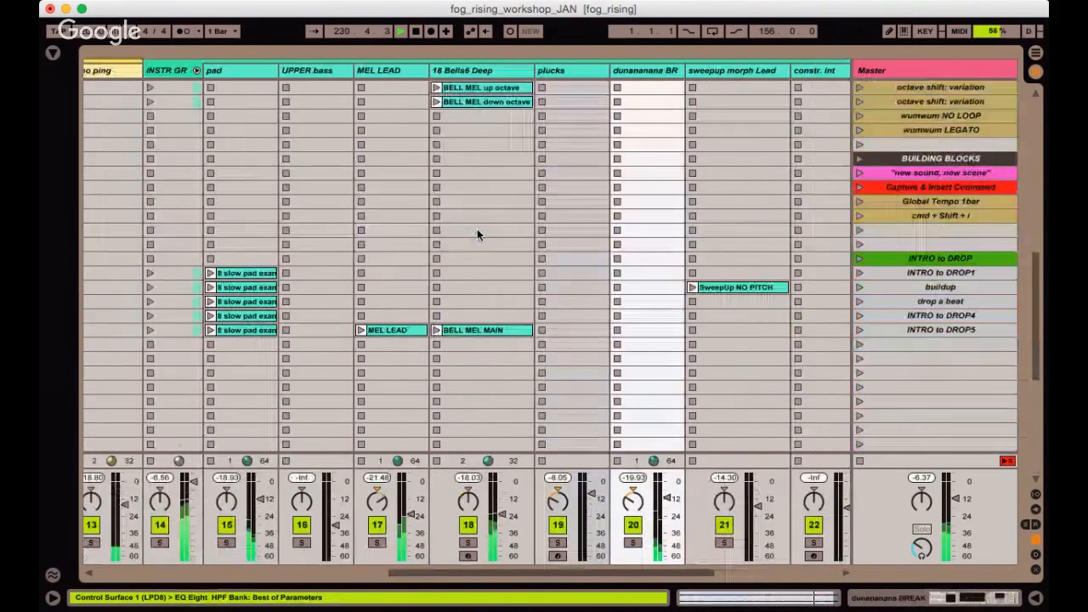
click(477, 234)
scroll(477, 233, up, 5)
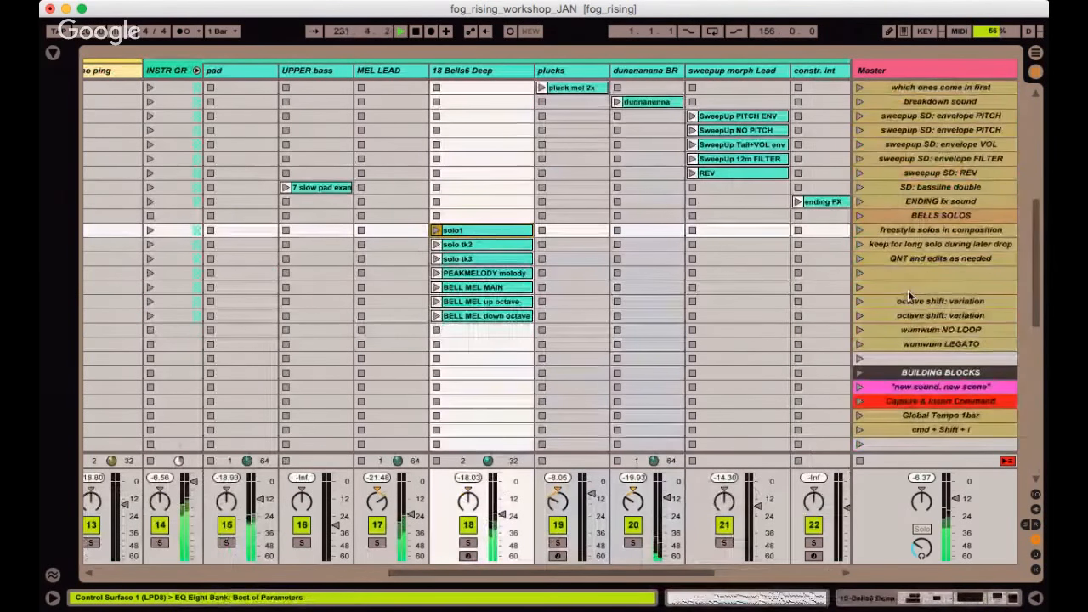
scroll(908, 290, up, 4)
scroll(908, 290, up, 10)
scroll(908, 290, left, 2)
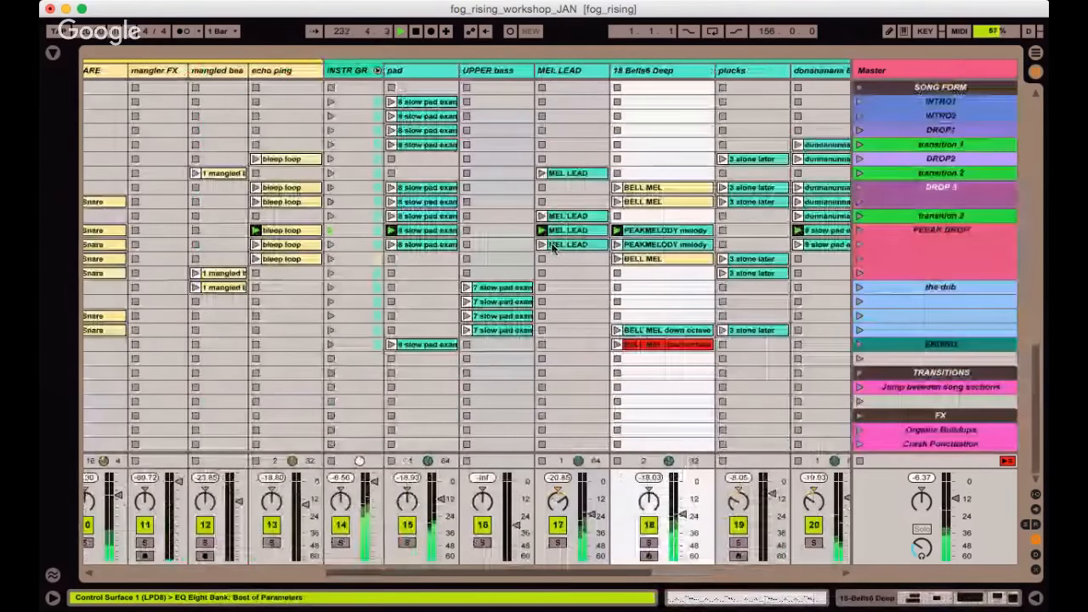
Point out the PEEAK DROP scene's pad, bleep loop, Snare and 130(b) bpm clips by selecting each one.
click(441, 230)
click(281, 233)
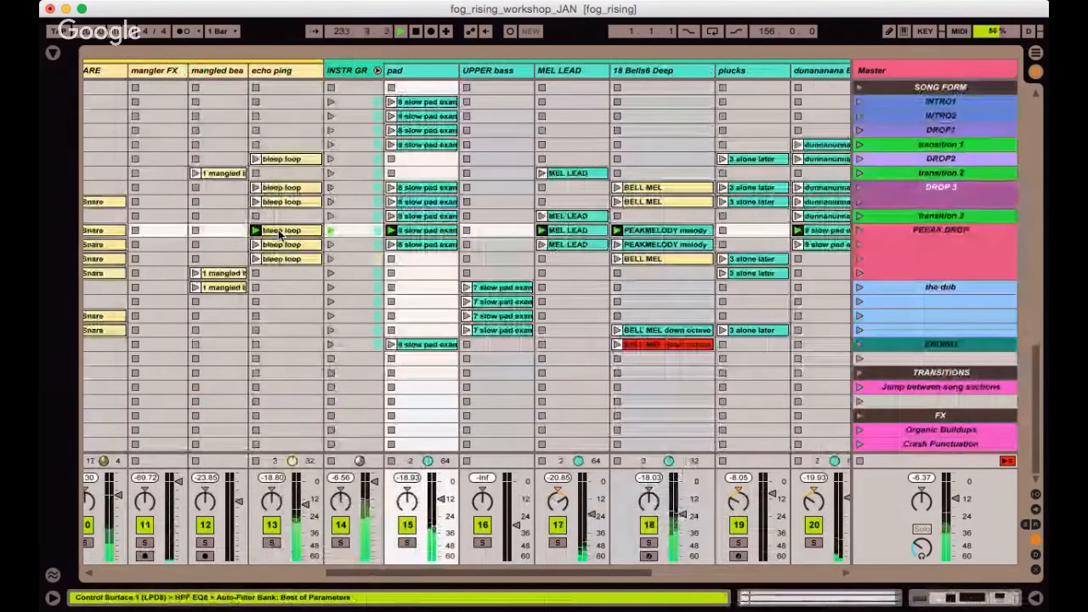
scroll(281, 233, left, 4)
click(329, 231)
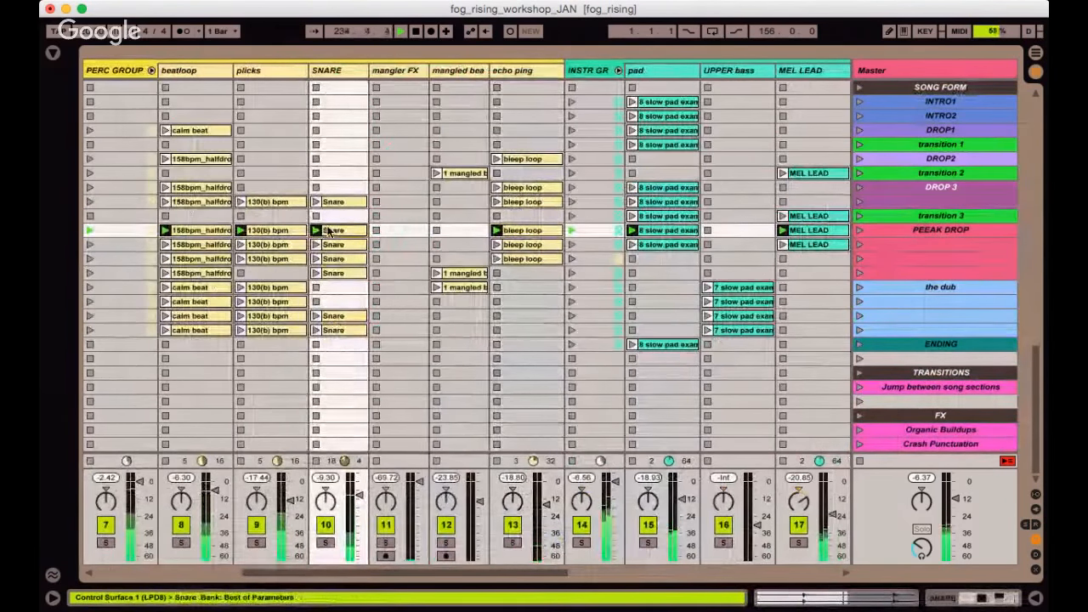
click(290, 230)
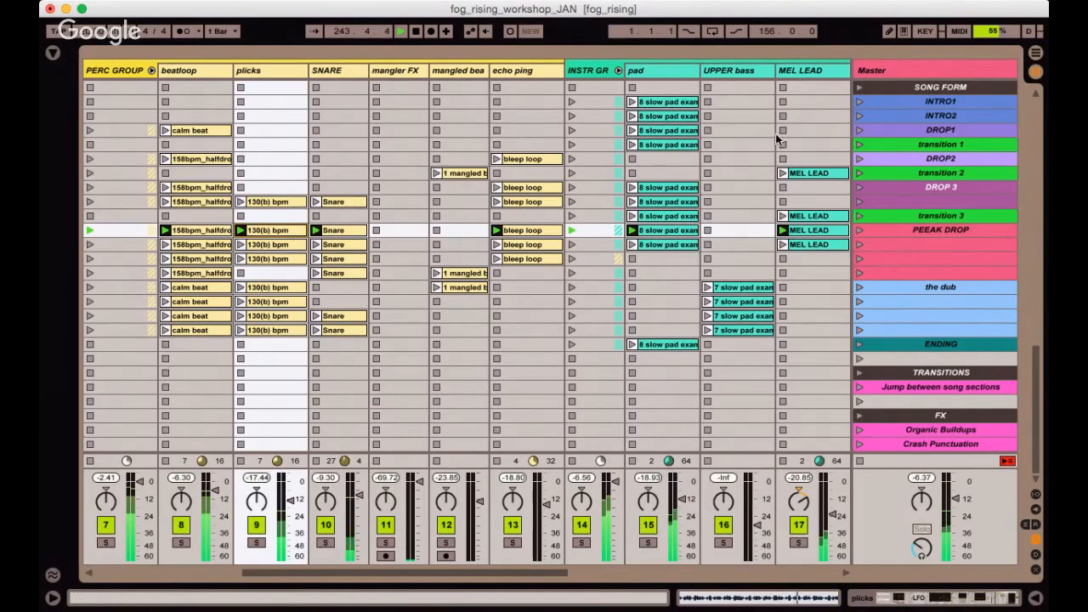
Rename the unnamed scene directly below PEEAK DROP as 32bar PEAK.
click(885, 244)
text(32)
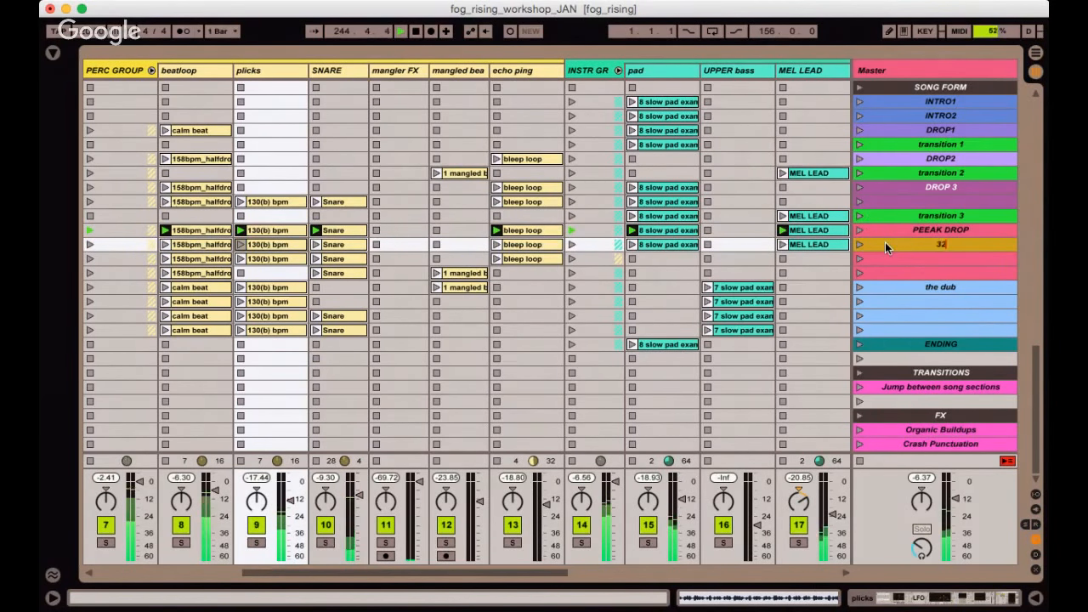
text(bar PEAK)
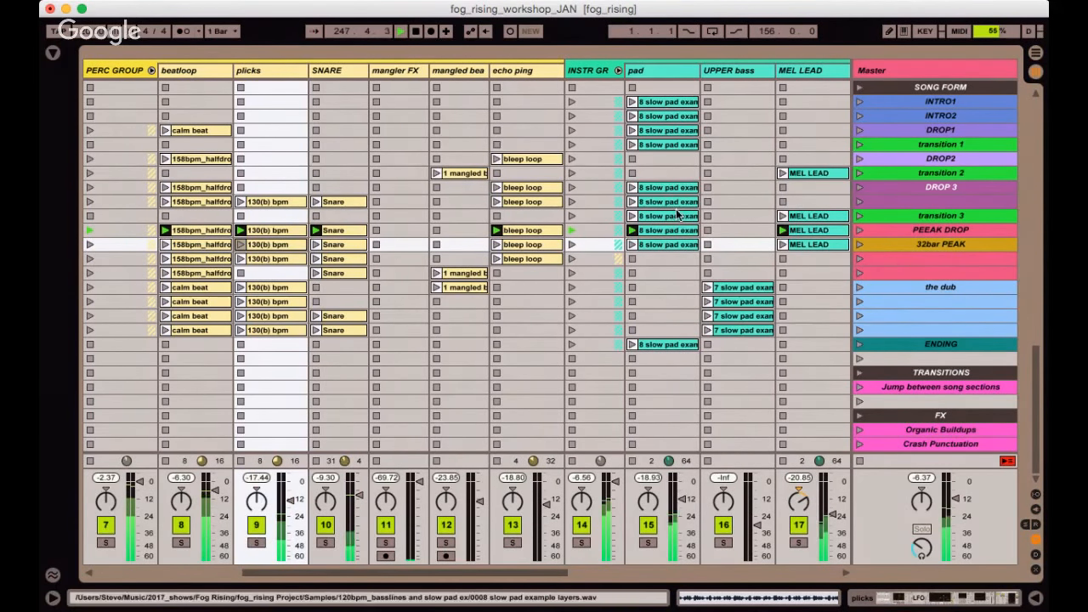
Launch the solo1 clip from the BELLS SOLOS section over the playing PEEAK DROP scene.
scroll(677, 214, right, 8)
scroll(677, 214, up, 10)
scroll(676, 214, up, 5)
scroll(675, 214, right, 5)
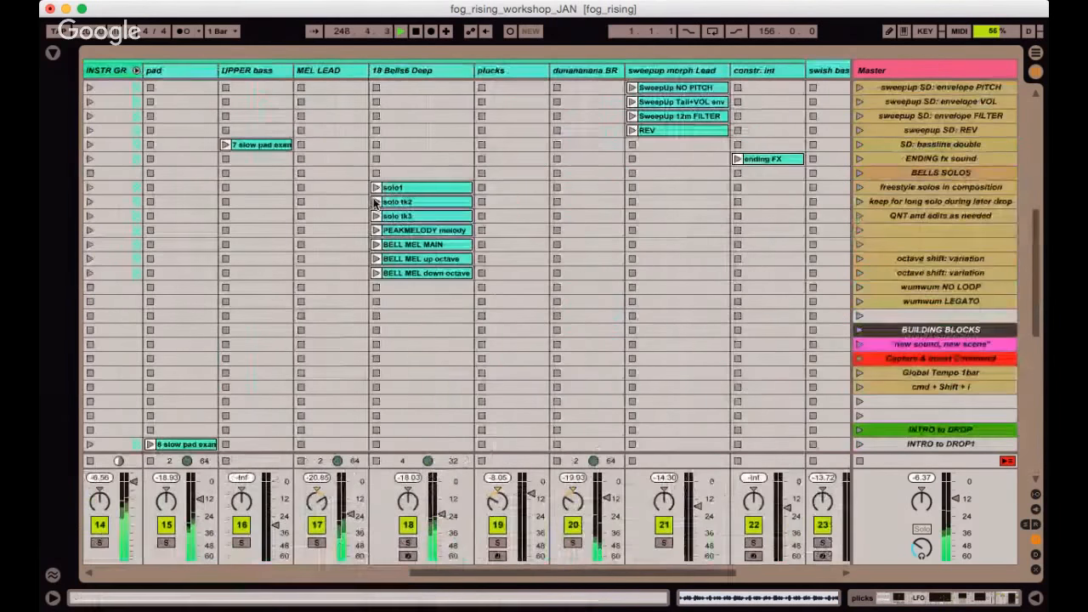
click(377, 188)
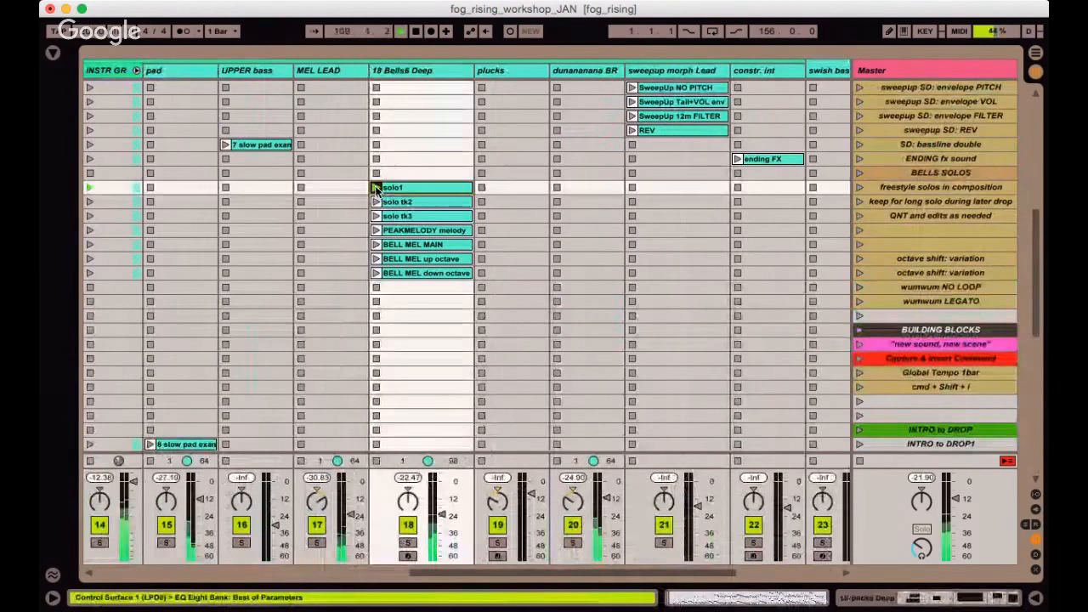
Return to the SONG FORM scenes and step through the PEEAK DROP scene's clip slots, starting at dunananana BR and finishing at MEL LEAD.
scroll(399, 195, down, 10)
scroll(399, 195, down, 5)
scroll(400, 195, left, 2)
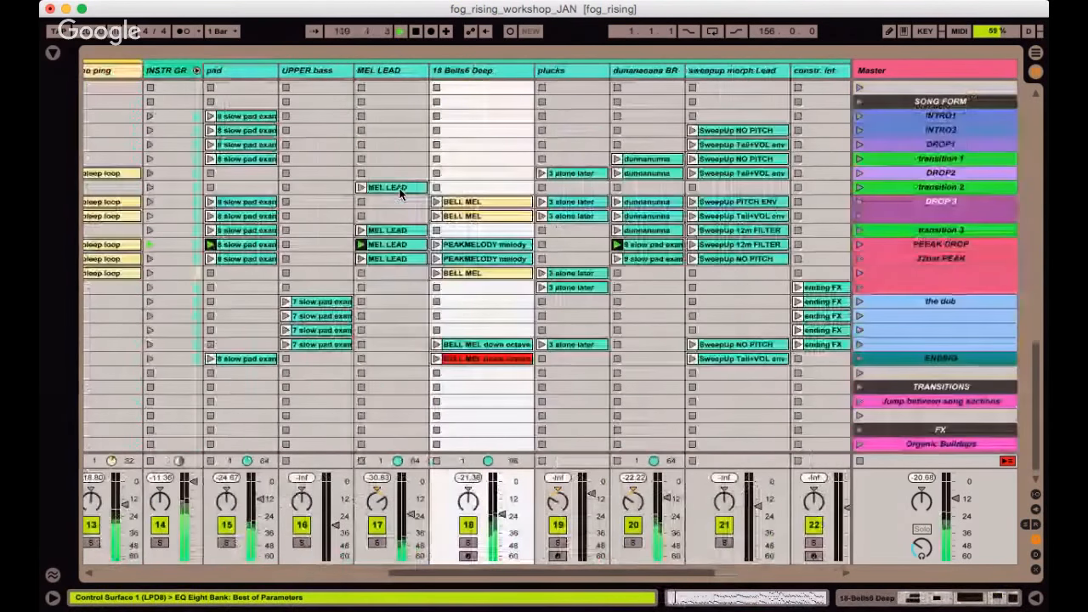
click(643, 247)
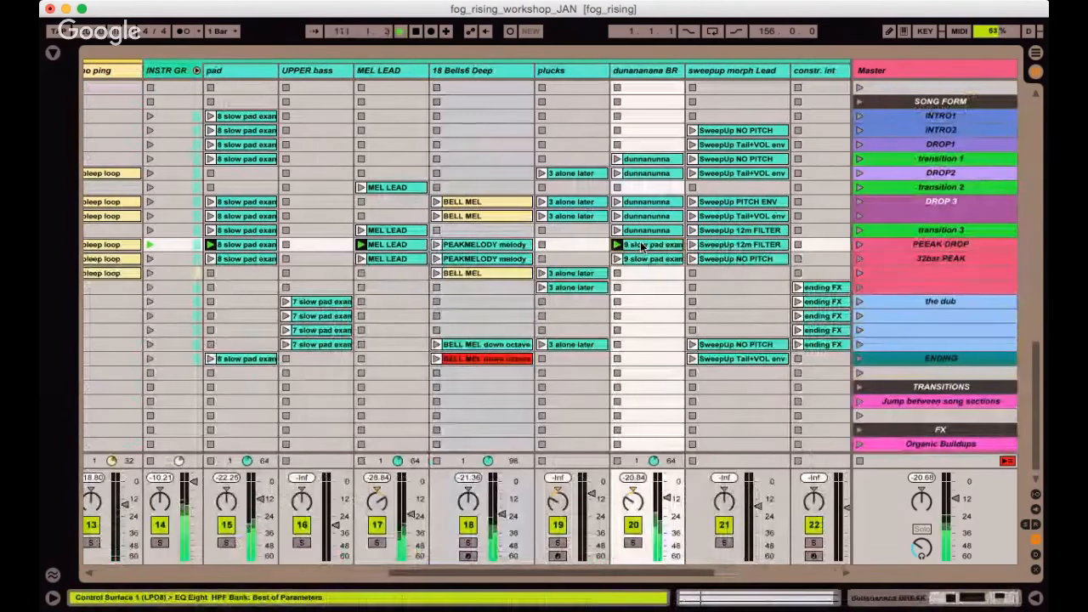
key(Left)
key(Left)
key(Left)
key(Left)
key(Left)
key(Left)
key(Right)
key(Right)
key(Right)
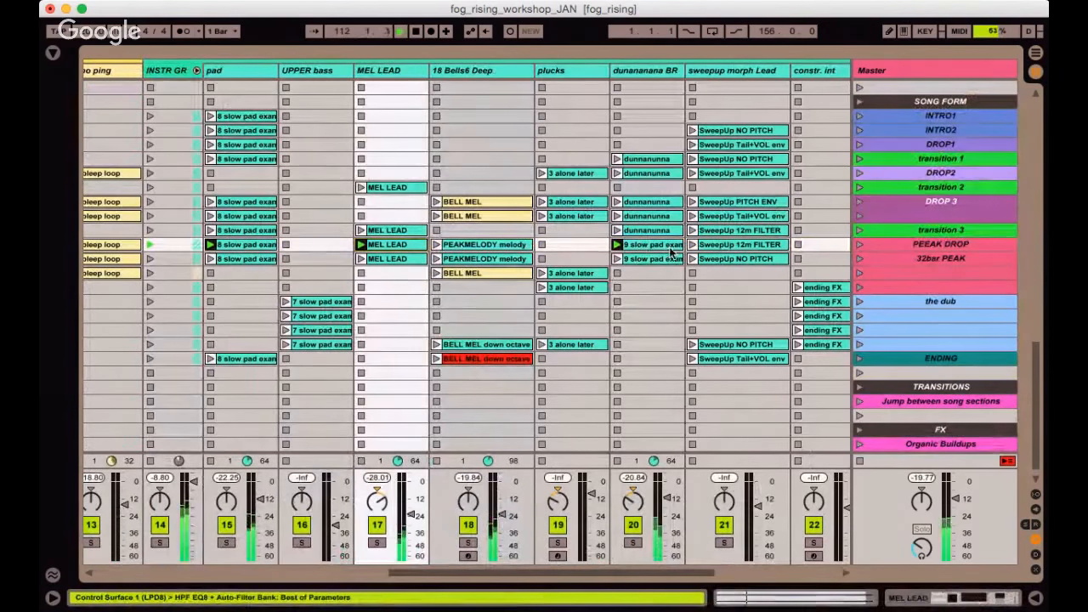
Capture the playing clips as a new scene directly below 32bar PEAK and shorten its solo1 clip's loop to 24 bars.
click(905, 252)
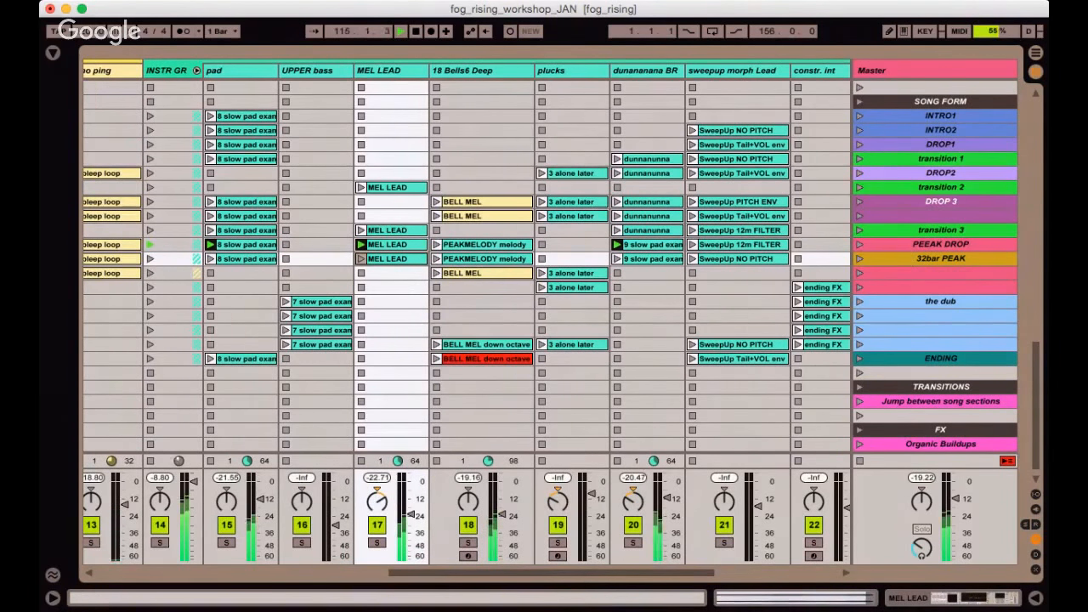
key(super+shift+i)
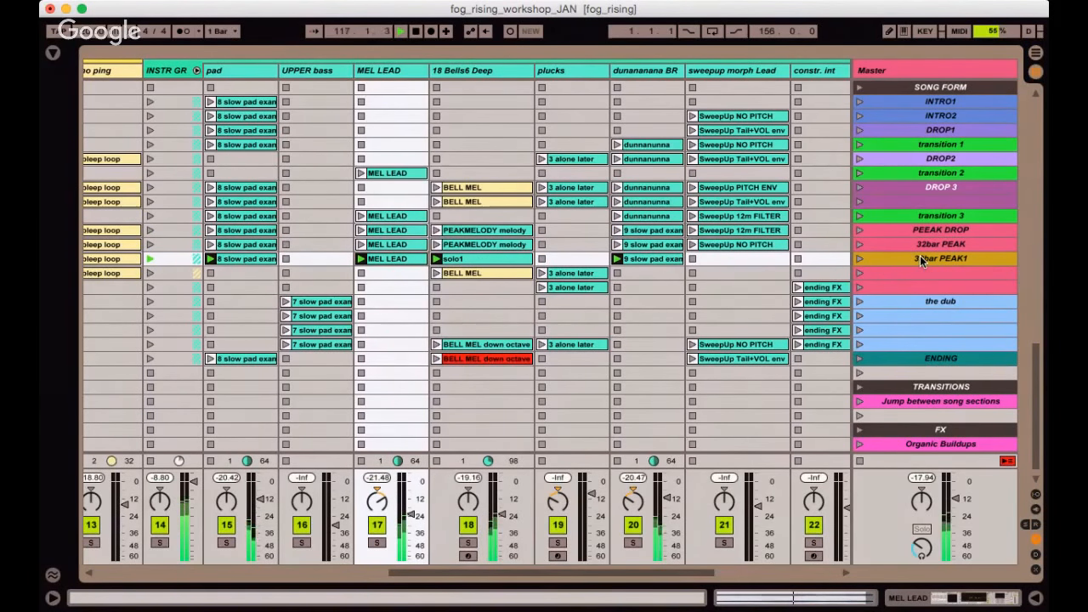
double_click(493, 256)
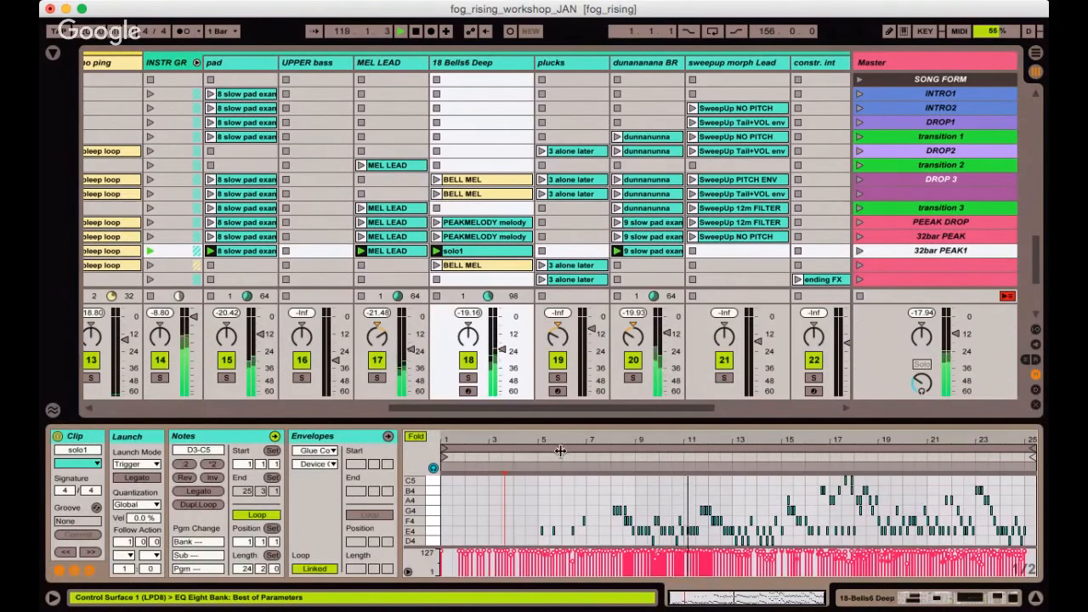
click(562, 448)
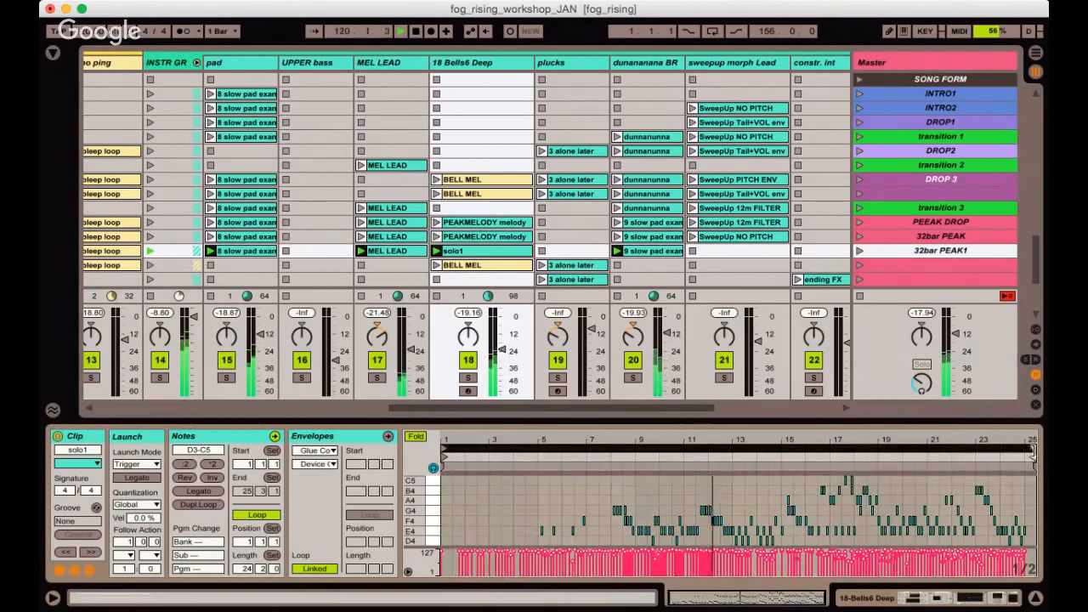
drag(1034, 448, 1024, 448)
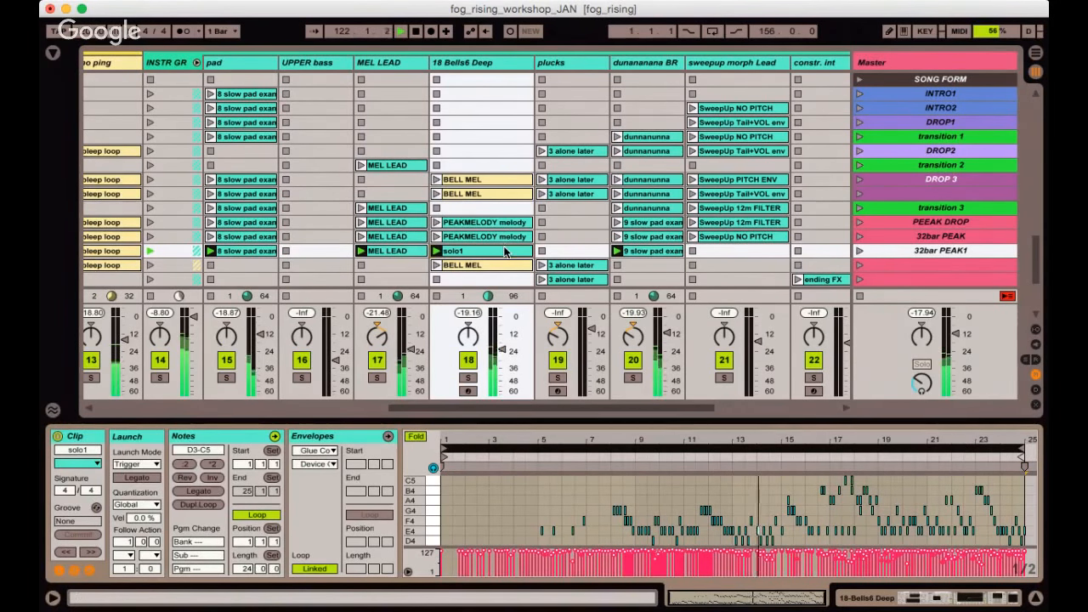
Solo the 18 Bells6 Deep track briefly to hear the bell solo alone, and unsolo it.
scroll(505, 251, down, 1)
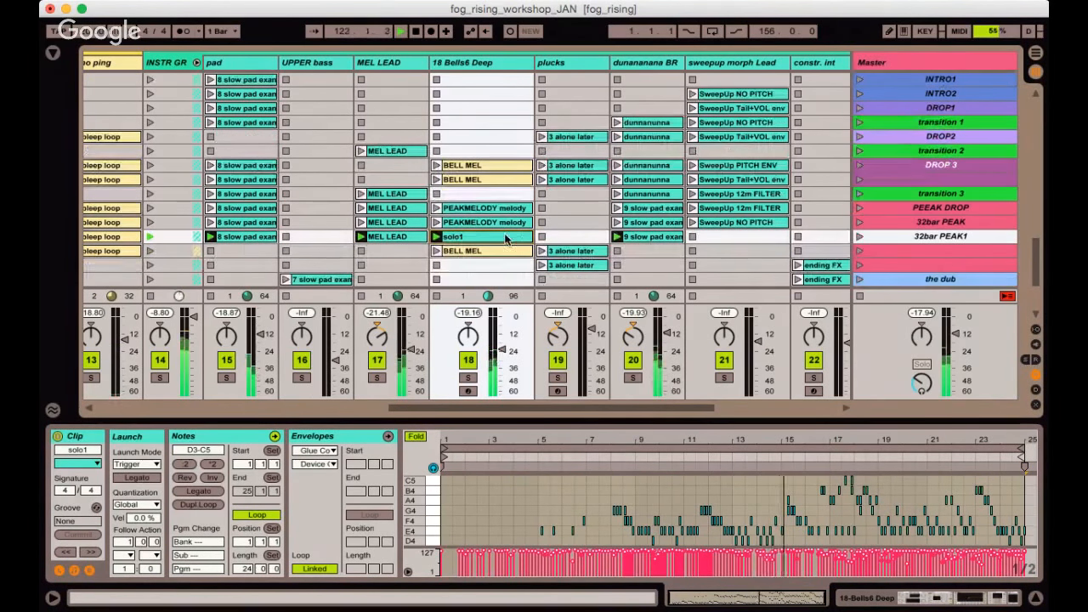
click(468, 378)
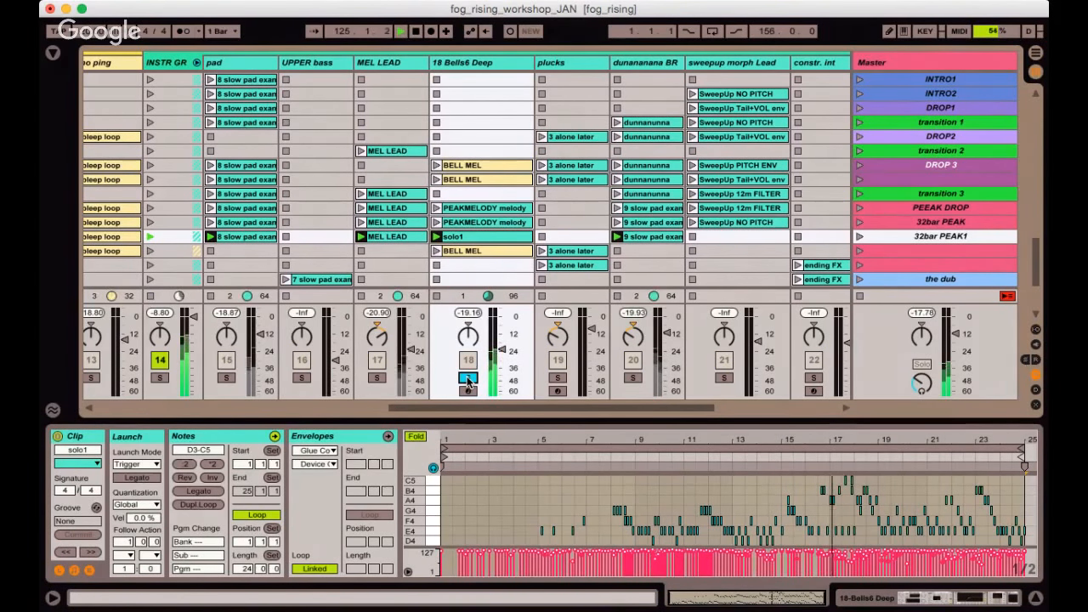
click(468, 378)
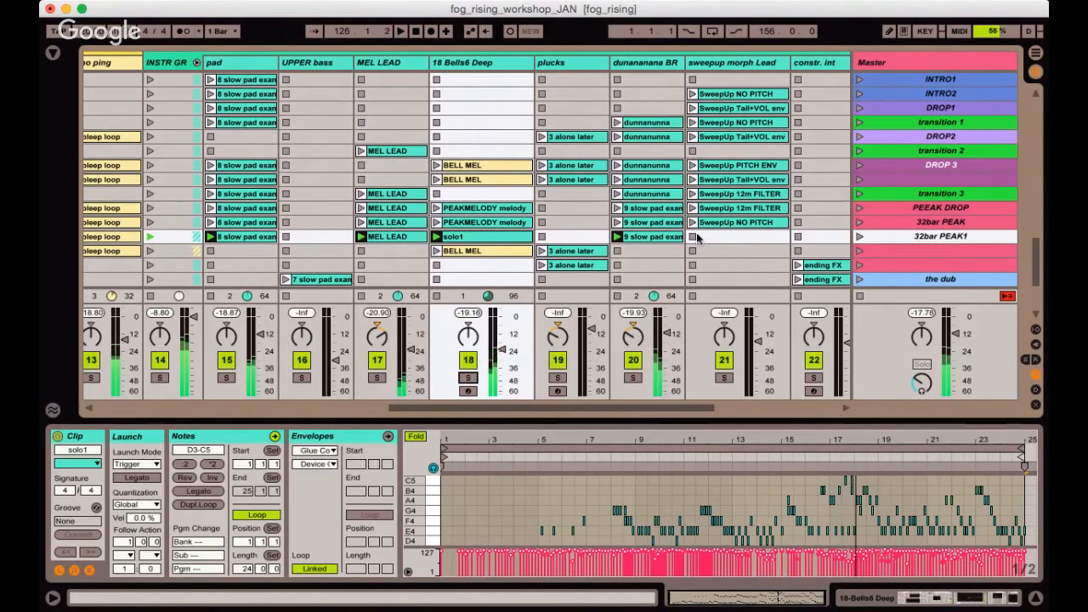
Point out the earlier song sections by selecting the INTRO1 and DROP2 scenes.
click(897, 76)
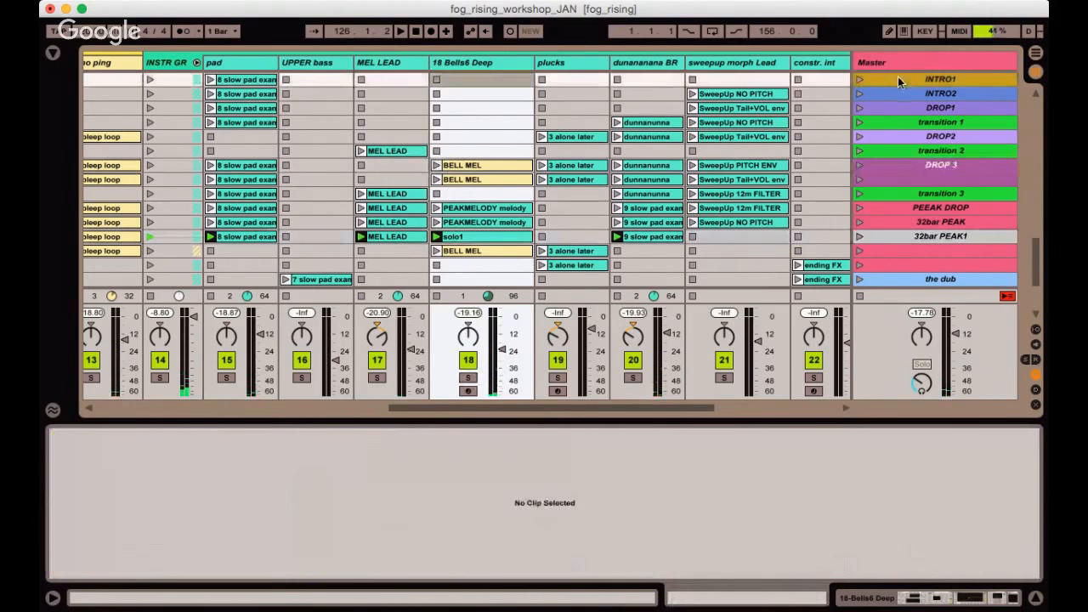
click(881, 126)
click(882, 136)
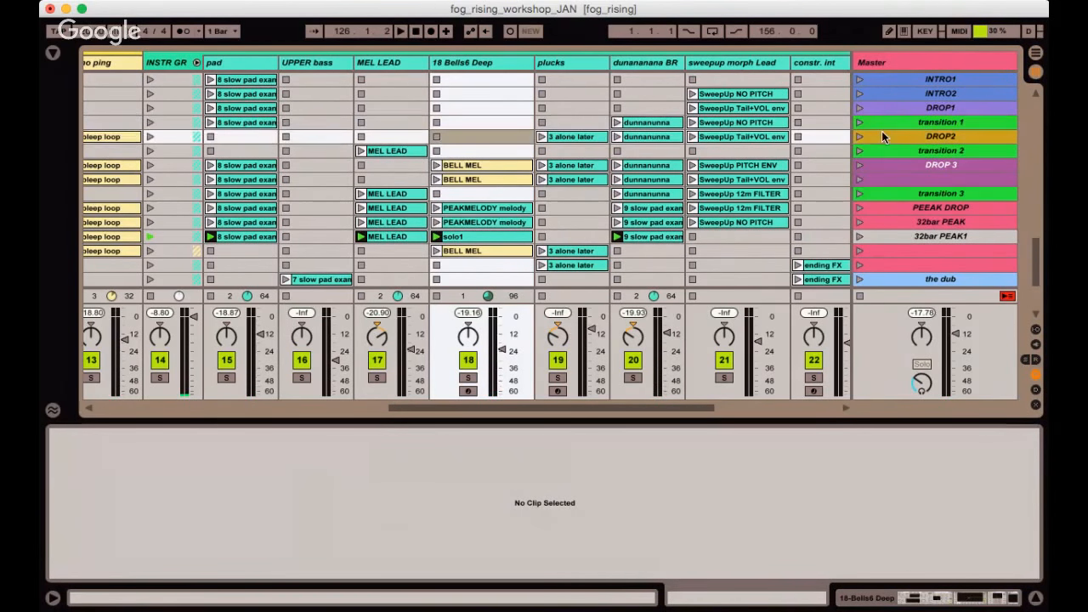
Rename the 32bar PEAK scene as 24bar PEAK and recolour it bright red.
click(883, 221)
key(super+r)
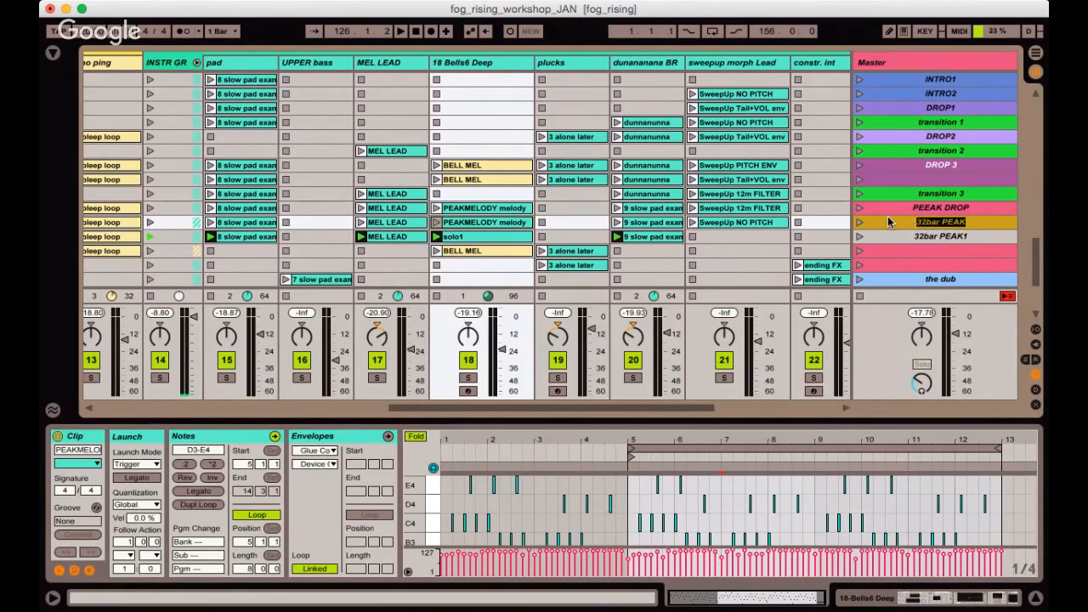
key(Left)
key(Right)
key(BackSpace)
key(BackSpace)
text(4)
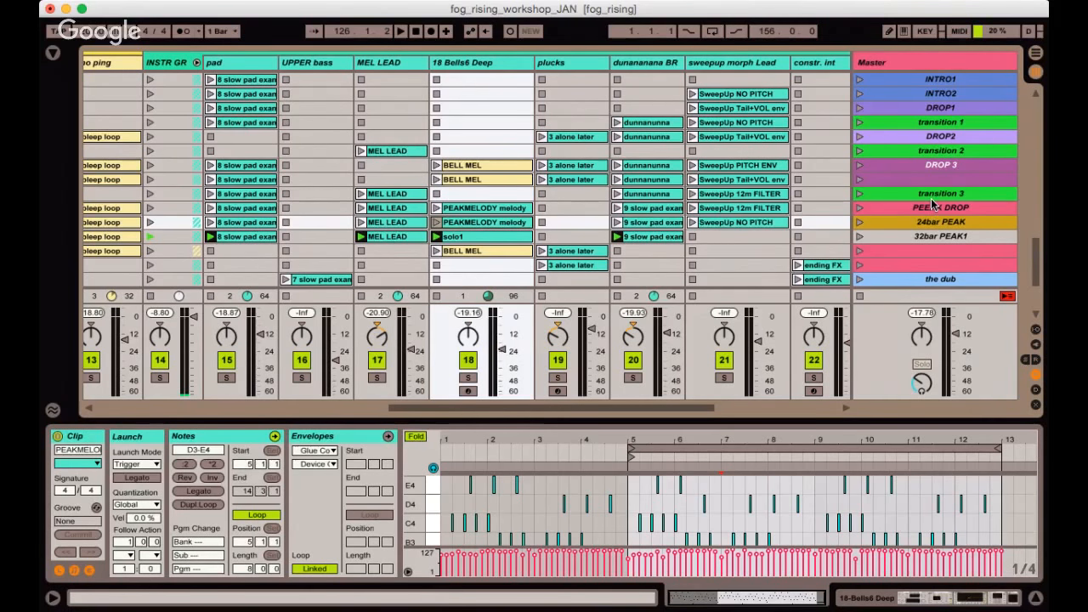
key(super+alt+l)
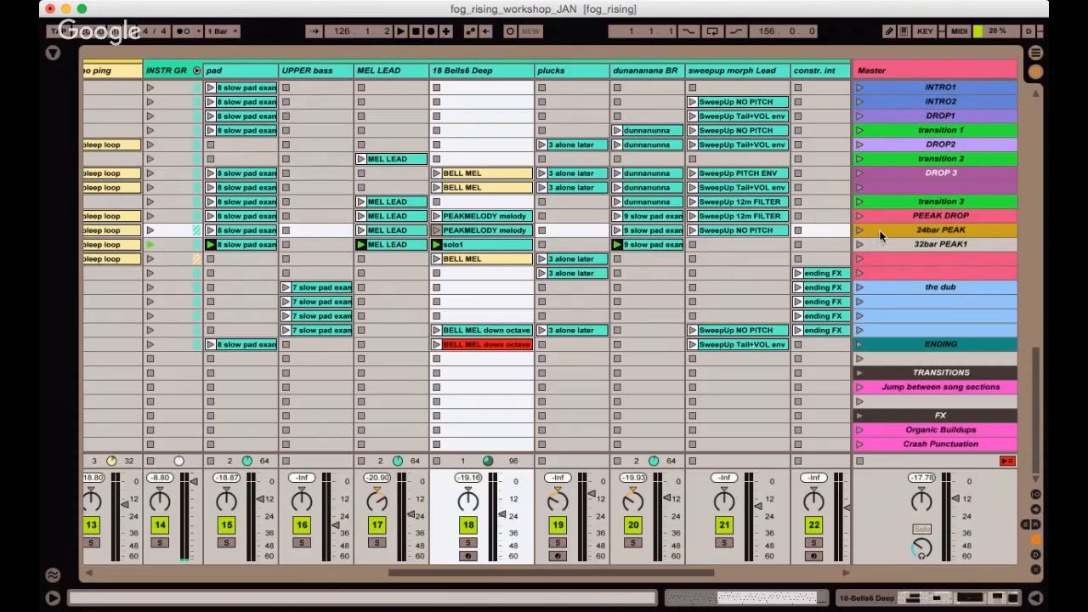
click(890, 464)
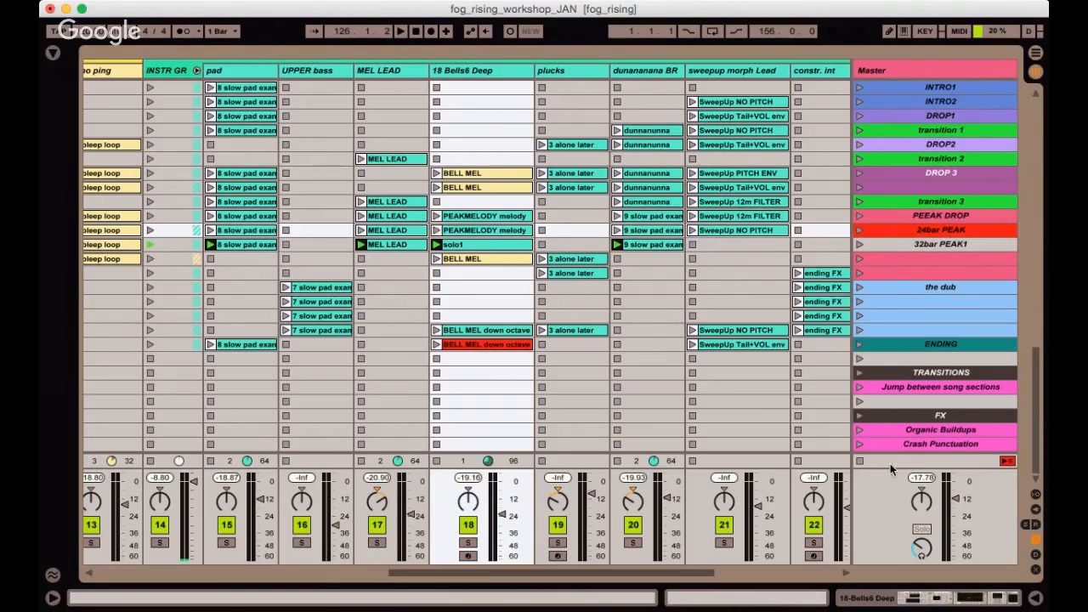
Point out the PEEAK DROP scene and launch the dub scene.
click(907, 219)
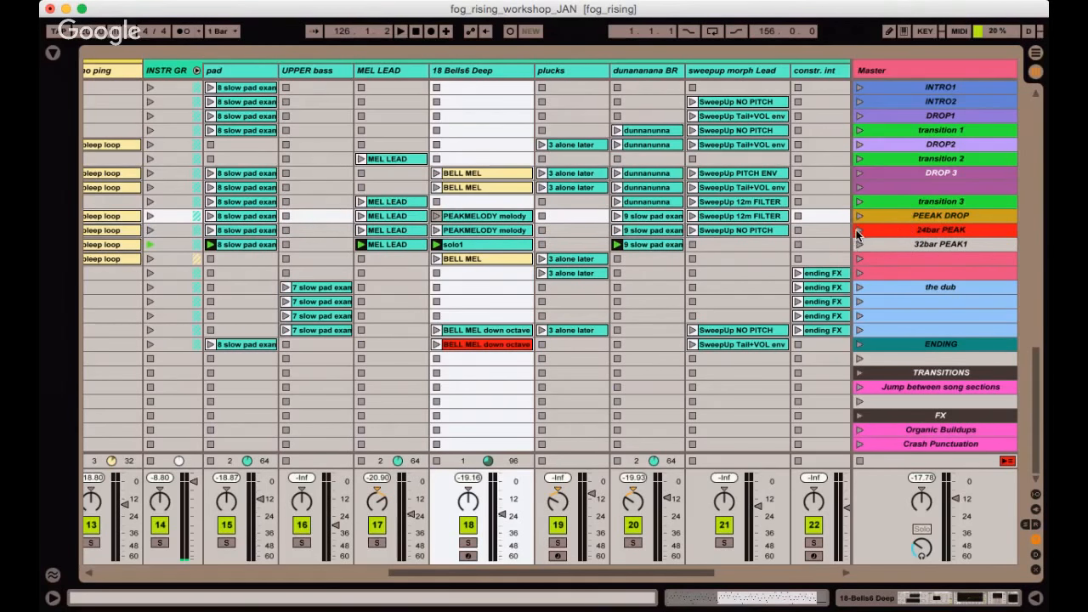
click(872, 285)
click(860, 289)
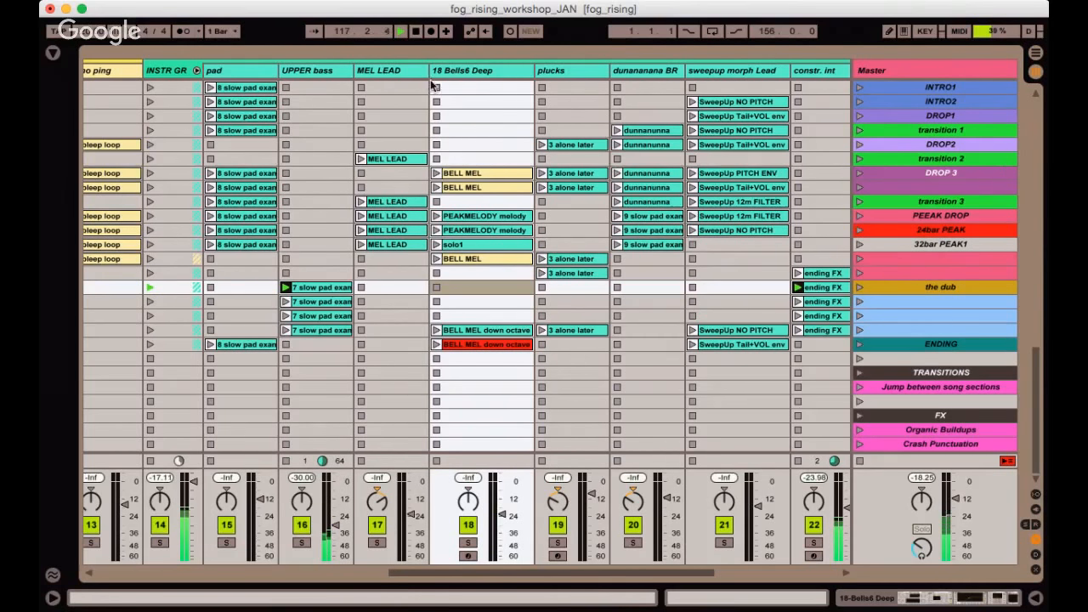
Set the global launch quantization to 1/4 and launch the unnamed scene directly below the dub.
click(889, 276)
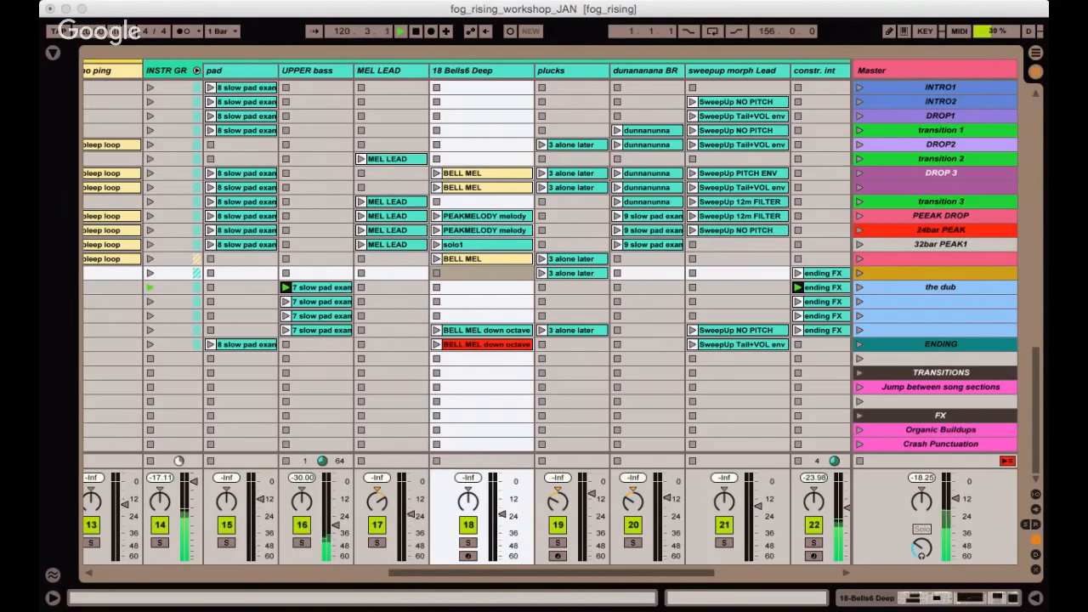
click(239, 143)
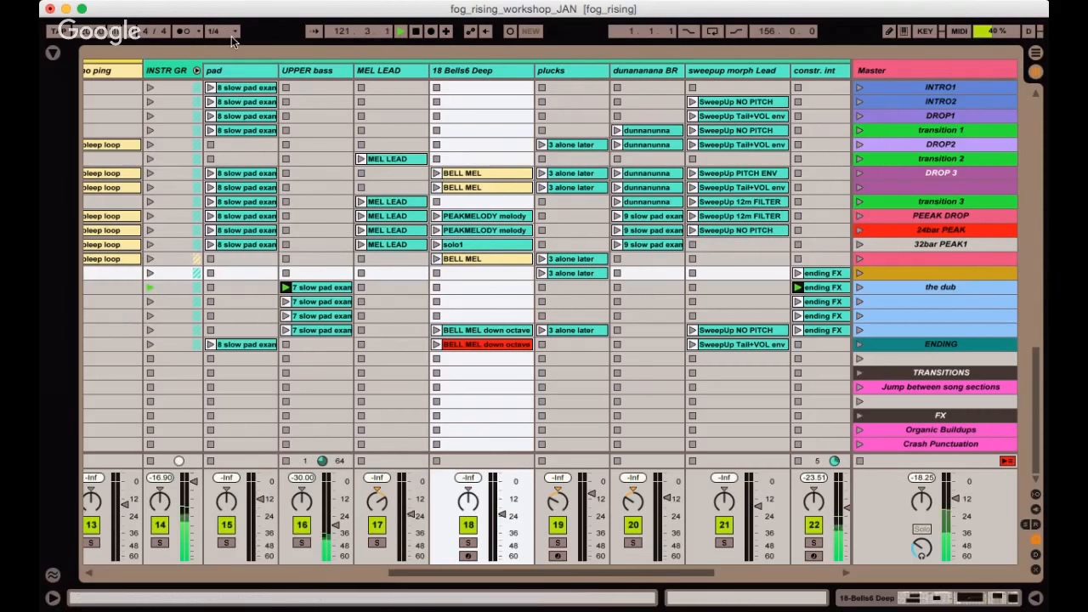
click(882, 299)
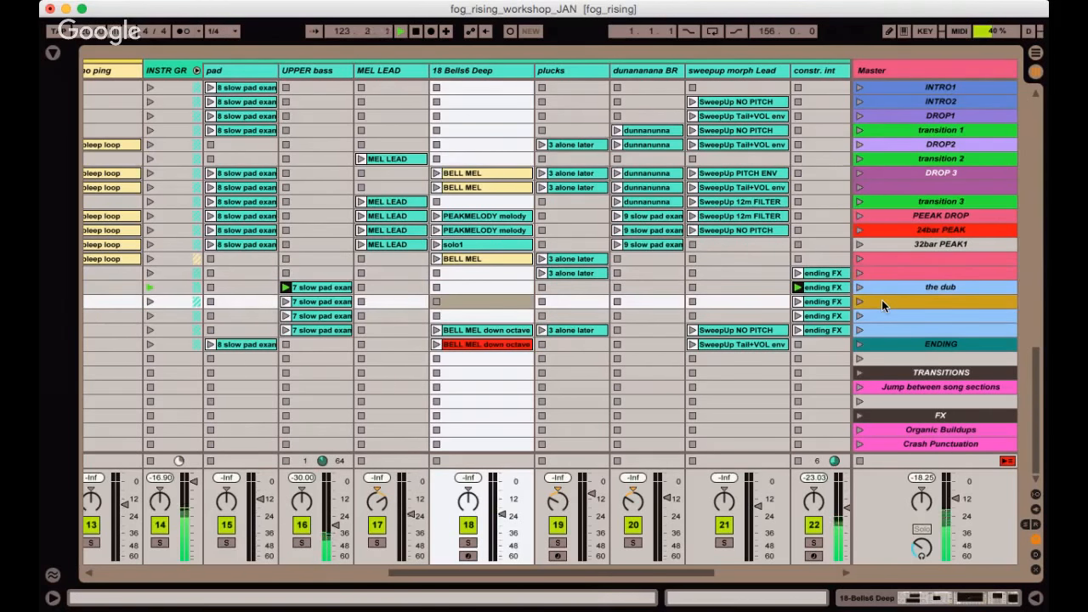
key(Return)
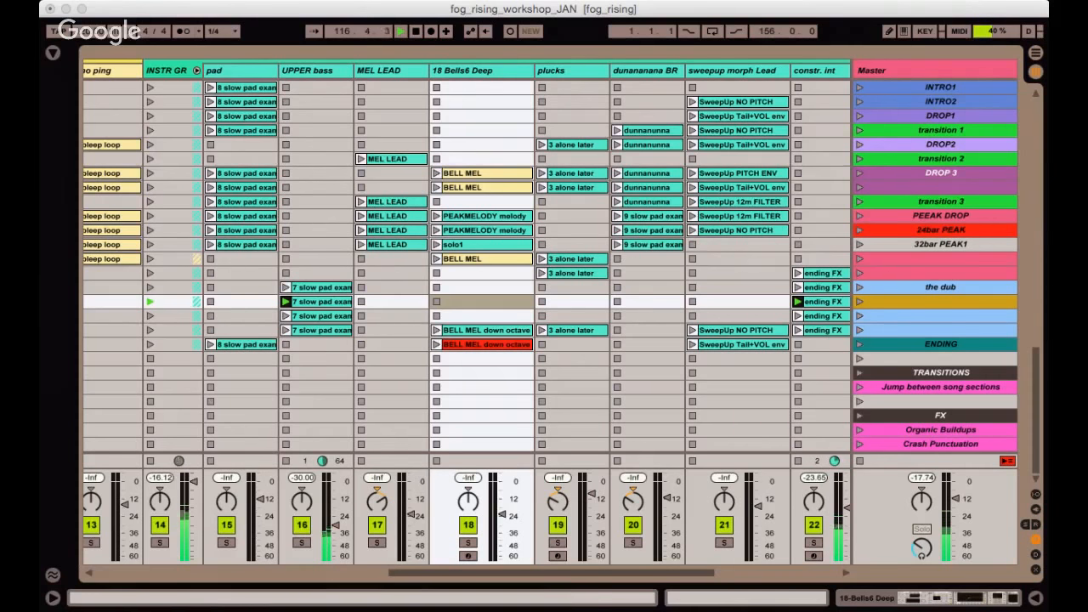
Set the global launch quantization to 1 Bar and launch the second unnamed scene below the dub.
click(224, 71)
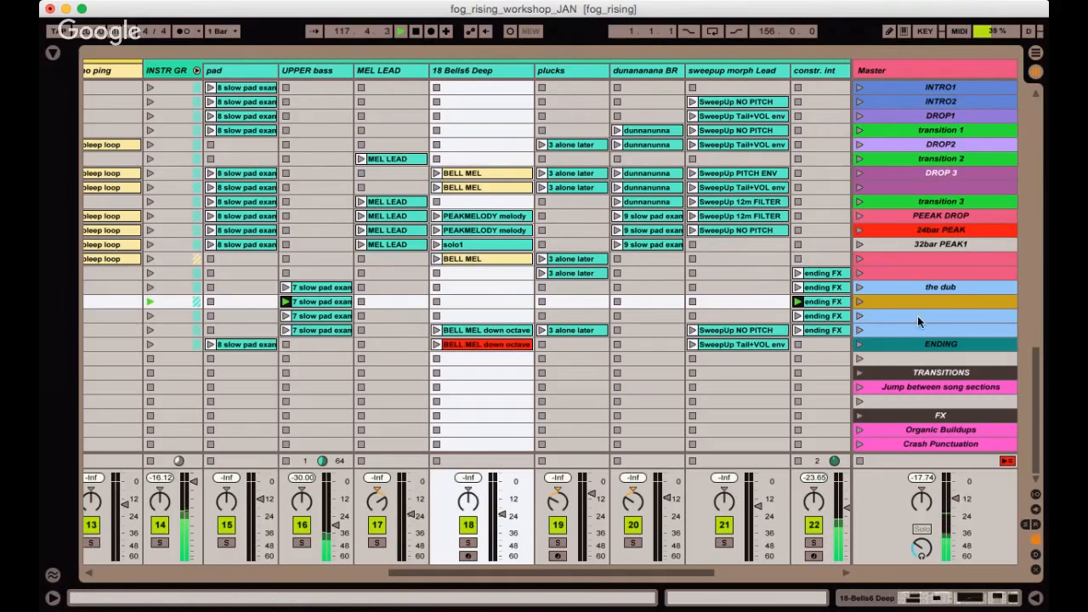
click(892, 316)
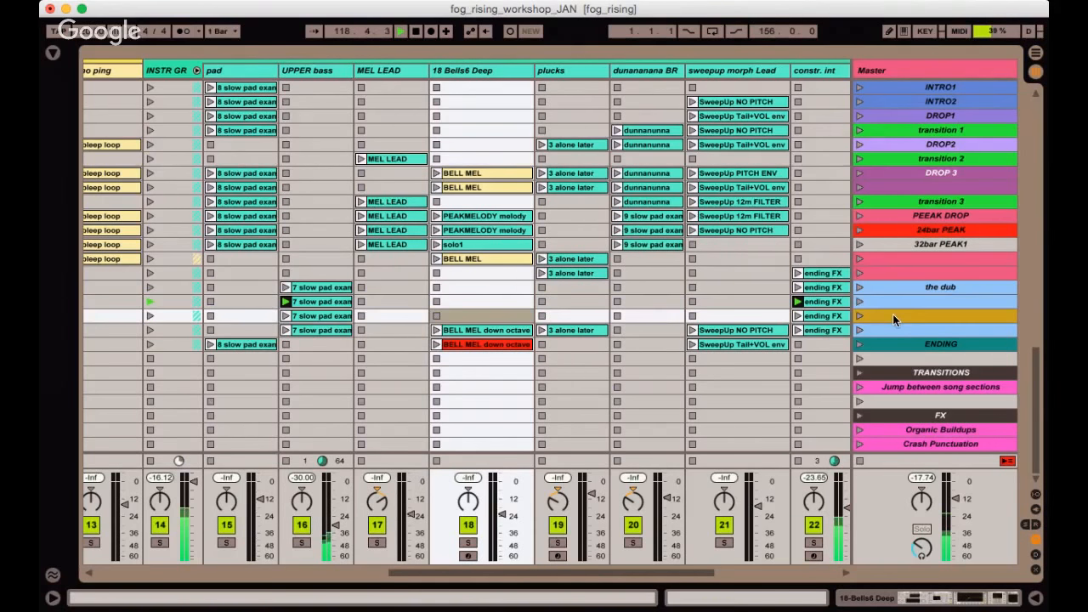
key(Return)
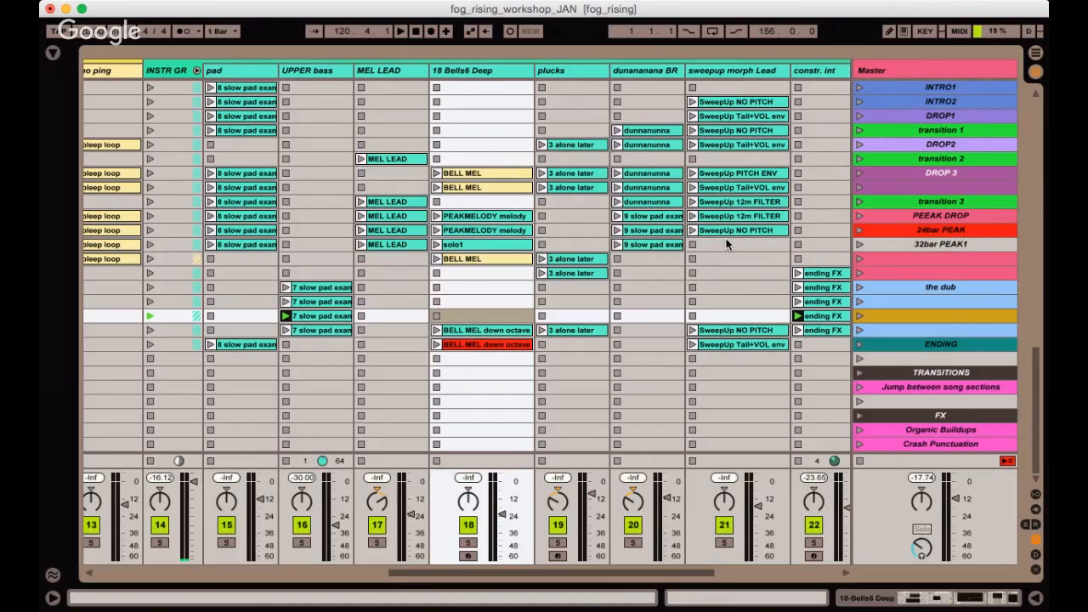
Examine the dunnanunna and 3 alone later clips in the 120bpm slow pad song scene, and return to the SONG FORM scenes.
key(super+alt+l)
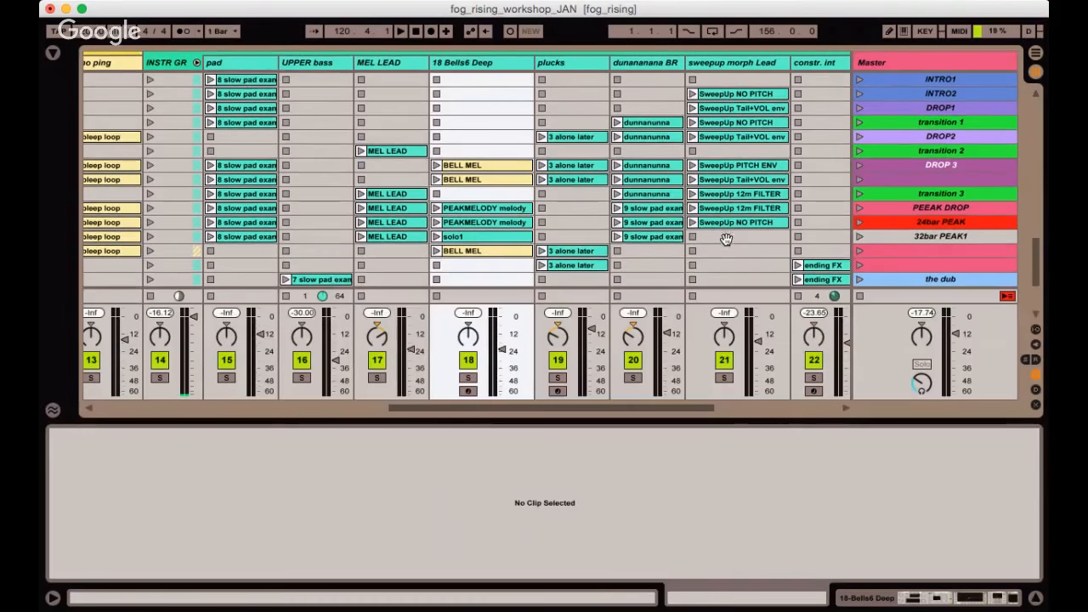
key(super+alt+l)
key(super+alt+m)
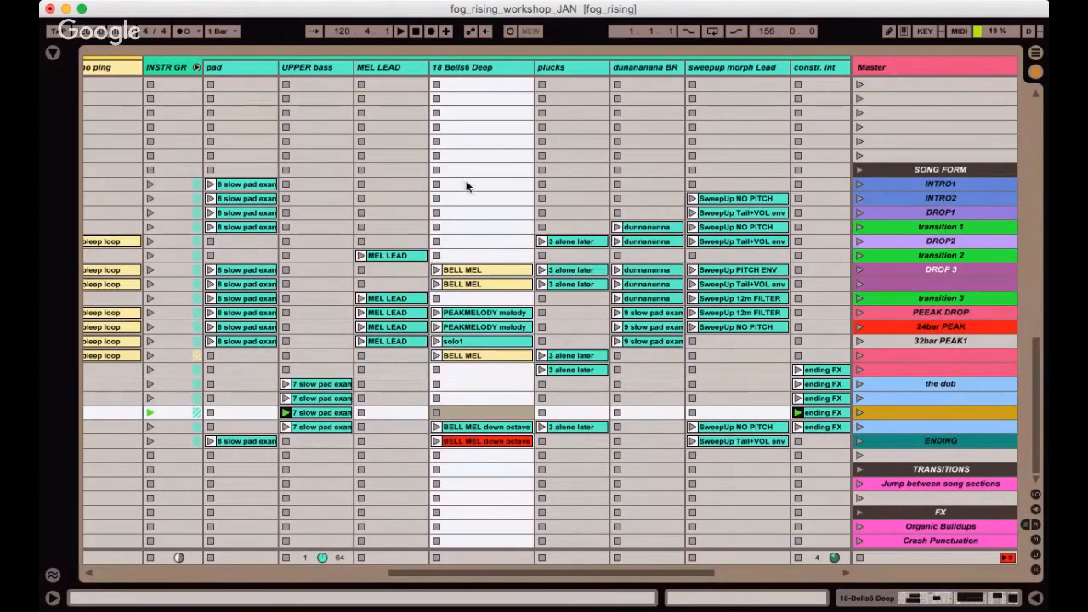
scroll(509, 213, up, 15)
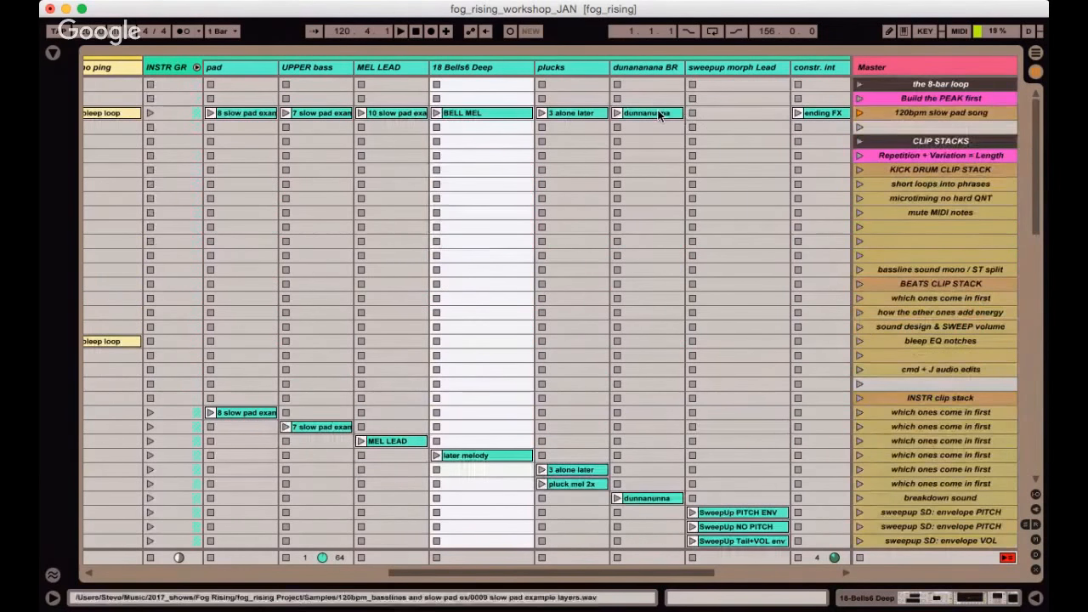
click(658, 113)
click(583, 112)
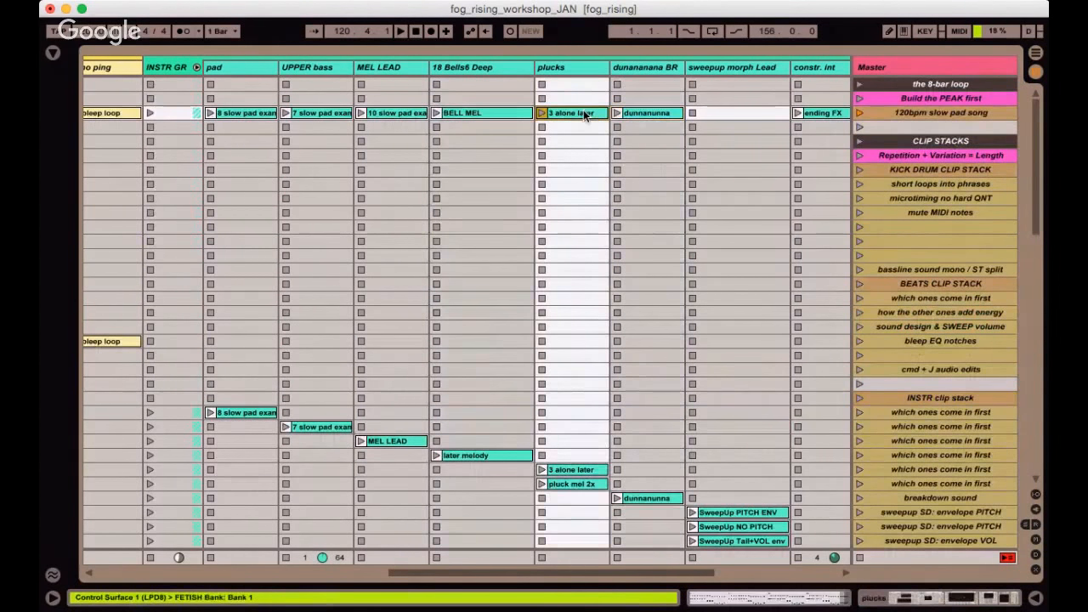
click(633, 113)
scroll(632, 117, down, 8)
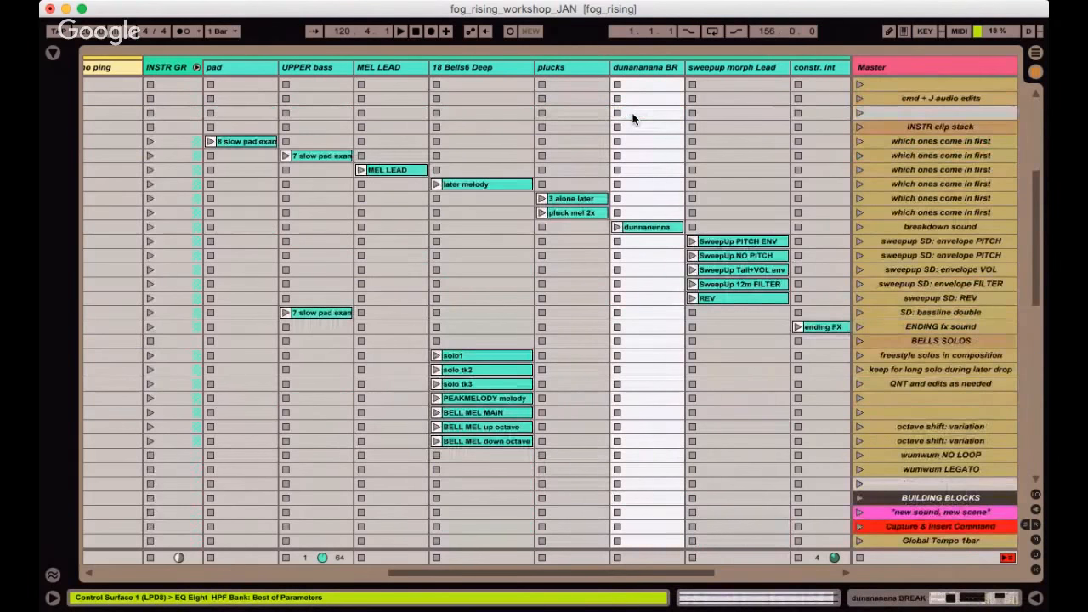
scroll(632, 119, down, 20)
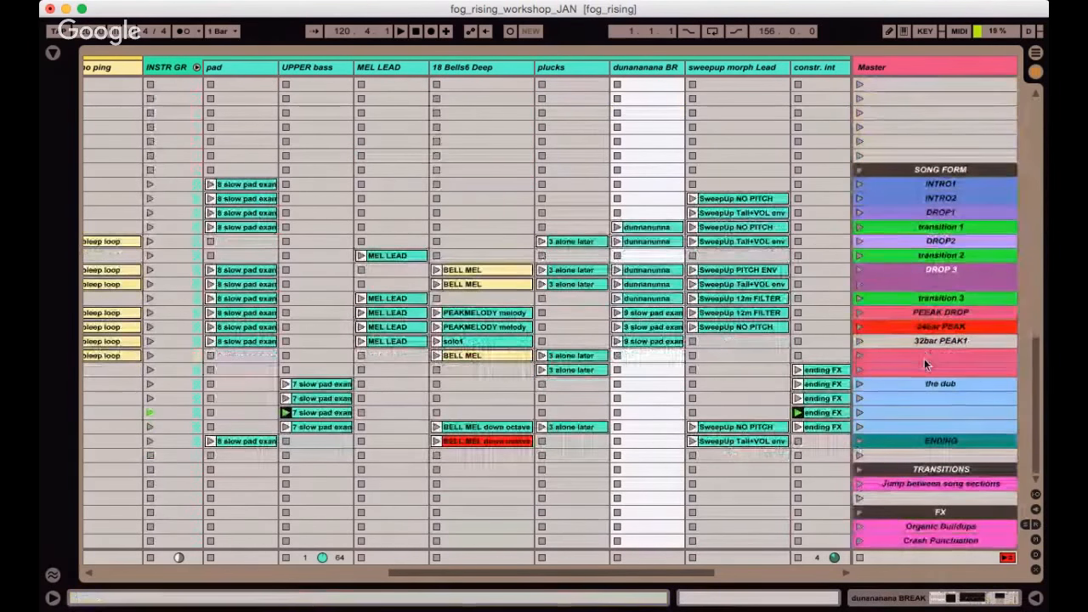
Relaunch the second unnamed scene below the dub and show the mixer.
click(922, 226)
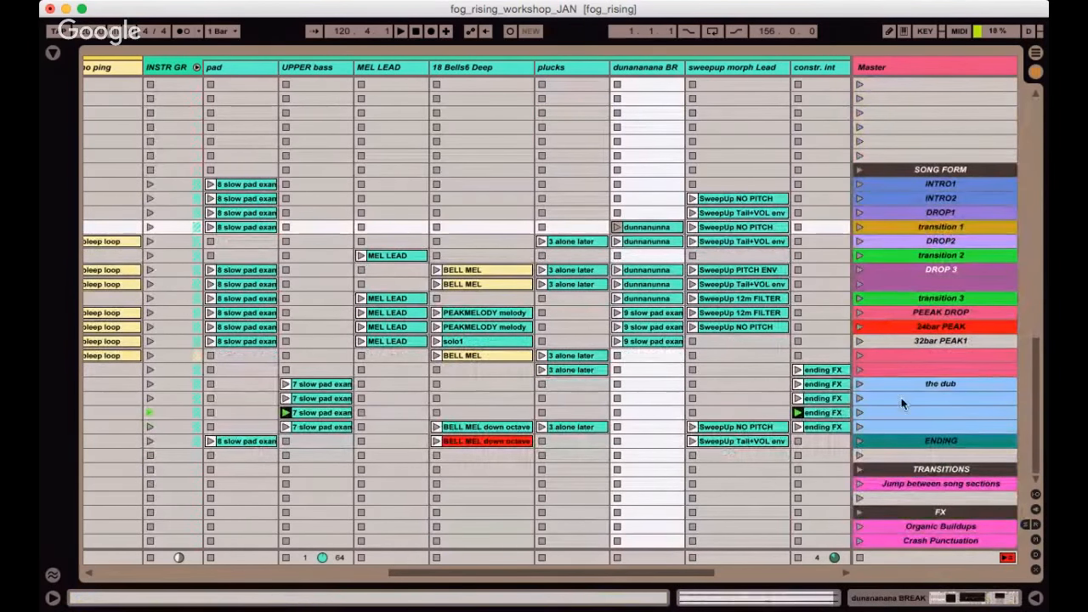
click(860, 412)
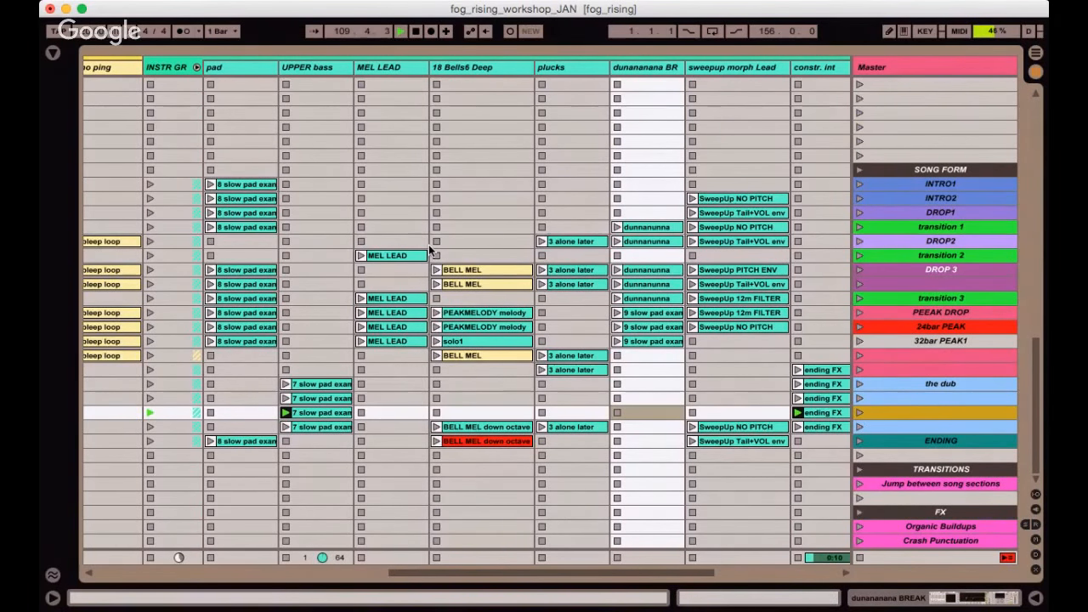
scroll(429, 244, left, 3)
key(super+alt+m)
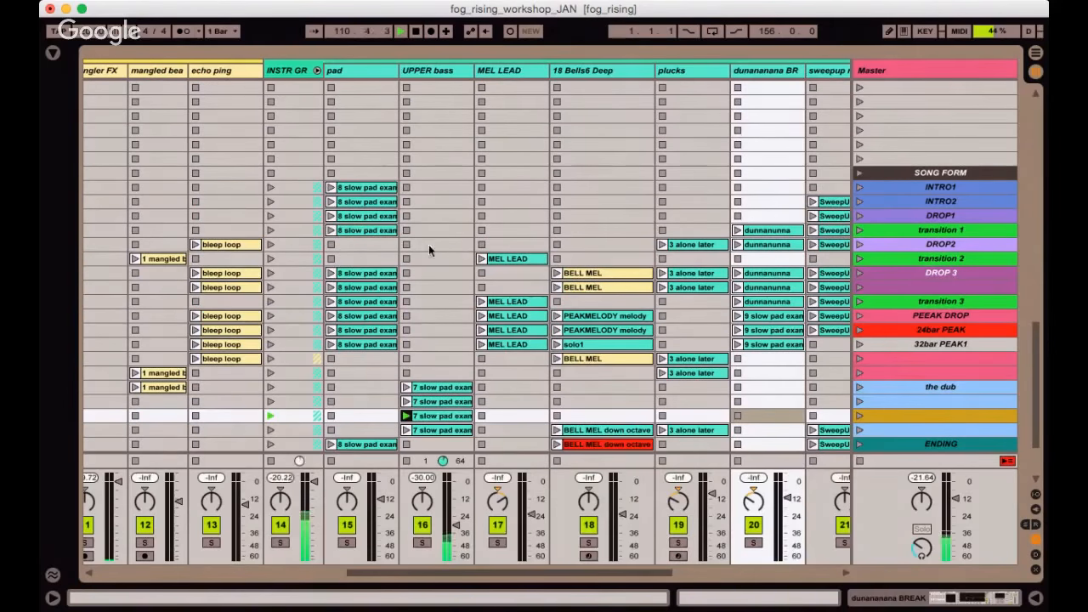
Launch the mangled beats clip and the echo ping bleep loop in the 120bpm slow pad song scene.
scroll(306, 220, up, 10)
scroll(306, 219, left, 3)
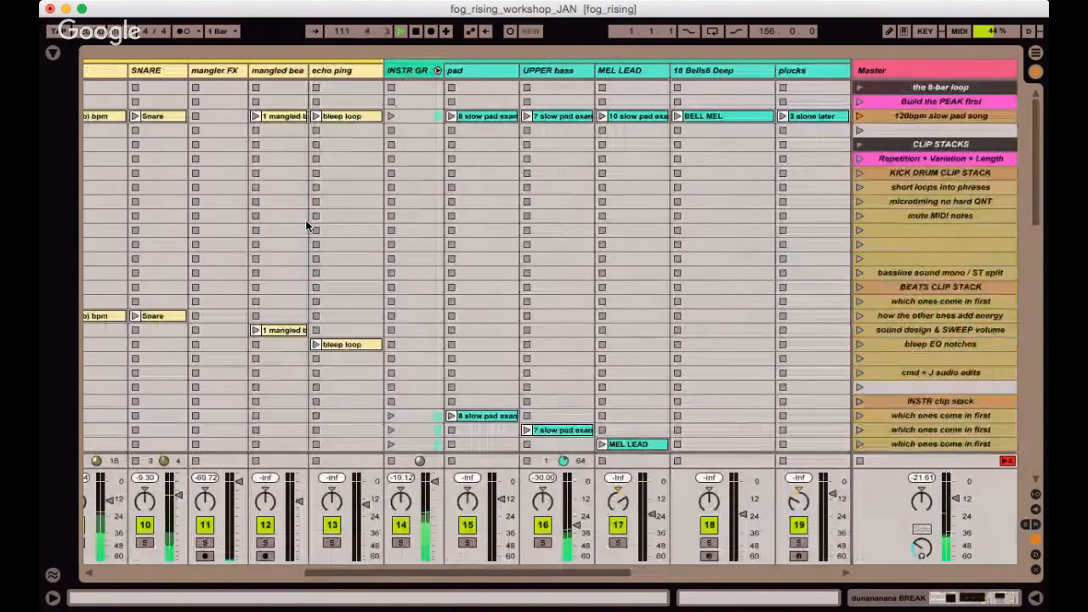
scroll(262, 237, left, 5)
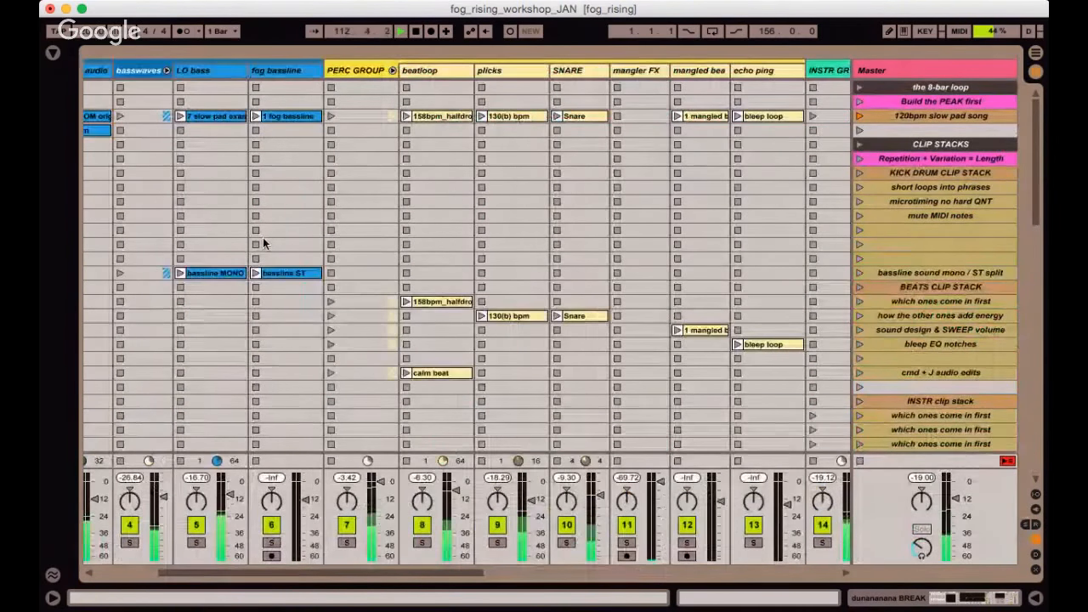
scroll(263, 237, right, 2)
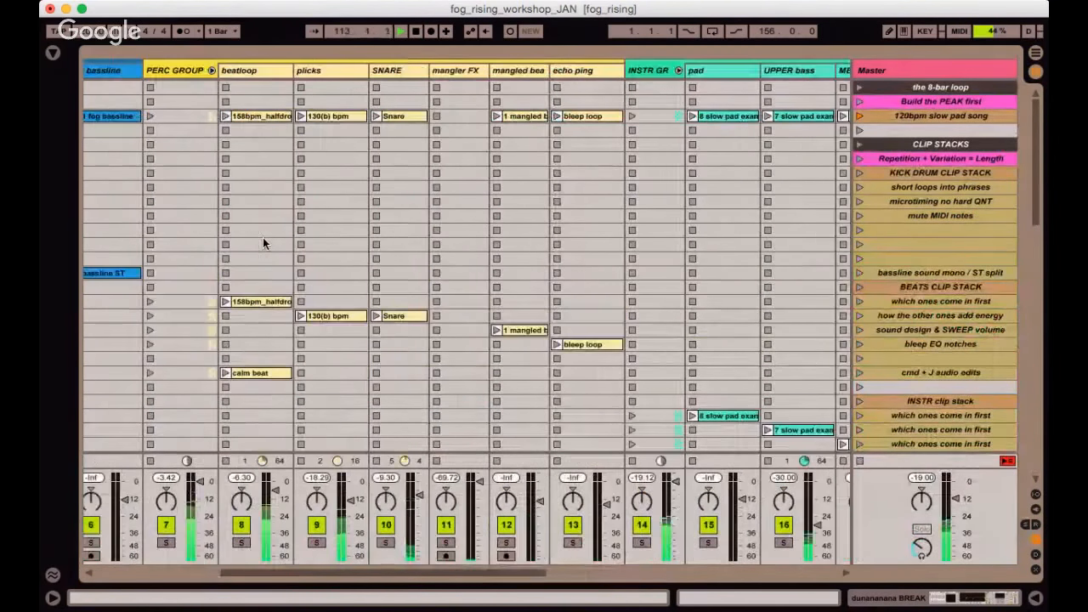
click(557, 116)
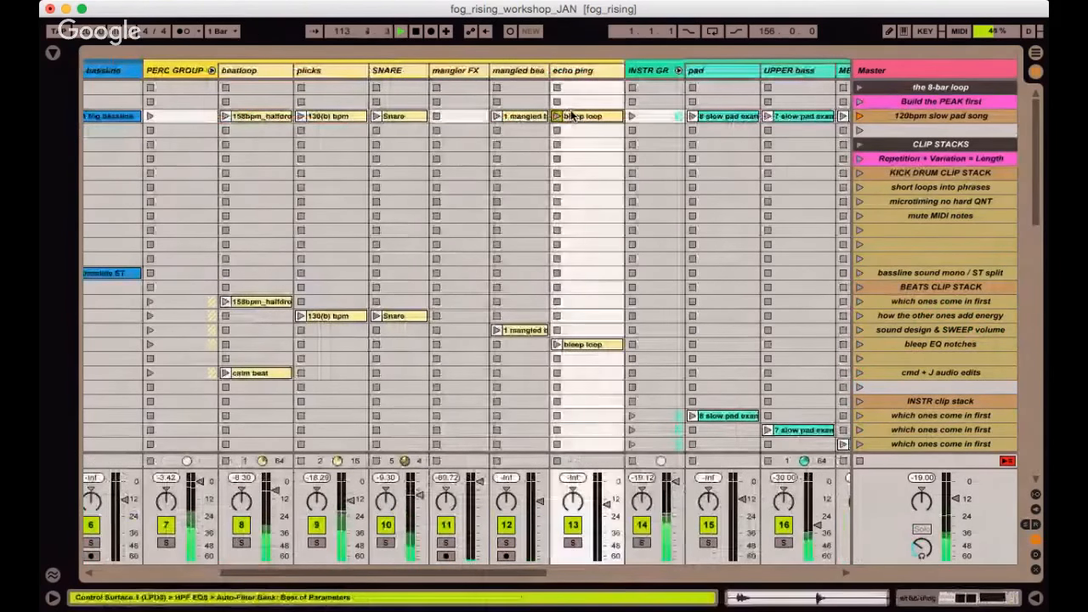
click(517, 115)
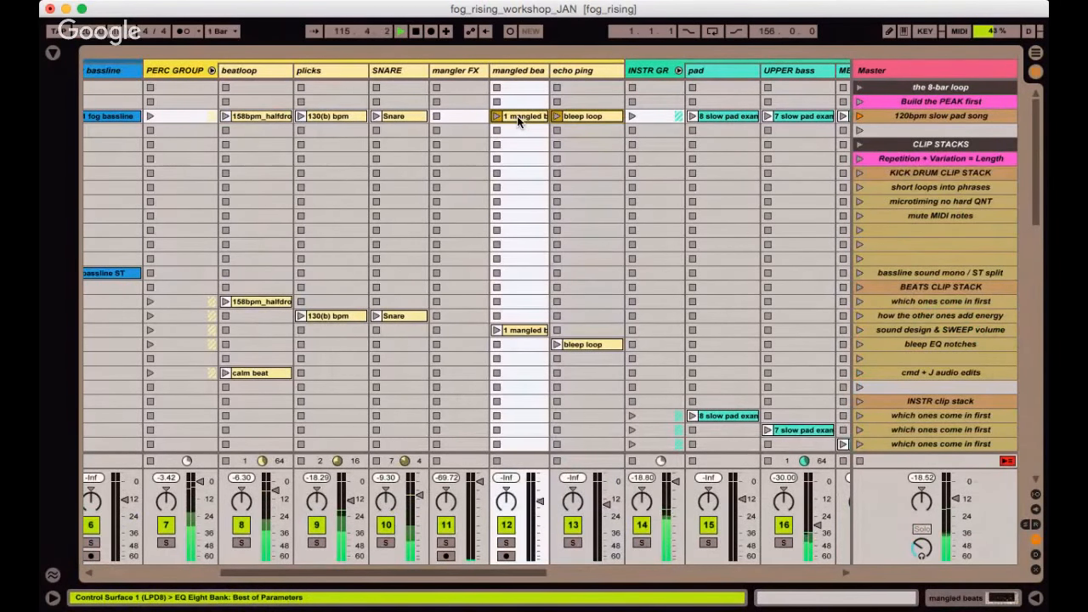
click(495, 115)
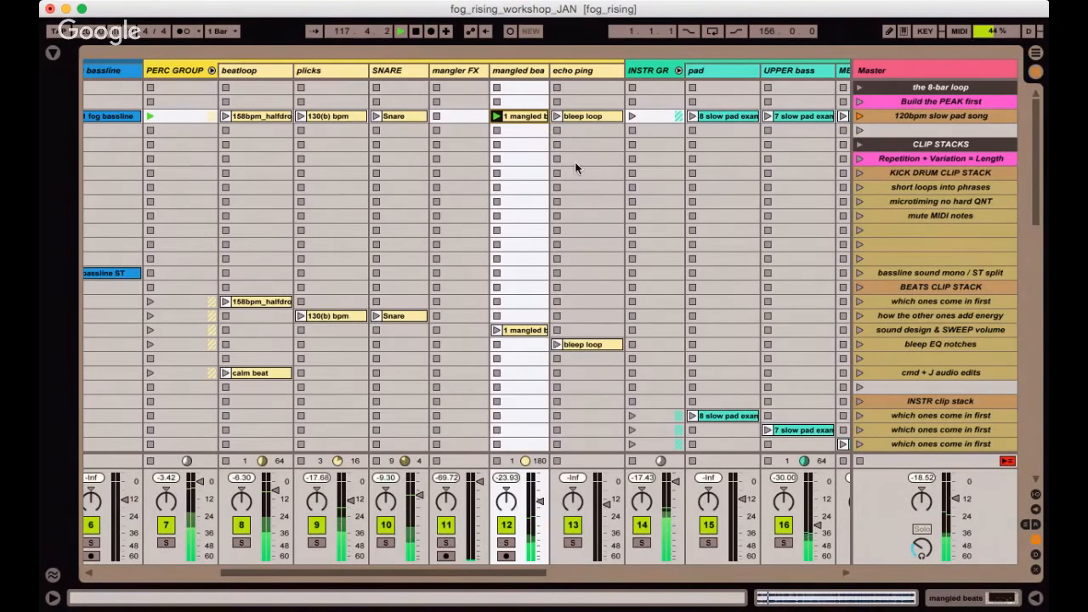
click(557, 116)
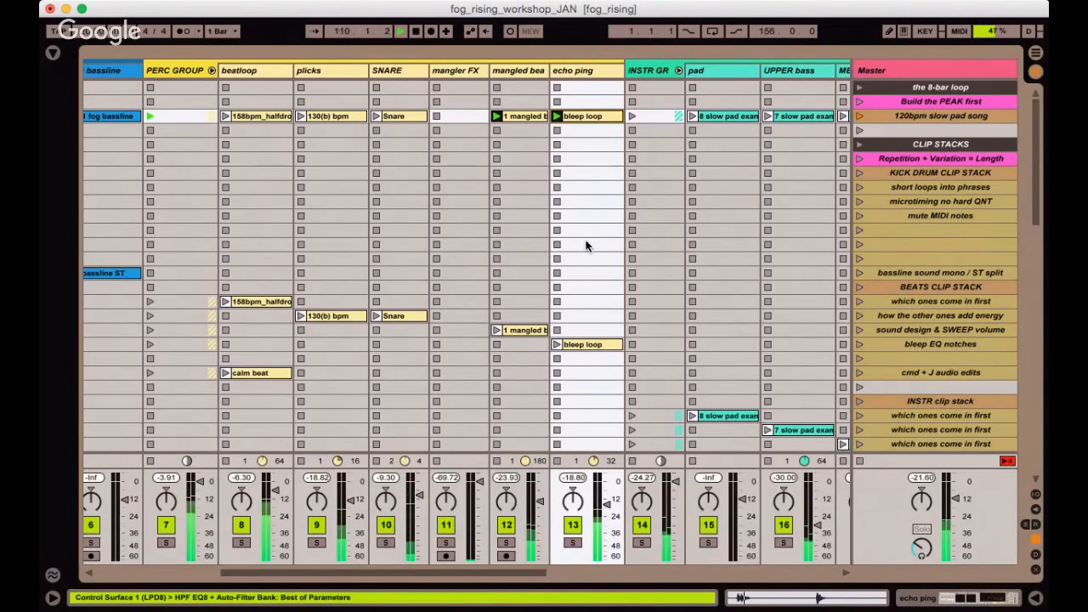
Return to the SONG FORM scenes and examine the plicks clip in the playing scene, the second one below the dub.
scroll(586, 246, down, 15)
scroll(585, 246, left, 5)
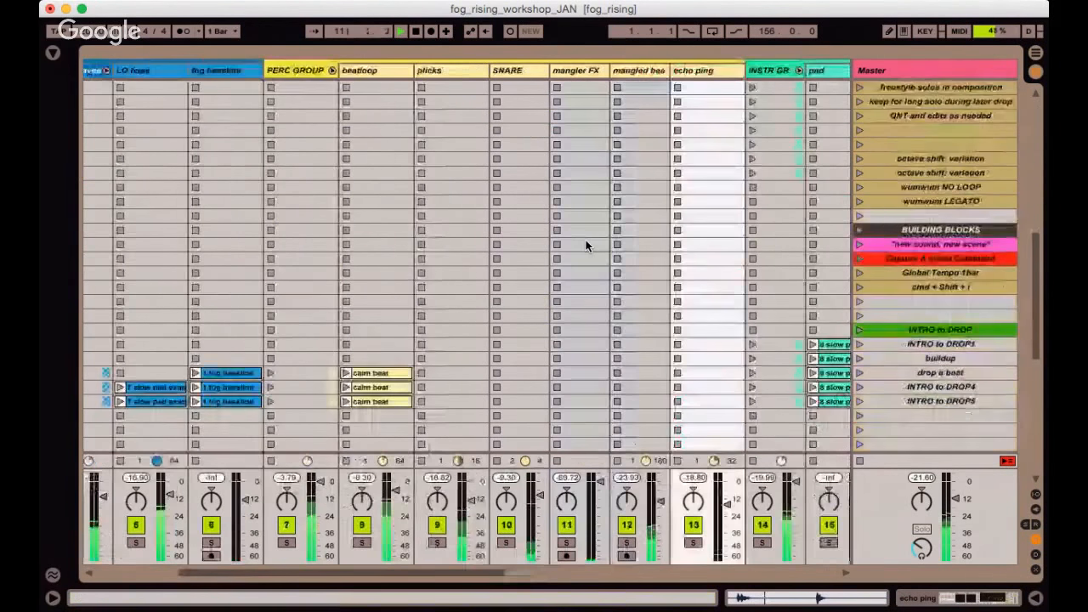
scroll(586, 246, up, 10)
scroll(586, 246, left, 3)
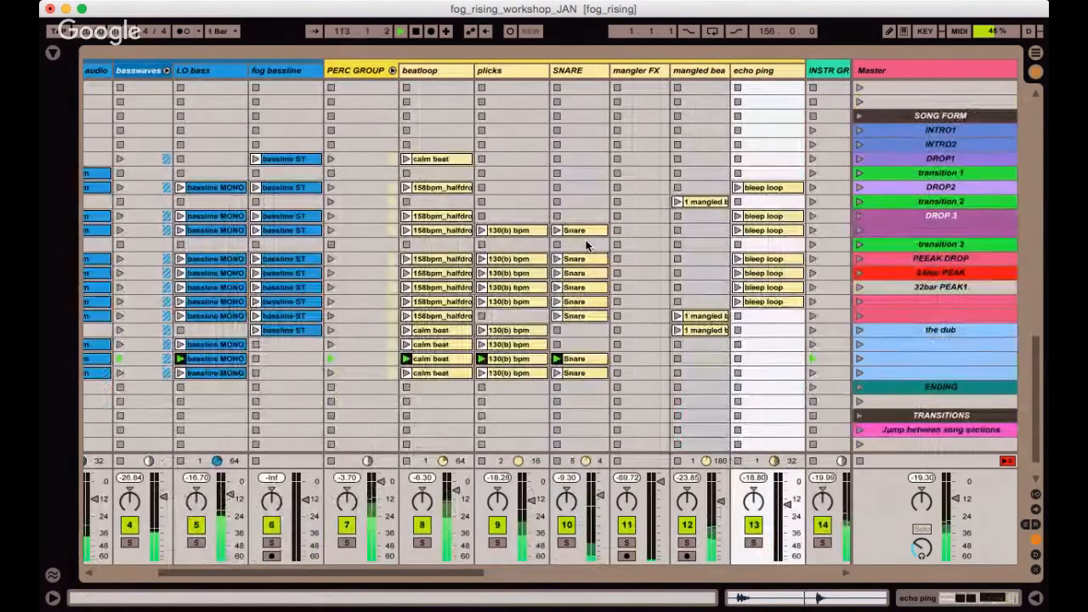
click(529, 360)
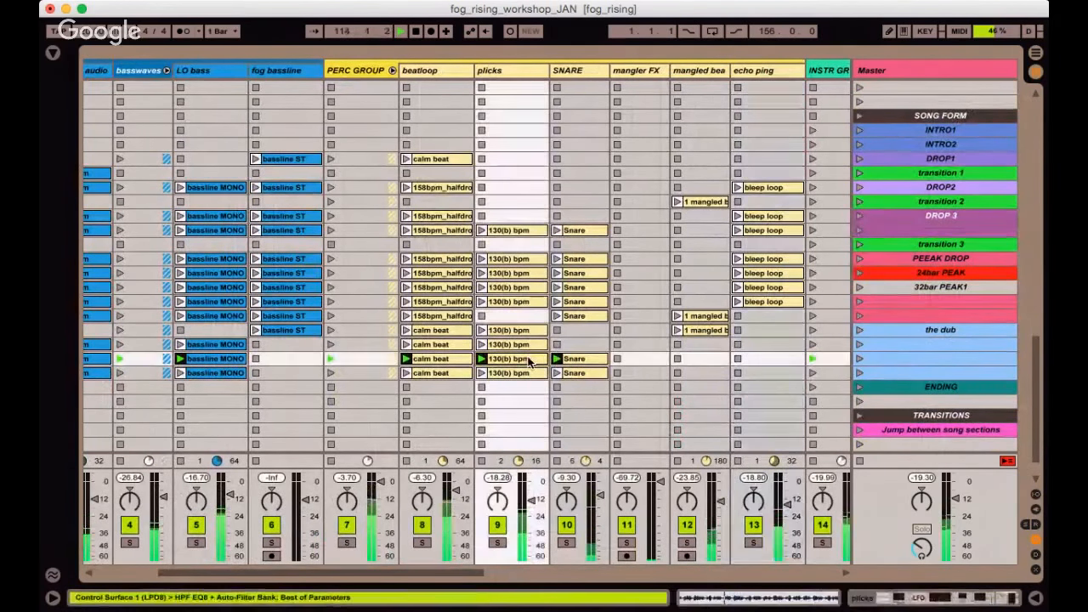
click(925, 361)
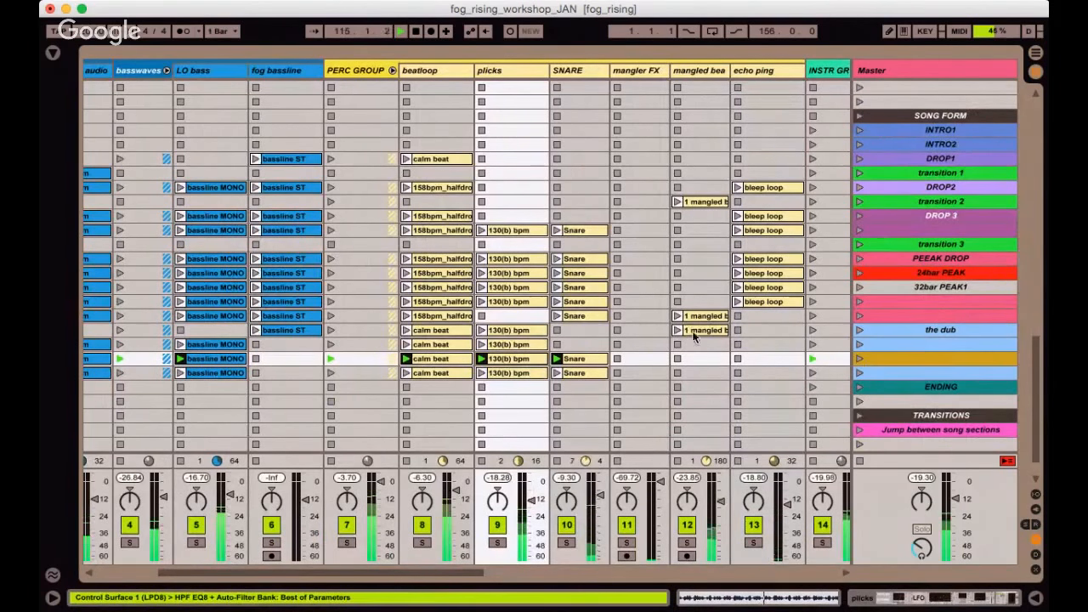
Examine the mangled beats clip in the 120bpm slow pad song scene and the empty slots between it and the SONG FORM scenes.
scroll(683, 328, up, 15)
scroll(681, 324, left, 5)
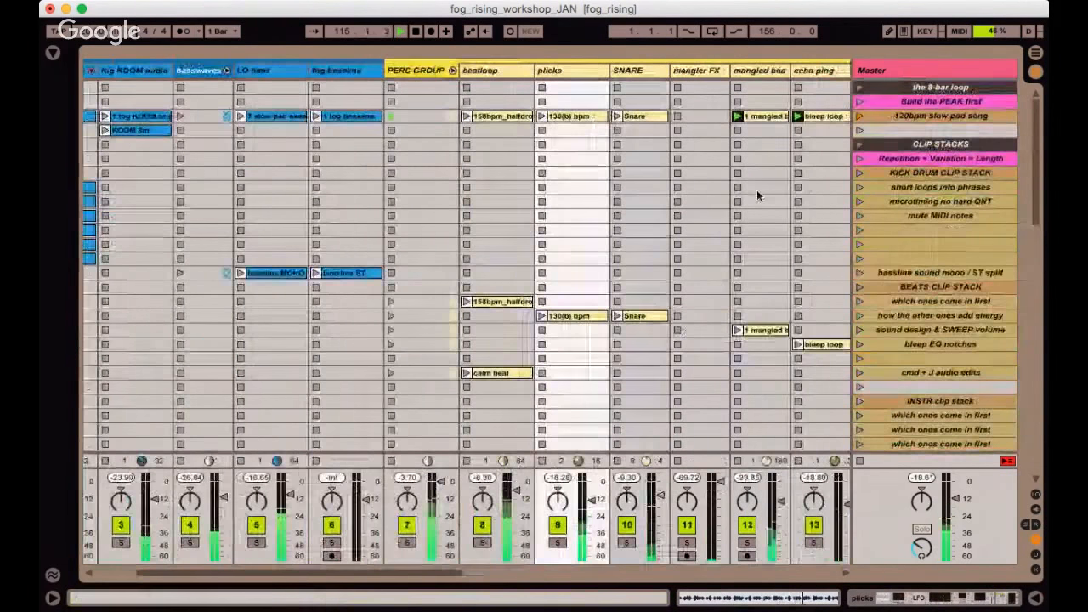
scroll(757, 191, right, 2)
click(714, 117)
scroll(714, 117, down, 5)
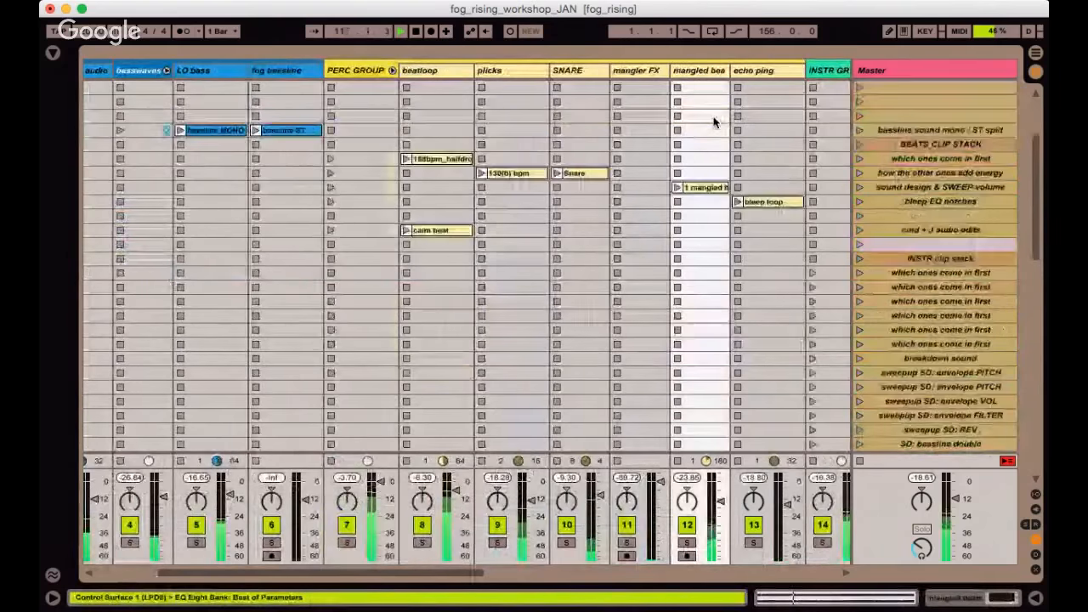
scroll(714, 121, left, 1)
scroll(714, 122, down, 6)
scroll(713, 122, right, 2)
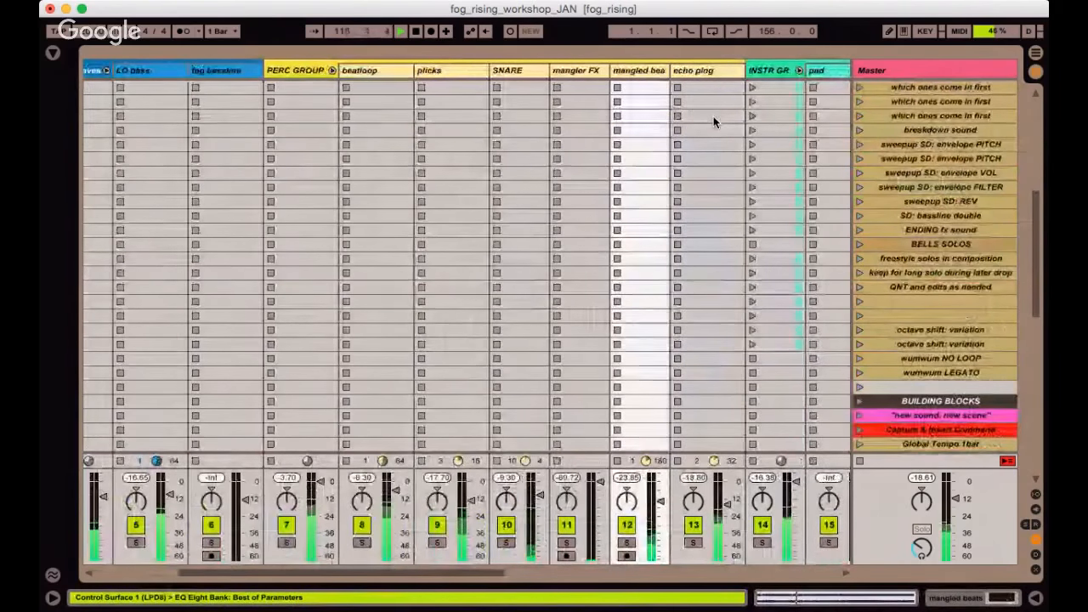
click(714, 122)
shift+click(159, 321)
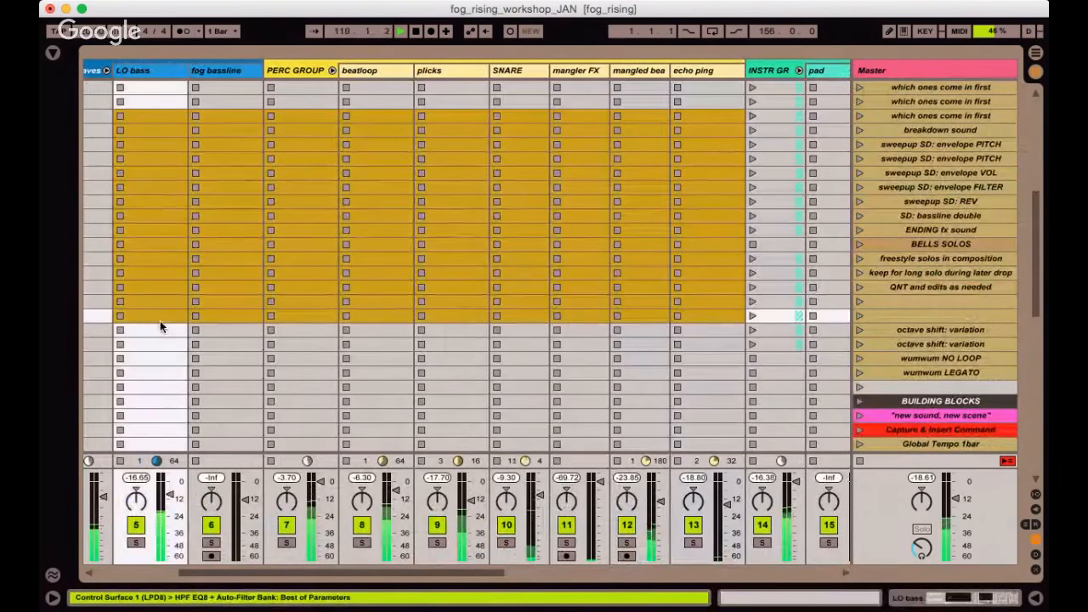
click(301, 259)
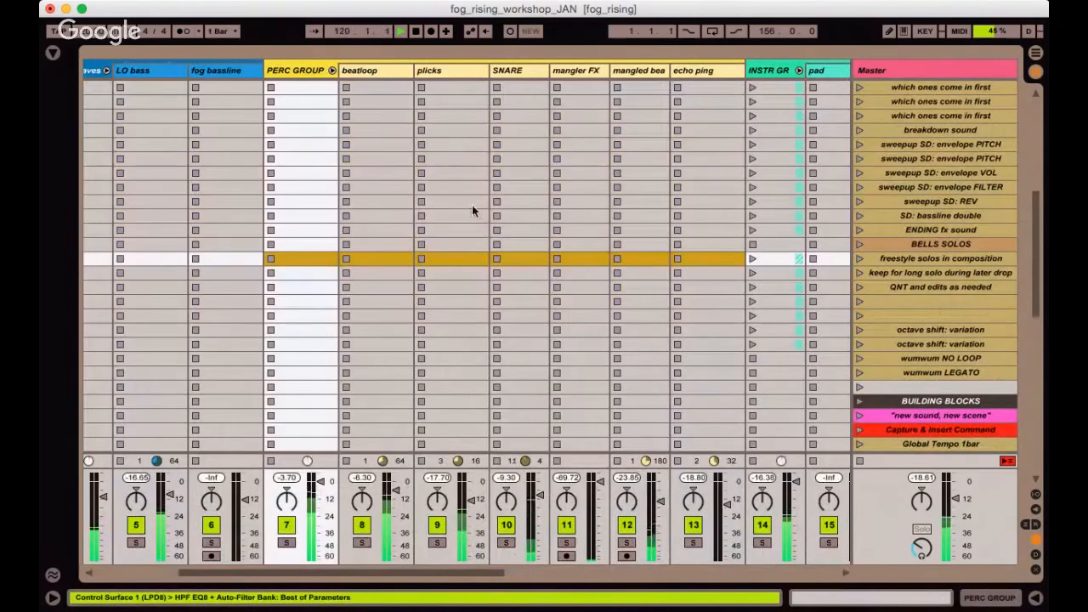
click(473, 205)
click(529, 239)
Capture the playing clips into a new scene directly below the second unnamed scene under the dub.
scroll(530, 240, down, 10)
scroll(530, 240, left, 1)
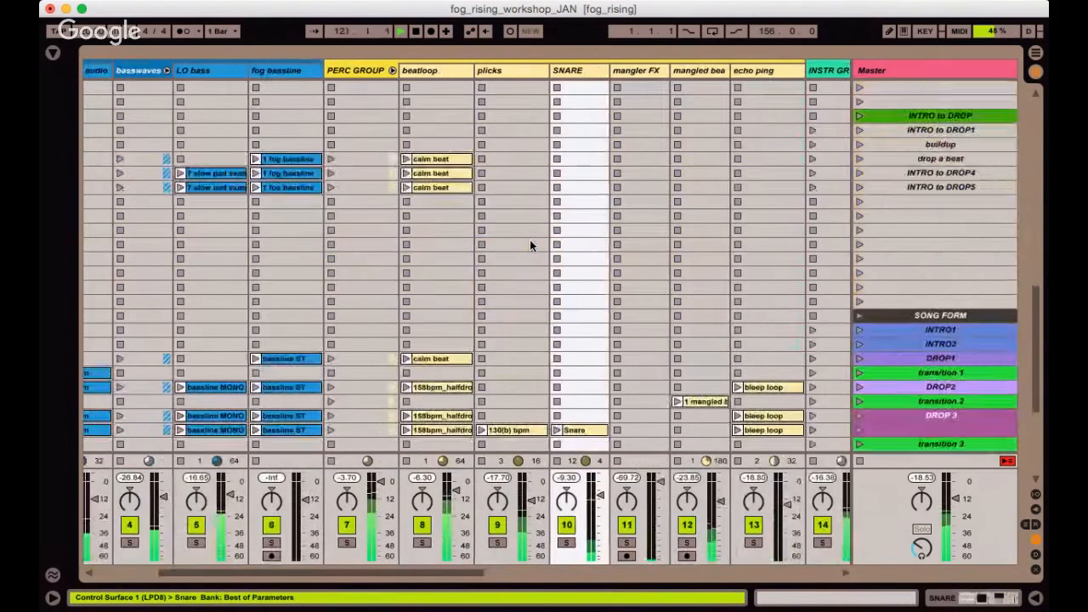
scroll(530, 240, down, 8)
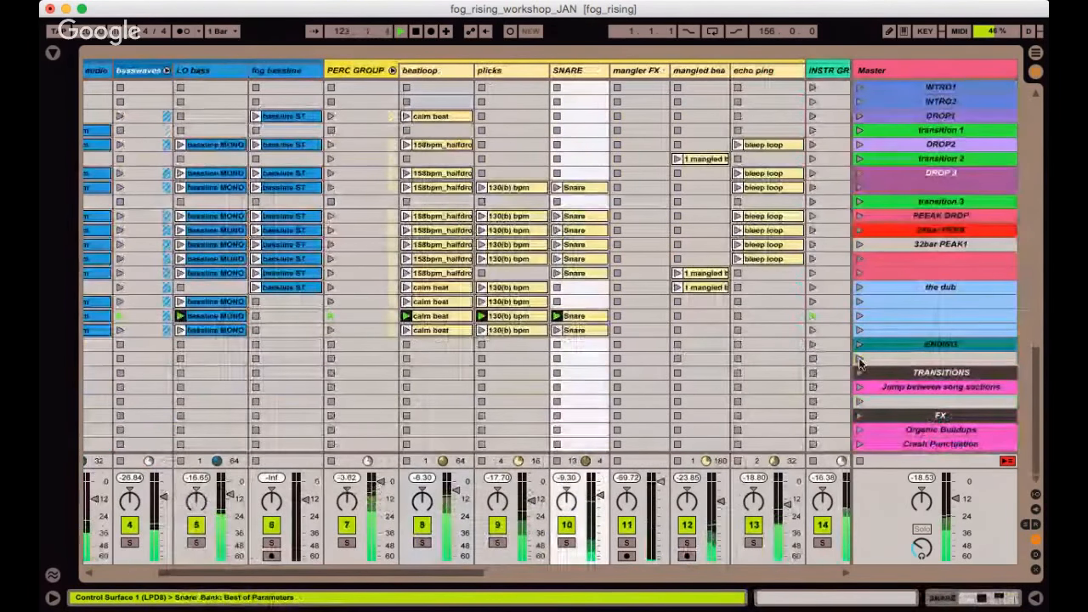
click(886, 315)
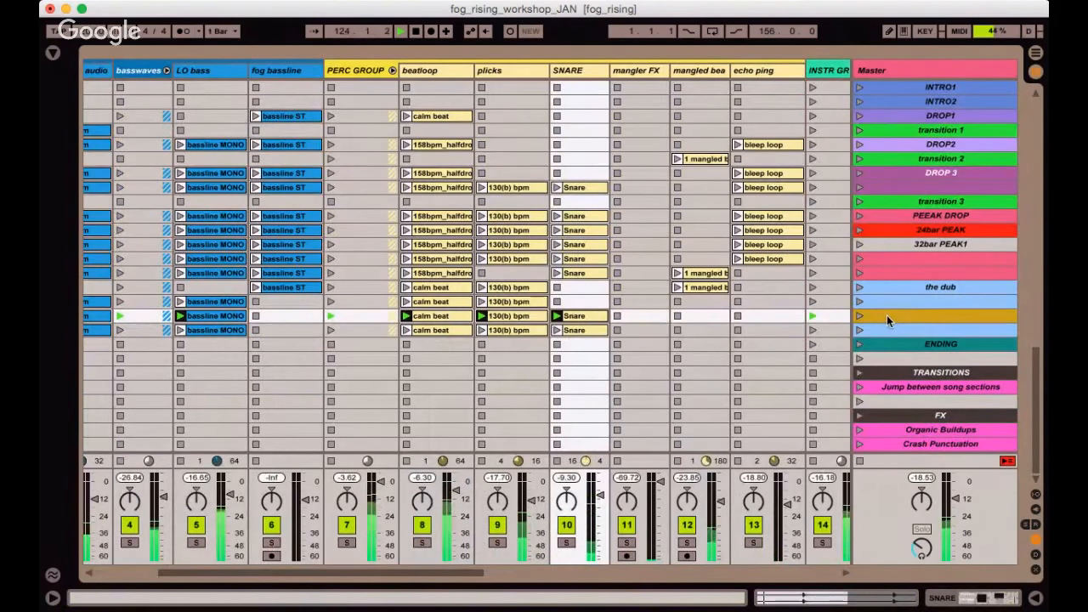
key(super+shift+i)
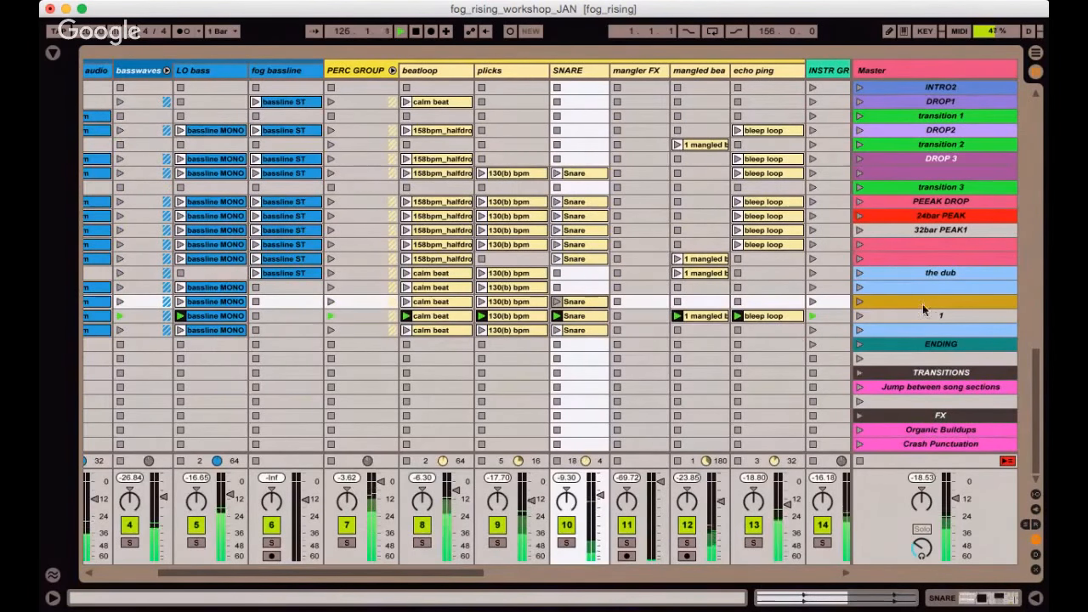
Examine the captured clips in scene 1, from LO bass across to the mangled beats and echo ping tracks.
click(778, 315)
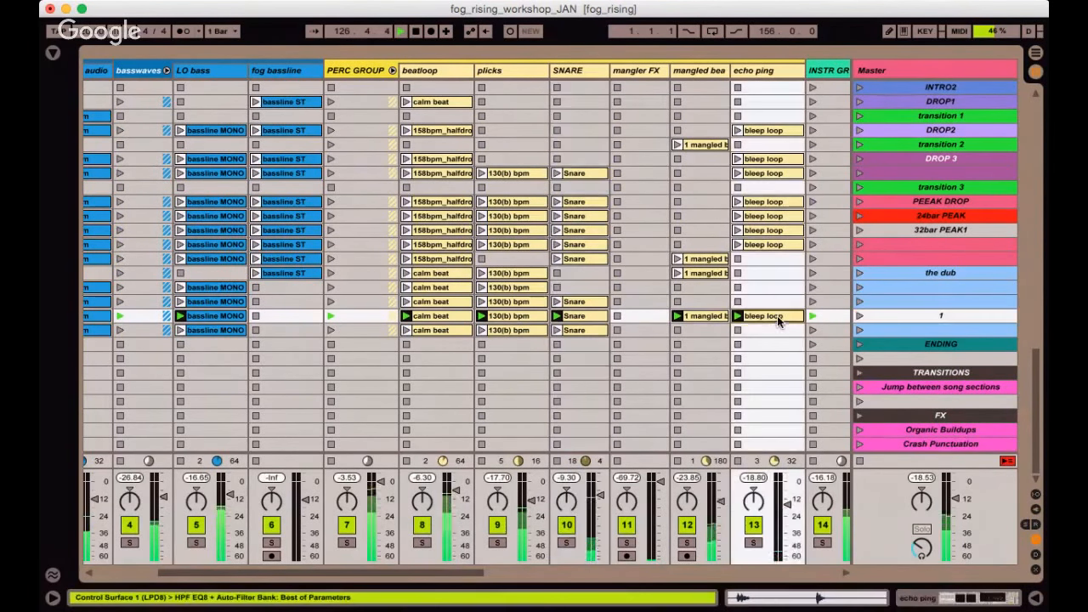
click(711, 316)
click(755, 318)
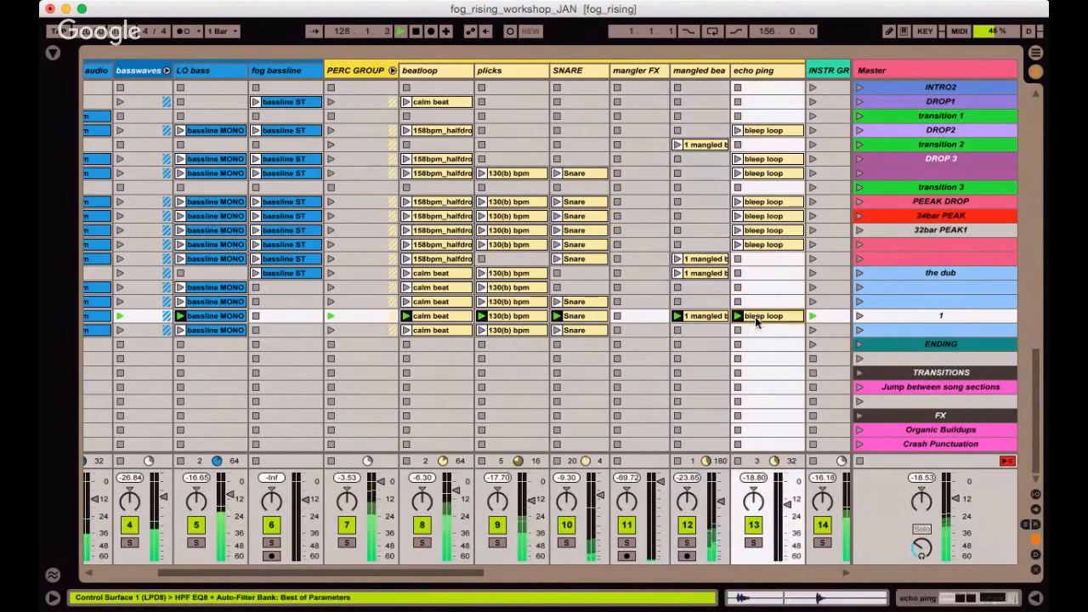
click(212, 320)
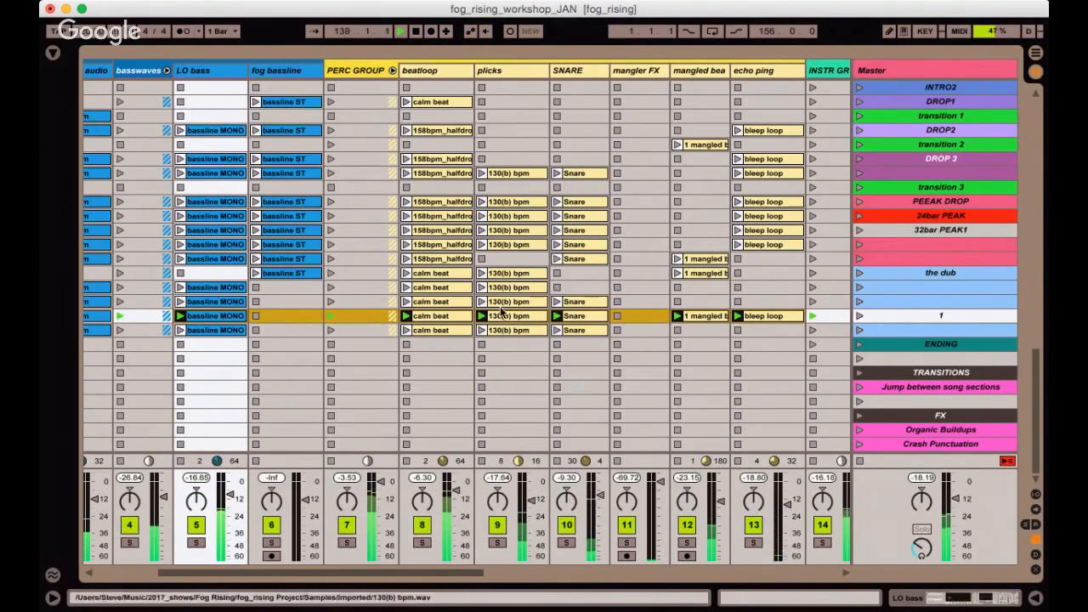
Launch the MEL LEAD clip from 32bar PEAK1 and capture the playing clips into a new scene below scene 1.
scroll(676, 330, right, 3)
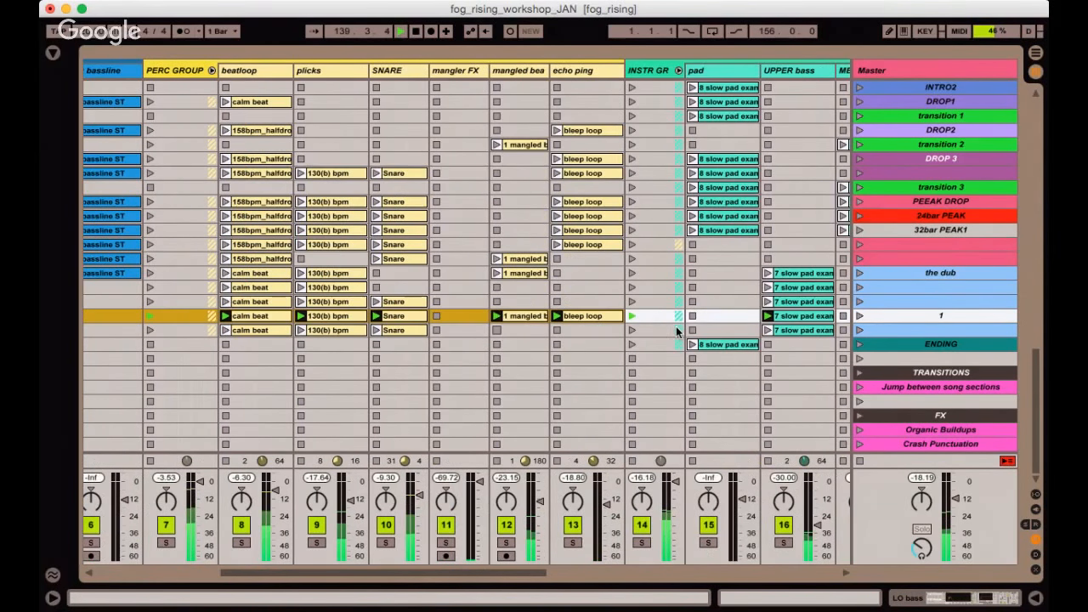
scroll(676, 326, right, 5)
click(541, 229)
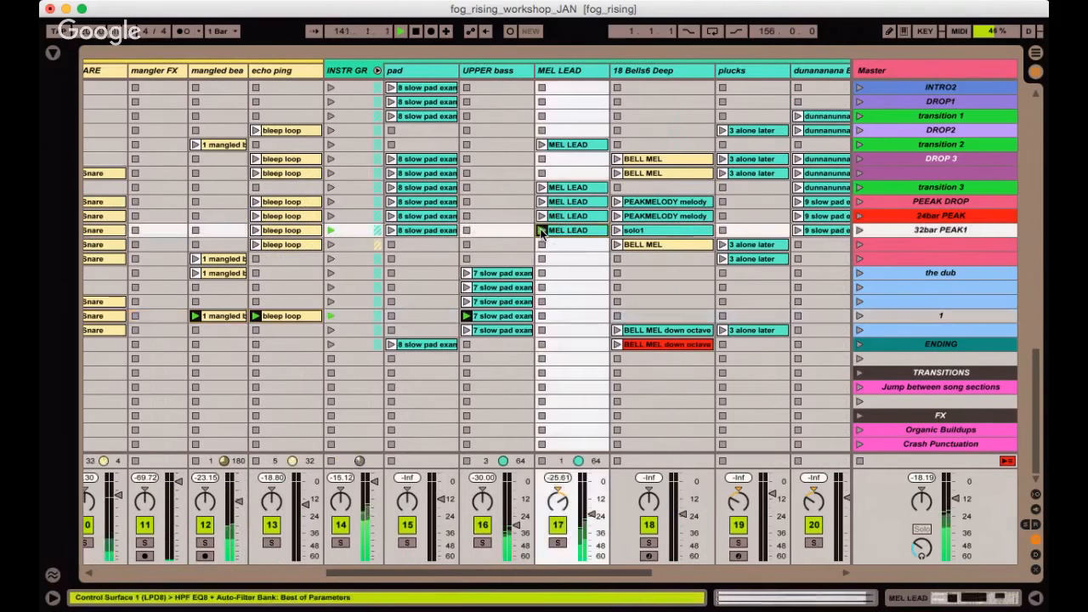
click(505, 320)
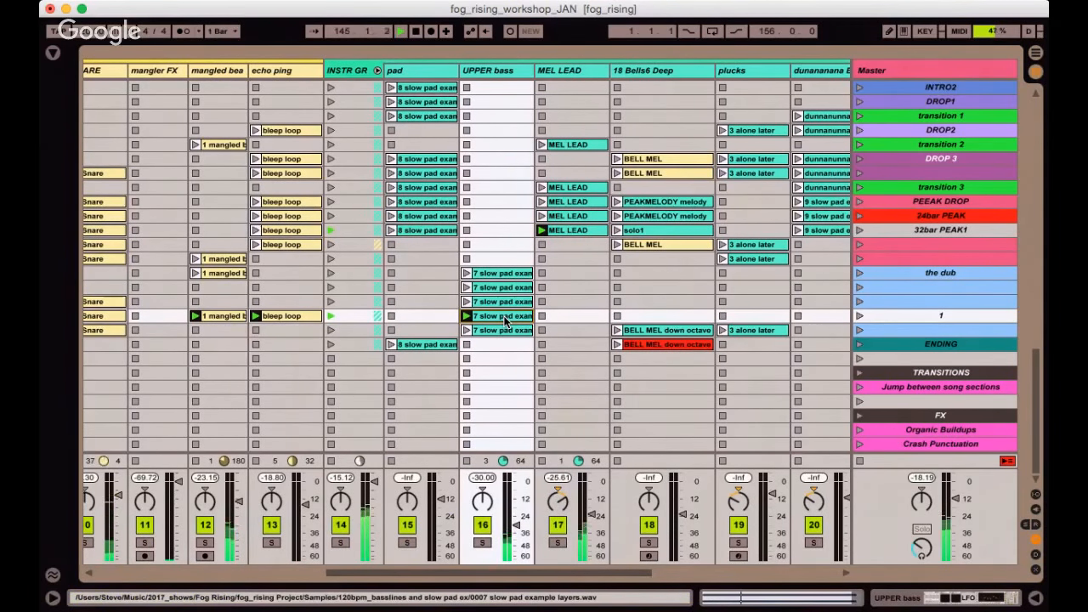
key(super+shift+i)
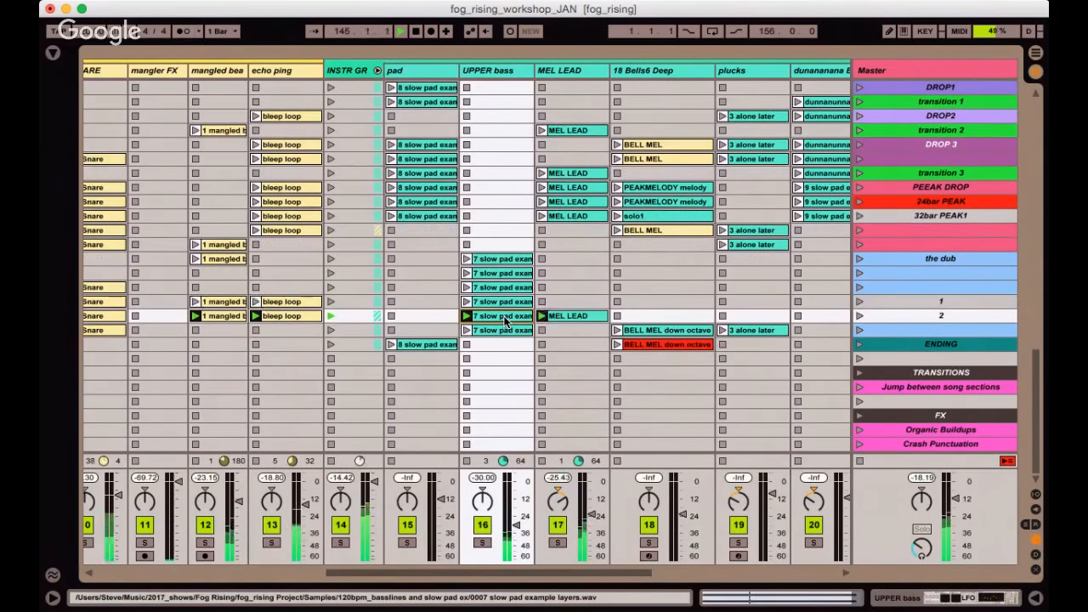
Launch the BELL MEL clip directly below 32bar PEAK1 and capture the playing clips into a new scene below scene 2.
click(575, 321)
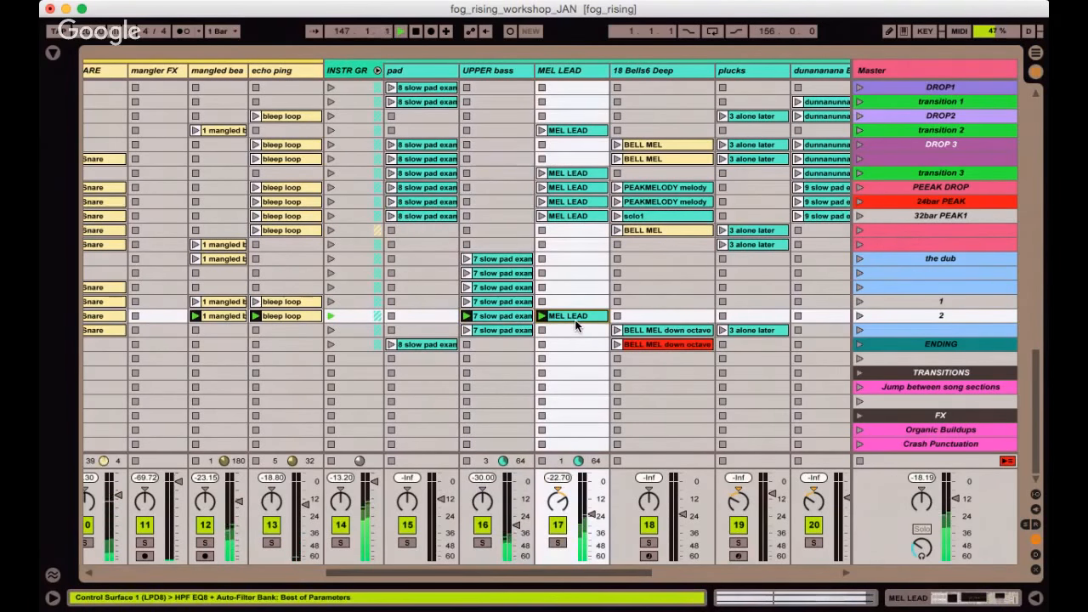
scroll(576, 326, right, 3)
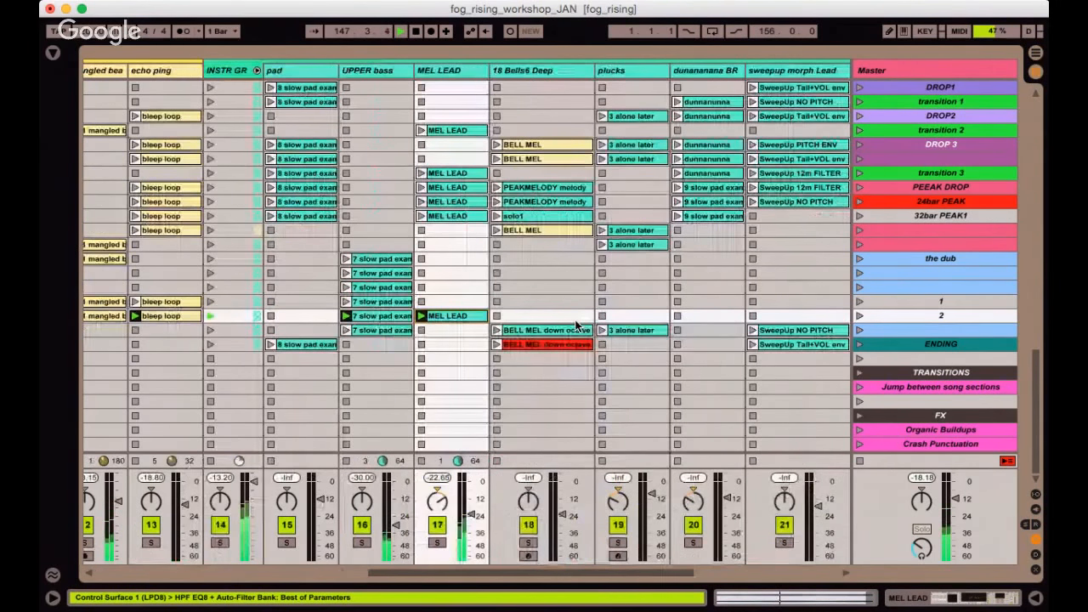
click(499, 231)
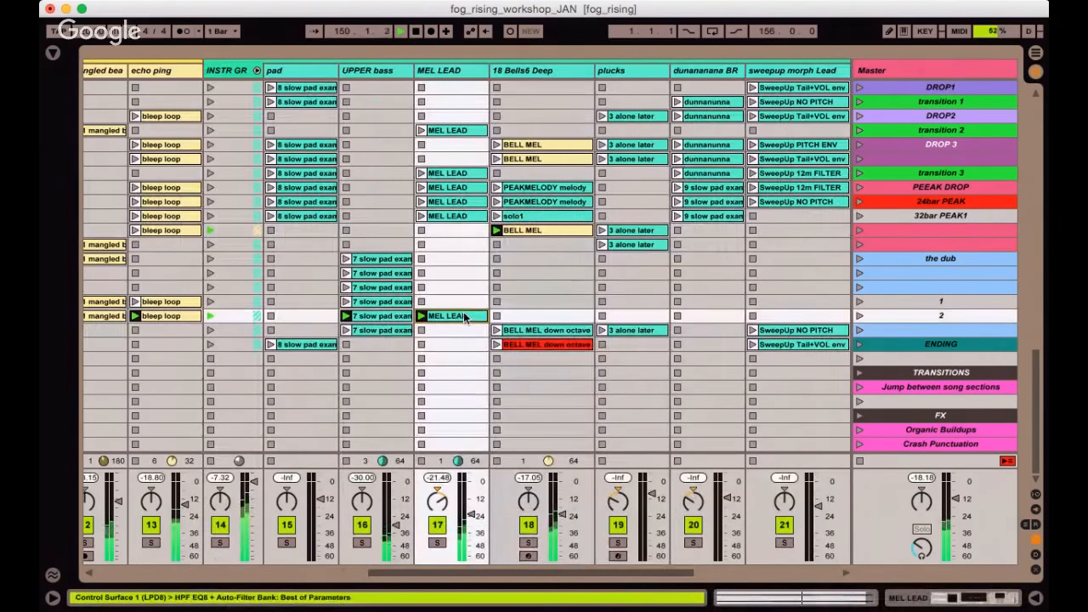
click(893, 314)
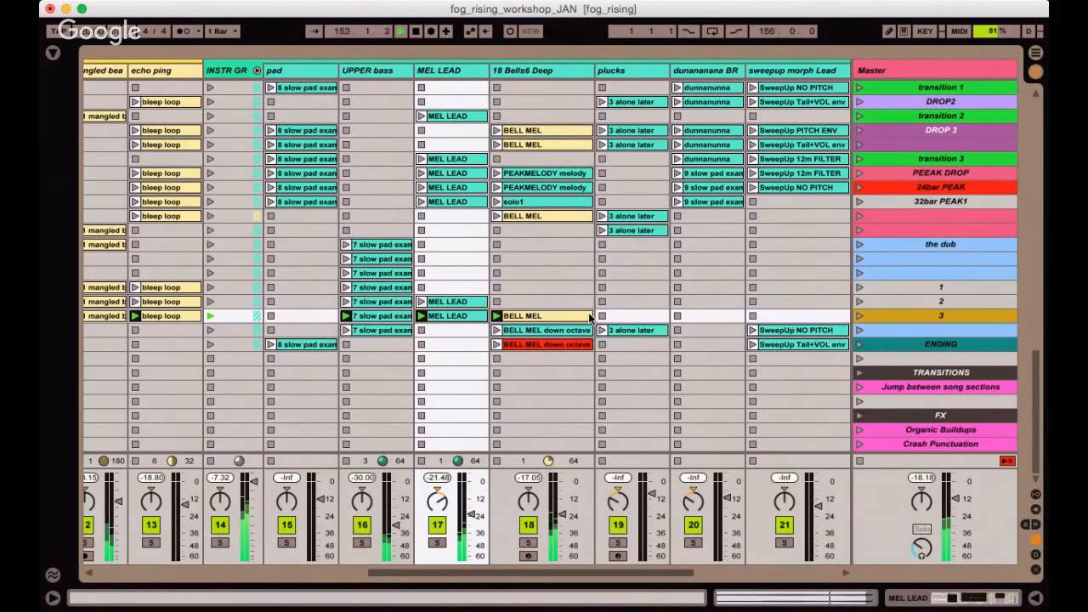
Launch the dunnanunna clip in the breakdown sound scene and capture the playing clips into a new scene below it.
scroll(589, 315, up, 3)
scroll(588, 312, up, 10)
scroll(589, 311, right, 3)
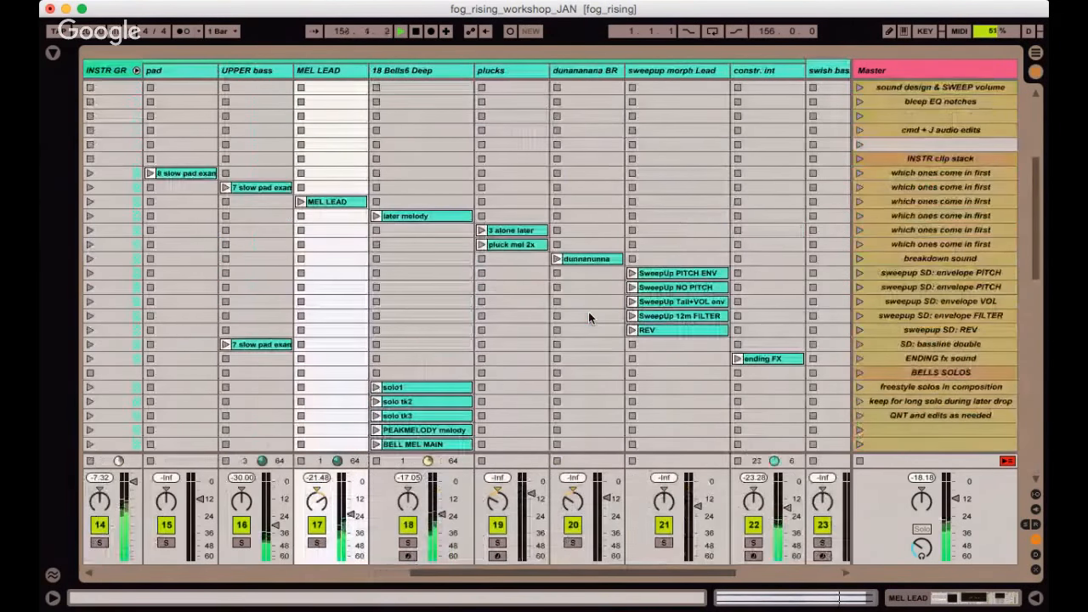
click(581, 260)
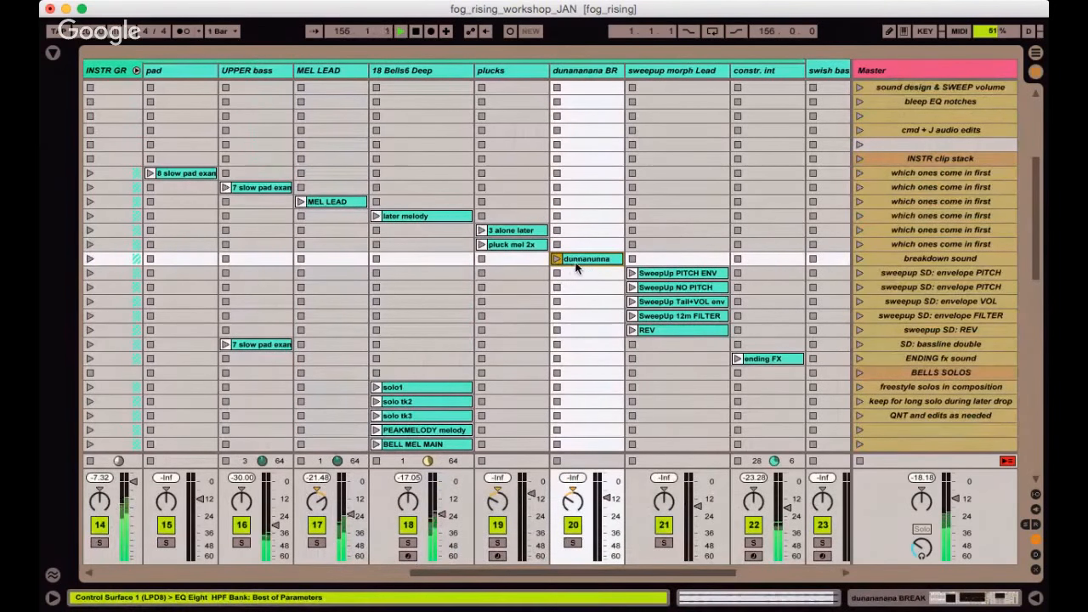
click(557, 259)
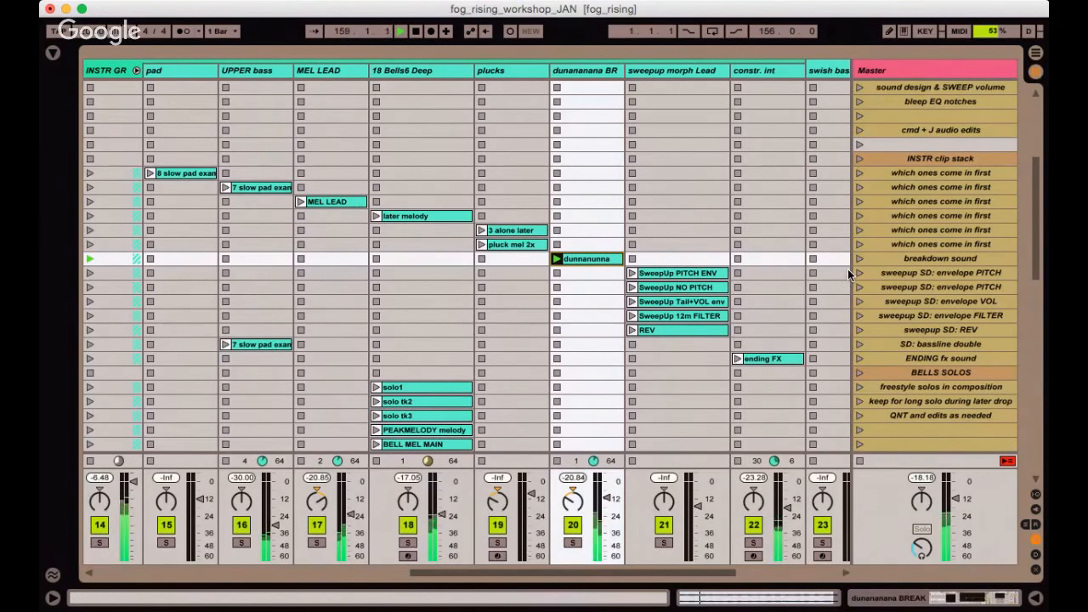
key(super+shift+i)
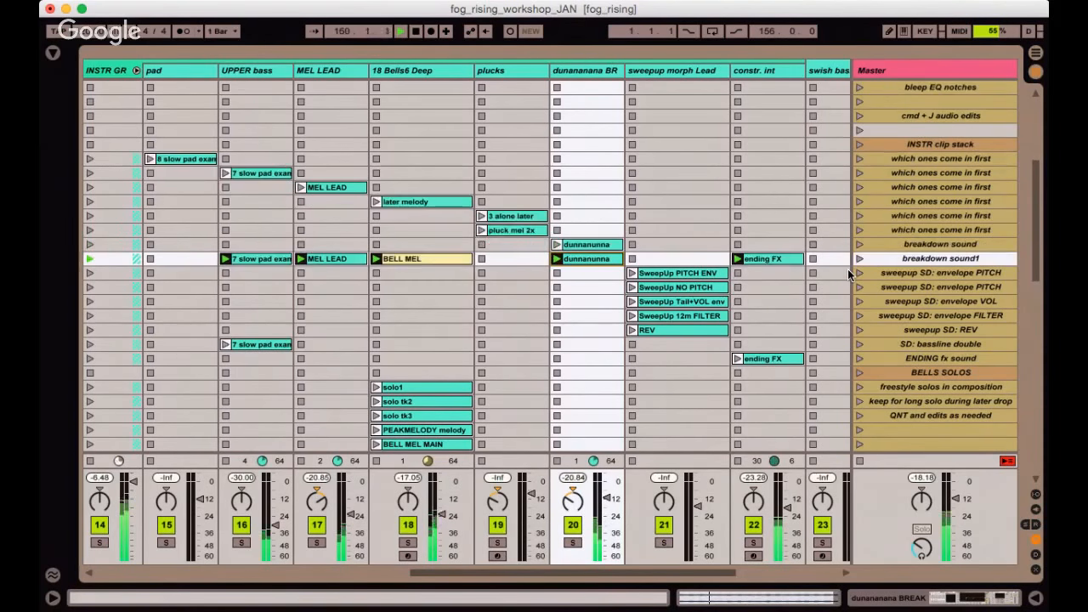
Examine the notes of the ending FX clip in the breakdown sound1 scene, close the clip details and select scene 3.
click(904, 262)
double_click(770, 259)
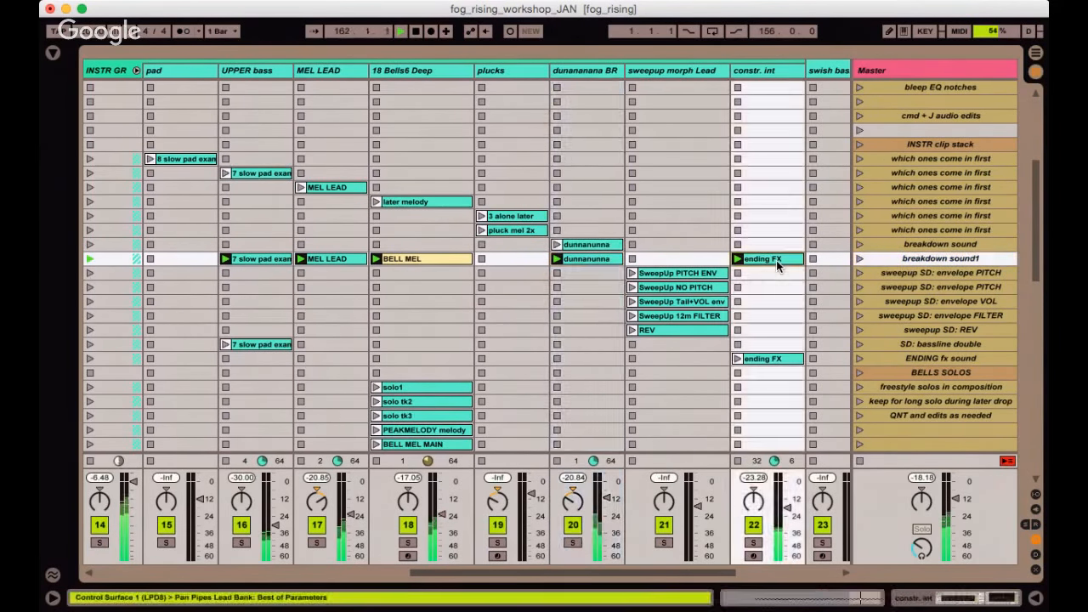
scroll(772, 263, down, 20)
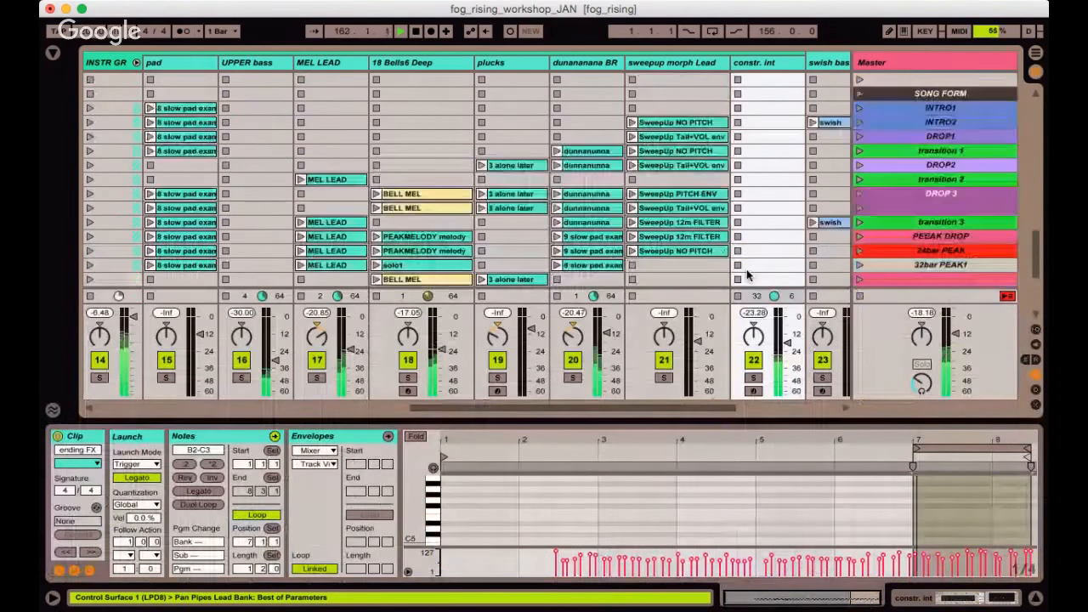
key(super+alt+l)
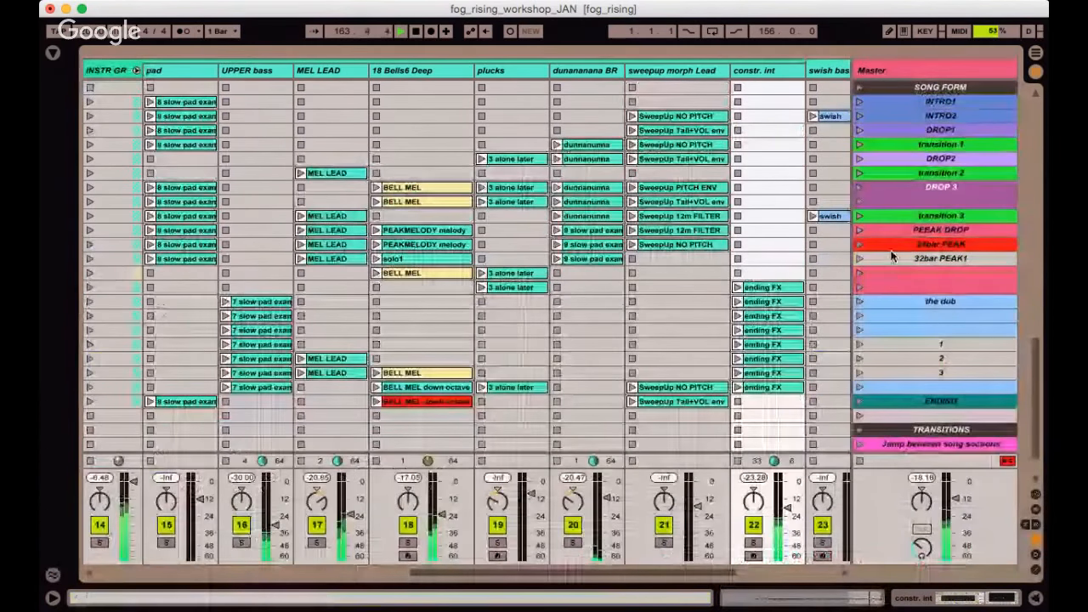
scroll(886, 289, down, 3)
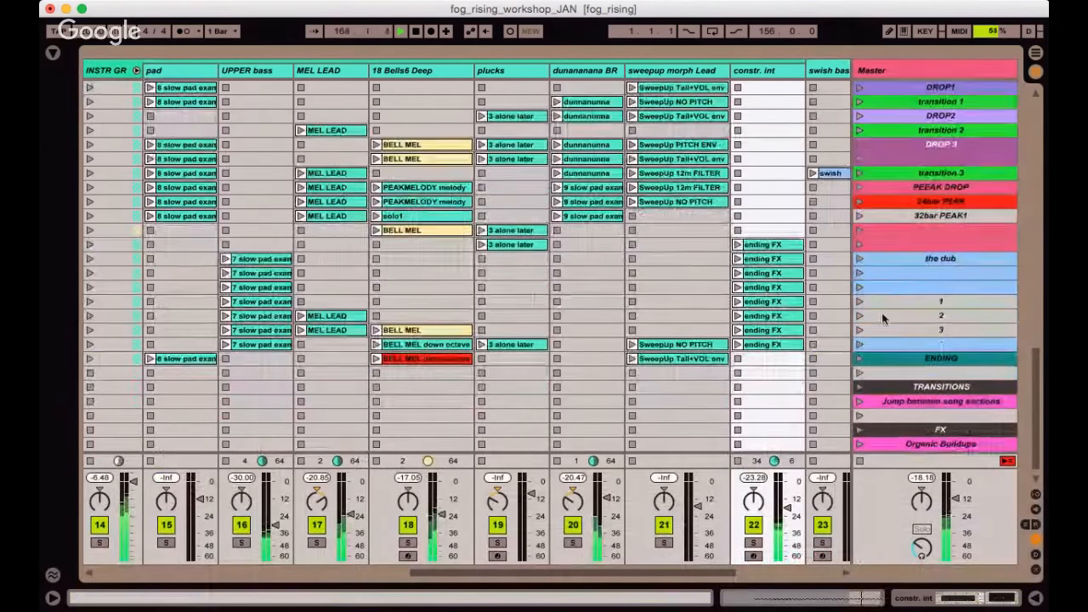
click(882, 332)
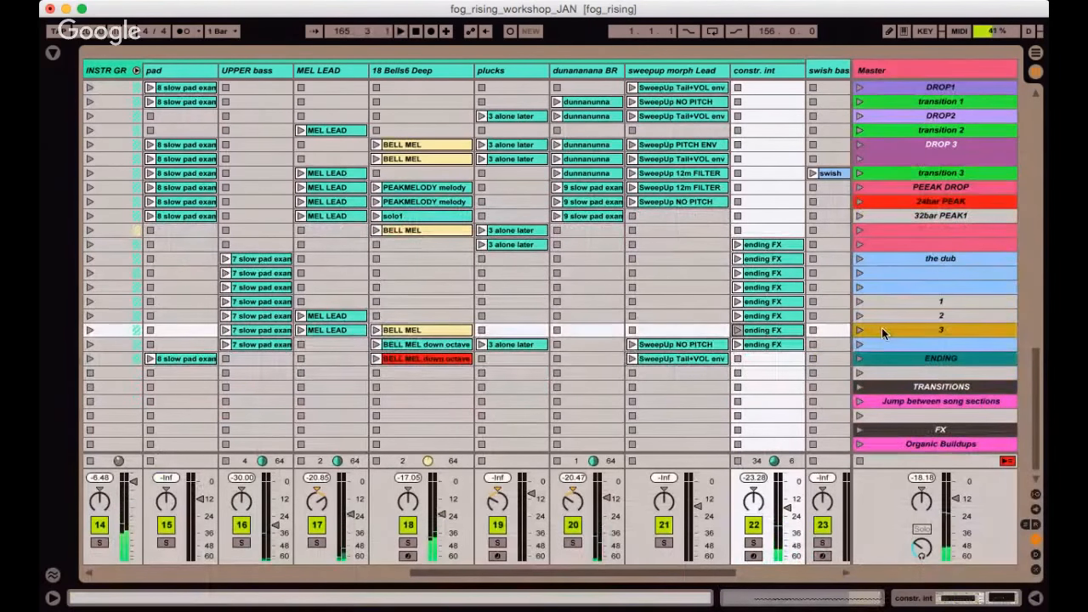
Look through the scene list from the clip stacks and building blocks down to the dub section of the song form.
scroll(882, 331, up, 10)
scroll(882, 331, up, 10)
scroll(881, 332, left, 2)
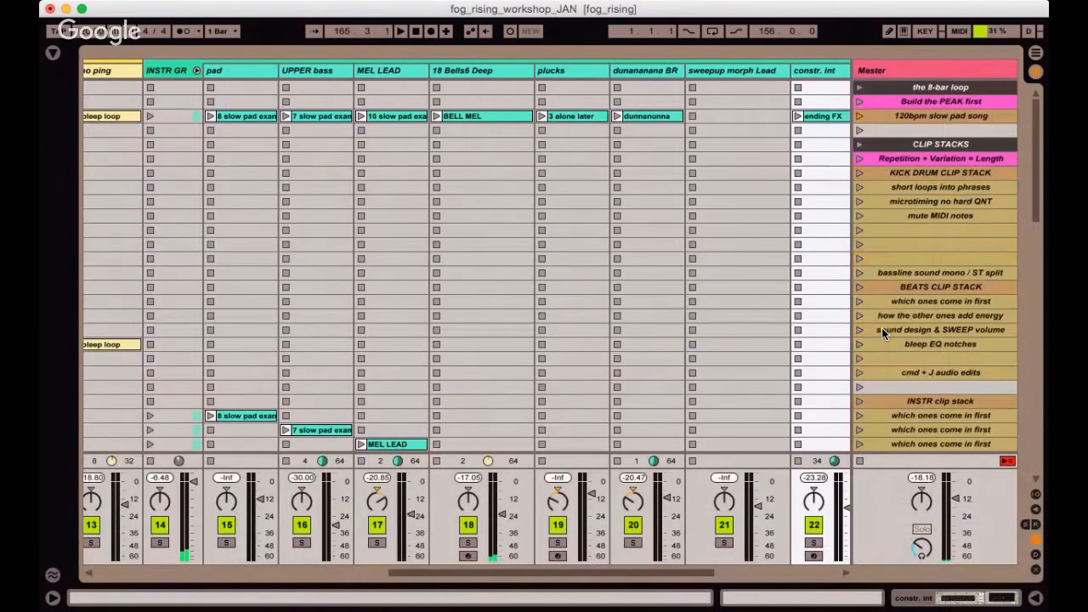
click(890, 242)
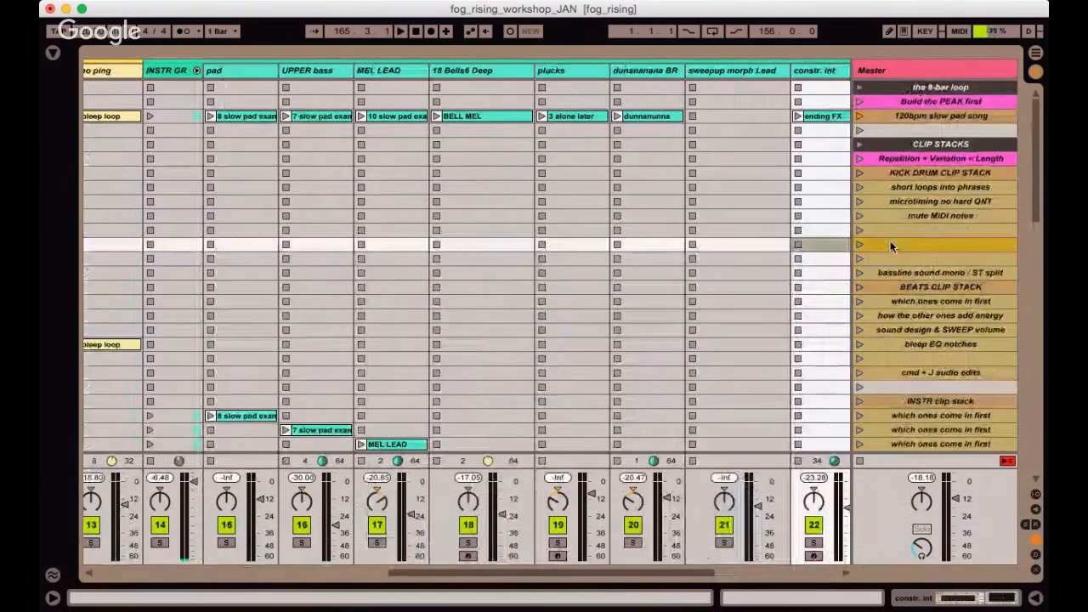
click(916, 316)
scroll(916, 316, down, 15)
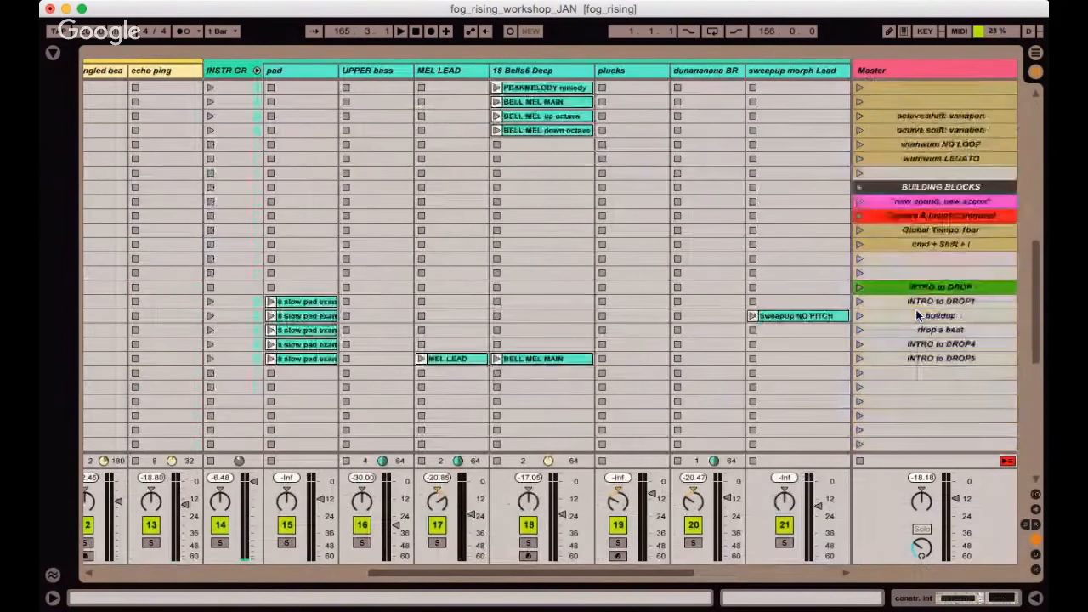
scroll(917, 315, left, 2)
scroll(916, 316, down, 12)
scroll(917, 316, right, 3)
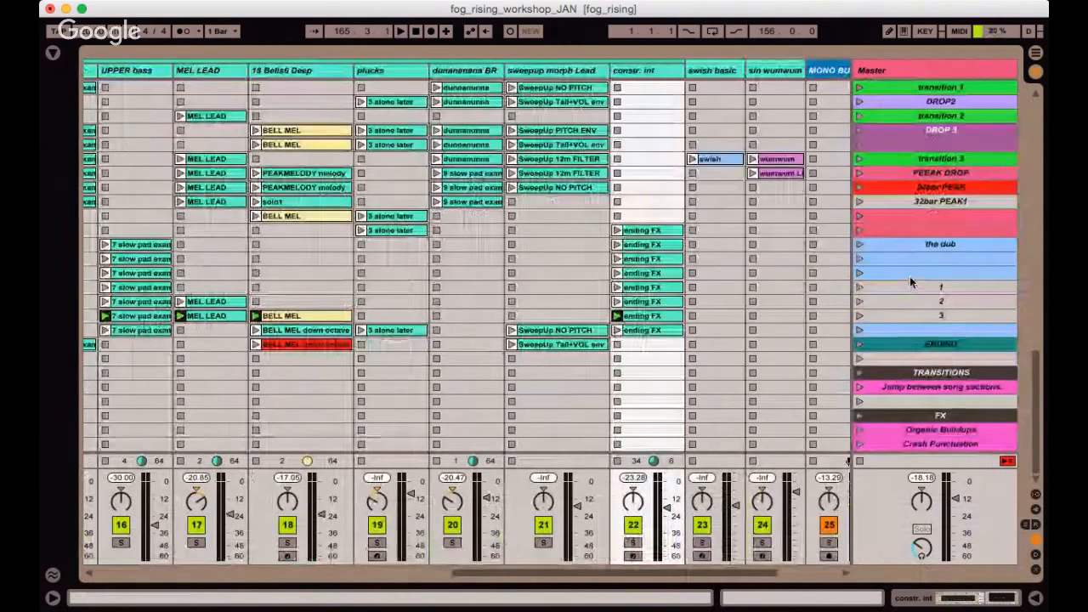
Play the dub progression by launching the unnamed scene directly above scene 1, followed by scenes 1, 2 and 3.
click(910, 276)
scroll(896, 274, right, 2)
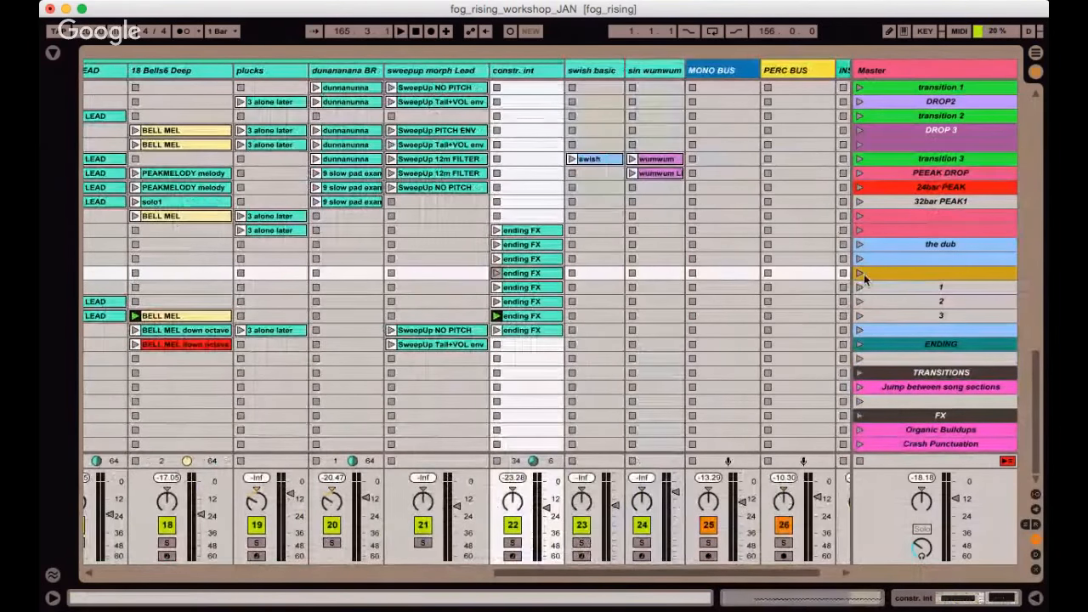
click(861, 274)
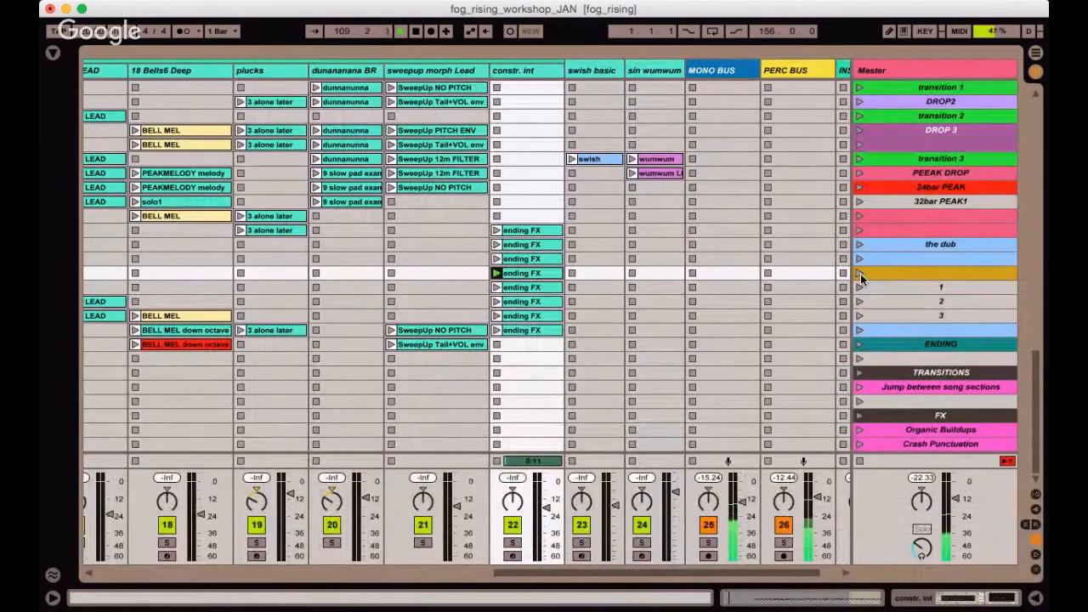
click(860, 288)
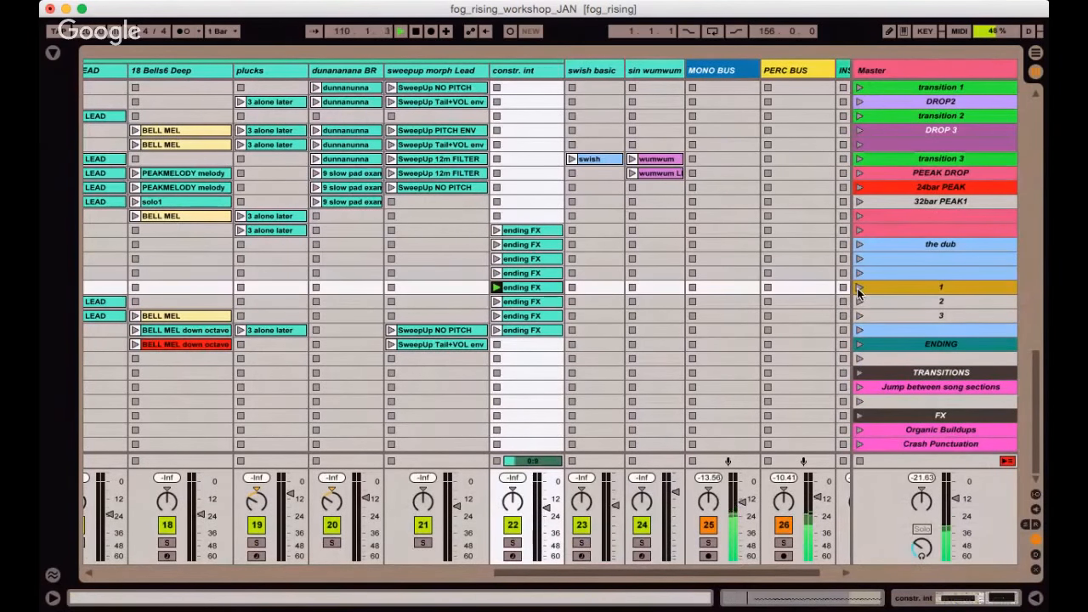
click(860, 300)
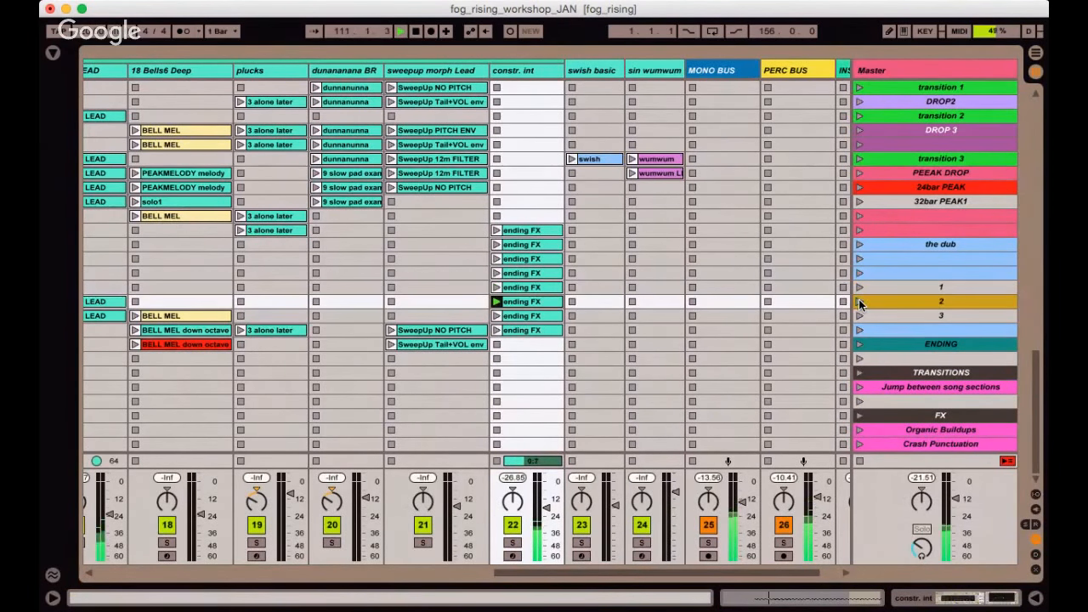
click(859, 316)
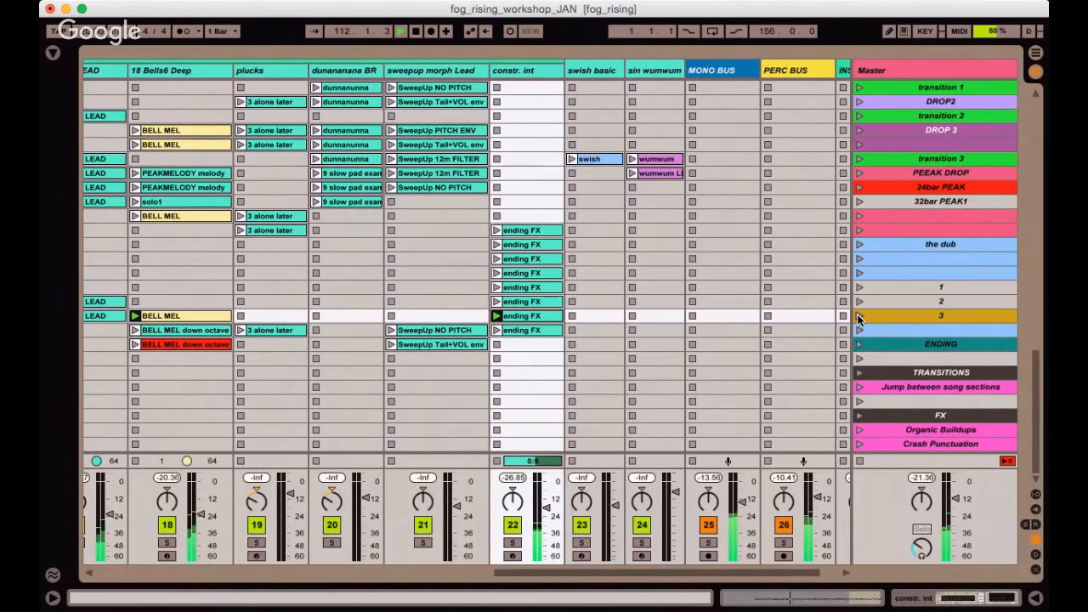
Hide the mixer and go through the song form scenes one by one from INTRO1 to 32bar PEAK1.
scroll(904, 292, up, 5)
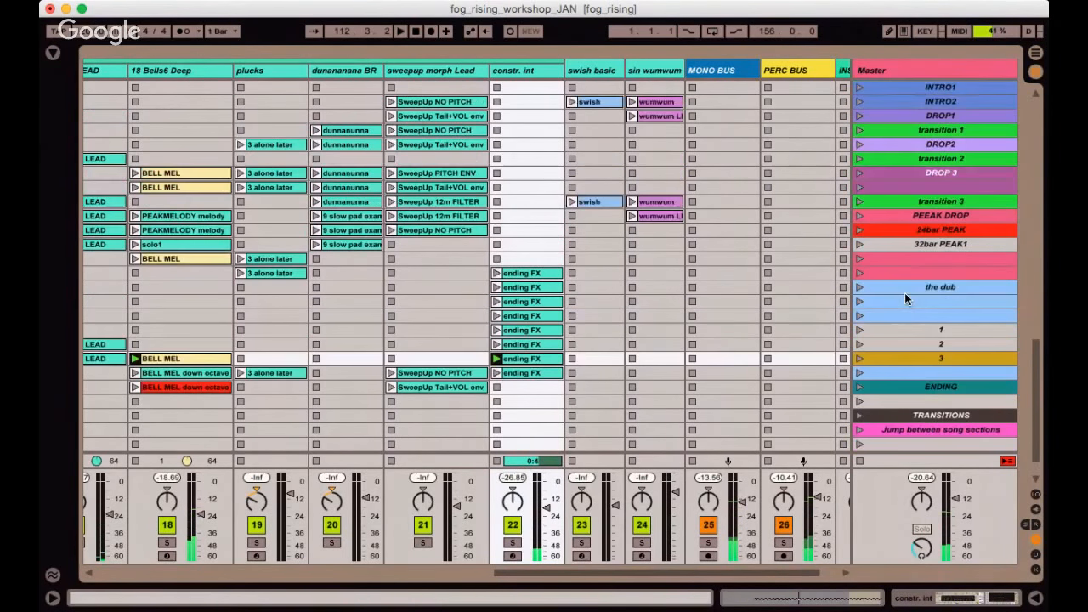
key(super+alt+m)
click(915, 142)
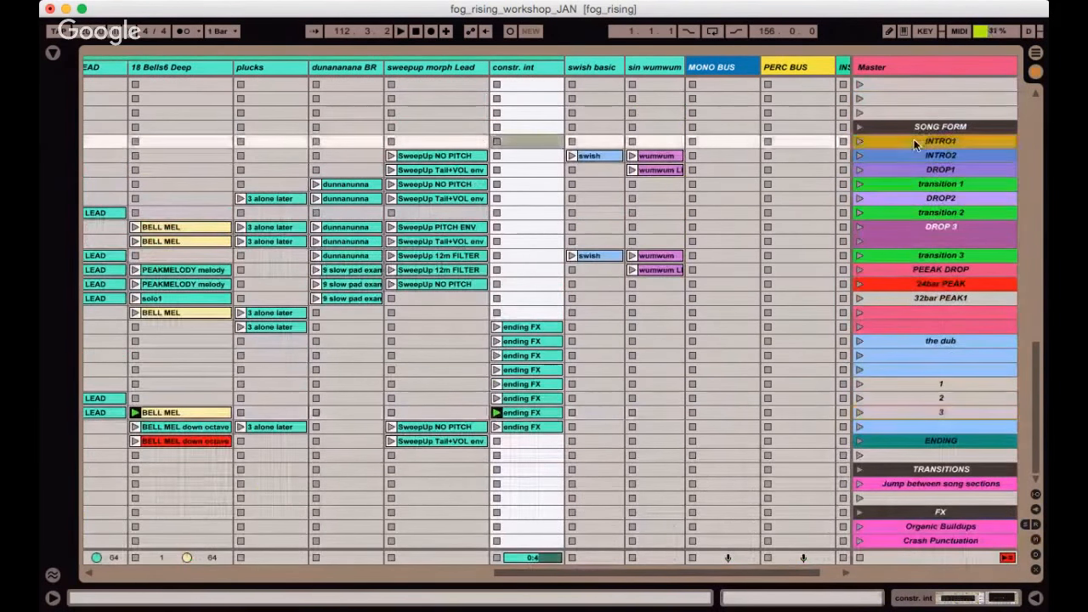
key(Down)
key(Down)
key(Down)
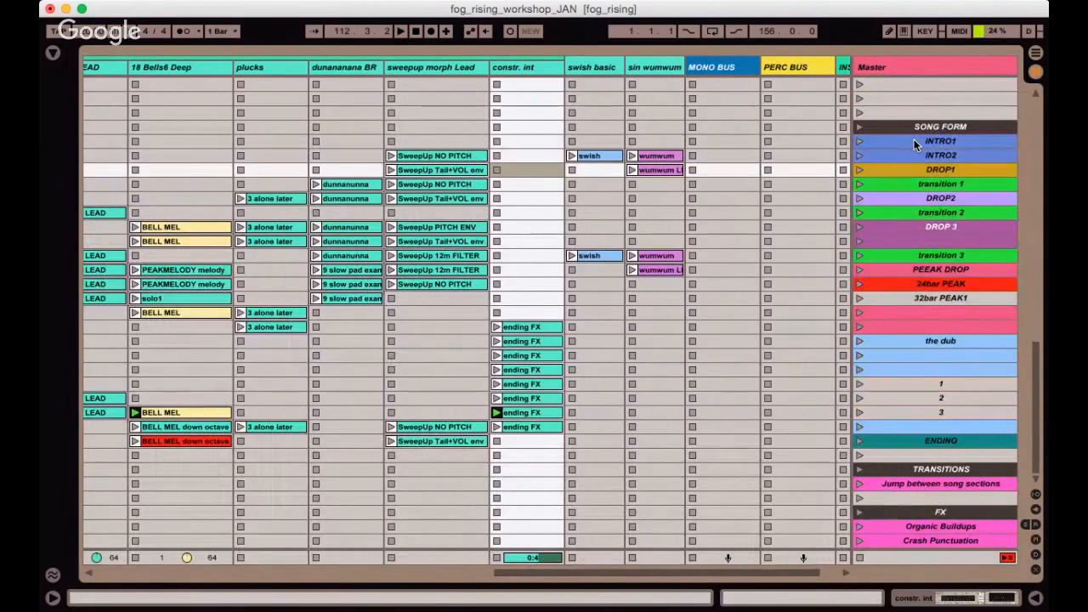
key(Down)
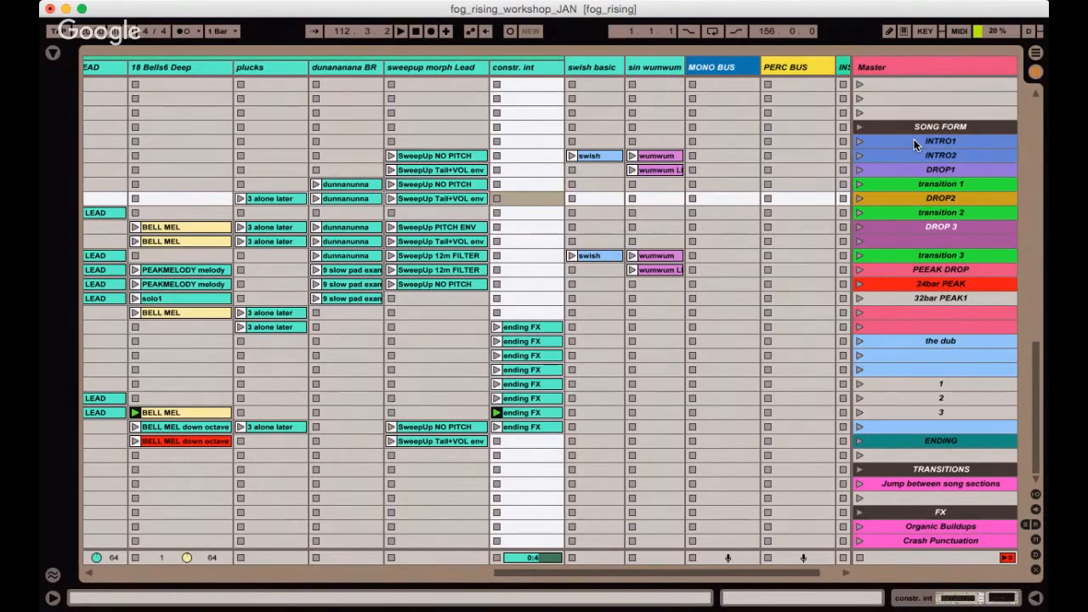
key(Down)
key(Down)
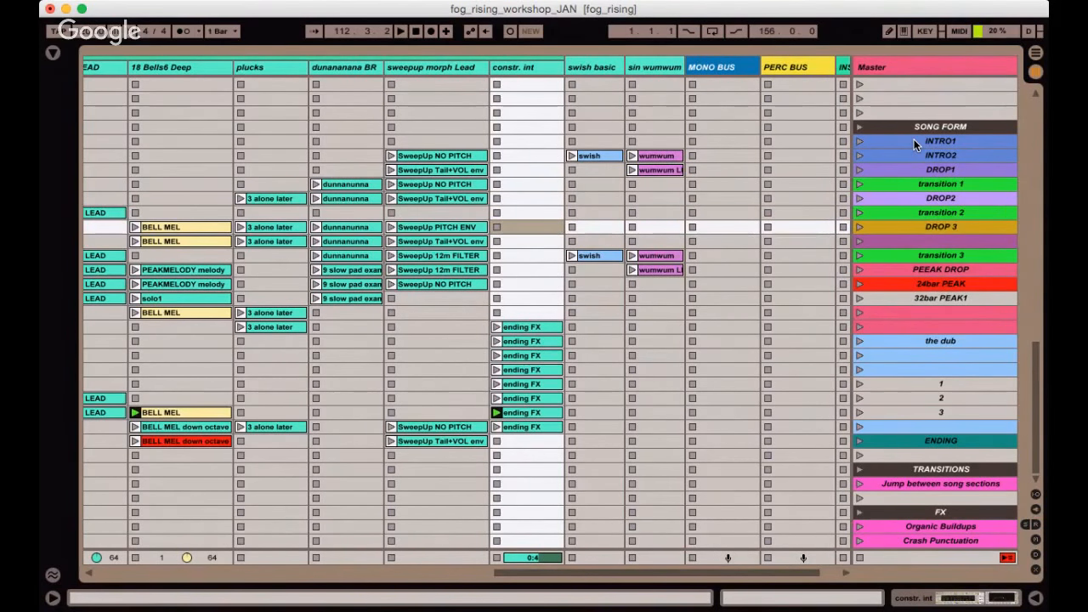
key(Down)
key(Down)
key(Down)
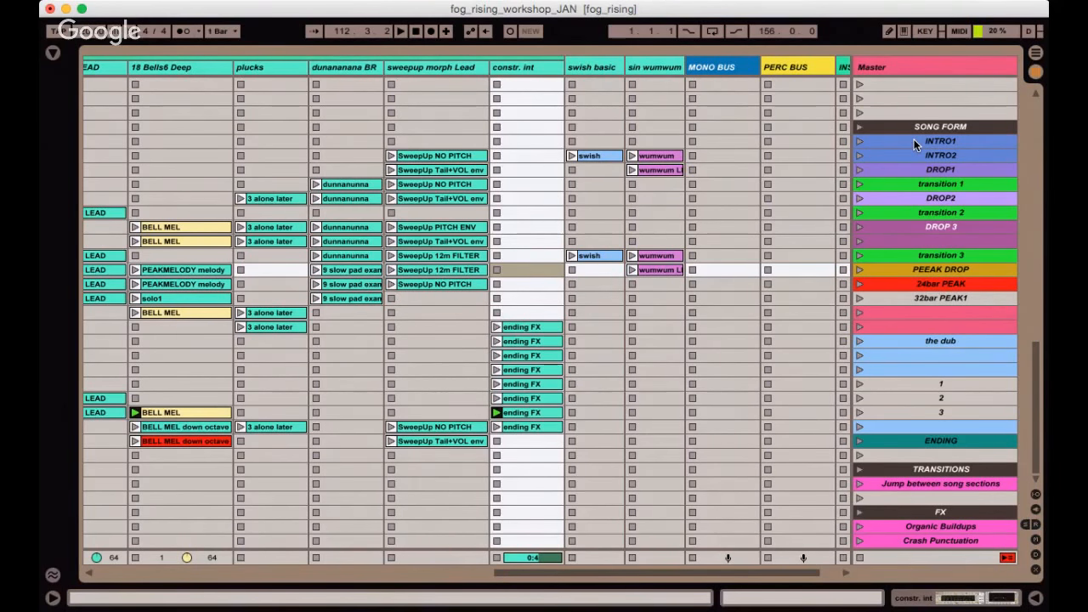
click(892, 281)
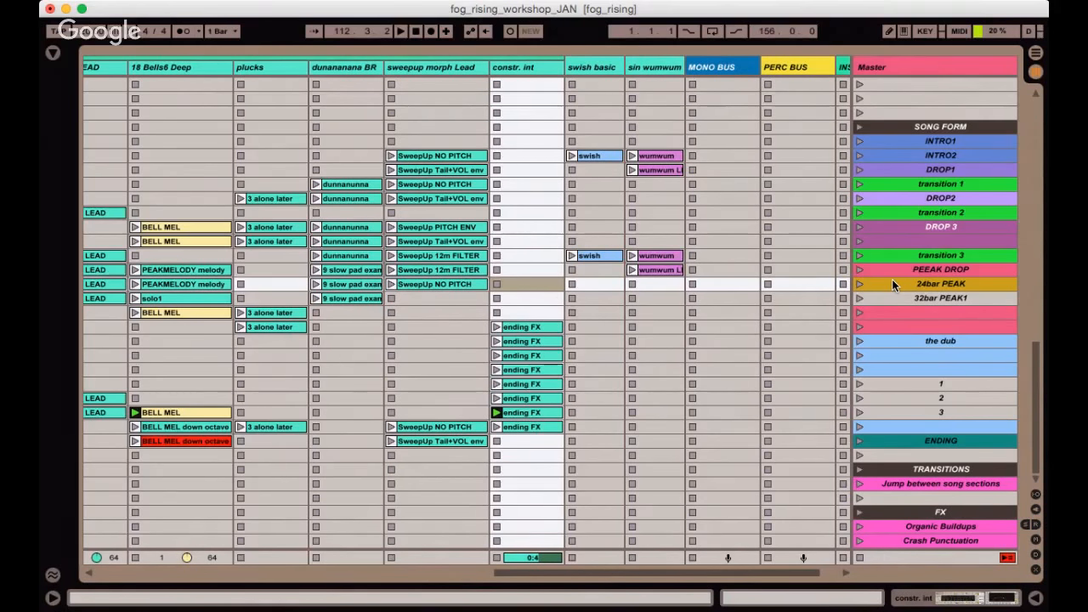
scroll(892, 283, up, 1)
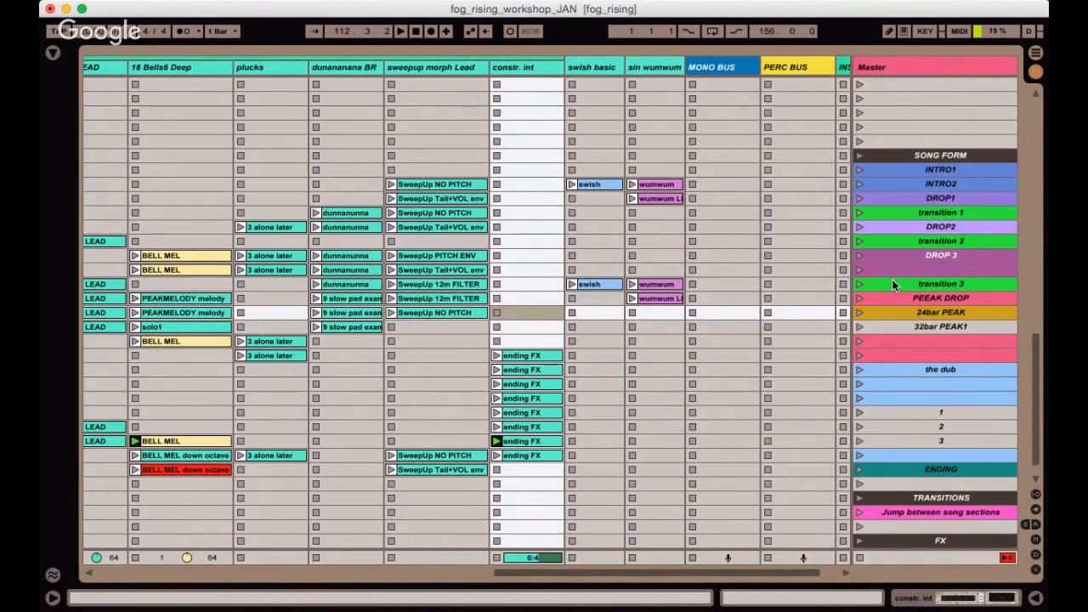
click(925, 326)
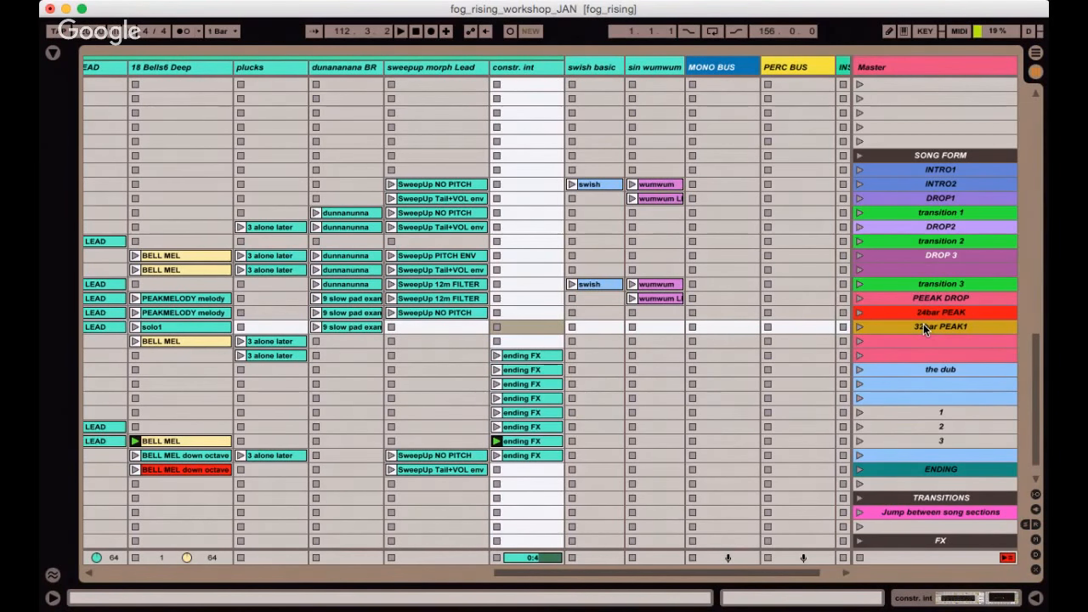
Show the mixer and inspect the sweepup morph Lead and dunananana BR clips across the PEEAK DROP, 24bar PEAK and 32bar PEAK1 scenes.
key(super+alt+m)
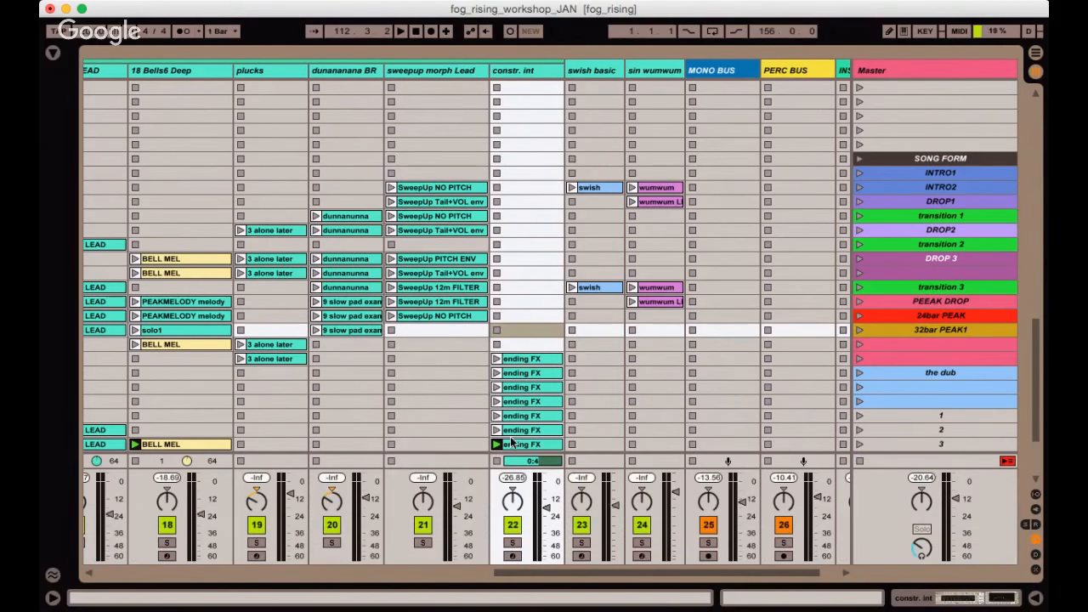
click(432, 316)
double_click(426, 529)
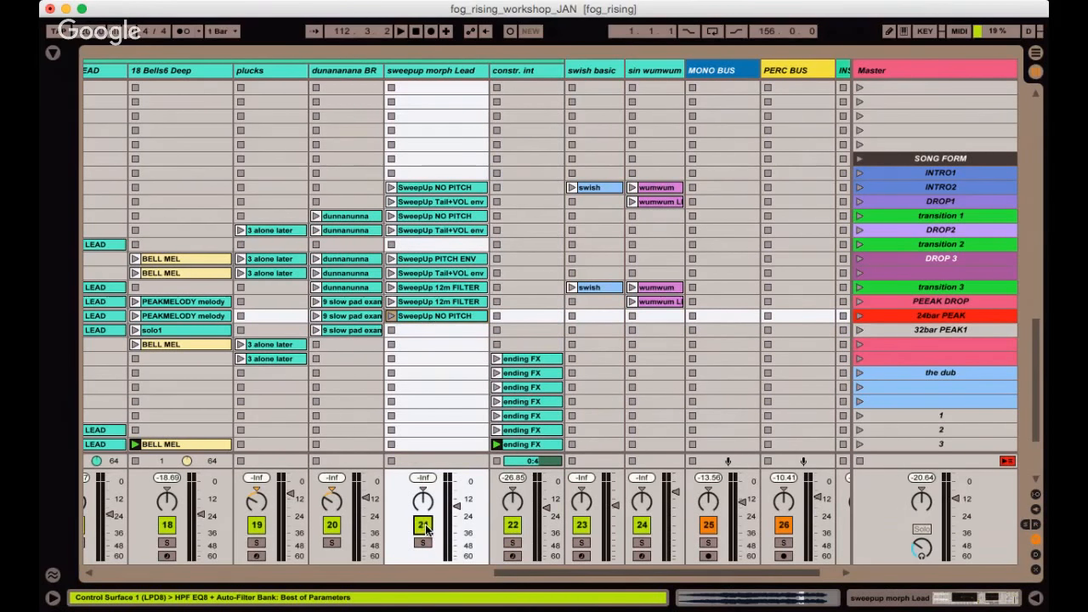
click(342, 327)
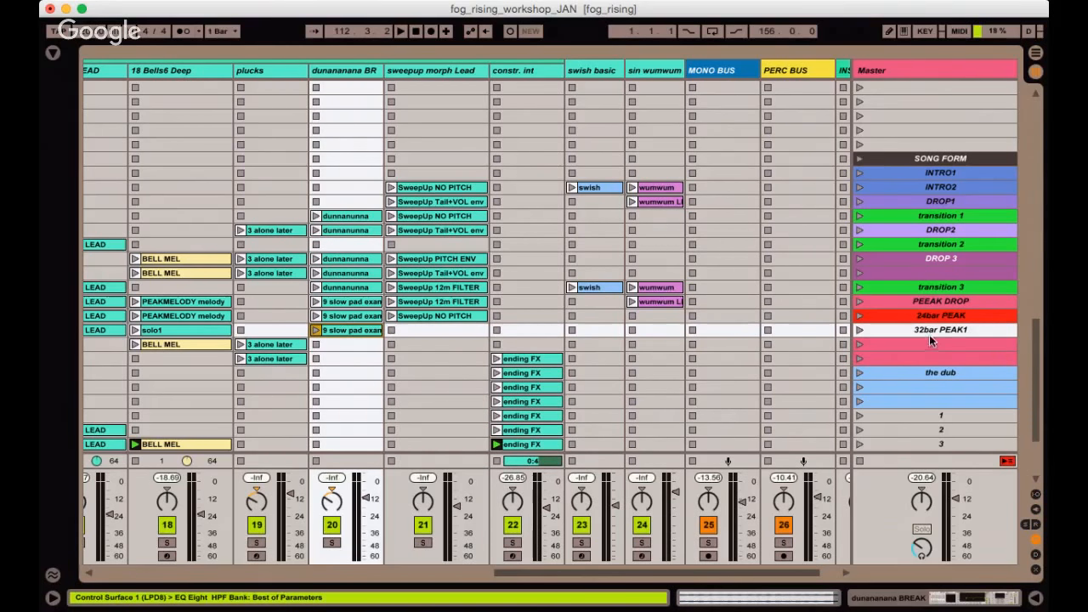
click(661, 302)
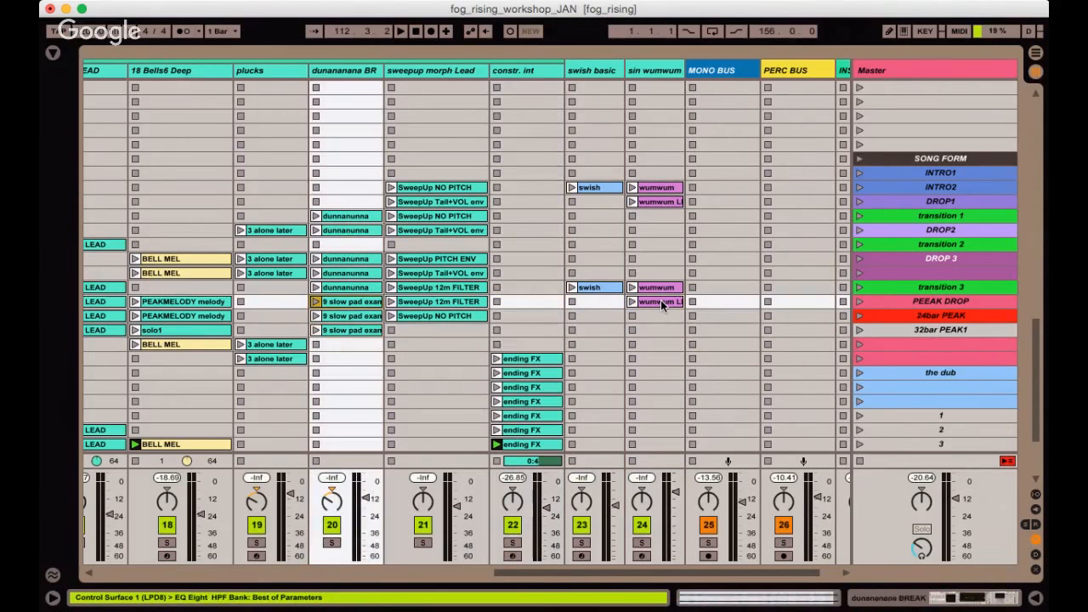
Fold the instrument, percussion, kicks and basswaves track groups to get a compact overview of the song.
scroll(661, 300, down, 3)
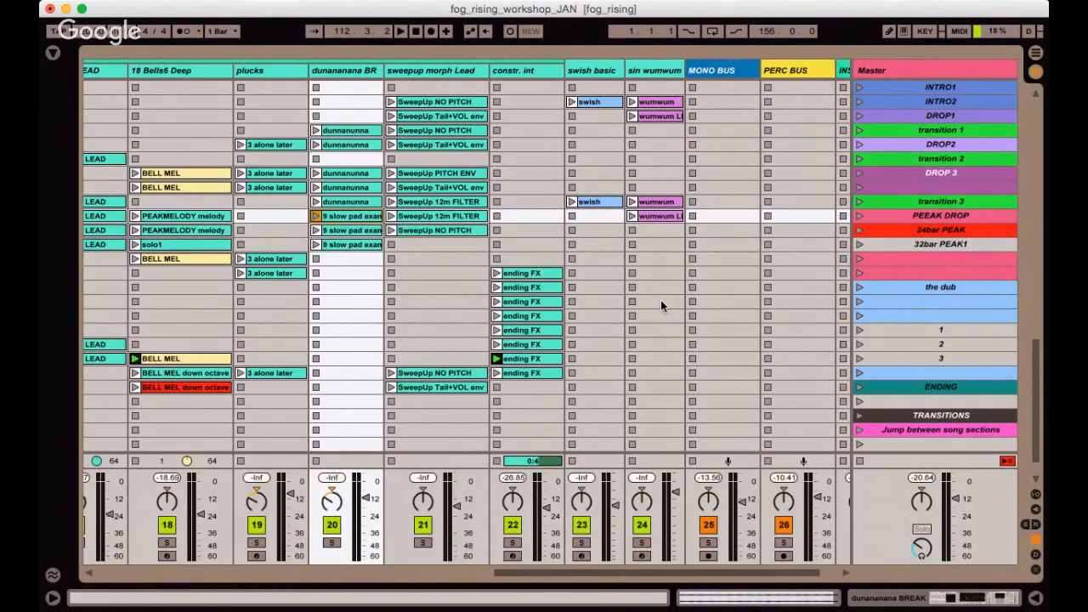
scroll(660, 300, down, 3)
scroll(661, 300, left, 3)
scroll(661, 300, left, 3)
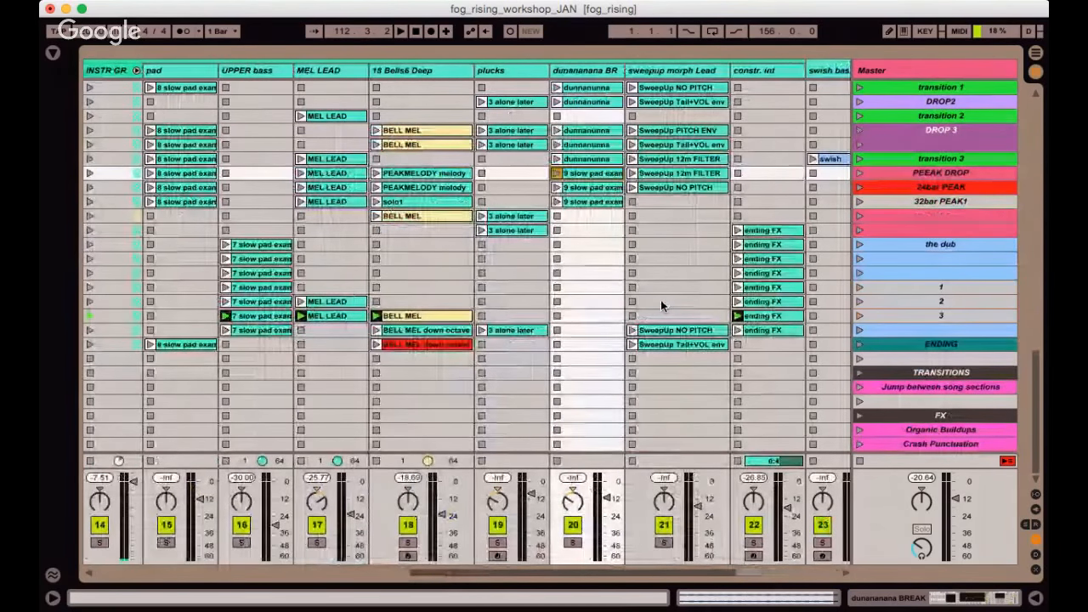
click(136, 71)
scroll(376, 74, left, 8)
scroll(376, 74, up, 1)
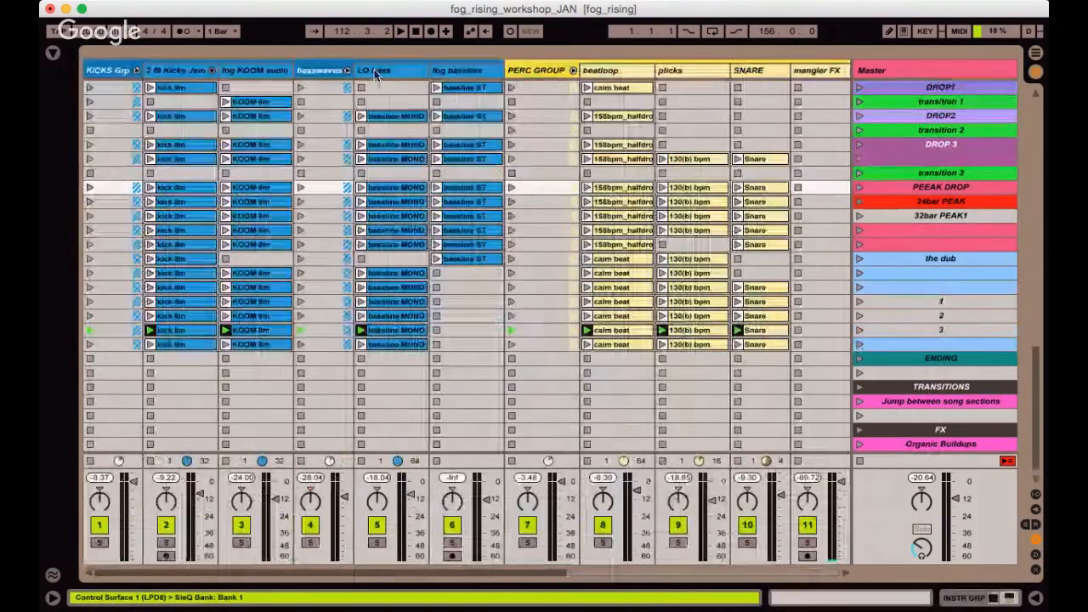
click(573, 70)
click(136, 71)
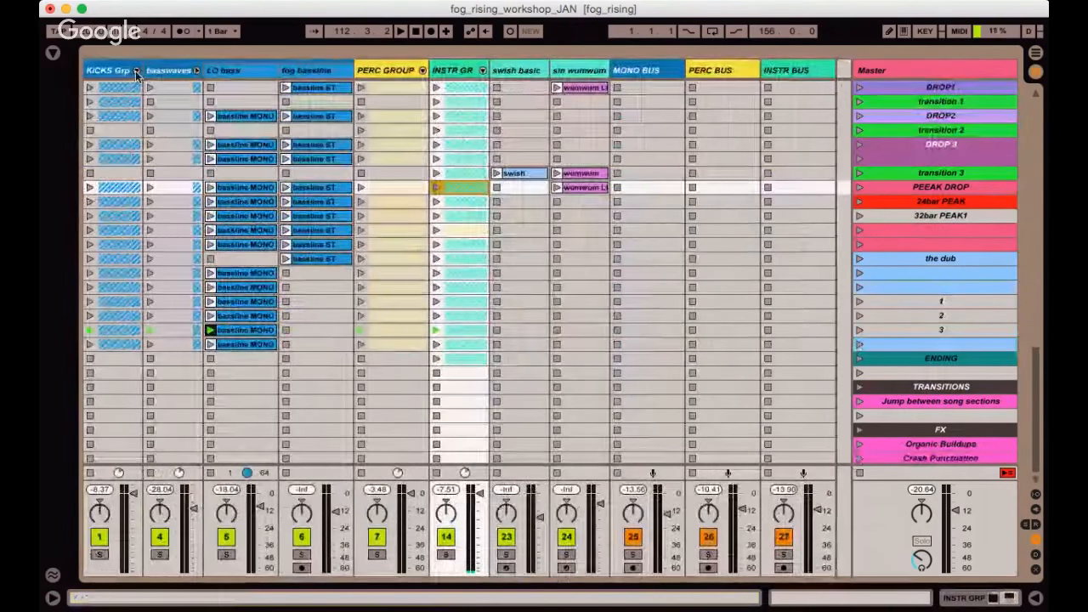
click(196, 72)
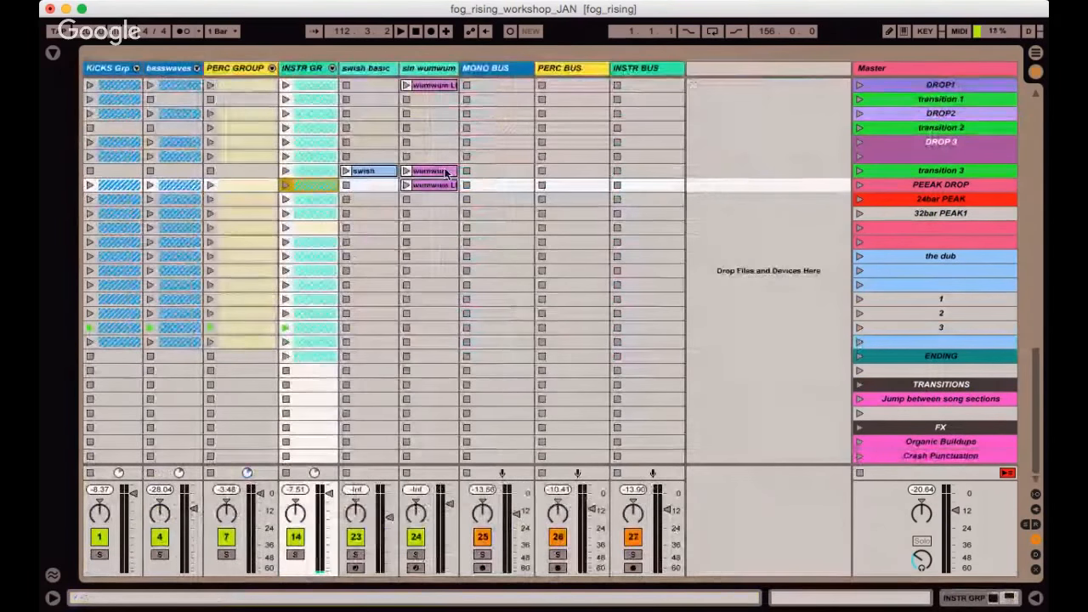
Launch the transition 2 scene and show the return tracks.
scroll(560, 204, up, 4)
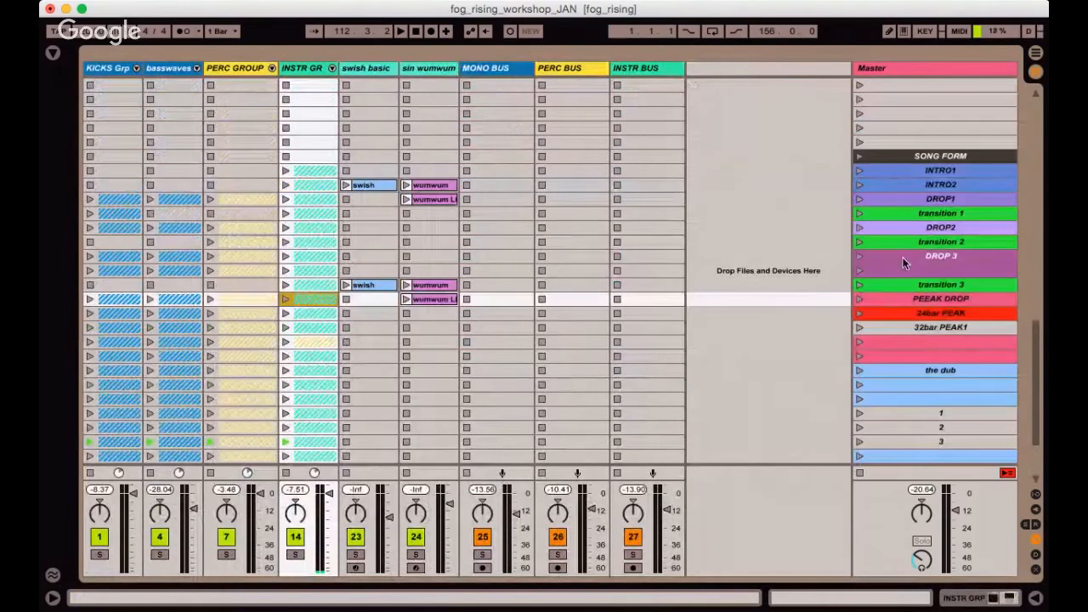
click(859, 242)
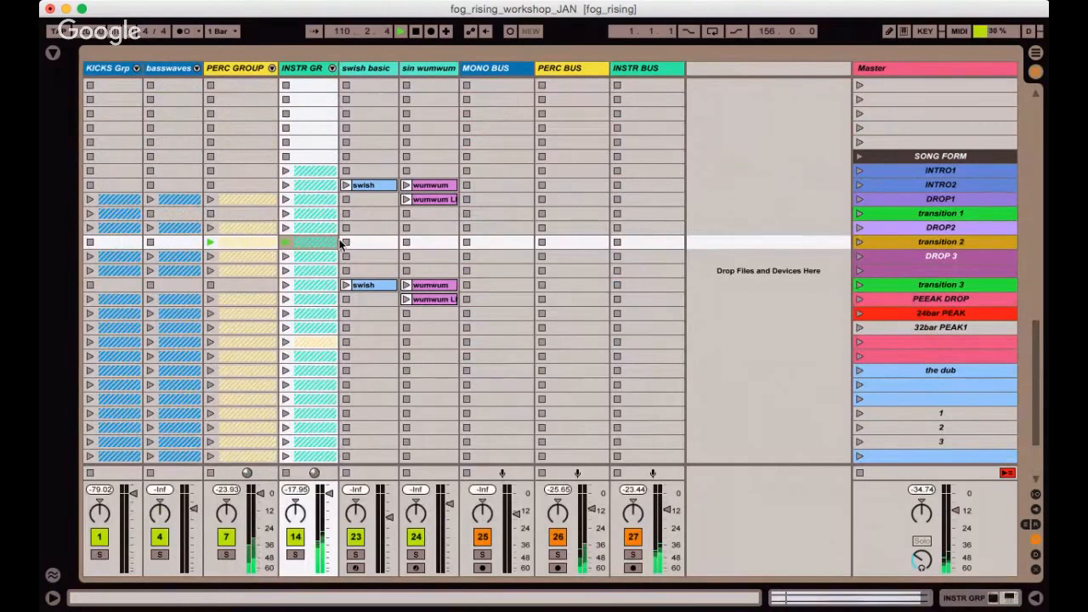
key(super+alt+r)
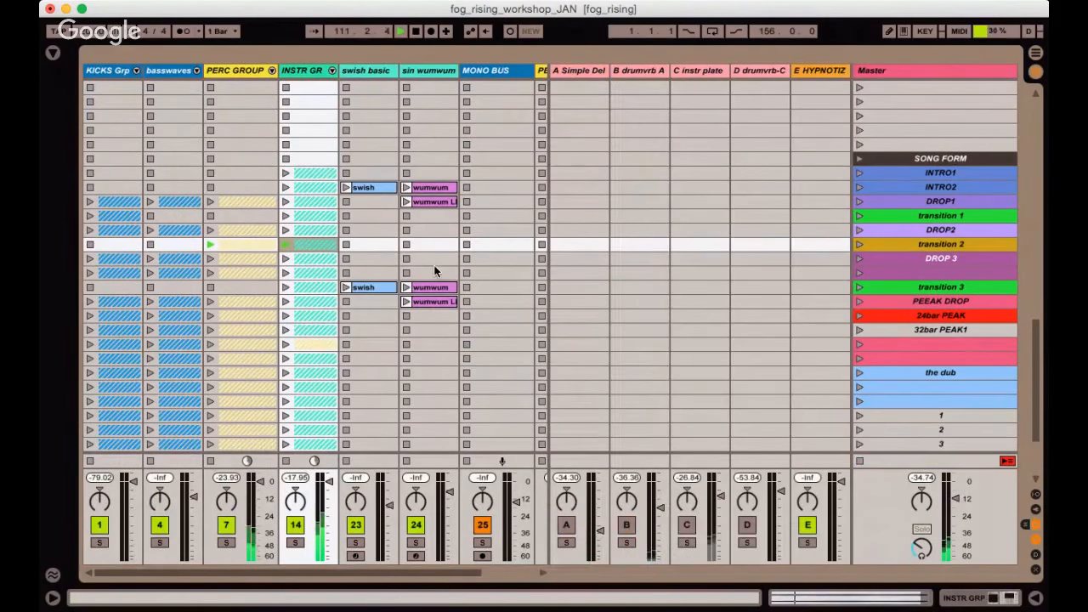
Launch the DROP 3 scene in the song form.
scroll(448, 200, right, 3)
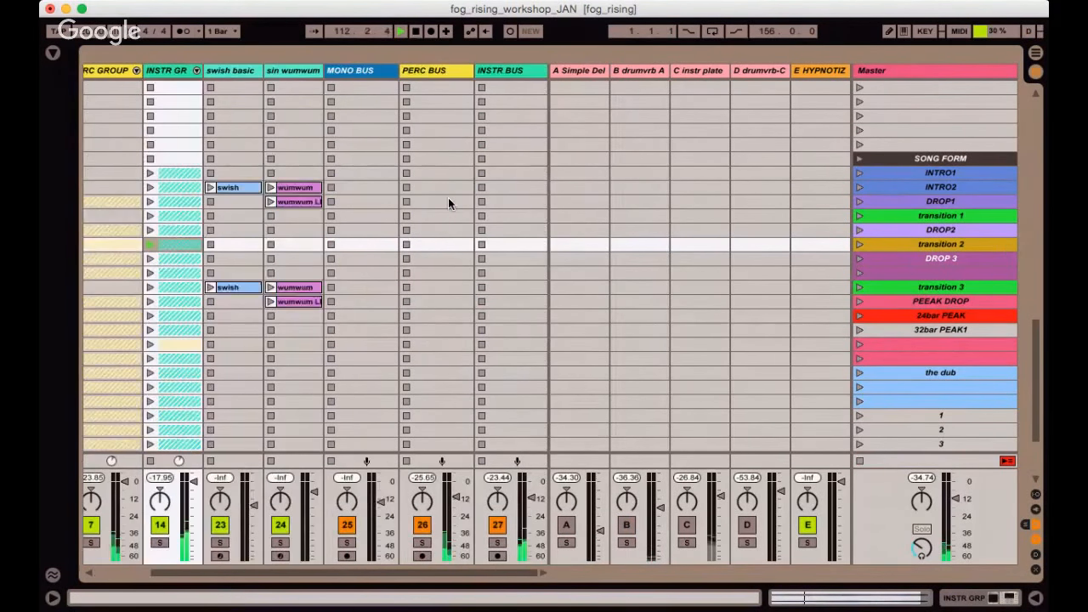
scroll(449, 201, down, 5)
scroll(448, 201, left, 3)
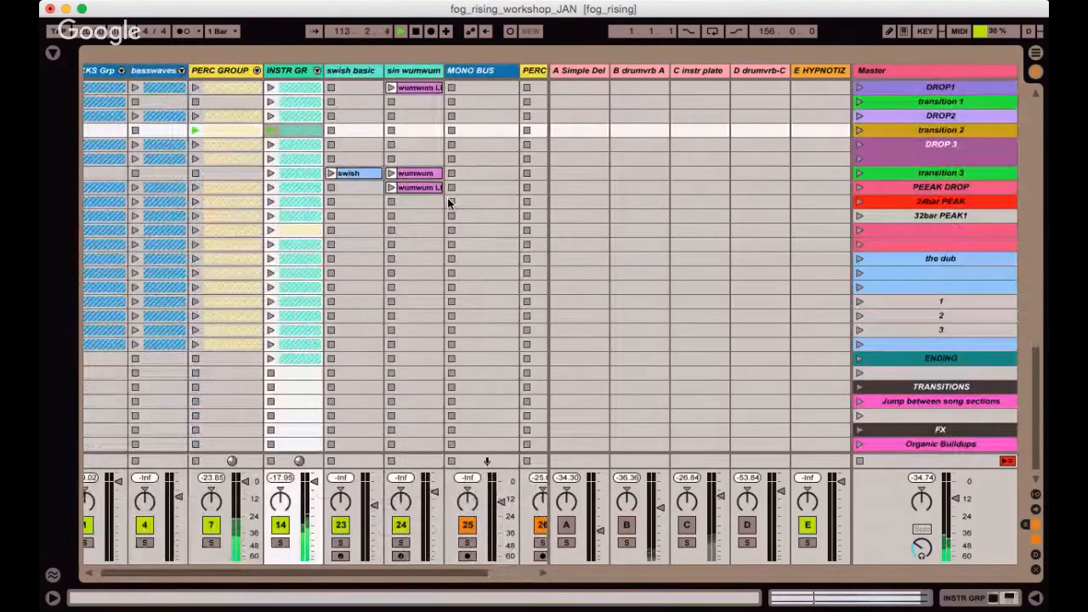
click(927, 144)
scroll(927, 144, up, 5)
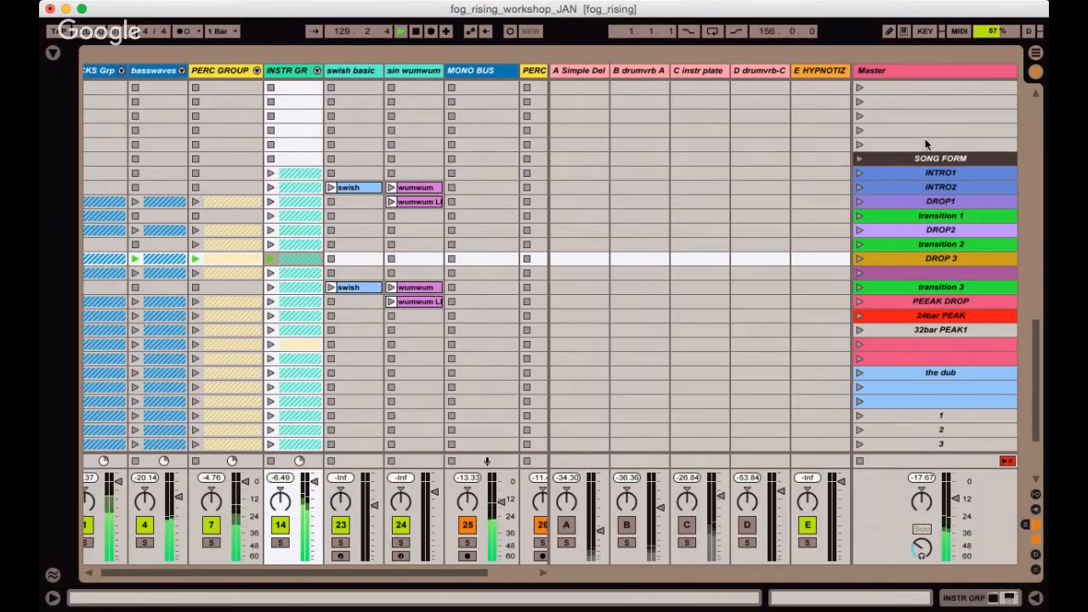
Open the device chain of the E HYPNOTIZOR return track and show the sends in the mixer.
click(815, 71)
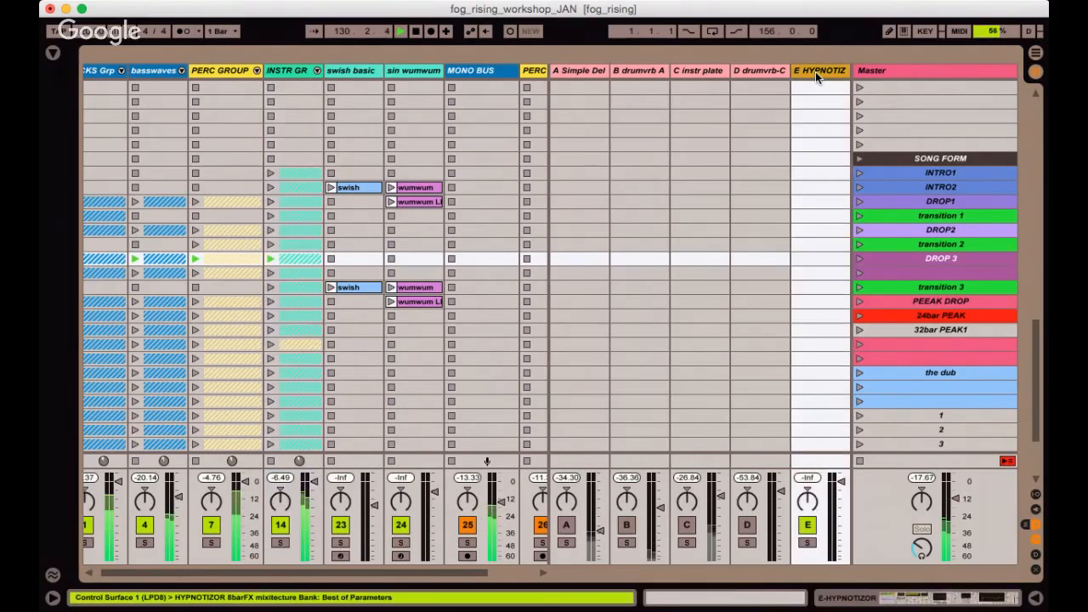
double_click(816, 71)
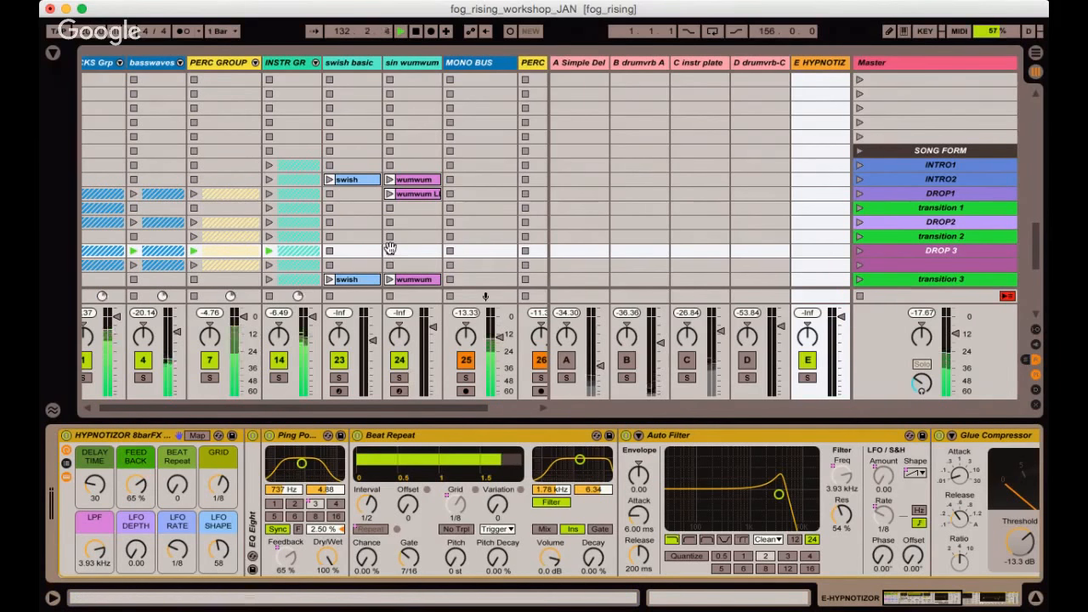
key(super+alt+s)
scroll(375, 204, left, 2)
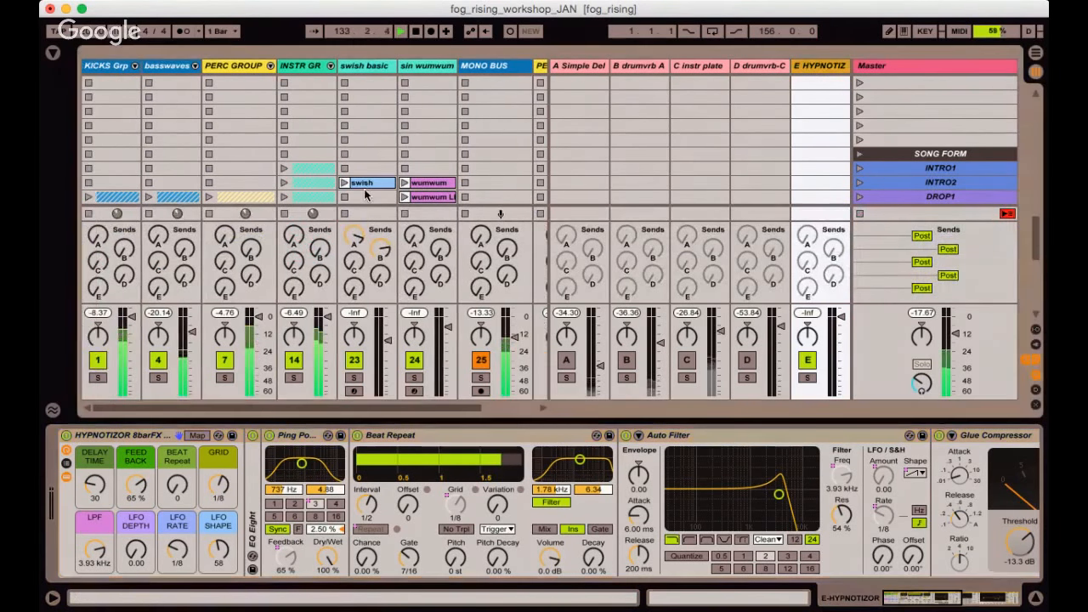
Unfold the PERC GROUP tracks and launch the Snare clip in the scene just below DROP 3.
click(271, 66)
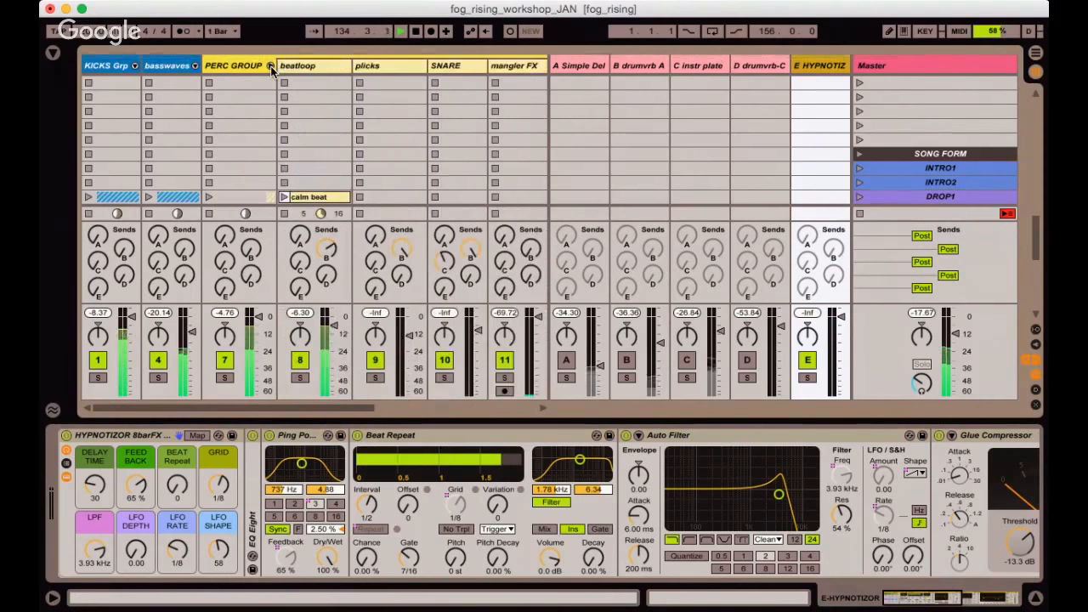
scroll(356, 119, down, 5)
scroll(356, 127, right, 2)
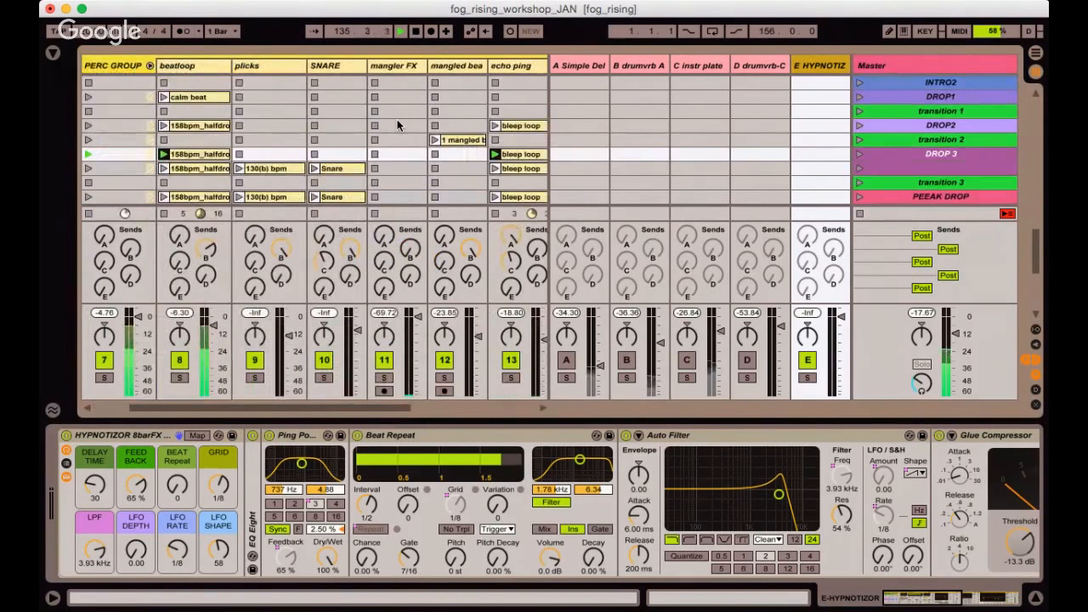
click(314, 170)
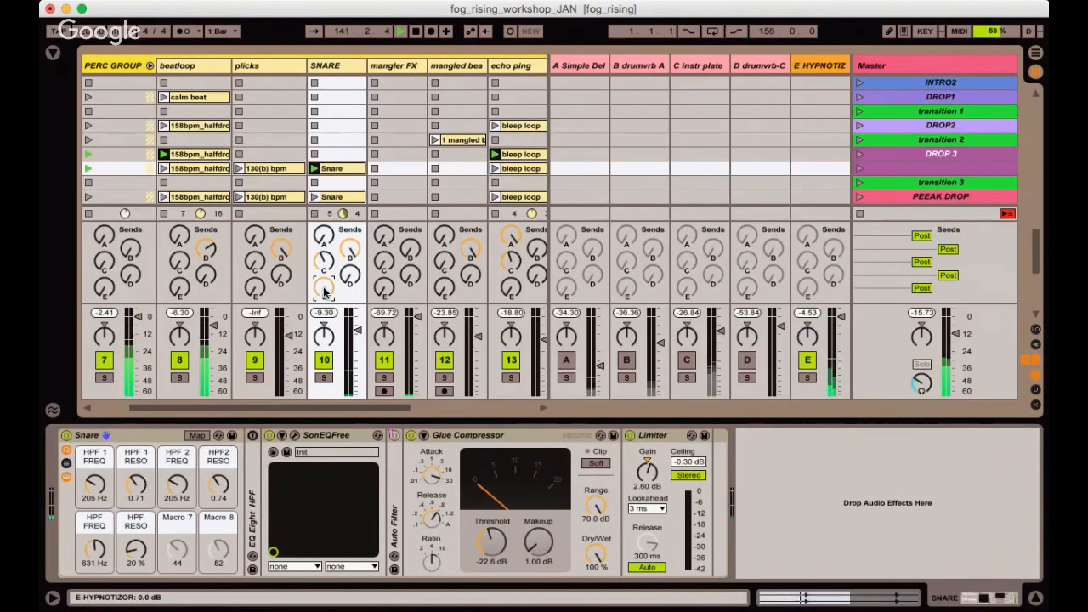
Audition the SNARE track in solo, unsolo it, and turn its send E up to 0 dB.
click(323, 378)
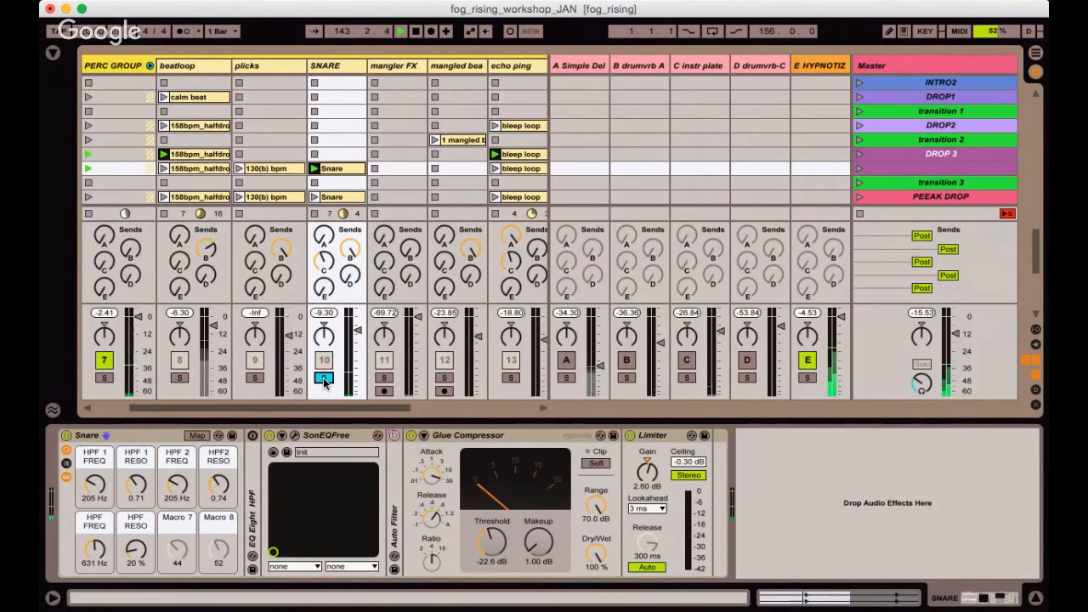
click(323, 377)
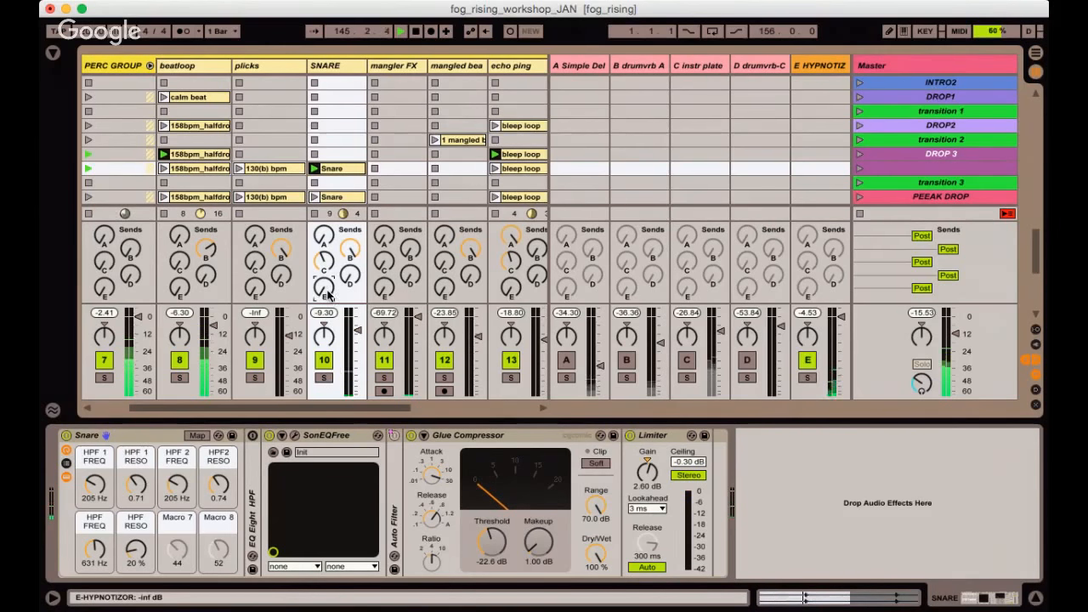
drag(327, 294, 327, 272)
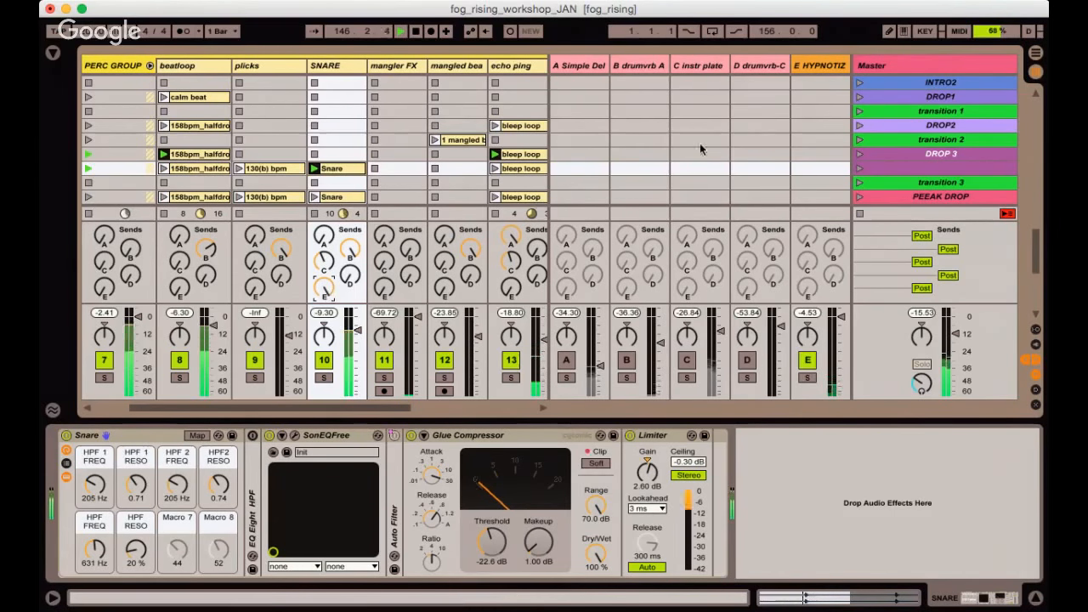
Audition the E HYPNOTIZOR return in solo, unsolo it, and turn the SNARE track's send E down.
click(818, 67)
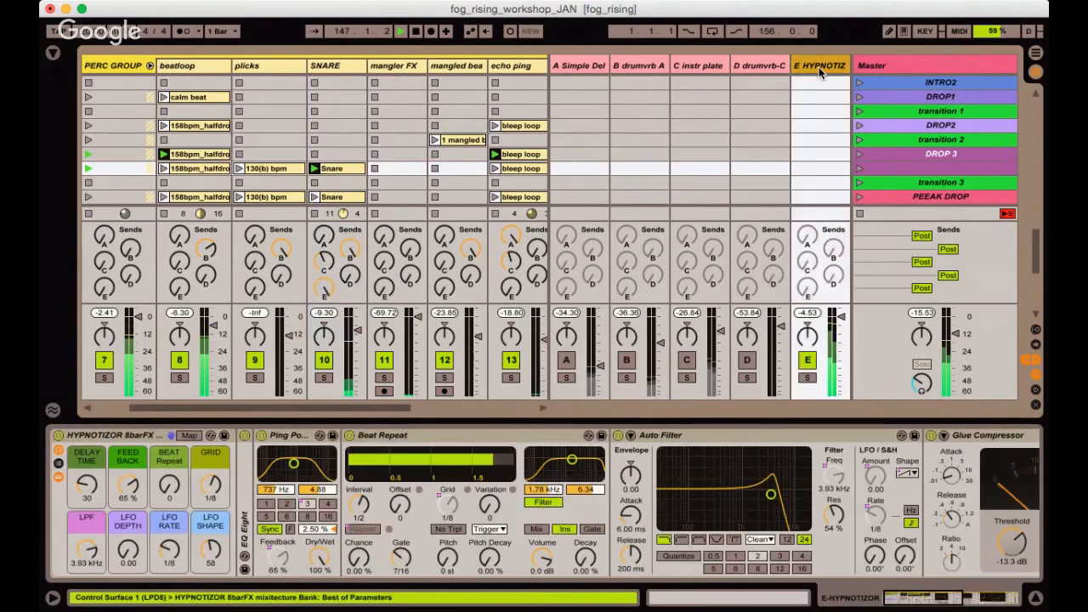
click(812, 378)
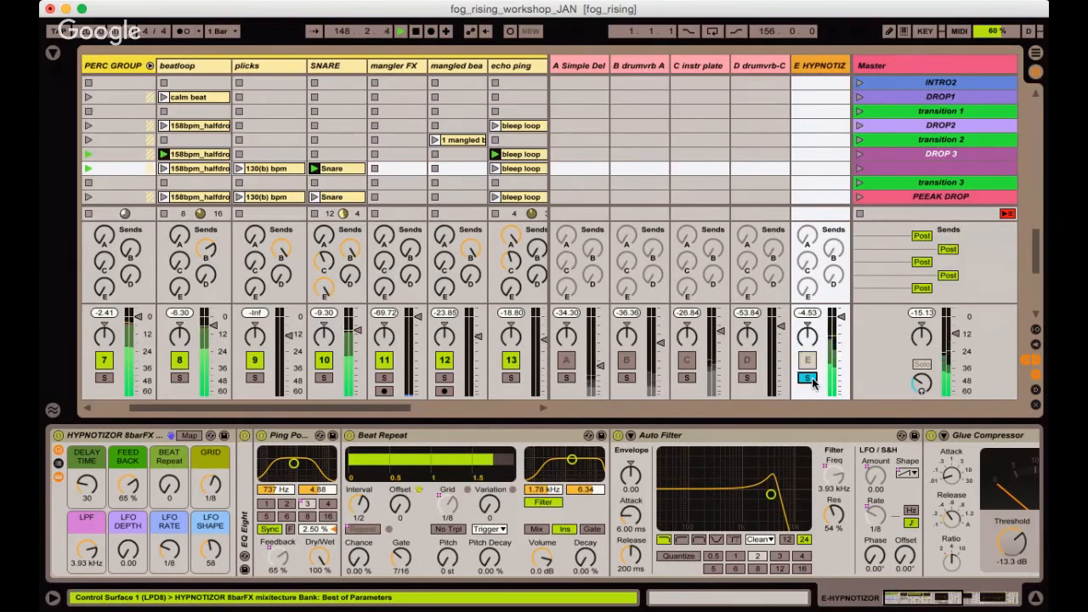
click(812, 379)
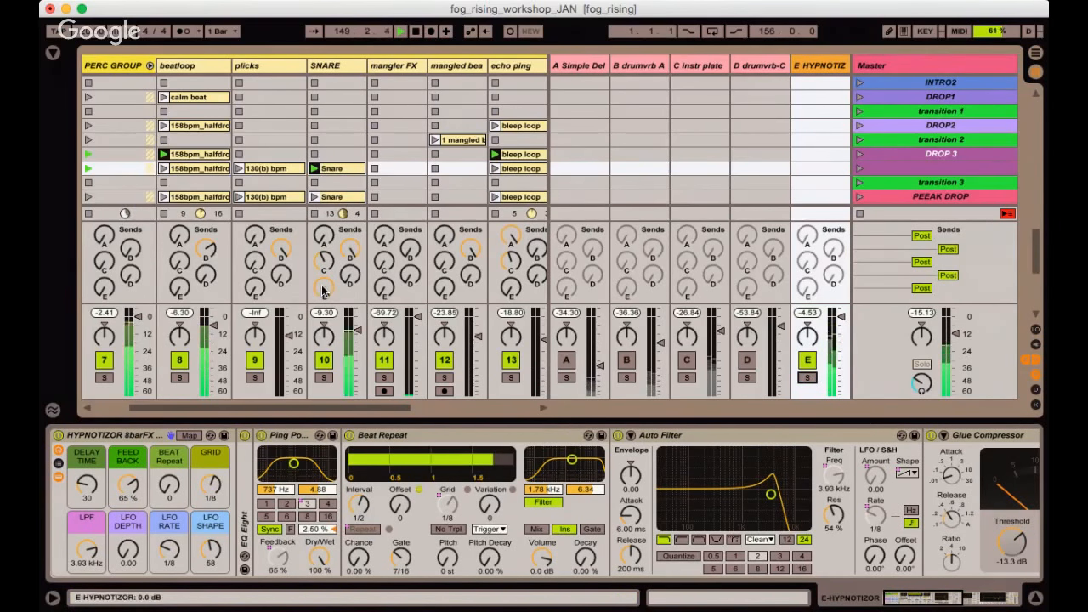
drag(324, 290, 323, 333)
Unfold the instrument group, turn up send E on the 18 Bells6 Deep track, and mute that track.
scroll(255, 170, right, 10)
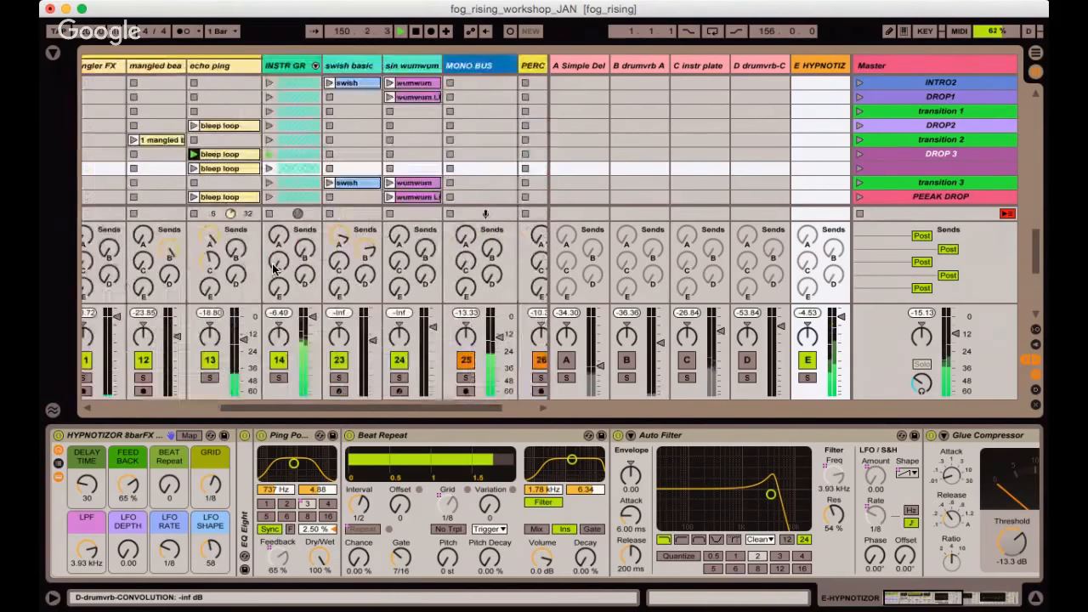
click(195, 65)
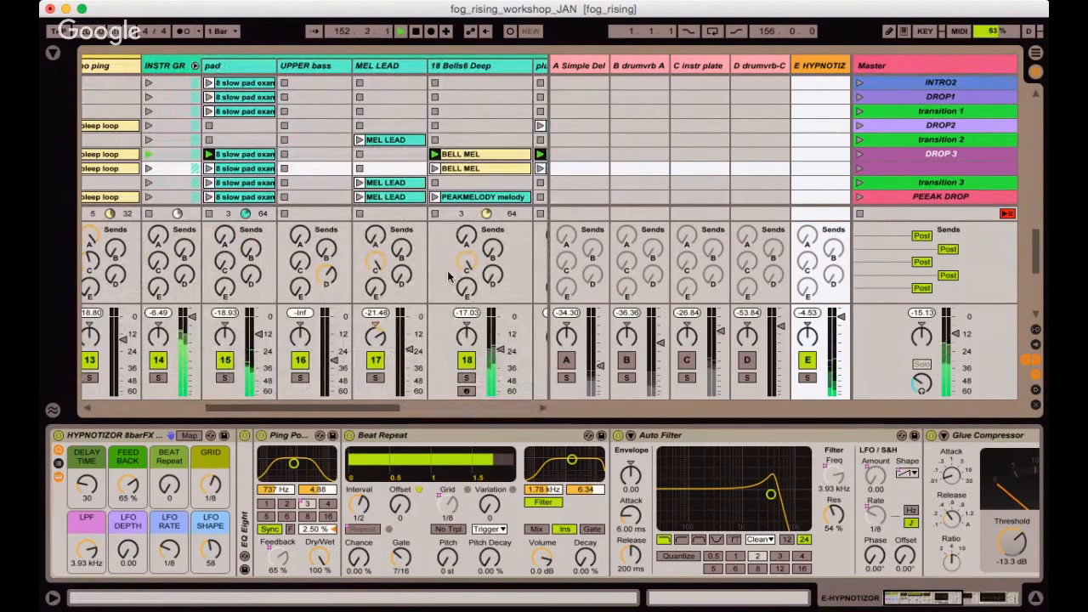
drag(461, 297, 462, 208)
click(467, 363)
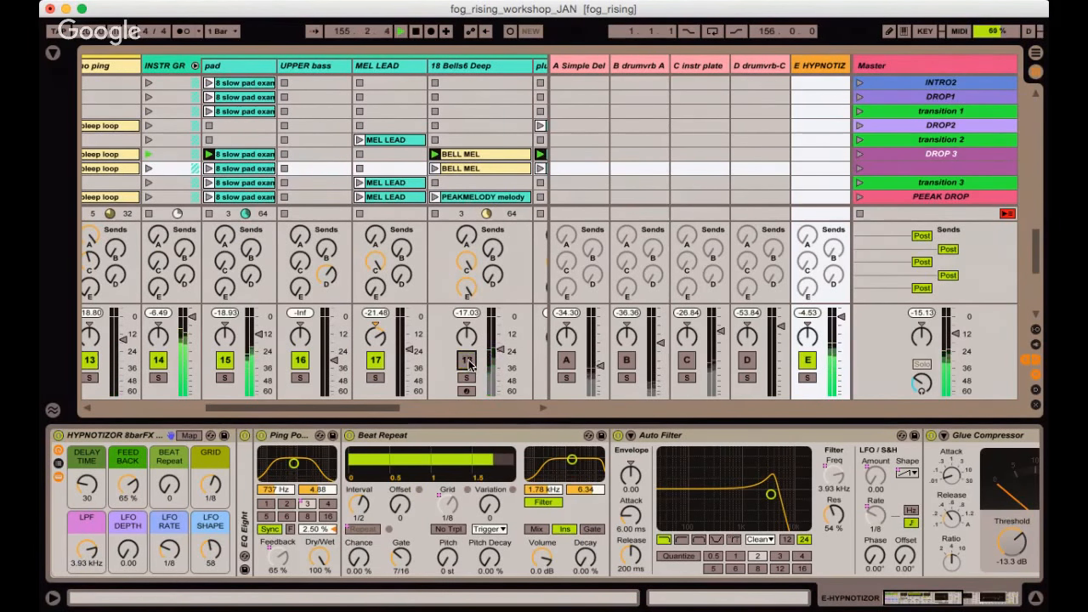
Set the HYPNOTIZOR rack's Delay Time to 36 and Beat Repeat to 127.
mouse_move(86, 493)
mouse_down()
mouse_move(86, 444)
mouse_move(85, 494)
mouse_up()
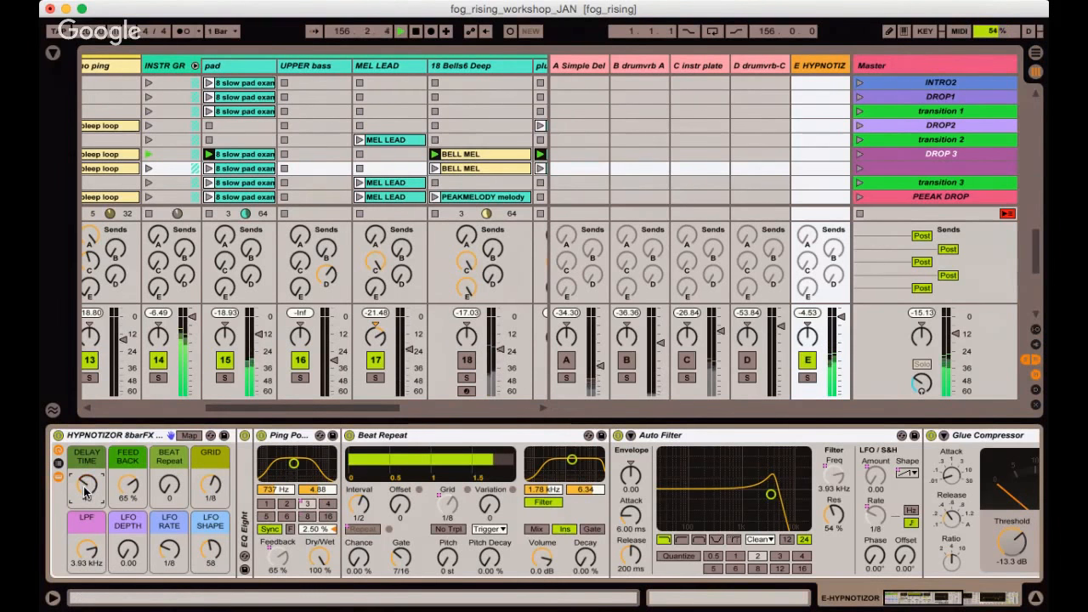
click(469, 363)
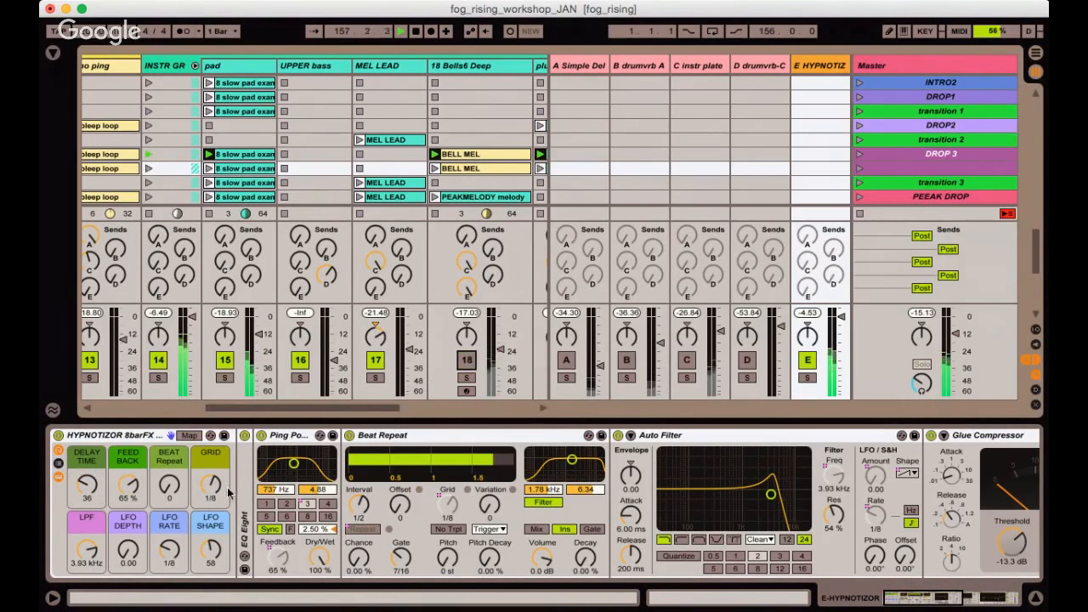
click(168, 491)
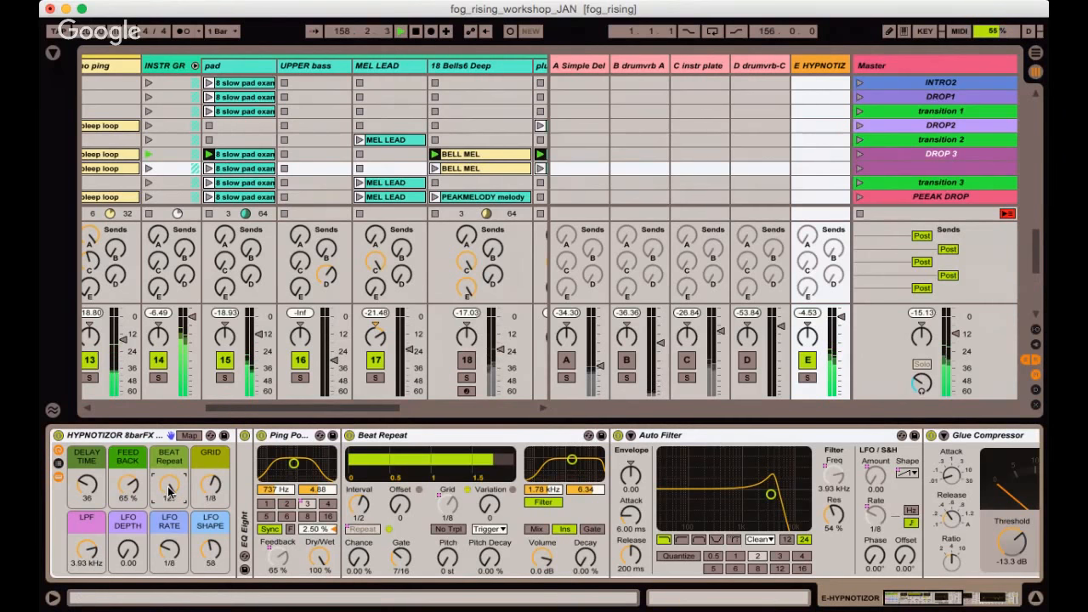
Unmute the 18 Bells6 Deep track with its send E turned down, and view its device chain.
click(468, 361)
drag(467, 290, 468, 361)
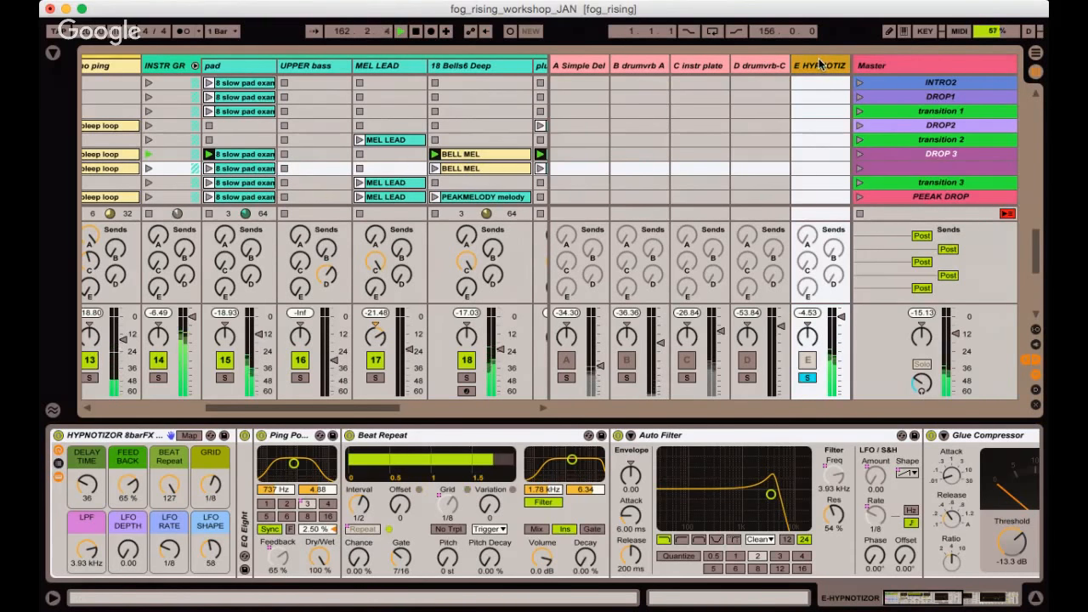
click(487, 68)
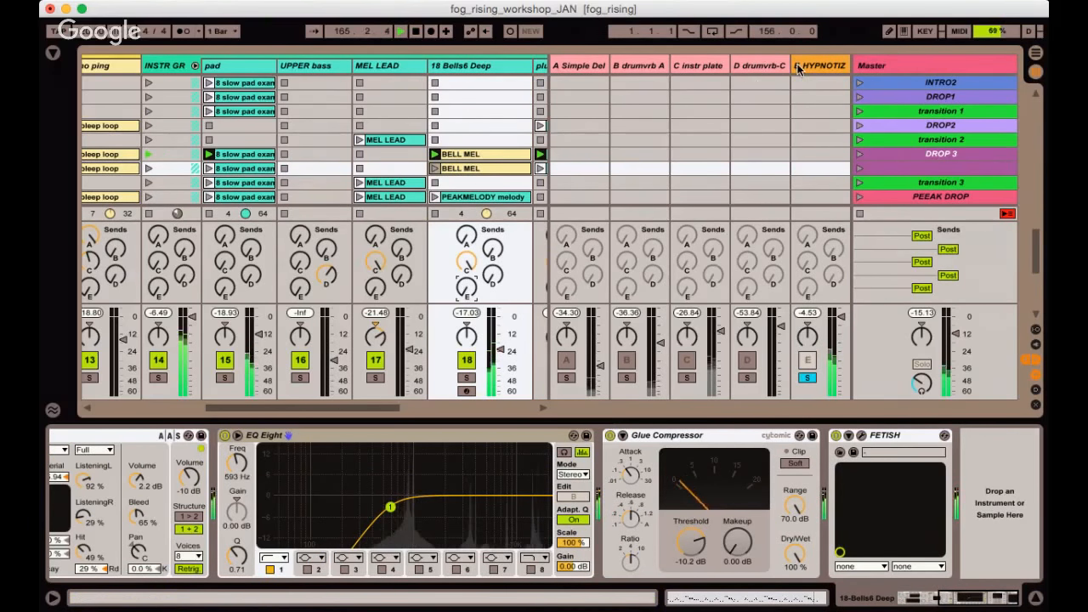
scroll(471, 437, up, 5)
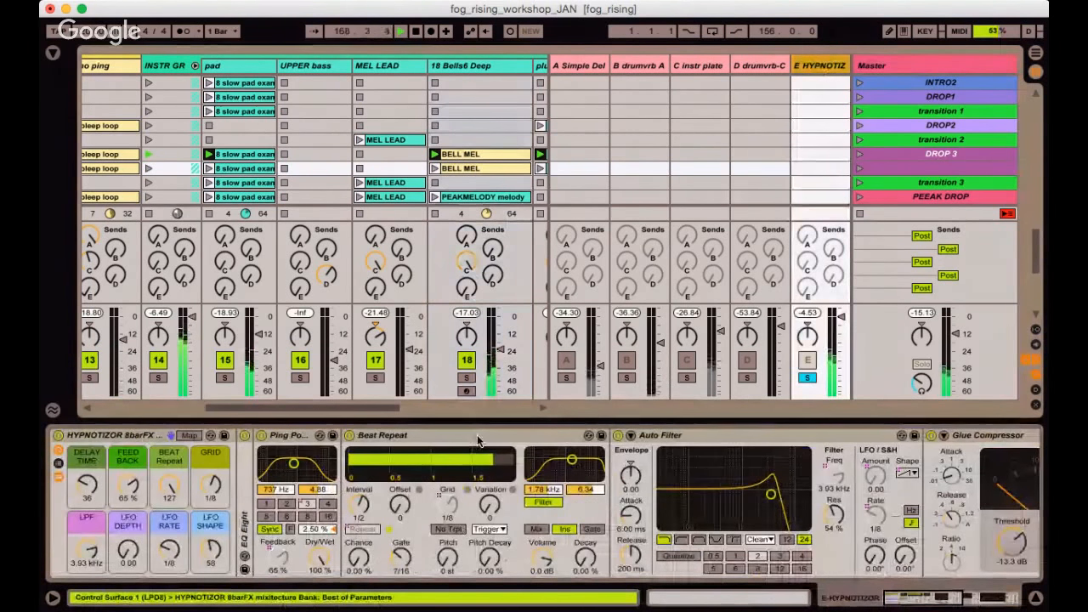
Sweep the HYPNOTIZOR rack's LPF to 512 Hz, 5.39 kHz and 1.99 kHz, unsoloing the E return along the way.
drag(86, 549, 82, 577)
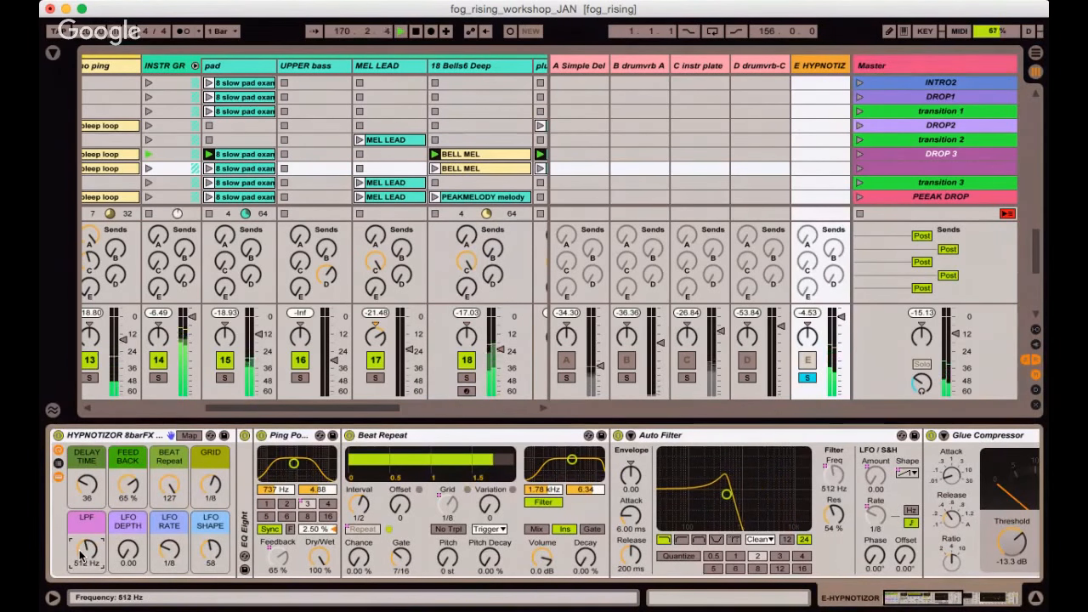
click(807, 378)
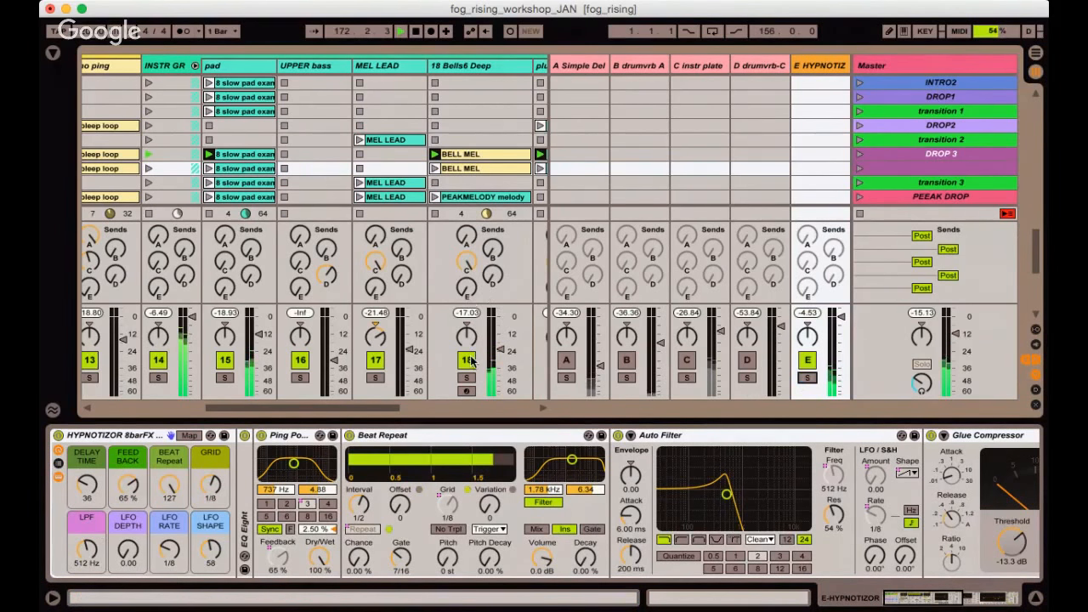
drag(86, 555, 88, 558)
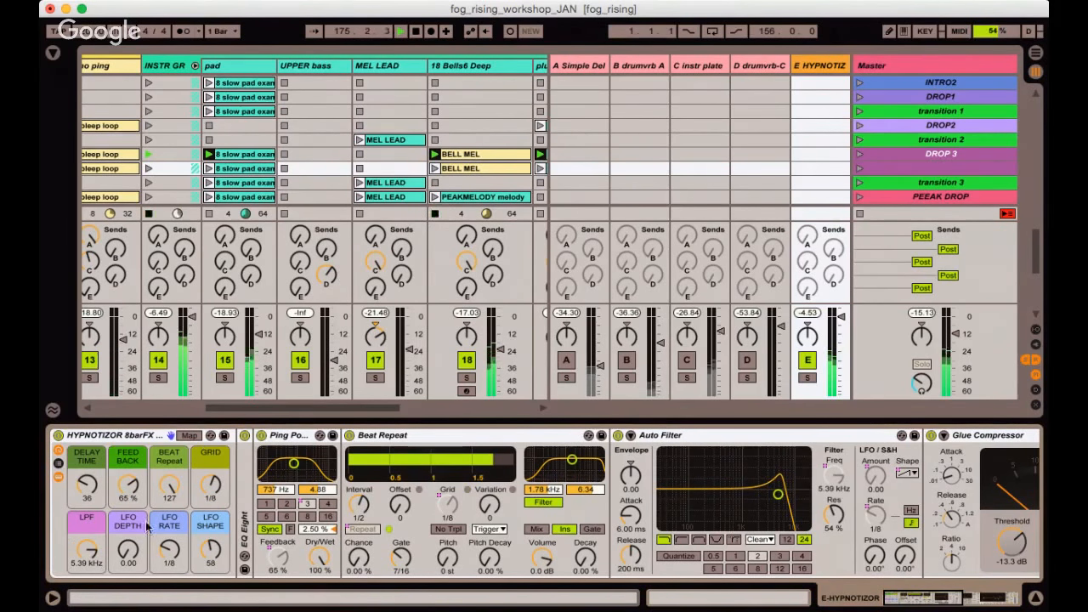
drag(94, 548, 93, 551)
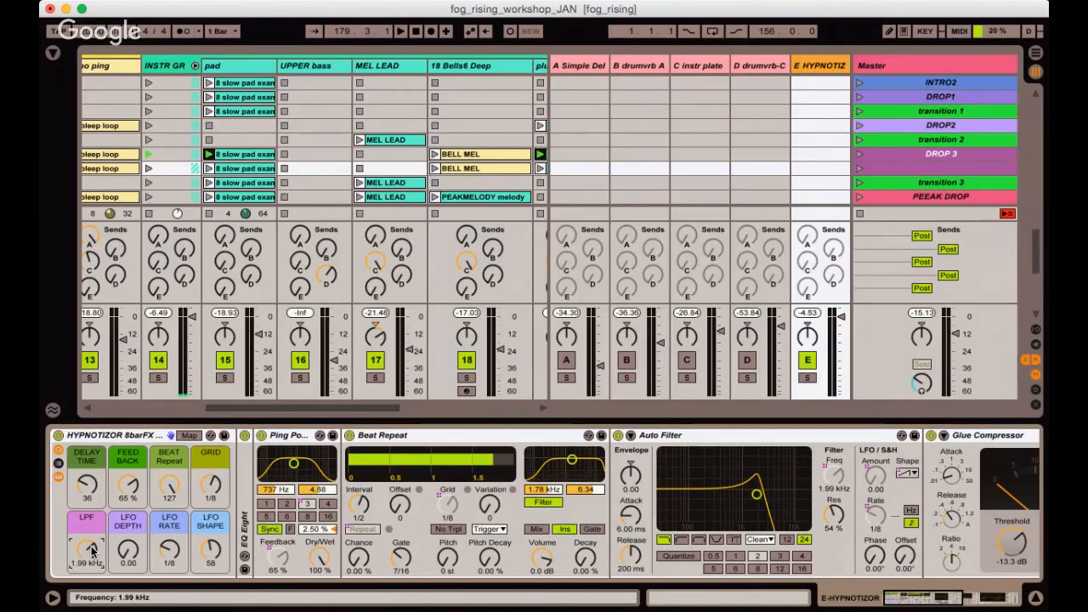
Restart playback, set the HYPNOTIZOR rack's Beat Repeat to 0, and stop all clips.
key(space)
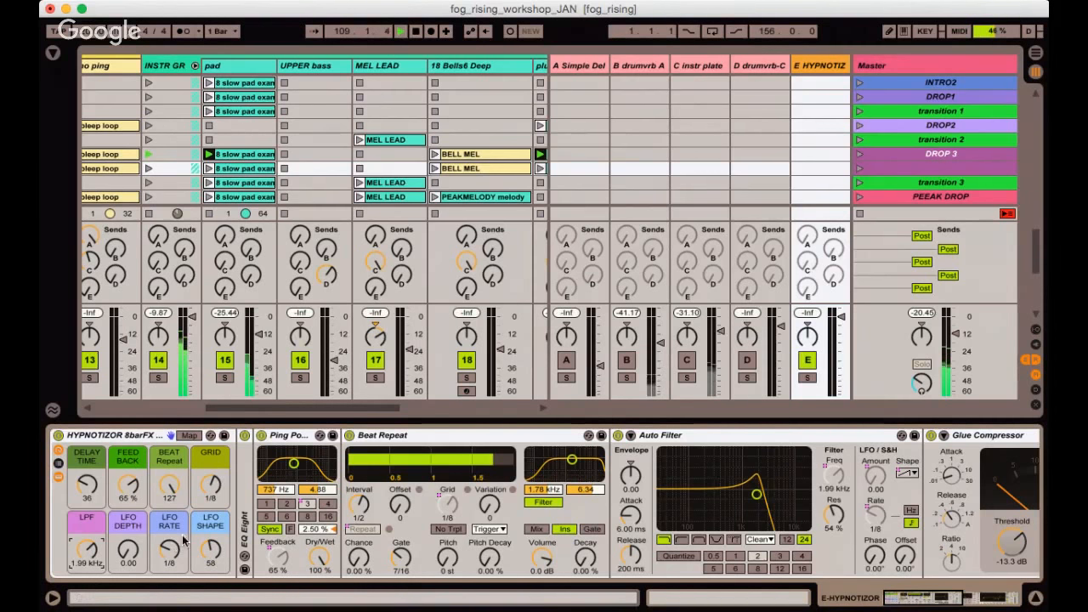
click(169, 490)
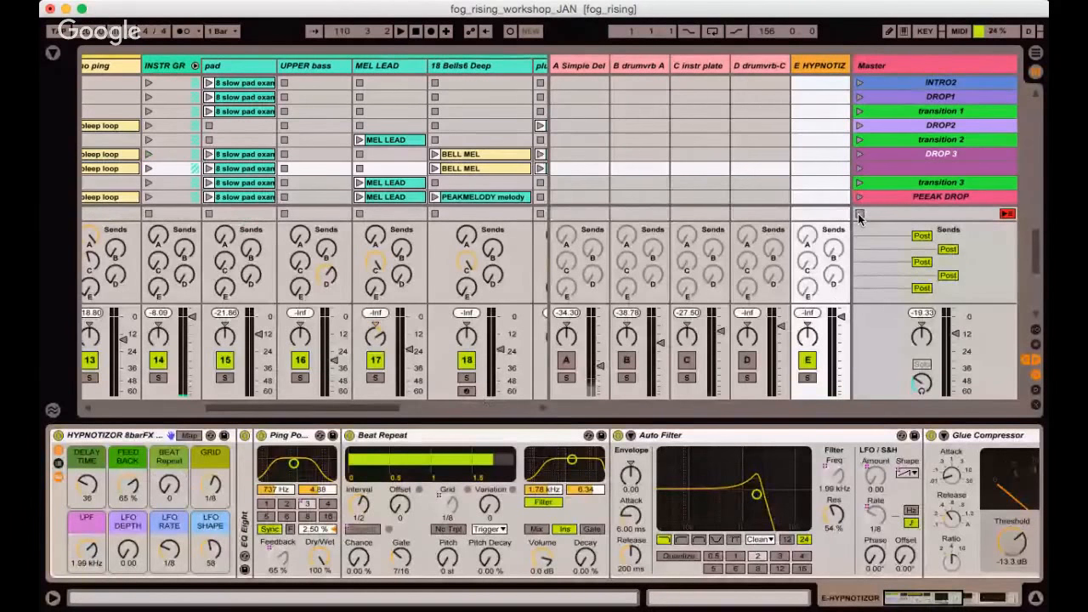
click(858, 214)
Hide the sends, the mixer and the device view to enlarge the scene and clip grid.
scroll(512, 187, up, 10)
scroll(511, 187, left, 1)
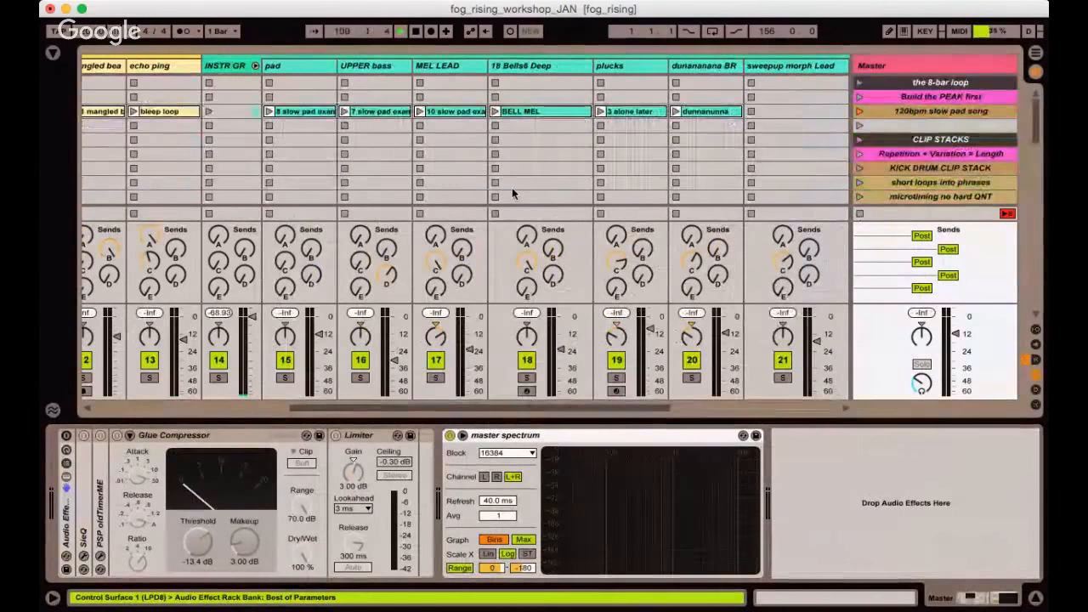
scroll(750, 169, down, 2)
scroll(750, 168, down, 3)
key(alt+super+s)
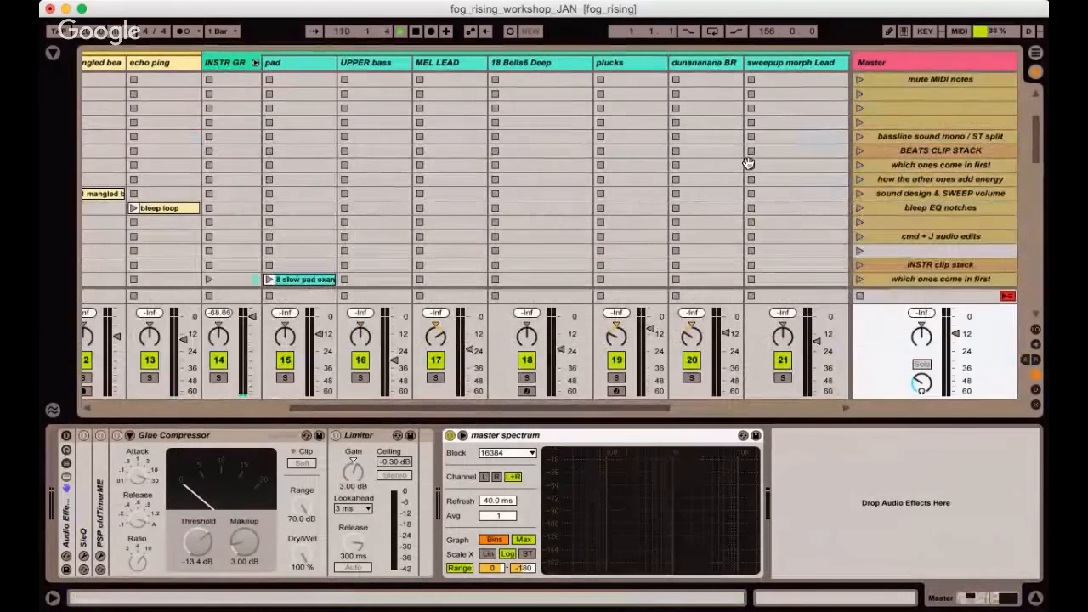
key(alt+super+m)
key(alt+super+l)
scroll(939, 257, down, 10)
scroll(938, 257, left, 3)
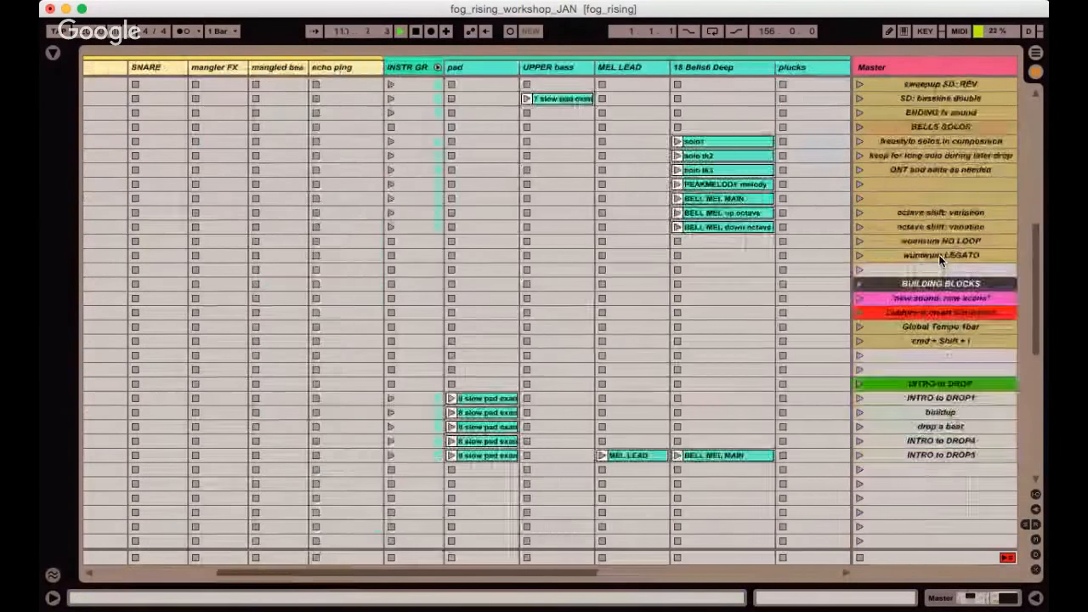
Launch the scene named the dub in the song form and show the mixer.
scroll(939, 255, down, 10)
scroll(939, 255, left, 3)
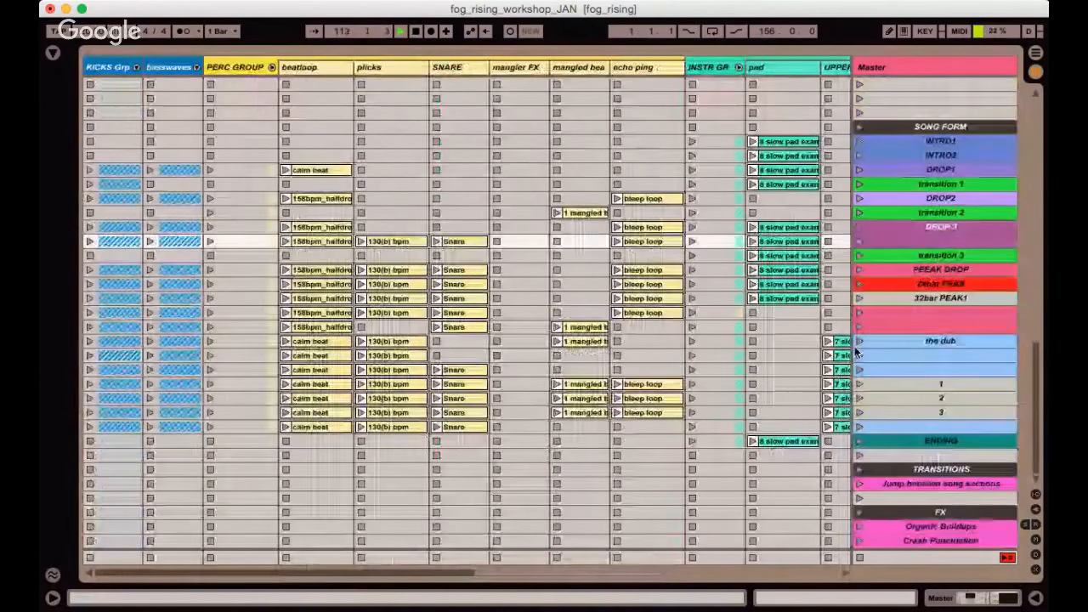
click(859, 341)
key(alt+super+m)
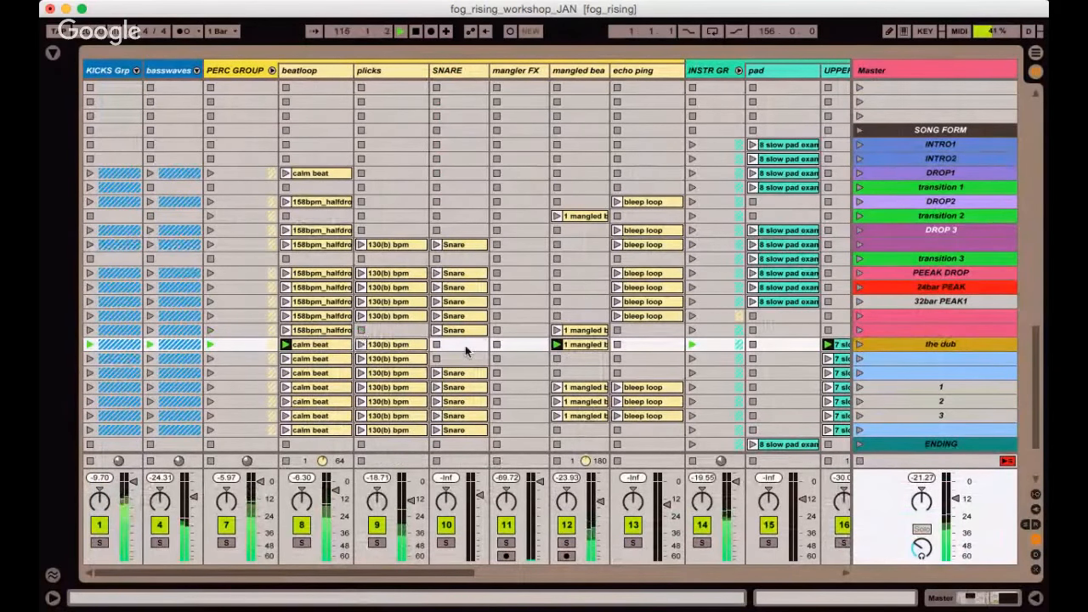
Launch the pad track's clip from the INTRO1 scene over the playing dub, and switch away from this set.
scroll(476, 348, right, 5)
scroll(528, 340, right, 10)
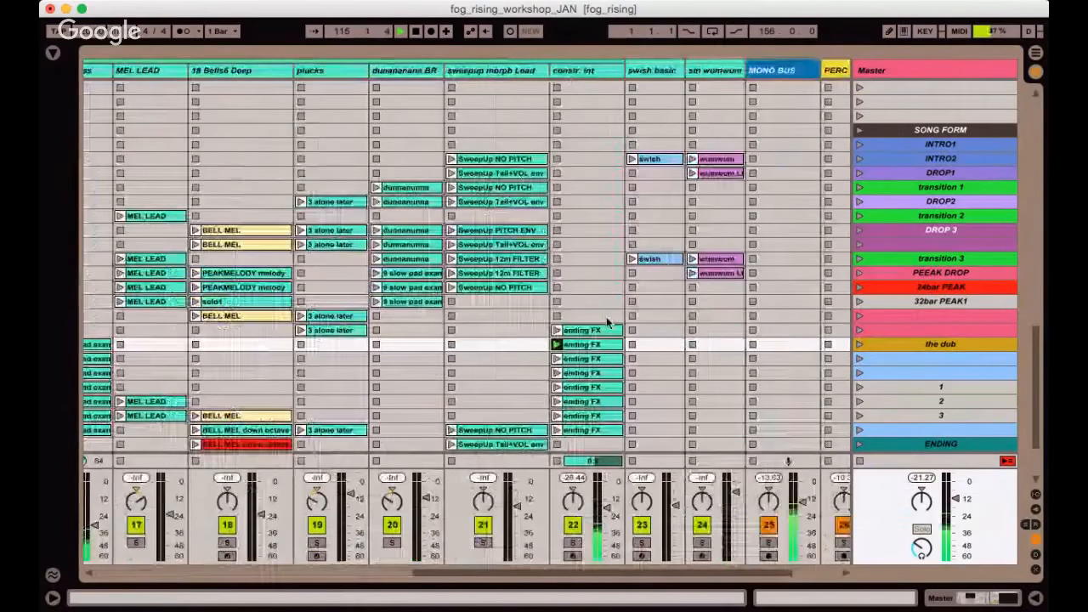
scroll(554, 316, left, 11)
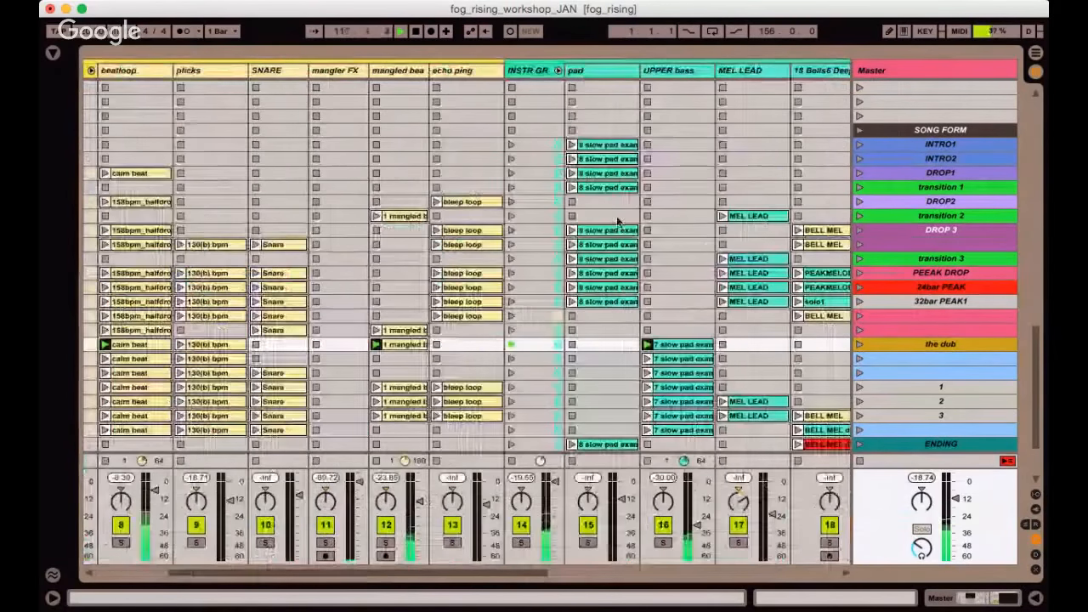
click(572, 145)
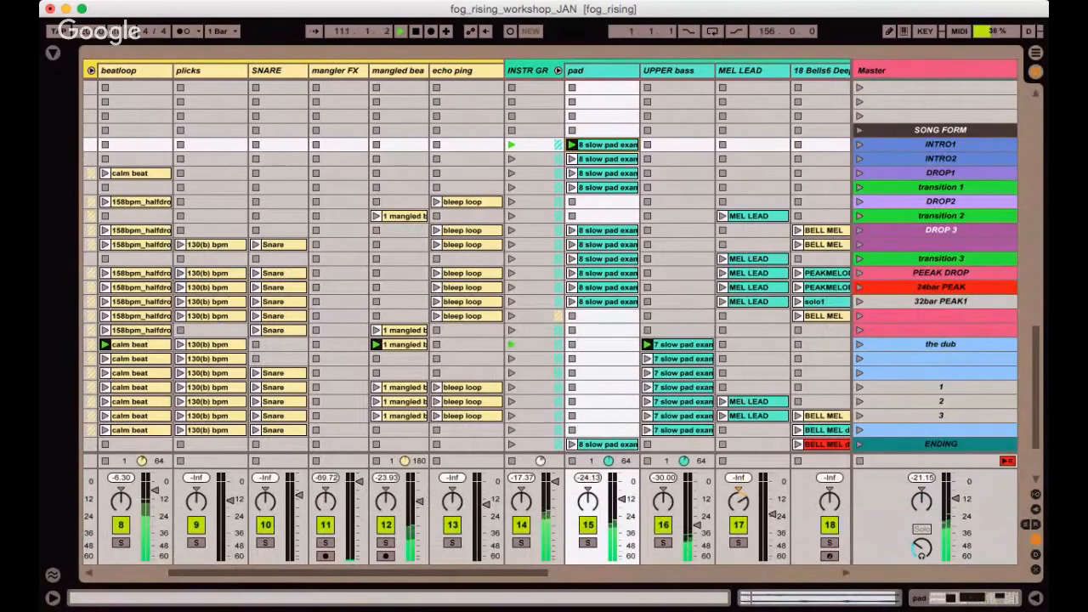
key(super+Tab)
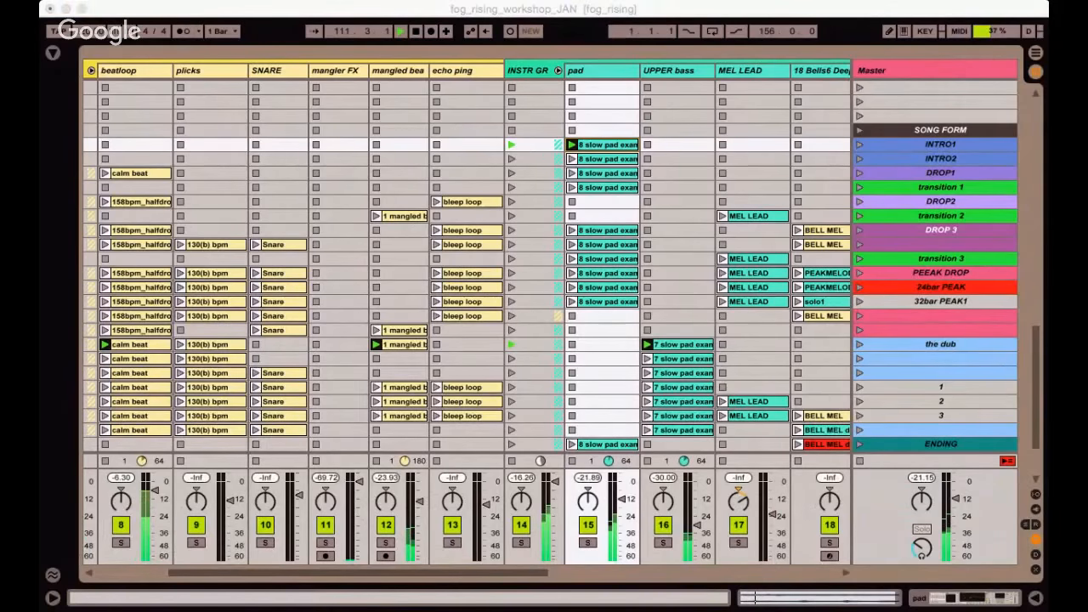
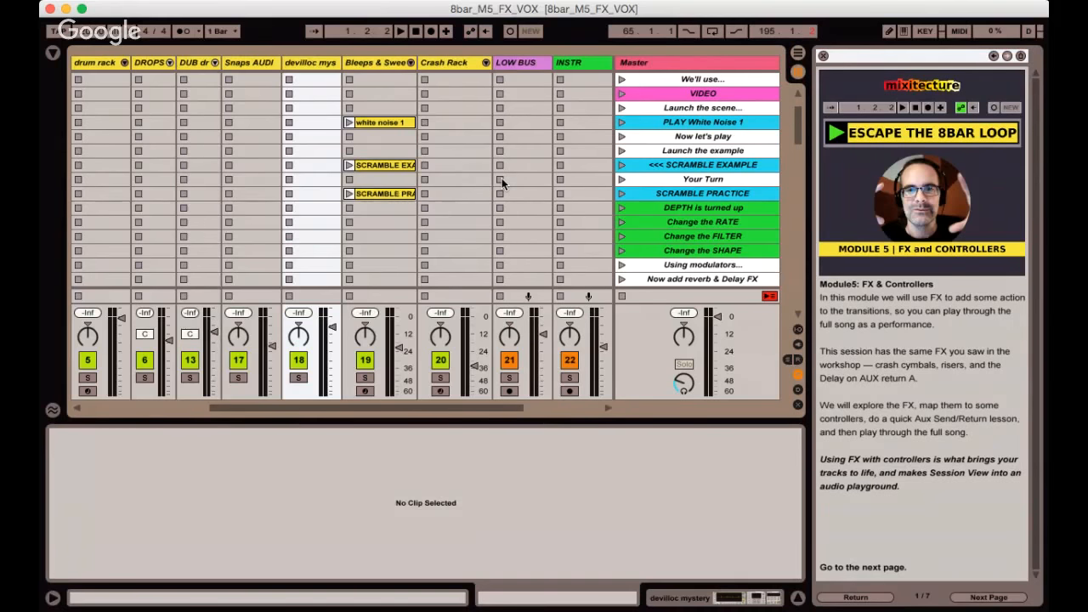
Launch the Module 5 clip on the Voice Guide track of the 8bar_M5_FX_VOX set.
scroll(501, 178, right, 5)
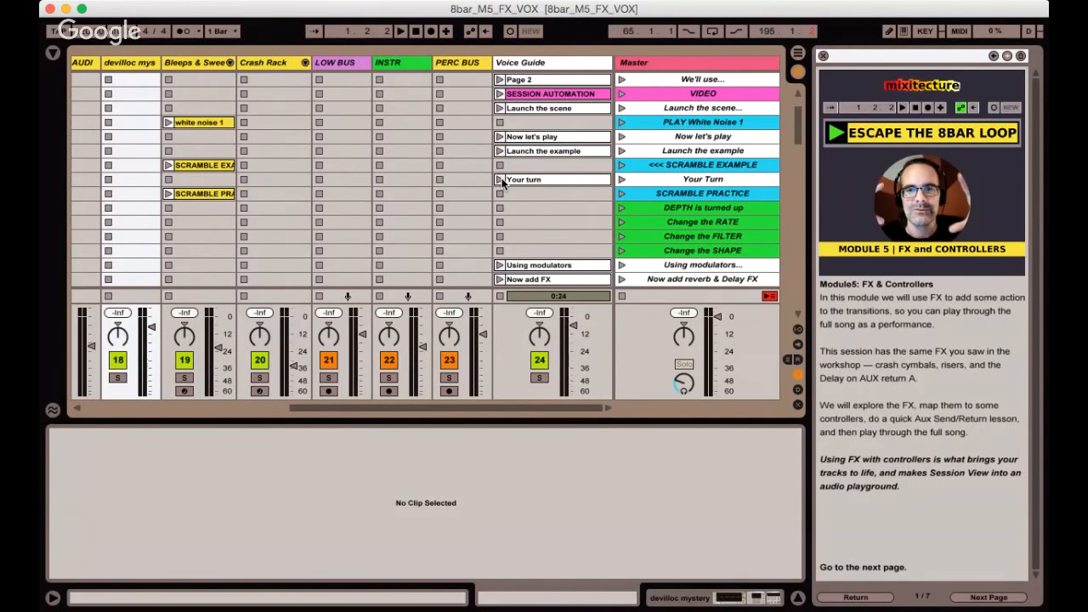
scroll(519, 178, up, 5)
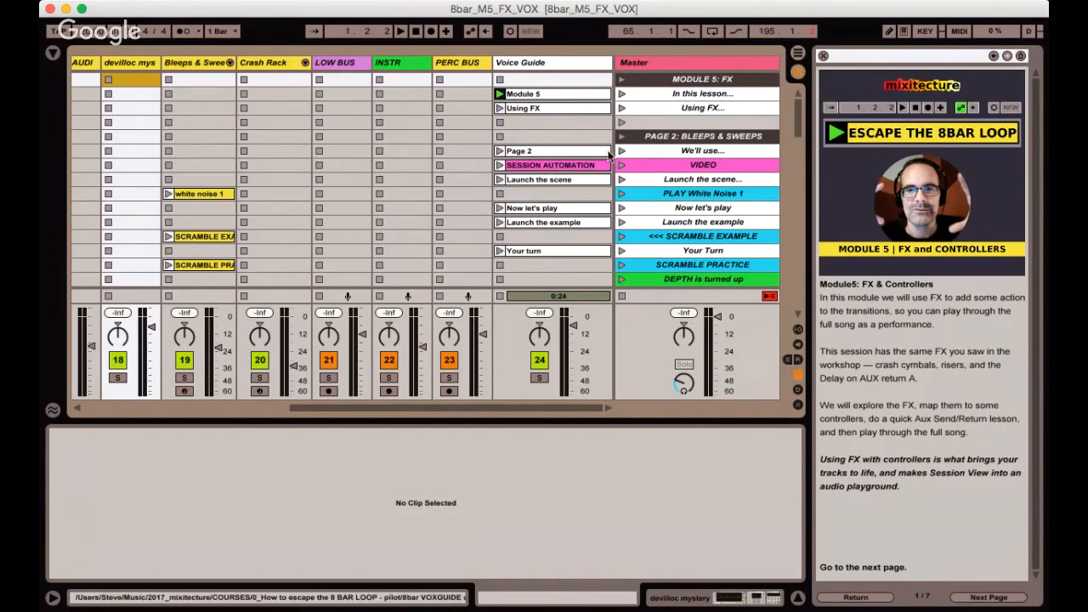
click(721, 98)
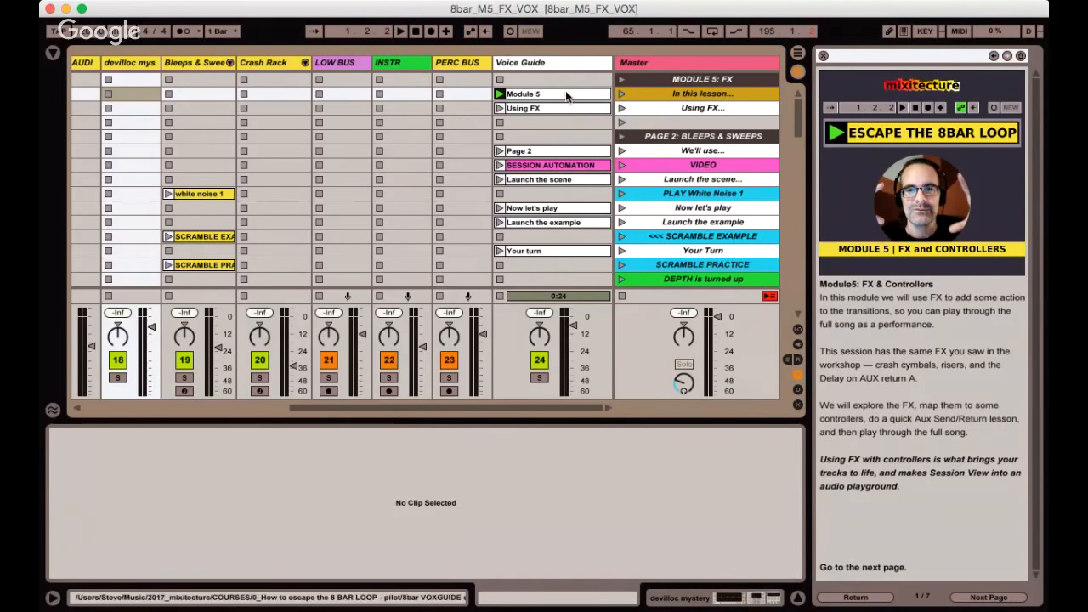
click(553, 61)
click(501, 95)
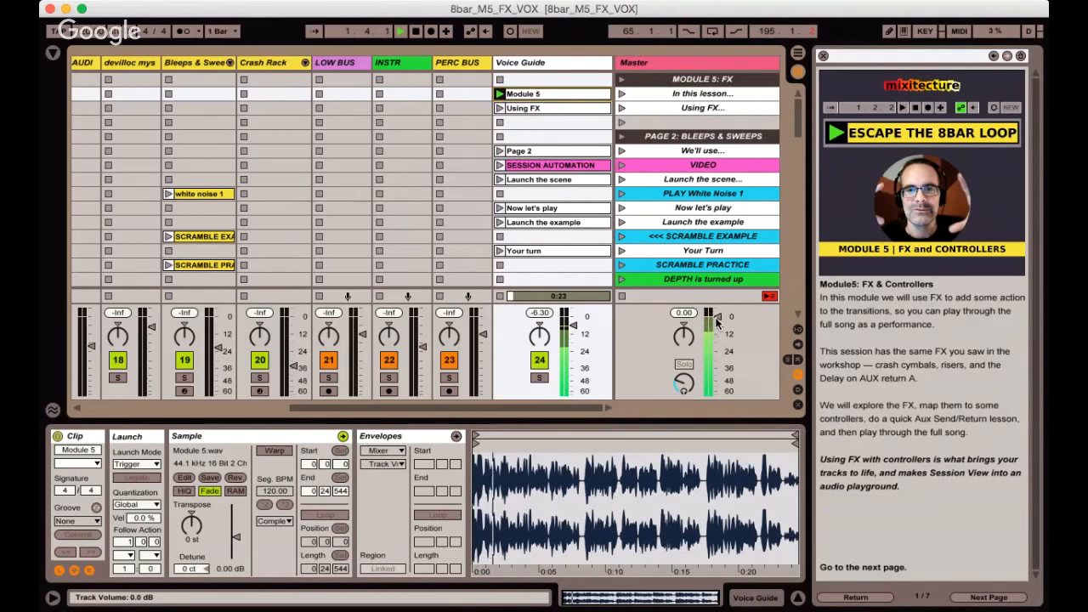
Lower the master volume to about -15 dB and replay the Module 5 voice clip.
drag(714, 319, 716, 348)
key(space)
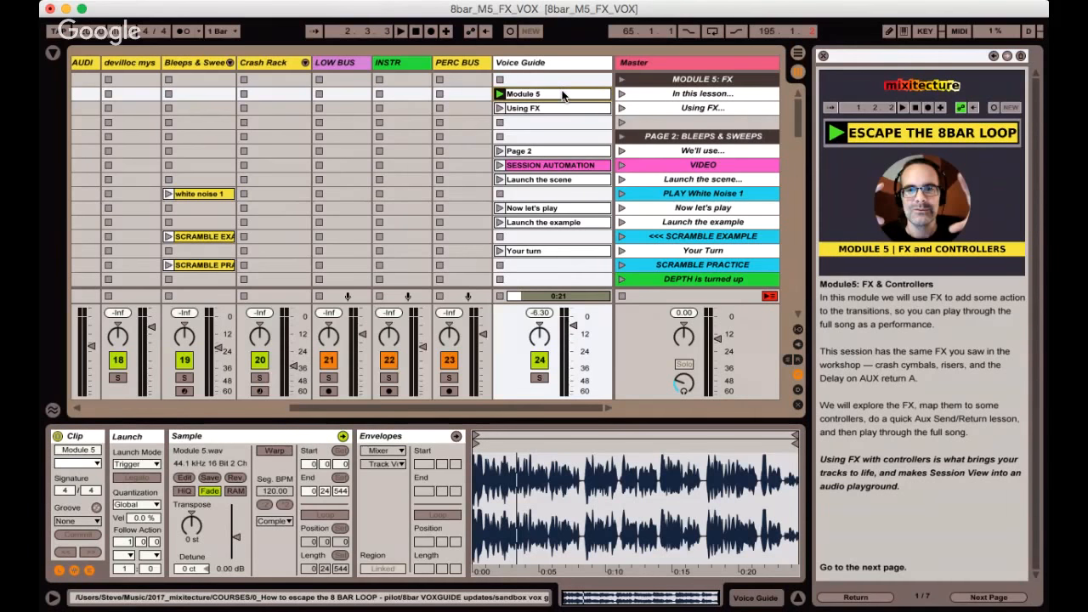
key(space)
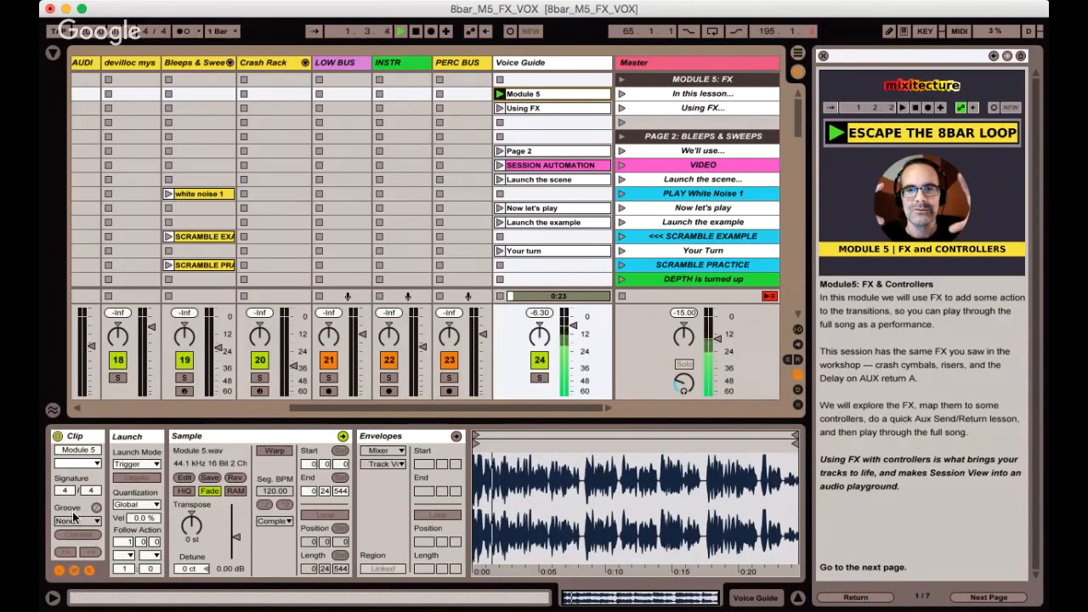
Hide the Module 5 clip's envelope settings, stop playback, and hide the clip detail view.
click(88, 570)
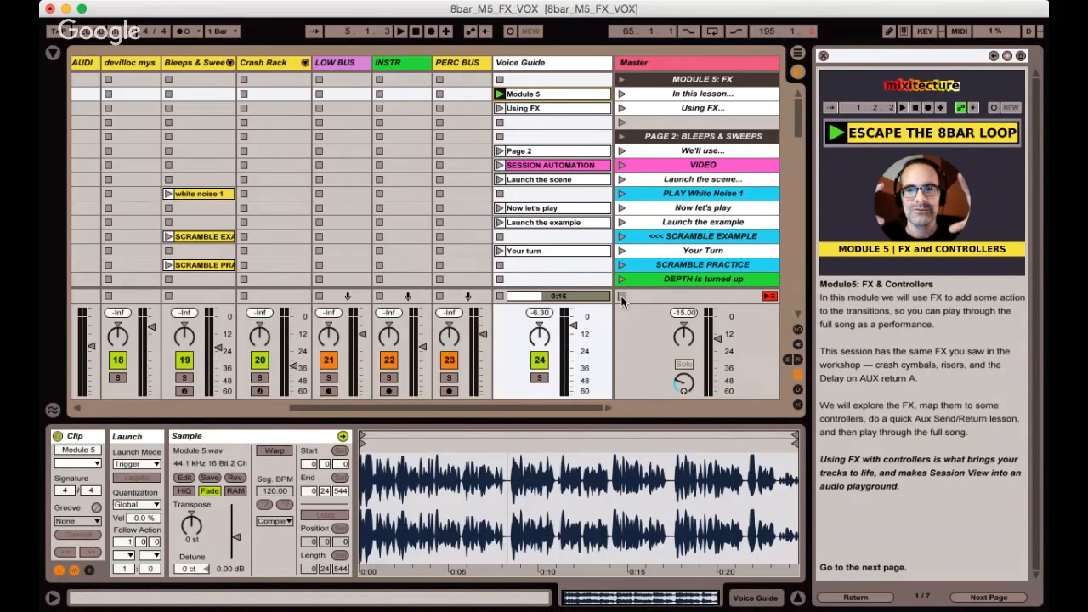
key(space)
key(super+alt+l)
Look through the lesson's scene list from MODULE 5: FX down to PAGE 5: AUX RETURNS.
scroll(683, 225, down, 1)
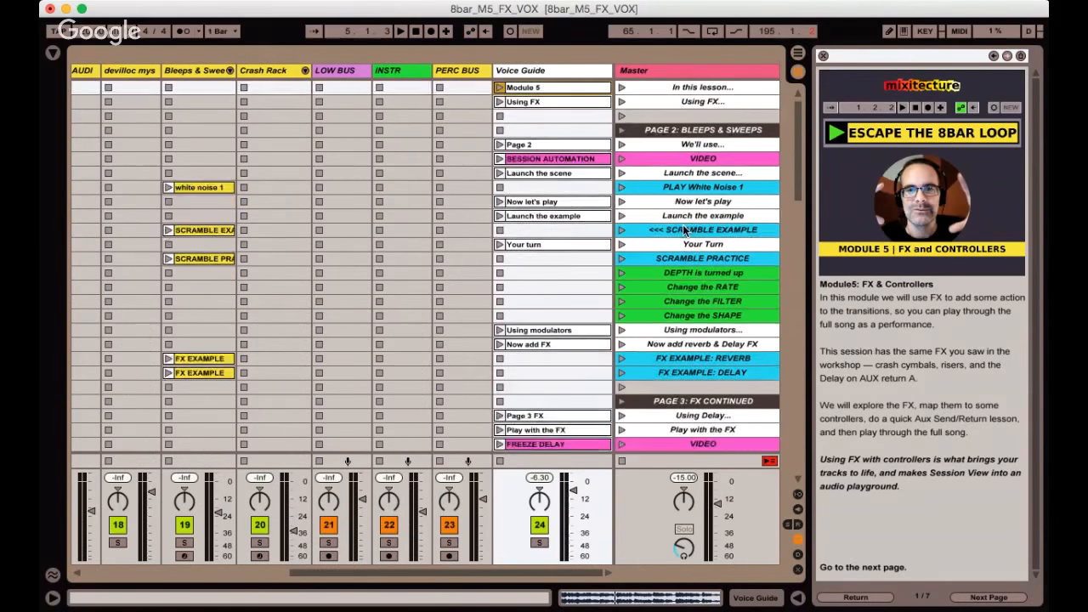
scroll(683, 224, down, 8)
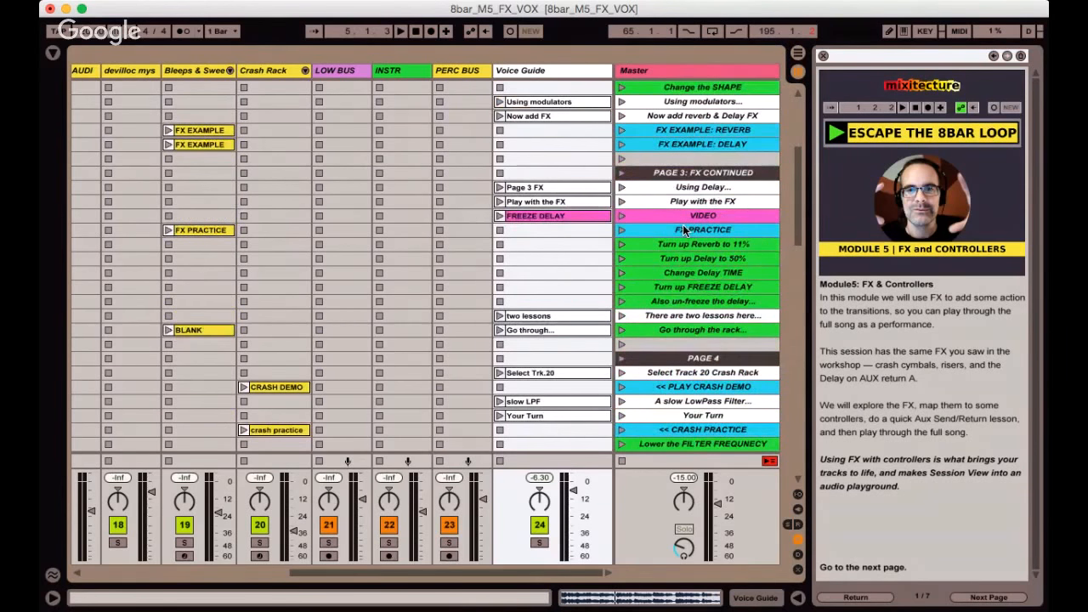
scroll(683, 224, down, 7)
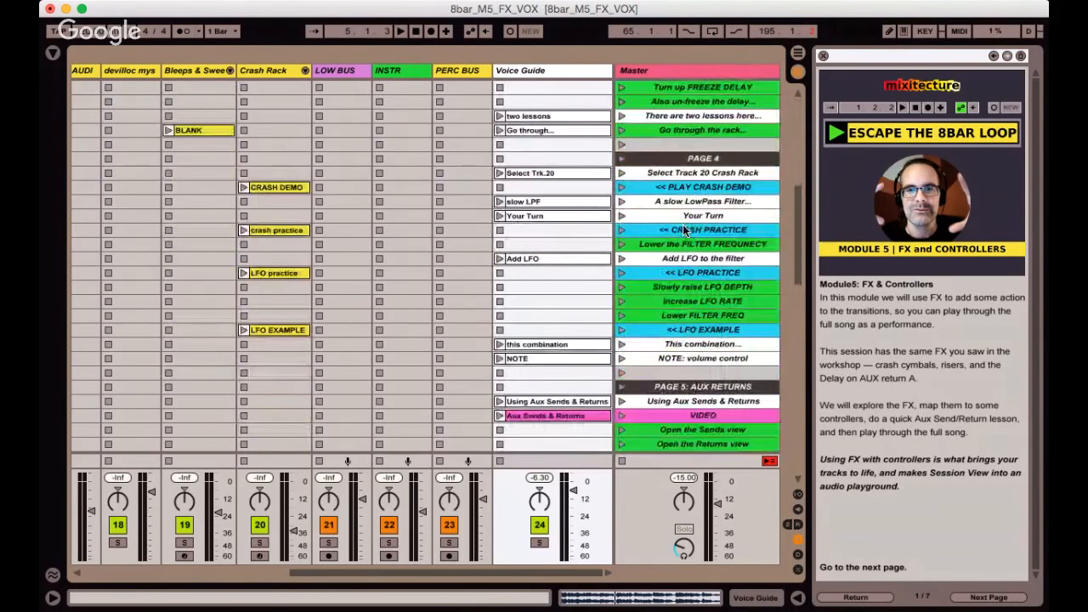
scroll(683, 224, down, 2)
scroll(682, 225, up, 17)
scroll(683, 225, left, 1)
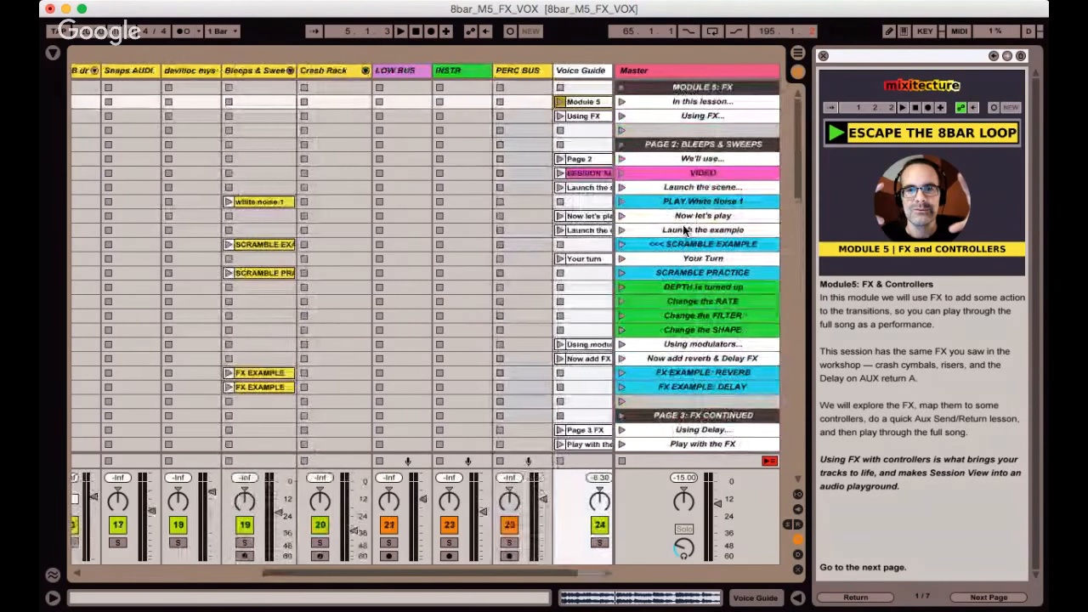
scroll(684, 230, right, 1)
Launch the "Launch the scene..." voice scene, follow it with PLAY White Noise 1, and select the white noise 1 clip.
click(652, 190)
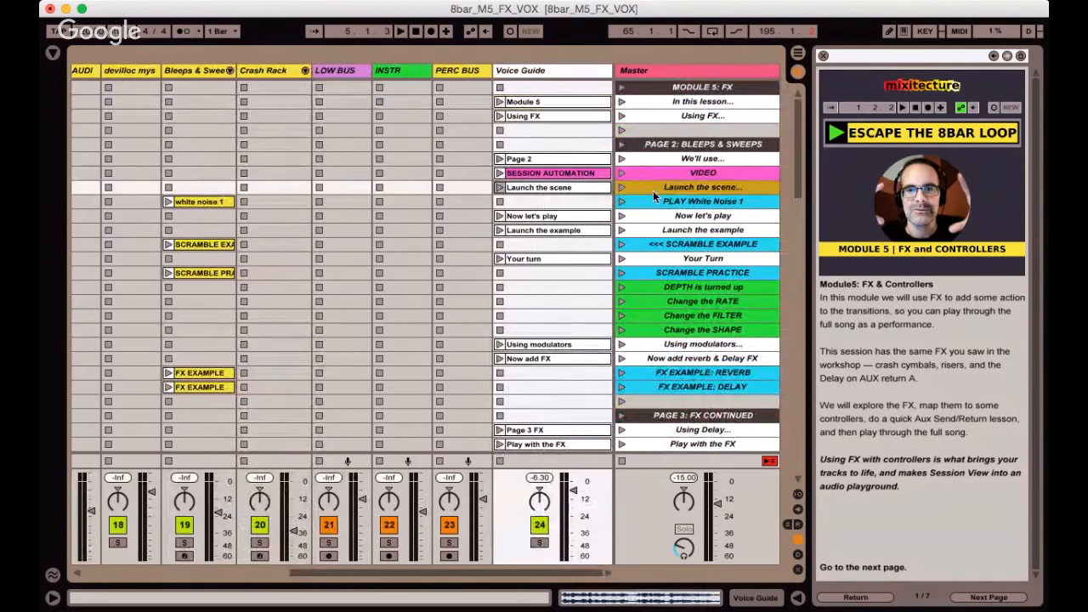
key(Return)
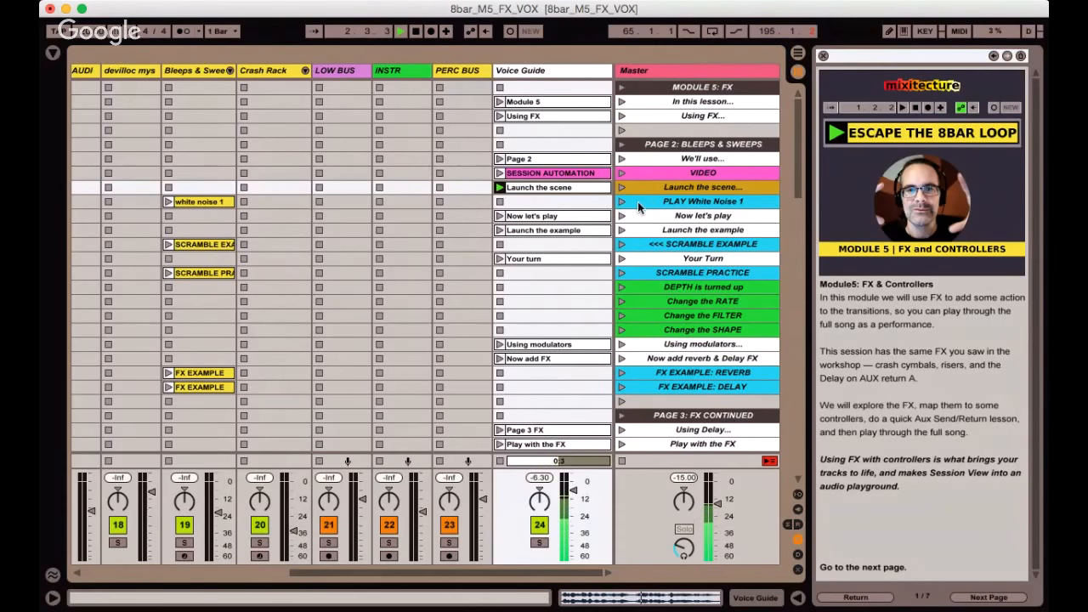
click(622, 202)
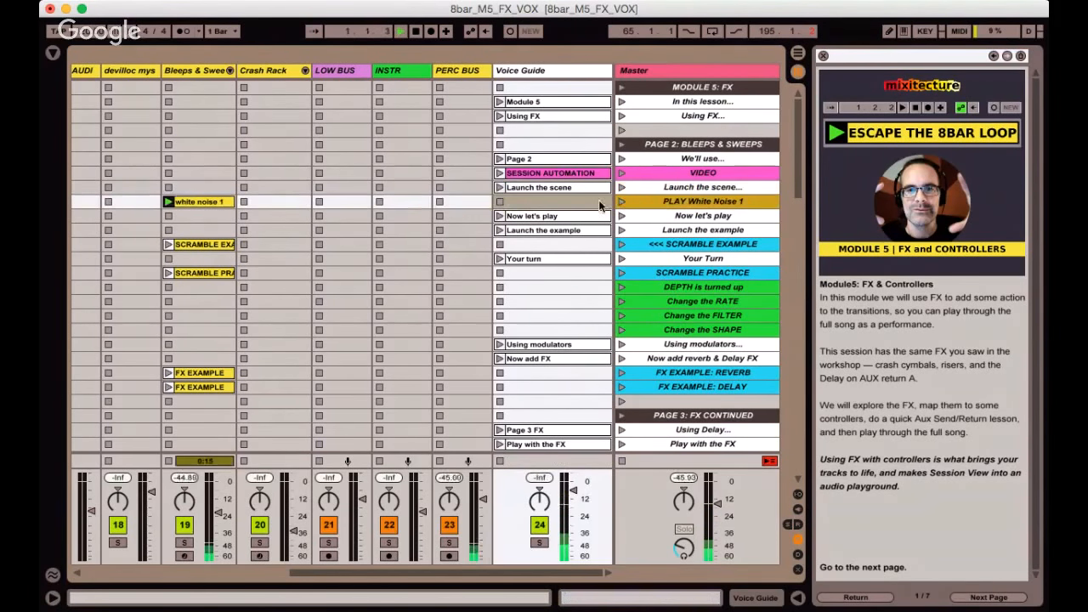
click(198, 203)
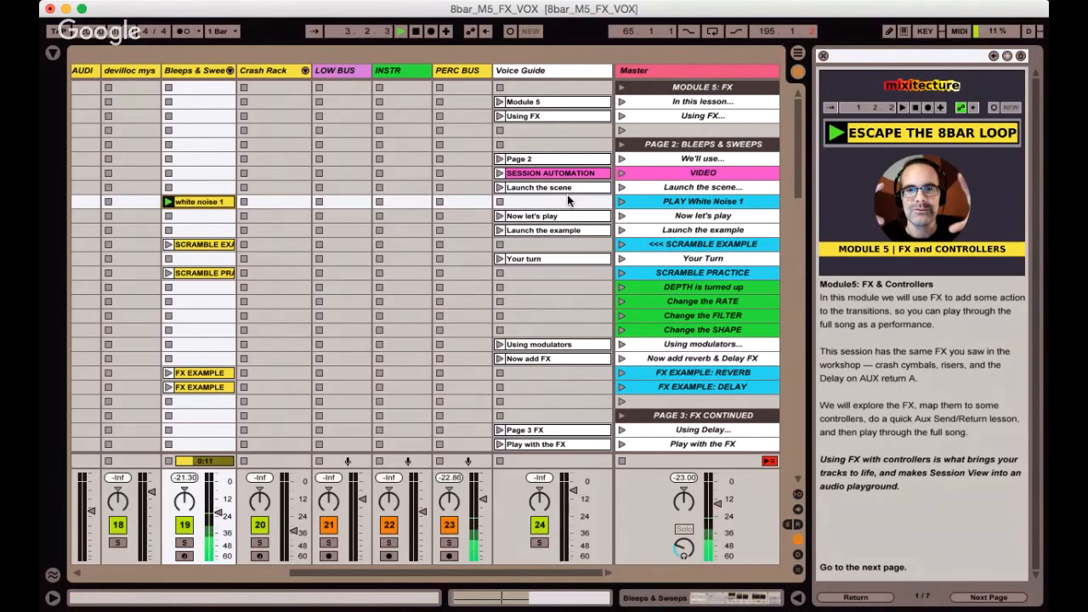
Launch the "Now let's play" scene and show the Bleeps & Sweeps track's devices.
click(646, 215)
click(623, 215)
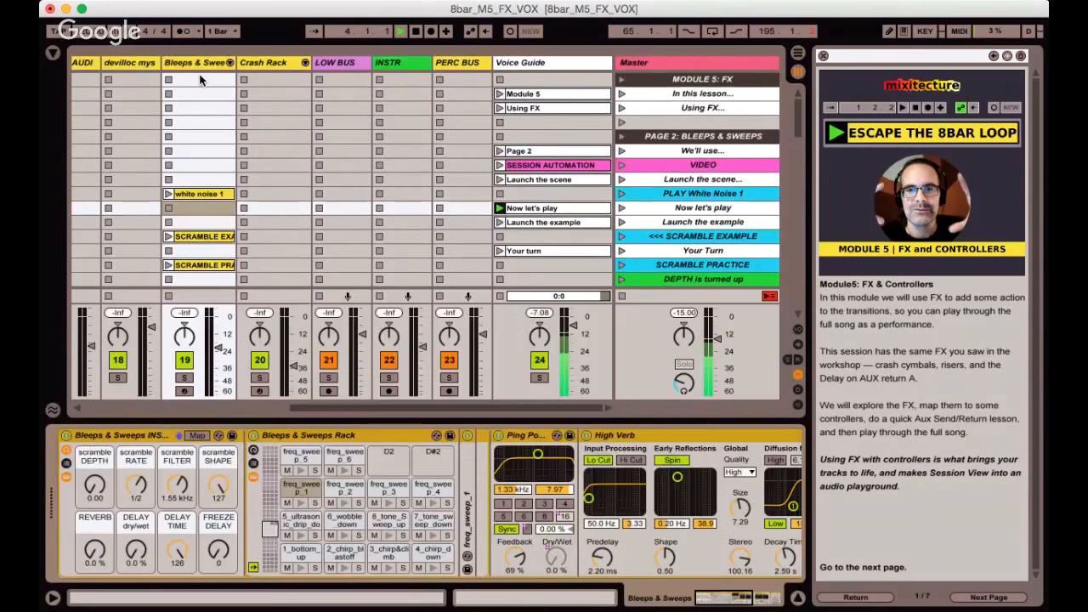
double_click(200, 75)
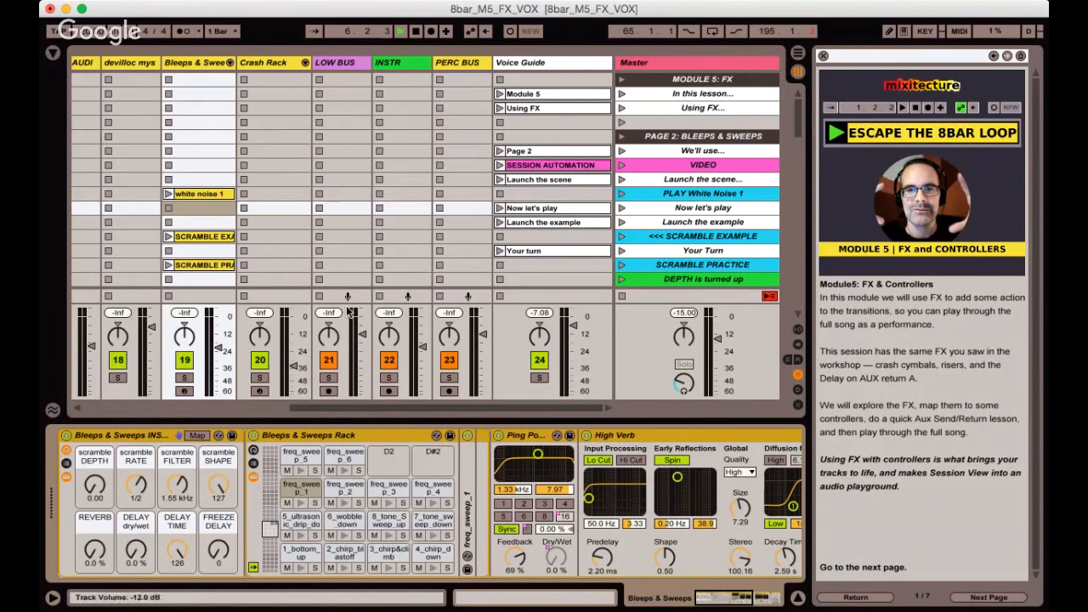
click(661, 209)
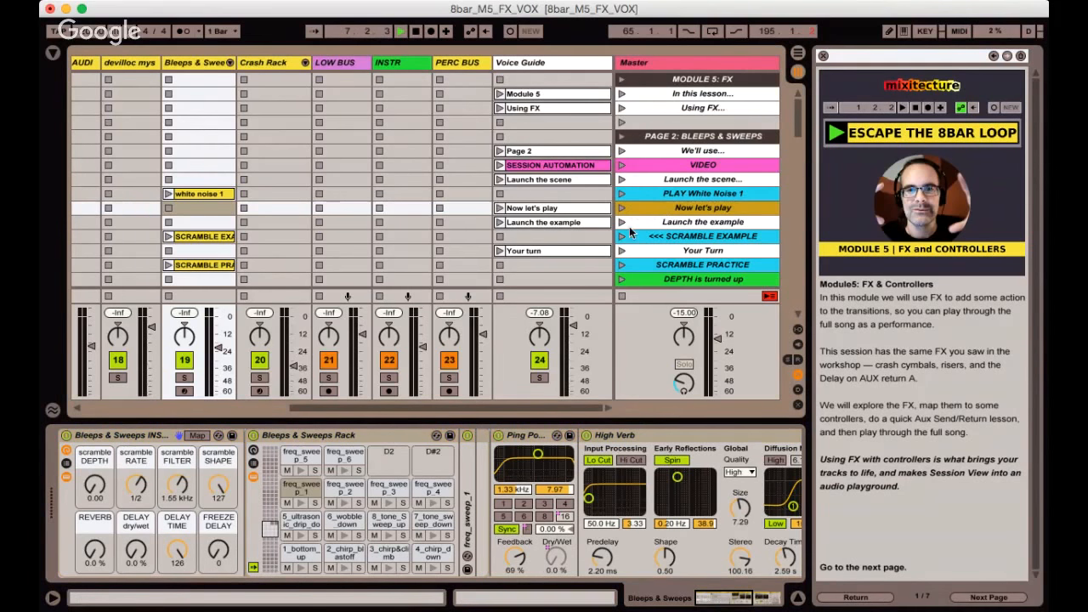
Launch the "Launch the example", SCRAMBLE EXAMPLE and "Your Turn" scenes one after another.
click(621, 222)
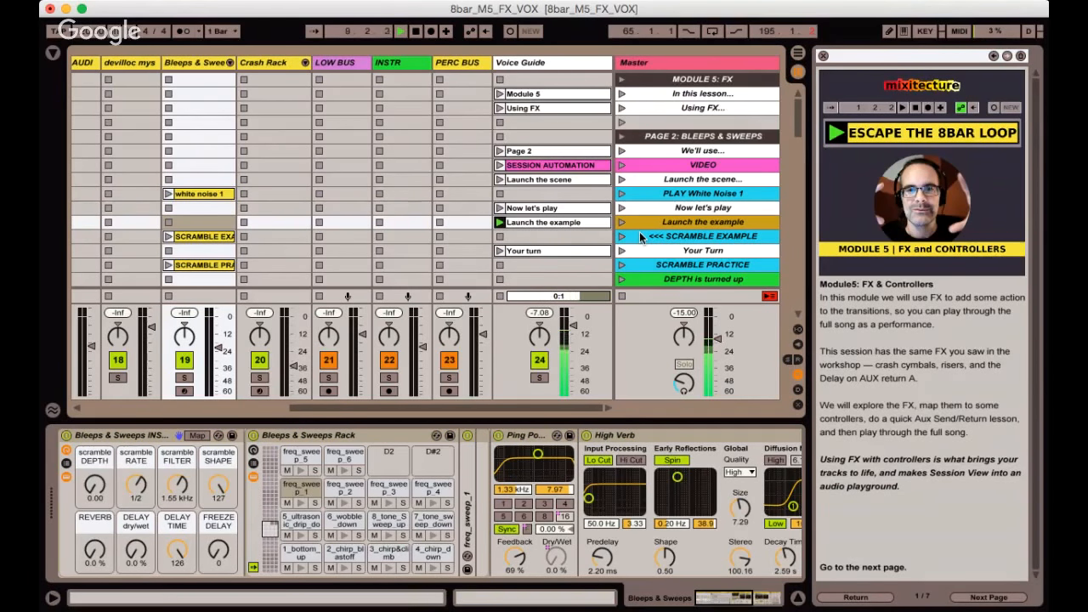
click(636, 235)
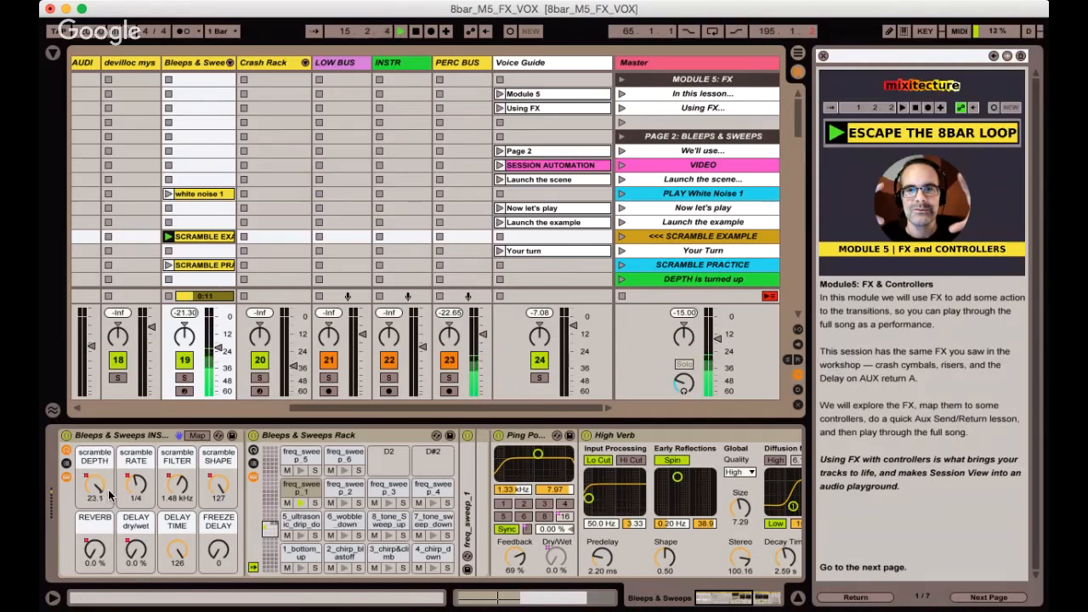
click(644, 251)
click(621, 251)
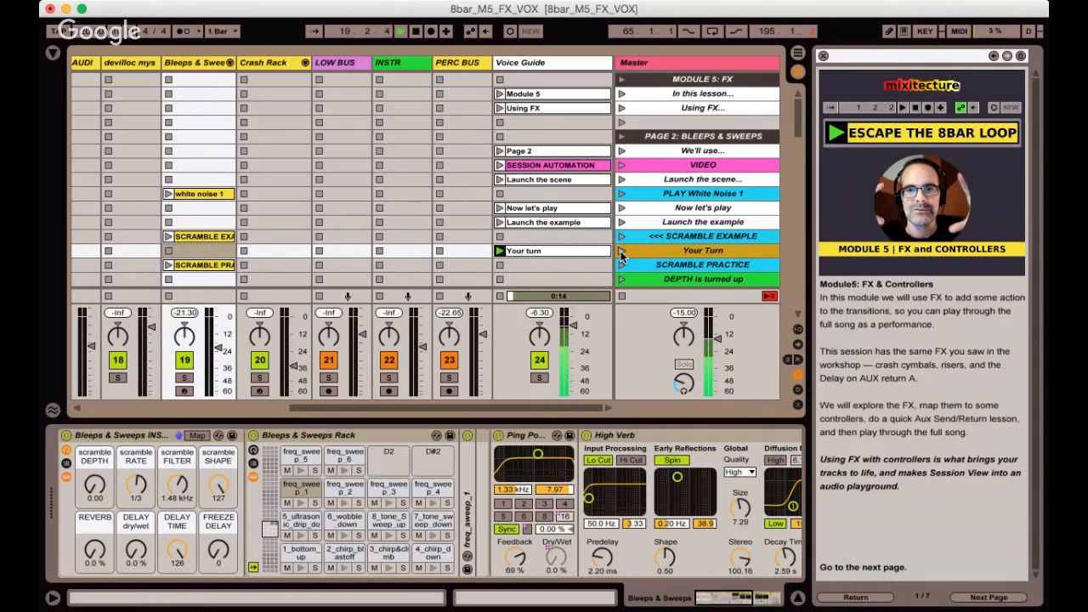
Play the SCRAMBLE PRACTICE scene with scramble FILTER at 8.64 kHz and scramble RATE at 6, and stop playback.
scroll(704, 234, down, 3)
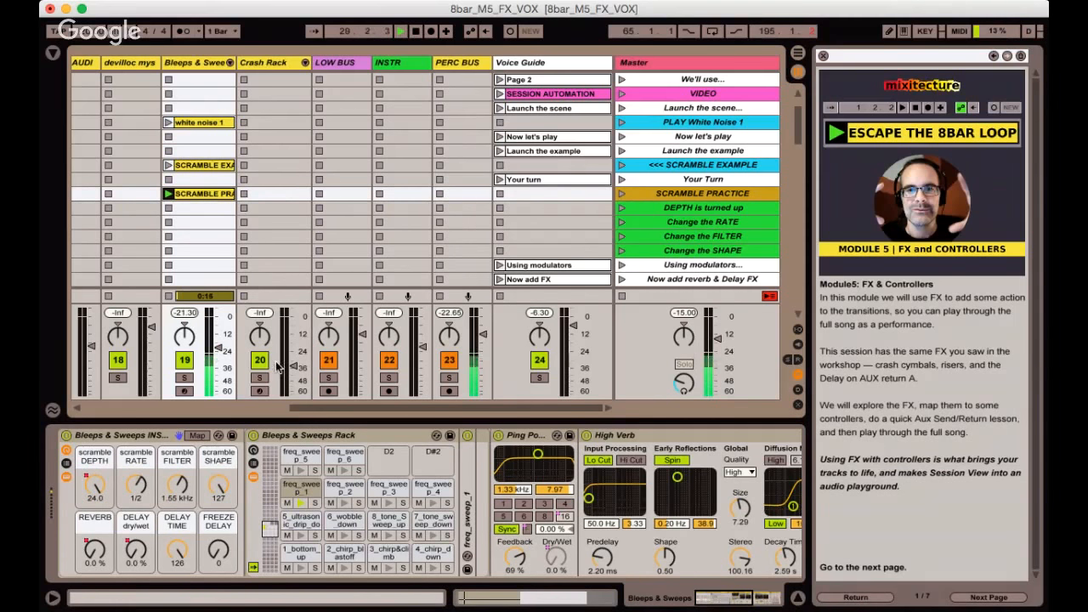
mouse_move(134, 484)
mouse_down()
mouse_move(177, 487)
mouse_move(133, 485)
mouse_up()
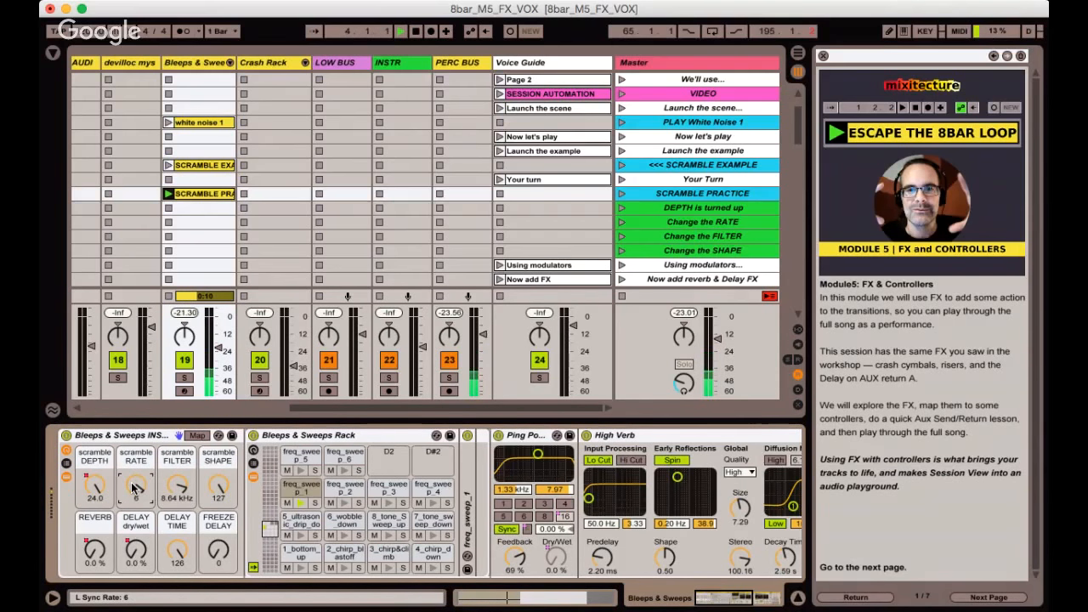
click(560, 179)
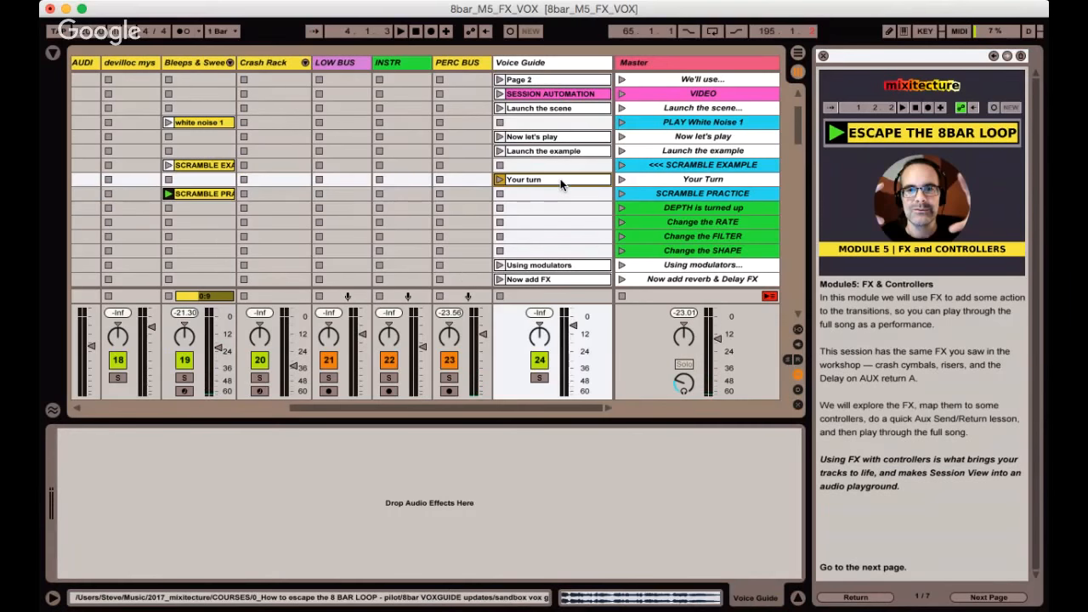
Launch the "Using modulators" voice clip and stop the clip playing on the Bleeps & Sweeps track.
scroll(560, 179, down, 4)
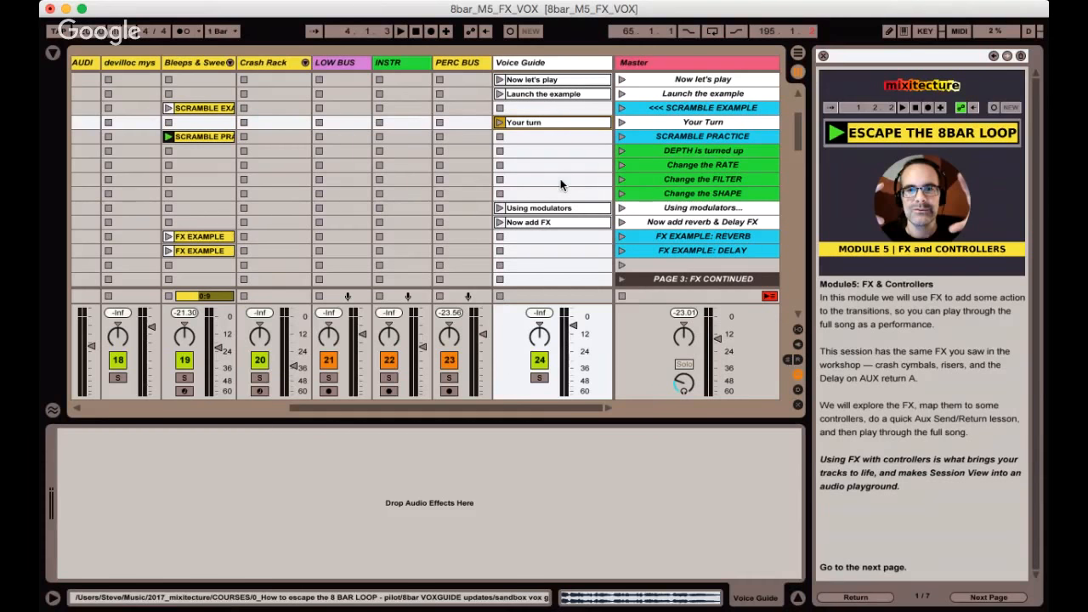
scroll(645, 170, down, 2)
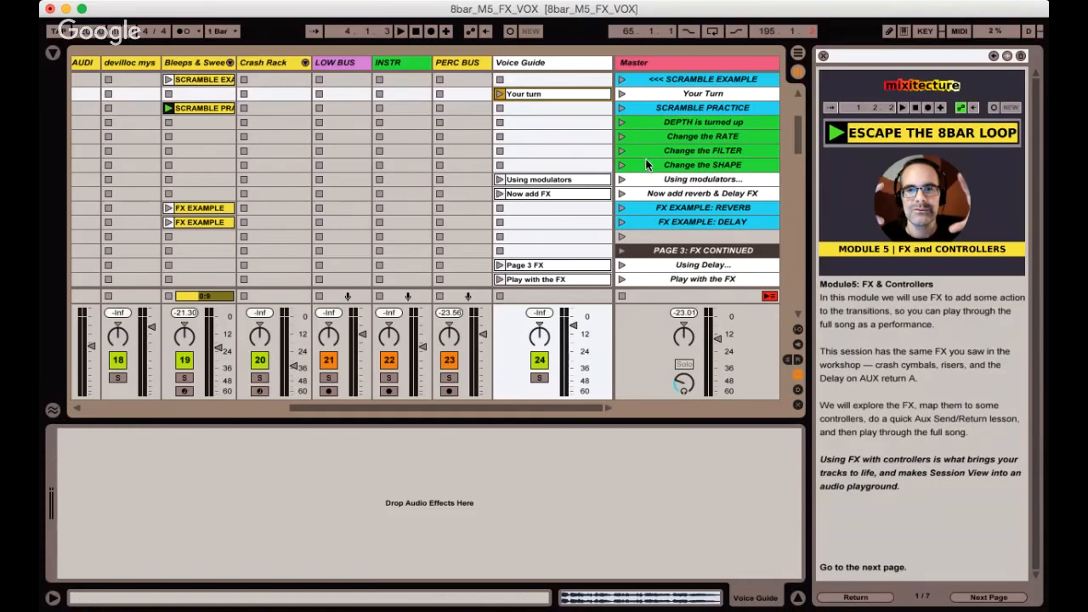
click(645, 183)
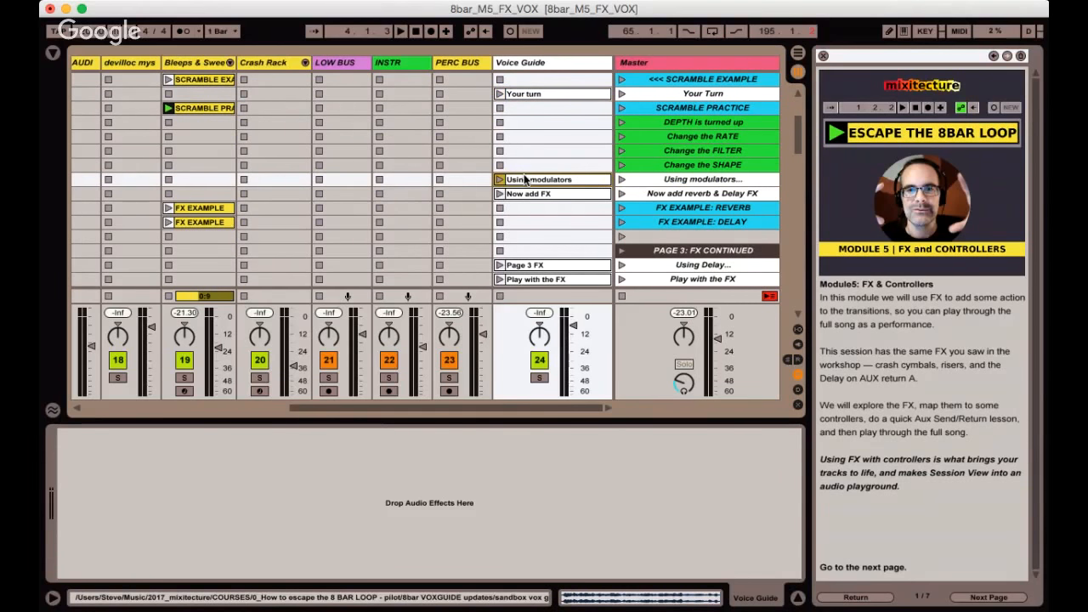
click(500, 180)
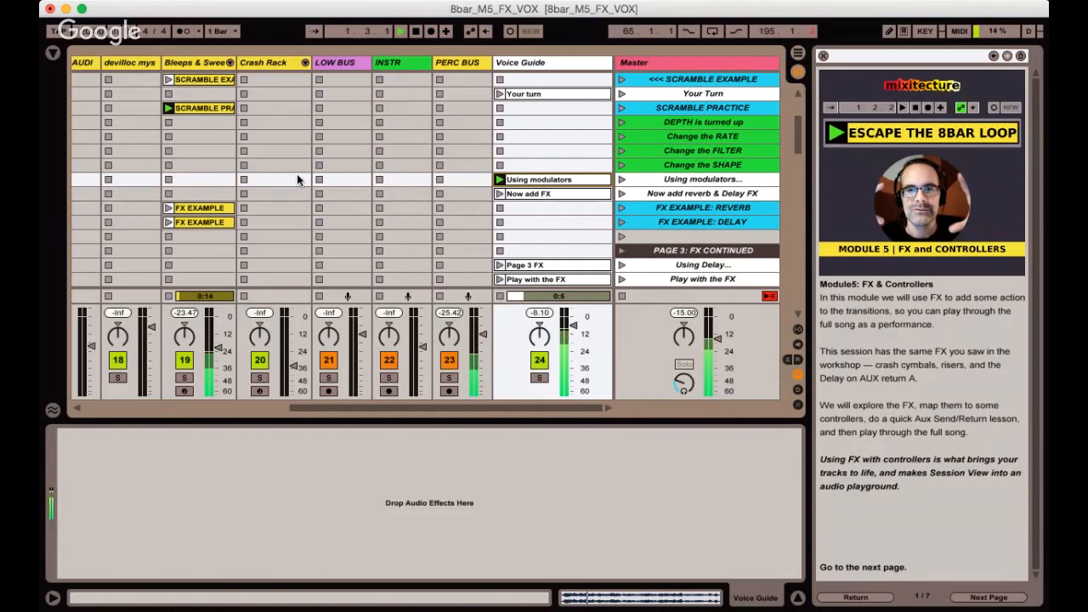
click(168, 179)
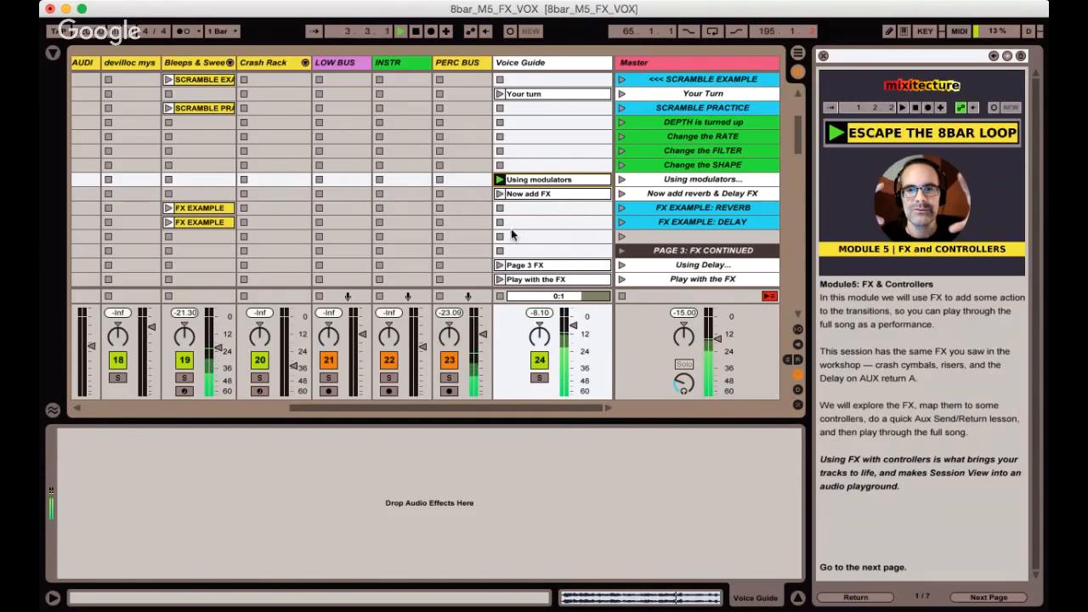
click(500, 180)
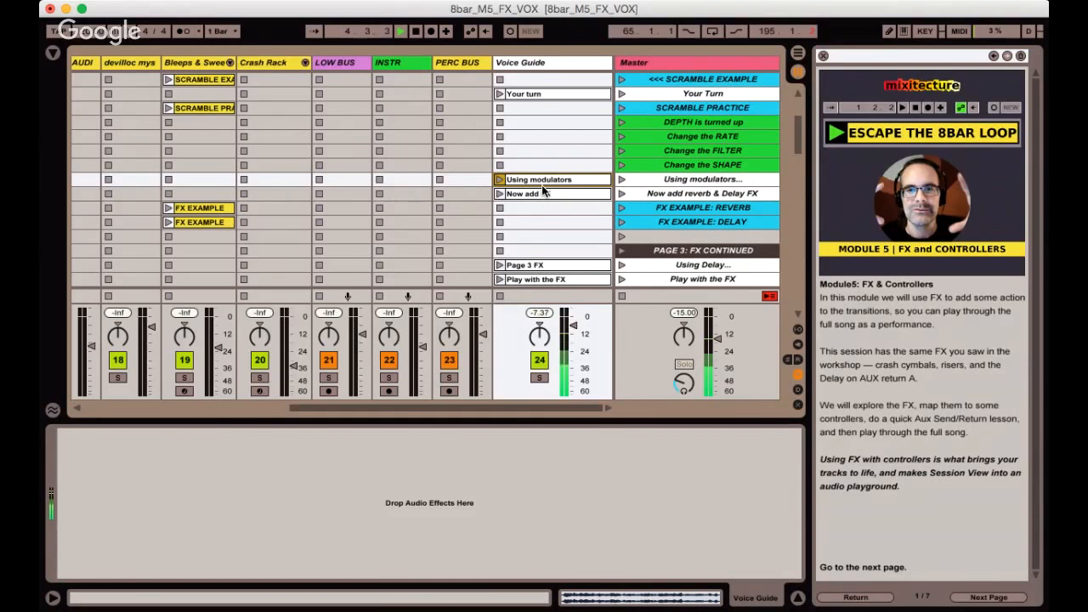
Hide the device view and page through the lesson notes to page 4 on the crash cymbals rack, revisiting page 3's FREEZE DELAY video link.
key(super+alt+l)
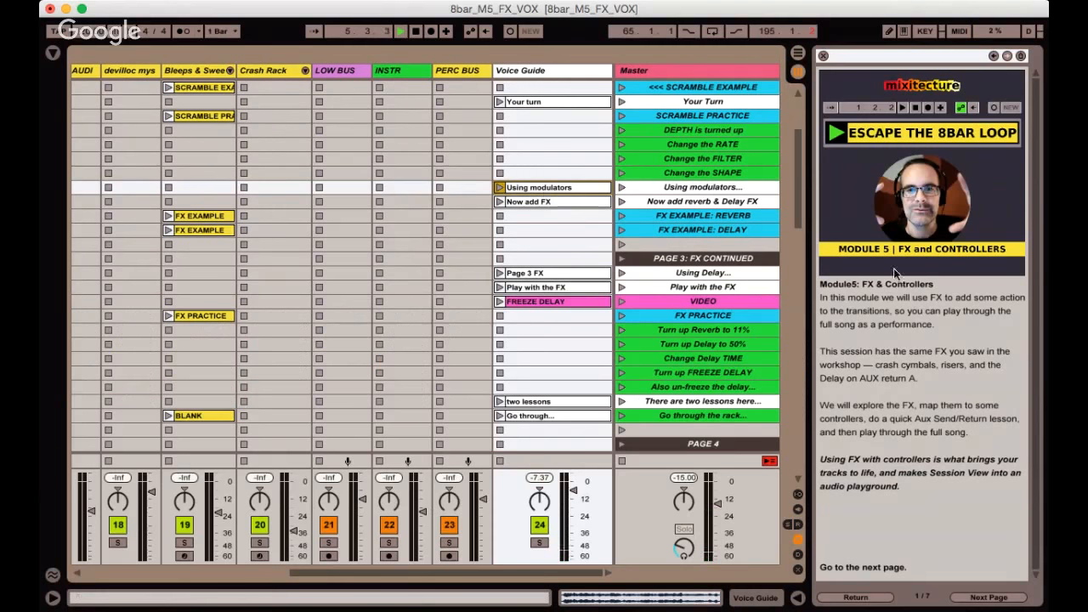
click(963, 597)
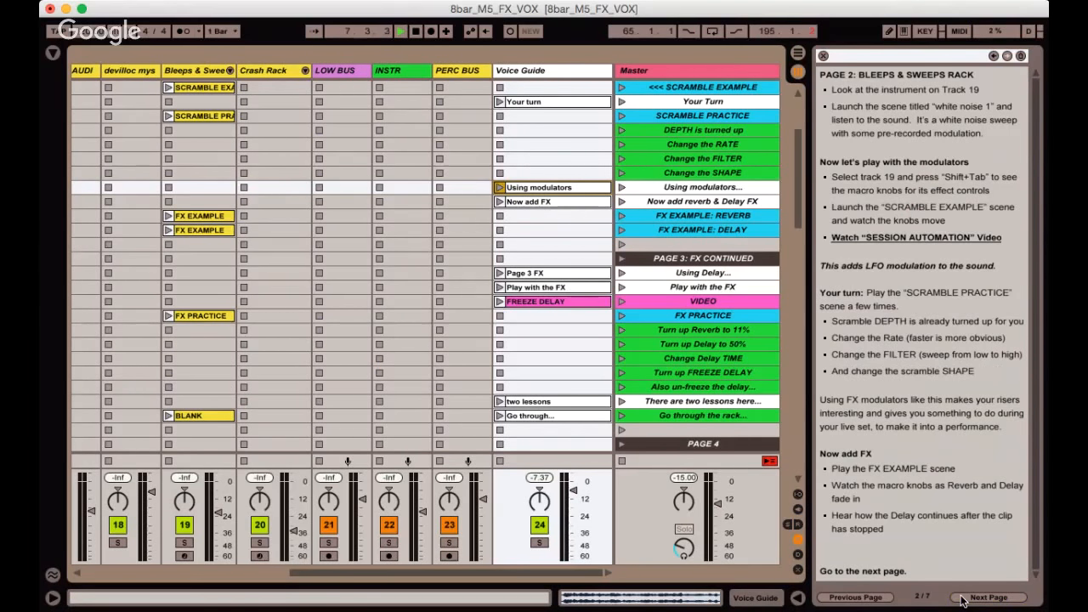
click(962, 597)
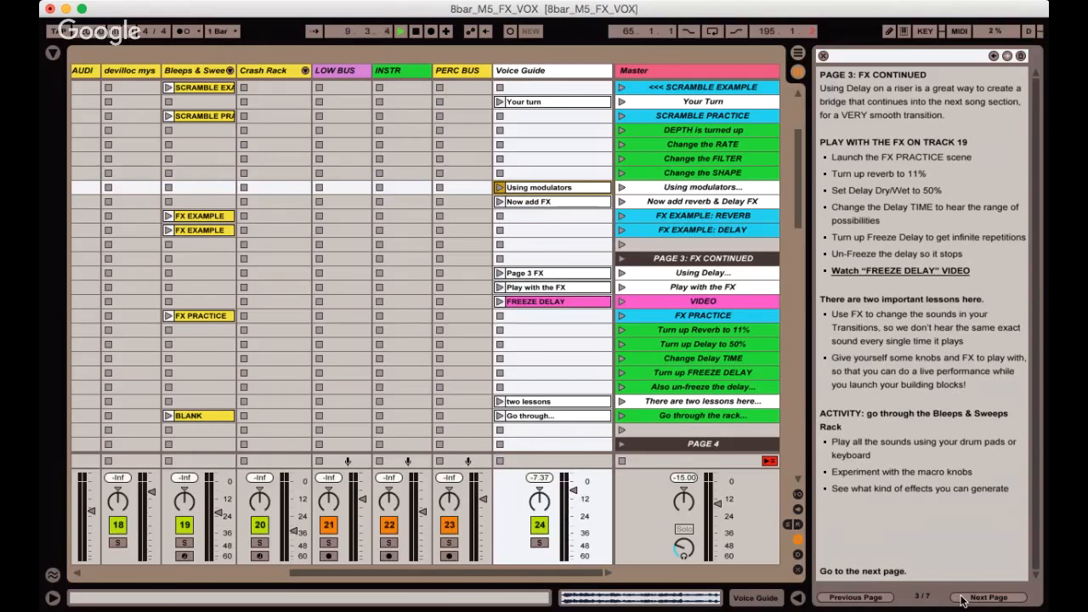
click(963, 598)
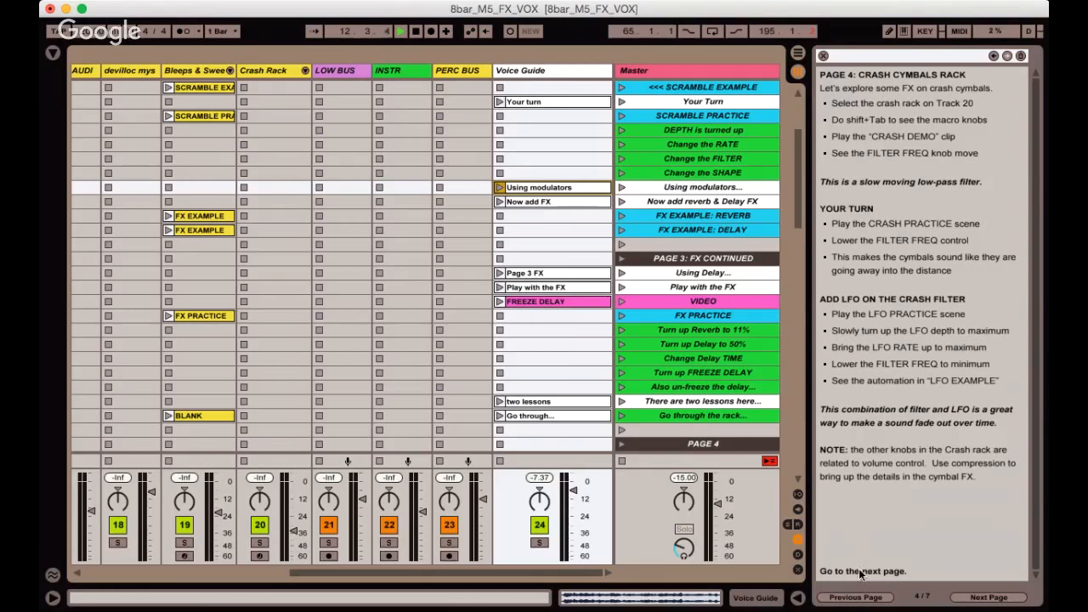
click(857, 598)
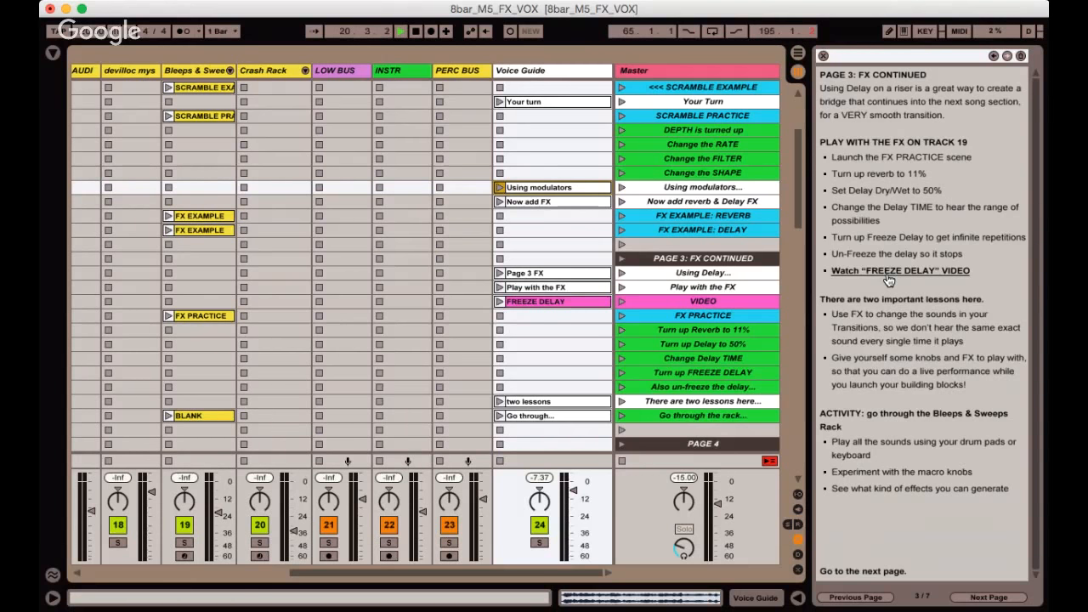
click(966, 601)
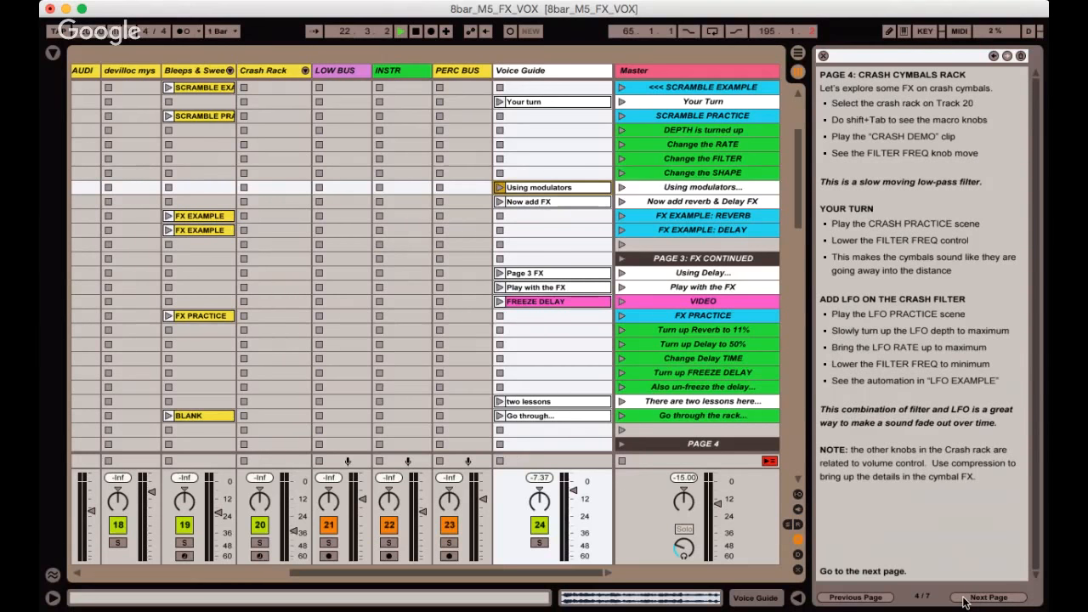
Show the return tracks and display the device chain of return track A HYPNOTIZOR.
key(alt+super+r)
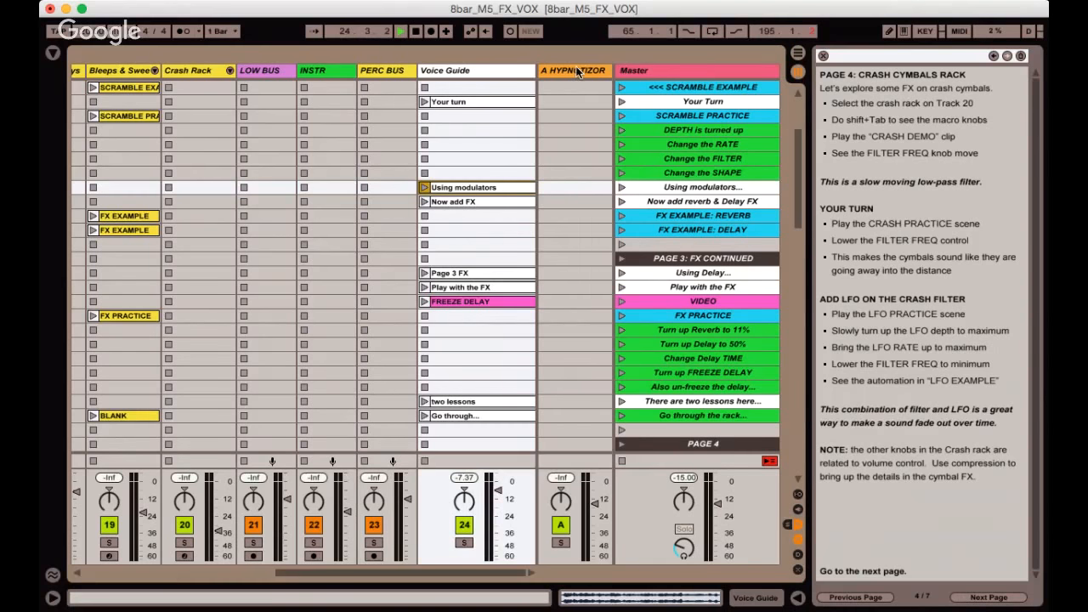
click(577, 70)
key(shift+Tab)
key(shift+Tab)
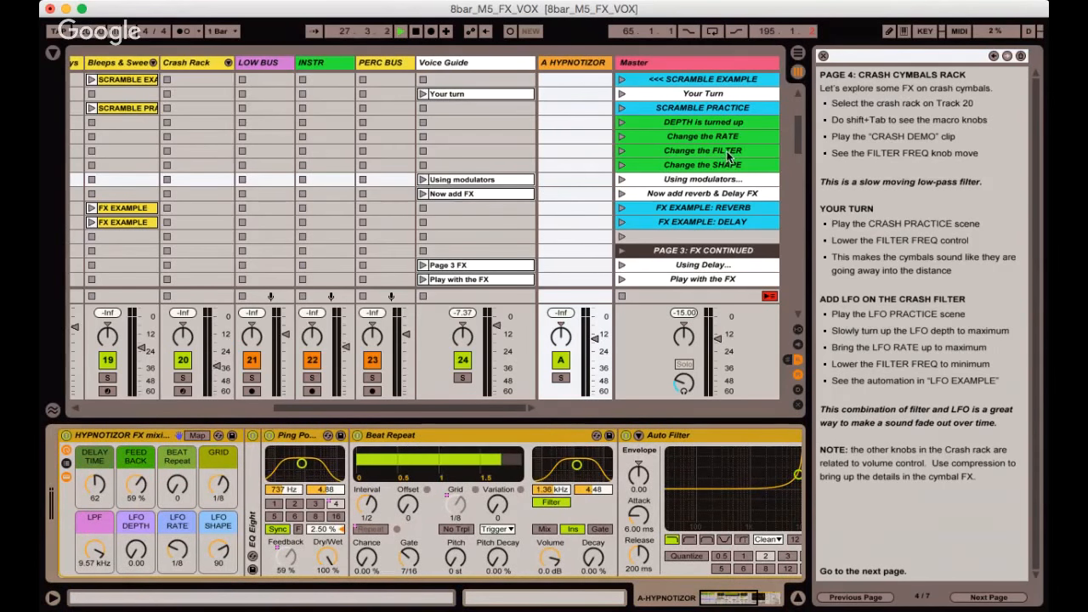
Advance the lesson notes past page 5 on aux send and return to page 6 on using FX in transitions.
click(961, 598)
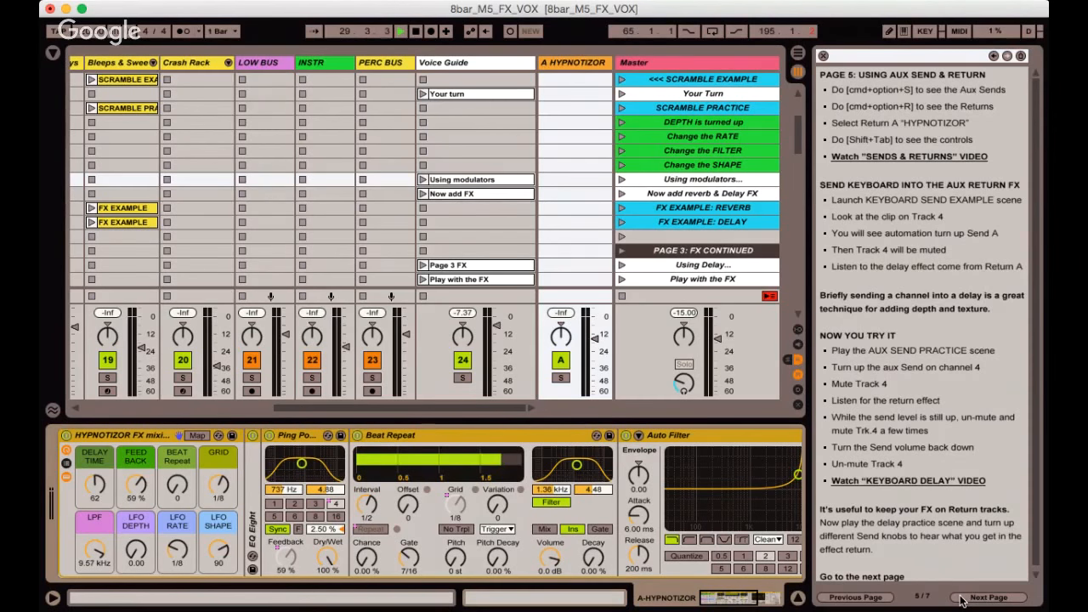
click(962, 597)
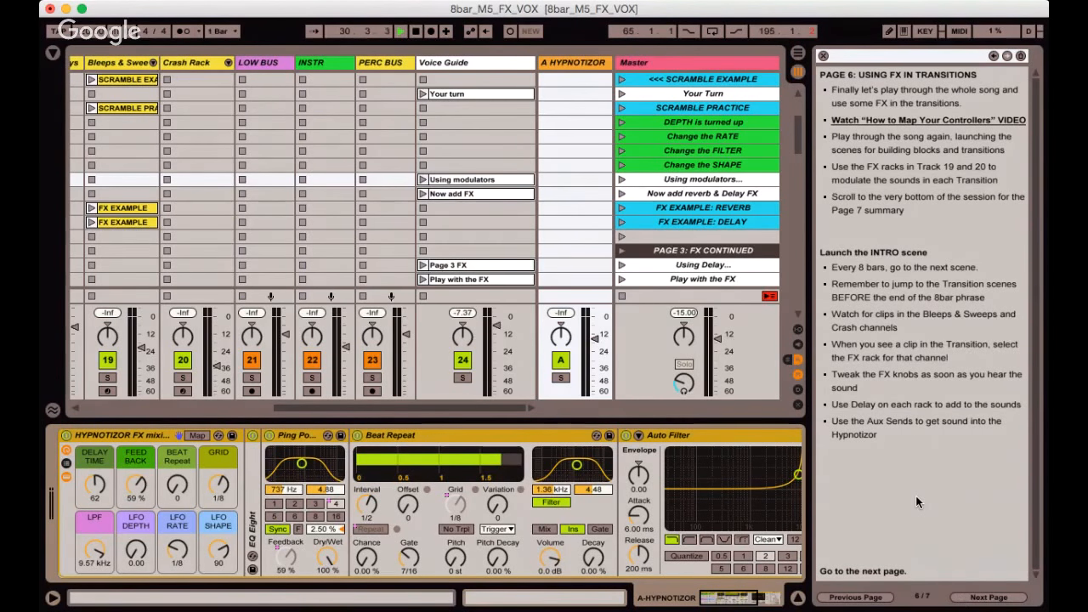